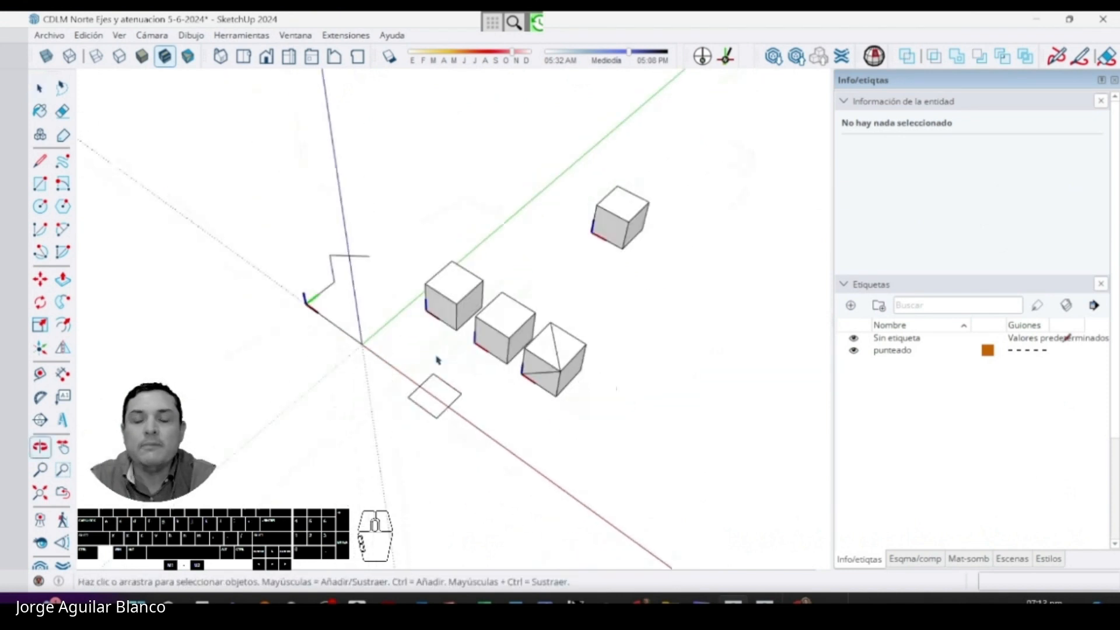
- Hide all the objects in the model and turn off the display of hidden geometry
{"action": "left_click_drag", "start_coordinate": [255, 153], "coordinate": [810, 512]}
{"action": "right_click", "coordinate": [563, 368]}
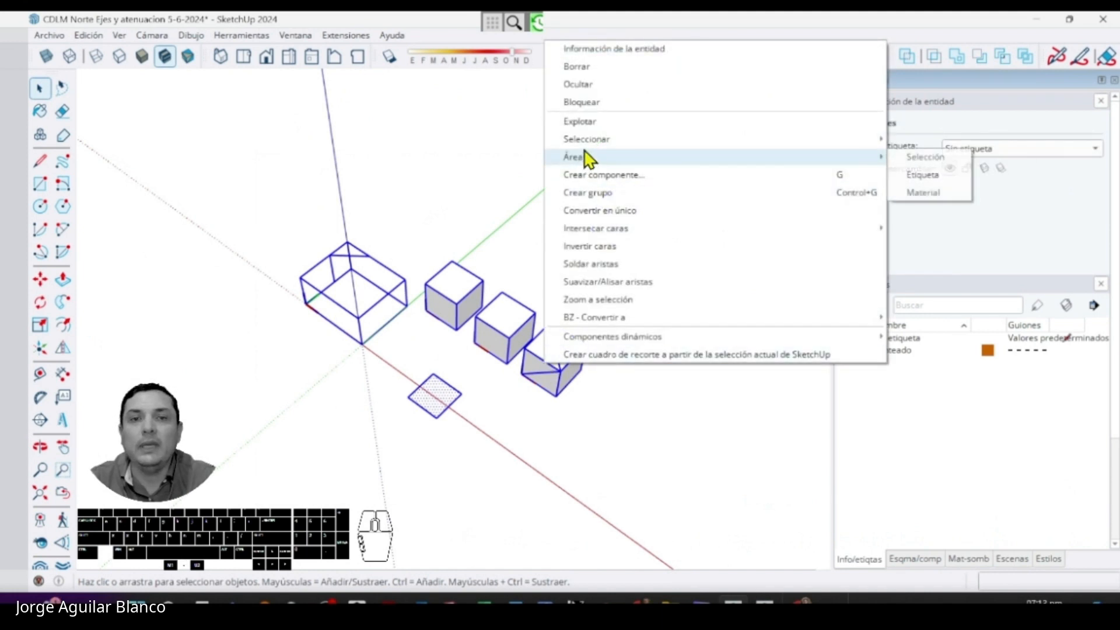
{"action": "left_click", "coordinate": [577, 84]}
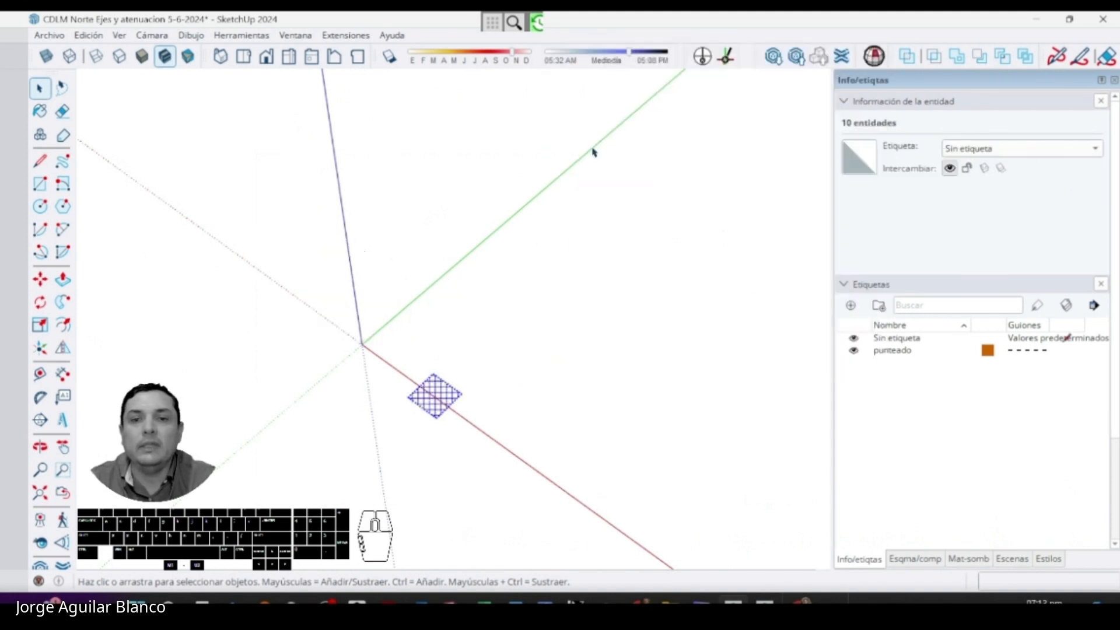
{"action": "left_click", "coordinate": [513, 426]}
{"action": "left_click", "coordinate": [119, 36]}
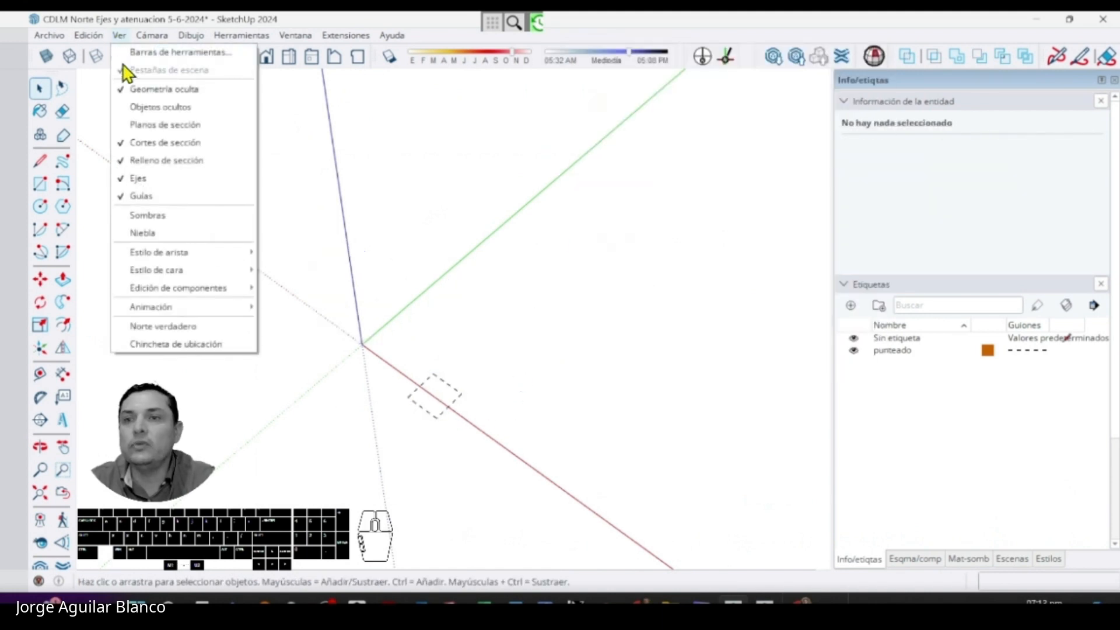
{"action": "left_click", "coordinate": [132, 89]}
{"action": "middle_click_drag", "start_coordinate": [366, 396], "coordinate": [424, 388]}
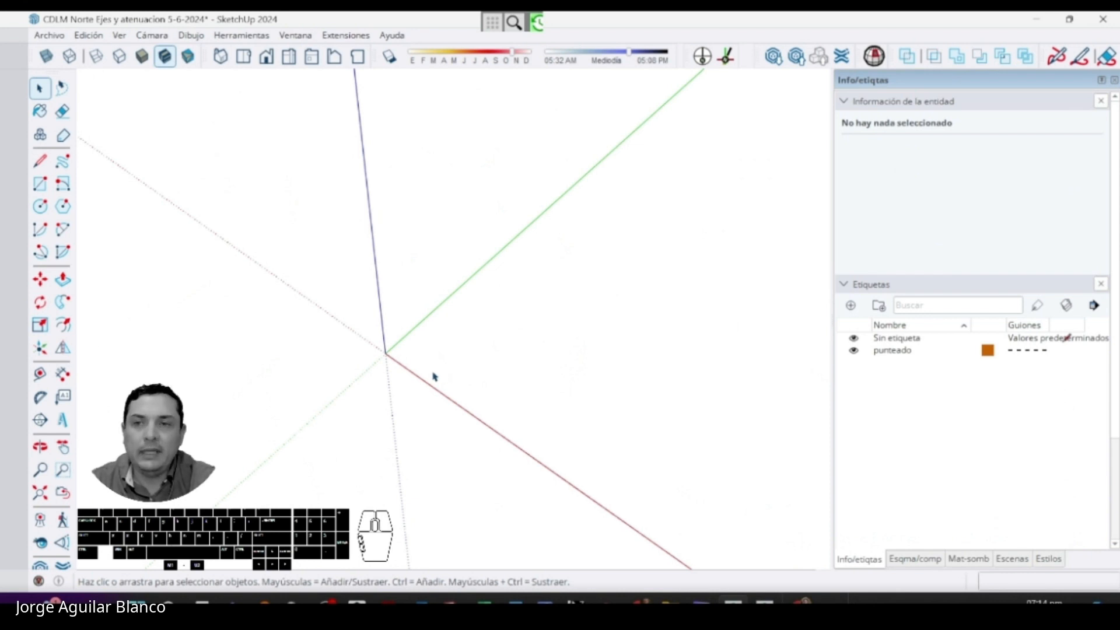
- Display the true north line in the model
{"action": "left_click", "coordinate": [120, 36]}
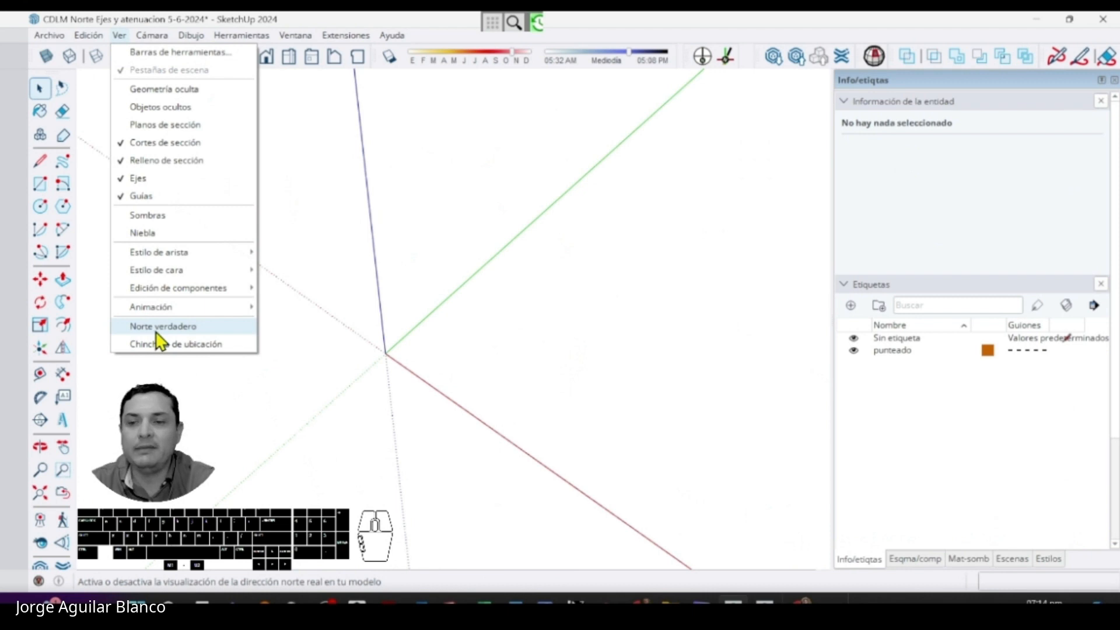
{"action": "left_click", "coordinate": [173, 331]}
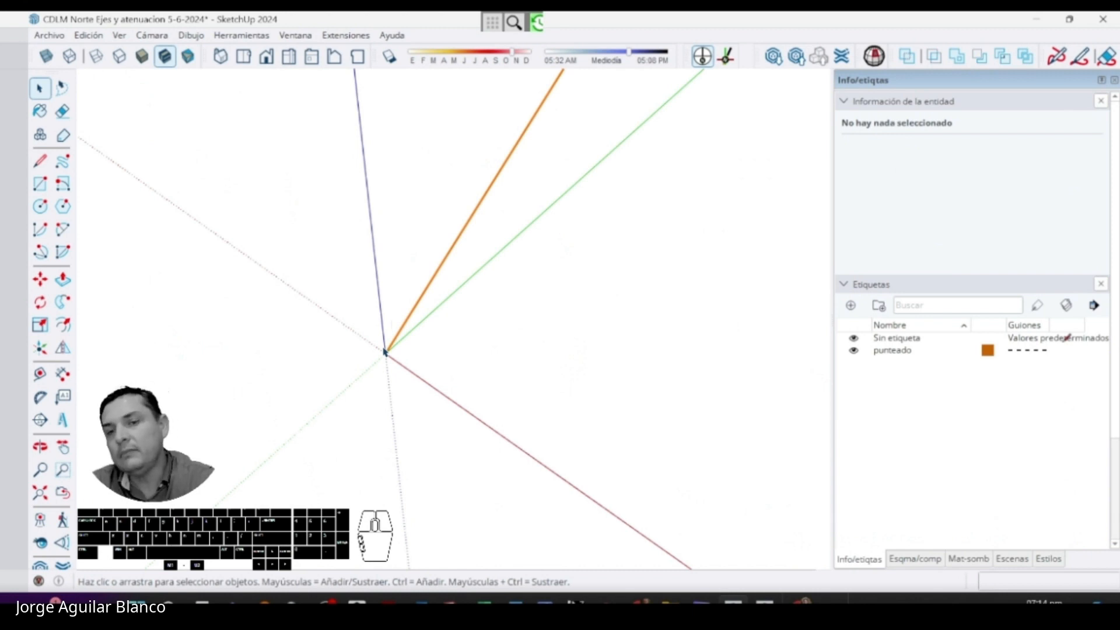
{"action": "left_click", "coordinate": [119, 37]}
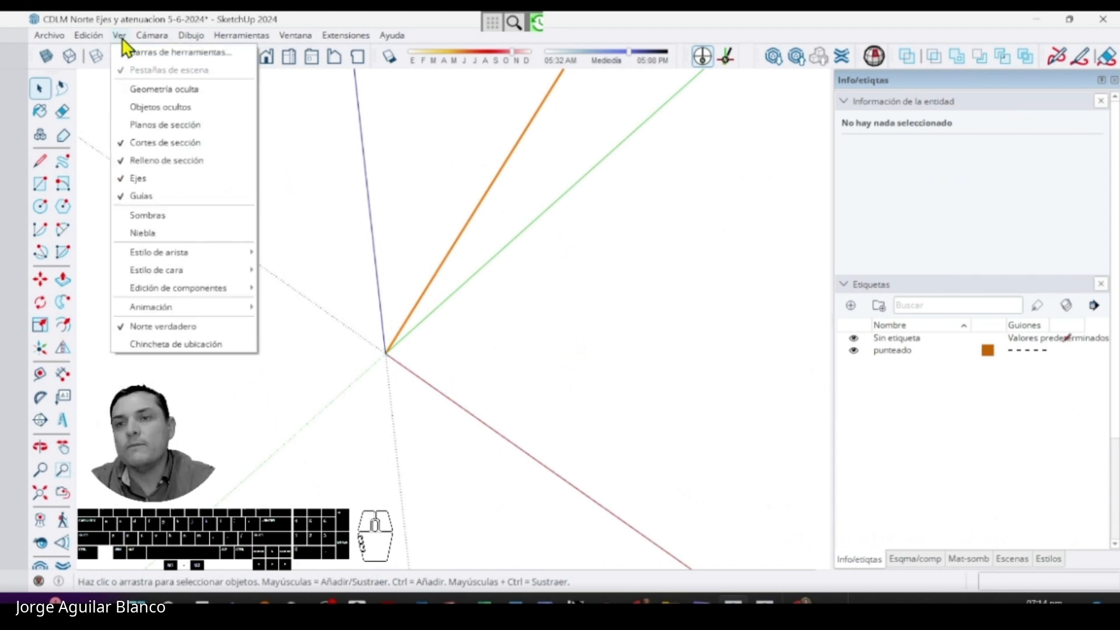
{"action": "left_click", "coordinate": [149, 329]}
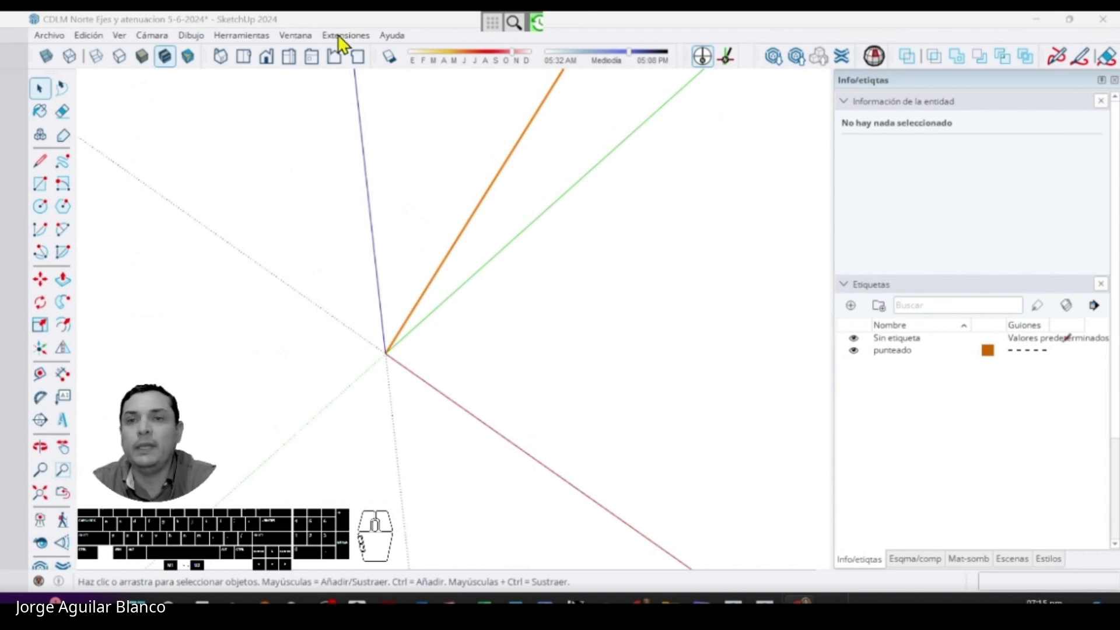
- Filter the shortcut preferences by "norte" and check the shortcuts assigned to Ver/Norte verdadero and Herramientas/Ángulo norte
{"action": "left_click", "coordinate": [295, 35]}
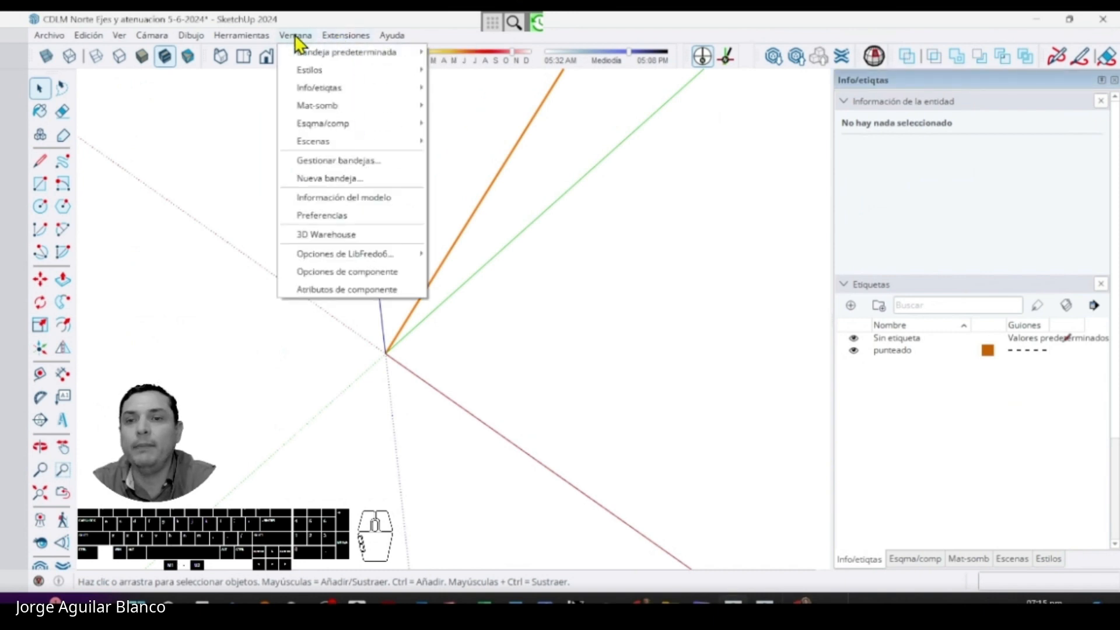
{"action": "left_click", "coordinate": [295, 216]}
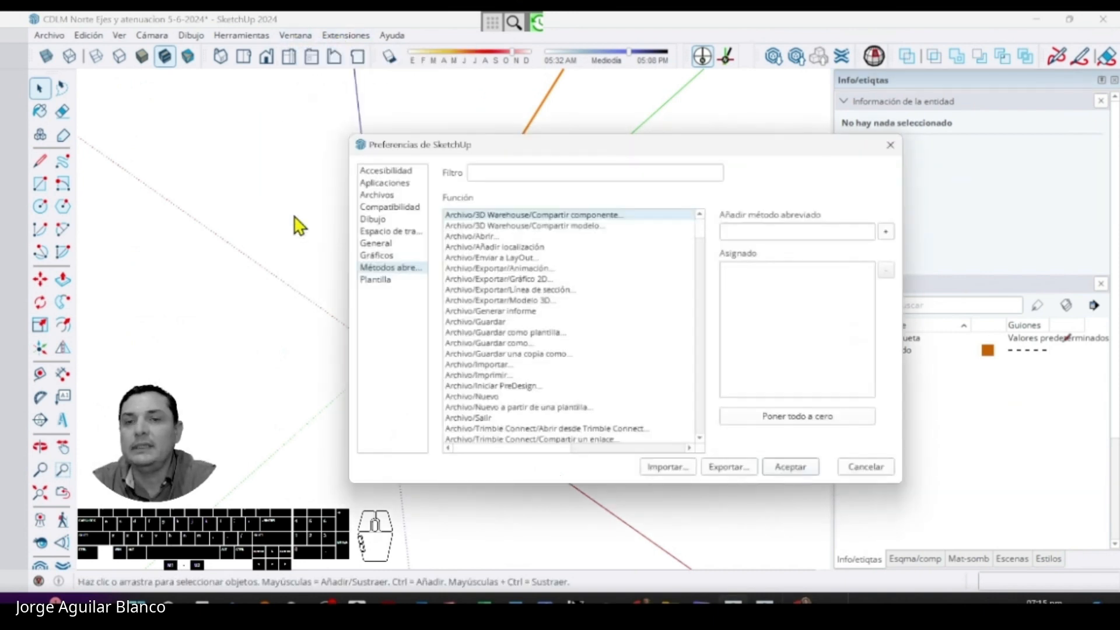
{"action": "left_click", "coordinate": [485, 171]}
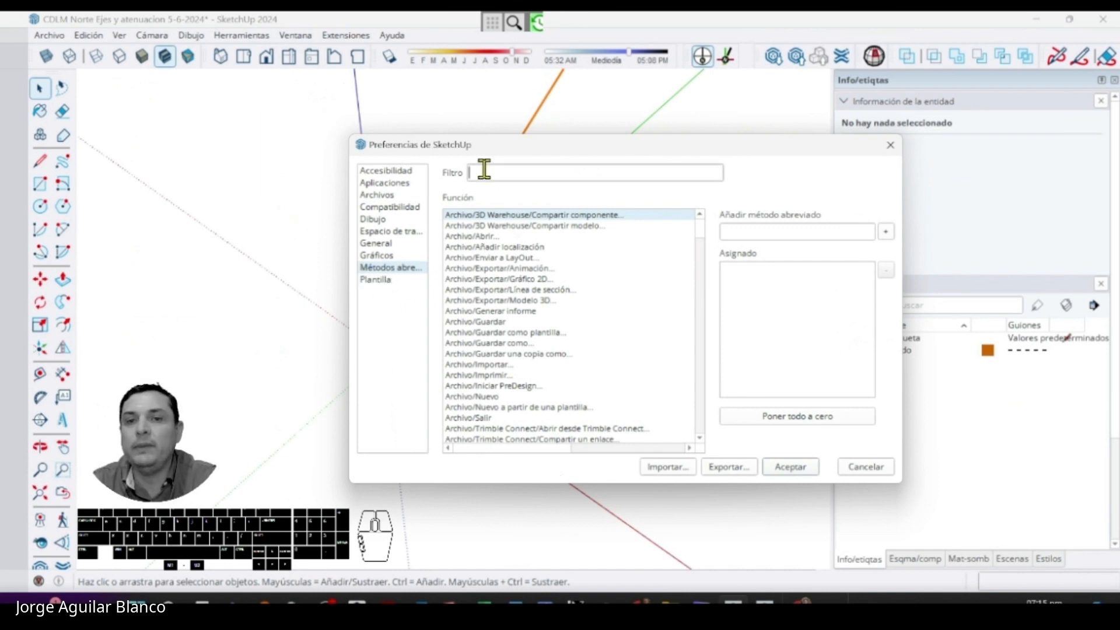
{"action": "type", "text": "norte"}
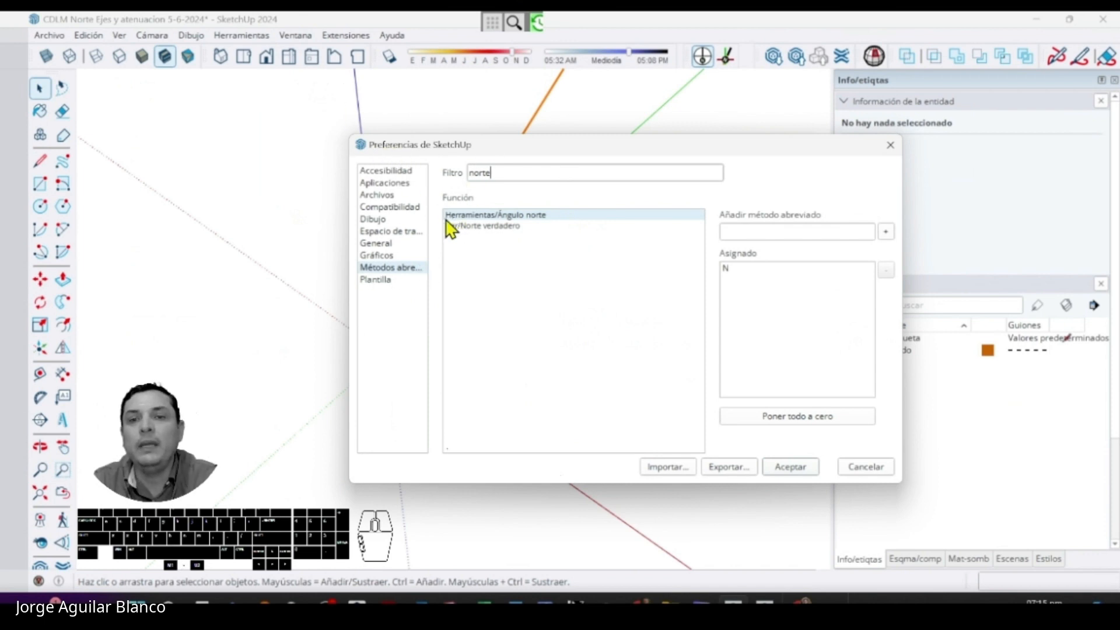
{"action": "left_click_drag", "start_coordinate": [500, 173], "coordinate": [458, 172]}
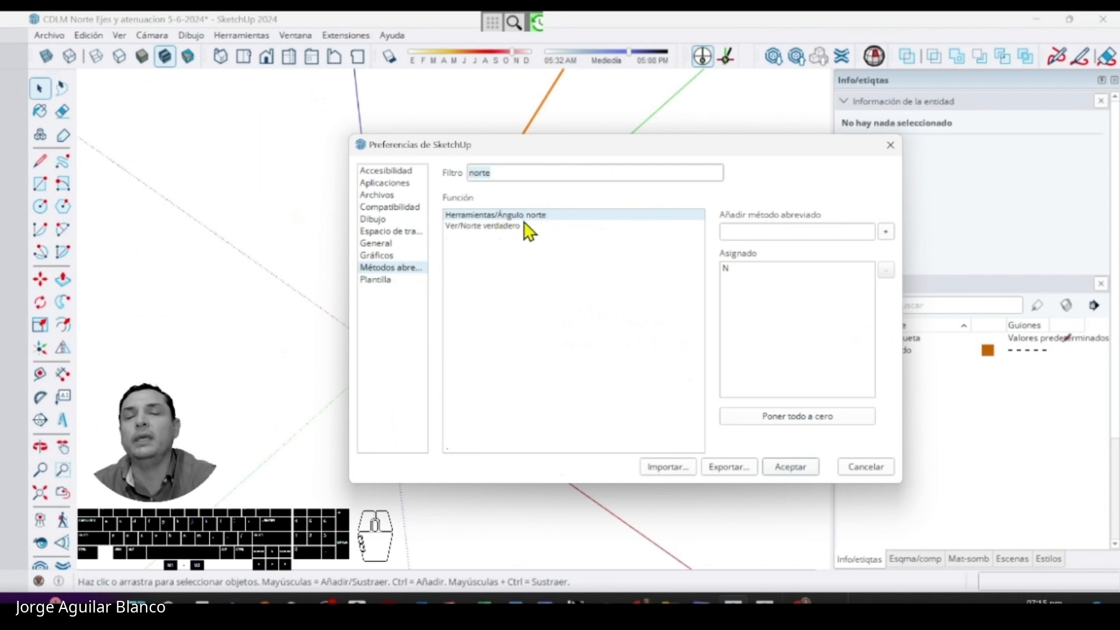
{"action": "left_click", "coordinate": [454, 228]}
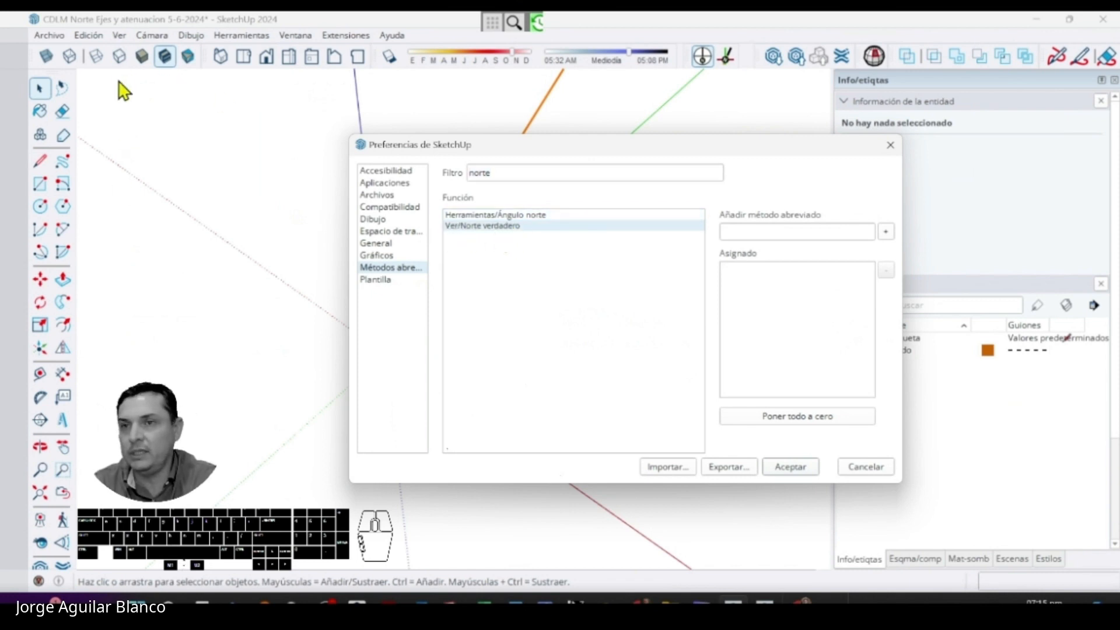
{"action": "left_click", "coordinate": [508, 215]}
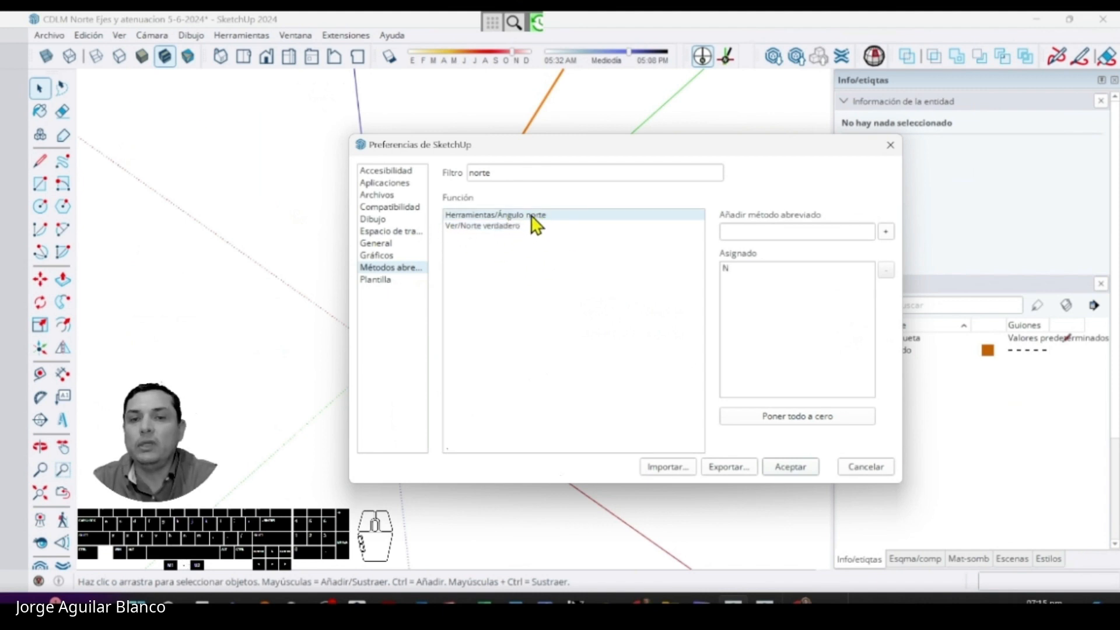
{"action": "left_click", "coordinate": [791, 467]}
- Look through the tools for a north command, and find the shortcut key assigned to Herramientas/Ángulo norte in the preferences
{"action": "left_click", "coordinate": [234, 34]}
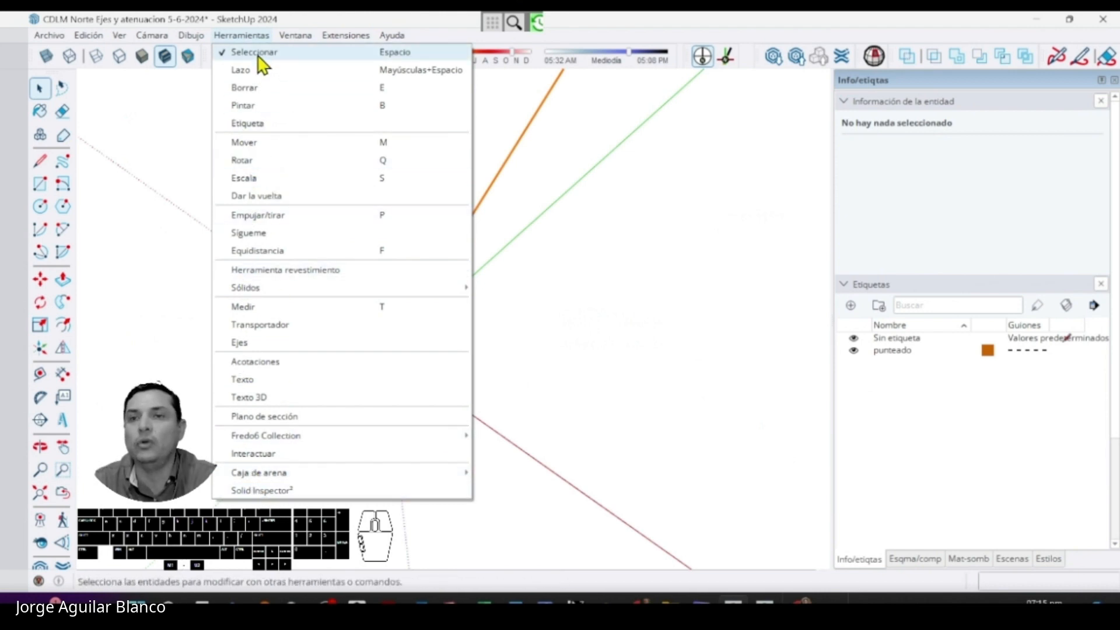
{"action": "mouse_move", "coordinate": [322, 38]}
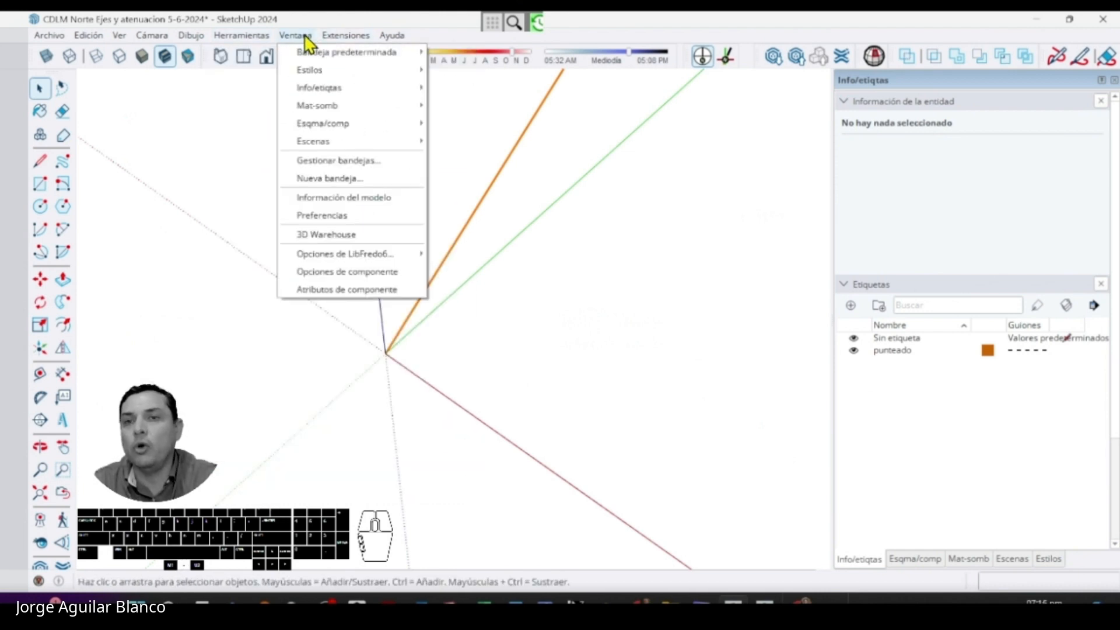
{"action": "left_click", "coordinate": [318, 215]}
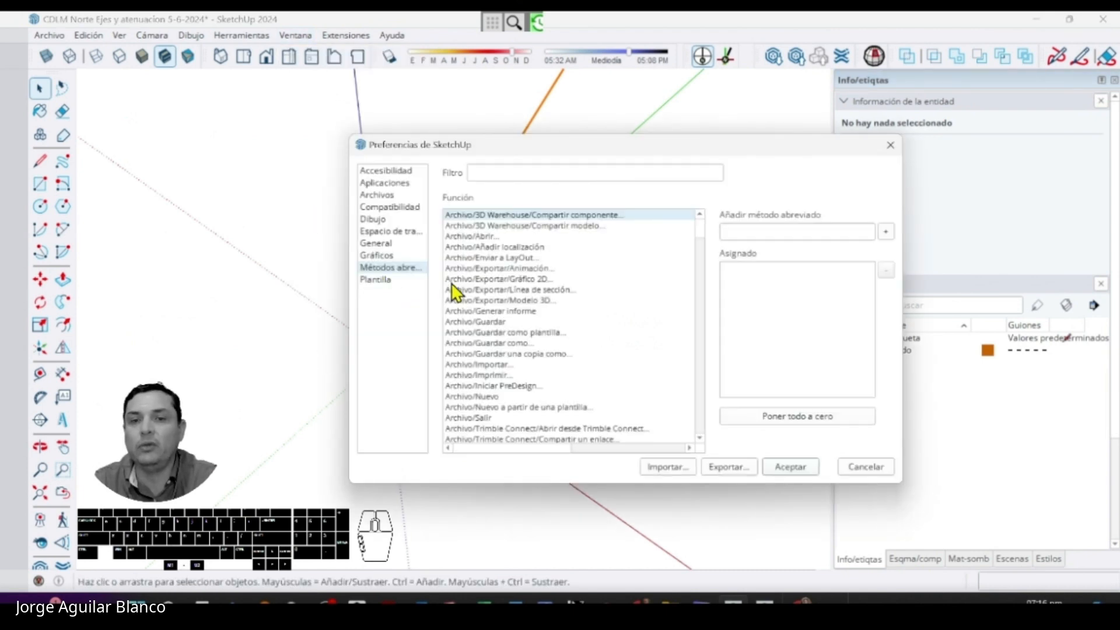
{"action": "left_click", "coordinate": [513, 174]}
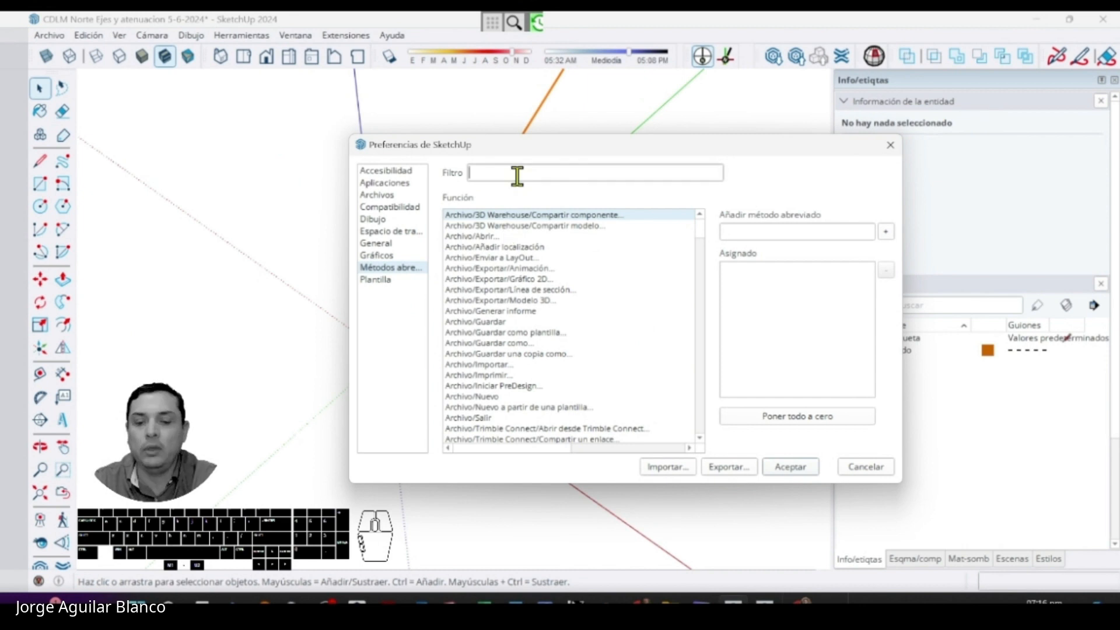
{"action": "type", "text": "norte"}
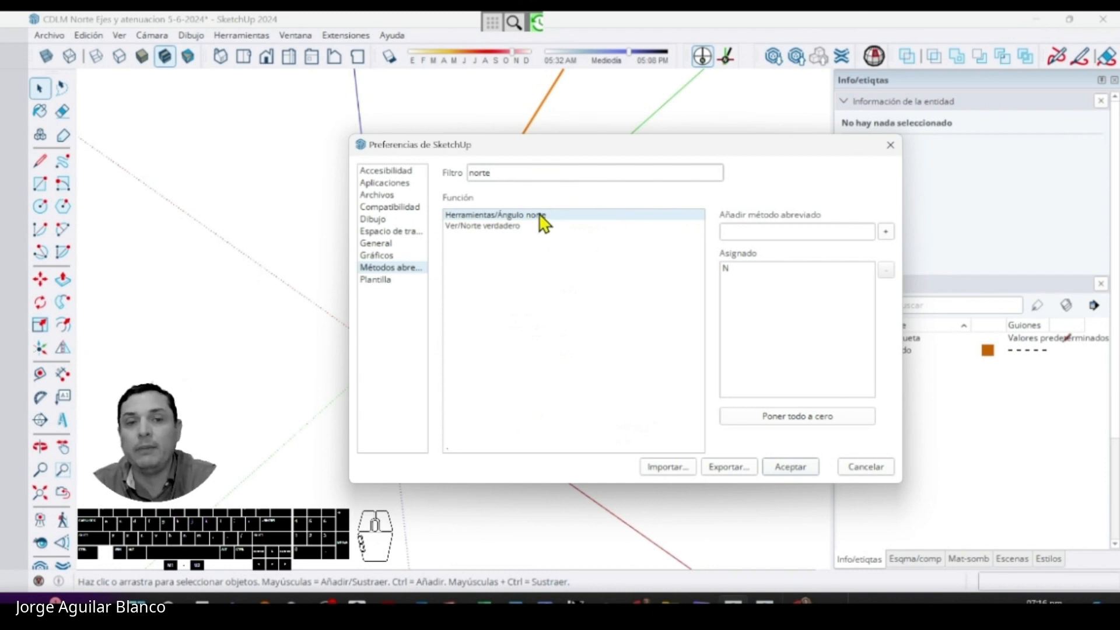
{"action": "left_click", "coordinate": [743, 285]}
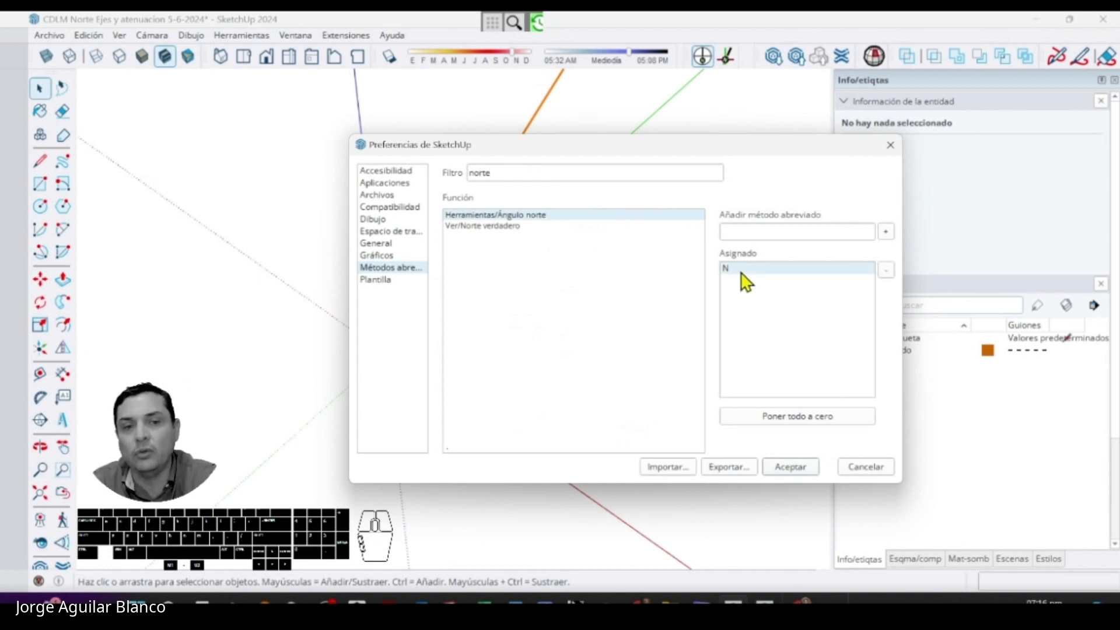
{"action": "left_click", "coordinate": [798, 471]}
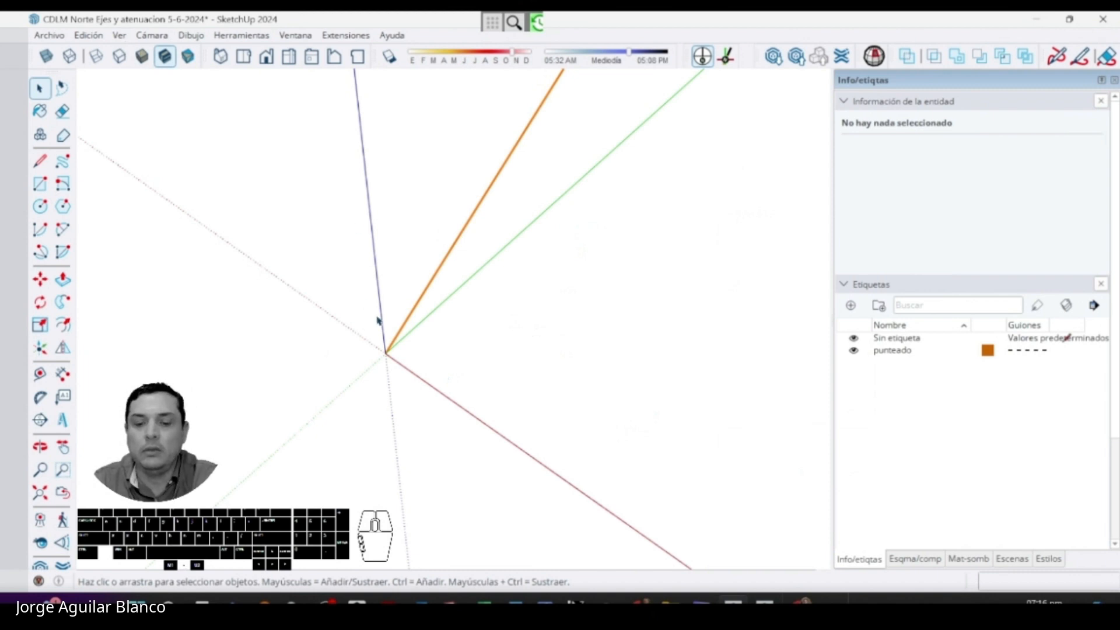
- Set the solar north parallel to the green axis with the north angle tool, using a base point beside the red axis
{"action": "key", "text": "n"}
{"action": "left_click", "coordinate": [480, 399]}
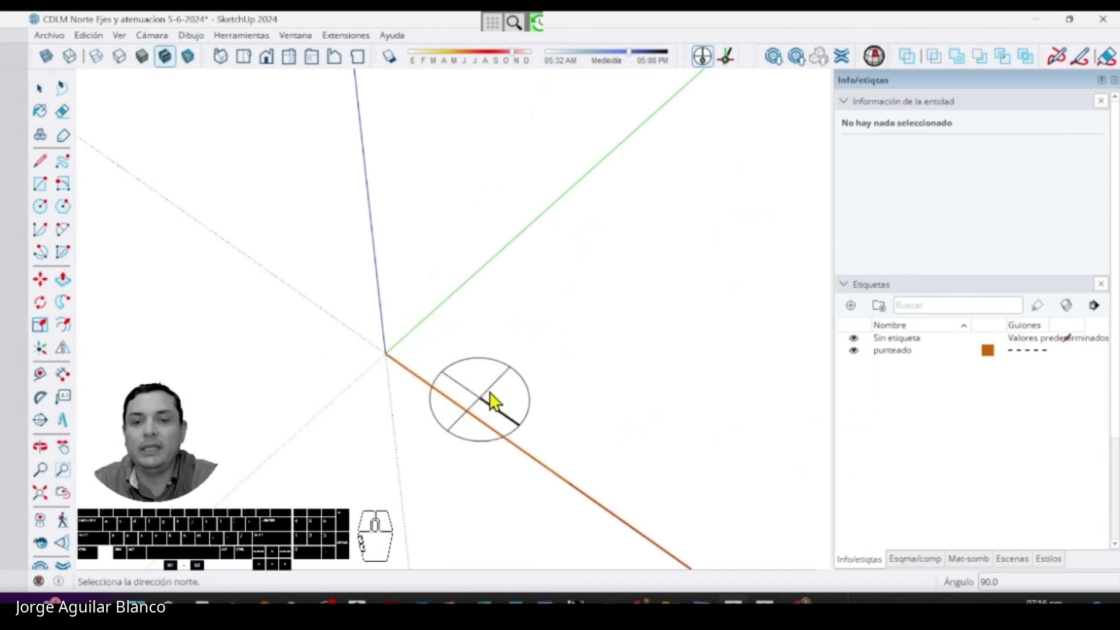
{"action": "left_click", "coordinate": [545, 354]}
{"action": "mouse_move", "coordinate": [430, 445]}
{"action": "middle_mouse_down"}
{"action": "mouse_move", "coordinate": [488, 470]}
{"action": "mouse_move", "coordinate": [475, 487]}
{"action": "mouse_move", "coordinate": [426, 467]}
{"action": "middle_mouse_up"}
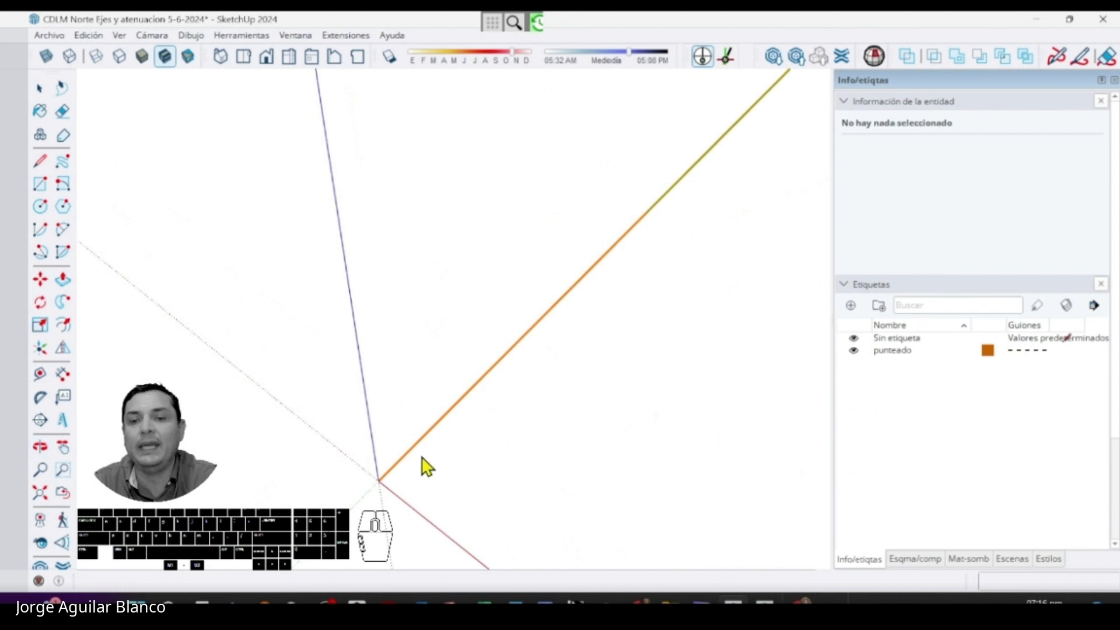
- Toggle the true north display off and back on twice
{"action": "left_click", "coordinate": [119, 35]}
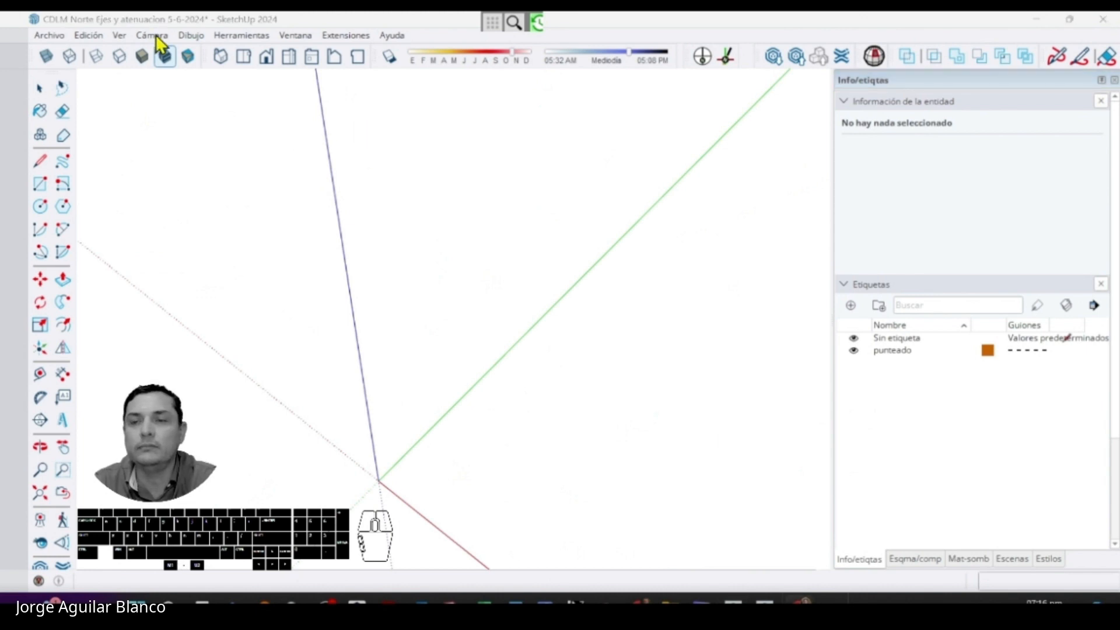
{"action": "left_click", "coordinate": [120, 37]}
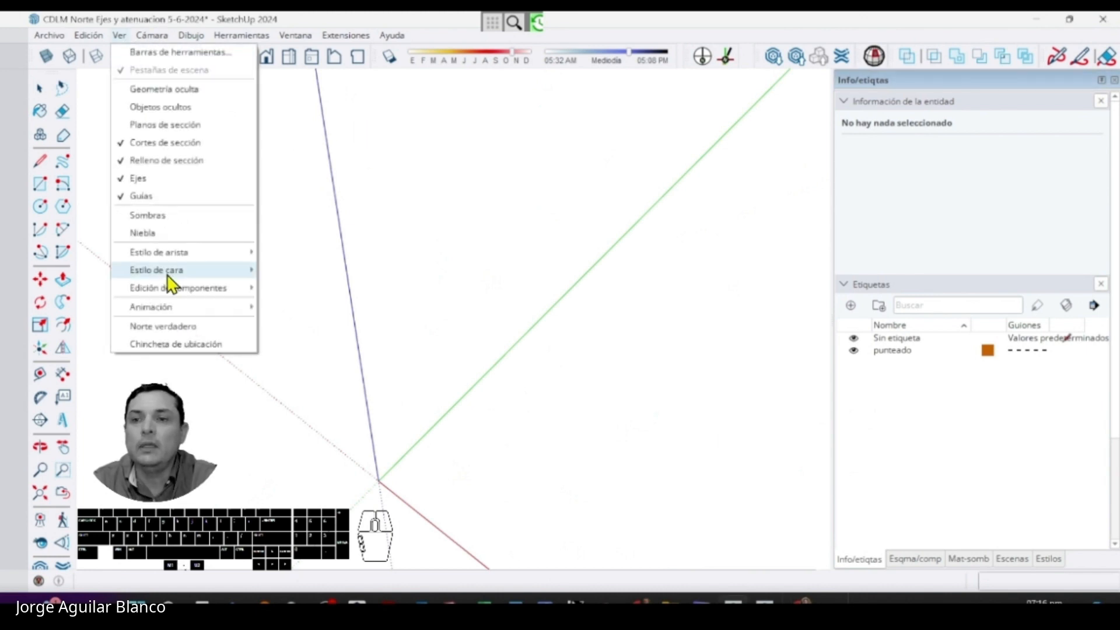
{"action": "left_click", "coordinate": [161, 331]}
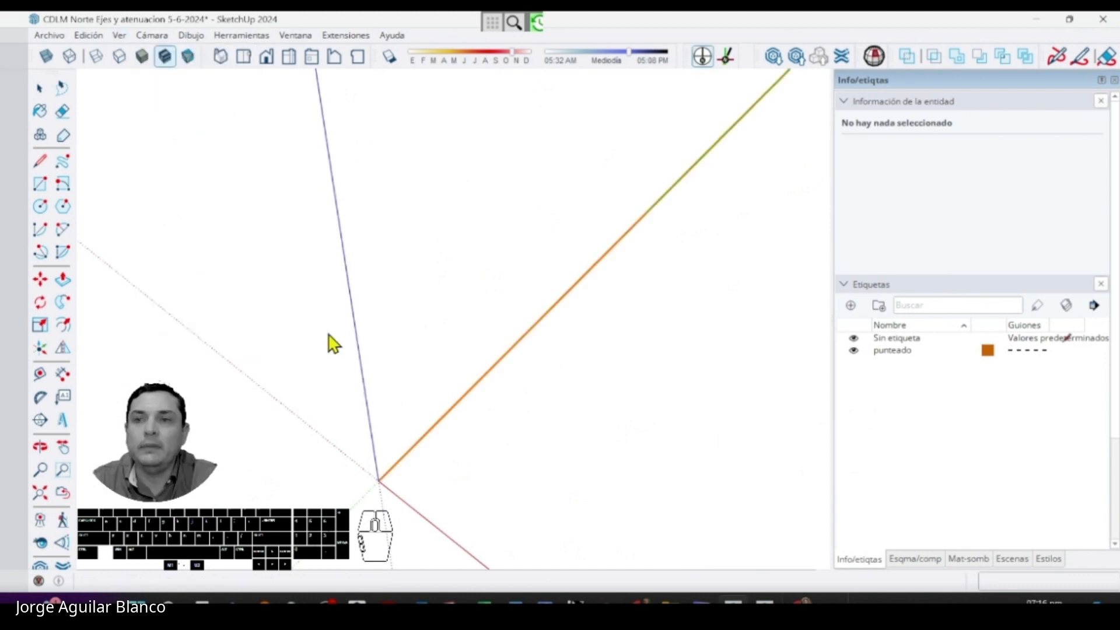
{"action": "left_click", "coordinate": [119, 35]}
{"action": "left_click", "coordinate": [165, 325]}
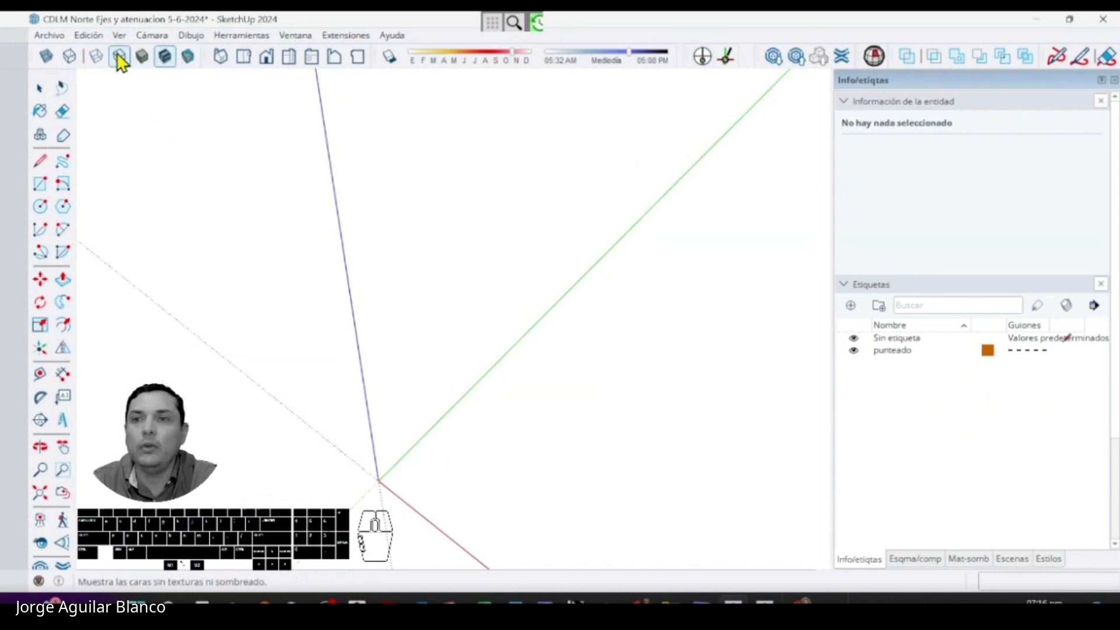
{"action": "left_click", "coordinate": [121, 37]}
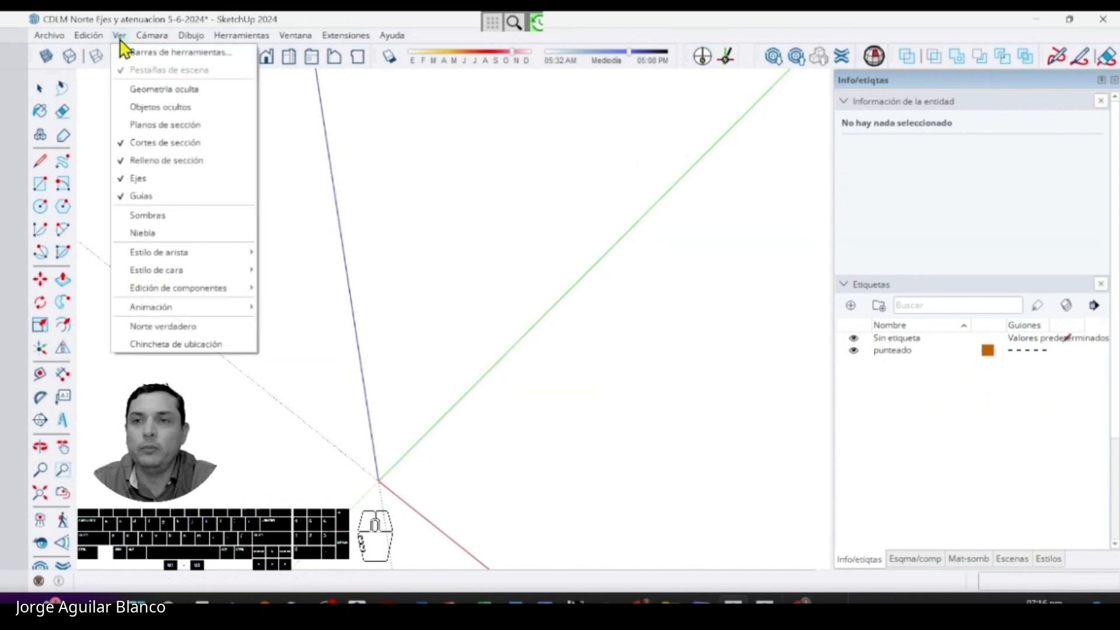
{"action": "left_click", "coordinate": [177, 327]}
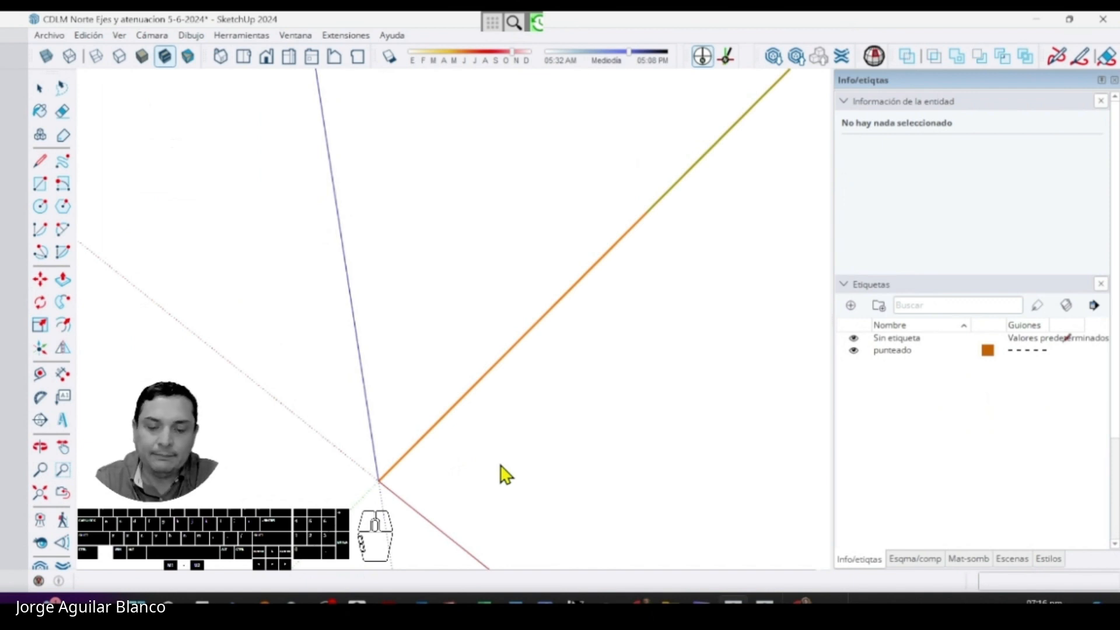
- Reorient the solar north from the origin, rotating it off the green axis toward the blue axis as seen on screen
{"action": "left_click", "coordinate": [379, 481]}
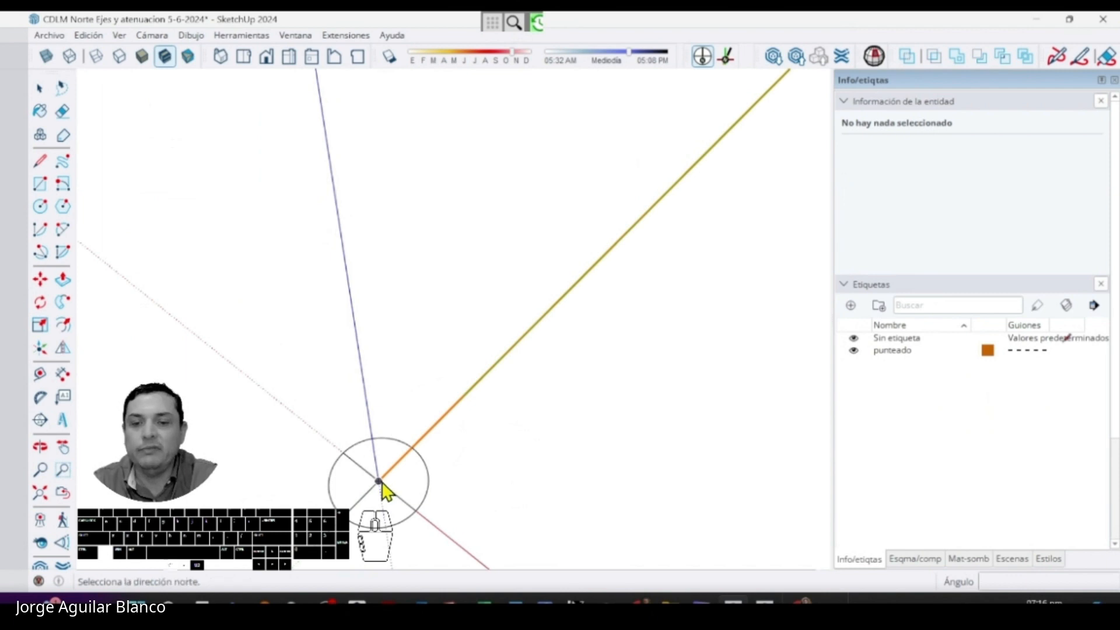
{"action": "left_click", "coordinate": [423, 371]}
{"action": "middle_click_drag", "start_coordinate": [437, 280], "coordinate": [471, 331]}
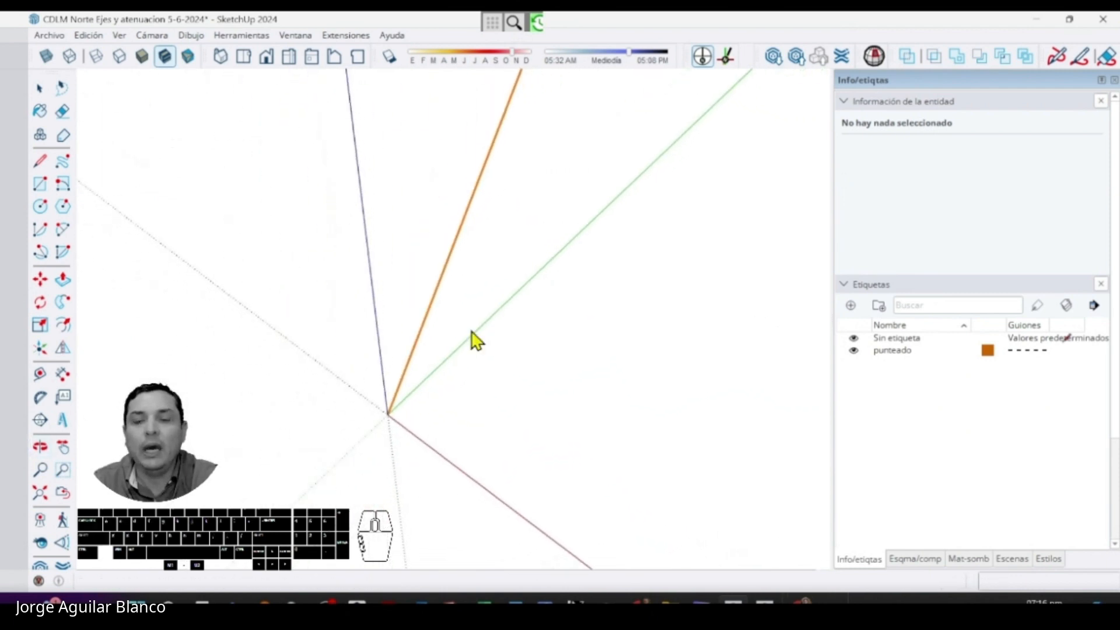
- Switch to the LayOut presentation and underline "atajo de teclado" in red on the topics slide
{"action": "key", "text": "alt+Tab"}
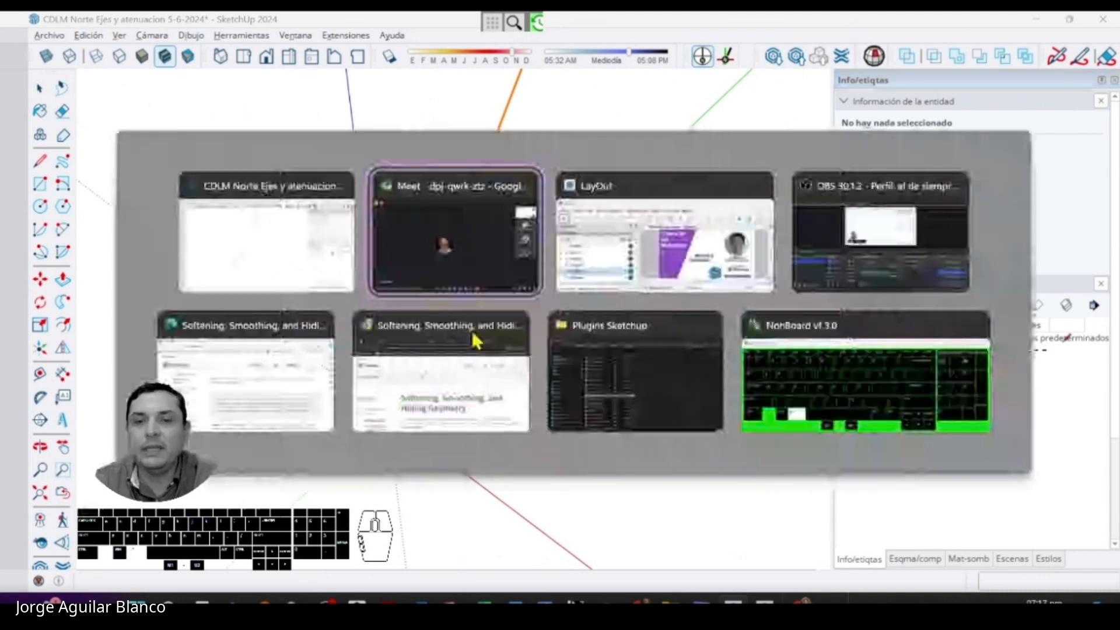
{"action": "key", "text": "alt+Tab"}
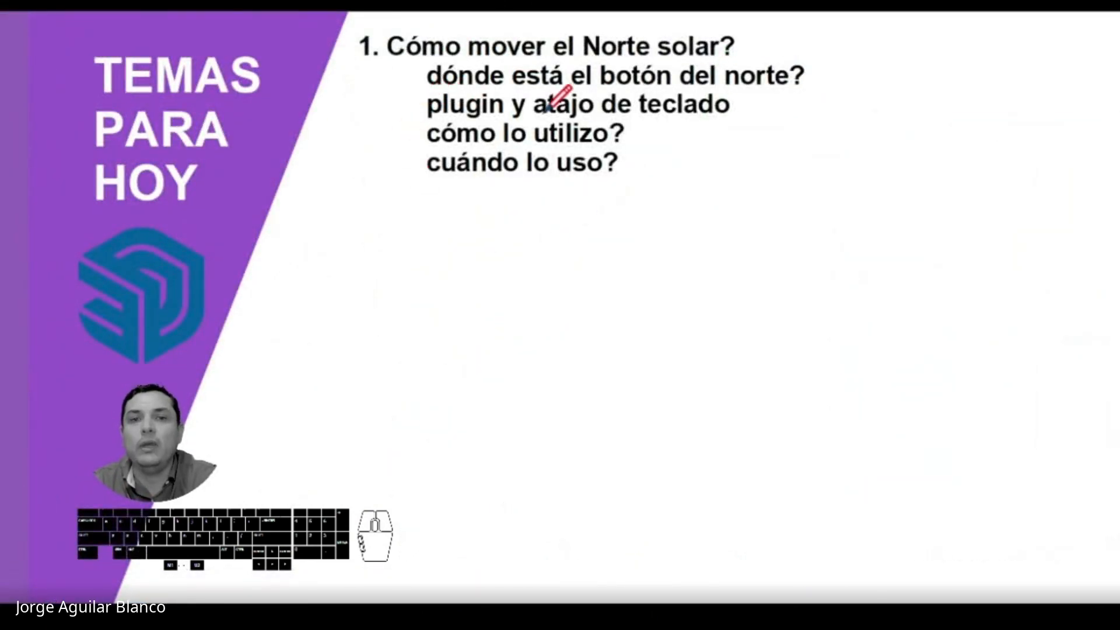
{"action": "left_click_drag", "start_coordinate": [534, 121], "coordinate": [744, 123]}
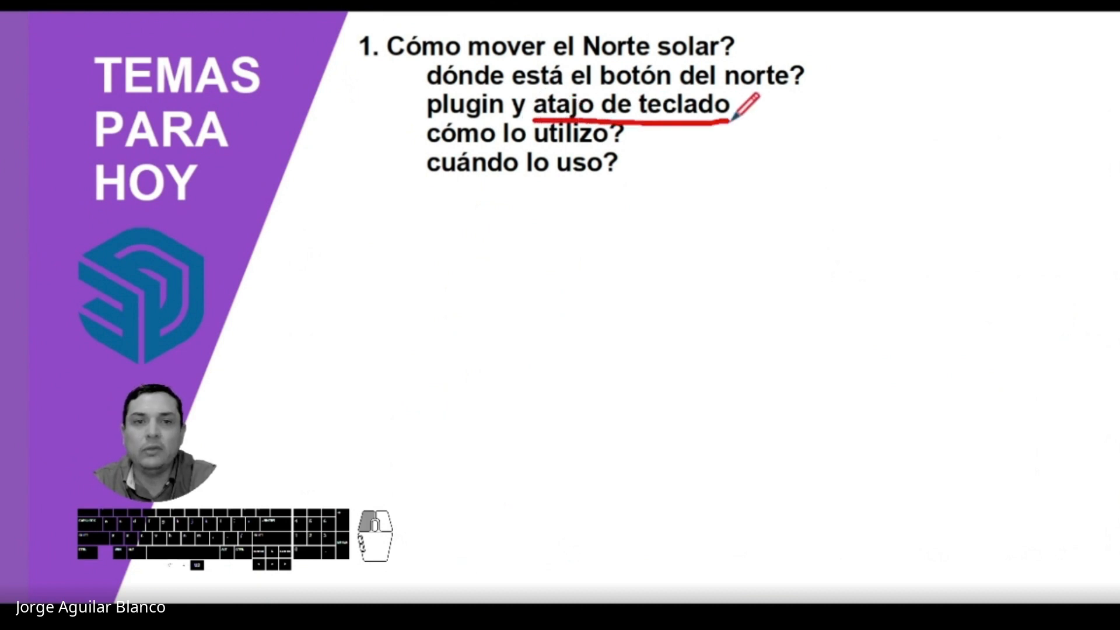
- Mark the first topic in red: underline "plugin", add an arrow to "dónde está el botón del norte?" and a curved arrow after it
{"action": "mouse_move", "coordinate": [421, 82]}
{"action": "left_mouse_down"}
{"action": "mouse_move", "coordinate": [354, 82]}
{"action": "mouse_move", "coordinate": [423, 76]}
{"action": "mouse_move", "coordinate": [407, 95]}
{"action": "mouse_move", "coordinate": [415, 124]}
{"action": "mouse_move", "coordinate": [516, 124]}
{"action": "left_mouse_up"}
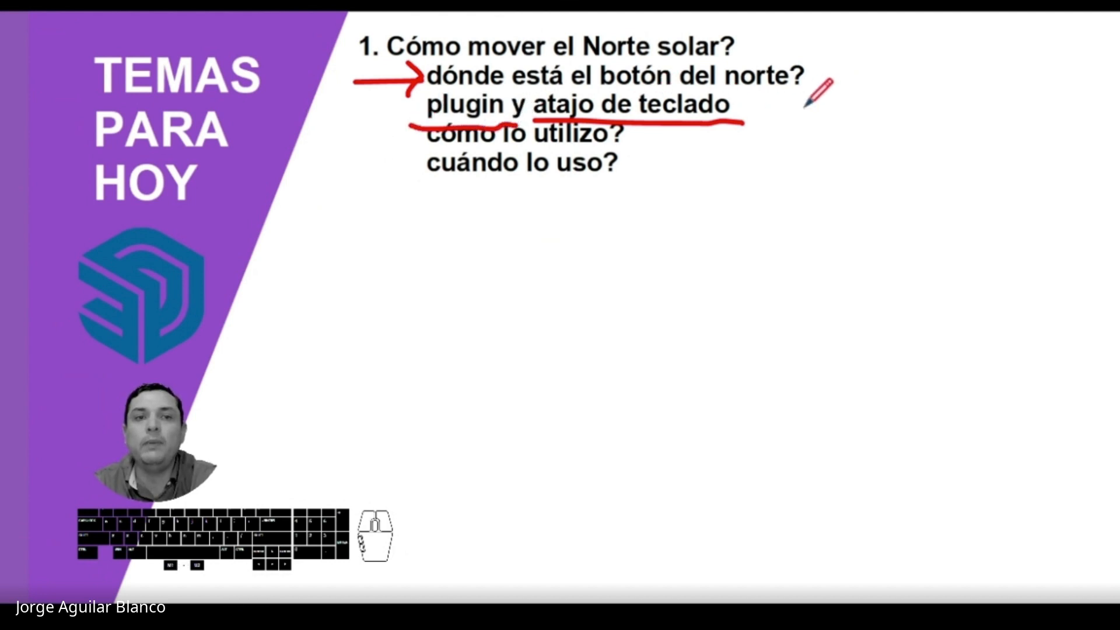
{"action": "mouse_move", "coordinate": [803, 85]}
{"action": "left_mouse_down"}
{"action": "mouse_move", "coordinate": [814, 98]}
{"action": "mouse_move", "coordinate": [782, 122]}
{"action": "mouse_move", "coordinate": [798, 135]}
{"action": "mouse_move", "coordinate": [792, 81]}
{"action": "mouse_move", "coordinate": [816, 86]}
{"action": "left_mouse_up"}
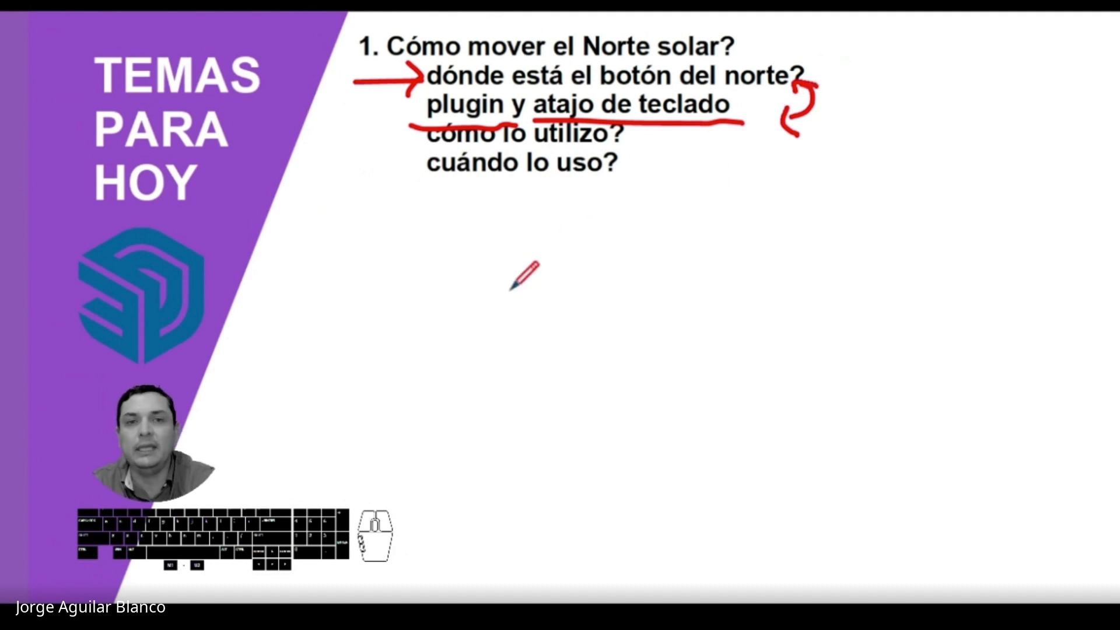
- Switch to SketchUp, undock the solar north toolbar, and toggle the true north display off and on, leaving it on
{"action": "key", "text": "alt+Tab"}
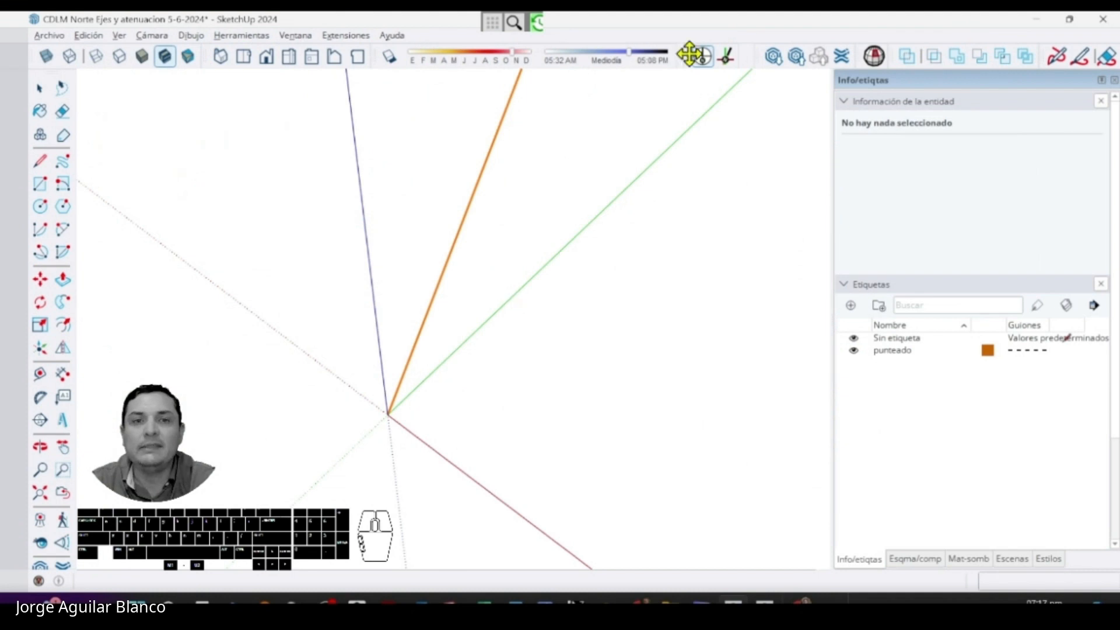
{"action": "left_click_drag", "start_coordinate": [691, 55], "coordinate": [647, 122]}
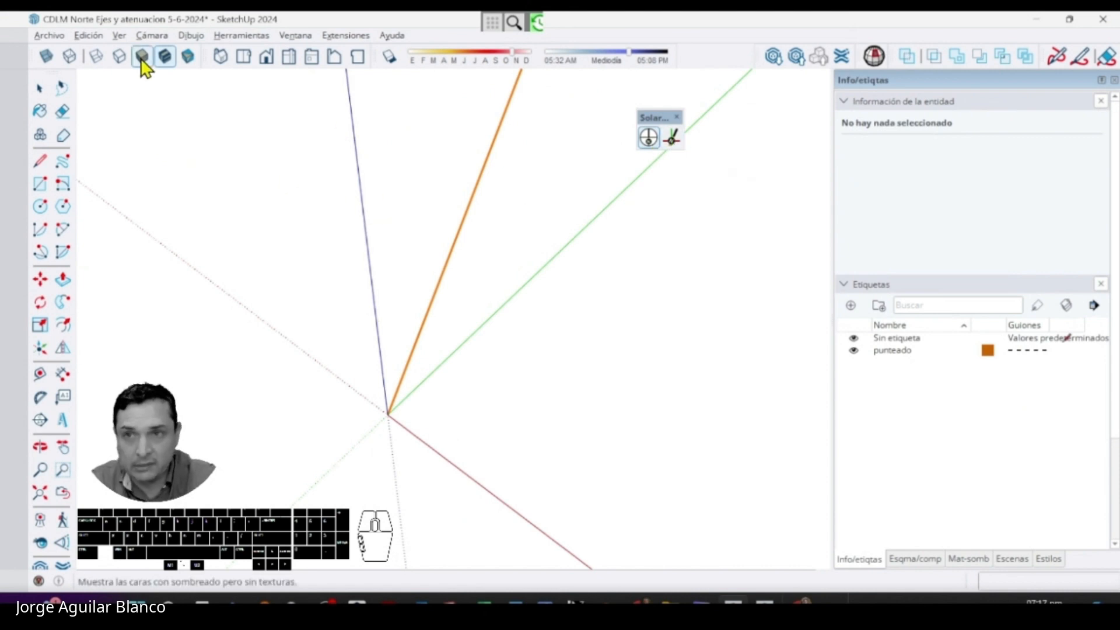
{"action": "left_click", "coordinate": [648, 138]}
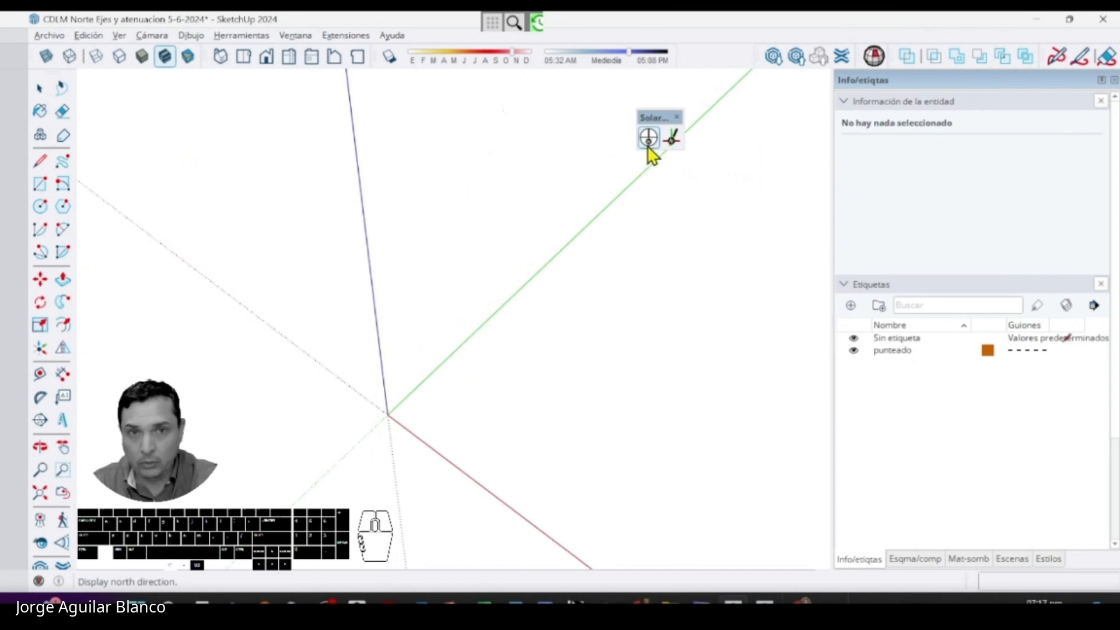
{"action": "left_click", "coordinate": [649, 149]}
{"action": "left_click", "coordinate": [648, 148]}
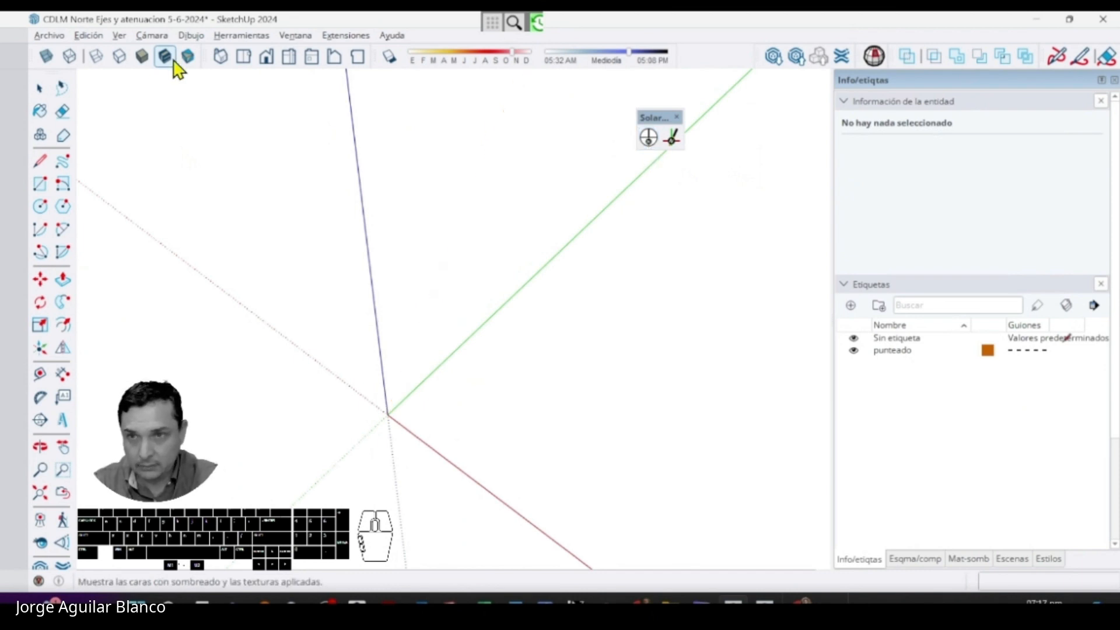
{"action": "left_click", "coordinate": [117, 35]}
{"action": "left_click", "coordinate": [150, 332]}
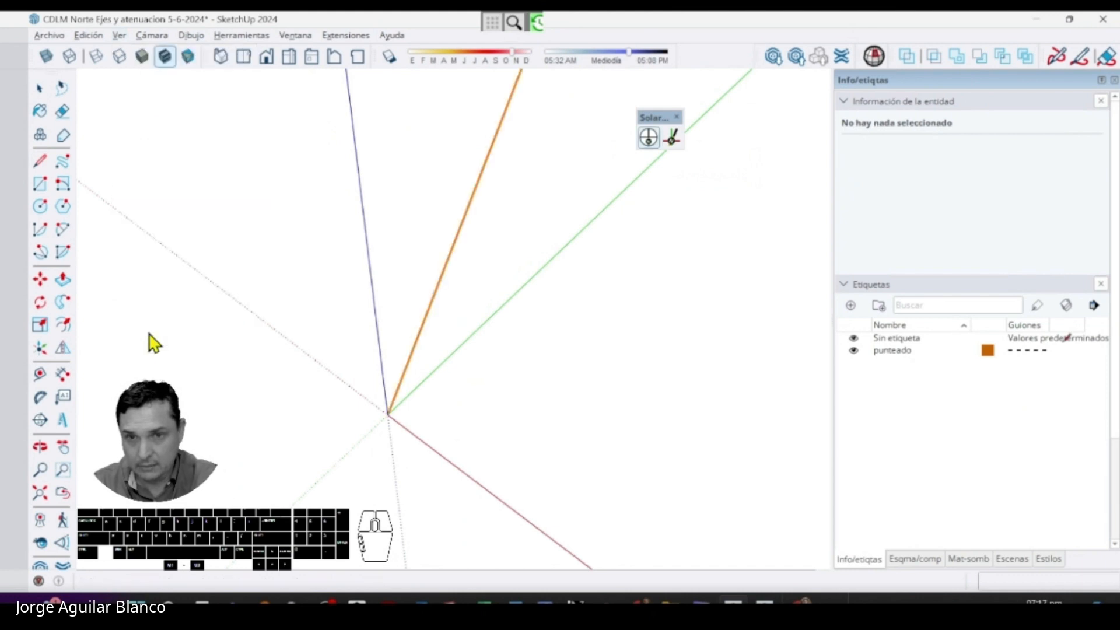
- Align the solar north with the green axis using the north angle tool, with the origin as base point
{"action": "left_click", "coordinate": [672, 141]}
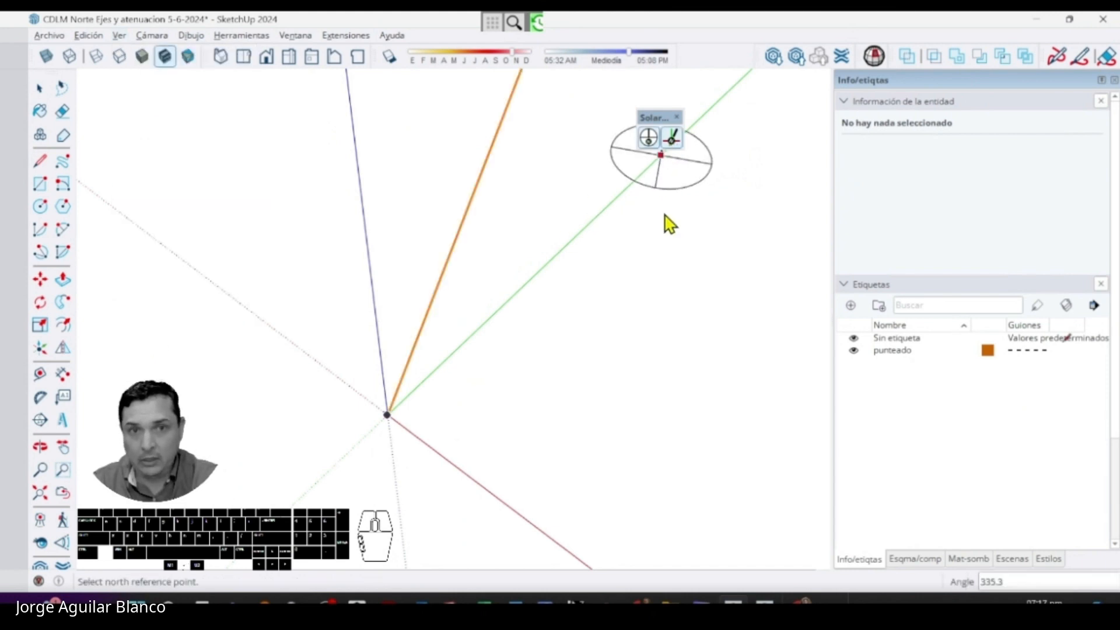
{"action": "left_click", "coordinate": [389, 415]}
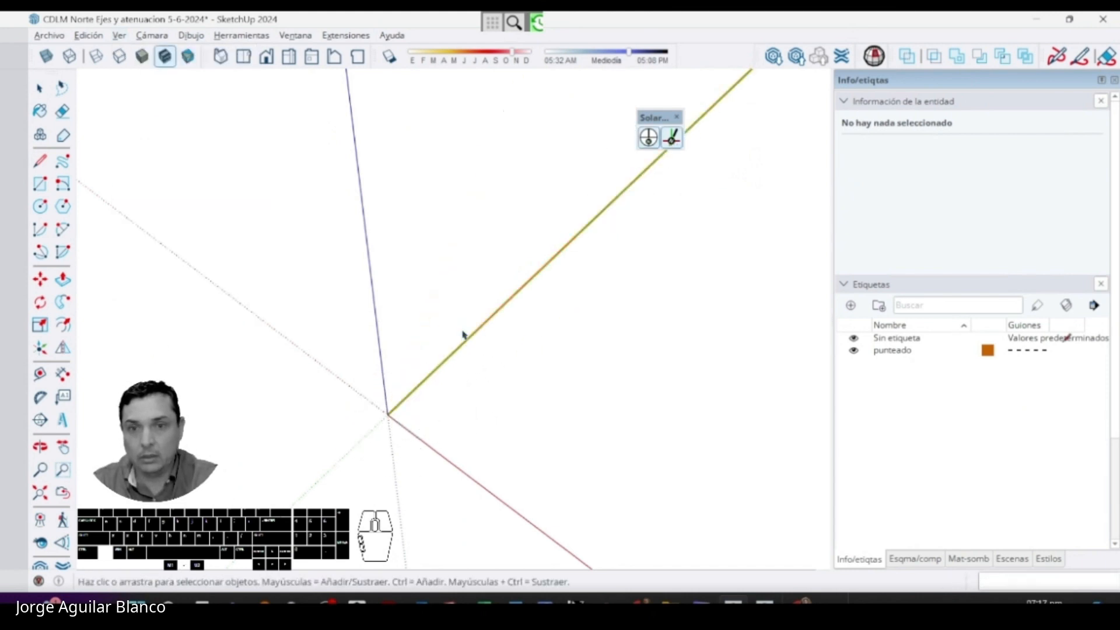
{"action": "left_click", "coordinate": [458, 349]}
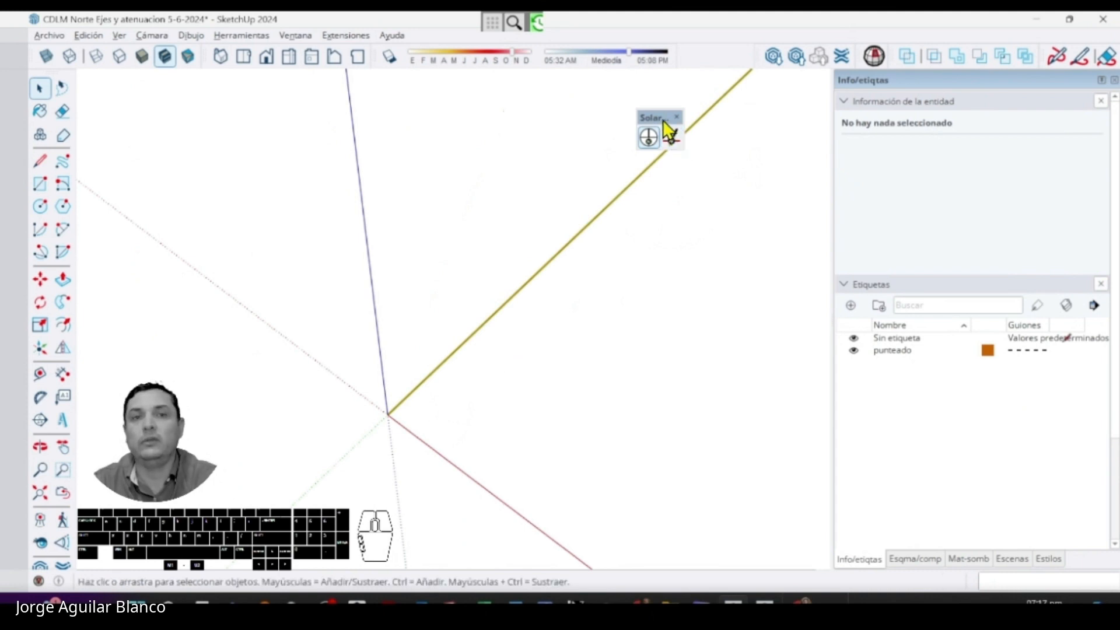
- Rotate the solar north off the green axis toward the blue axis from the origin, display it, and dock the solar north toolbar again
{"action": "left_click_drag", "start_coordinate": [664, 121], "coordinate": [712, 87]}
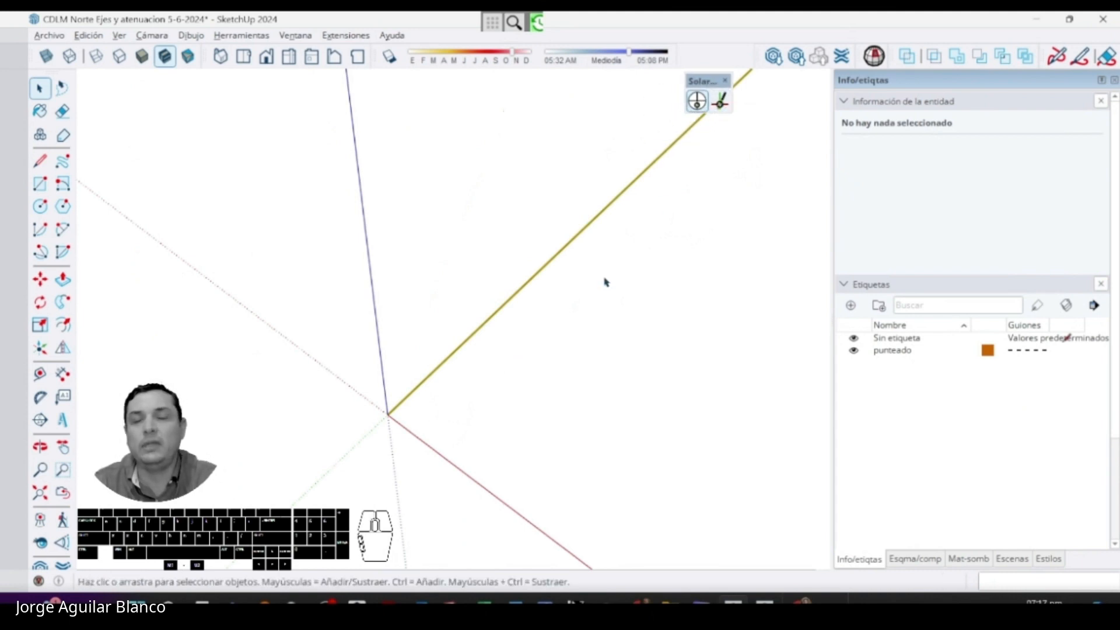
{"action": "left_click", "coordinate": [698, 103]}
{"action": "left_click", "coordinate": [725, 106]}
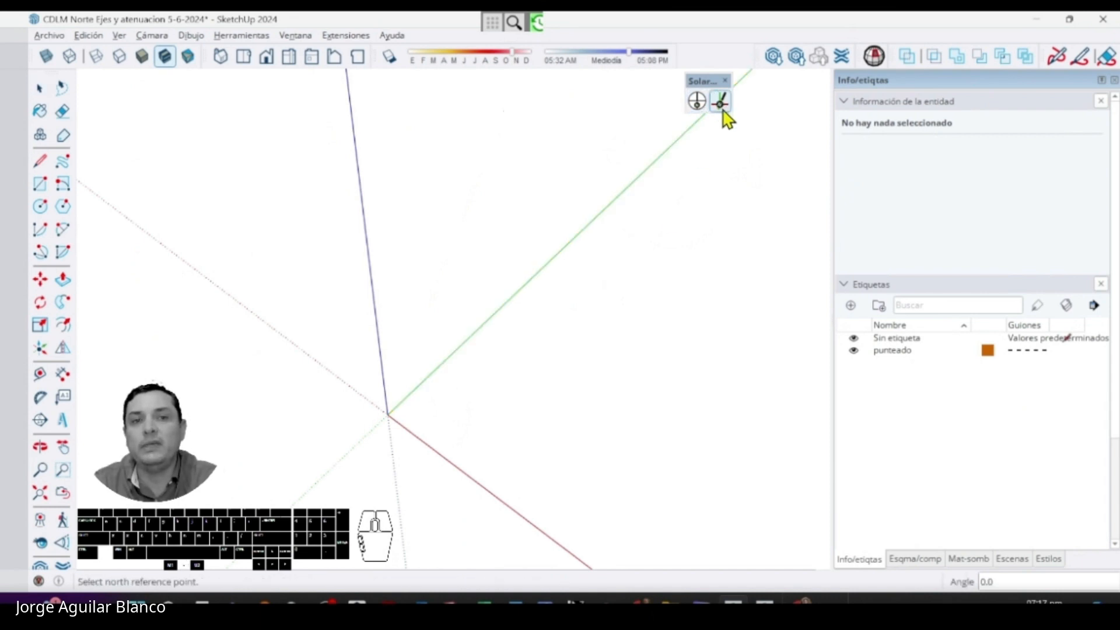
{"action": "left_click", "coordinate": [387, 415]}
{"action": "left_click", "coordinate": [419, 373]}
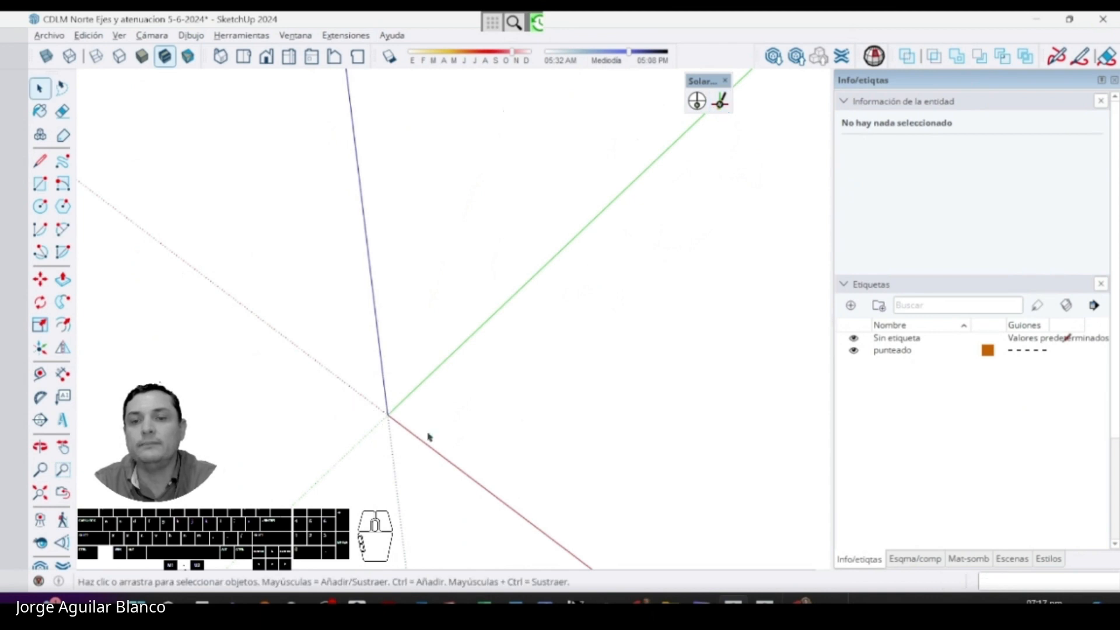
{"action": "left_click", "coordinate": [699, 105]}
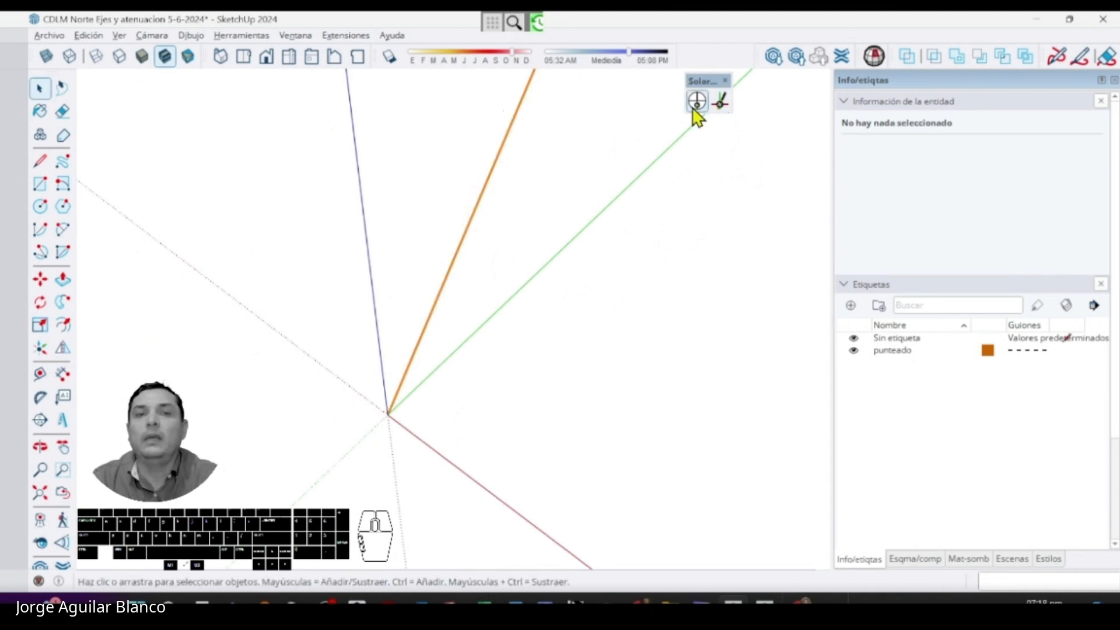
{"action": "left_click_drag", "start_coordinate": [703, 80], "coordinate": [711, 56]}
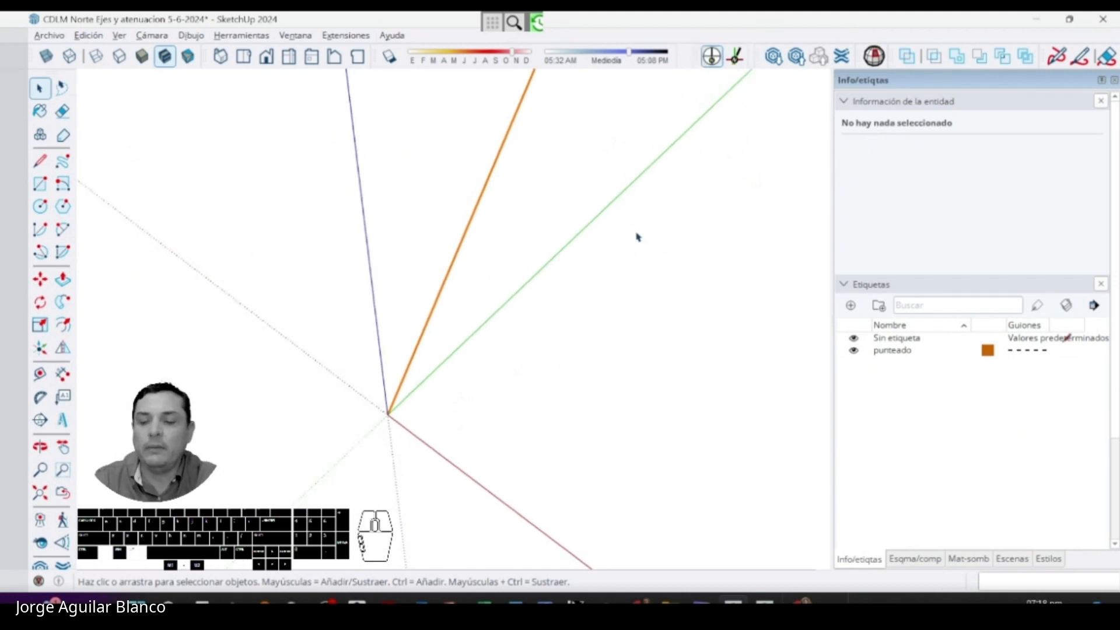
- Switch to the LayOut presentation, draw a red arrow from "cómo lo utilizo?" to "cuándo lo uso?", and preview the second topic slide
{"action": "key", "text": "alt+Tab"}
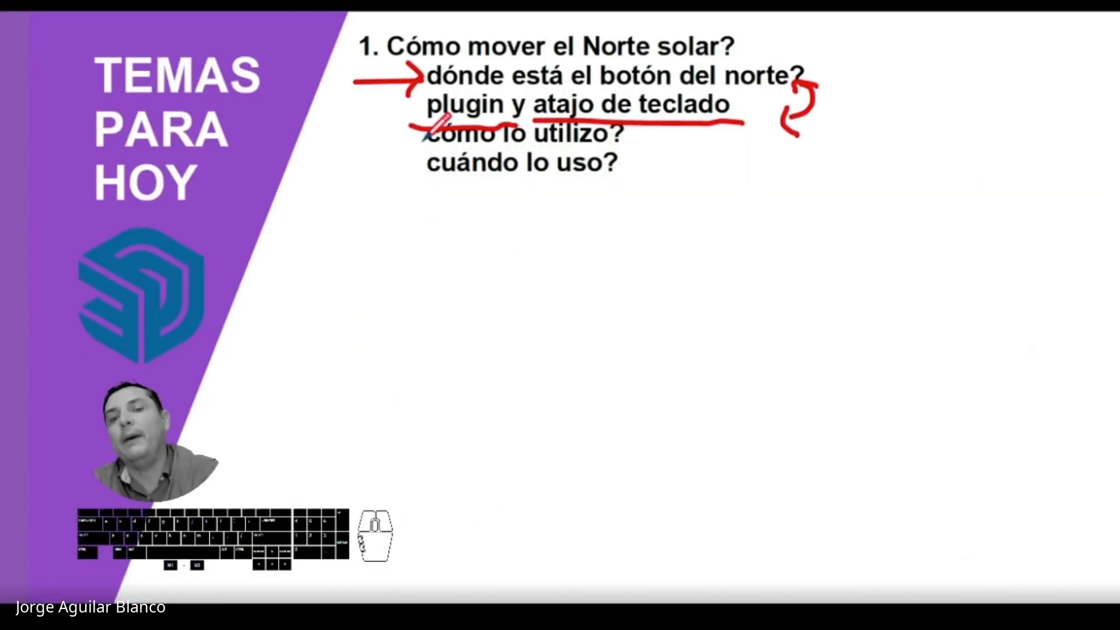
{"action": "mouse_move", "coordinate": [434, 133]}
{"action": "left_mouse_down"}
{"action": "mouse_move", "coordinate": [412, 141]}
{"action": "mouse_move", "coordinate": [408, 160]}
{"action": "left_mouse_up"}
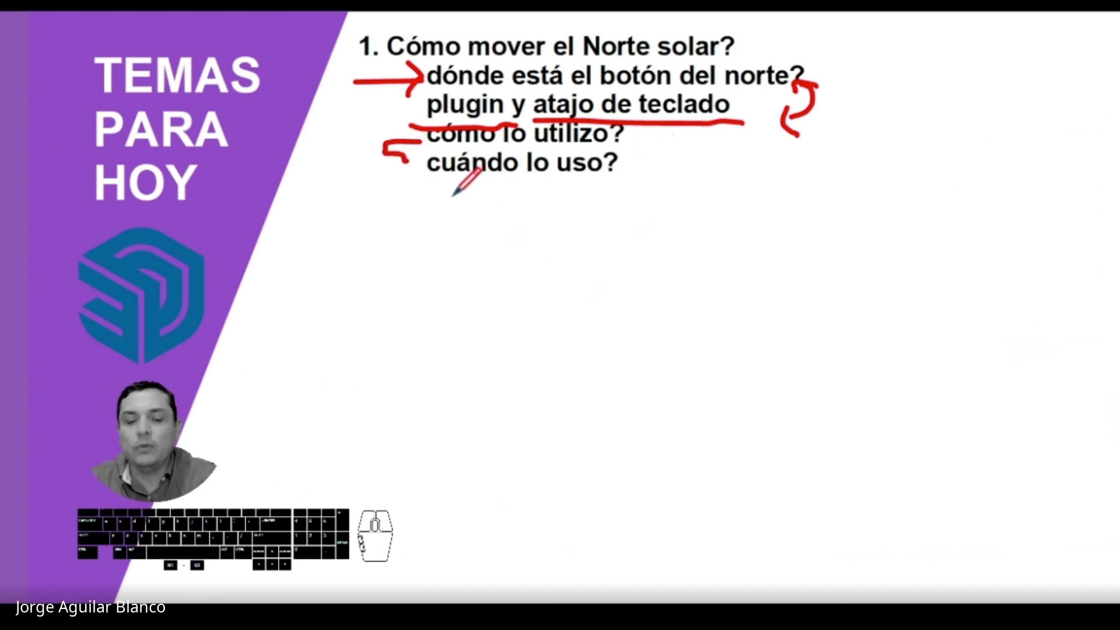
{"action": "key", "text": "Right"}
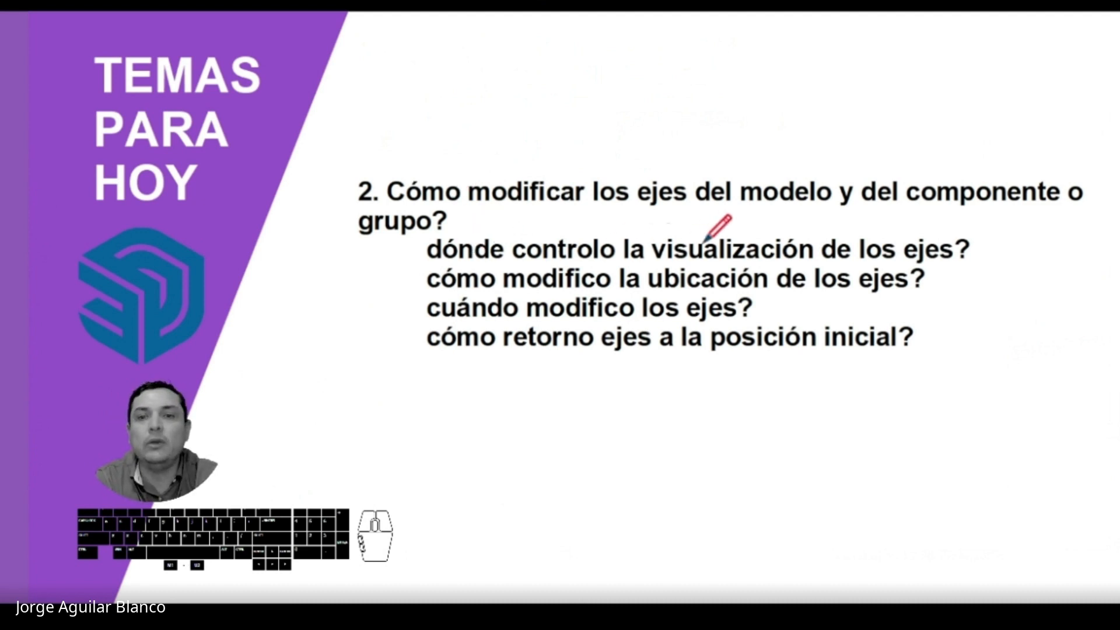
{"action": "key", "text": "Left"}
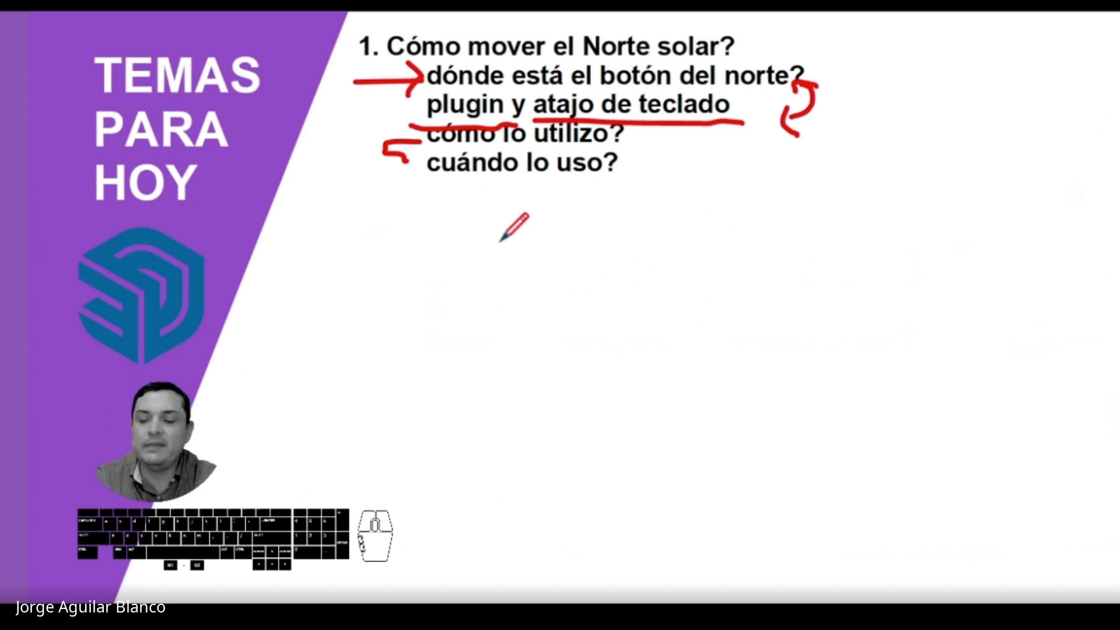
- Switch to SketchUp and realign the solar north with the green axis from the origin using the north angle tool
{"action": "key", "text": "alt+Tab"}
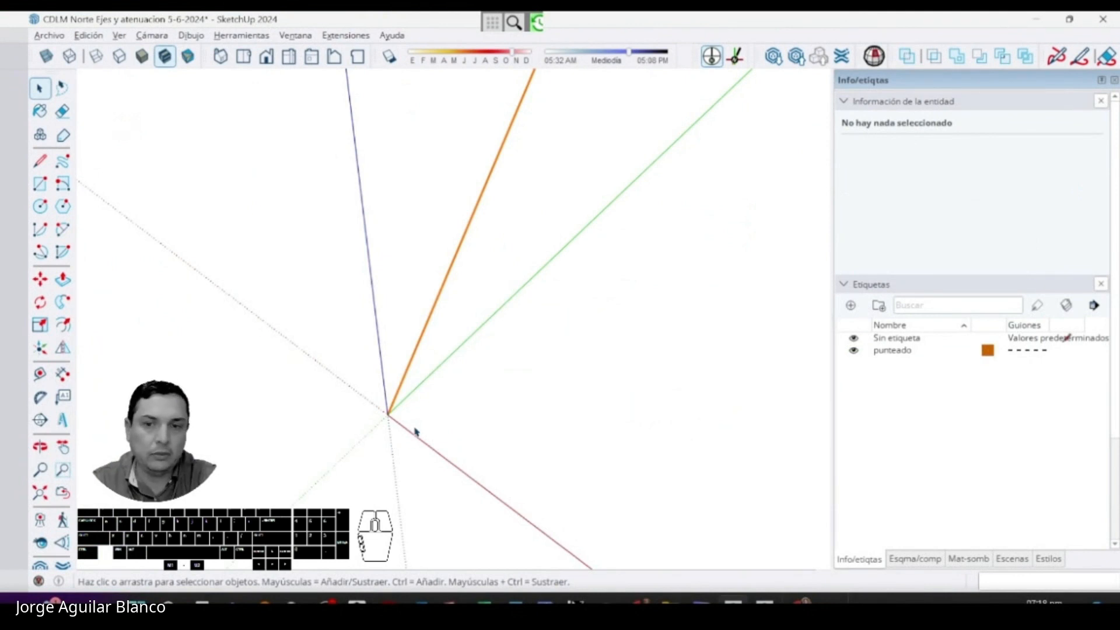
{"action": "key", "text": "n"}
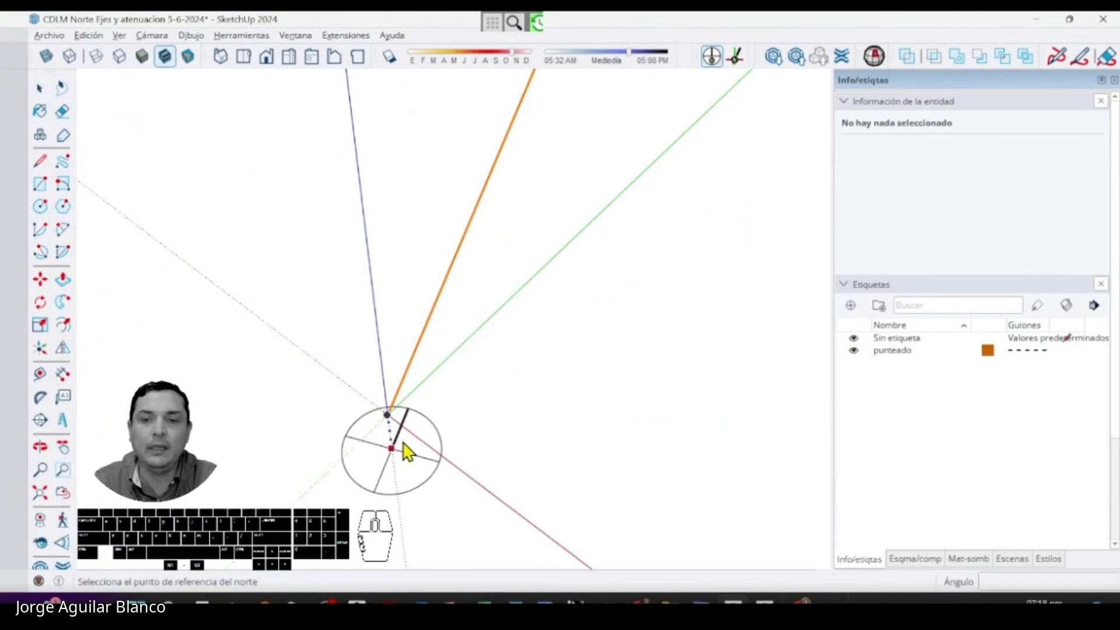
{"action": "left_click", "coordinate": [388, 415]}
{"action": "left_click", "coordinate": [479, 332]}
{"action": "scroll", "coordinate": [533, 429], "scroll_direction": "down", "scroll_amount": 2}
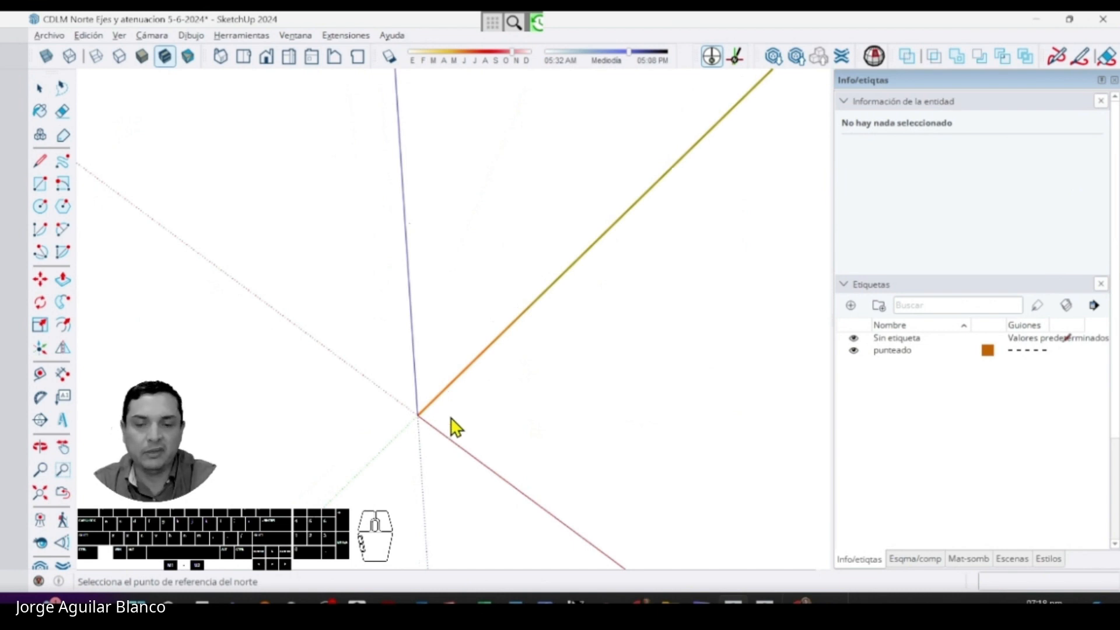
{"action": "middle_click_drag", "start_coordinate": [375, 358], "coordinate": [395, 270]}
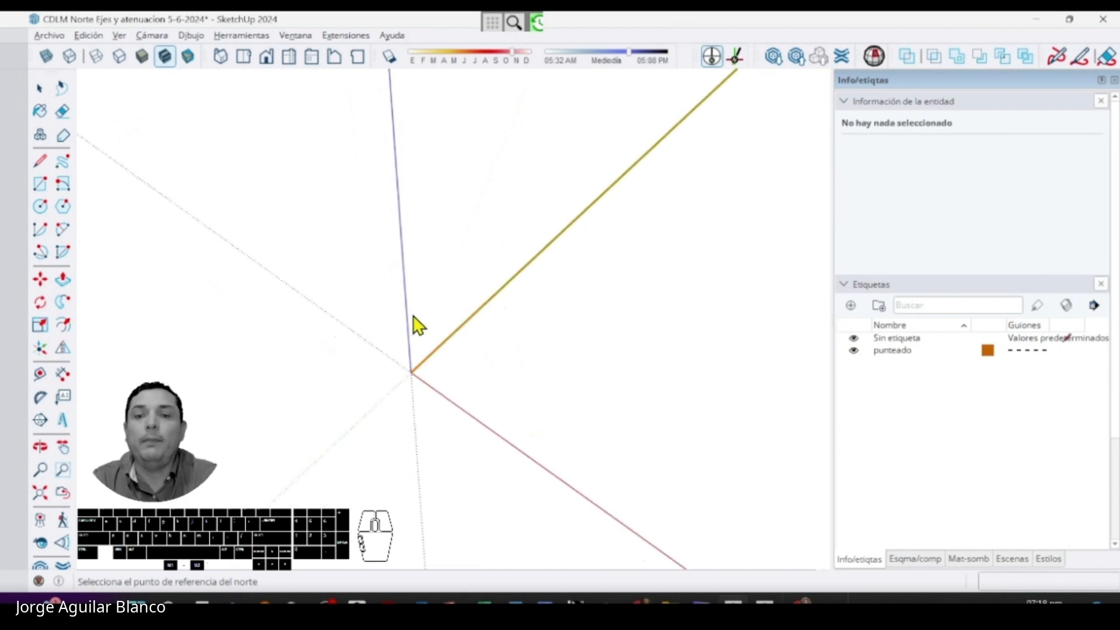
{"action": "middle_click_drag", "start_coordinate": [415, 323], "coordinate": [446, 249]}
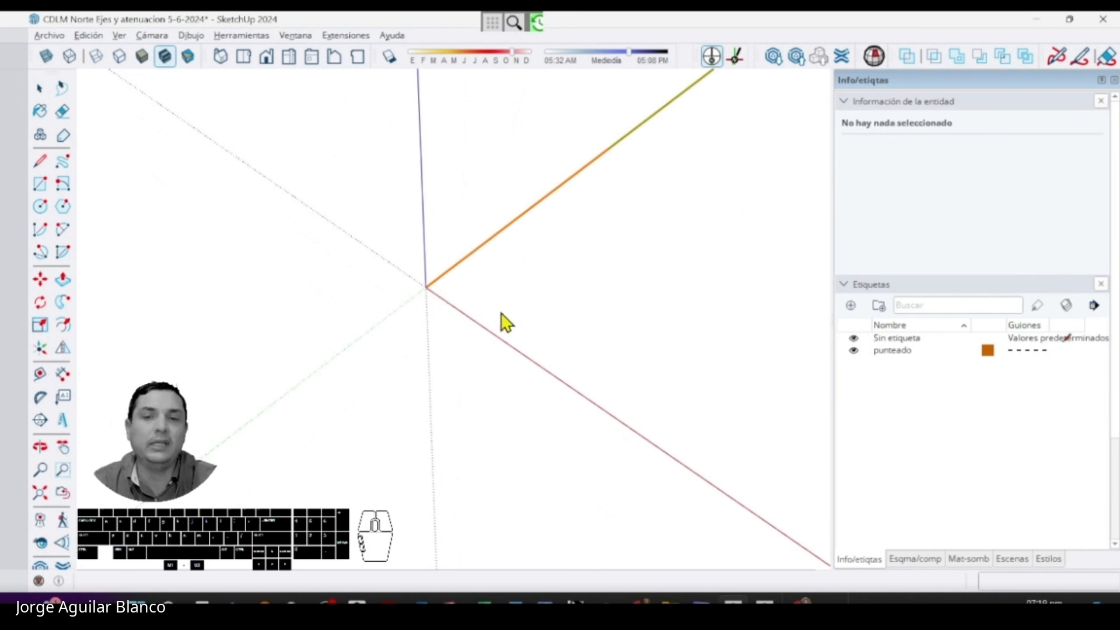
{"action": "middle_click_drag", "start_coordinate": [499, 323], "coordinate": [475, 333]}
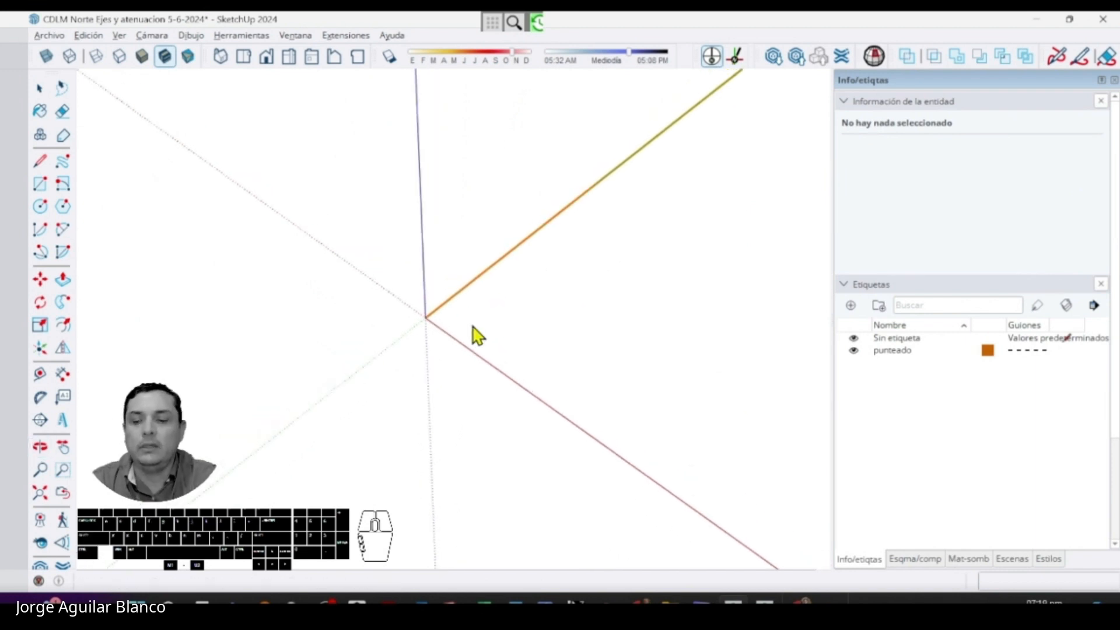
- Switch to the presentation's second topic, underline "Cómo modificar los ejes del modelo", and draw red arrows above it and beside "dónde controlo la visualización"
{"action": "key", "text": "alt+Tab"}
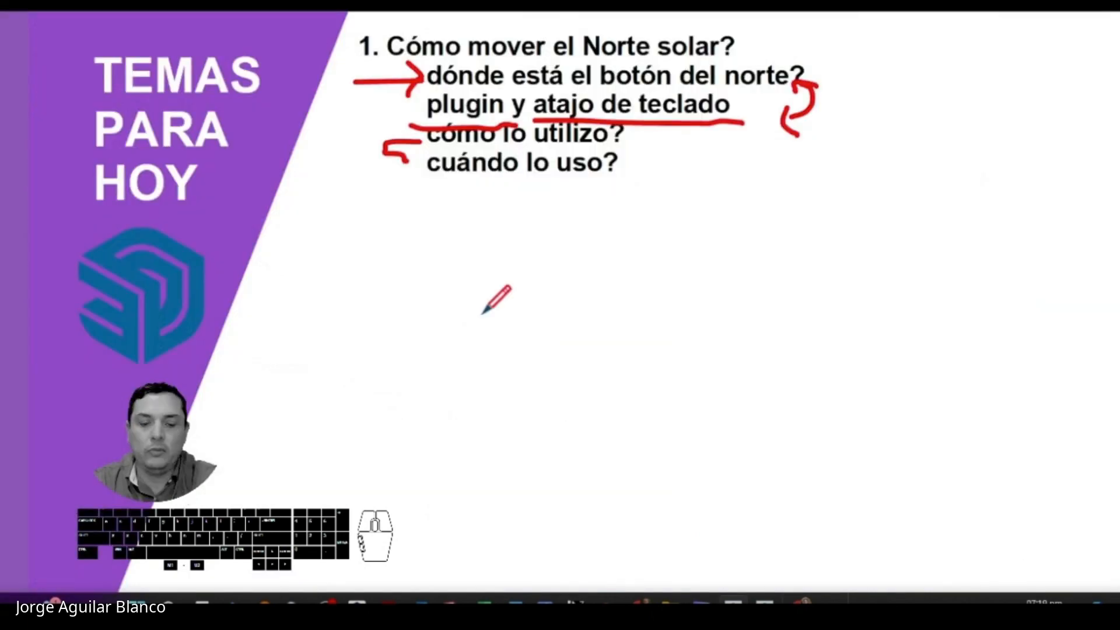
{"action": "key", "text": "Right"}
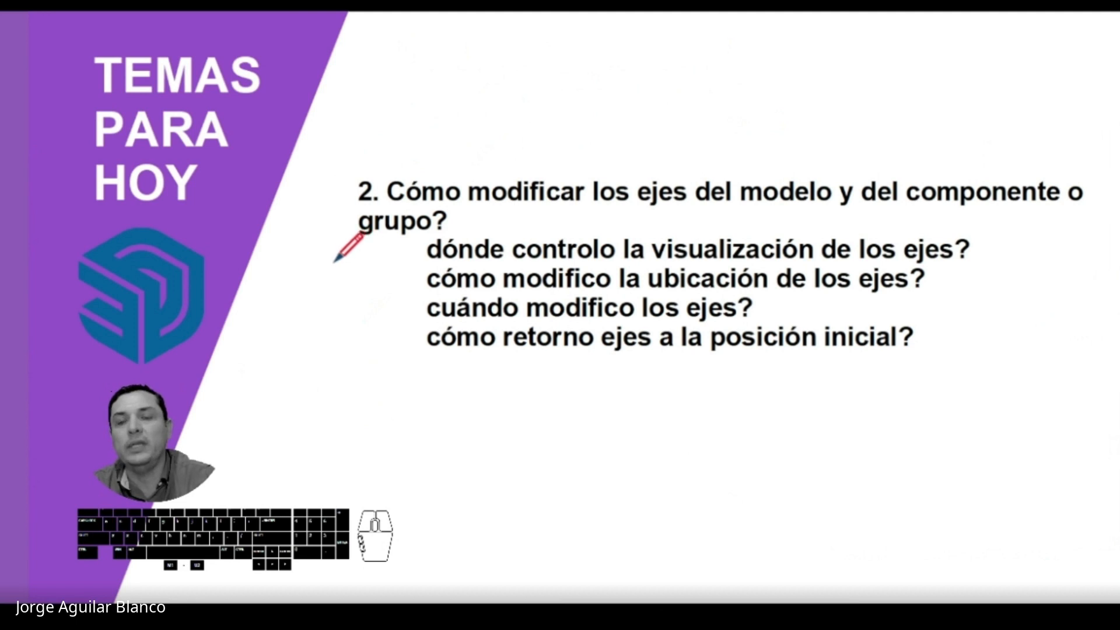
{"action": "left_click_drag", "start_coordinate": [379, 205], "coordinate": [829, 208]}
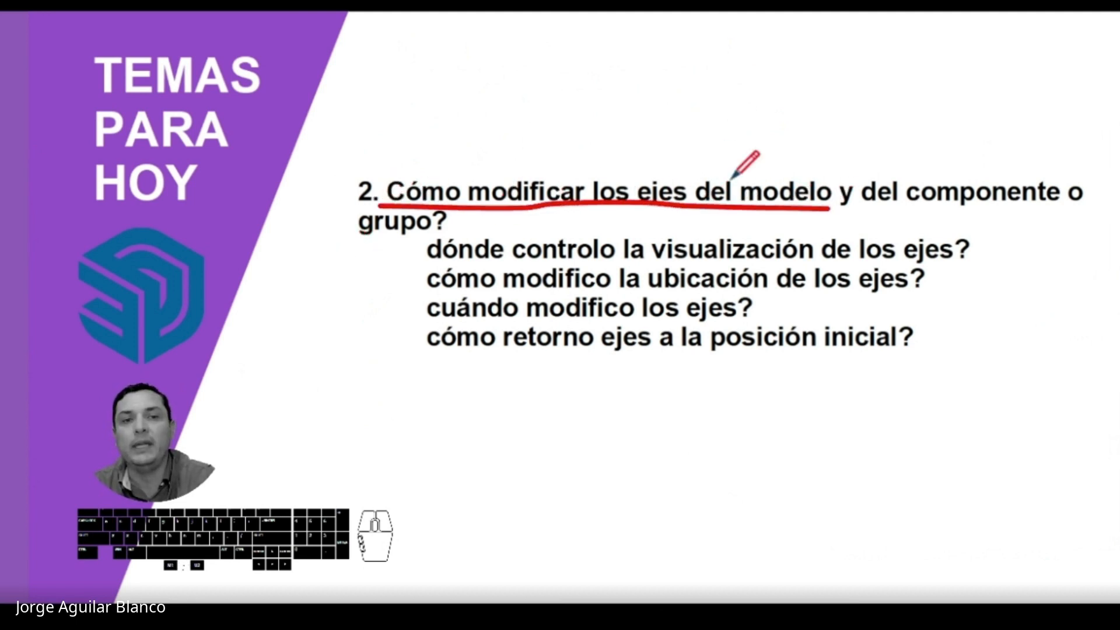
{"action": "mouse_move", "coordinate": [729, 181]}
{"action": "left_mouse_down"}
{"action": "mouse_move", "coordinate": [727, 117]}
{"action": "mouse_move", "coordinate": [718, 133]}
{"action": "mouse_move", "coordinate": [753, 143]}
{"action": "left_mouse_up"}
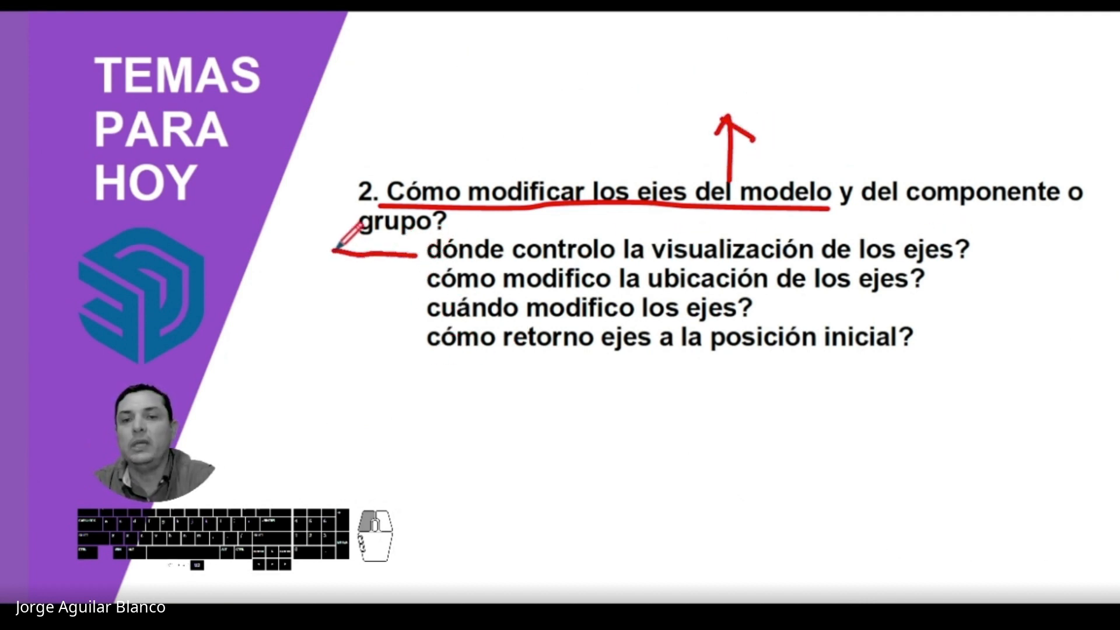
{"action": "mouse_move", "coordinate": [330, 252]}
{"action": "left_mouse_down"}
{"action": "mouse_move", "coordinate": [423, 252]}
{"action": "mouse_move", "coordinate": [410, 274]}
{"action": "left_mouse_up"}
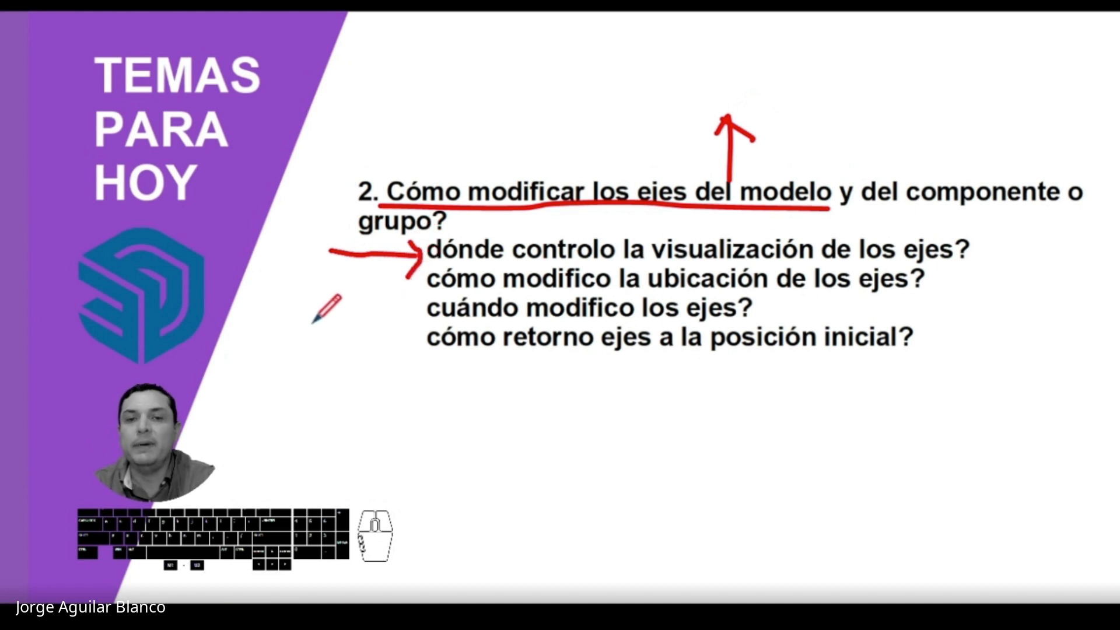
- Switch to SketchUp, toggle the model axes off and back on, and hide the true north display
{"action": "key", "text": "alt+Tab"}
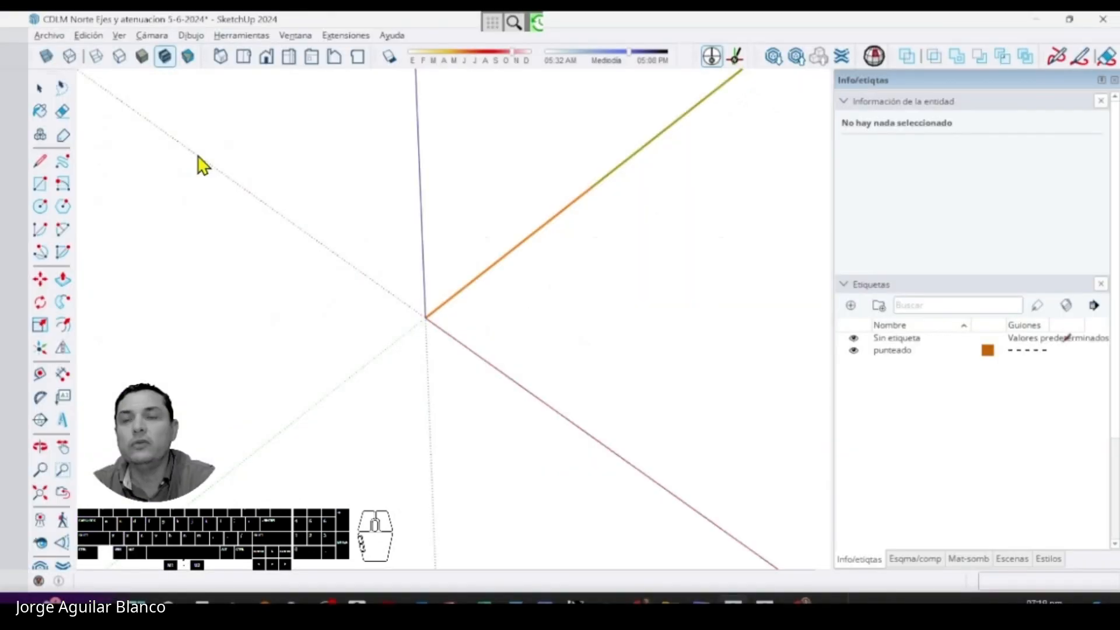
{"action": "left_click", "coordinate": [119, 36]}
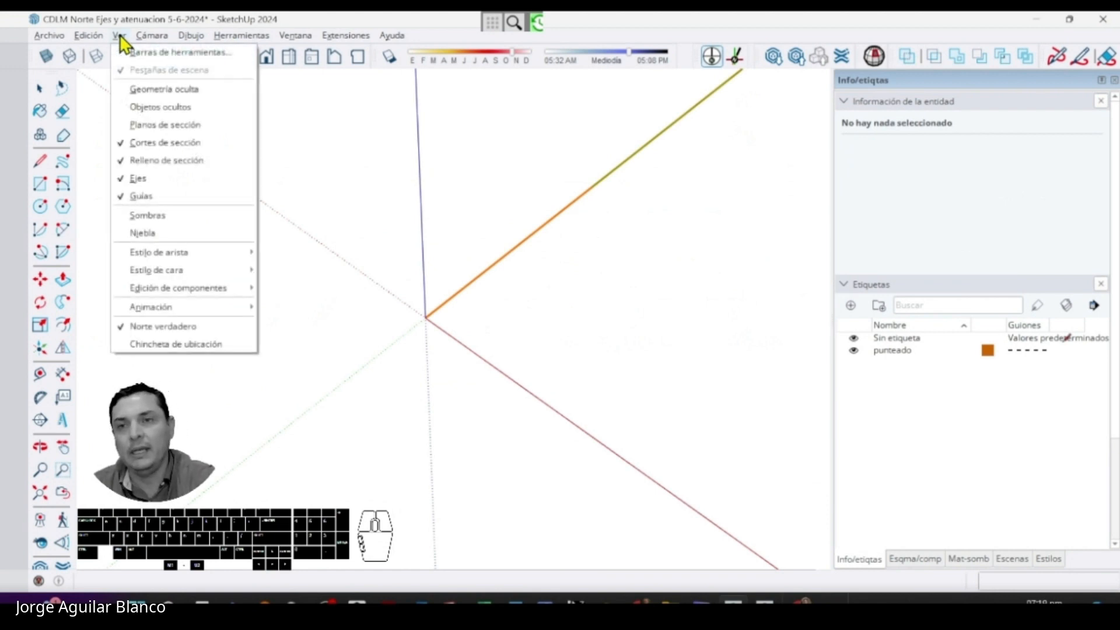
{"action": "left_click", "coordinate": [126, 179]}
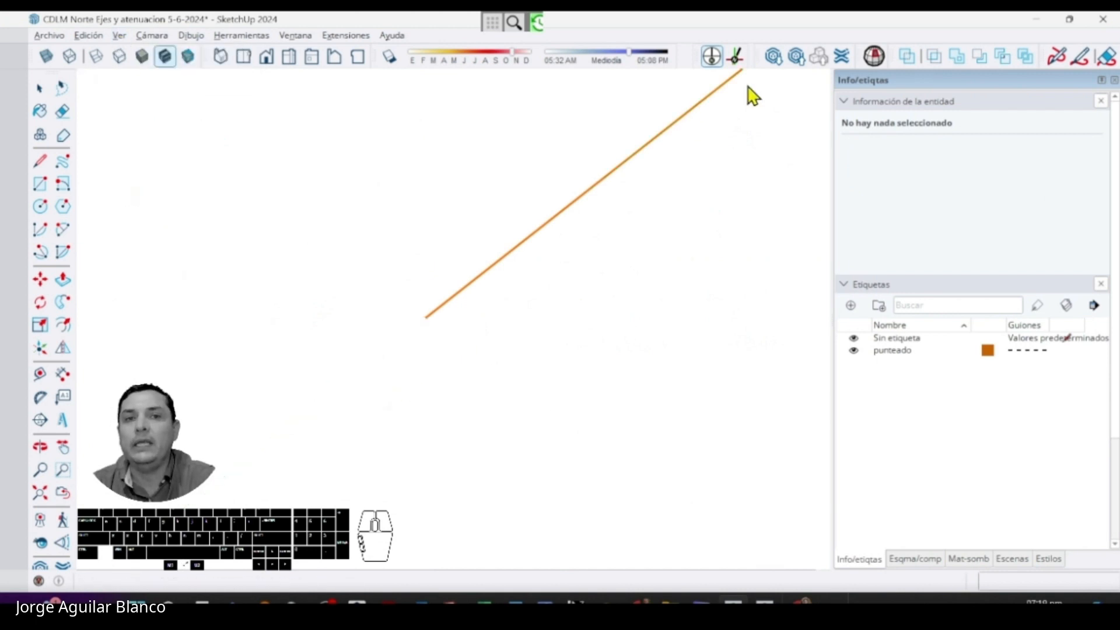
{"action": "left_click", "coordinate": [712, 62]}
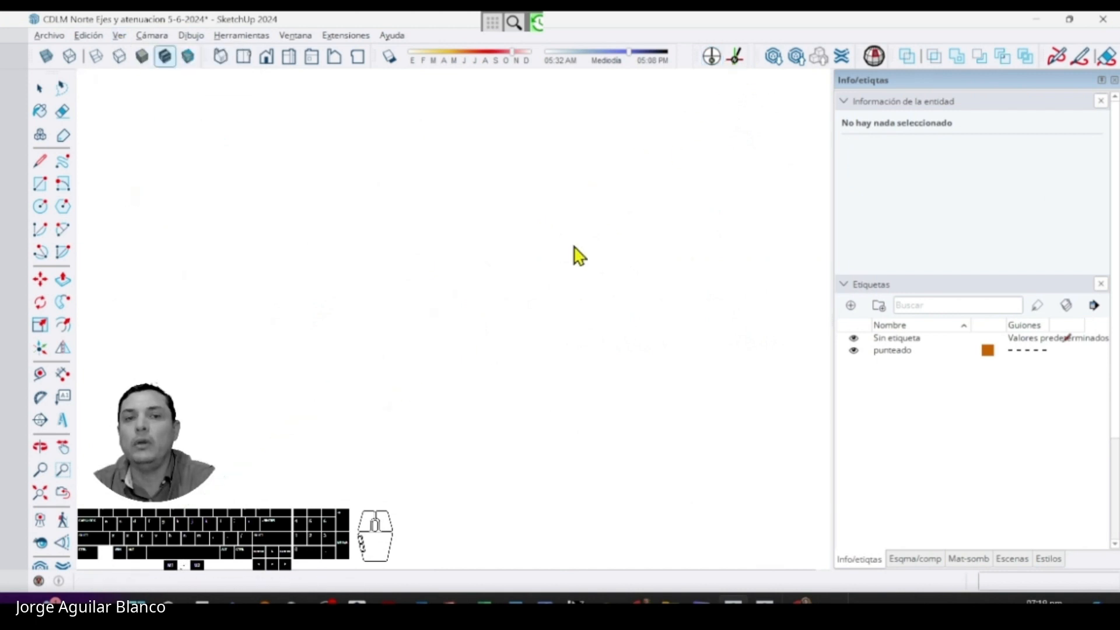
{"action": "left_click", "coordinate": [121, 36]}
{"action": "left_click", "coordinate": [138, 180]}
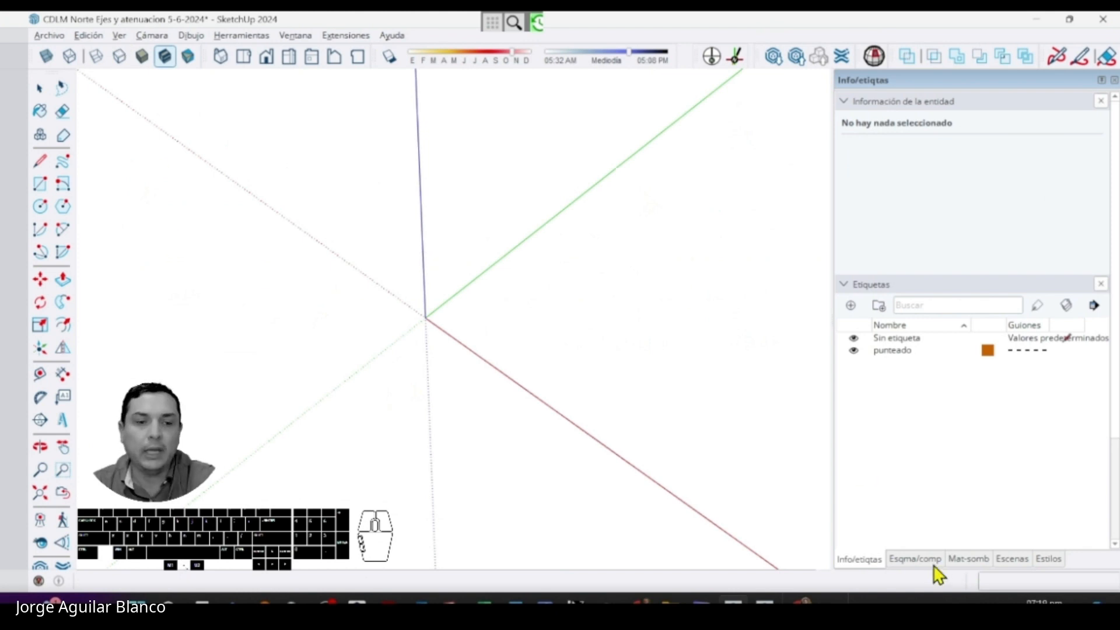
- Open the current style's modelling settings and switch "Ejes del modelo" off and back on
{"action": "left_click", "coordinate": [1009, 562]}
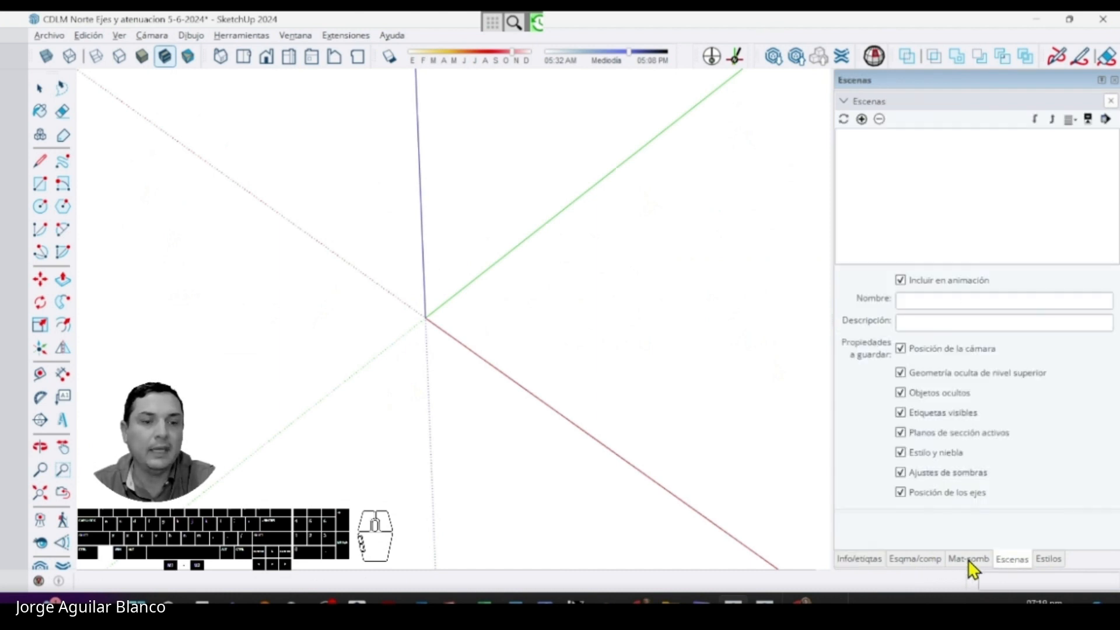
{"action": "left_click", "coordinate": [919, 562]}
{"action": "left_click", "coordinate": [1022, 564]}
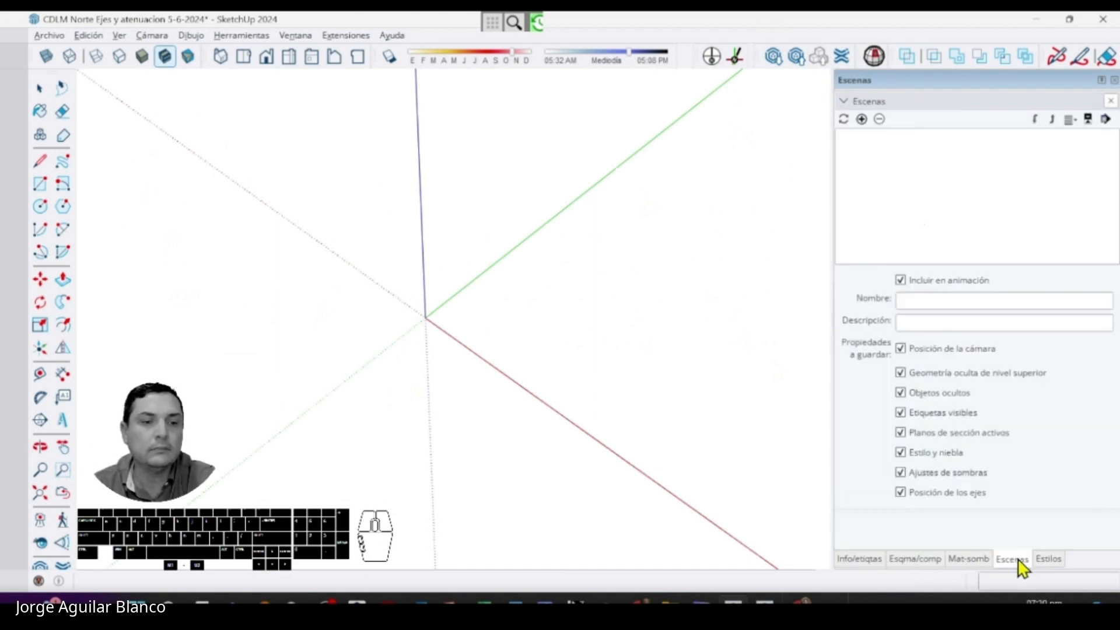
{"action": "left_click", "coordinate": [1050, 561]}
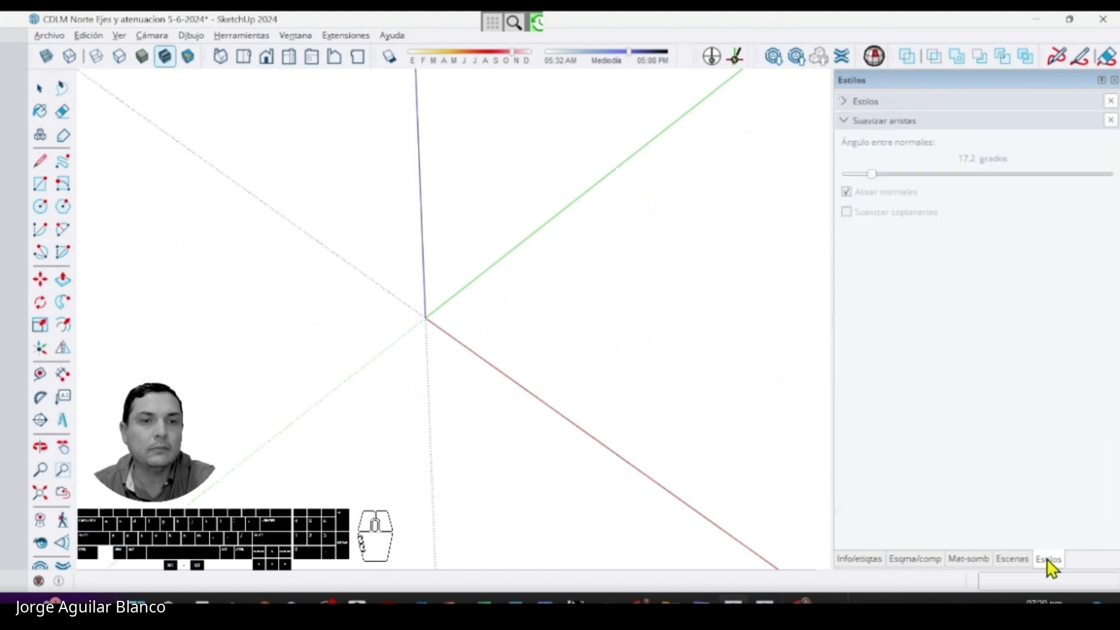
{"action": "left_click", "coordinate": [854, 101]}
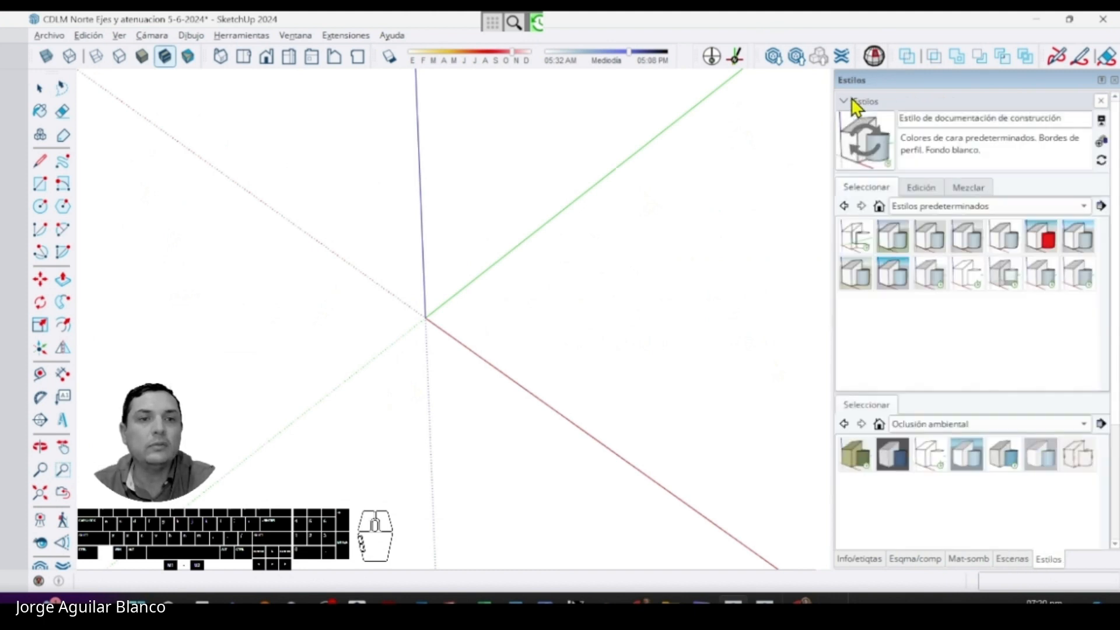
{"action": "left_click", "coordinate": [934, 190]}
{"action": "left_click", "coordinate": [921, 212]}
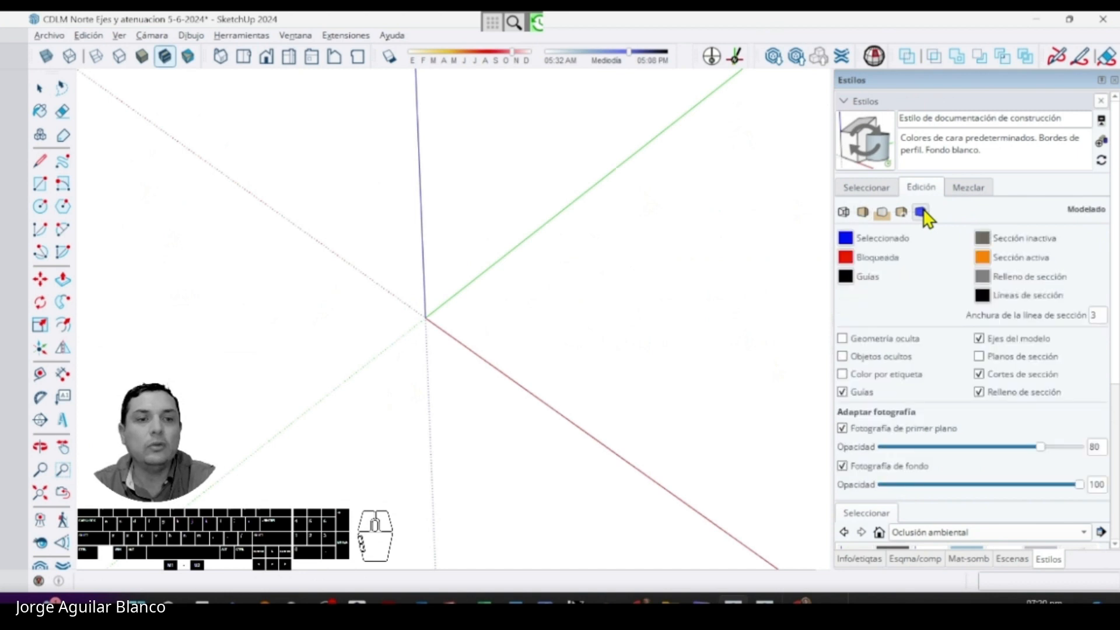
{"action": "left_click", "coordinate": [979, 339]}
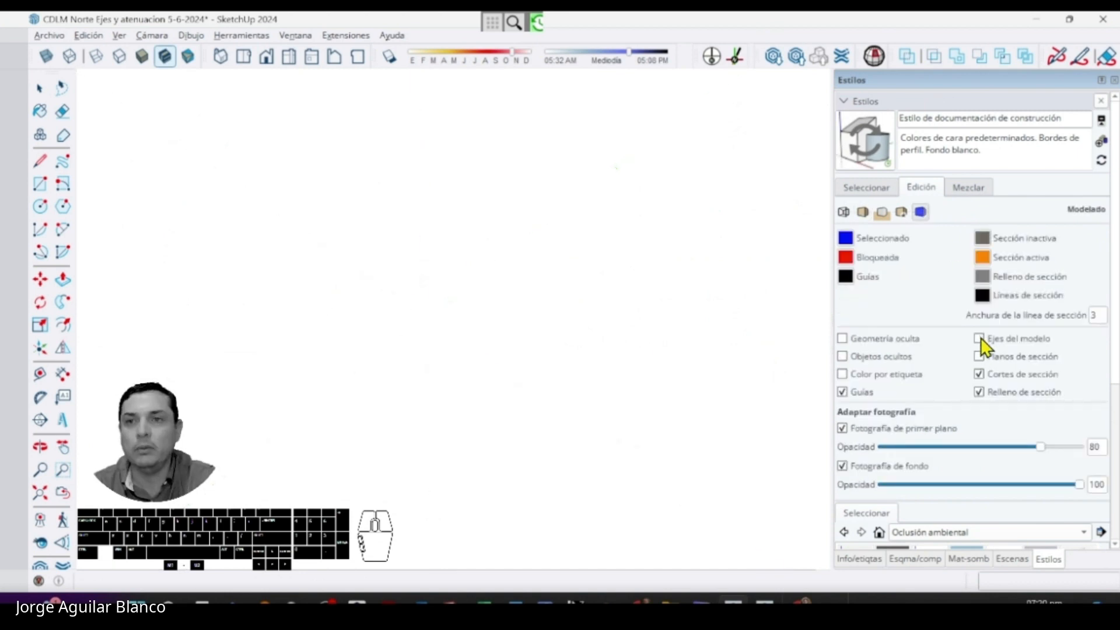
{"action": "left_click", "coordinate": [980, 339]}
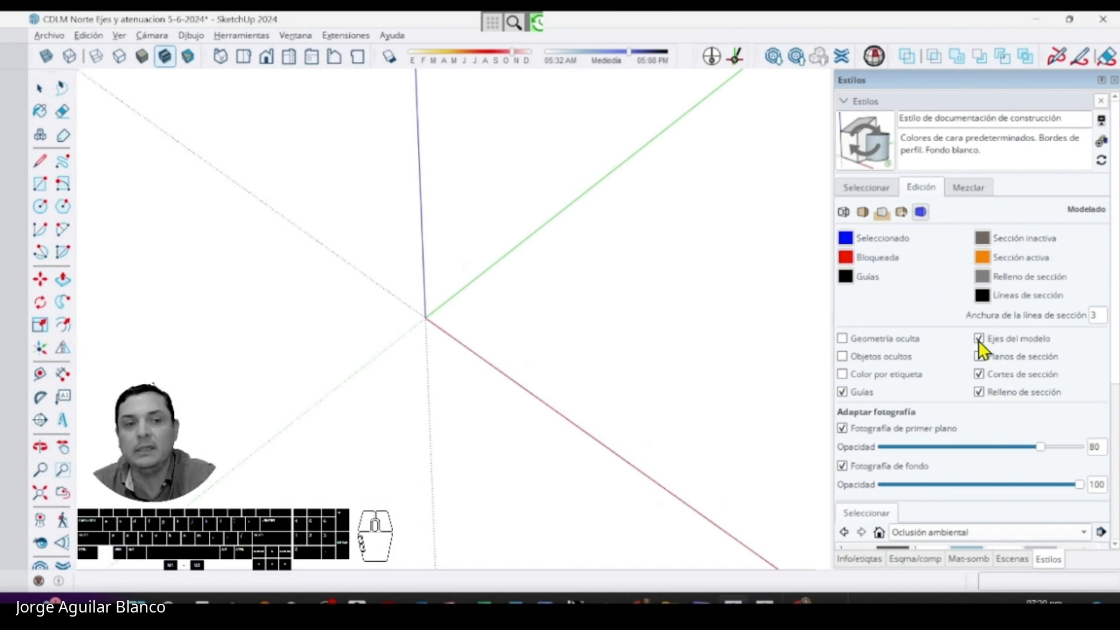
- Turn off the view's "Ejes" display and restore the axes with the style's "Ejes del modelo" setting
{"action": "left_click", "coordinate": [119, 35]}
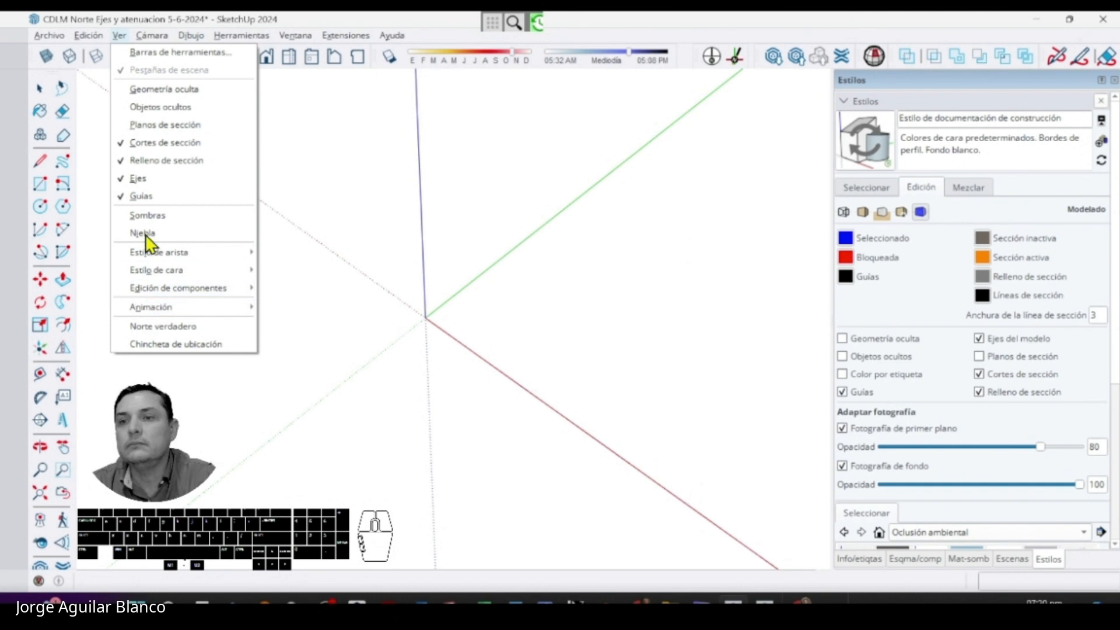
{"action": "left_click", "coordinate": [140, 178]}
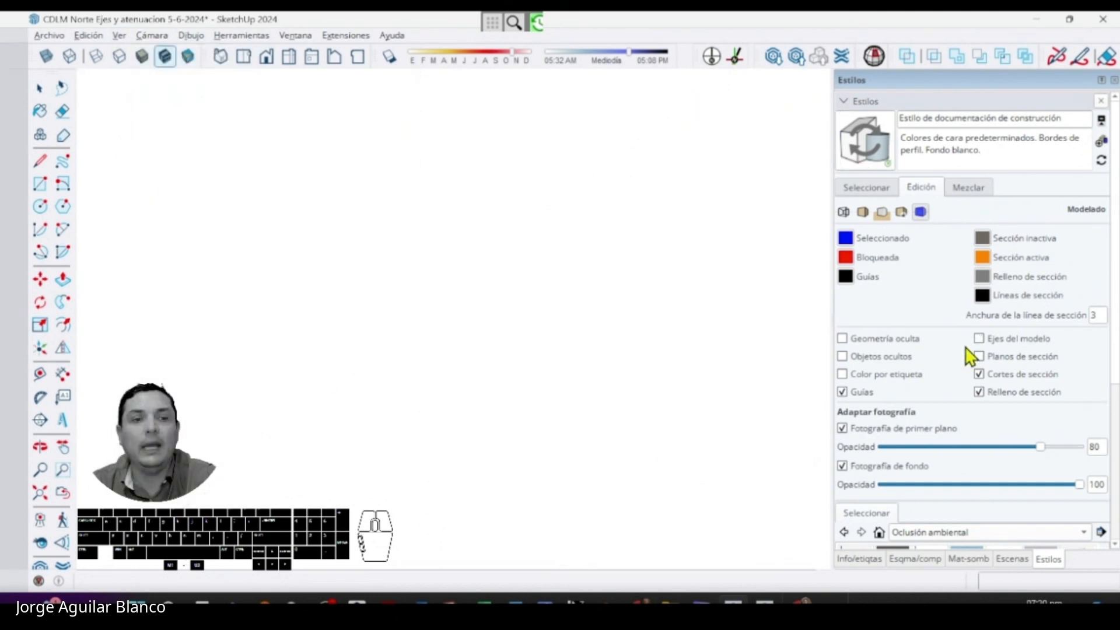
{"action": "left_click", "coordinate": [980, 339]}
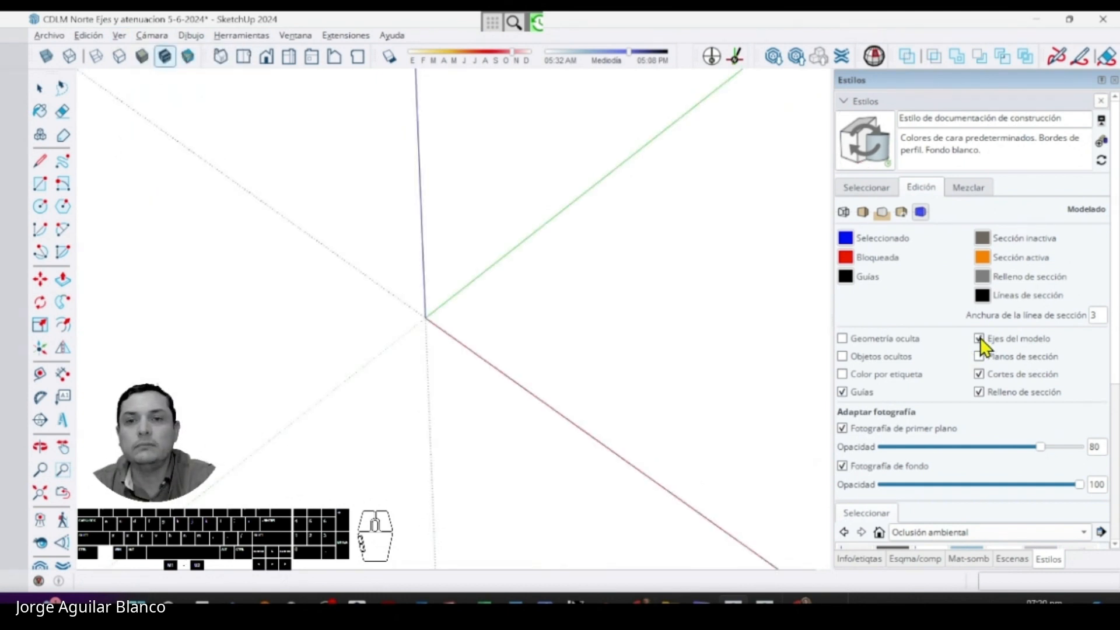
- Hide the axes twice with the blue axis's Ocultar command, restoring them first through the style setting and the second time through the view's "Ejes" option
{"action": "right_click", "coordinate": [425, 203]}
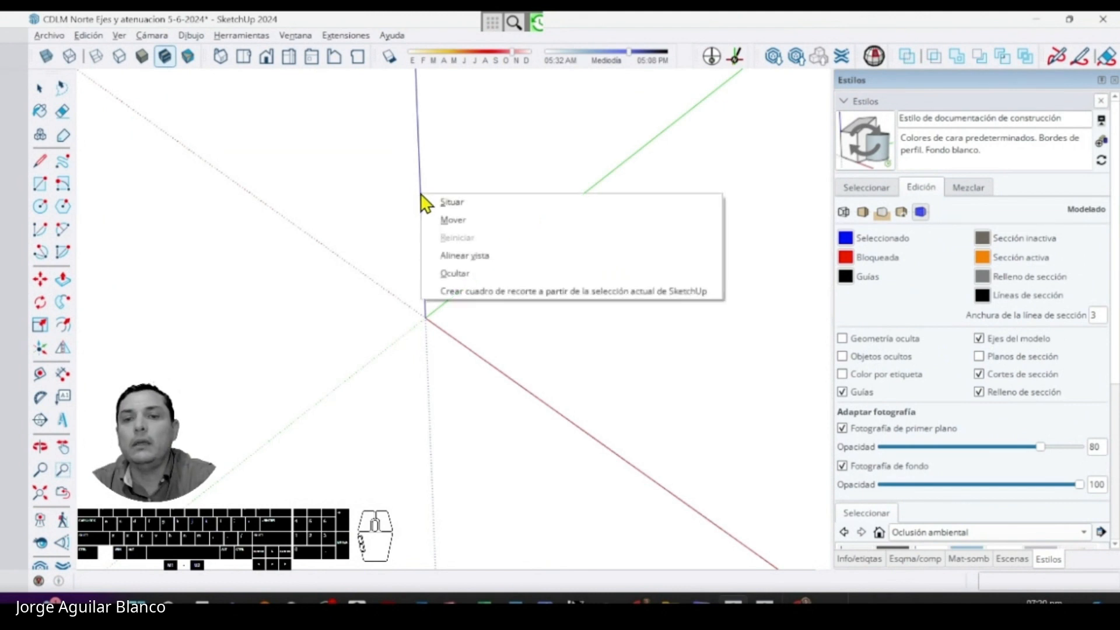
{"action": "left_click", "coordinate": [458, 273]}
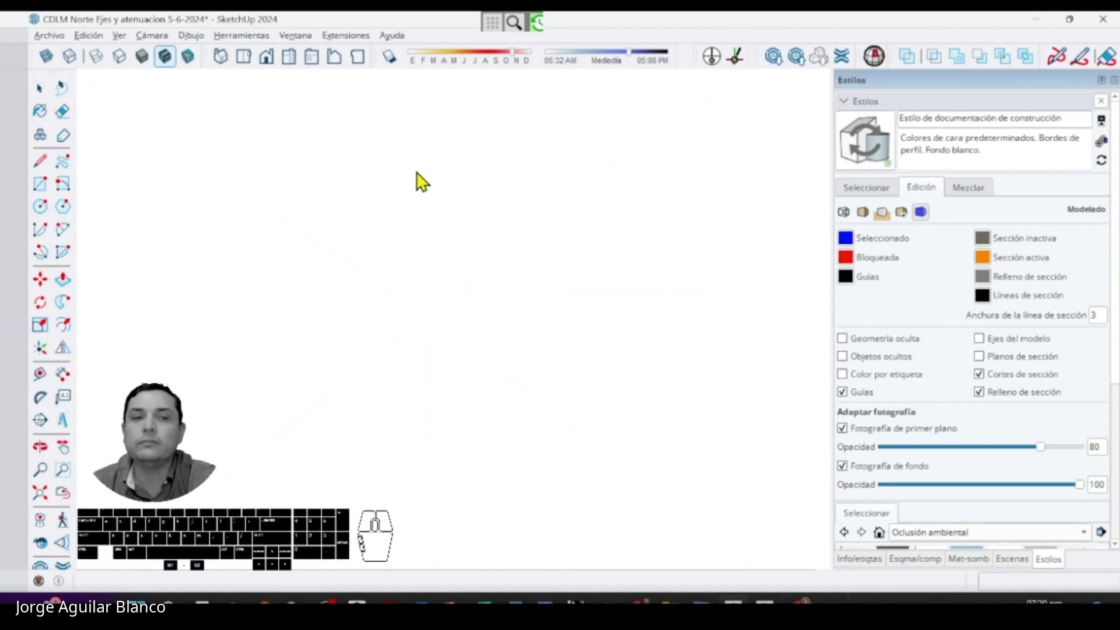
{"action": "left_click", "coordinate": [980, 339]}
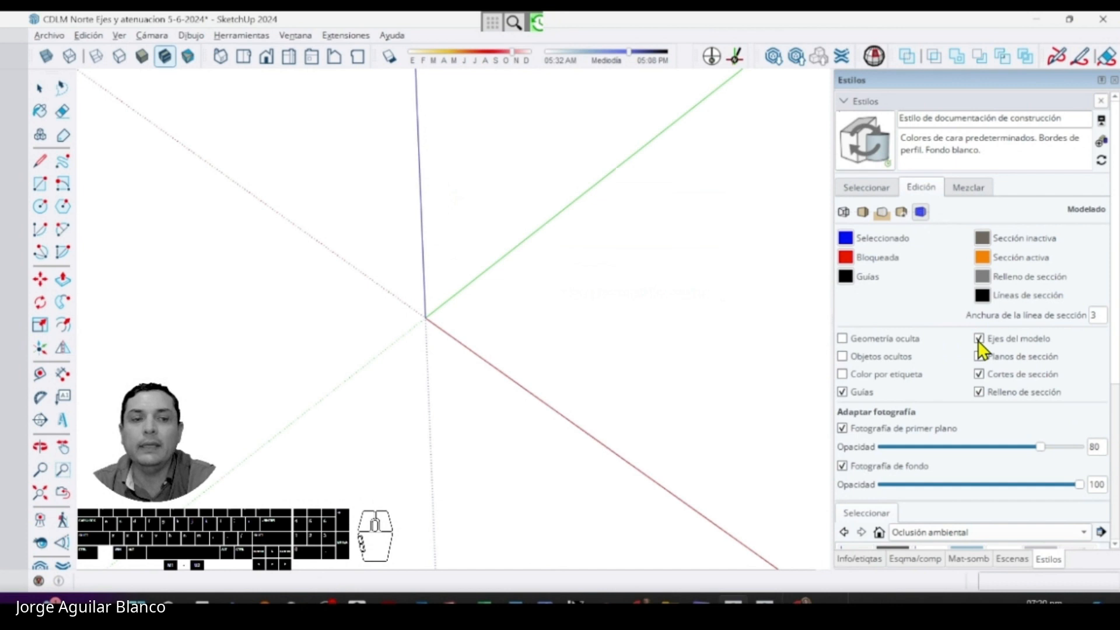
{"action": "right_click", "coordinate": [420, 202]}
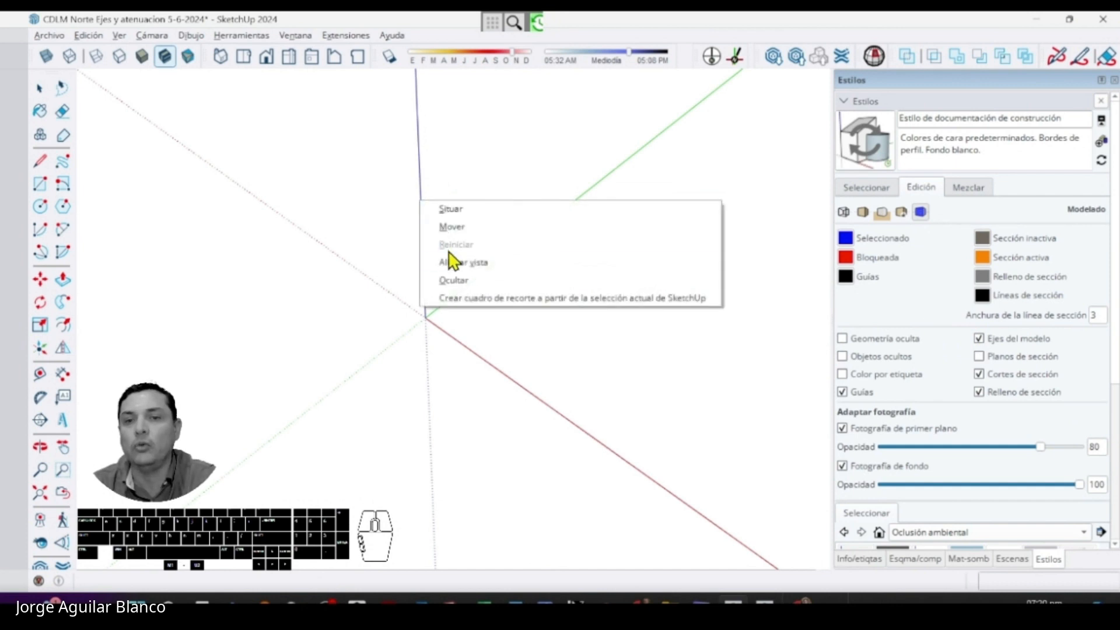
{"action": "left_click", "coordinate": [456, 281]}
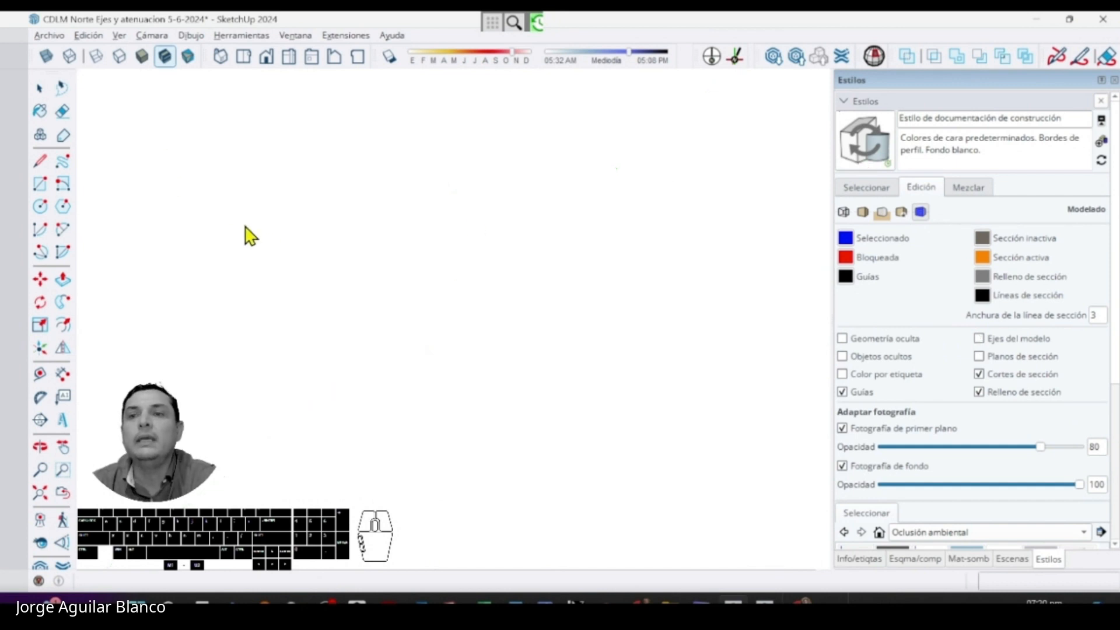
{"action": "left_click", "coordinate": [119, 36]}
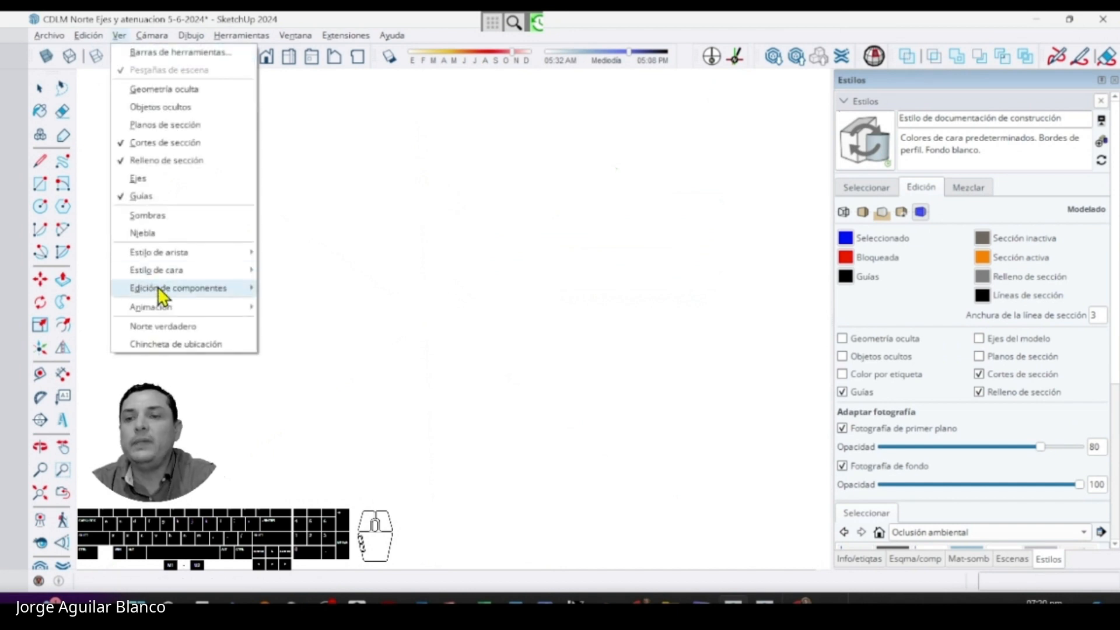
{"action": "left_click", "coordinate": [131, 176]}
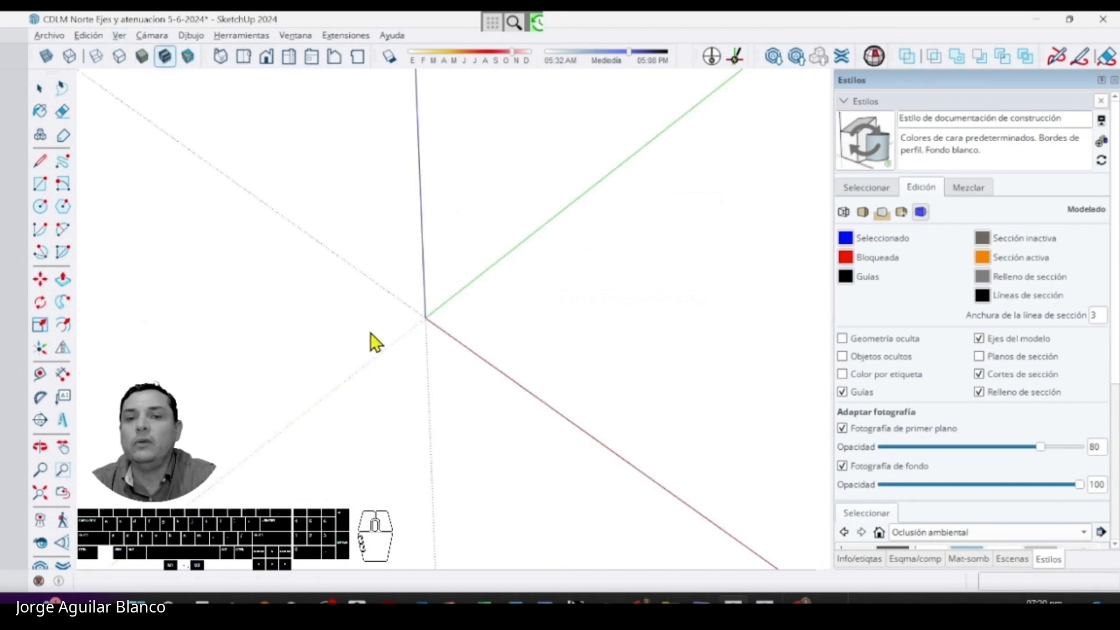
- Relocate the model axes with Situar to a point left of the original origin, keeping the red and green directions
{"action": "right_click", "coordinate": [427, 269]}
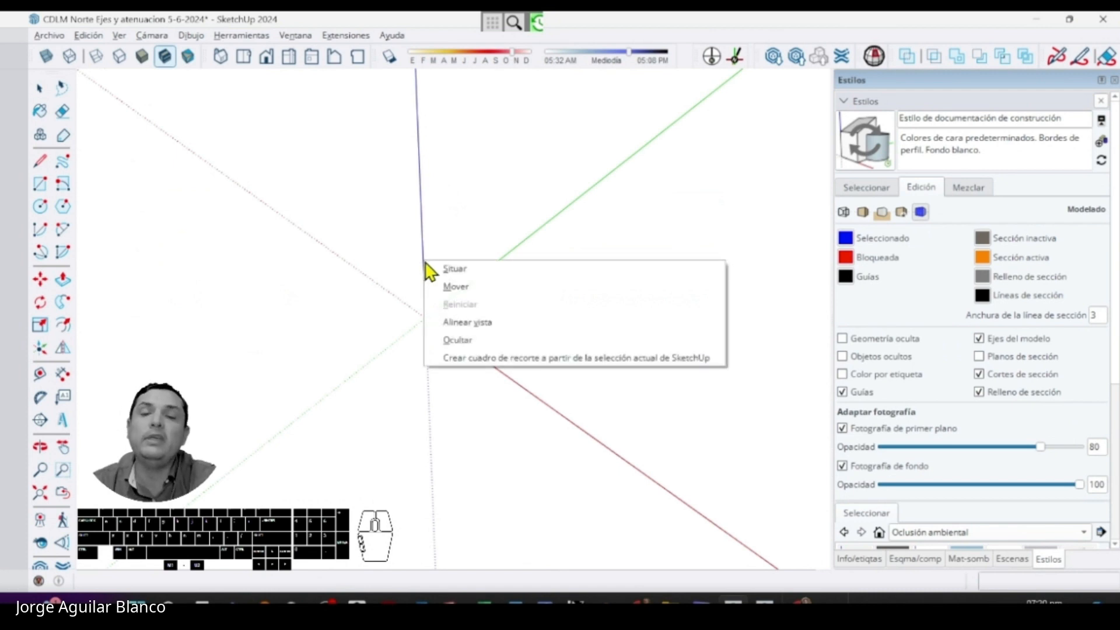
{"action": "left_click", "coordinate": [460, 270]}
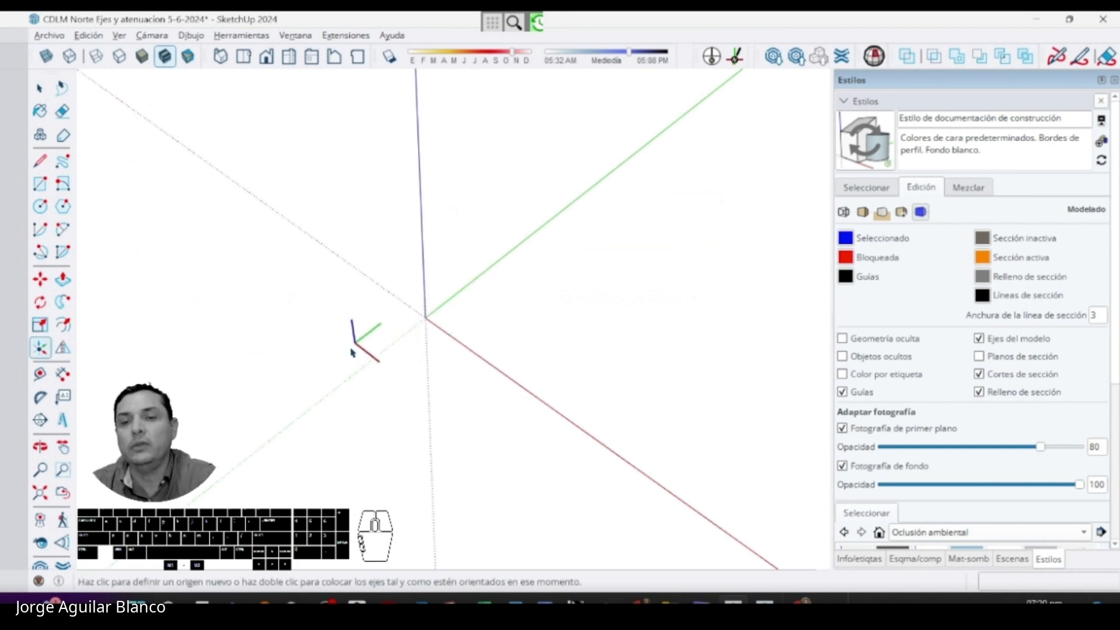
{"action": "left_click", "coordinate": [223, 303]}
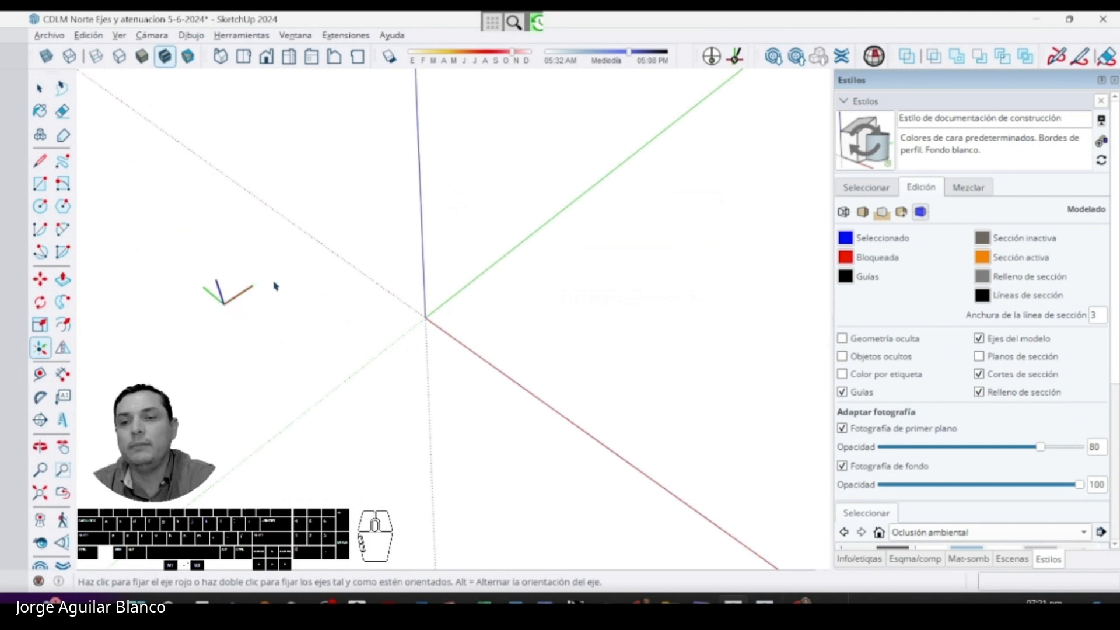
{"action": "left_click", "coordinate": [255, 331]}
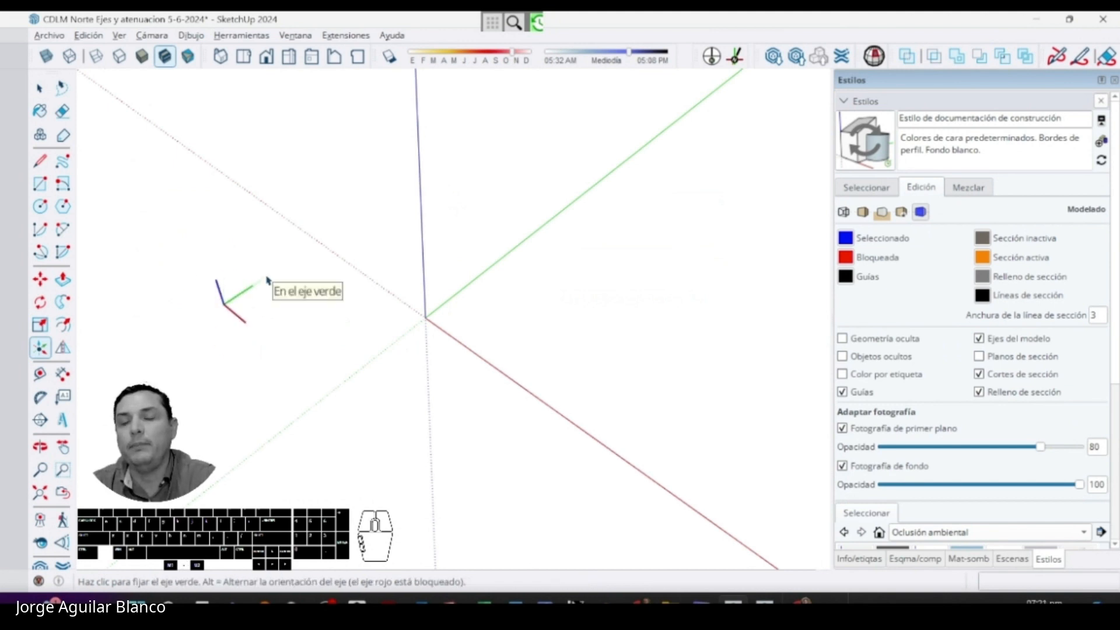
{"action": "left_click", "coordinate": [266, 280]}
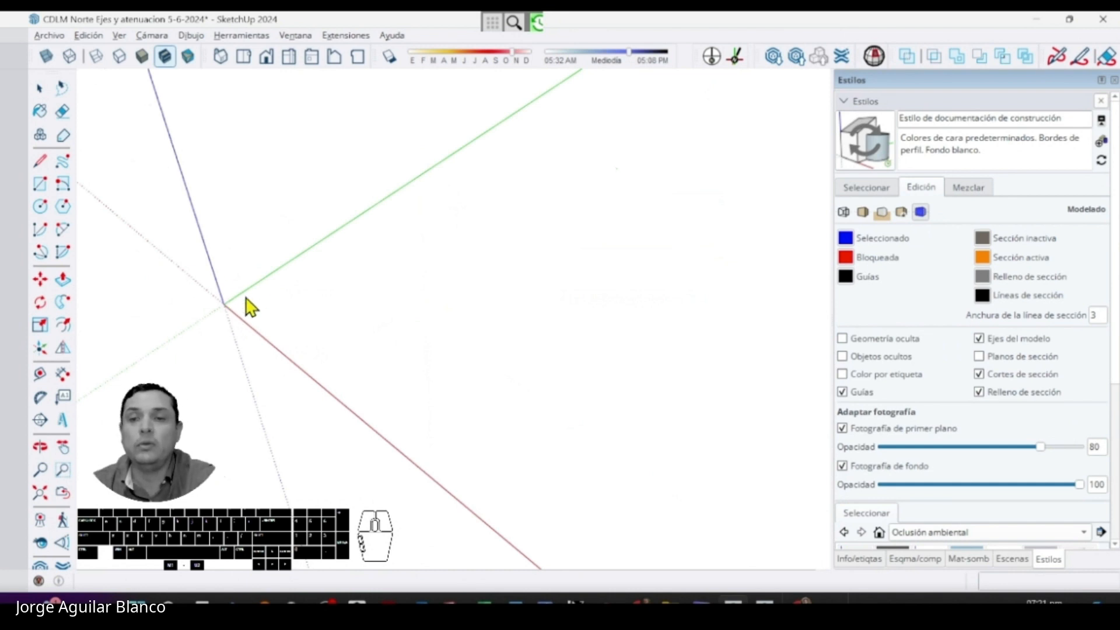
- Reposition the axes with Situar between the current and original origins, swapping the red and green directions and pointing blue downward
{"action": "right_click", "coordinate": [358, 303]}
{"action": "right_click", "coordinate": [283, 270]}
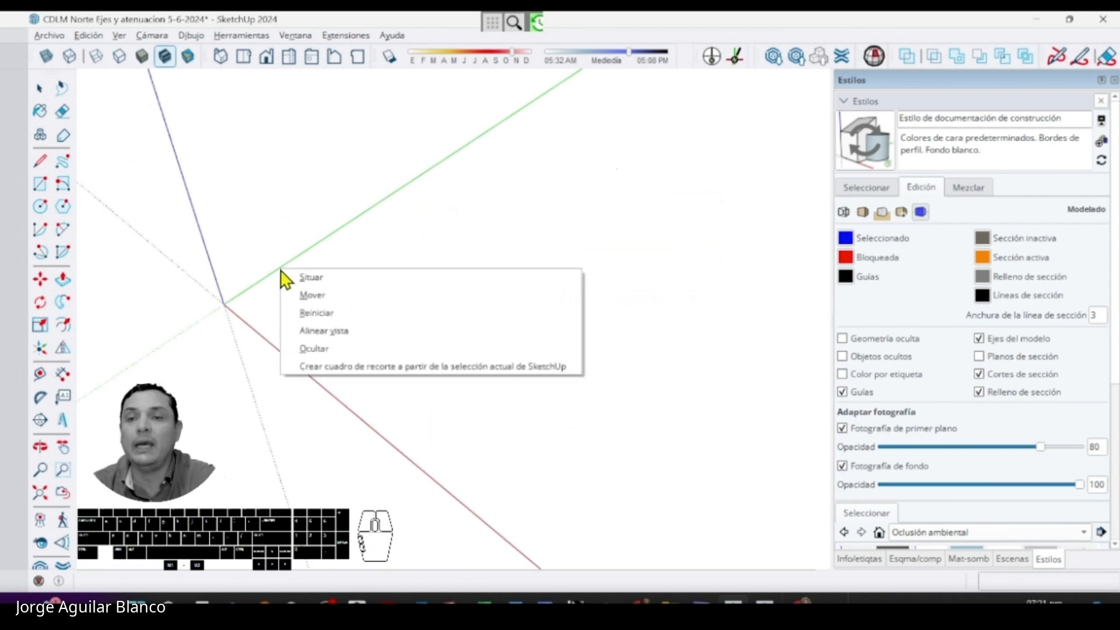
{"action": "left_click", "coordinate": [297, 279]}
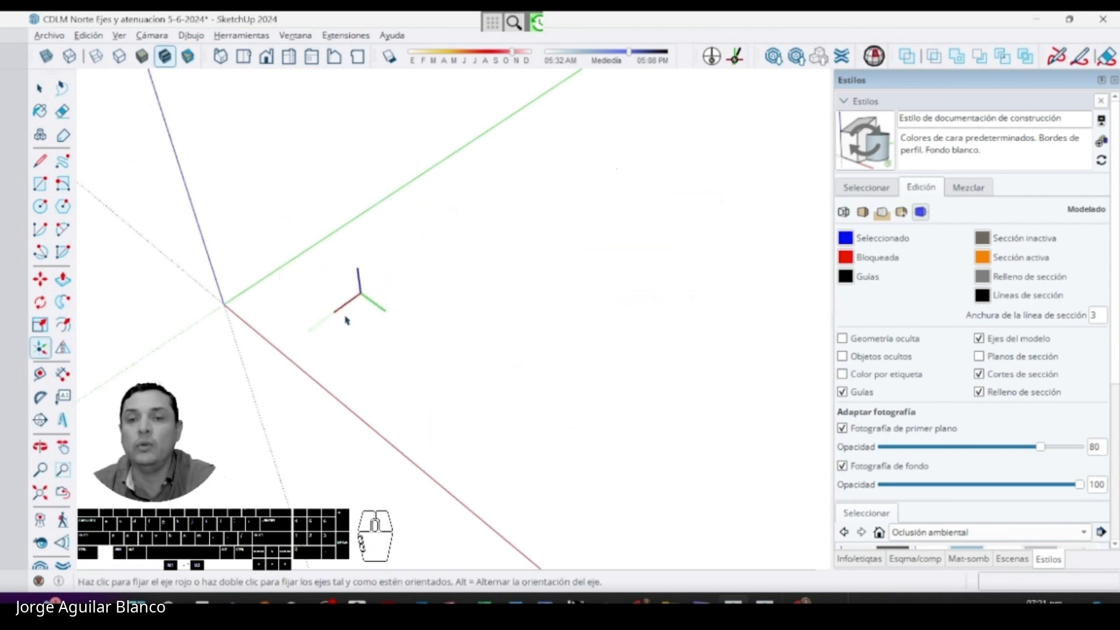
{"action": "left_click", "coordinate": [412, 255]}
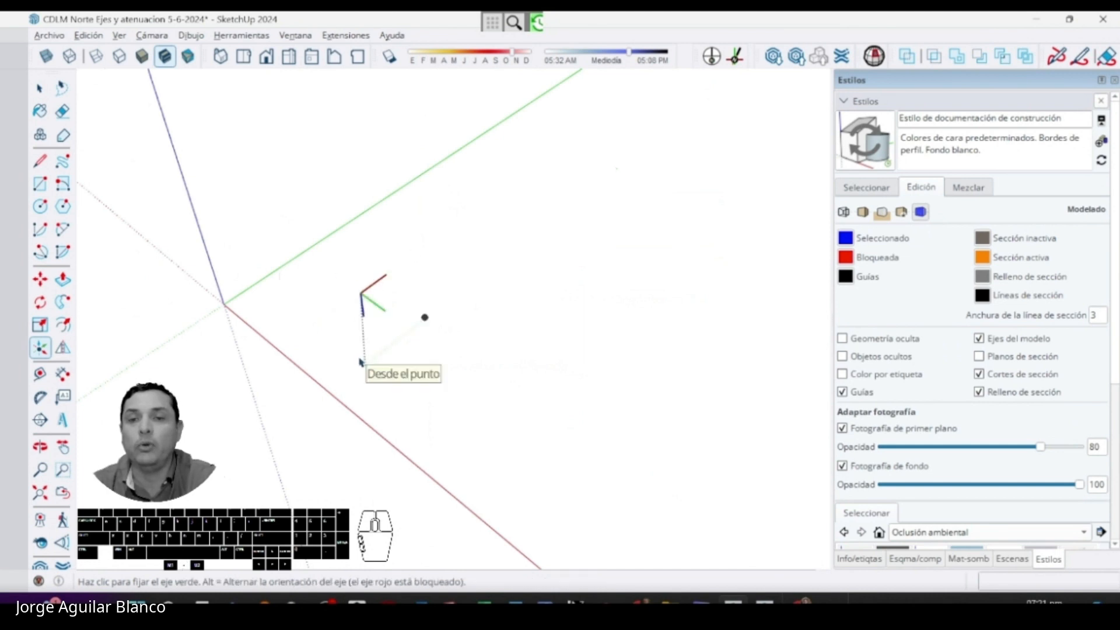
{"action": "left_click", "coordinate": [360, 361]}
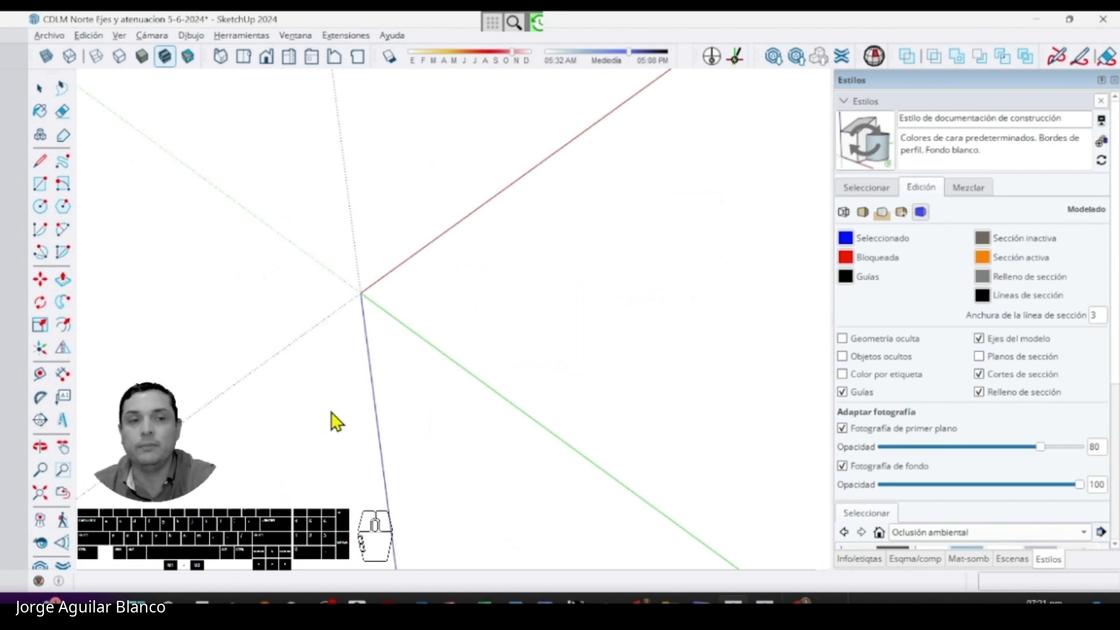
- Reset the model axes to their default position and orientation with Reiniciar
{"action": "right_click", "coordinate": [424, 255]}
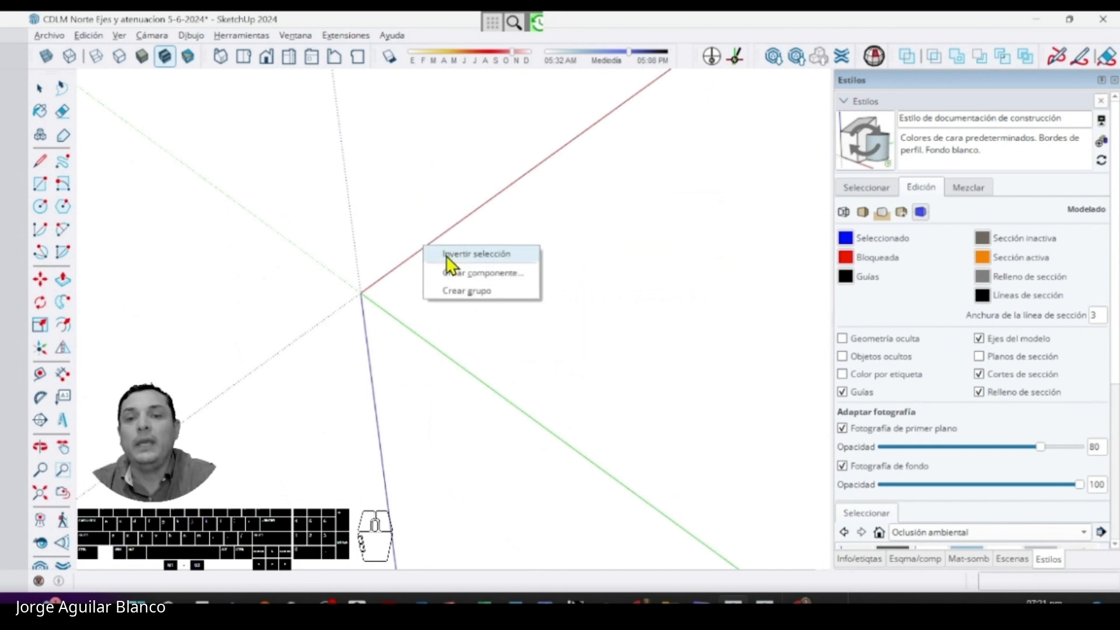
{"action": "right_click", "coordinate": [408, 274]}
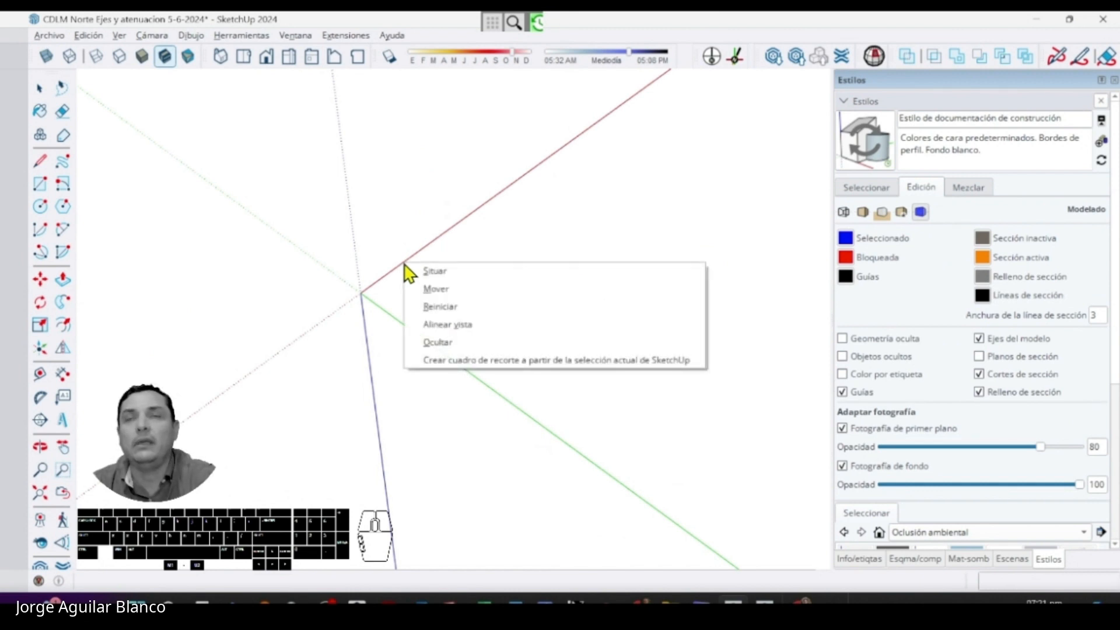
{"action": "left_click", "coordinate": [437, 307]}
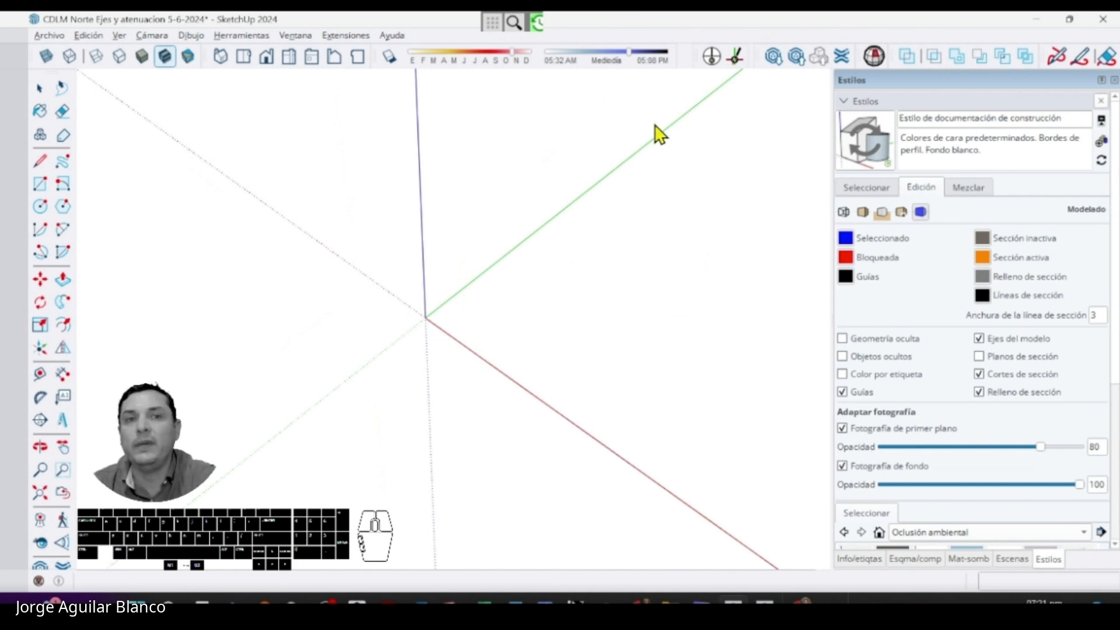
- Display the solar north line and relocate the axes left of the origin with Situar, keeping the red and green directions
{"action": "left_click", "coordinate": [712, 56]}
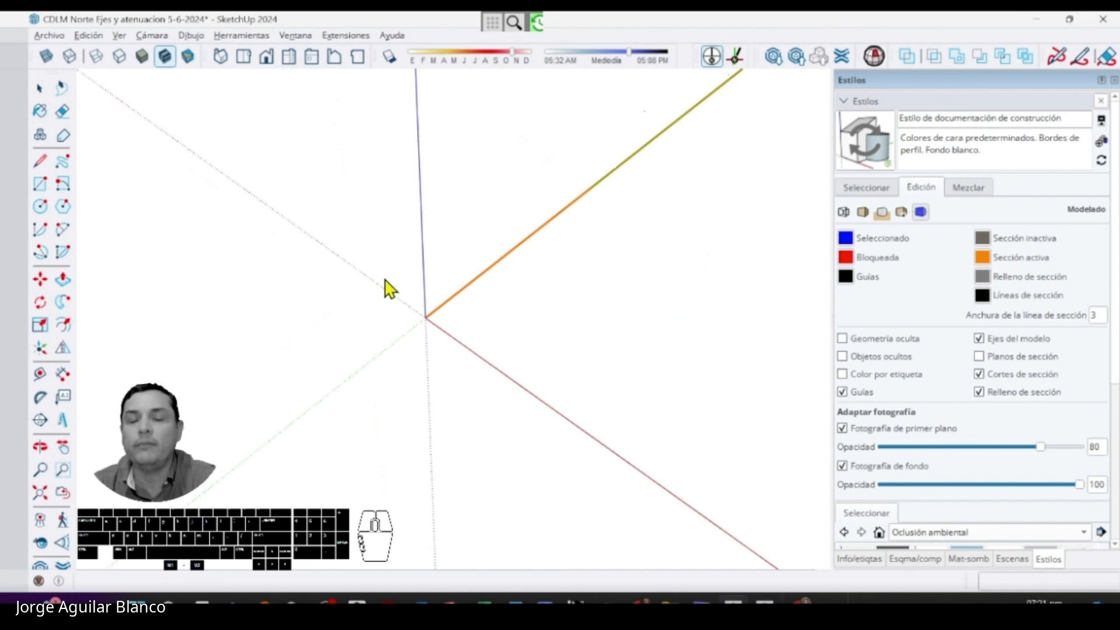
{"action": "right_click", "coordinate": [426, 239]}
{"action": "left_click", "coordinate": [452, 242]}
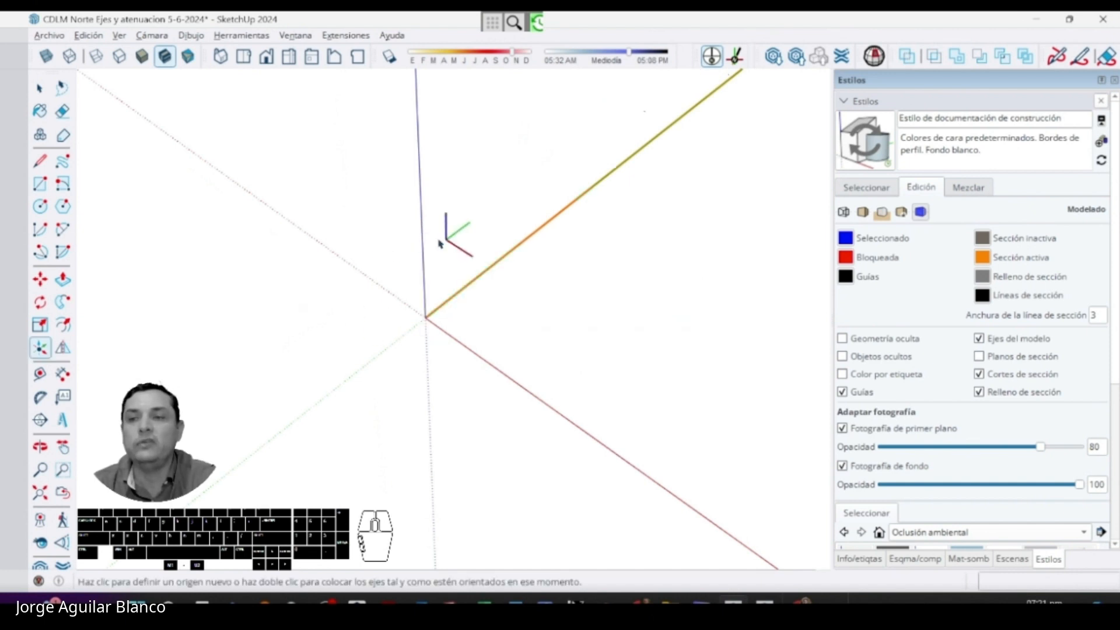
{"action": "left_click", "coordinate": [258, 293]}
{"action": "left_click", "coordinate": [319, 356]}
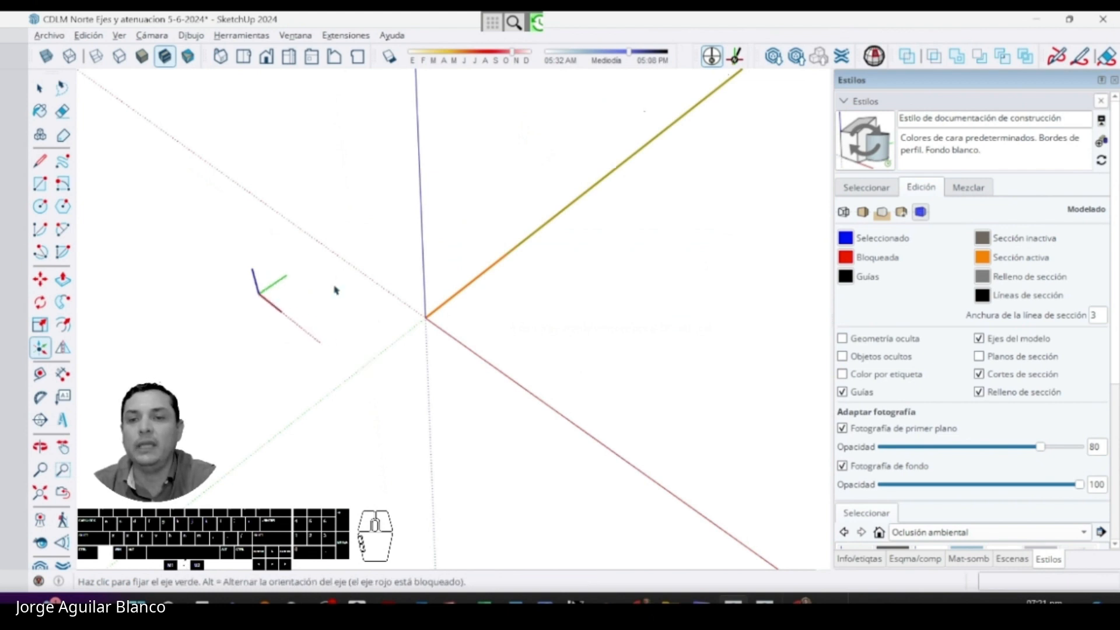
{"action": "left_click", "coordinate": [330, 254]}
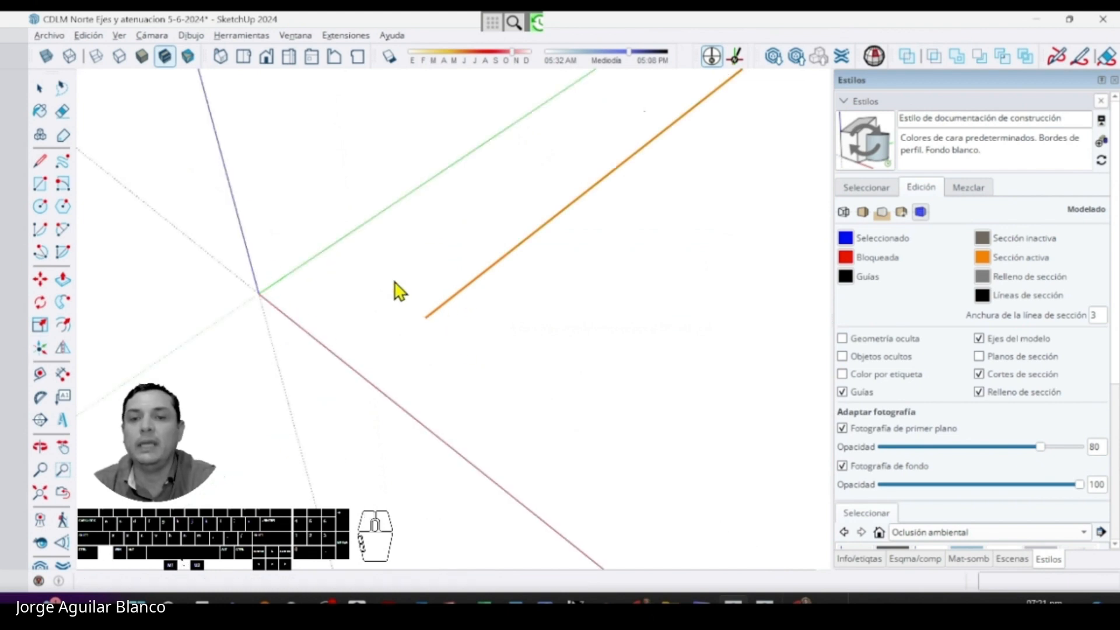
- Try to relocate the model axes with Situar to a point just below the red axis, keeping the red direction
{"action": "right_click", "coordinate": [319, 255]}
{"action": "right_click", "coordinate": [249, 252]}
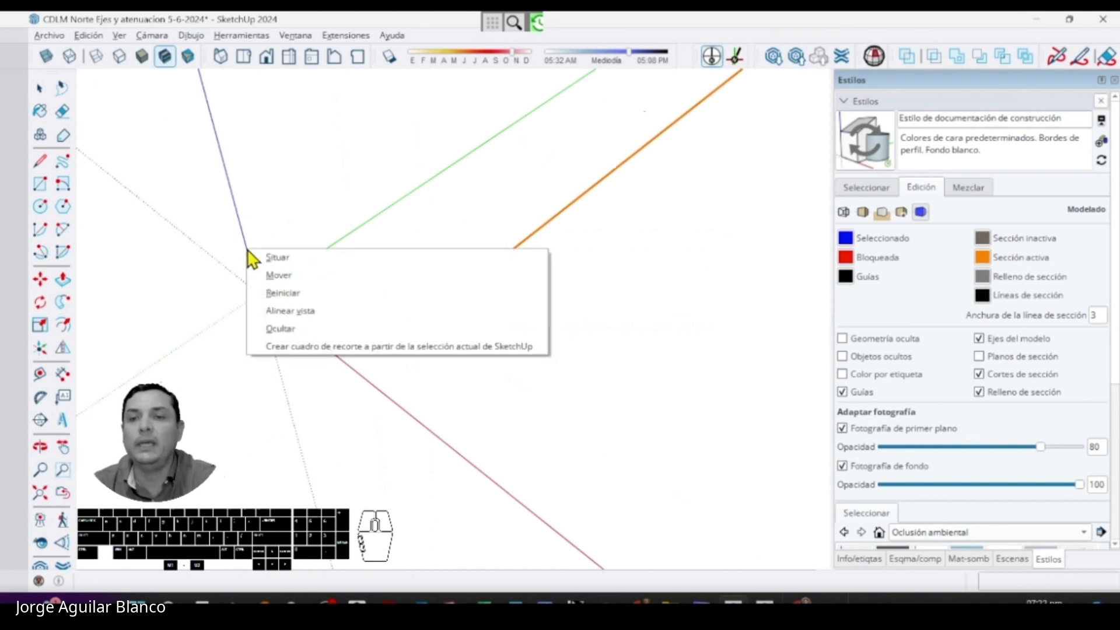
{"action": "left_click", "coordinate": [274, 258]}
{"action": "left_click", "coordinate": [349, 405]}
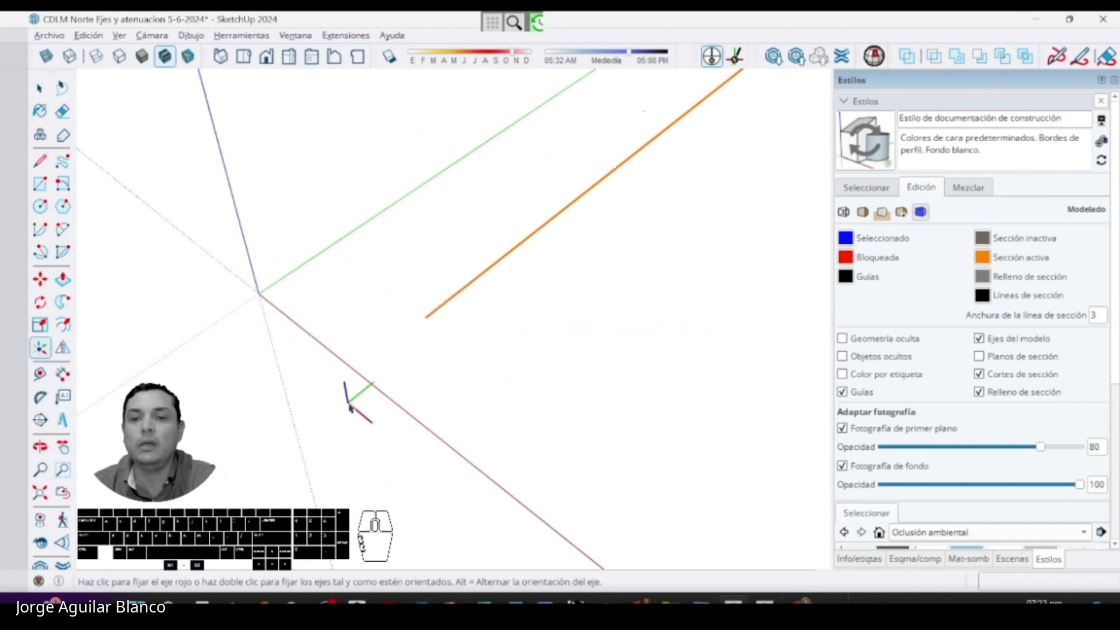
{"action": "left_click", "coordinate": [390, 443]}
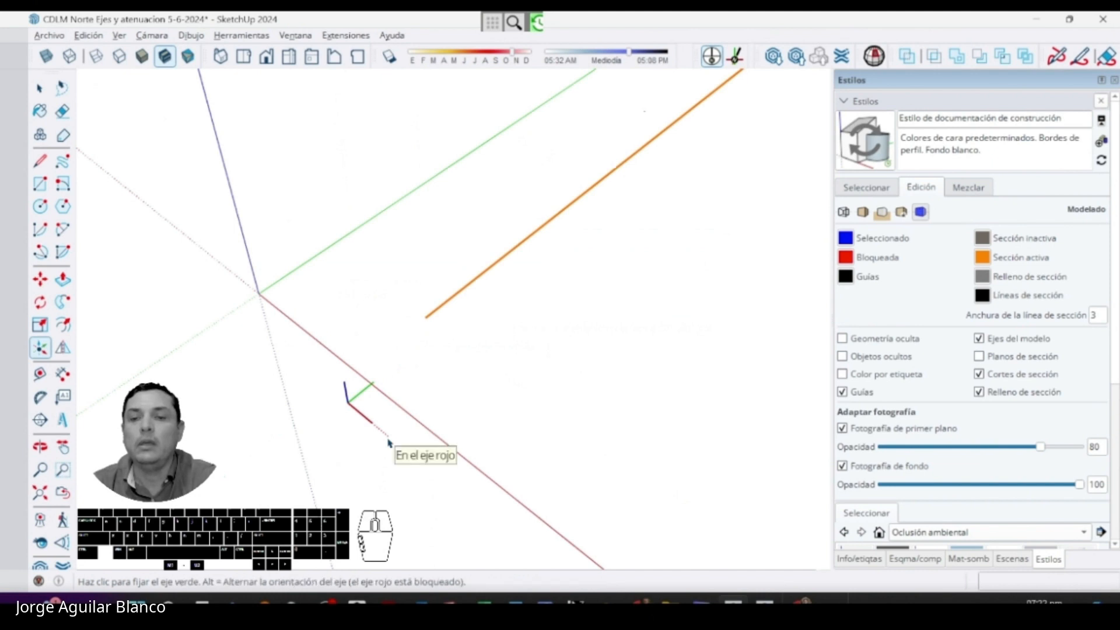
{"action": "left_click", "coordinate": [394, 401]}
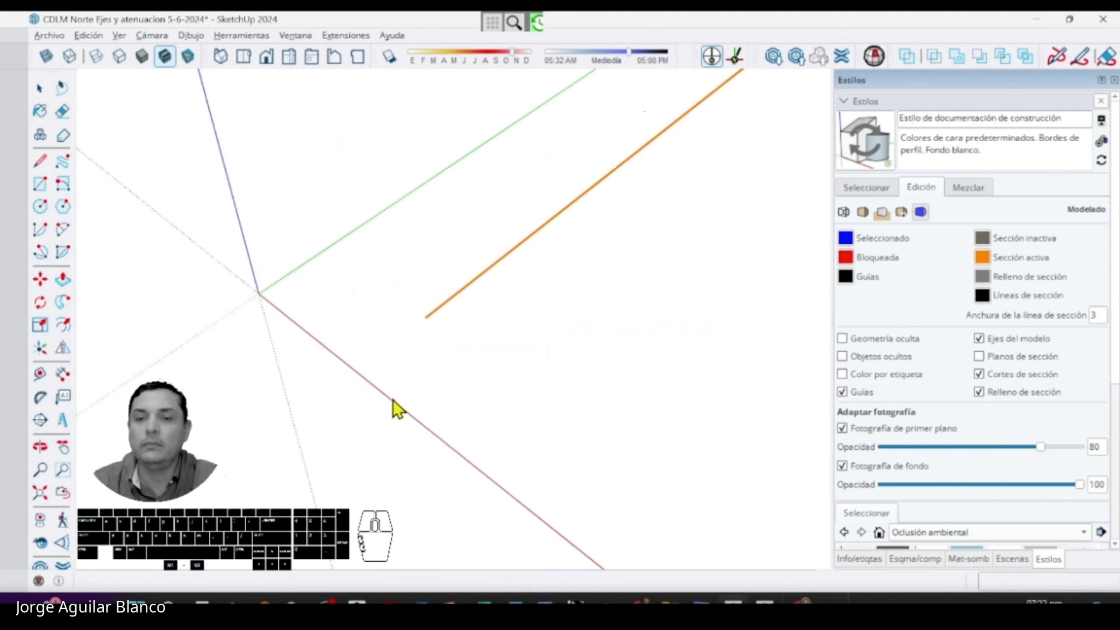
- Relocate the model axes with Situar to a point below the red axis, rotating the red and green directions
{"action": "right_click", "coordinate": [299, 274]}
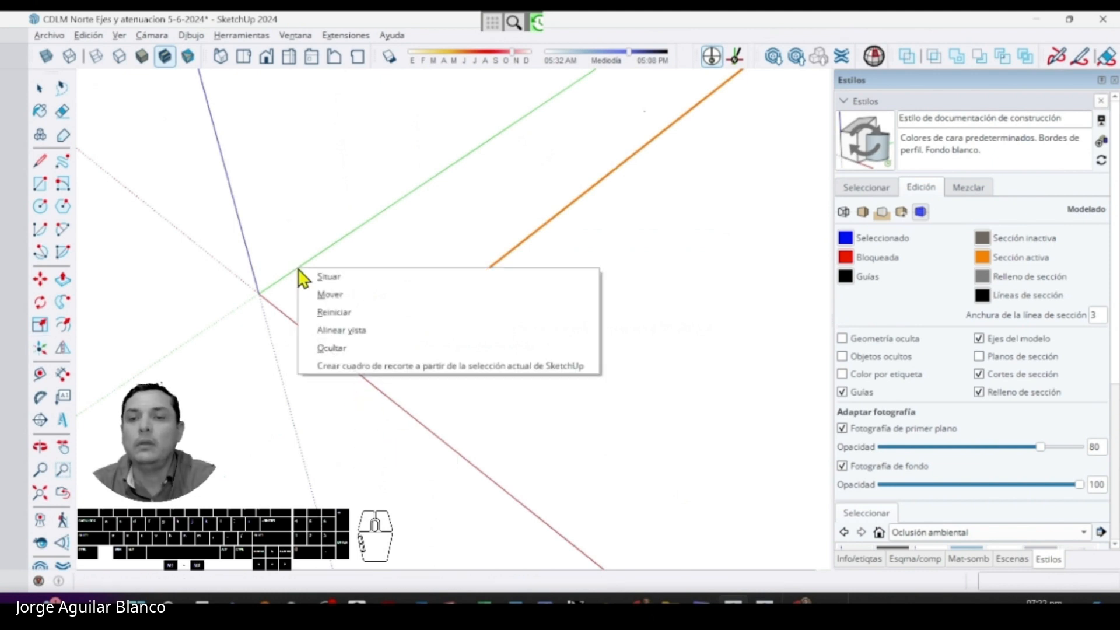
{"action": "left_click", "coordinate": [329, 277]}
{"action": "left_click", "coordinate": [328, 394]}
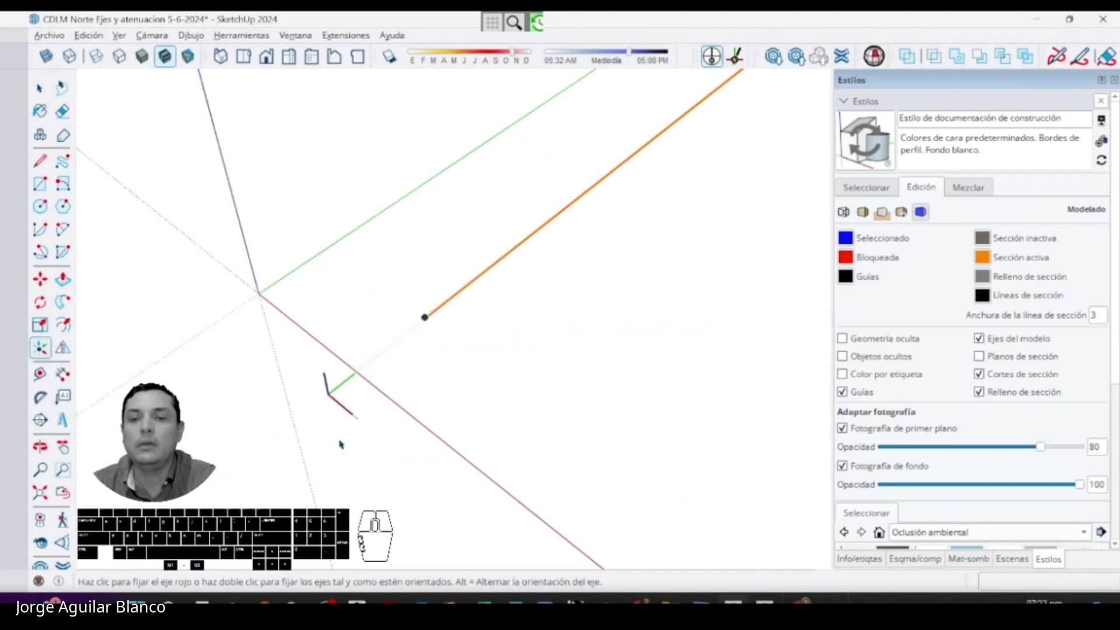
{"action": "left_click", "coordinate": [321, 460]}
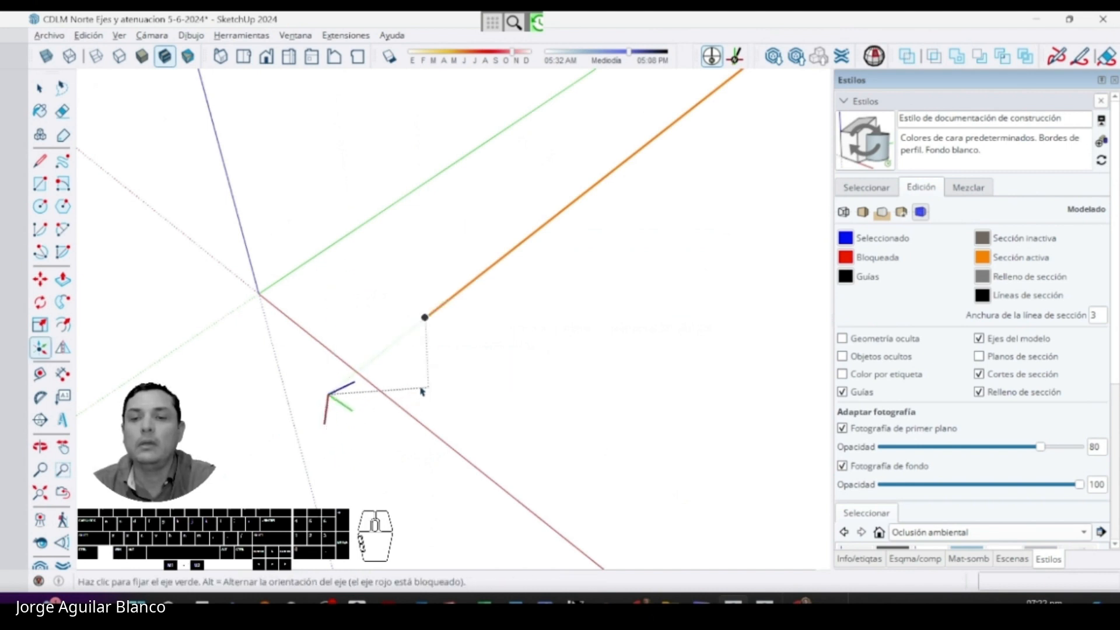
{"action": "left_click", "coordinate": [370, 433]}
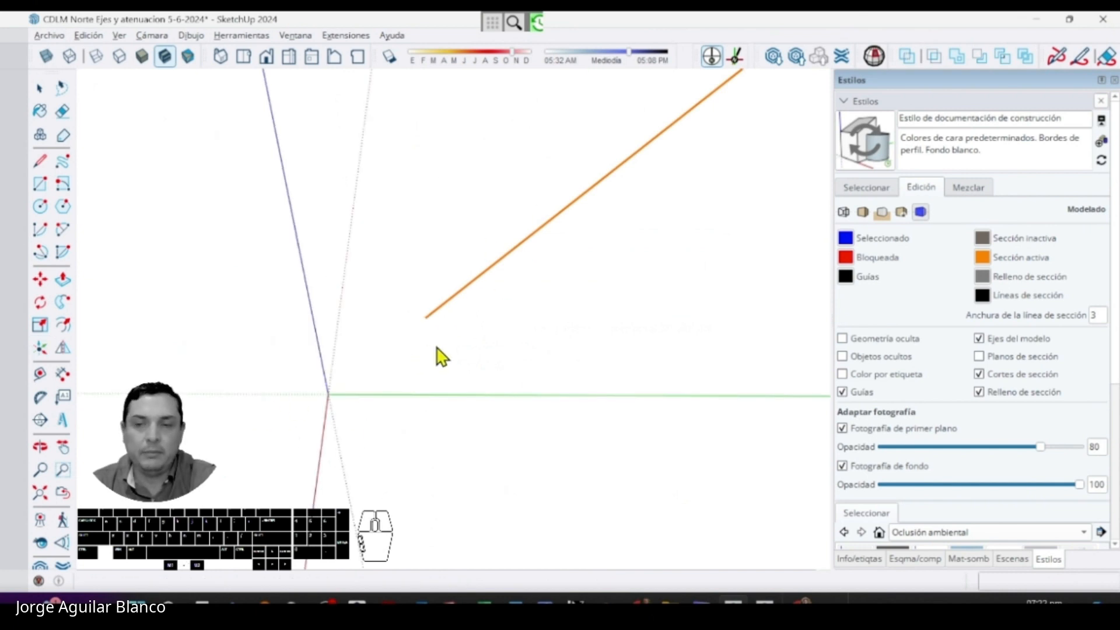
- Review the context options of the model axes and activate the Axes tool
{"action": "right_click", "coordinate": [276, 132]}
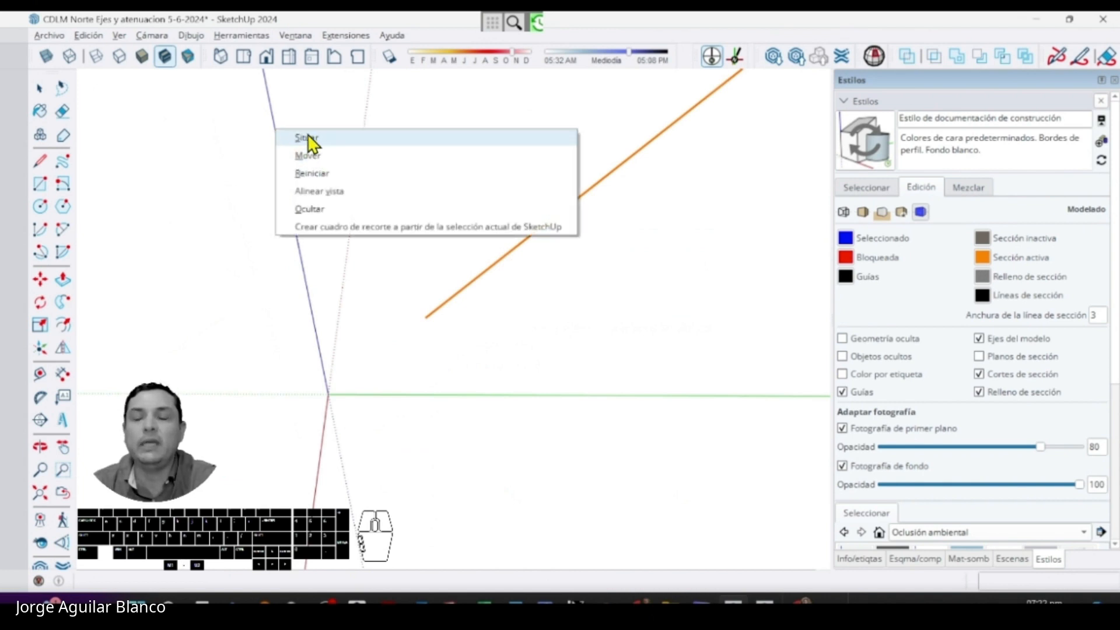
{"action": "left_click", "coordinate": [223, 212]}
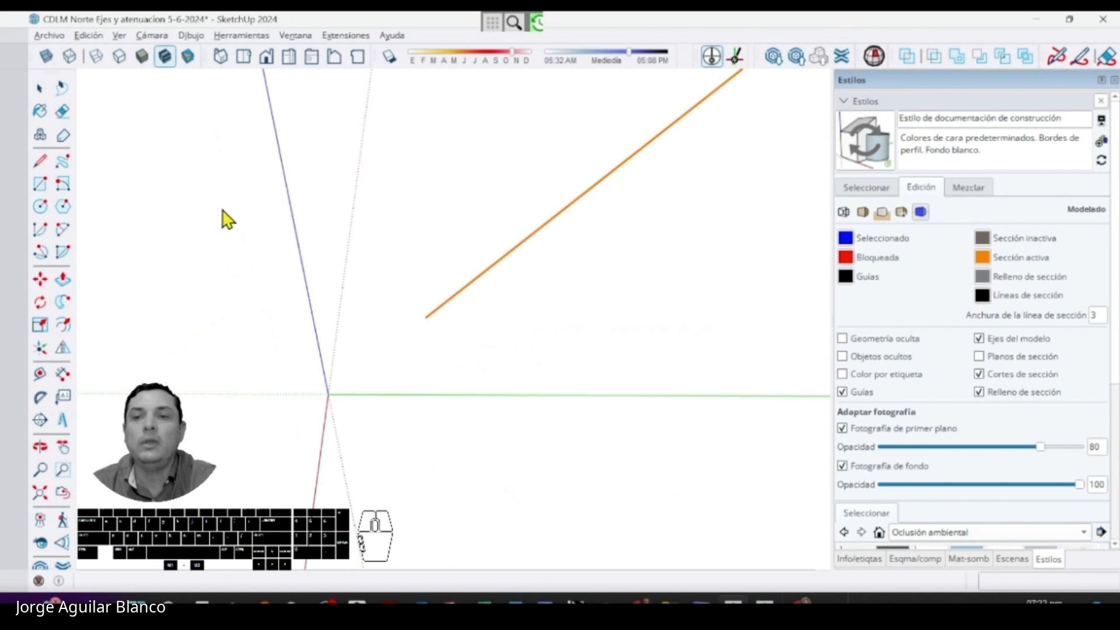
{"action": "left_click", "coordinate": [40, 348]}
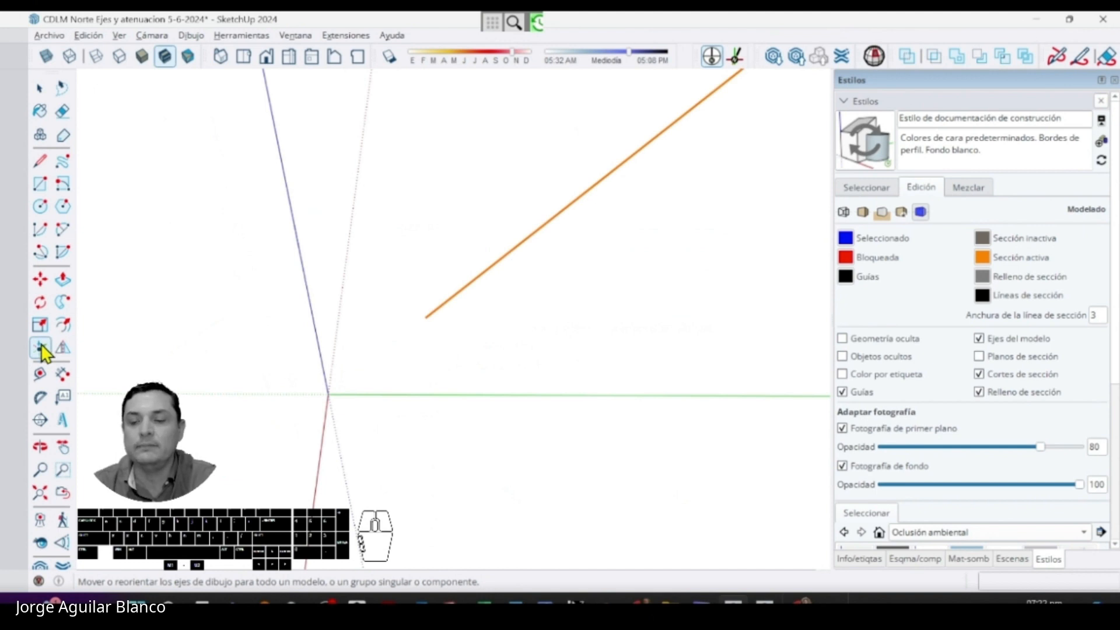
- Switch to the presentation and draw a red arrow pointing at "cómo modifico la ubicación de los ejes?"
{"action": "key", "text": "alt+Tab"}
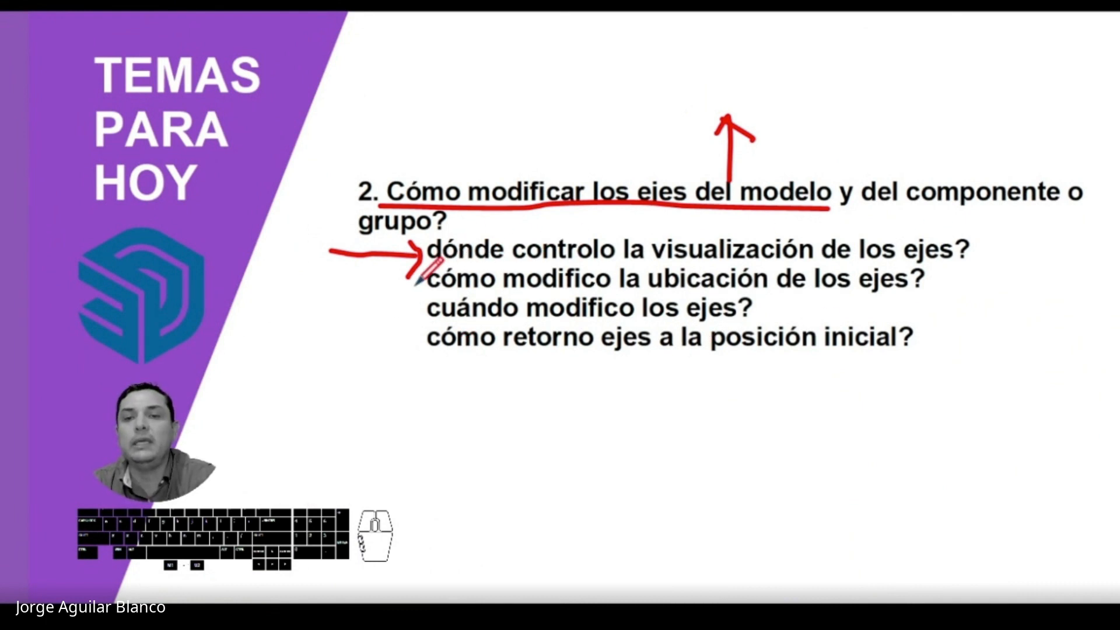
{"action": "mouse_move", "coordinate": [415, 284]}
{"action": "left_mouse_down"}
{"action": "mouse_move", "coordinate": [315, 285]}
{"action": "mouse_move", "coordinate": [419, 283]}
{"action": "mouse_move", "coordinate": [397, 308]}
{"action": "left_mouse_up"}
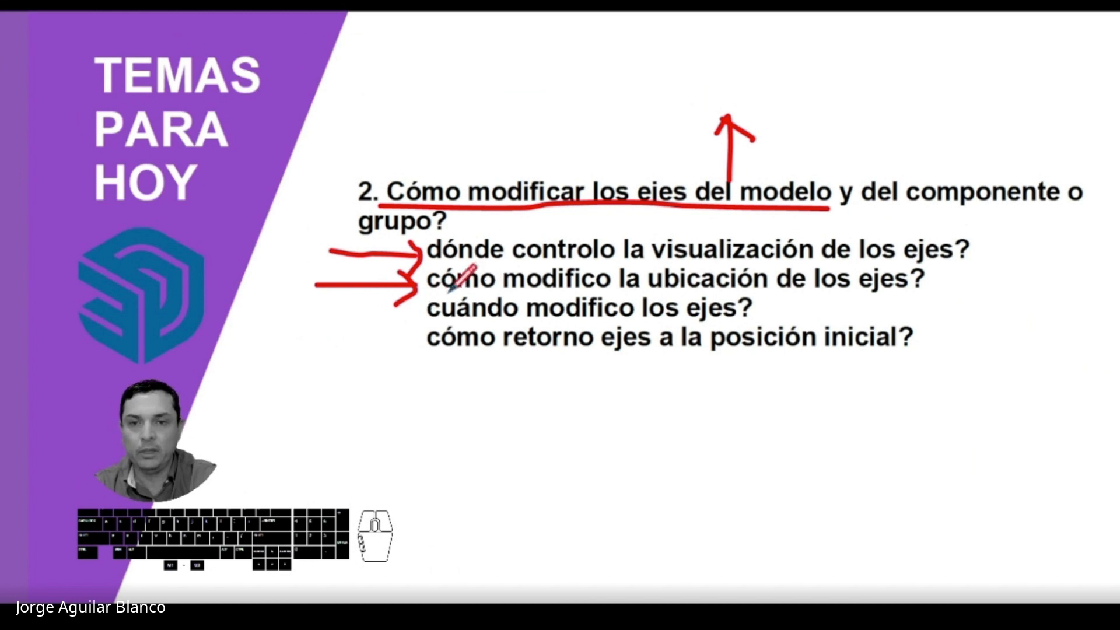
- Switch back to SketchUp and place the axes at a new origin near the north line's start, setting a new red direction
{"action": "key", "text": "alt+Tab"}
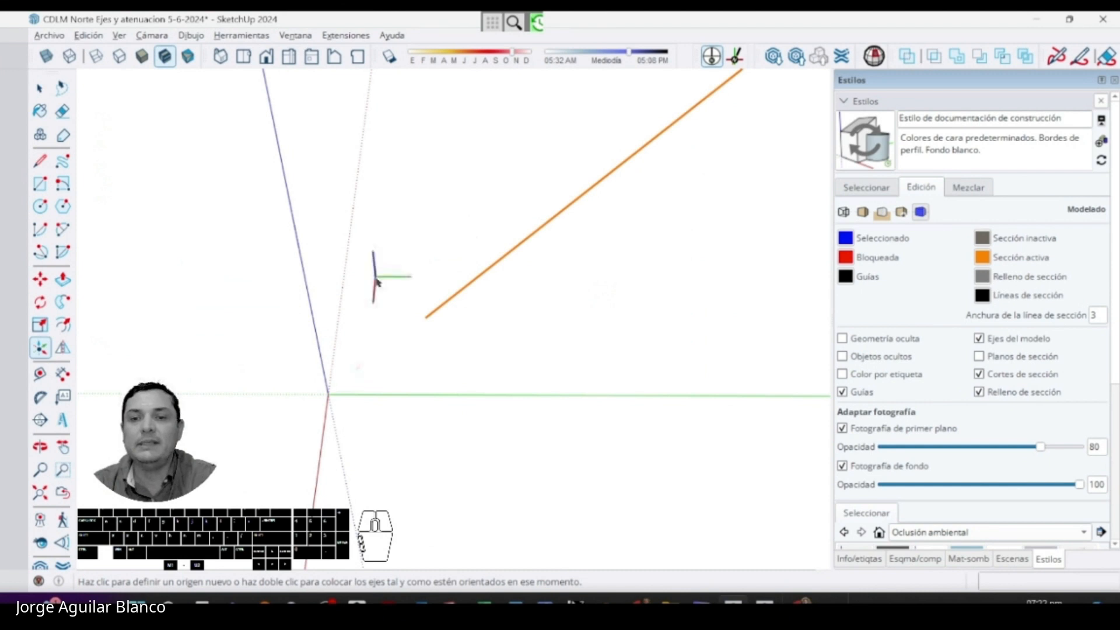
{"action": "left_click", "coordinate": [376, 282]}
{"action": "middle_click_drag", "start_coordinate": [424, 242], "coordinate": [275, 255]}
{"action": "left_click", "coordinate": [292, 202]}
{"action": "middle_click_drag", "start_coordinate": [292, 201], "coordinate": [387, 306]}
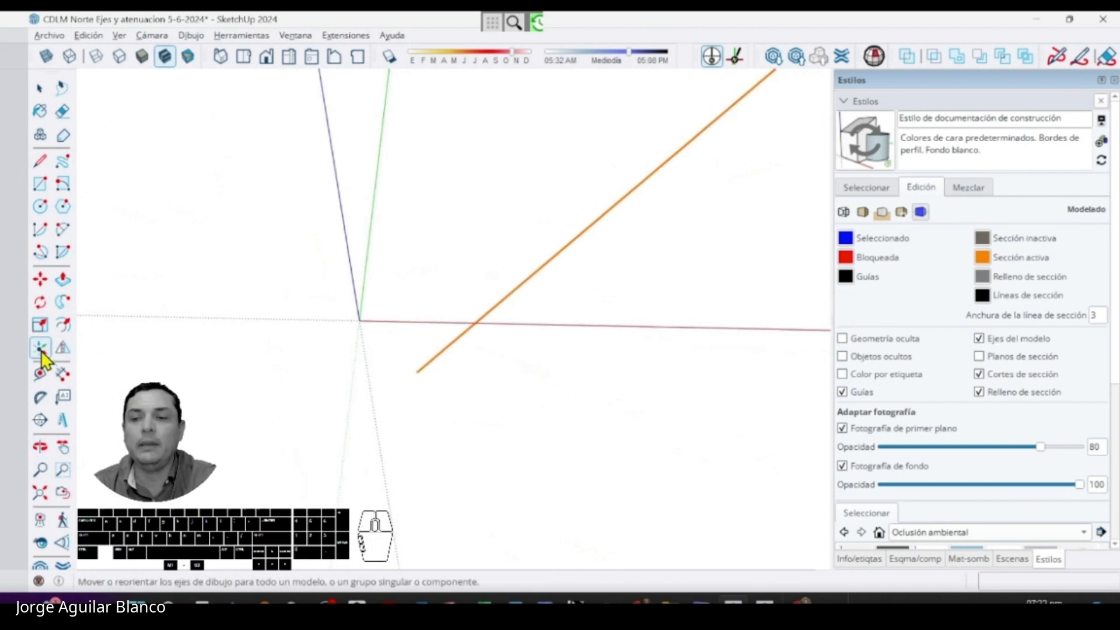
- Place the model axes with Situar at their existing origin, keeping the current orientation
{"action": "right_click", "coordinate": [337, 183]}
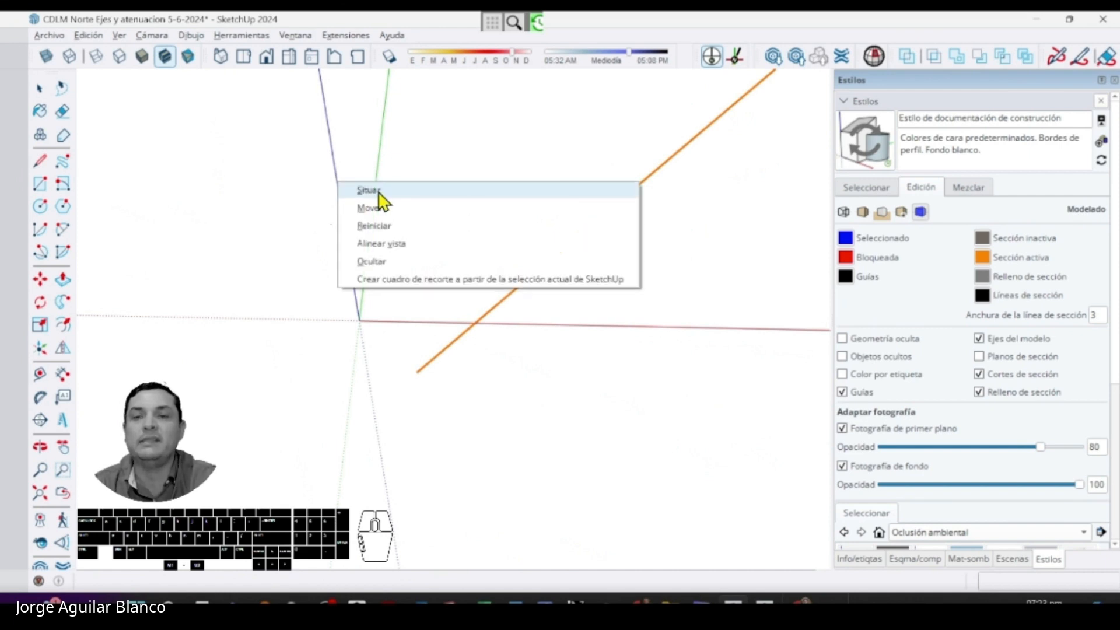
{"action": "left_click", "coordinate": [373, 190]}
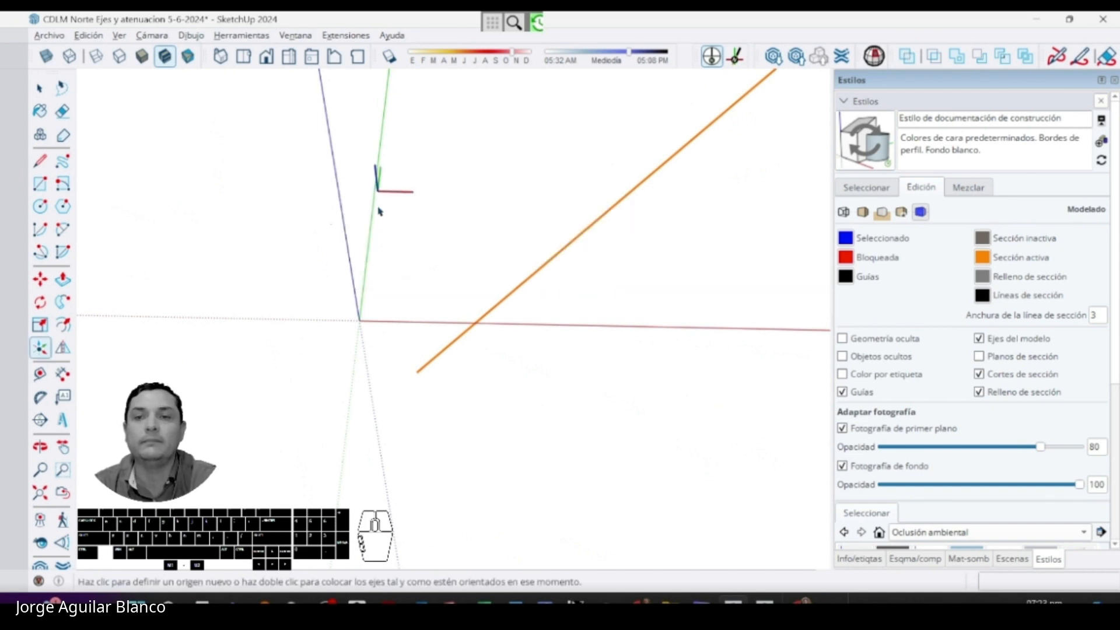
{"action": "double_click", "coordinate": [359, 321]}
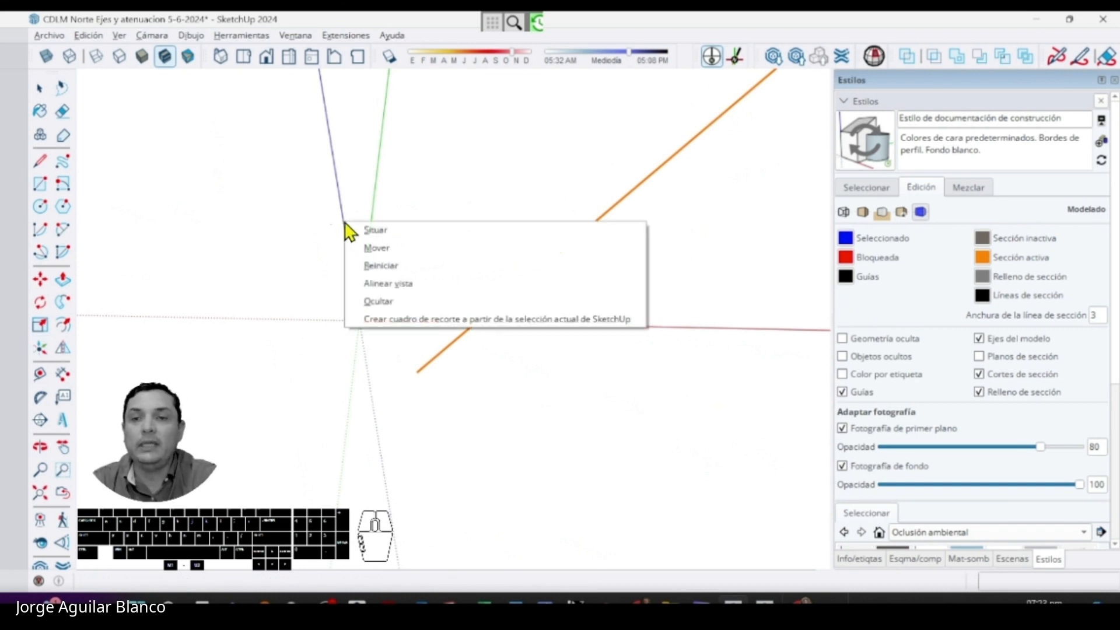
- Review the movement and rotation fields offered by Mover for the model axes, and cancel without changing them
{"action": "left_click", "coordinate": [370, 249]}
{"action": "left_click_drag", "start_coordinate": [505, 239], "coordinate": [596, 318]}
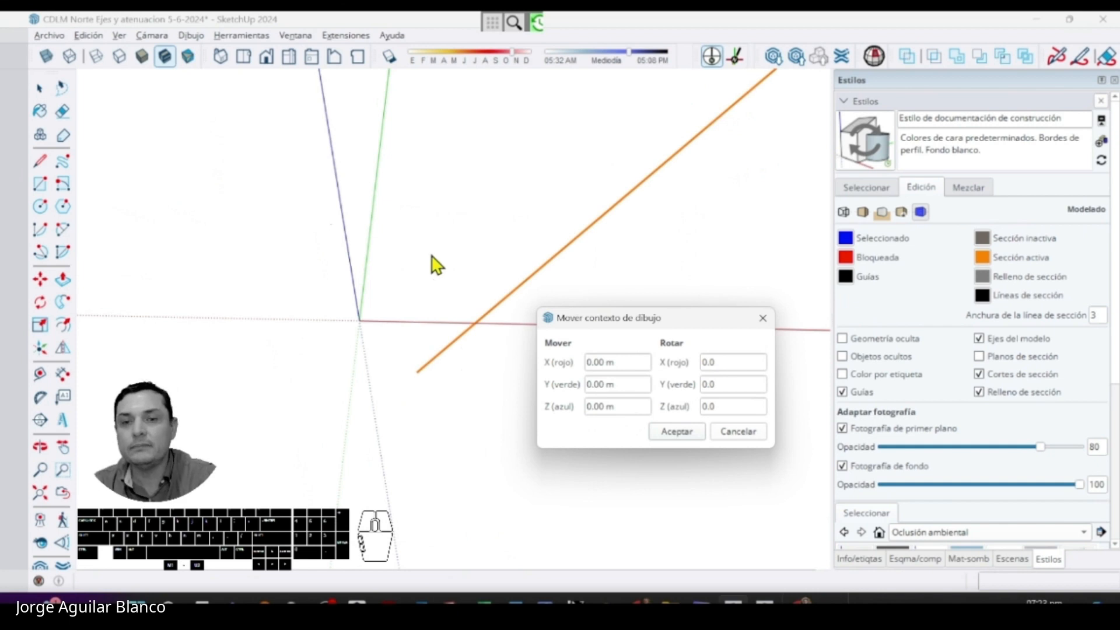
{"action": "left_click", "coordinate": [757, 437]}
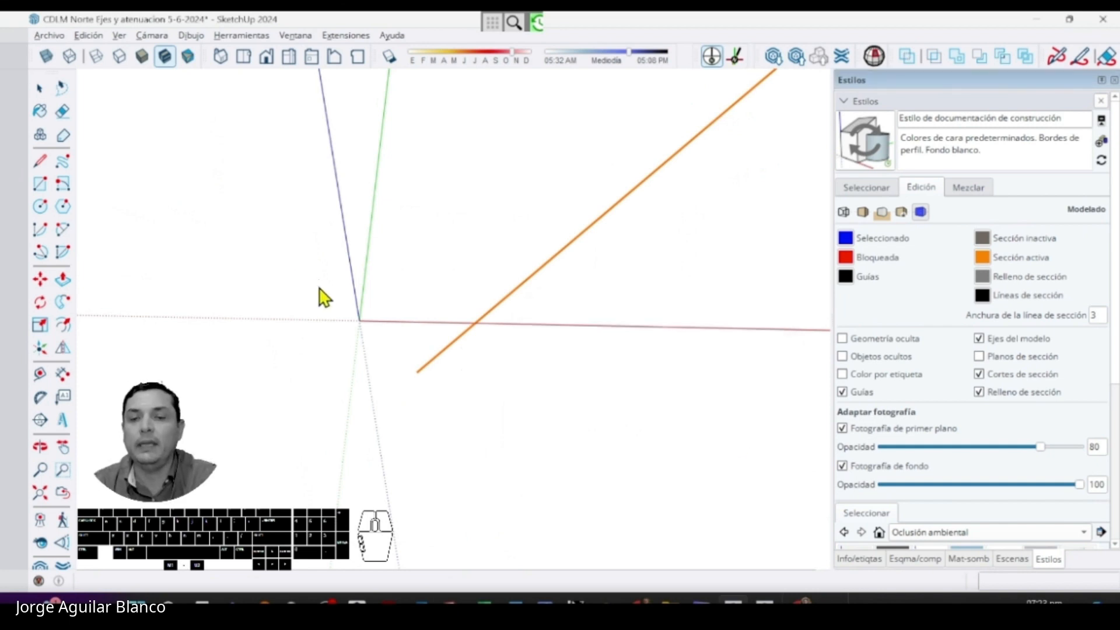
- Restore the model axes to their initial position and orientation with Reiniciar
{"action": "right_click", "coordinate": [370, 235]}
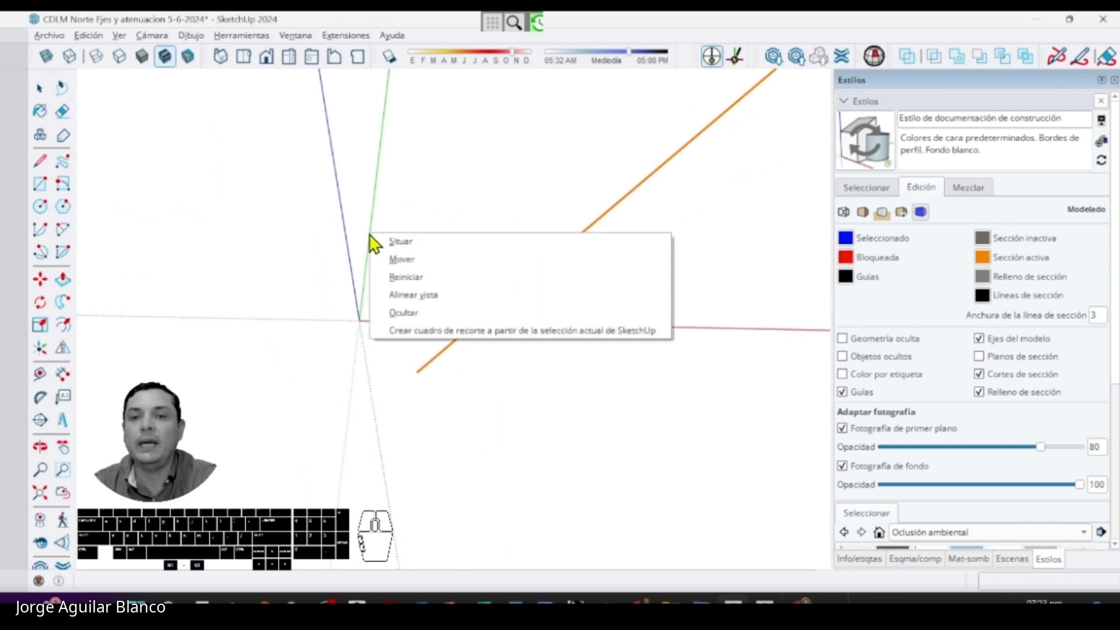
{"action": "left_click", "coordinate": [396, 277]}
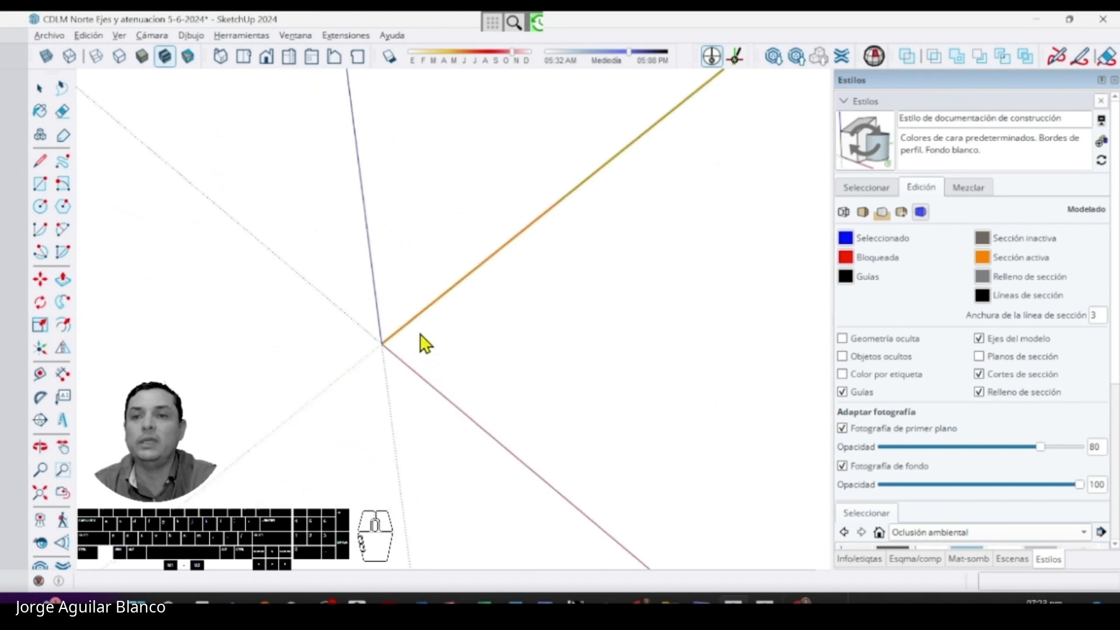
- Unhide all the hidden geometry in the model and bring the objects around the origin into close view
{"action": "left_click", "coordinate": [86, 36]}
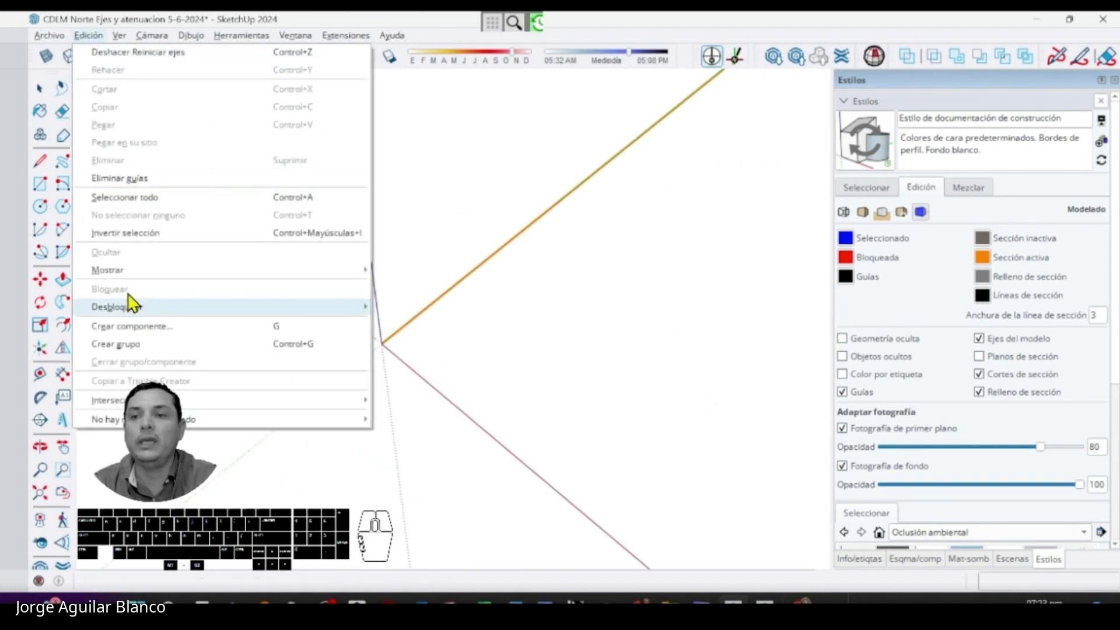
{"action": "mouse_move", "coordinate": [128, 271]}
{"action": "left_click", "coordinate": [408, 306]}
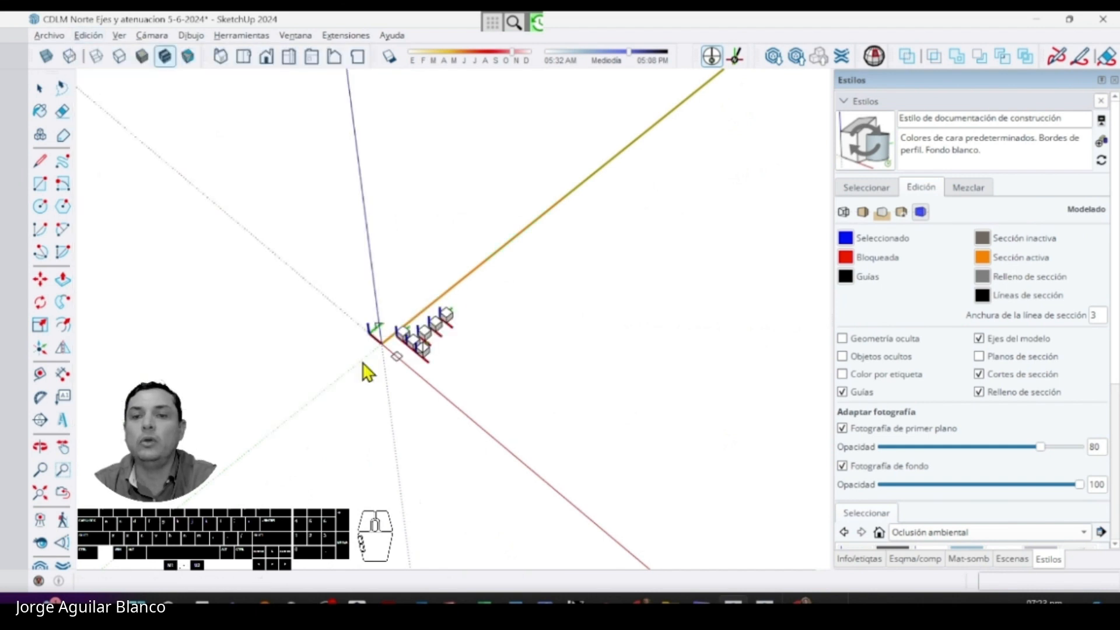
{"action": "scroll", "coordinate": [378, 350], "scroll_direction": "up", "scroll_amount": 3}
{"action": "scroll", "coordinate": [378, 350], "scroll_direction": "up", "scroll_amount": 5}
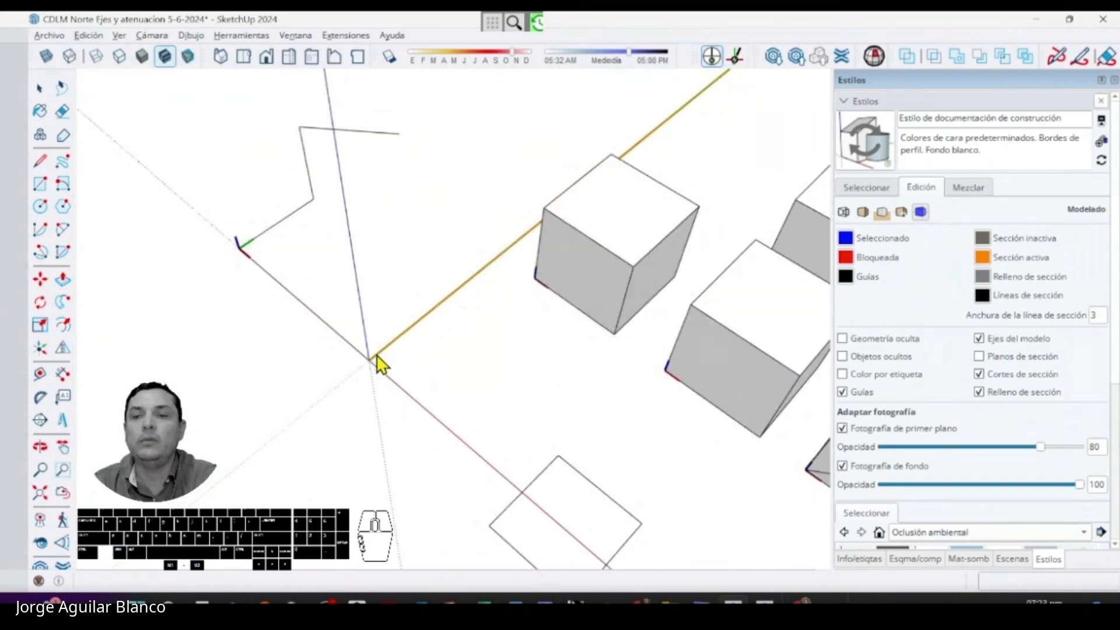
{"action": "middle_click_drag", "start_coordinate": [380, 362], "coordinate": [511, 286]}
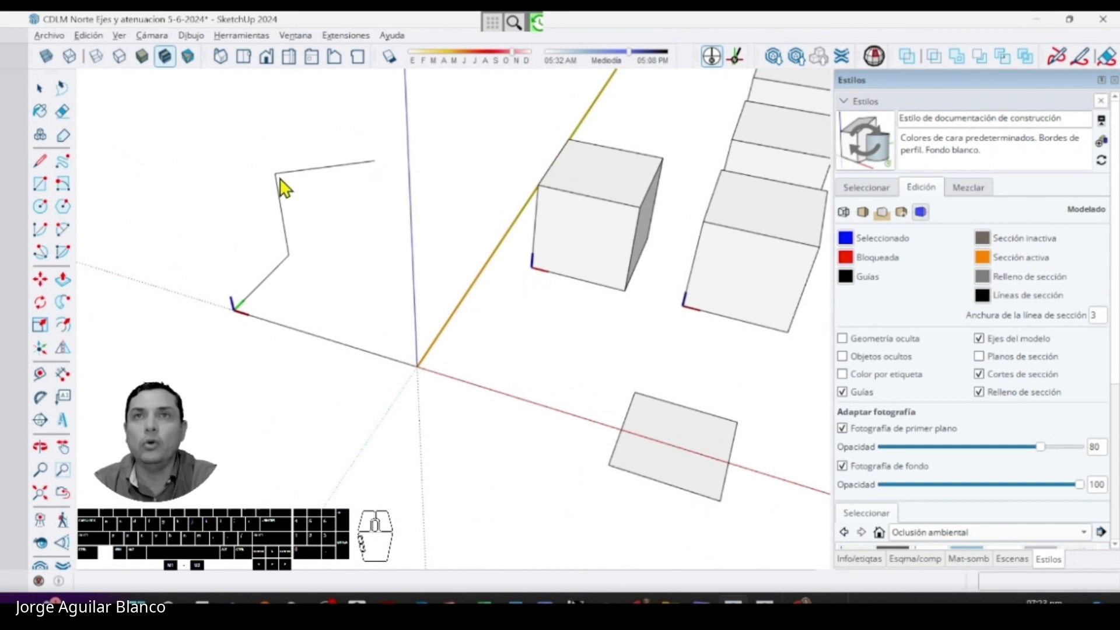
- Open the group of connected lines beside the model origin for editing
{"action": "left_click", "coordinate": [285, 260]}
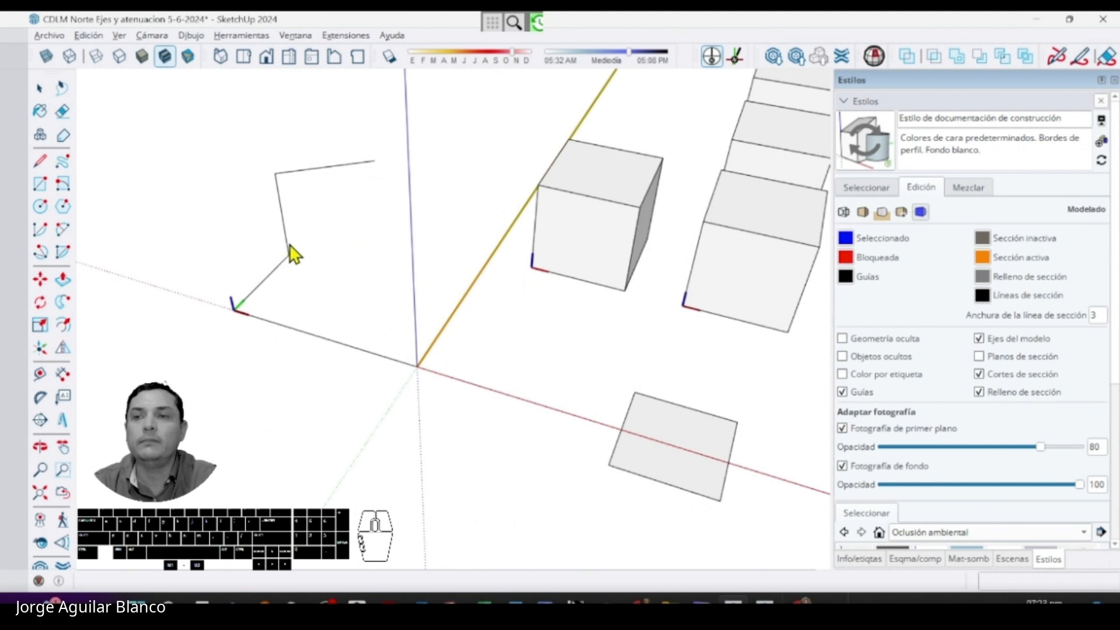
{"action": "key", "text": "space"}
{"action": "triple_click", "coordinate": [290, 248]}
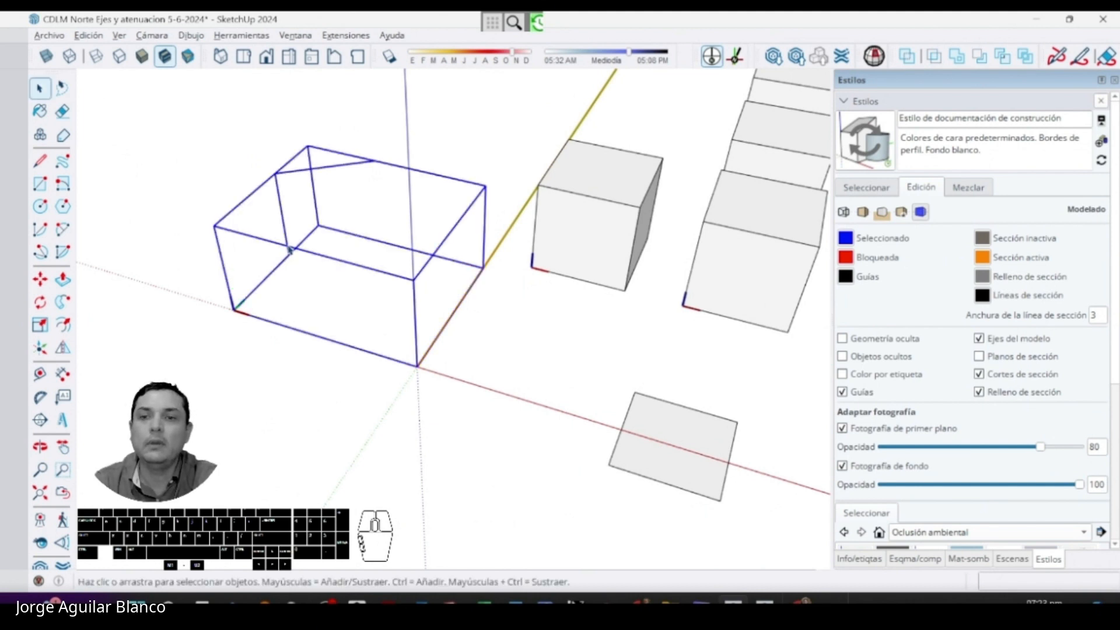
{"action": "double_click", "coordinate": [289, 248]}
- Check the lengths of the group's edges along its red and green axes in Información de la entidad, and leave the group
{"action": "left_click", "coordinate": [298, 332]}
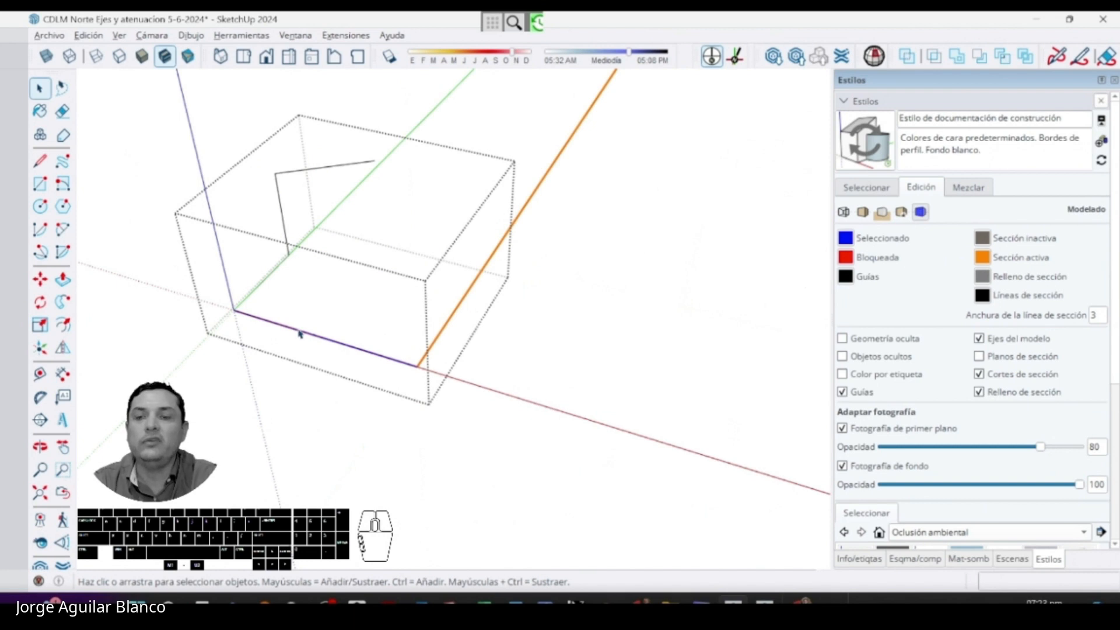
{"action": "left_click", "coordinate": [878, 559]}
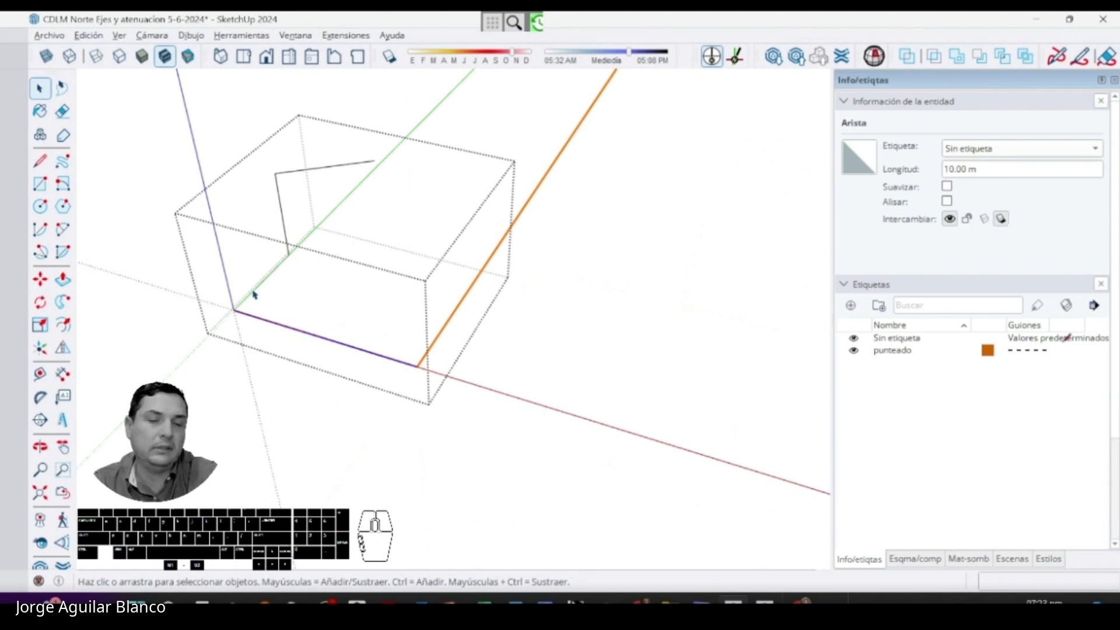
{"action": "left_click", "coordinate": [254, 293]}
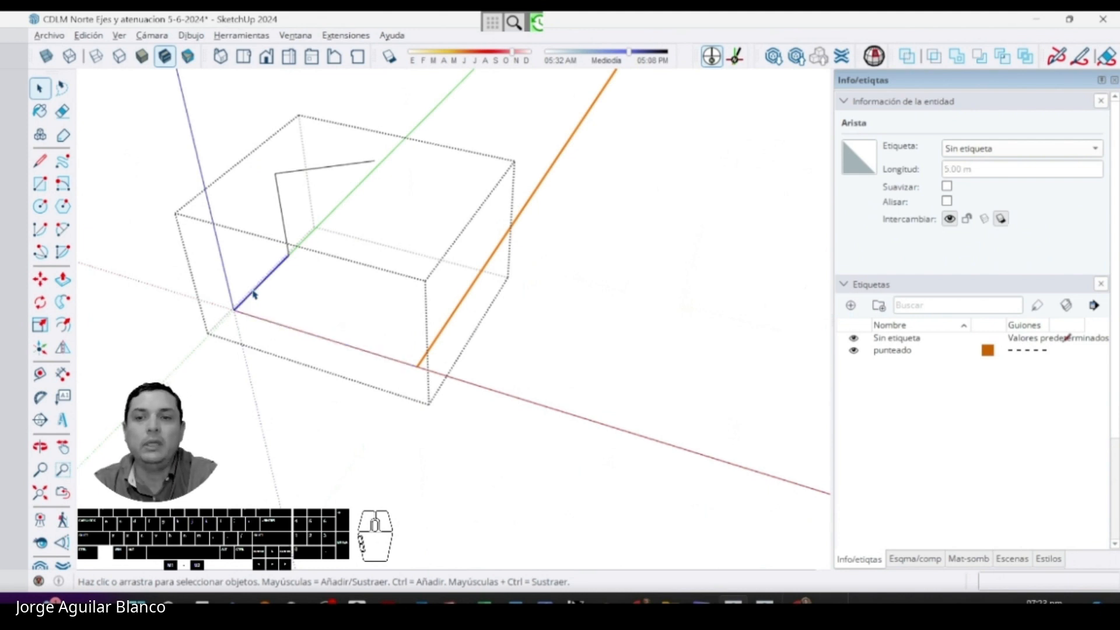
{"action": "left_click", "coordinate": [282, 211]}
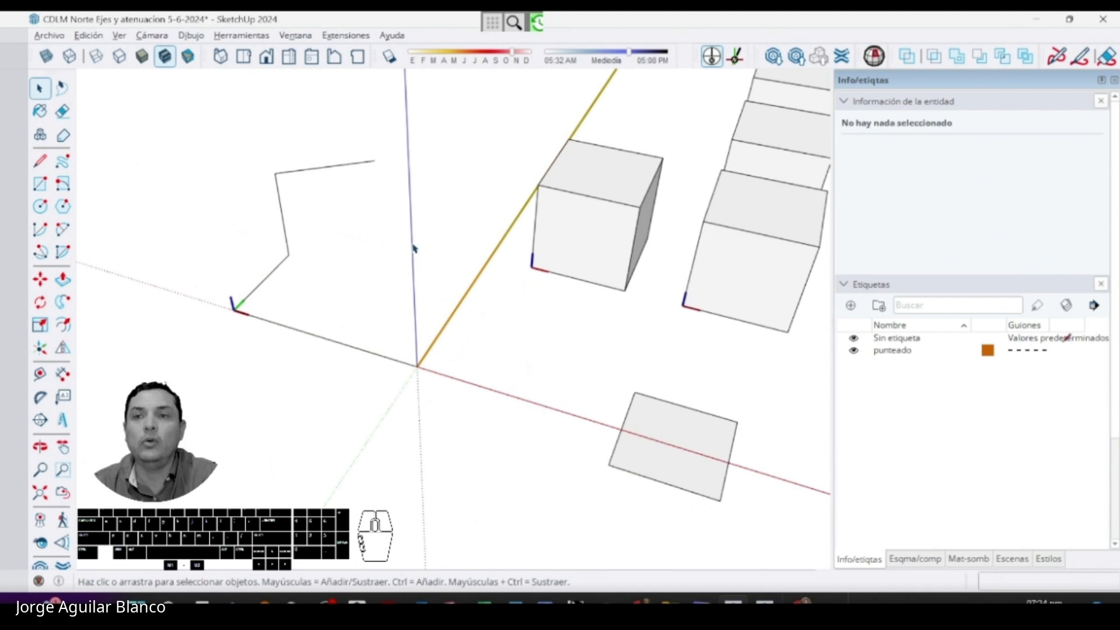
- Hide the solar north line in the model
{"action": "left_click", "coordinate": [712, 56]}
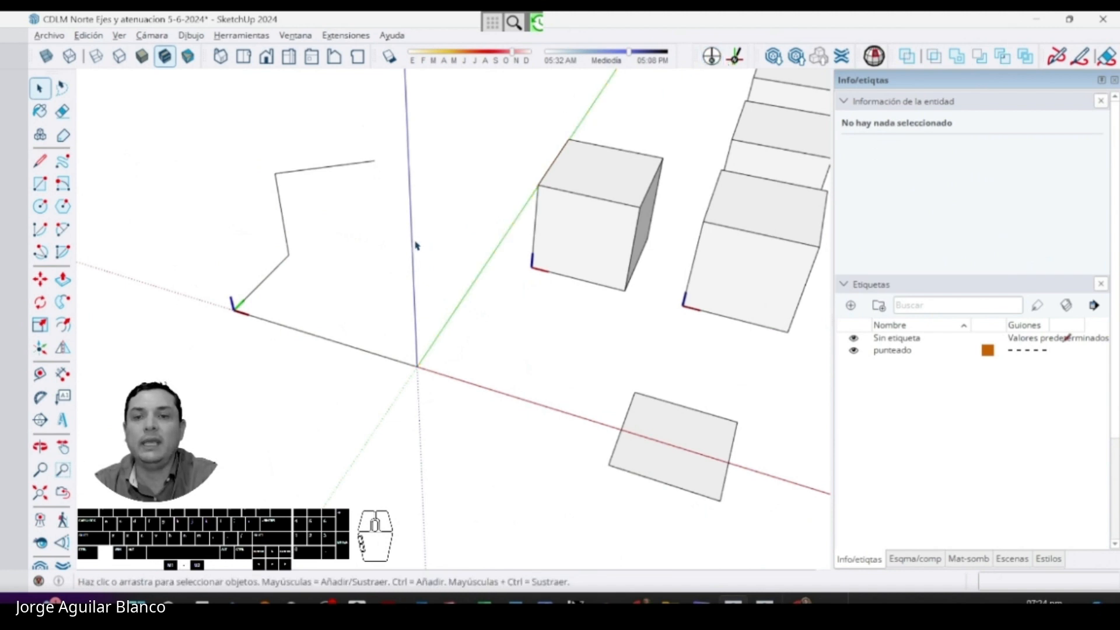
{"action": "left_click", "coordinate": [412, 245]}
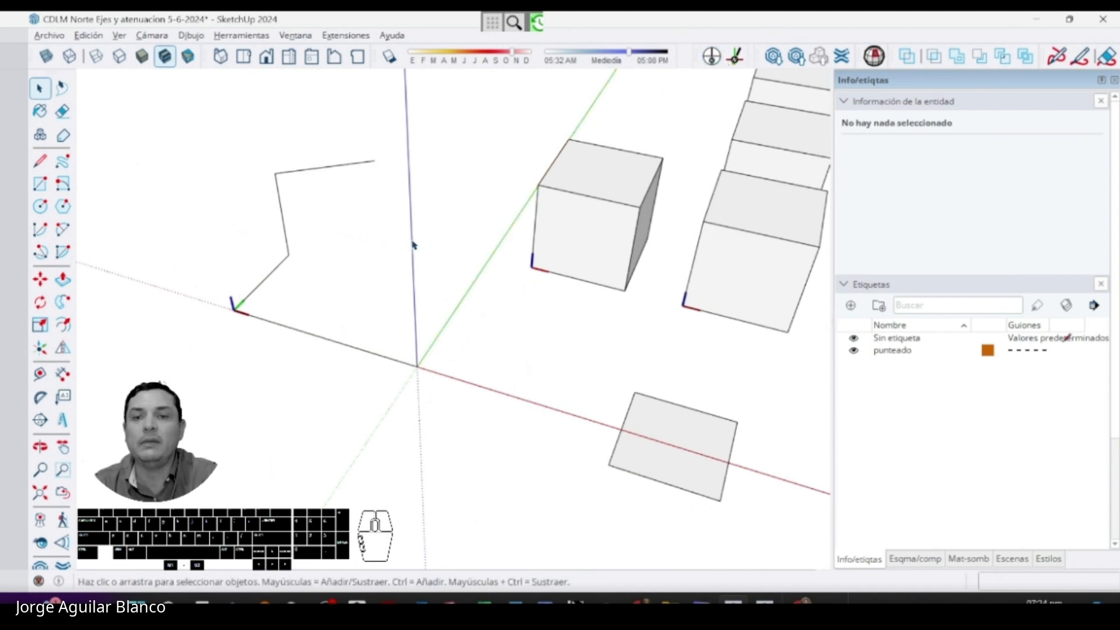
{"action": "left_click", "coordinate": [413, 245]}
{"action": "left_click", "coordinate": [413, 245]}
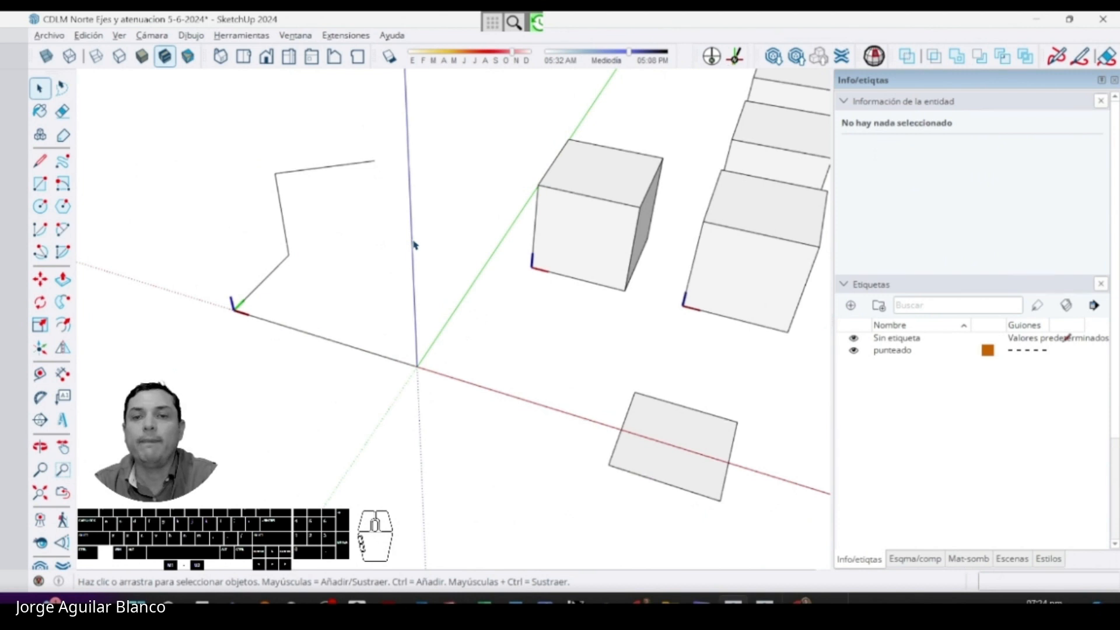
- Move the model axes by -10 along red X, 5 along green Y and 5 along blue Z
{"action": "right_click", "coordinate": [414, 245]}
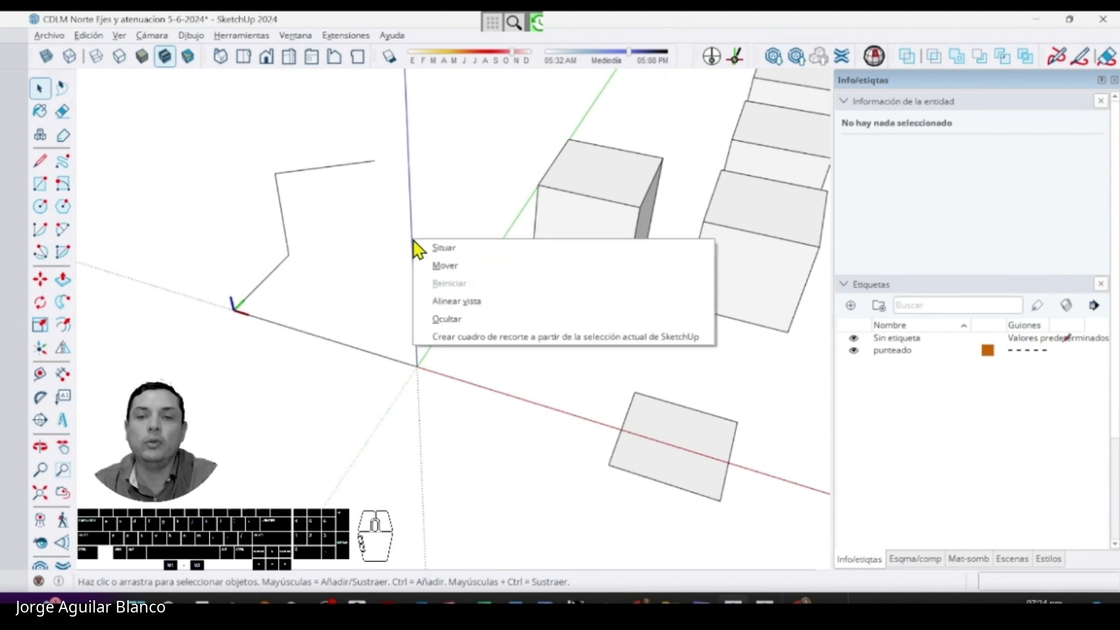
{"action": "left_click", "coordinate": [445, 265]}
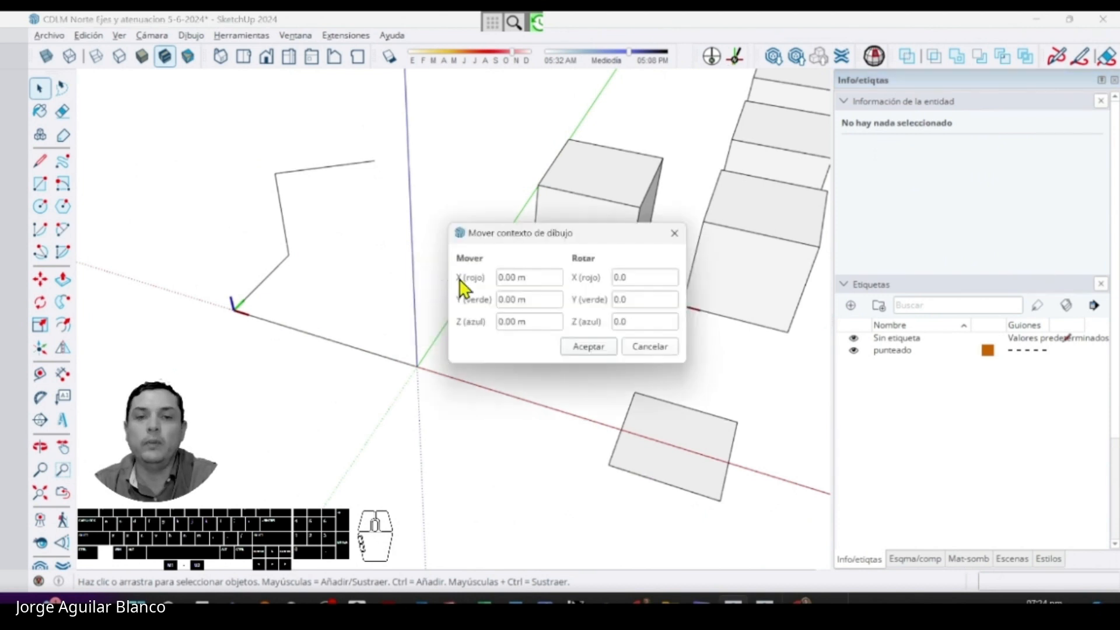
{"action": "left_click", "coordinate": [501, 278]}
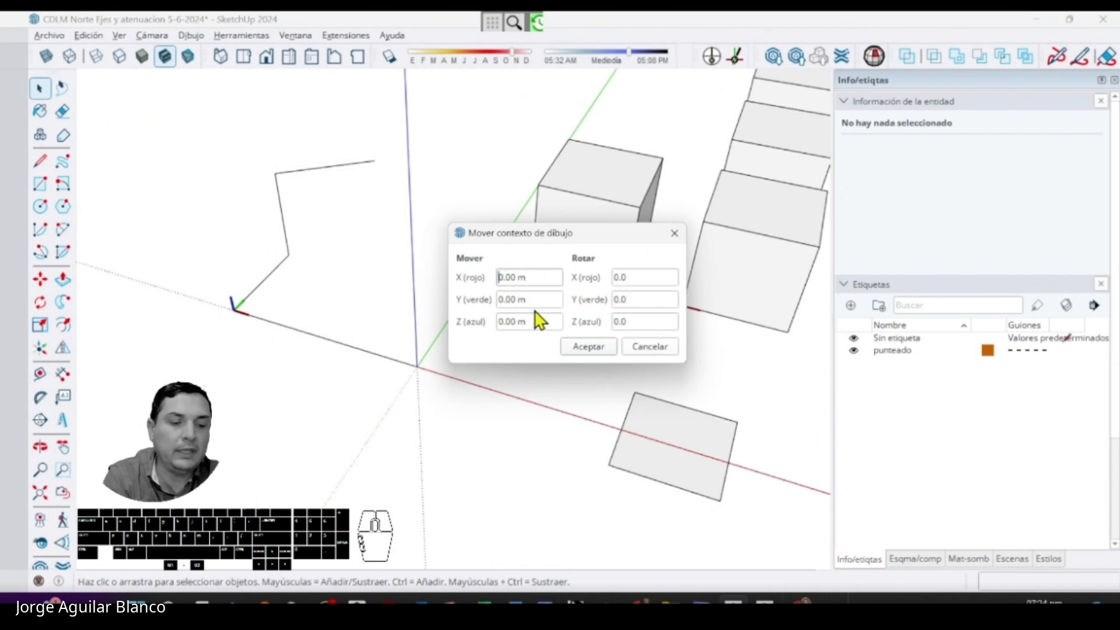
{"action": "type", "text": "-10"}
{"action": "left_click_drag", "start_coordinate": [546, 280], "coordinate": [476, 335]}
{"action": "type", "text": "-10"}
{"action": "type", "text": "5"}
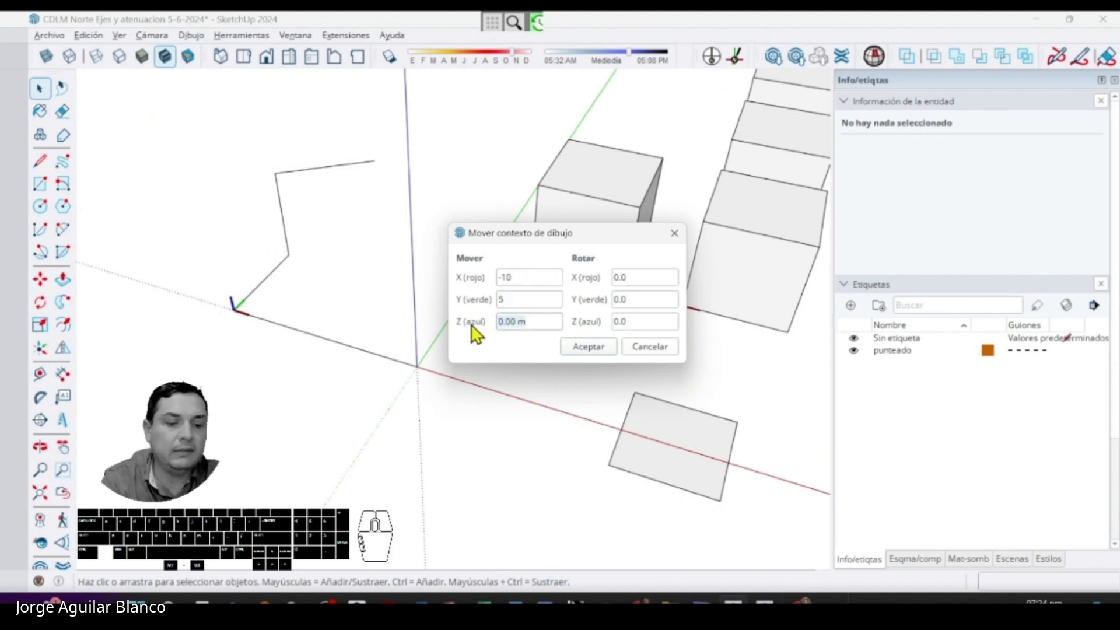
{"action": "type", "text": "5"}
{"action": "left_click", "coordinate": [585, 346]}
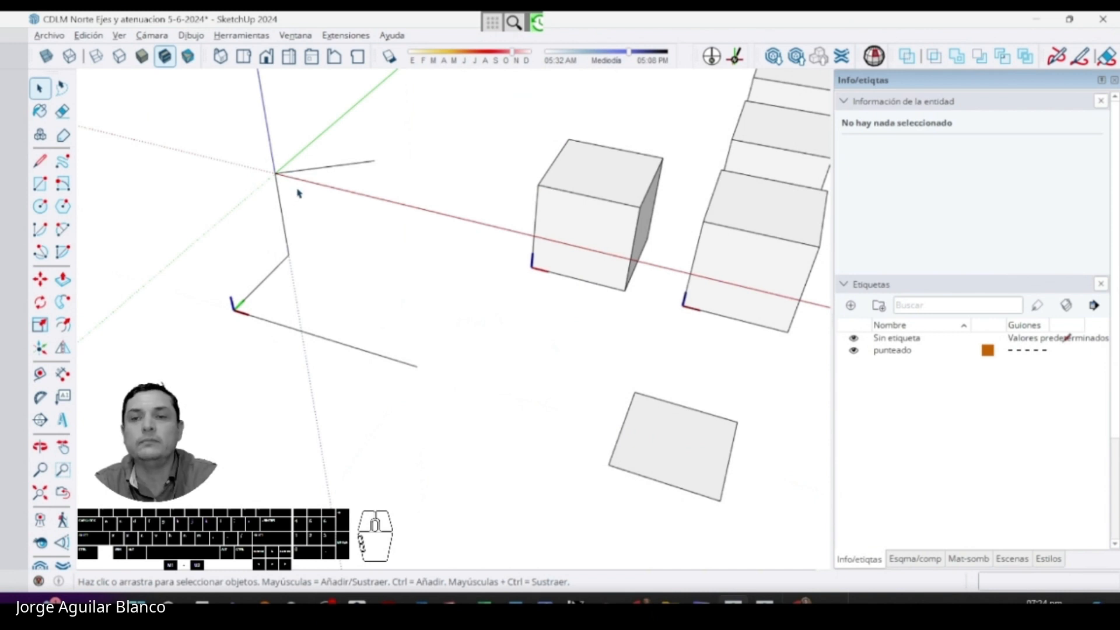
- Place a Protractor guide at the new origin, measured from the red axis to the line group's last edge, at about 38°
{"action": "middle_click_drag", "start_coordinate": [298, 172], "coordinate": [392, 224]}
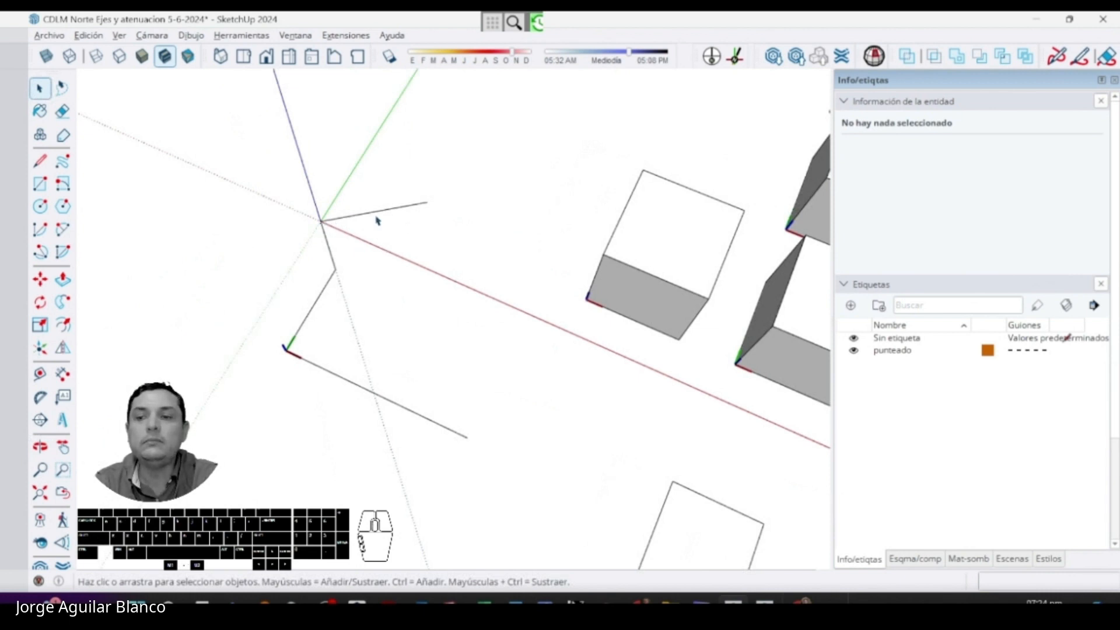
{"action": "left_click", "coordinate": [41, 398]}
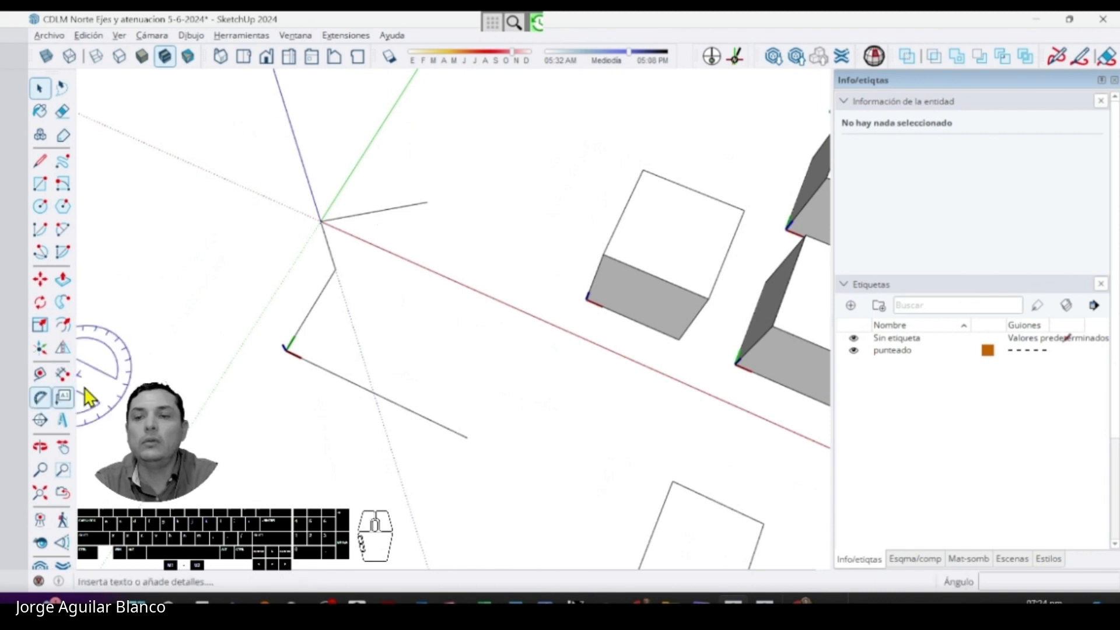
{"action": "left_click", "coordinate": [321, 222]}
{"action": "left_click", "coordinate": [370, 242]}
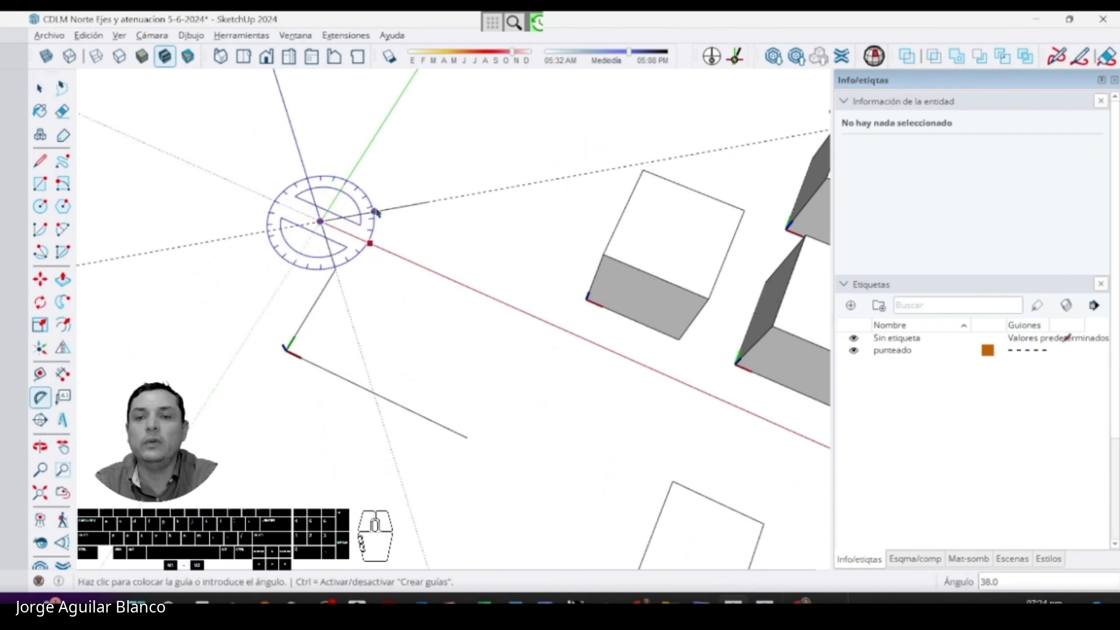
{"action": "left_click", "coordinate": [376, 214]}
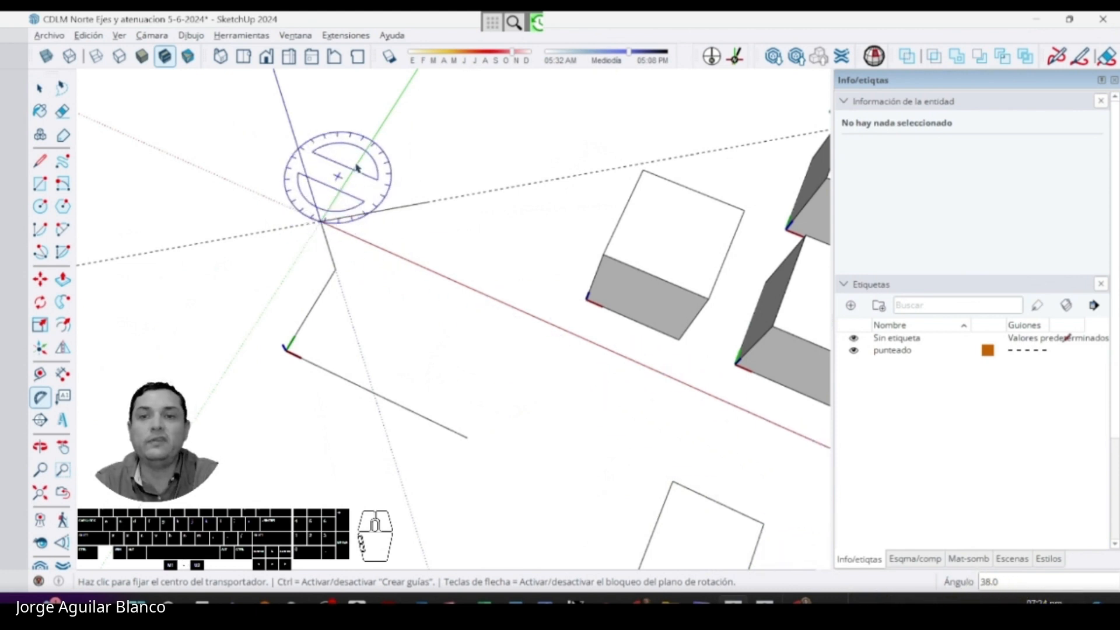
{"action": "left_click", "coordinate": [38, 89]}
{"action": "left_click", "coordinate": [36, 89]}
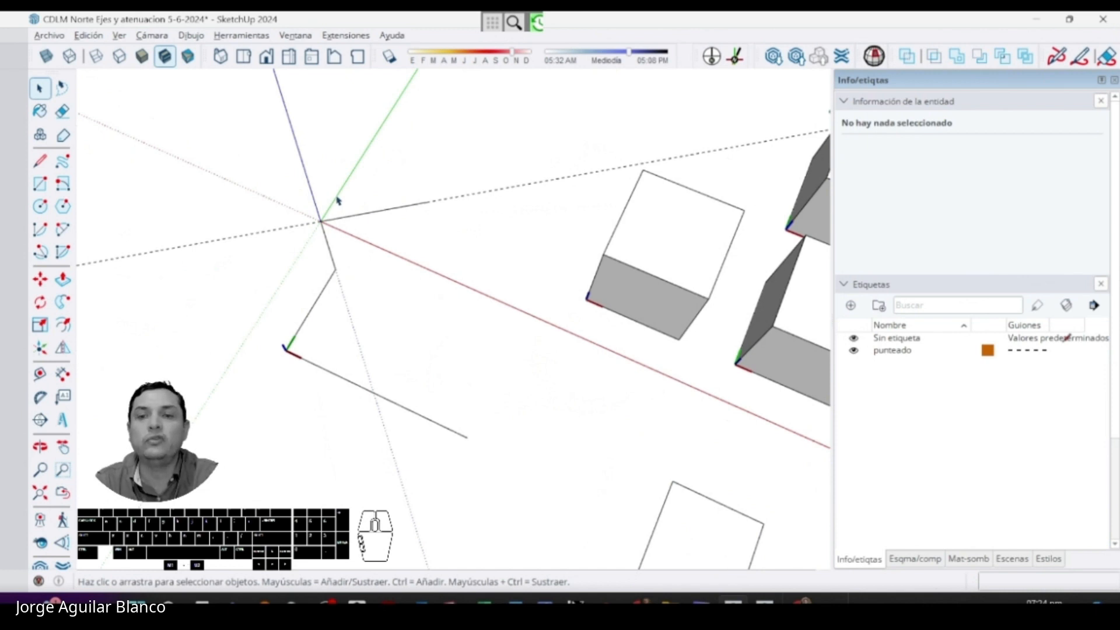
- Rotate the model axes 38° about blue Z so the red axis follows the guide
{"action": "right_click", "coordinate": [337, 200]}
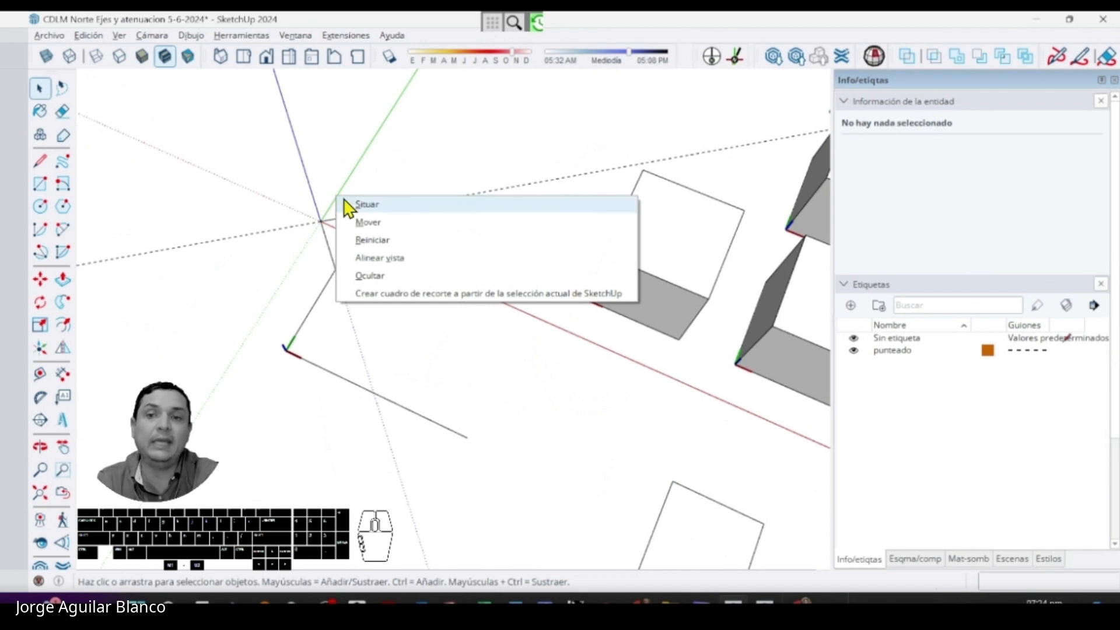
{"action": "left_click", "coordinate": [367, 223]}
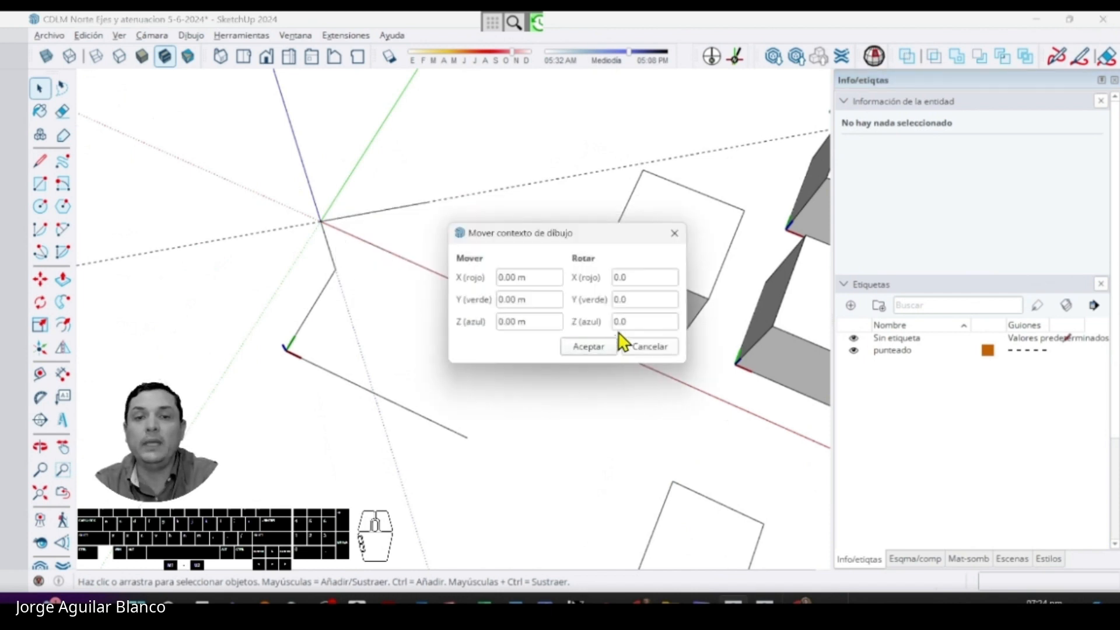
{"action": "left_click", "coordinate": [640, 320]}
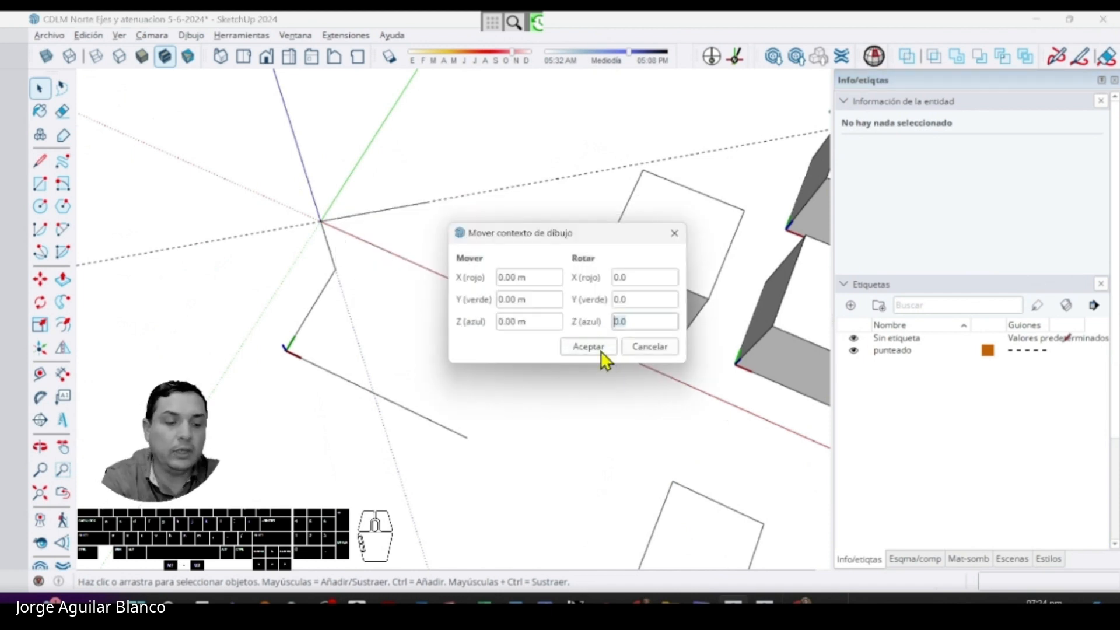
{"action": "left_click", "coordinate": [598, 348]}
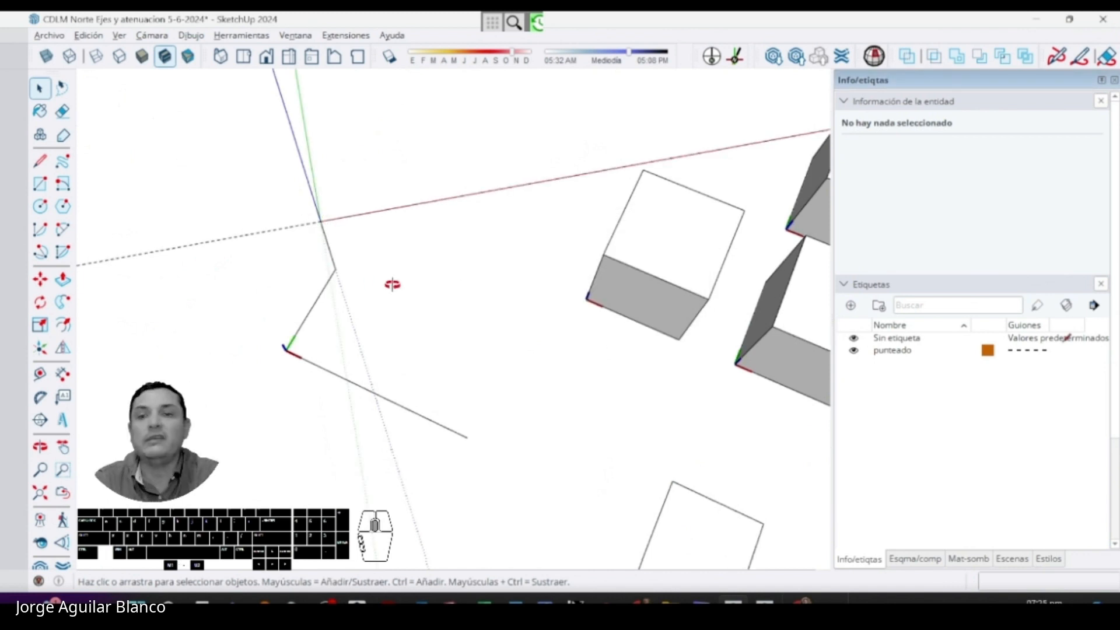
- Draw a closed four-sided face of about 143 m² beside the origin, with edges parallel to the rotated red and green axes
{"action": "middle_click_drag", "start_coordinate": [392, 285], "coordinate": [350, 310]}
{"action": "left_click", "coordinate": [37, 90]}
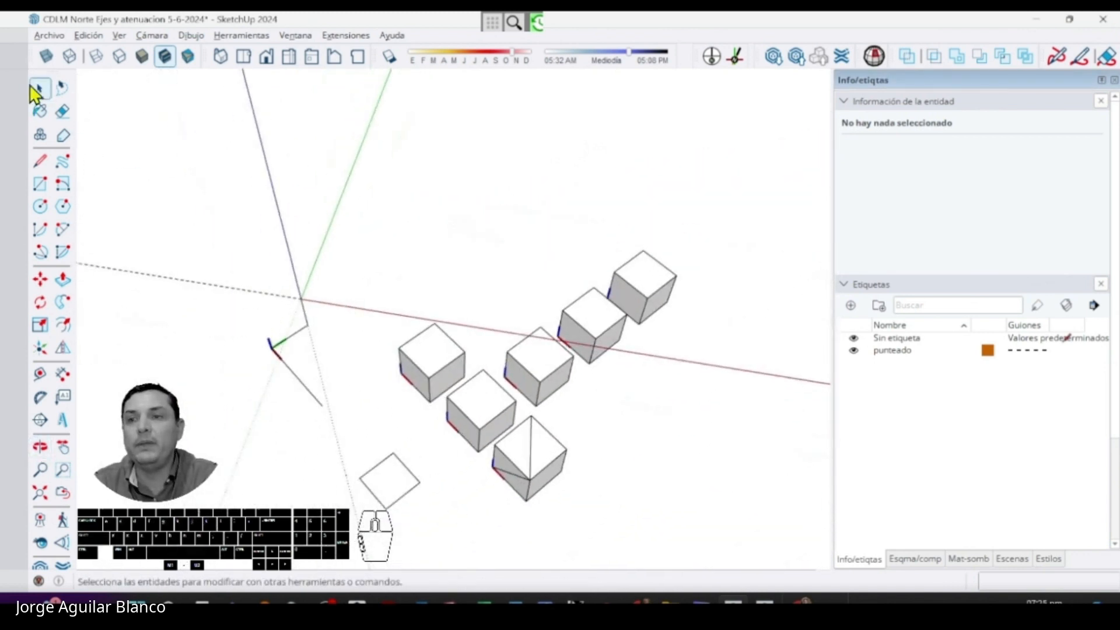
{"action": "left_click", "coordinate": [40, 161]}
{"action": "left_click", "coordinate": [334, 273]}
{"action": "left_click", "coordinate": [431, 280]}
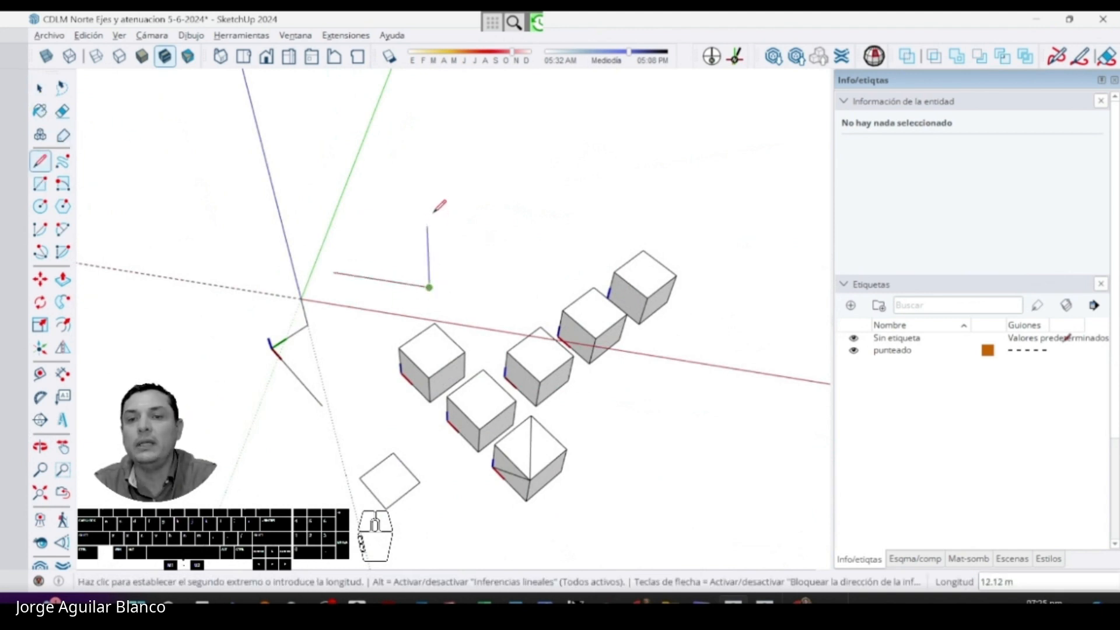
{"action": "left_click", "coordinate": [453, 208]}
{"action": "middle_click_drag", "start_coordinate": [433, 286], "coordinate": [546, 296]}
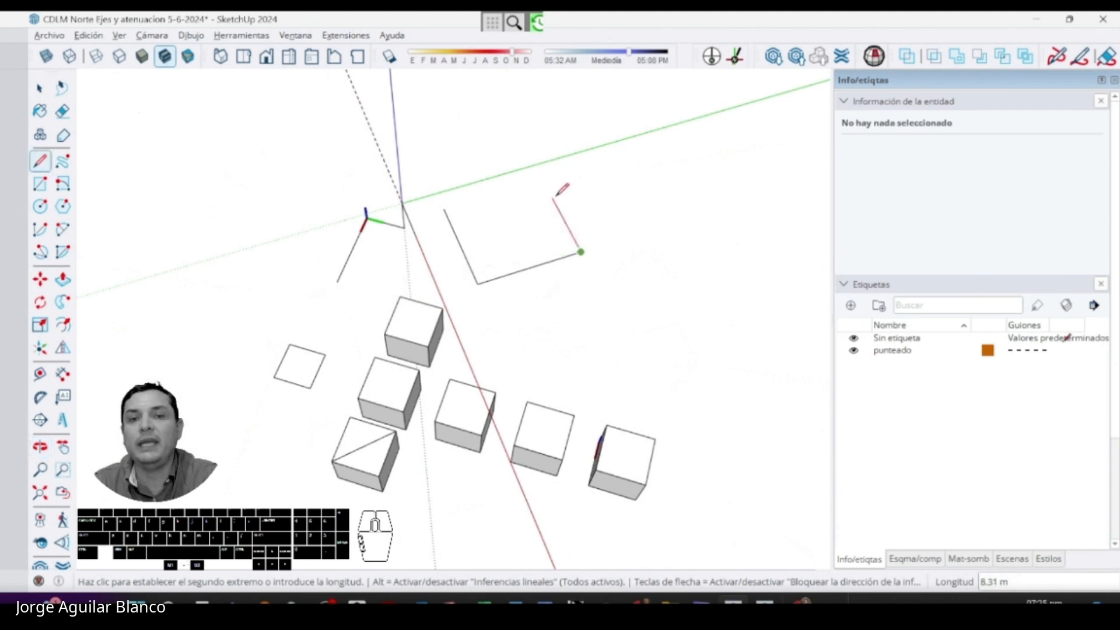
{"action": "left_click", "coordinate": [542, 180]}
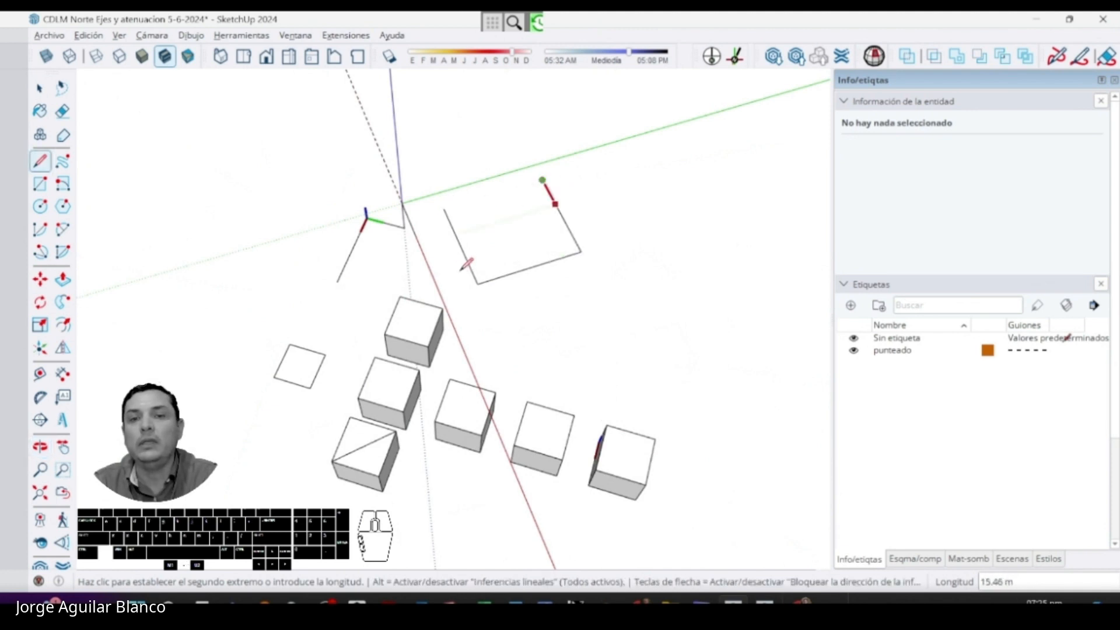
{"action": "left_click", "coordinate": [443, 208]}
{"action": "middle_click_drag", "start_coordinate": [444, 207], "coordinate": [633, 222]}
{"action": "key", "text": "space"}
- Extrude the new four-sided face upward into a low box with Push/Pull
{"action": "left_click", "coordinate": [423, 231]}
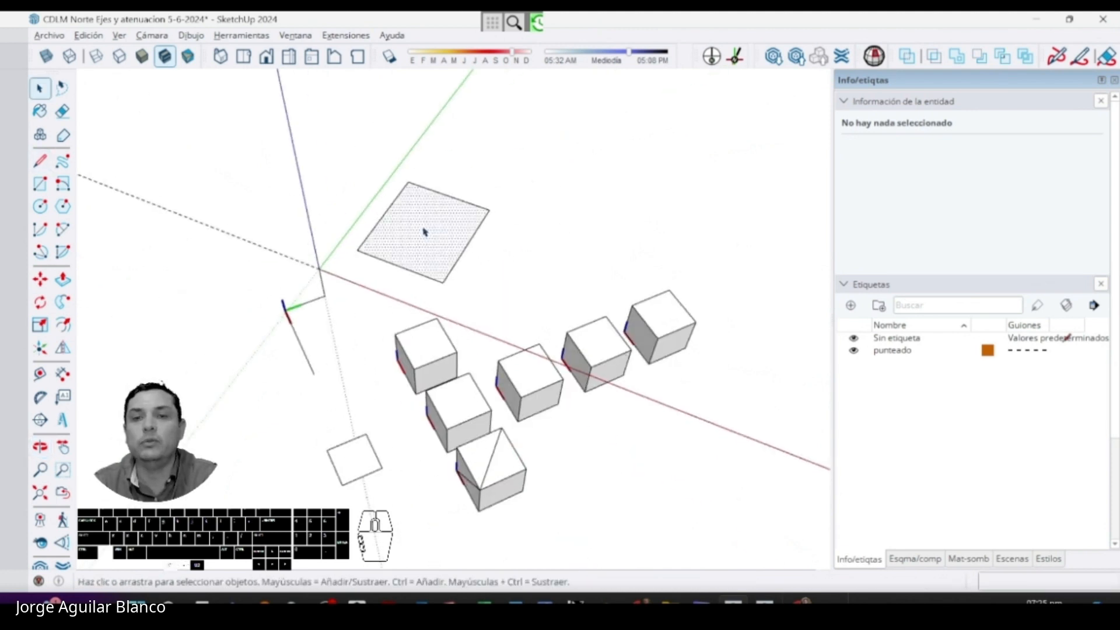
{"action": "key", "text": "p"}
{"action": "left_click", "coordinate": [423, 231]}
{"action": "left_click", "coordinate": [420, 210]}
{"action": "key", "text": "space"}
{"action": "middle_click_drag", "start_coordinate": [429, 265], "coordinate": [525, 270]}
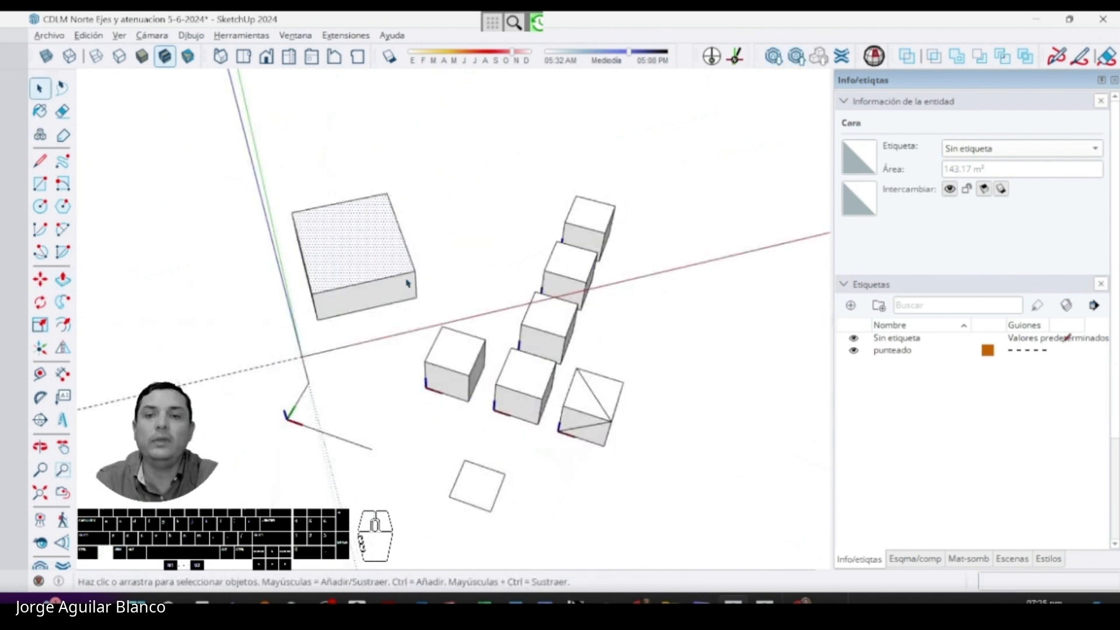
- Select all the connected geometry of the new box and make it a group
{"action": "scroll", "coordinate": [385, 283], "scroll_direction": "down", "scroll_amount": 3}
{"action": "middle_click_drag", "start_coordinate": [387, 292], "coordinate": [500, 213], "text": "shift"}
{"action": "left_click", "coordinate": [337, 209]}
{"action": "triple_click", "coordinate": [338, 213]}
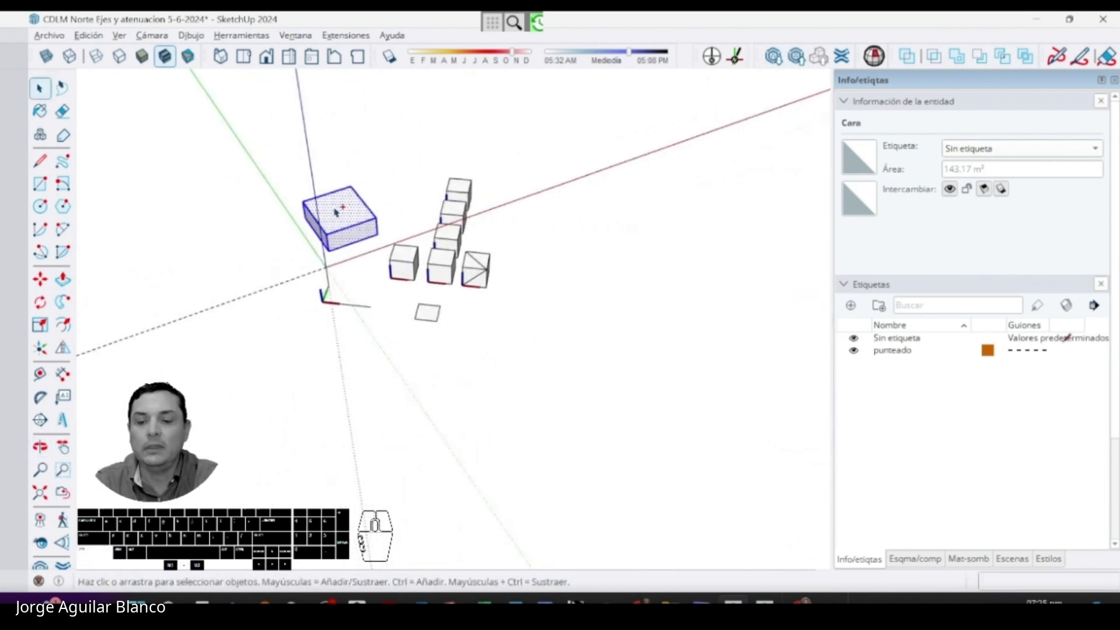
{"action": "key", "text": "ctrl+g"}
{"action": "scroll", "coordinate": [350, 256], "scroll_direction": "up", "scroll_amount": 4}
{"action": "middle_click_drag", "start_coordinate": [377, 257], "coordinate": [259, 320]}
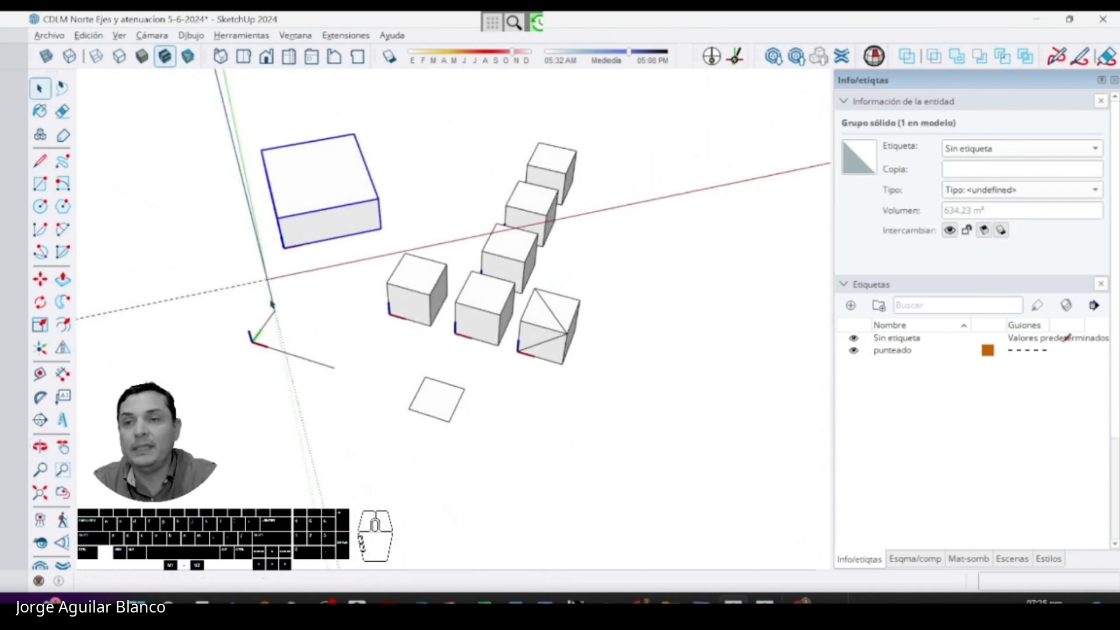
- Display the solar north line in the model again
{"action": "left_click", "coordinate": [712, 56]}
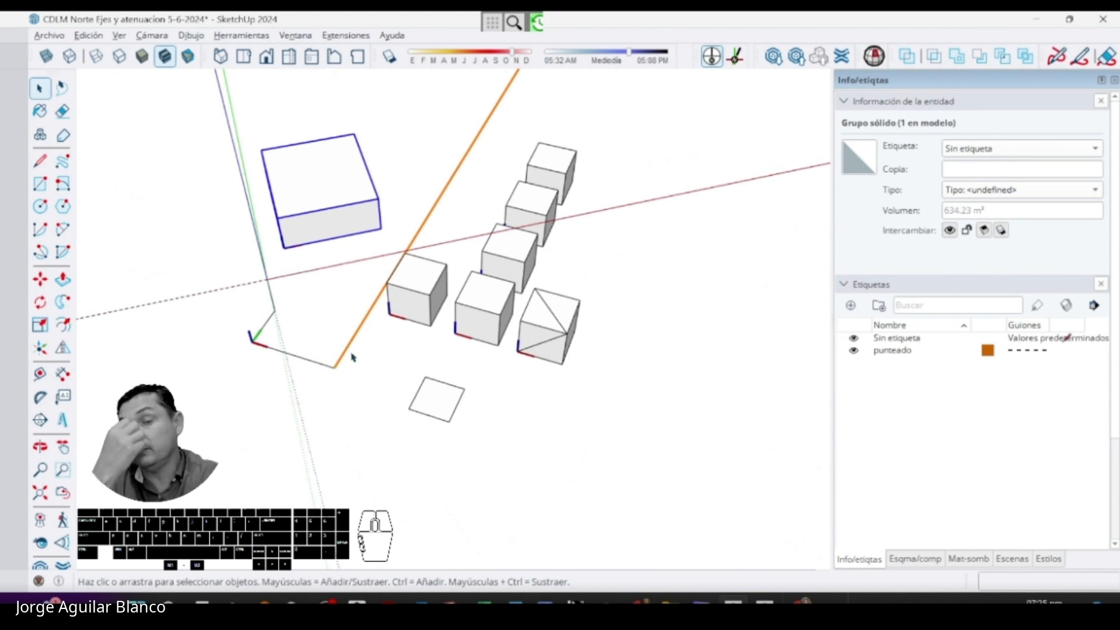
{"action": "middle_click_drag", "start_coordinate": [342, 292], "coordinate": [305, 303]}
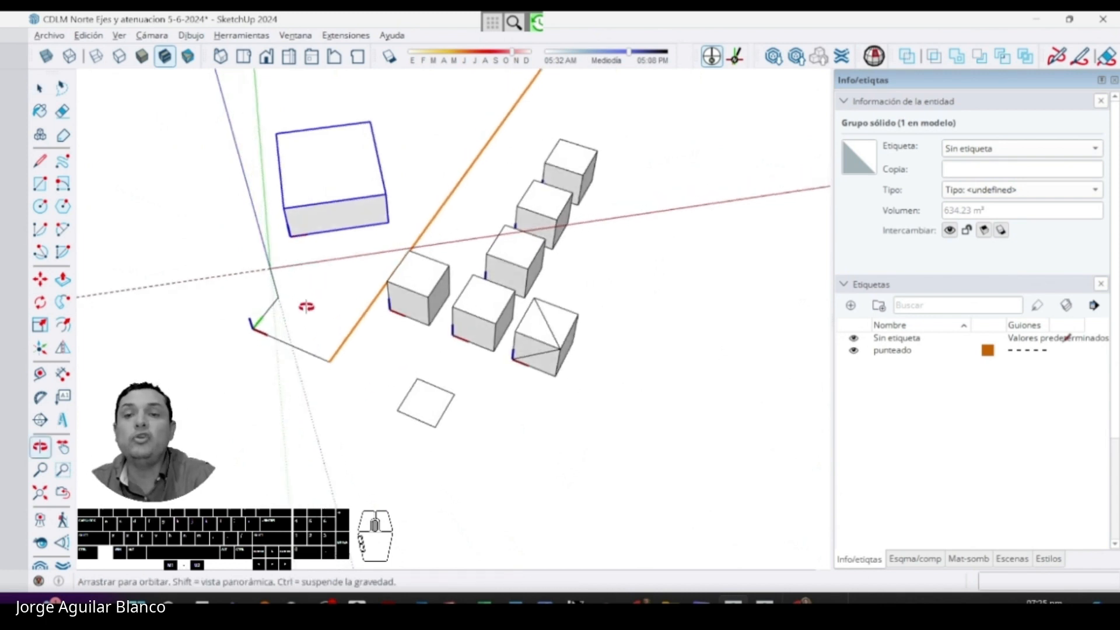
{"action": "scroll", "coordinate": [380, 261], "scroll_direction": "down", "scroll_amount": 2}
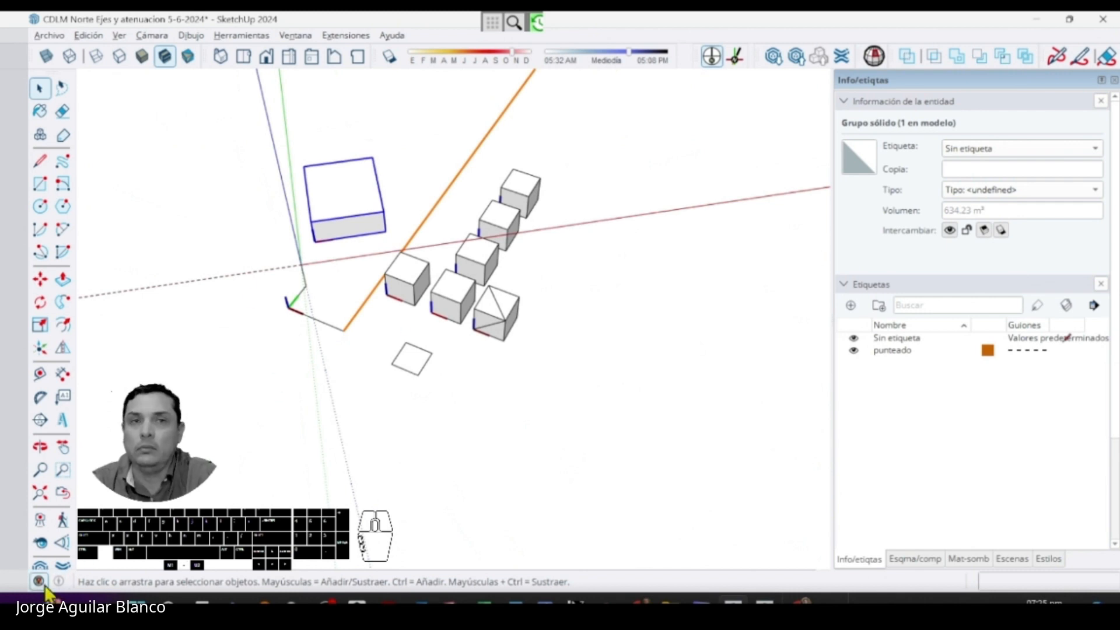
- Check the model's geolocation, examine the objects and north arrow over the satellite imagery, and close the location window without importing anything
{"action": "mouse_move", "coordinate": [45, 592]}
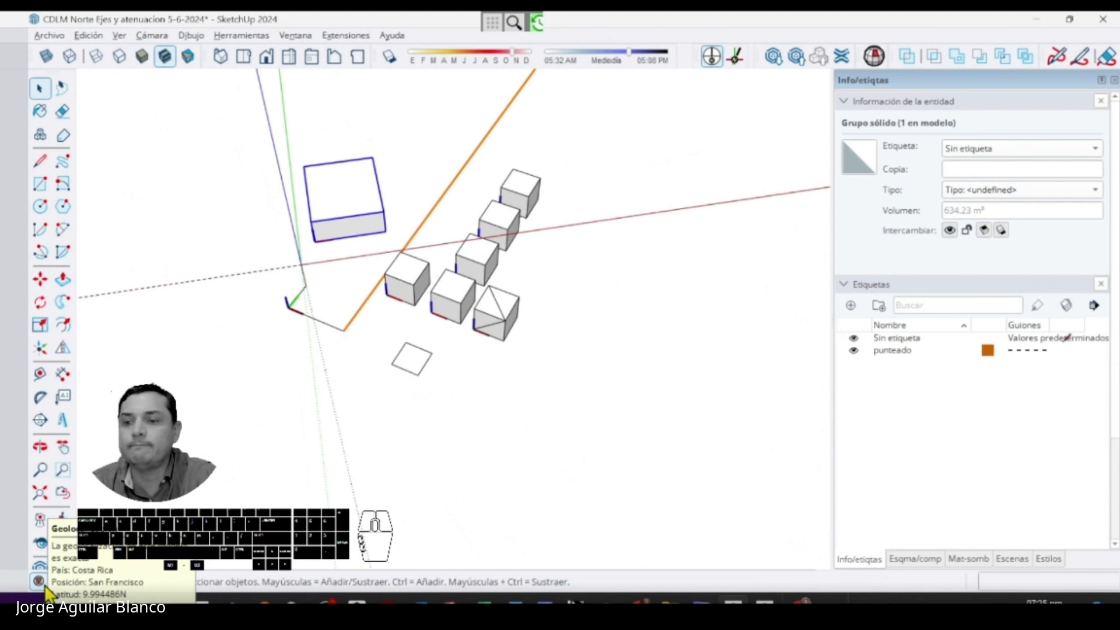
{"action": "left_click", "coordinate": [40, 583]}
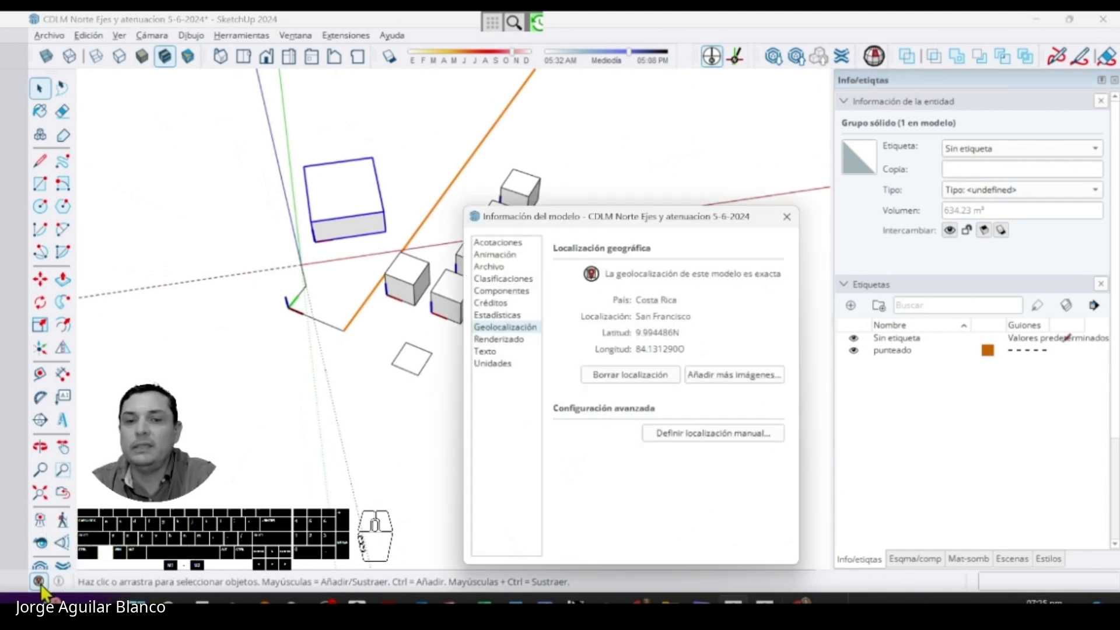
{"action": "left_click", "coordinate": [733, 376]}
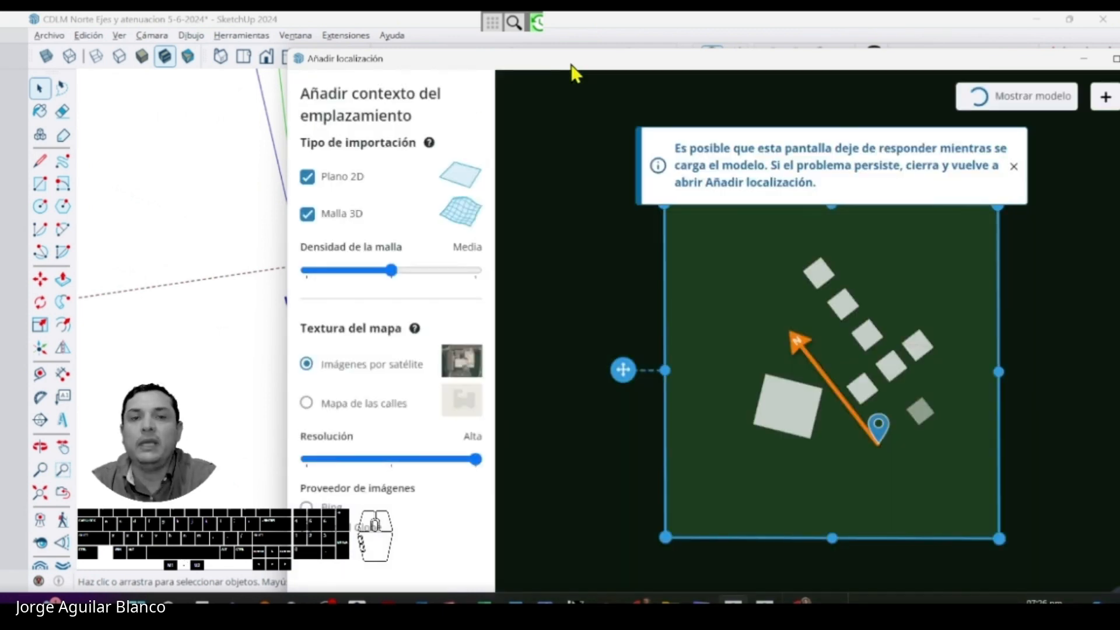
{"action": "left_click_drag", "start_coordinate": [573, 67], "coordinate": [378, 62]}
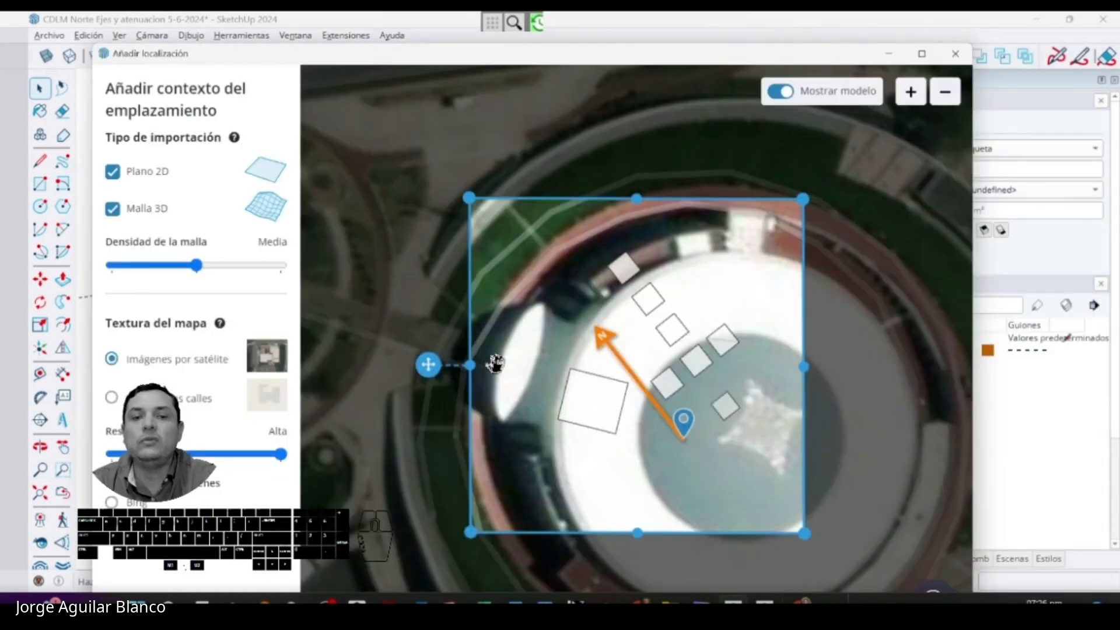
{"action": "scroll", "coordinate": [484, 290], "scroll_direction": "down", "scroll_amount": 4}
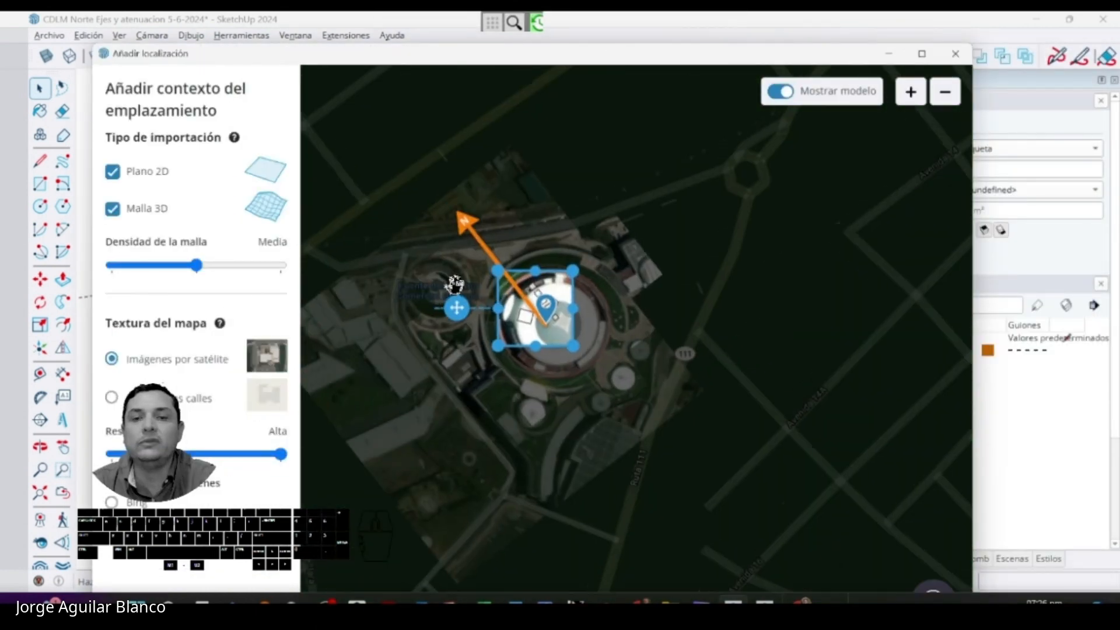
{"action": "scroll", "coordinate": [454, 285], "scroll_direction": "up", "scroll_amount": 1}
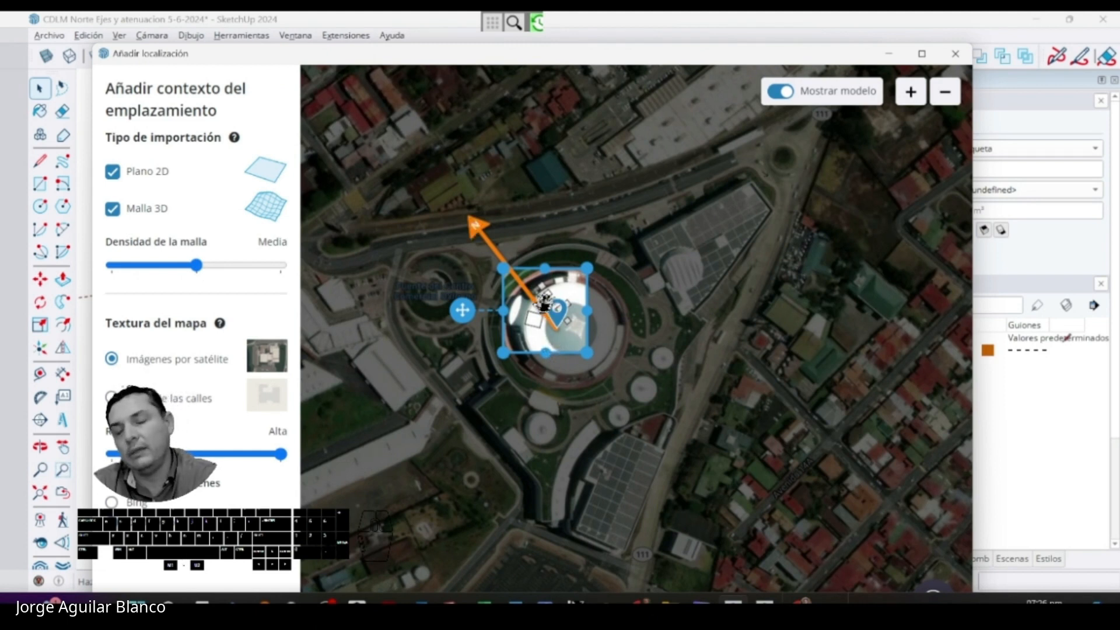
{"action": "left_click", "coordinate": [955, 54]}
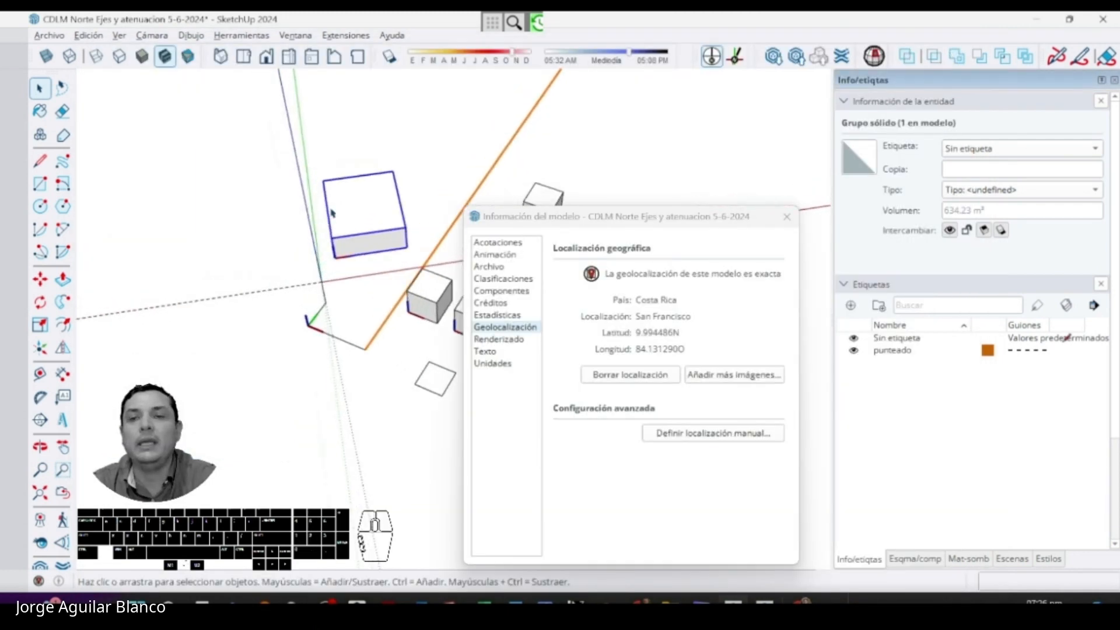
- Check which commands are offered for the model's green axis without applying any of them
{"action": "middle_click_drag", "start_coordinate": [389, 293], "coordinate": [366, 161]}
{"action": "right_click", "coordinate": [364, 129]}
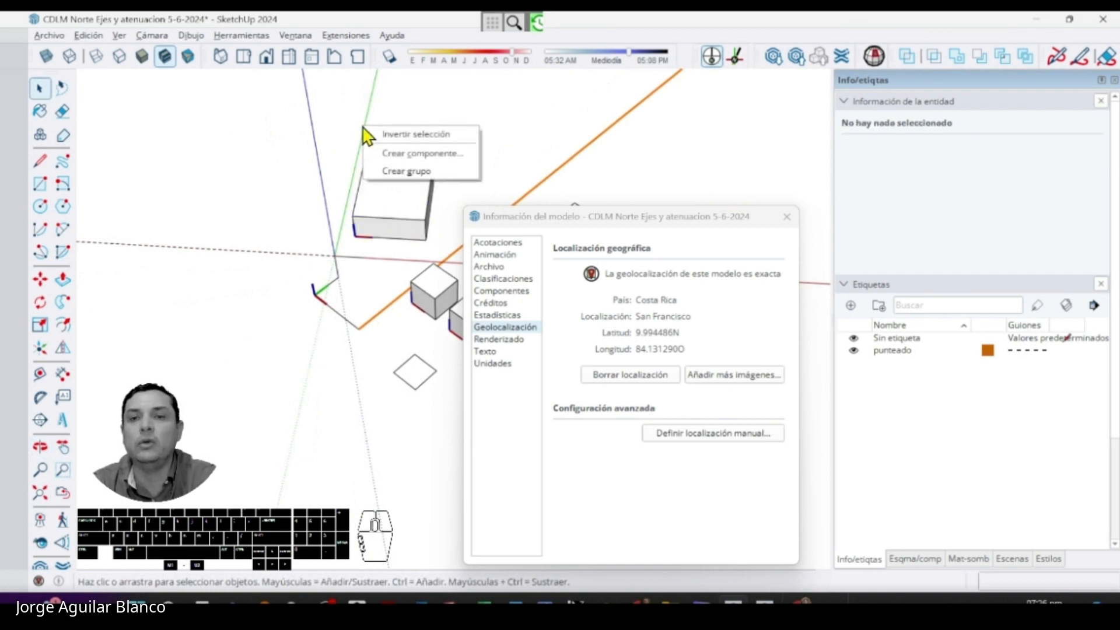
{"action": "right_click", "coordinate": [370, 107]}
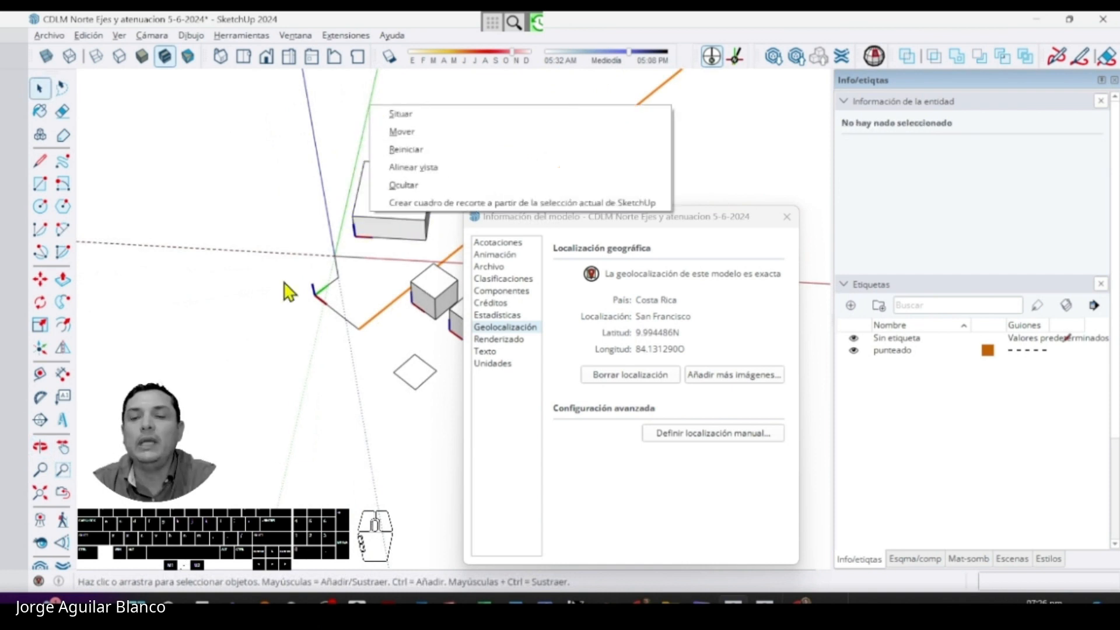
{"action": "left_click", "coordinate": [317, 298]}
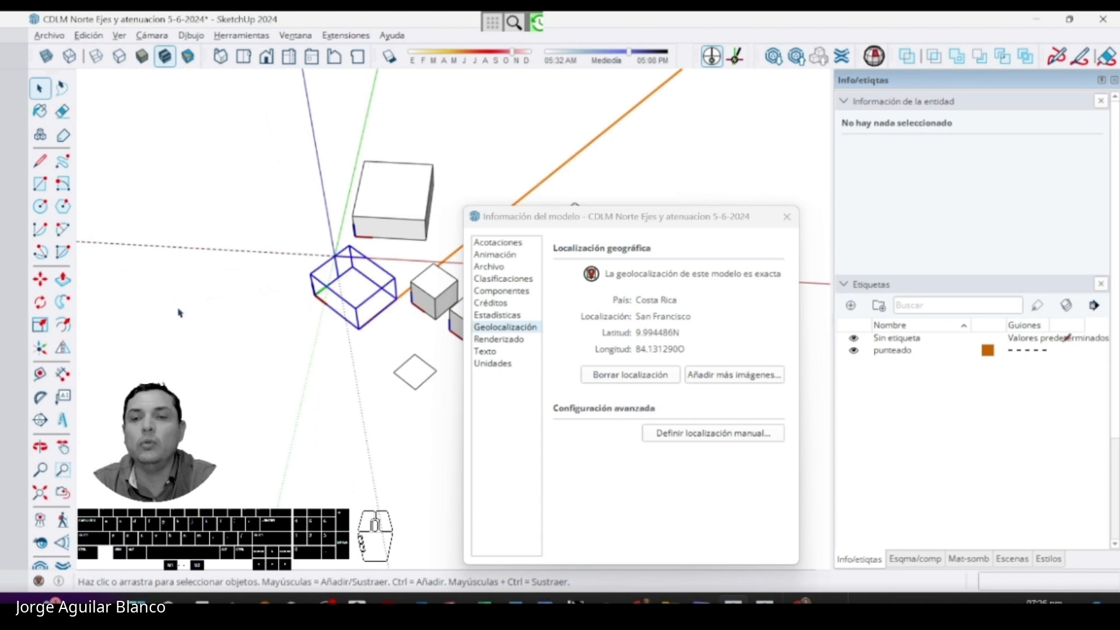
{"action": "left_click", "coordinate": [179, 310]}
- Move the small square face from beside the cubes to the red axis, beyond the row of cubes
{"action": "middle_click_drag", "start_coordinate": [235, 310], "coordinate": [400, 378]}
{"action": "left_click", "coordinate": [398, 376]}
{"action": "key", "text": "m"}
{"action": "left_click", "coordinate": [399, 376]}
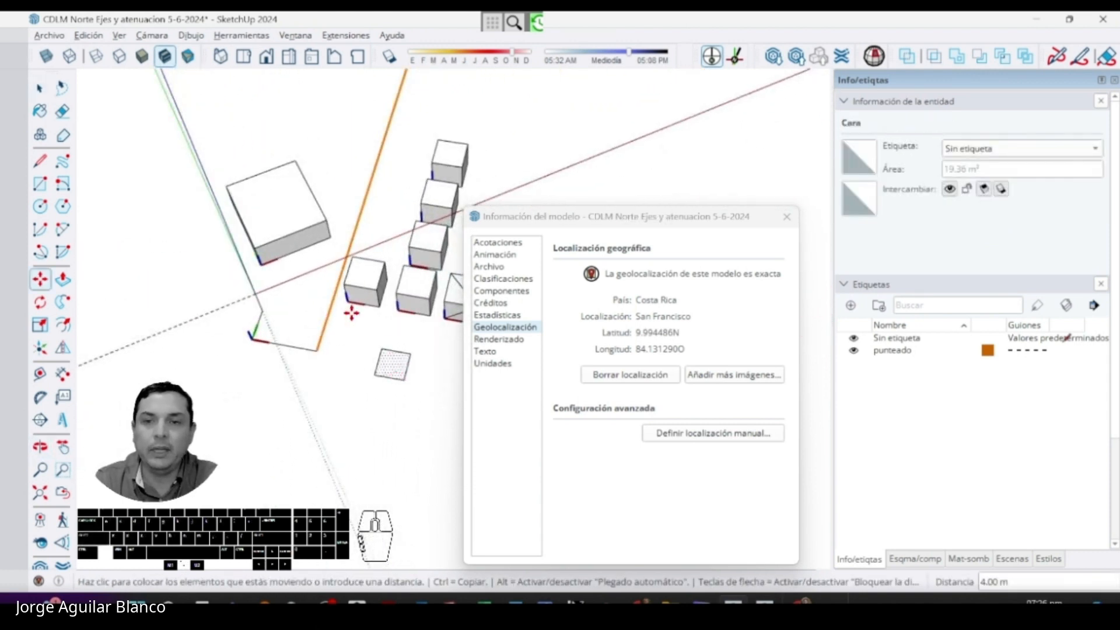
{"action": "scroll", "coordinate": [344, 358], "scroll_direction": "down", "scroll_amount": 1}
{"action": "middle_click_drag", "start_coordinate": [365, 354], "coordinate": [131, 426], "text": "shift"}
{"action": "left_click", "coordinate": [319, 269]}
{"action": "key", "text": "space"}
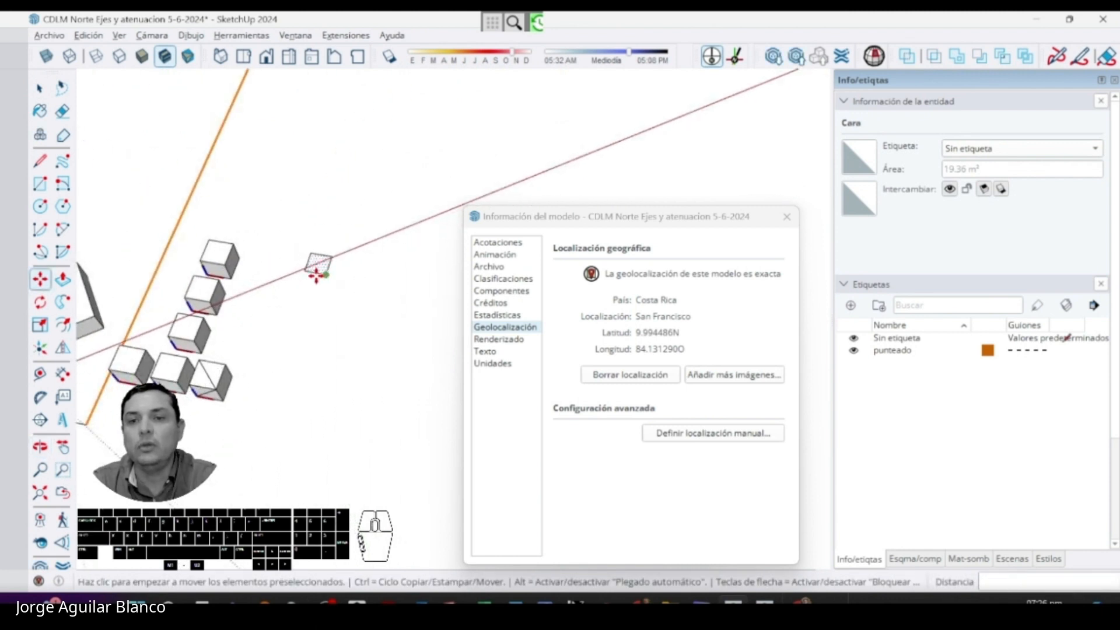
- Try to bring up the axis commands along the red axis near the square face and the cubes
{"action": "scroll", "coordinate": [327, 280], "scroll_direction": "up", "scroll_amount": 2}
{"action": "left_click", "coordinate": [317, 285]}
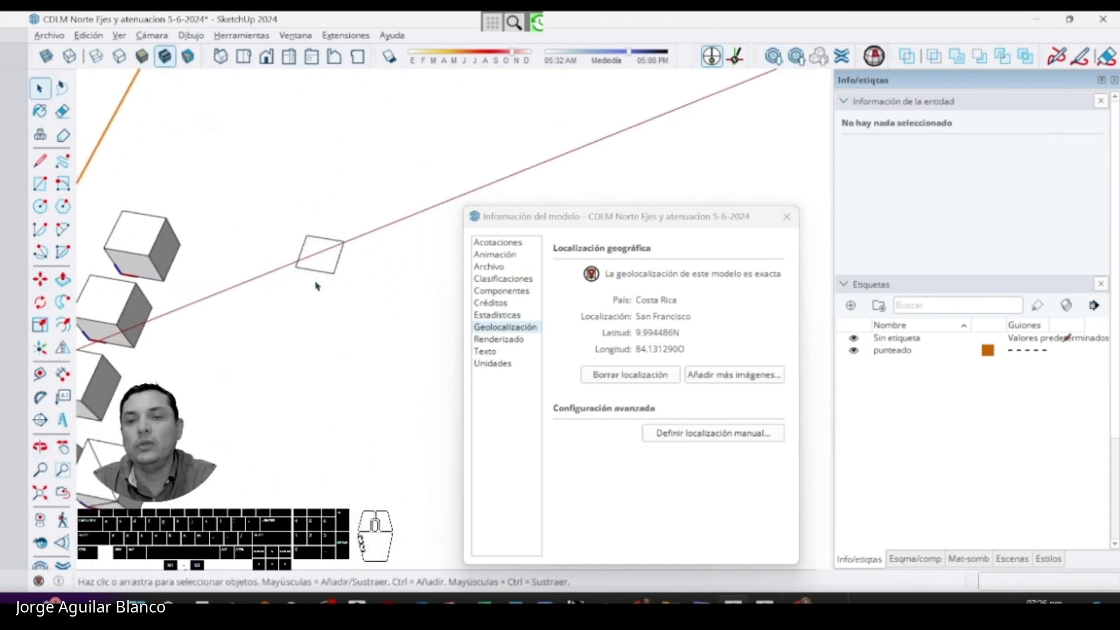
{"action": "right_click", "coordinate": [318, 254]}
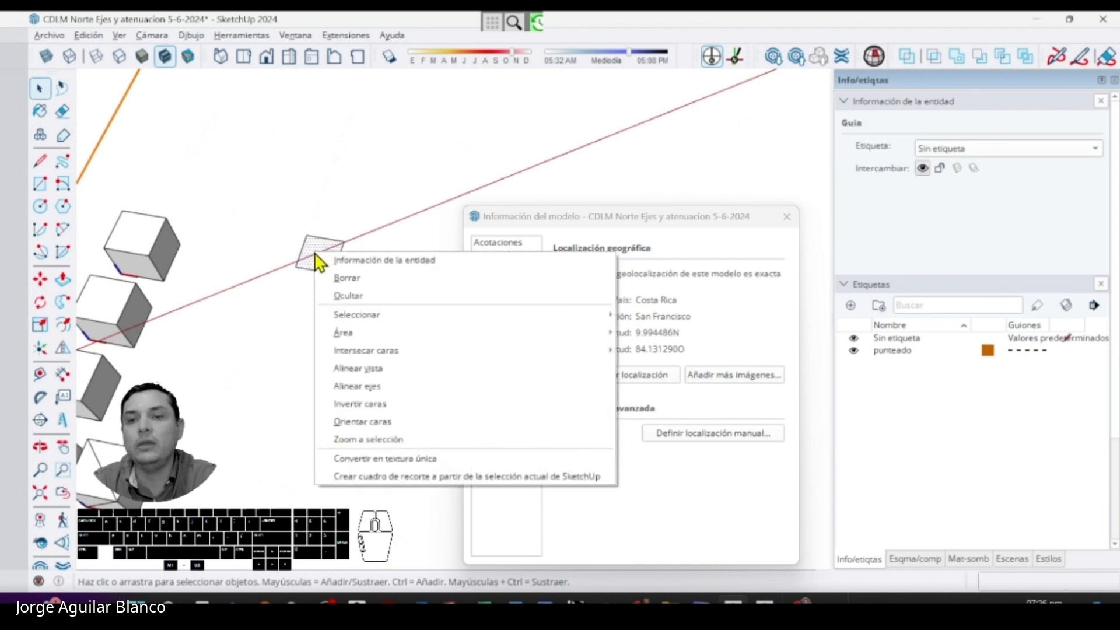
{"action": "right_click", "coordinate": [332, 247]}
{"action": "right_click", "coordinate": [325, 255]}
{"action": "right_click", "coordinate": [309, 257]}
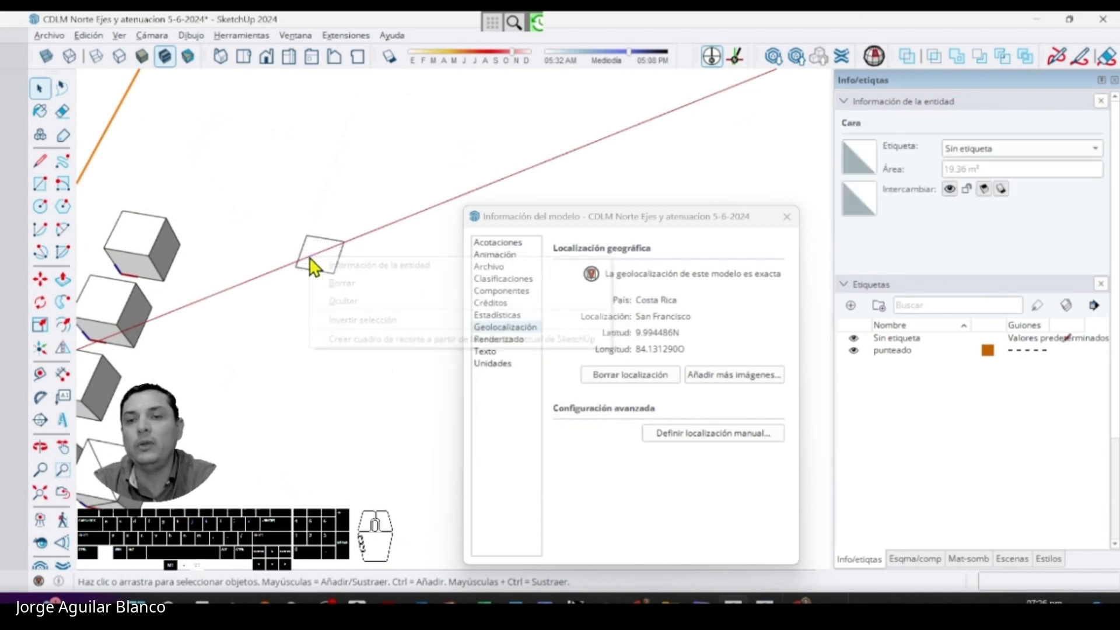
{"action": "right_click", "coordinate": [138, 327]}
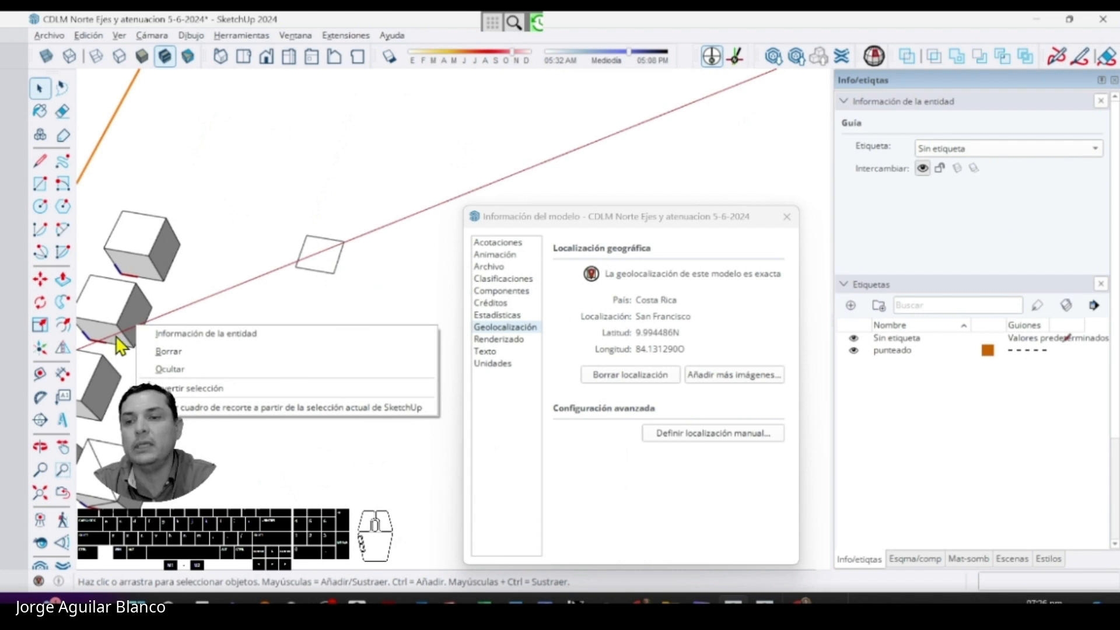
{"action": "middle_click_drag", "start_coordinate": [120, 345], "coordinate": [551, 238]}
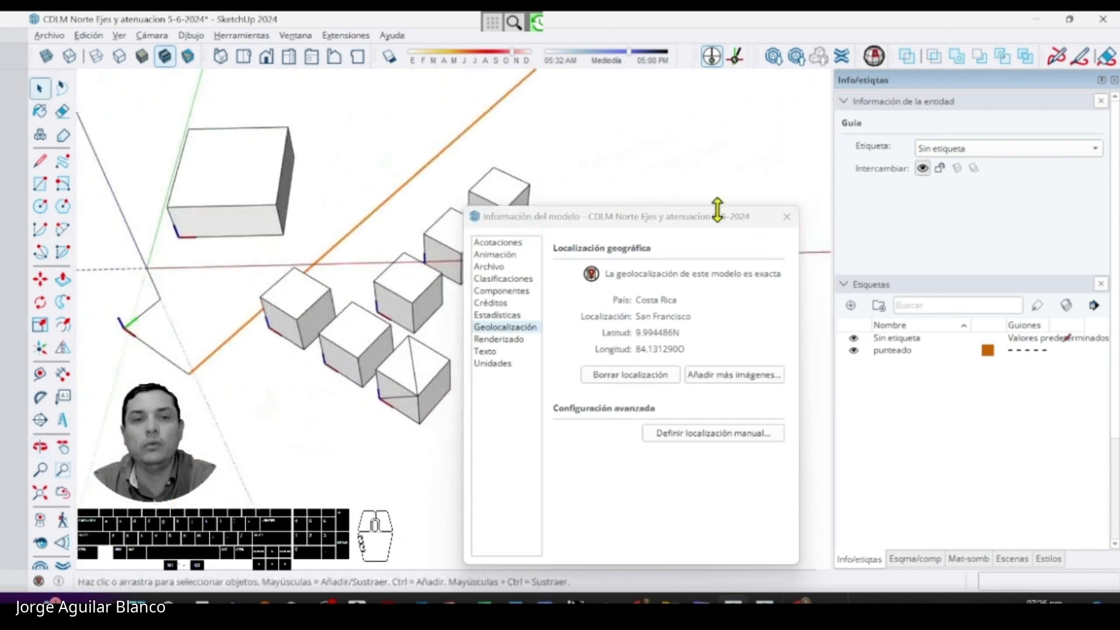
- Close the model information window and check which commands are offered along the red axis where the guide overlaps it
{"action": "left_click_drag", "start_coordinate": [717, 214], "coordinate": [1045, 289]}
{"action": "left_click", "coordinate": [999, 258]}
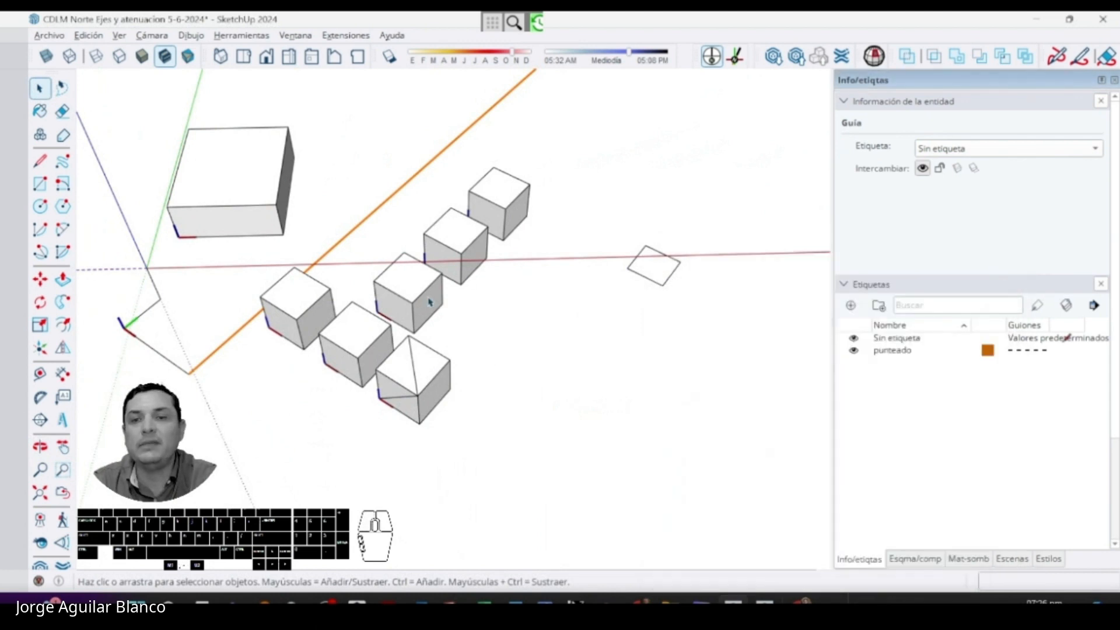
{"action": "middle_click_drag", "start_coordinate": [430, 300], "coordinate": [510, 247]}
{"action": "right_click", "coordinate": [502, 250]}
{"action": "right_click", "coordinate": [503, 248]}
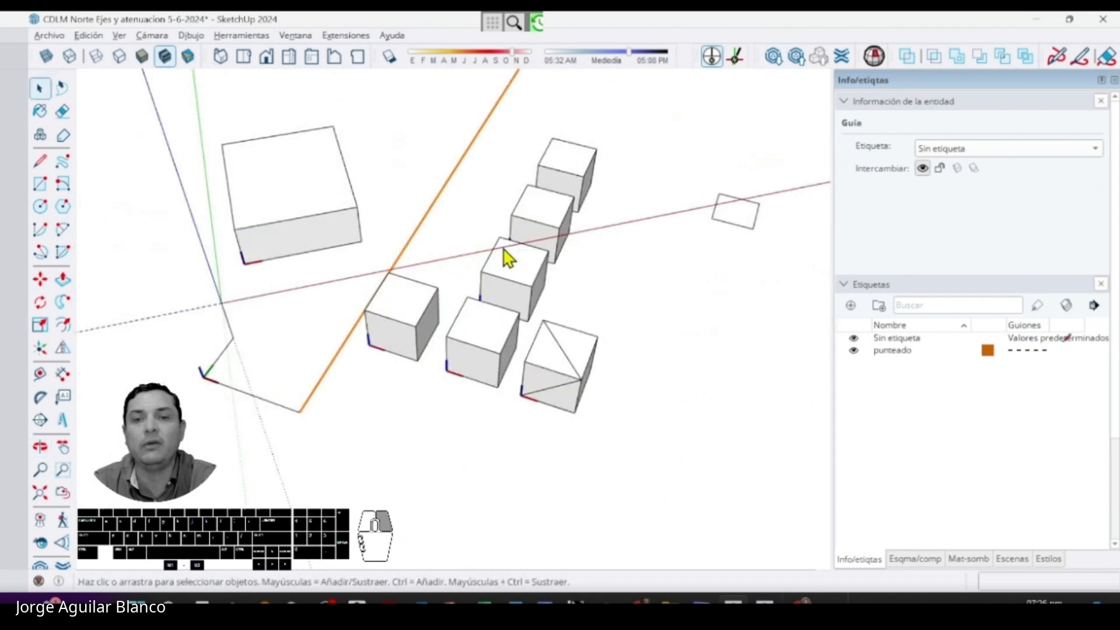
{"action": "right_click", "coordinate": [636, 221]}
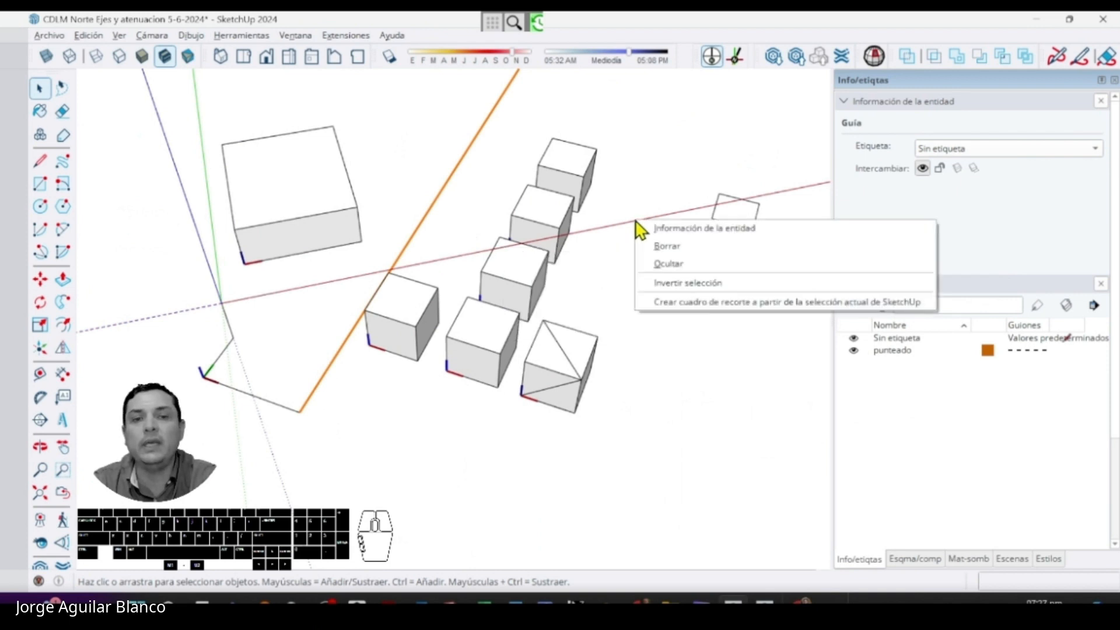
{"action": "right_click", "coordinate": [626, 223]}
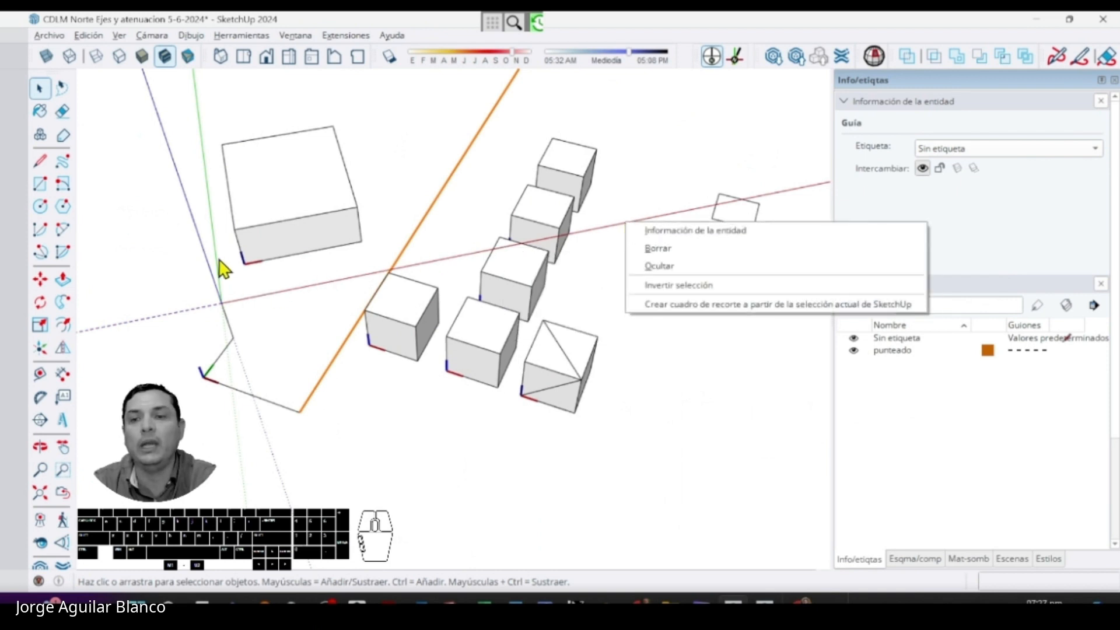
{"action": "left_click", "coordinate": [192, 295]}
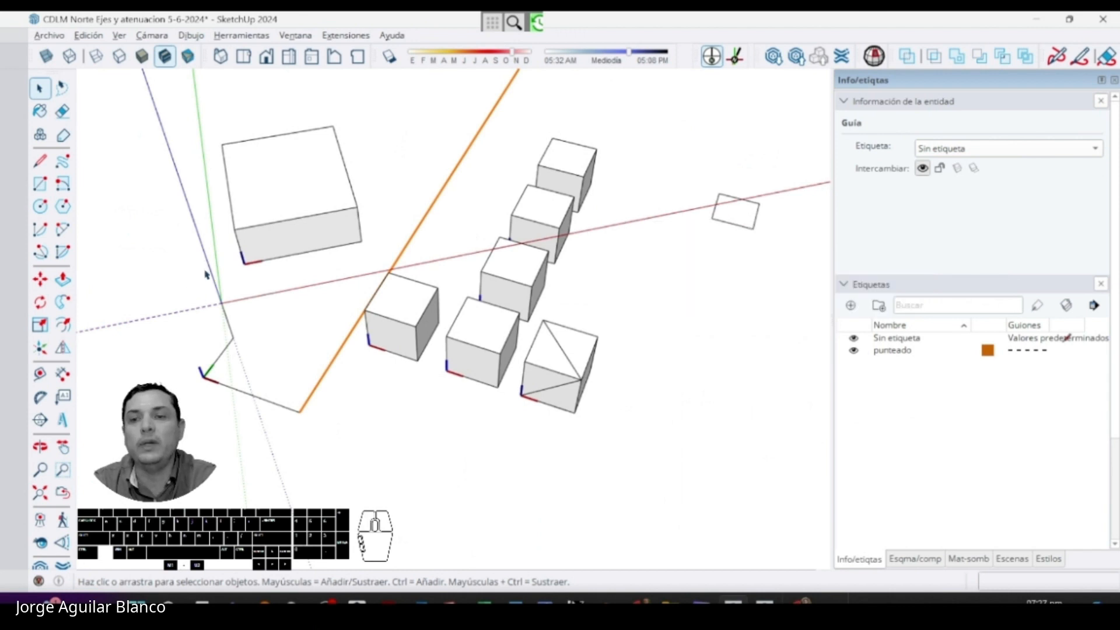
- Reset the model axes to their original position and erase the dashed guide line crossing the model
{"action": "right_click", "coordinate": [208, 267]}
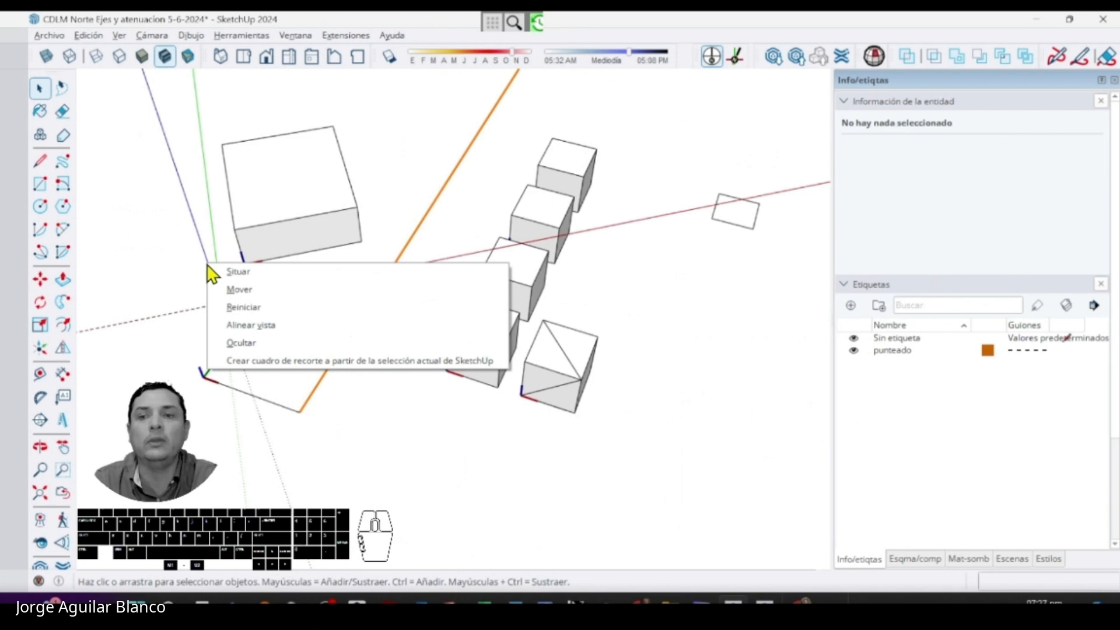
{"action": "left_click", "coordinate": [242, 308]}
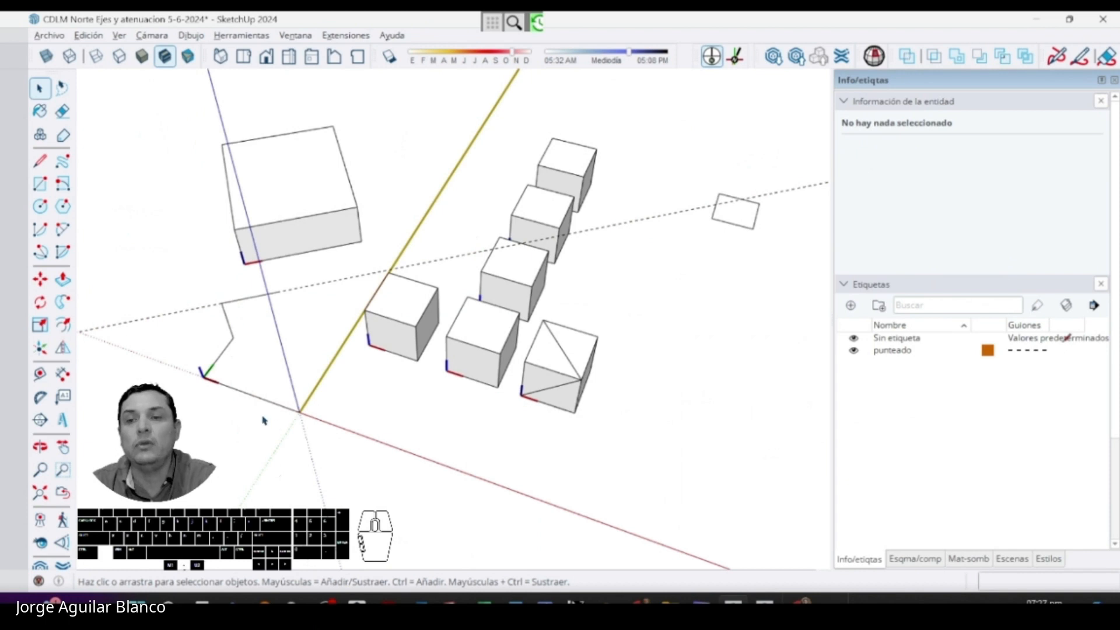
{"action": "right_click", "coordinate": [329, 291]}
{"action": "left_click", "coordinate": [357, 310]}
{"action": "middle_click_drag", "start_coordinate": [287, 374], "coordinate": [318, 449]}
- Open the model's geolocation settings, start adding more imagery, and turn off the model display over the satellite map
{"action": "left_click", "coordinate": [39, 582]}
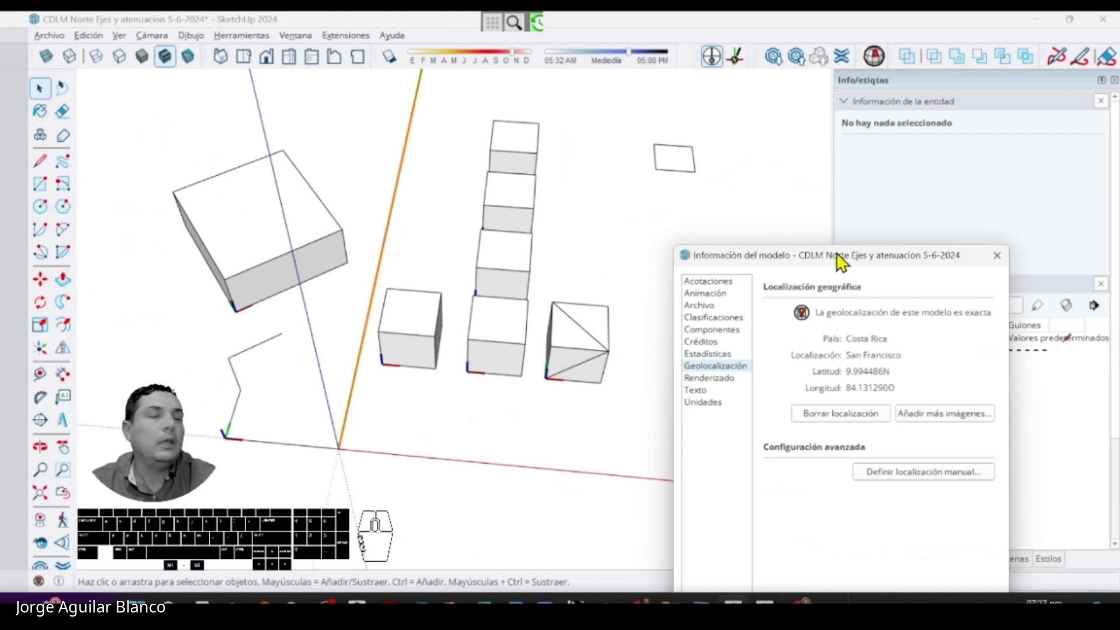
{"action": "left_click_drag", "start_coordinate": [851, 260], "coordinate": [936, 236]}
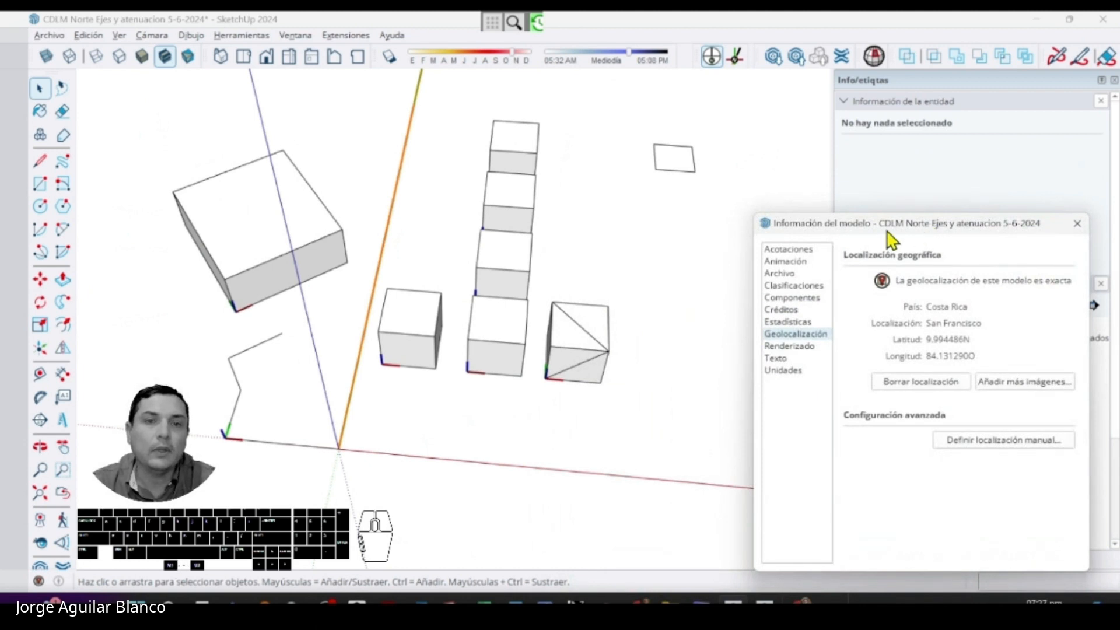
{"action": "left_click", "coordinate": [1020, 382]}
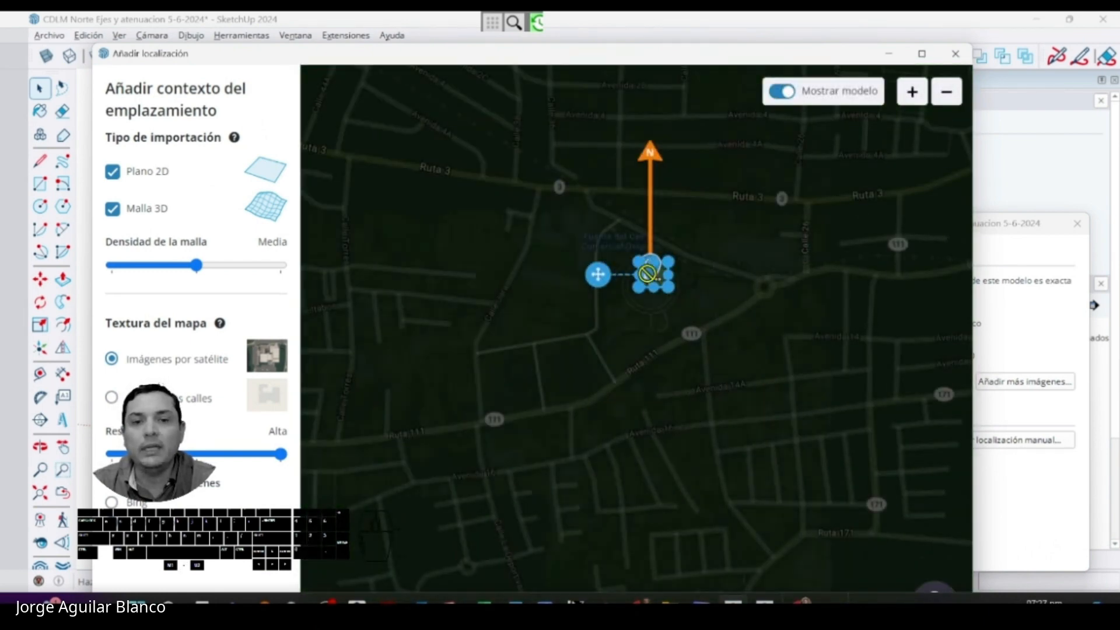
{"action": "scroll", "coordinate": [648, 272], "scroll_direction": "up", "scroll_amount": 3}
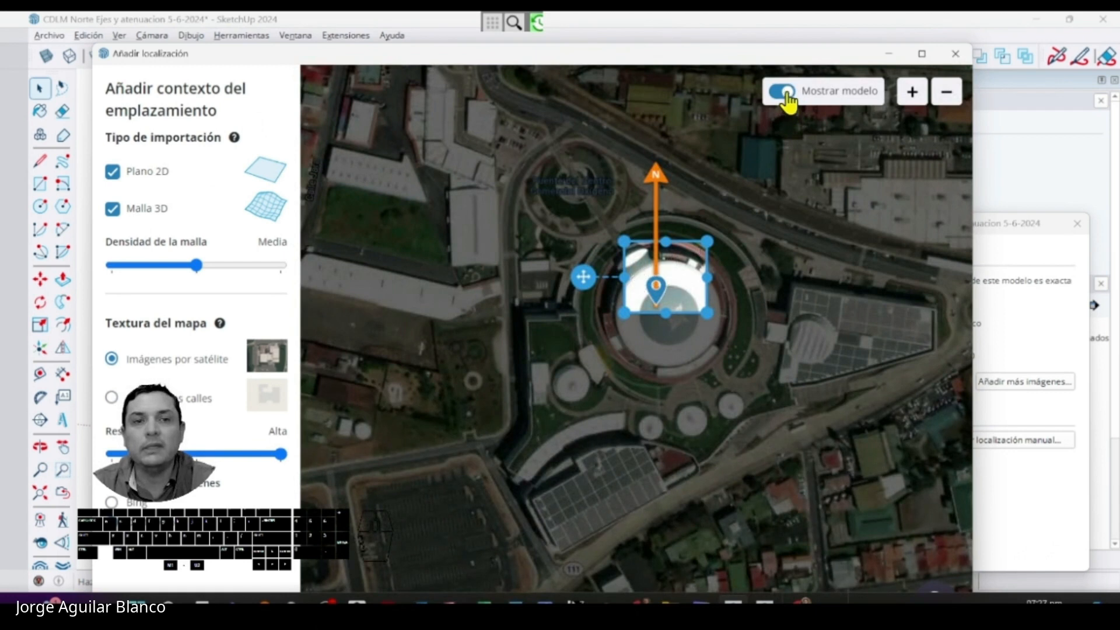
{"action": "left_click", "coordinate": [785, 94]}
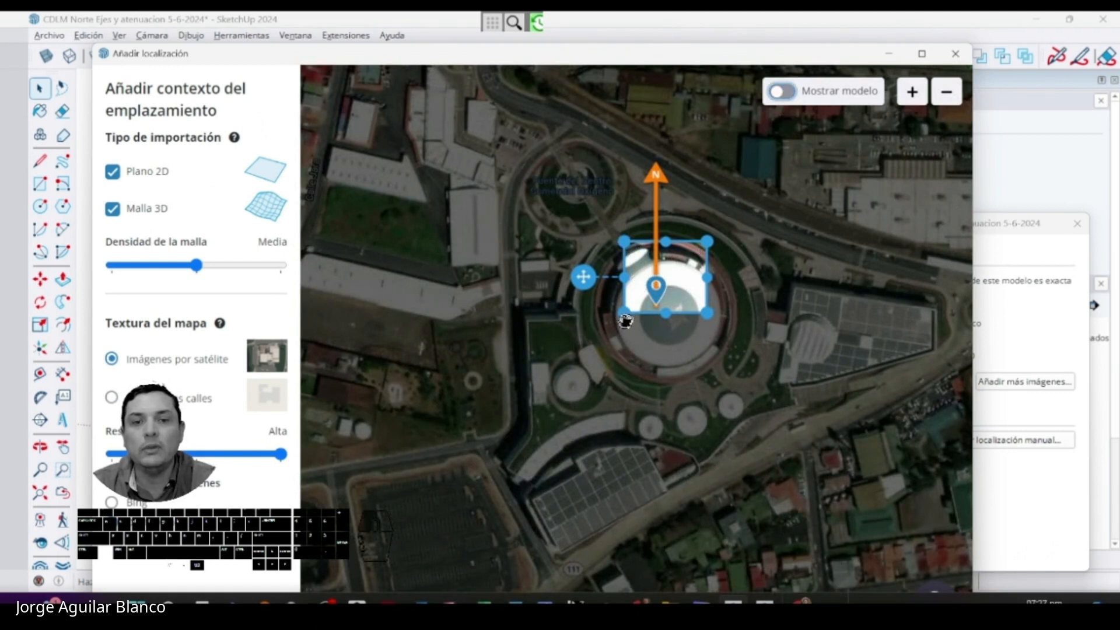
- Enlarge the import region to include the solar-panel building and import it as a 2D plane and 3D mesh with satellite imagery
{"action": "left_click_drag", "start_coordinate": [621, 322], "coordinate": [452, 576]}
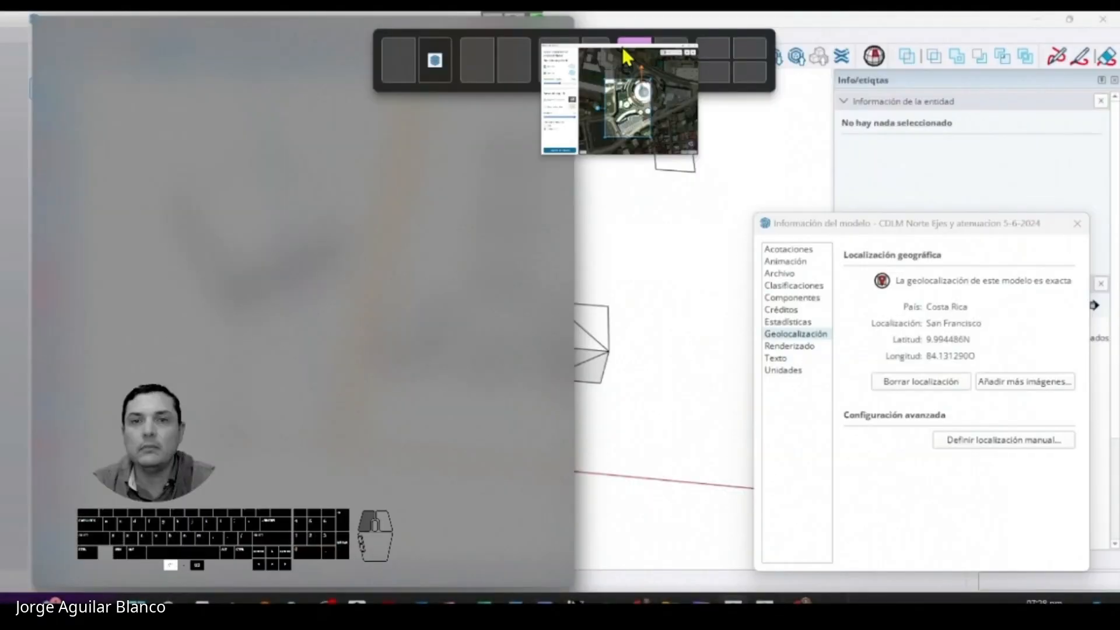
{"action": "mouse_move", "coordinate": [626, 57]}
{"action": "left_mouse_down"}
{"action": "mouse_move", "coordinate": [601, 107]}
{"action": "mouse_move", "coordinate": [598, 98]}
{"action": "left_mouse_up"}
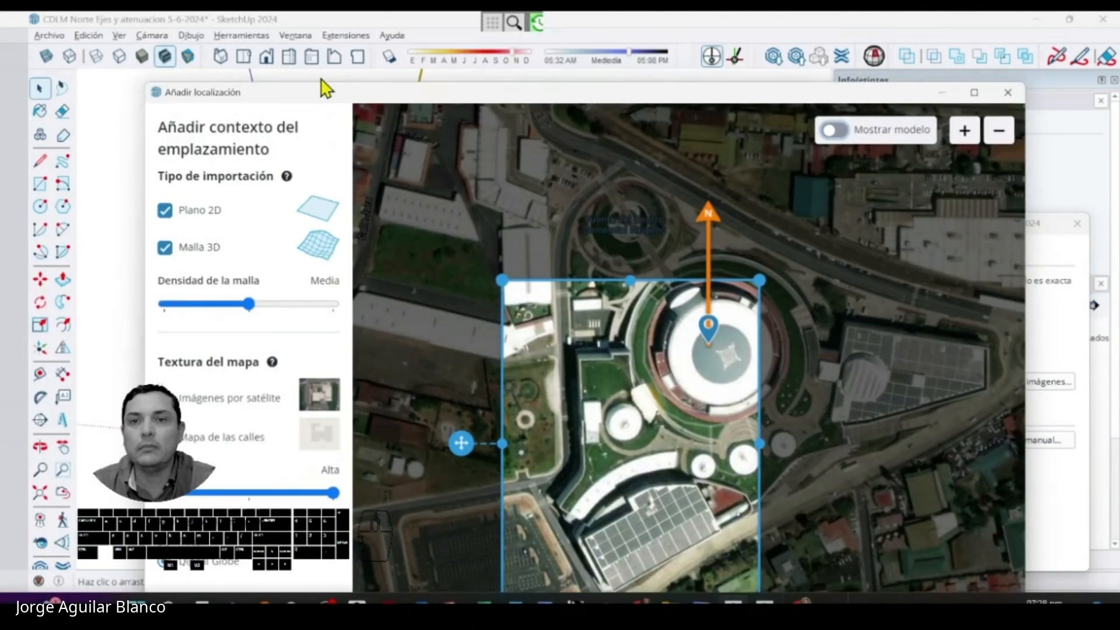
{"action": "mouse_move", "coordinate": [325, 89]}
{"action": "left_mouse_down"}
{"action": "mouse_move", "coordinate": [323, 213]}
{"action": "mouse_move", "coordinate": [370, 57]}
{"action": "left_mouse_up"}
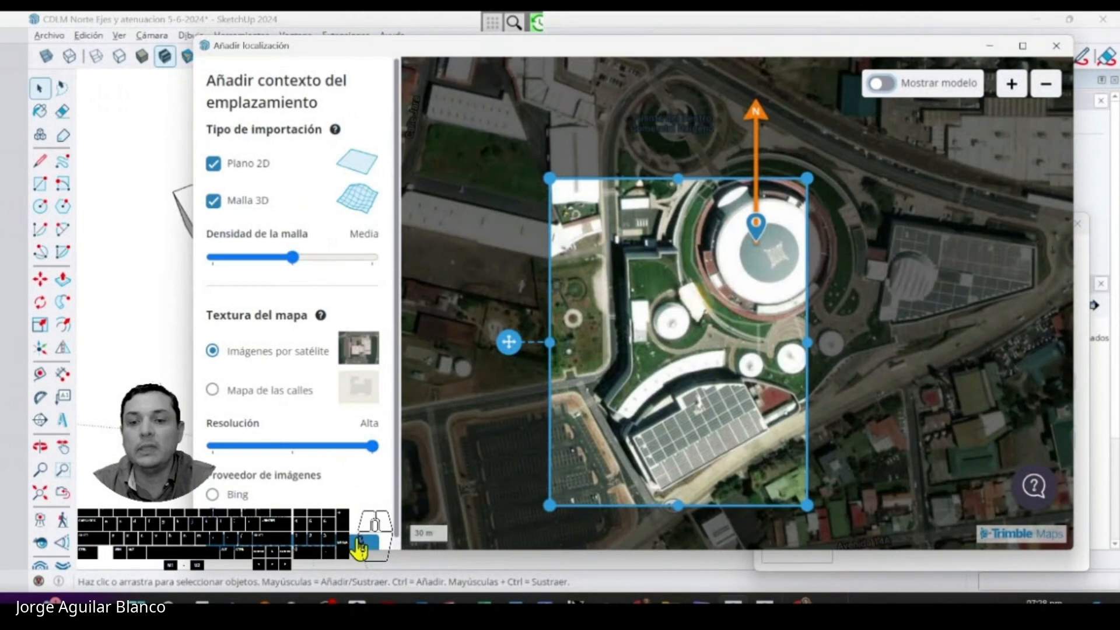
{"action": "left_click", "coordinate": [360, 547]}
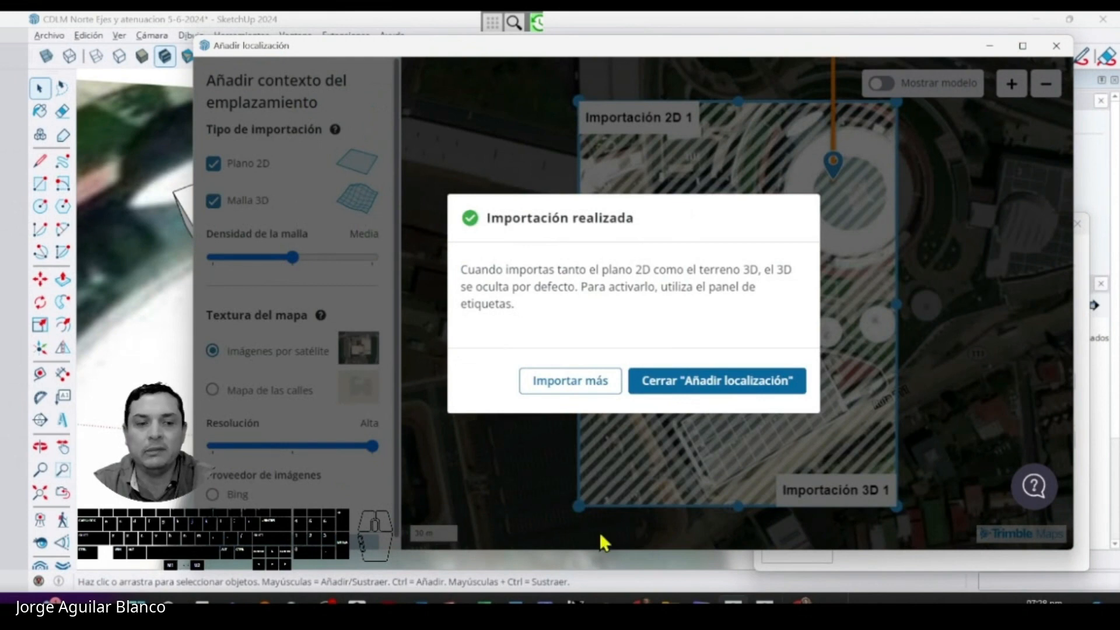
{"action": "left_click", "coordinate": [689, 397]}
{"action": "scroll", "coordinate": [514, 320], "scroll_direction": "down", "scroll_amount": 8}
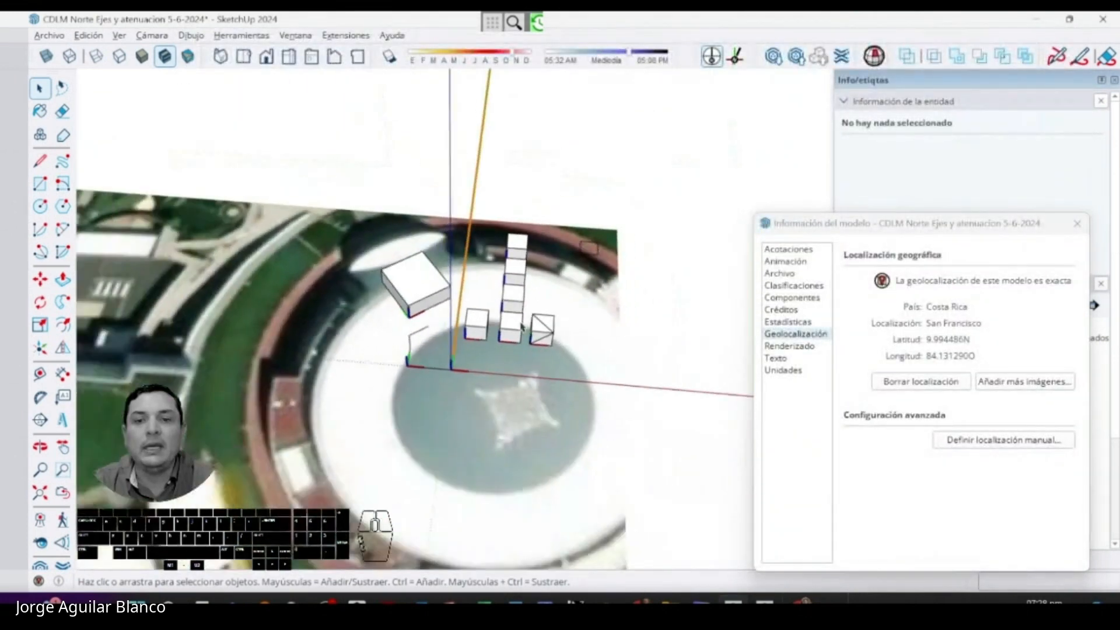
{"action": "middle_click_drag", "start_coordinate": [513, 321], "coordinate": [477, 352]}
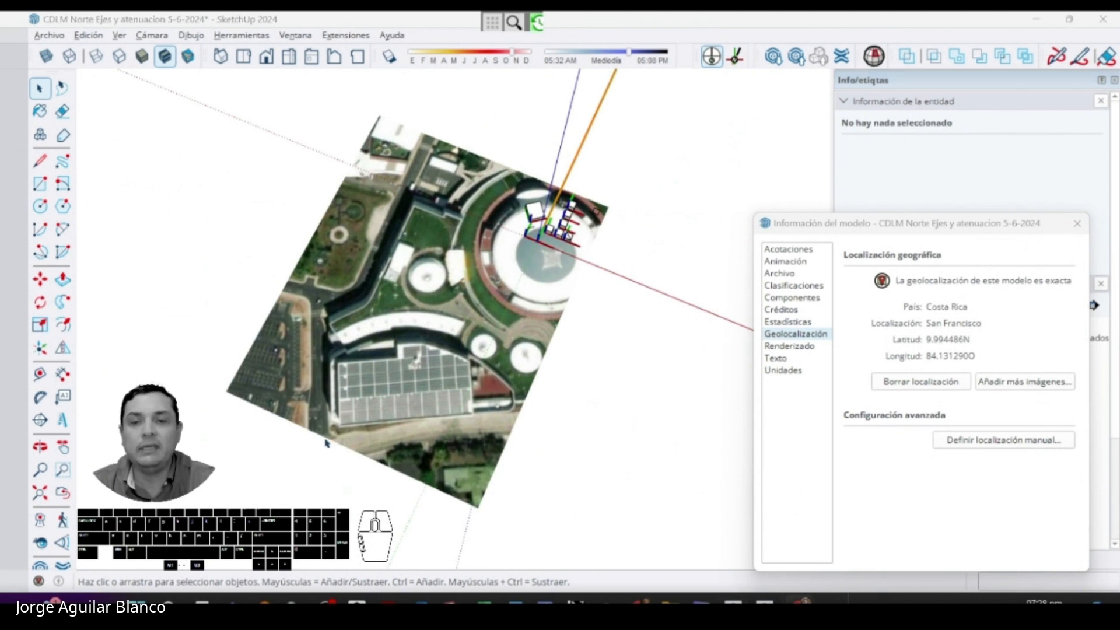
- Start placing the model axes and set their new origin at the street-side lower corner of the solar-panel roof in the imagery
{"action": "scroll", "coordinate": [387, 407], "scroll_direction": "up", "scroll_amount": 2}
{"action": "scroll", "coordinate": [387, 408], "scroll_direction": "up", "scroll_amount": 2}
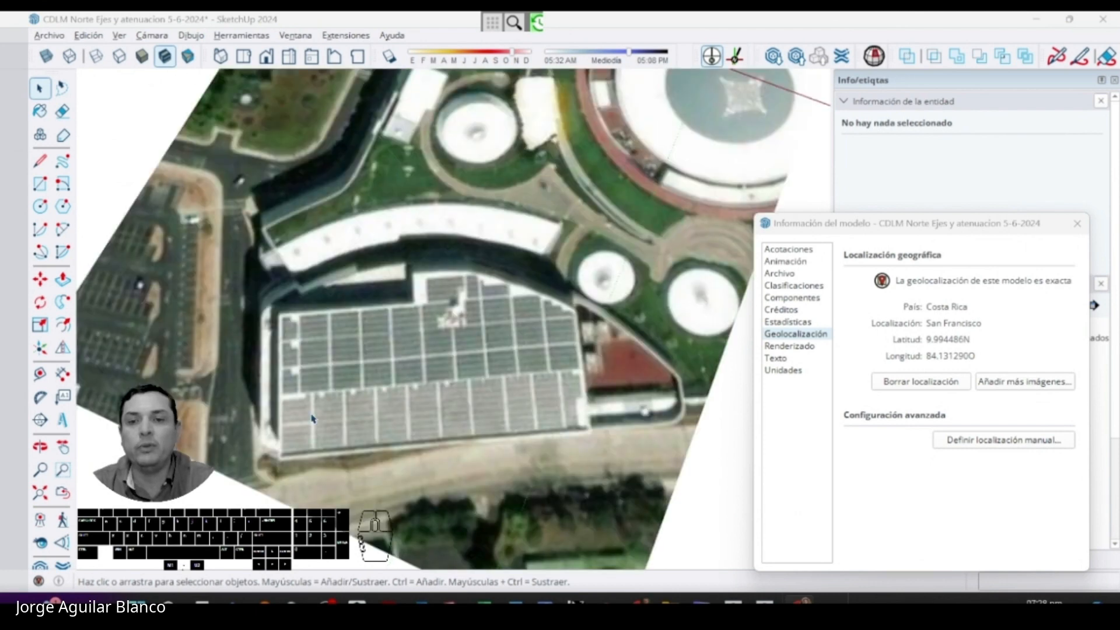
{"action": "scroll", "coordinate": [313, 419], "scroll_direction": "down", "scroll_amount": 3}
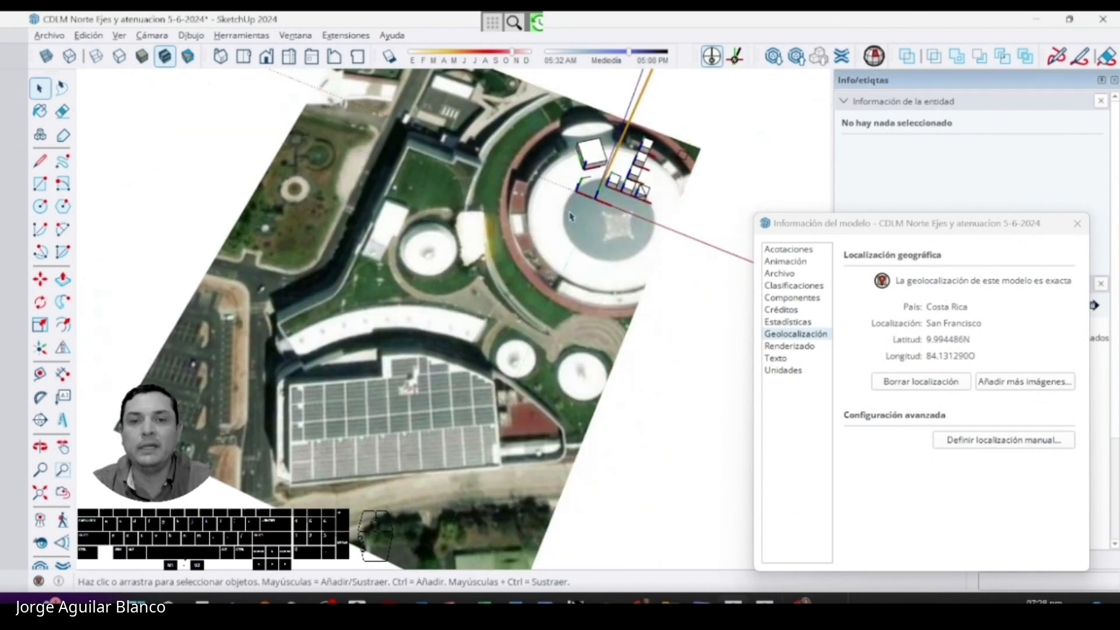
{"action": "left_click", "coordinate": [42, 348]}
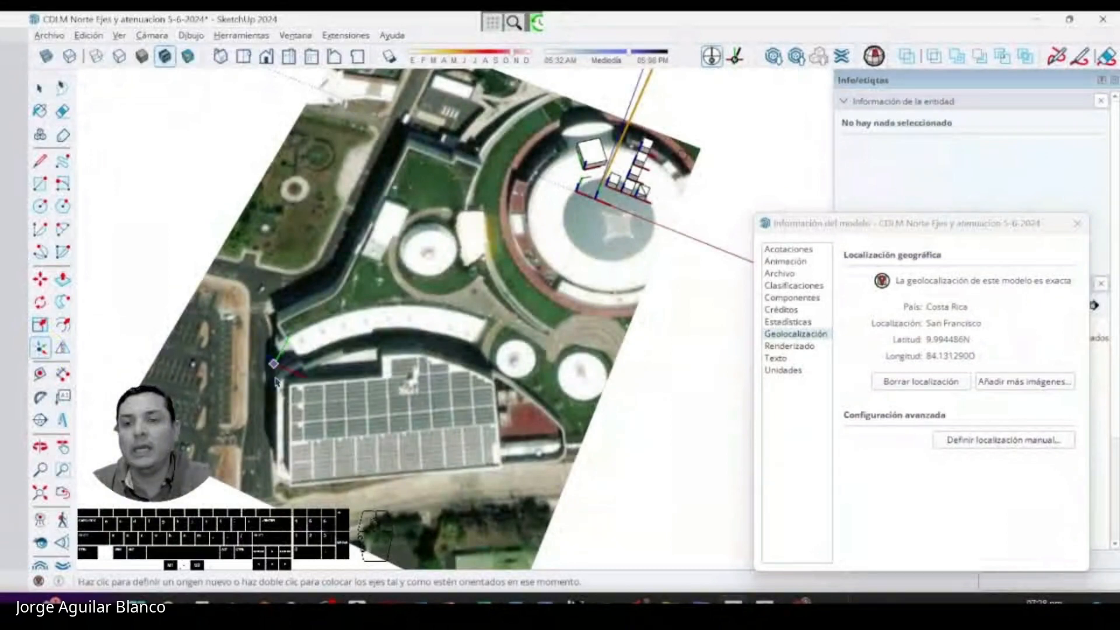
{"action": "scroll", "coordinate": [275, 382], "scroll_direction": "up", "scroll_amount": 3}
{"action": "scroll", "coordinate": [271, 435], "scroll_direction": "up", "scroll_amount": 2}
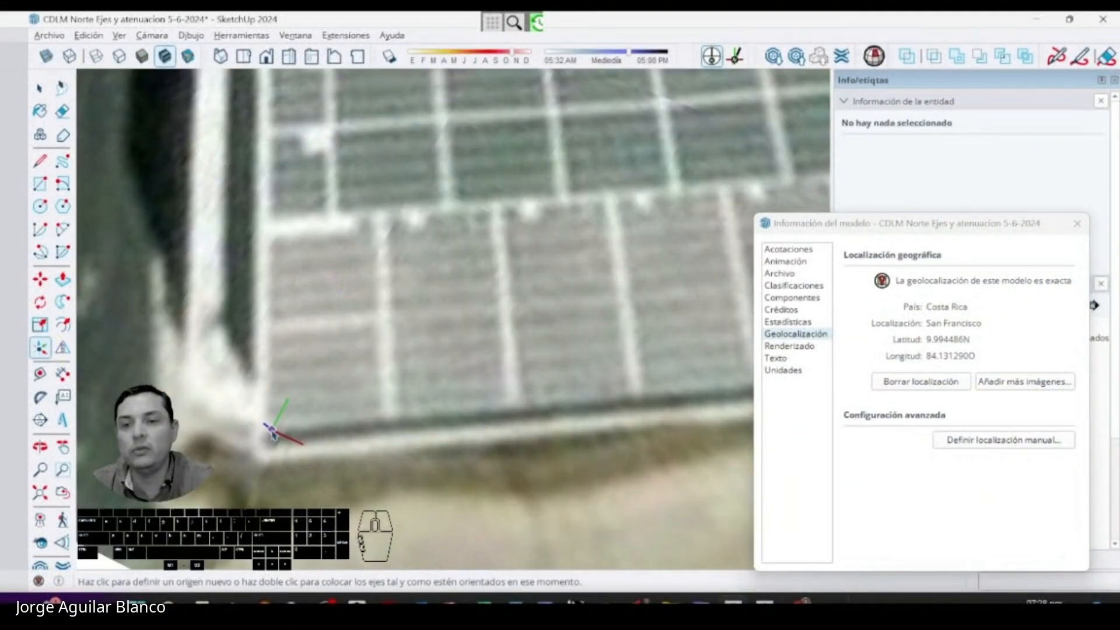
{"action": "left_click", "coordinate": [272, 432]}
- Align the red axis with the solar-panel roof's long lower edge and the green axis with its short side edge
{"action": "scroll", "coordinate": [311, 380], "scroll_direction": "down", "scroll_amount": 3}
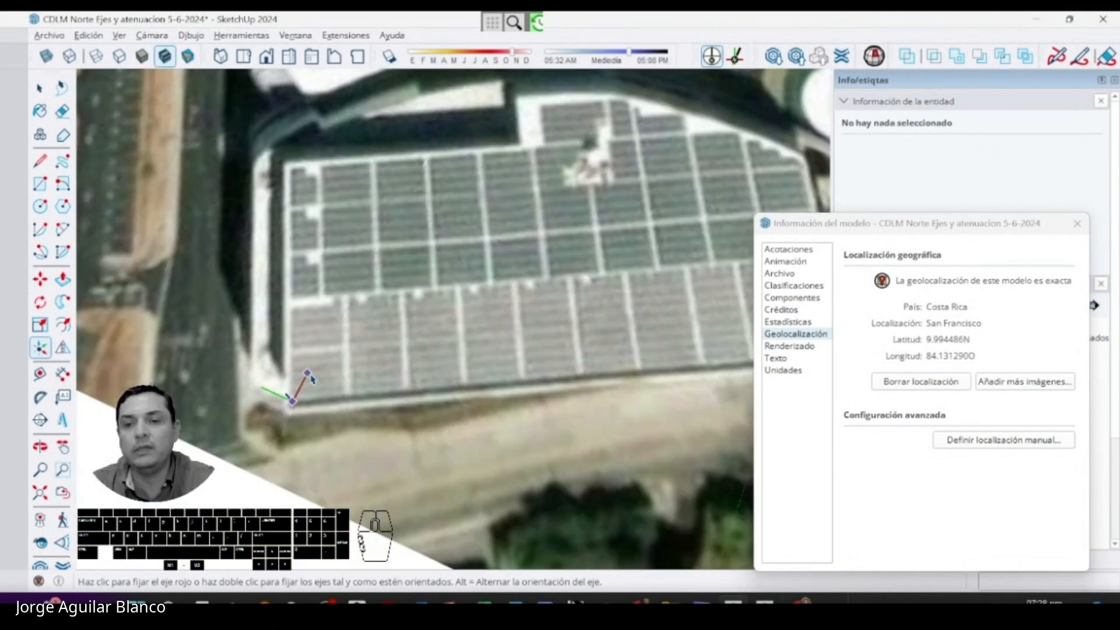
{"action": "scroll", "coordinate": [311, 379], "scroll_direction": "down", "scroll_amount": 3}
{"action": "scroll", "coordinate": [533, 373], "scroll_direction": "up", "scroll_amount": 3}
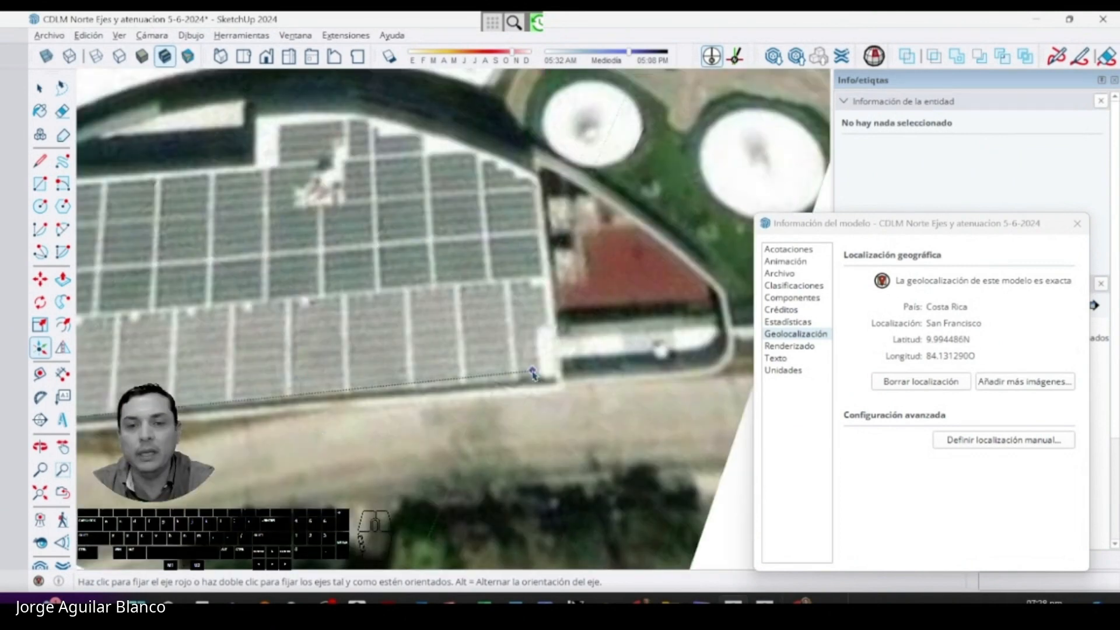
{"action": "left_click", "coordinate": [533, 373]}
{"action": "scroll", "coordinate": [425, 325], "scroll_direction": "down", "scroll_amount": 3}
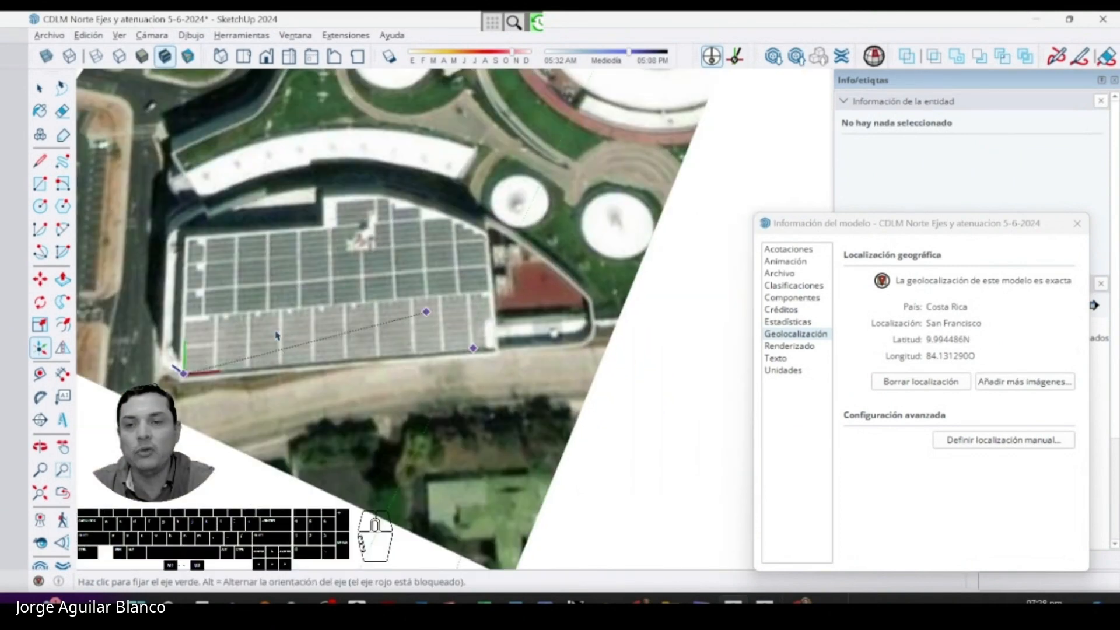
{"action": "scroll", "coordinate": [192, 339], "scroll_direction": "up", "scroll_amount": 3}
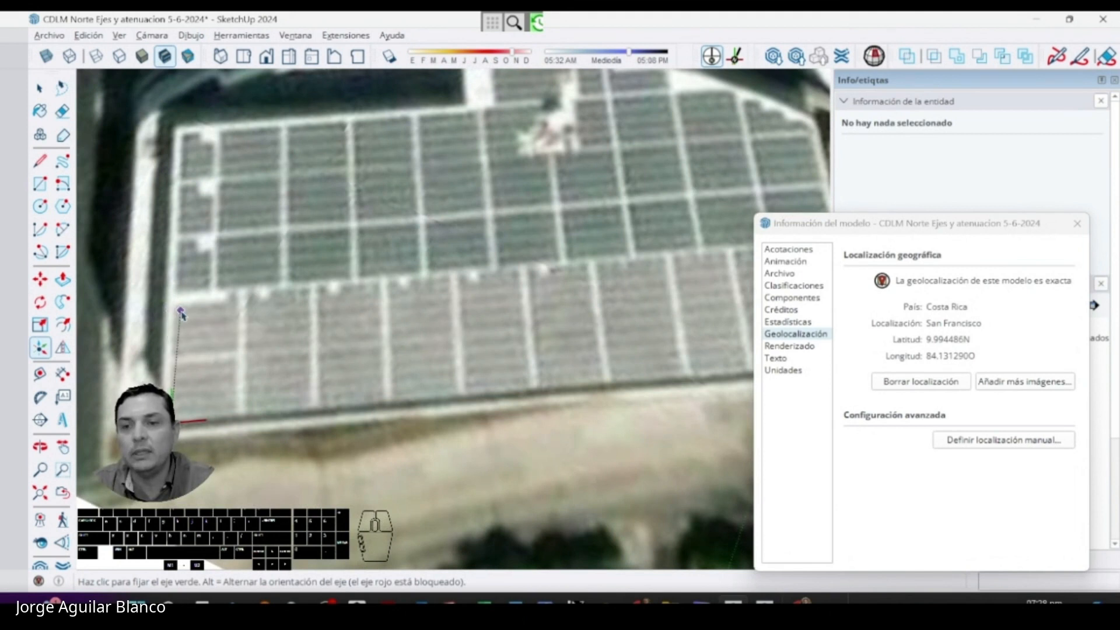
{"action": "left_click", "coordinate": [181, 316]}
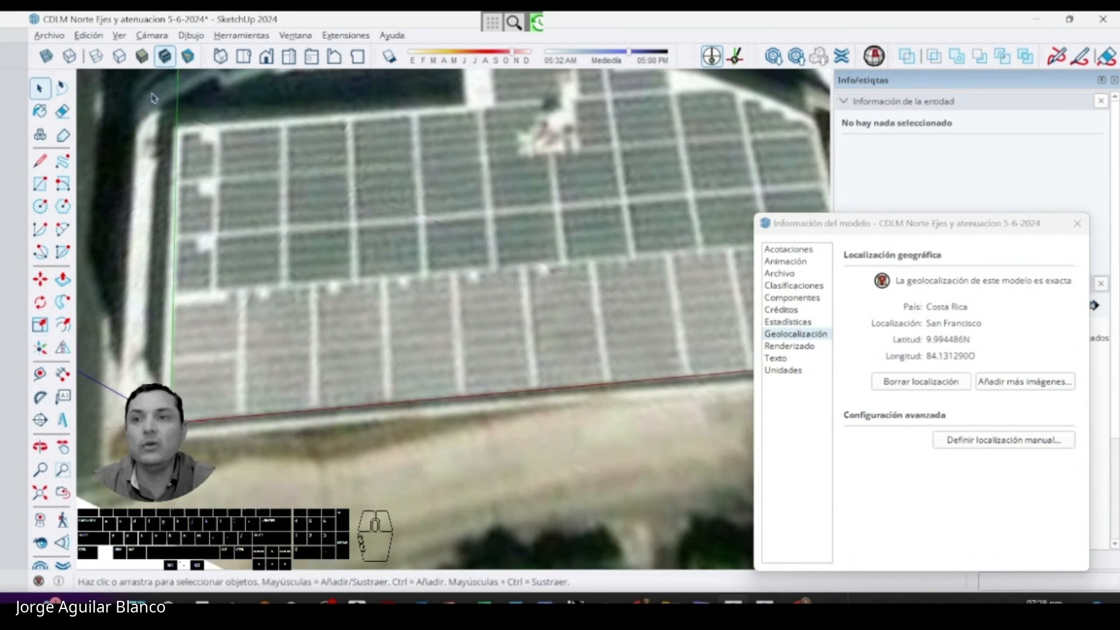
- Draw a closed four-sided face of about 73 m² at the new axes origin, with edges following the red and green axes
{"action": "left_click", "coordinate": [41, 161]}
{"action": "scroll", "coordinate": [276, 284], "scroll_direction": "down", "scroll_amount": 2}
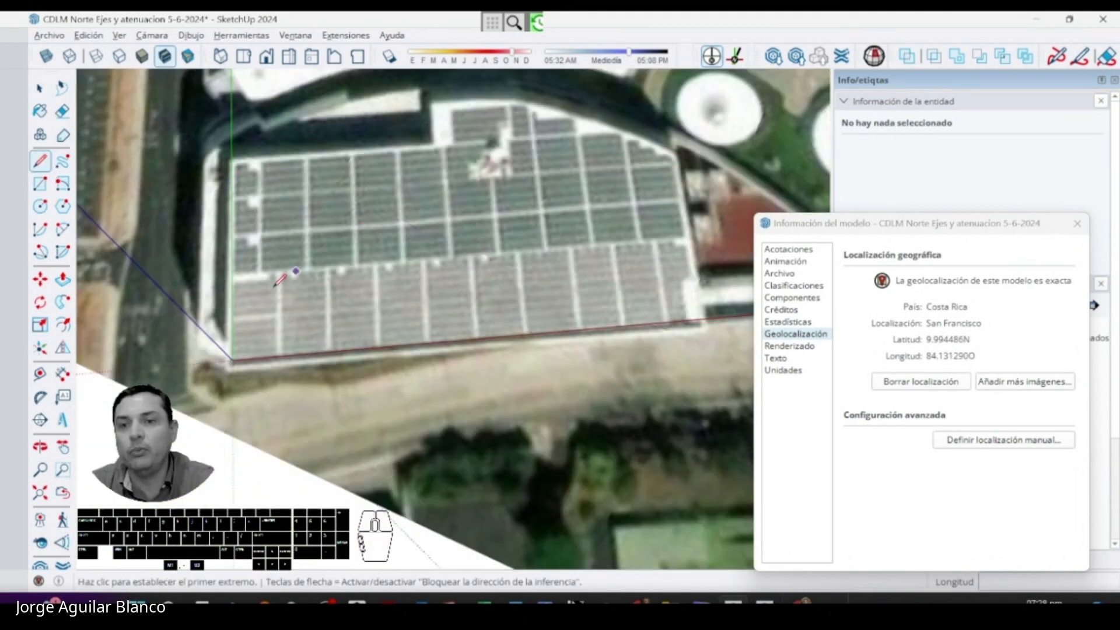
{"action": "scroll", "coordinate": [279, 282], "scroll_direction": "up", "scroll_amount": 2}
{"action": "left_click", "coordinate": [234, 320]}
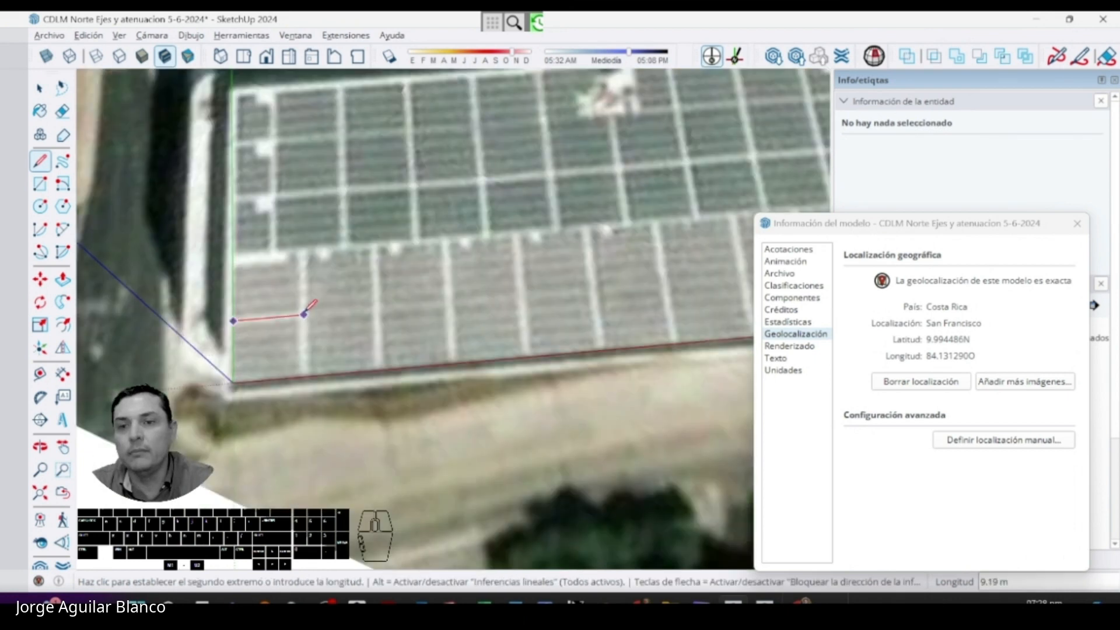
{"action": "left_click", "coordinate": [300, 315]}
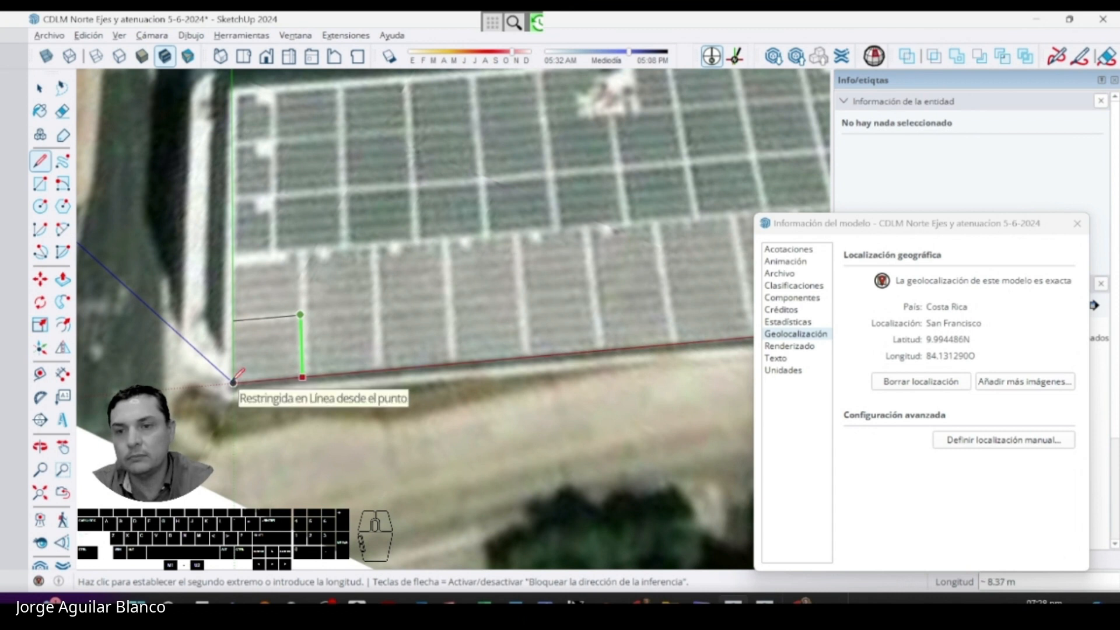
{"action": "left_click", "coordinate": [302, 377]}
{"action": "left_click", "coordinate": [233, 383]}
{"action": "left_click", "coordinate": [233, 320]}
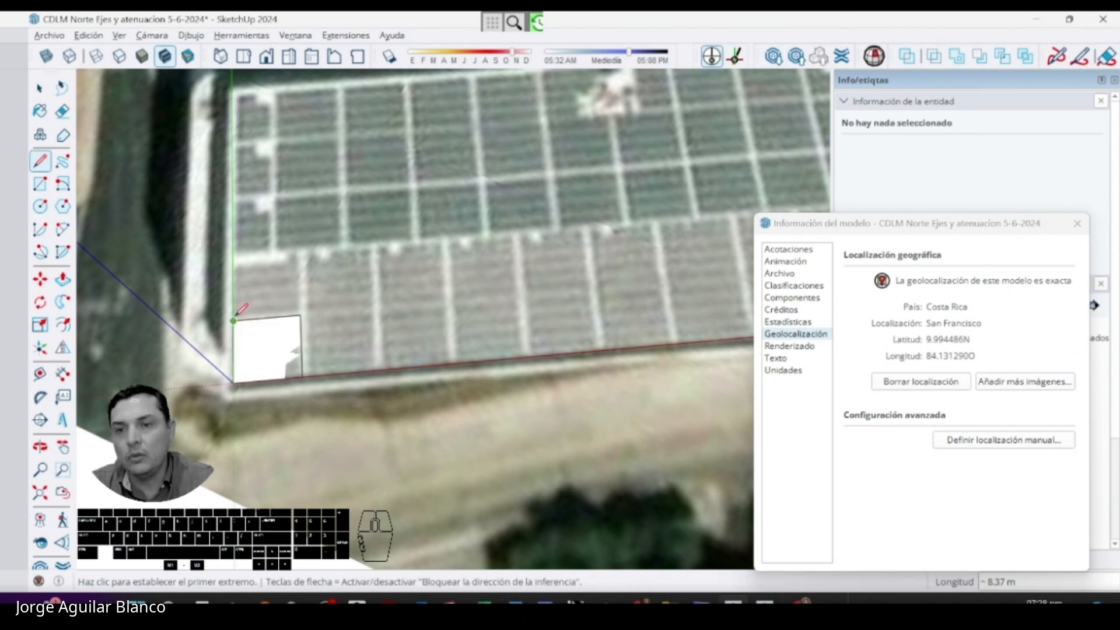
- Copy the face about 48 m along the red axis and divide the distance into 5 equally spaced copies
{"action": "key", "text": "space"}
{"action": "left_click", "coordinate": [275, 357]}
{"action": "key", "text": "m"}
{"action": "left_click", "coordinate": [275, 353]}
{"action": "key", "text": "ctrl"}
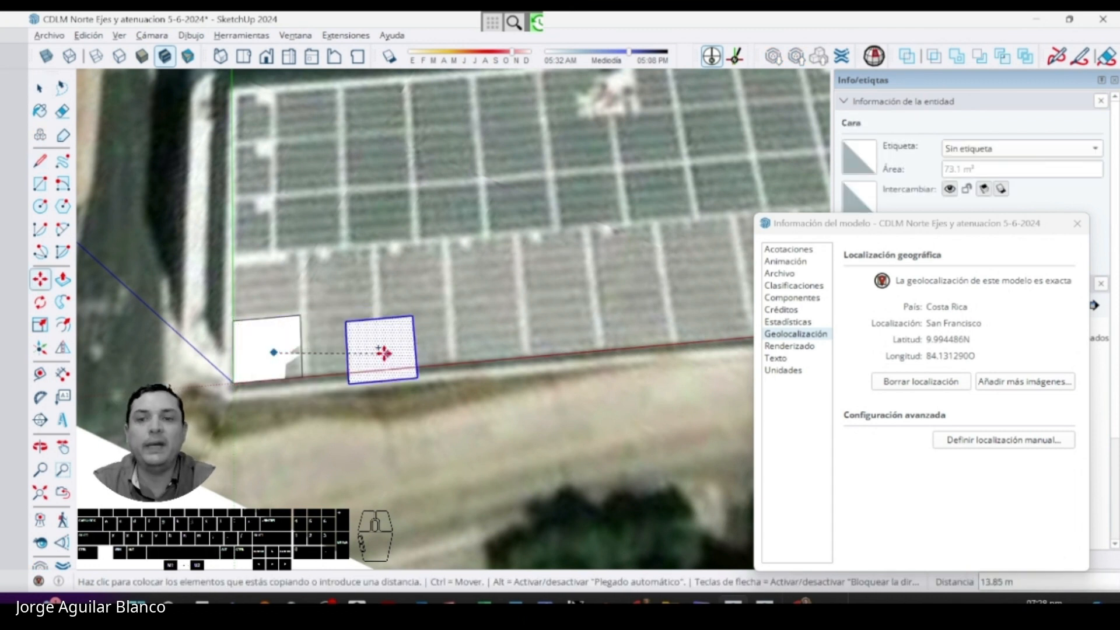
{"action": "scroll", "coordinate": [380, 353], "scroll_direction": "down", "scroll_amount": 2}
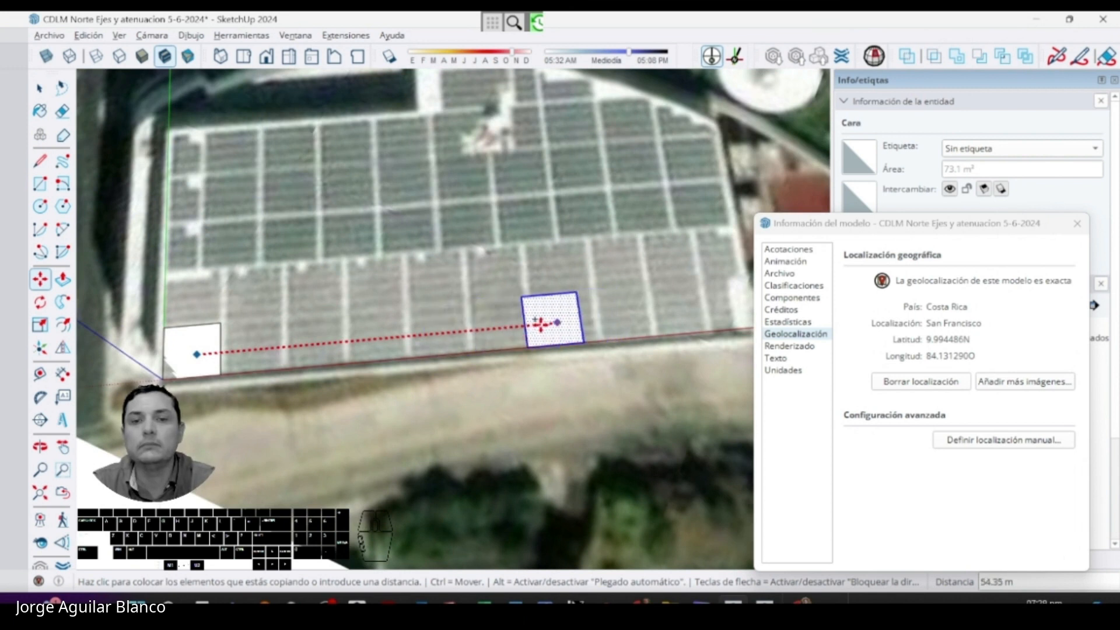
{"action": "left_click", "coordinate": [507, 349]}
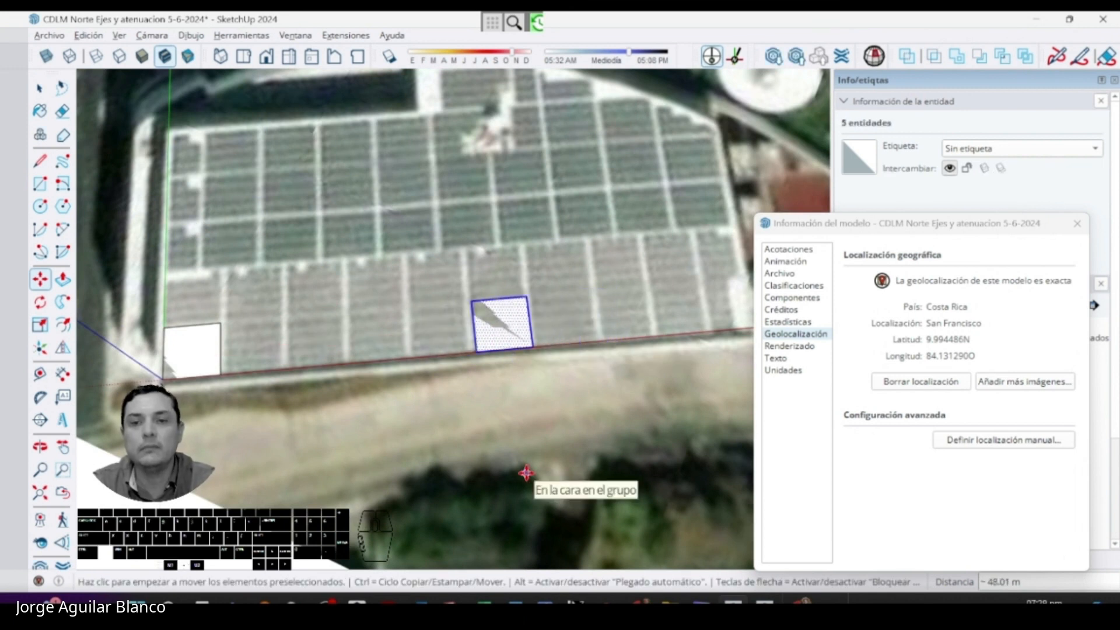
{"action": "type", "text": "/5"}
{"action": "key", "text": "Return"}
{"action": "key", "text": "space"}
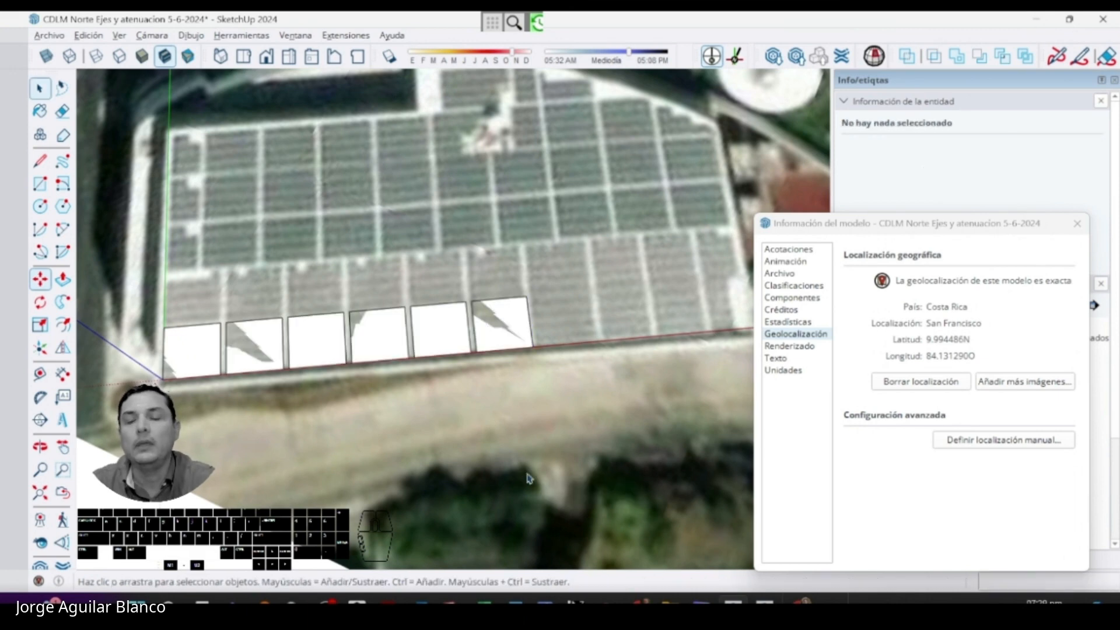
- View the row of faces on the roof from several angles and reset the model axes to their original position
{"action": "middle_click_drag", "start_coordinate": [513, 402], "coordinate": [375, 362]}
{"action": "scroll", "coordinate": [396, 289], "scroll_direction": "down", "scroll_amount": 3}
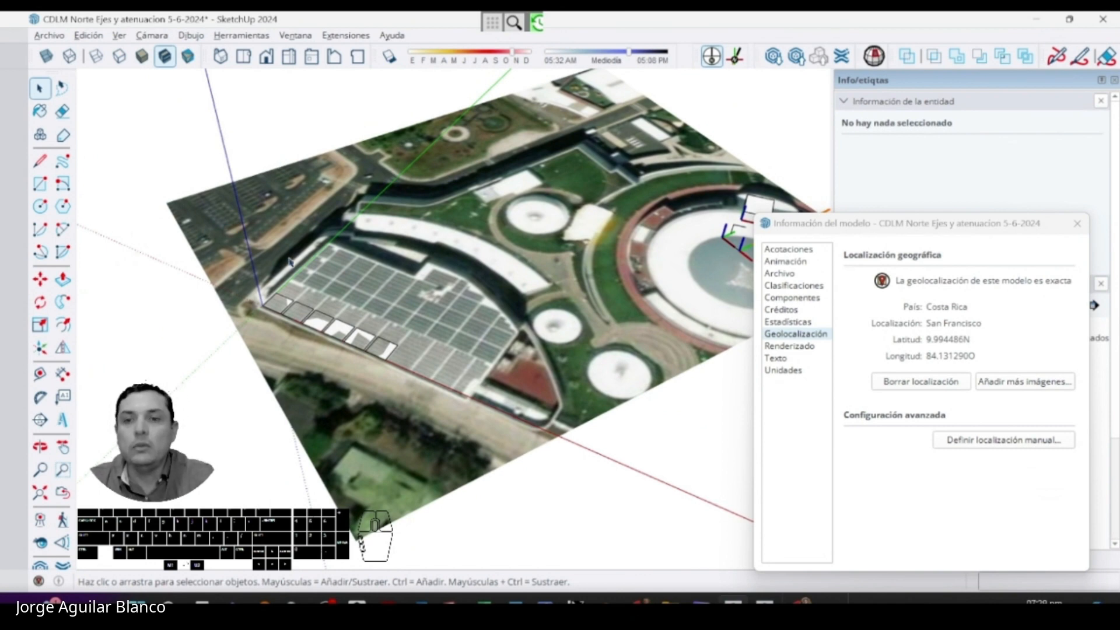
{"action": "middle_click_drag", "start_coordinate": [290, 262], "coordinate": [598, 282]}
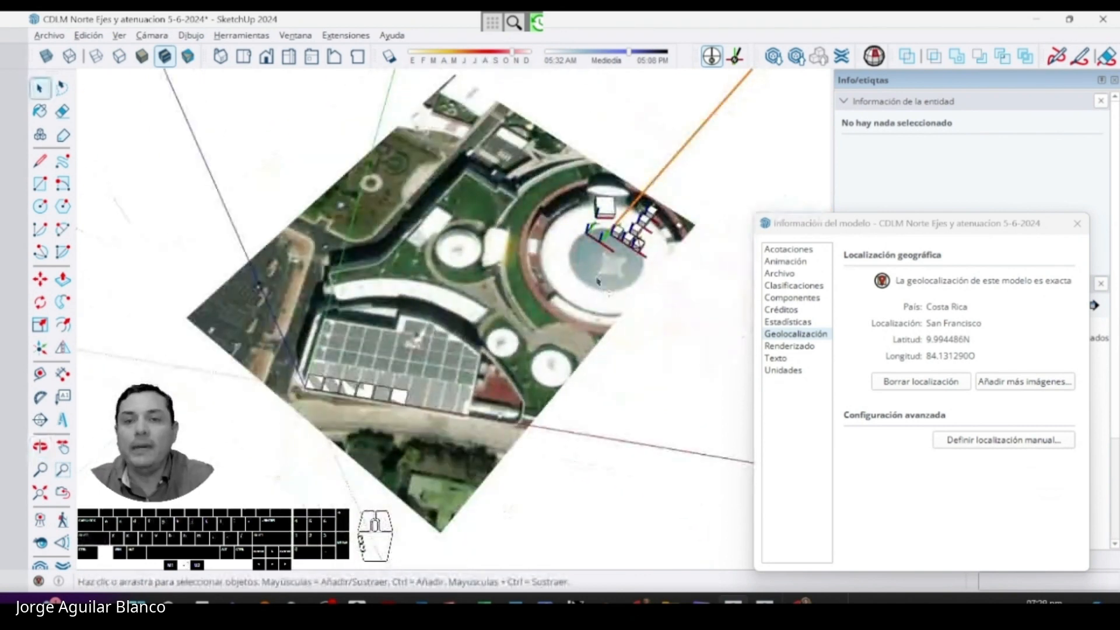
{"action": "scroll", "coordinate": [343, 342], "scroll_direction": "up", "scroll_amount": 3}
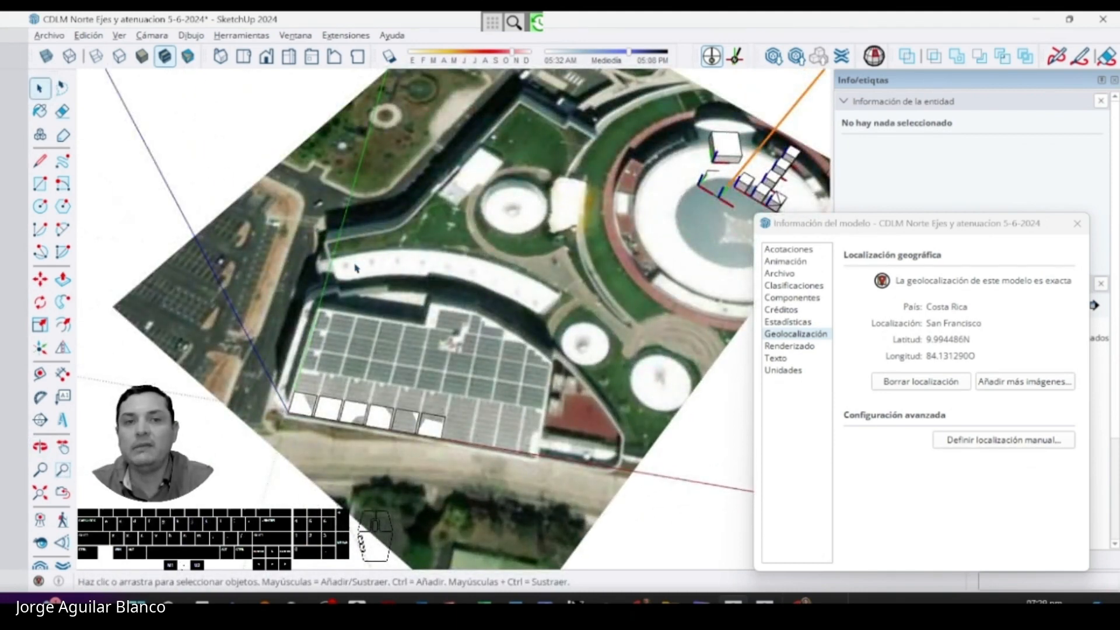
{"action": "scroll", "coordinate": [356, 267], "scroll_direction": "down", "scroll_amount": 2}
{"action": "middle_click_drag", "start_coordinate": [403, 256], "coordinate": [354, 322], "text": "shift"}
{"action": "right_click", "coordinate": [352, 121]}
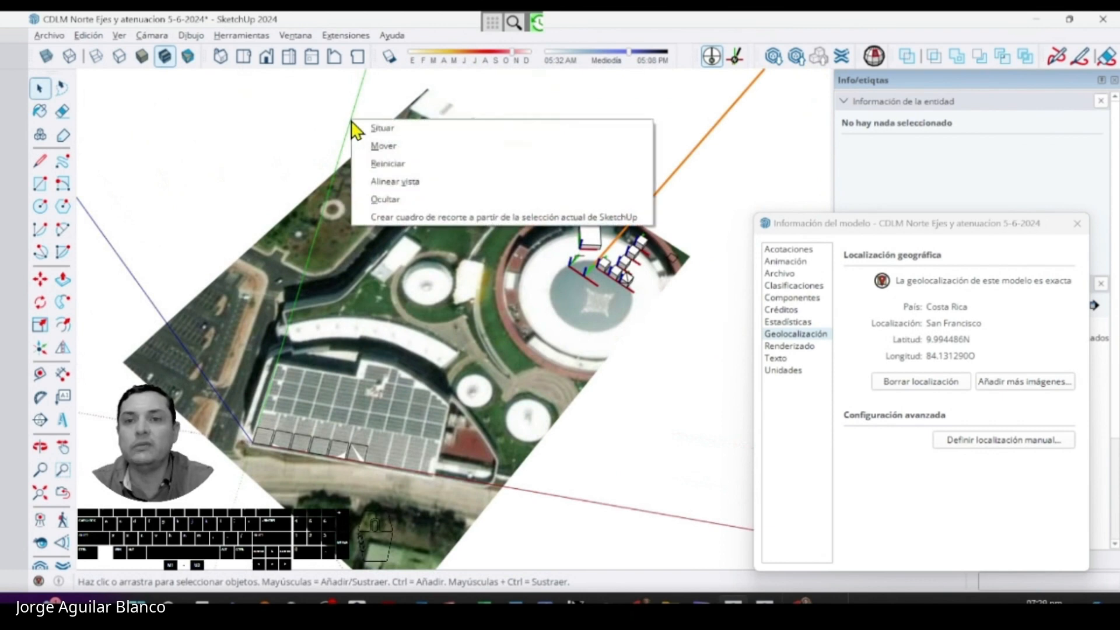
{"action": "left_click", "coordinate": [388, 165]}
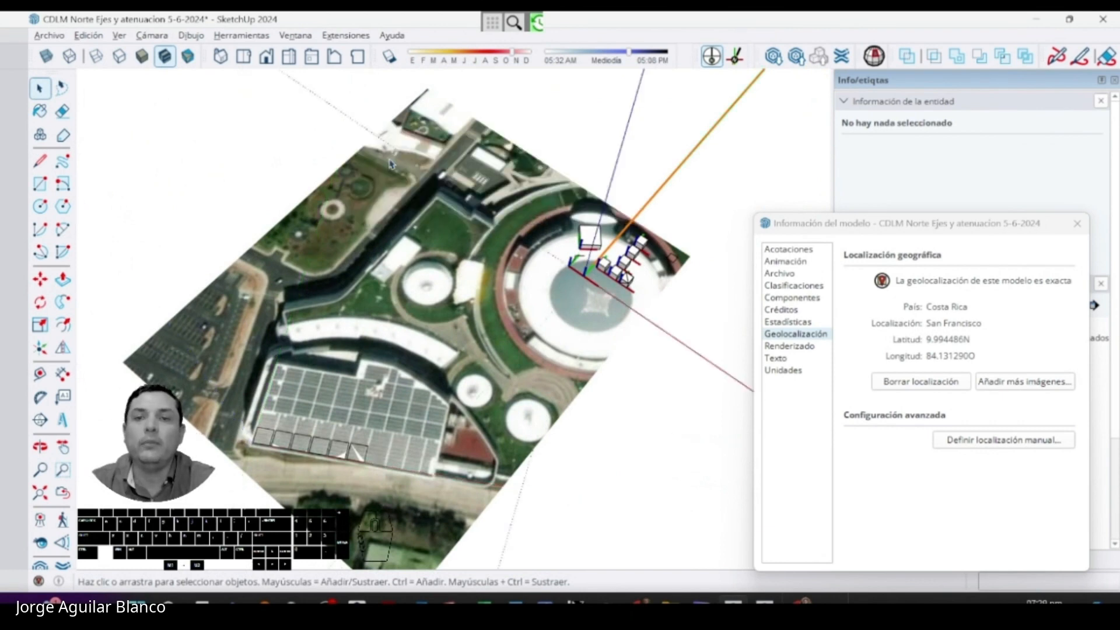
- Try to draw a line along the solar-panel rows above the copied faces with the axes reset
{"action": "scroll", "coordinate": [342, 423], "scroll_direction": "up", "scroll_amount": 4}
{"action": "middle_click_drag", "start_coordinate": [304, 467], "coordinate": [380, 388], "text": "shift"}
{"action": "key", "text": "l"}
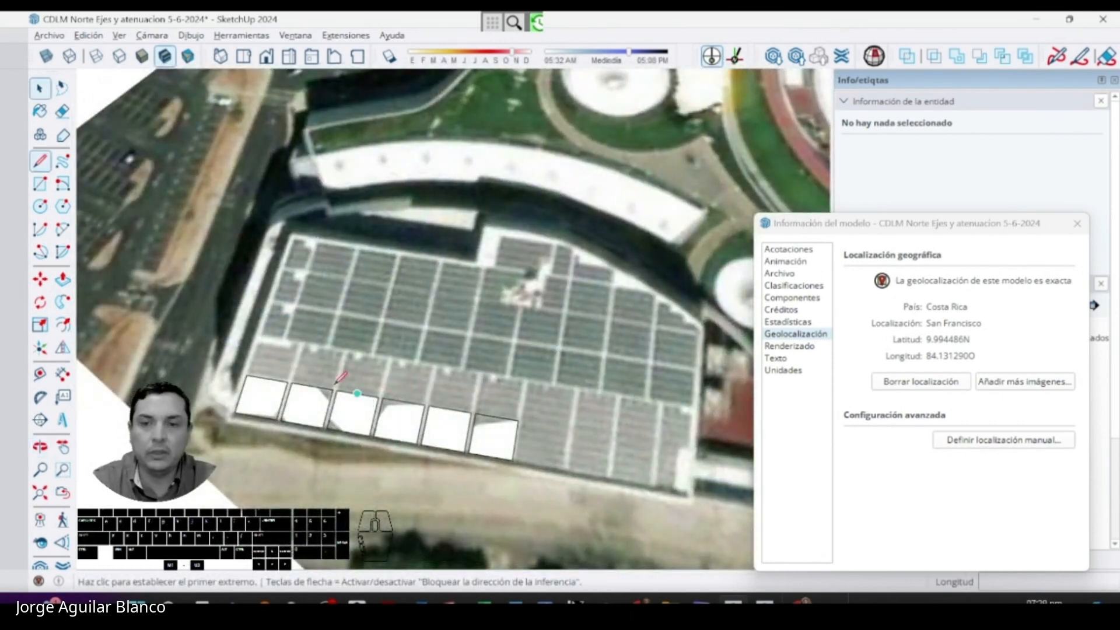
{"action": "scroll", "coordinate": [268, 336], "scroll_direction": "up", "scroll_amount": 2}
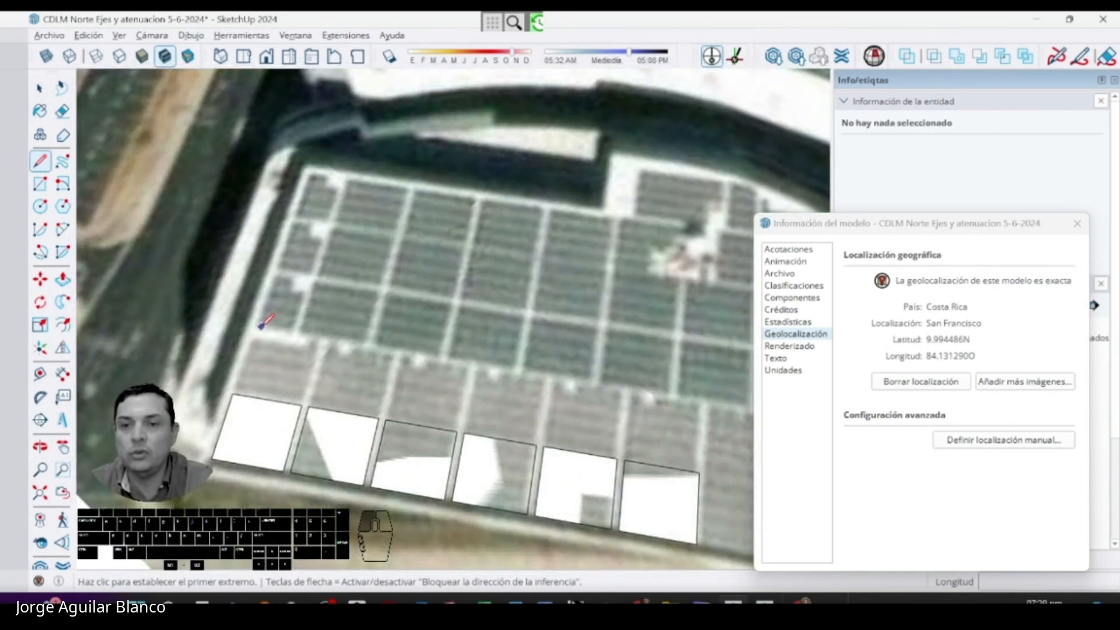
{"action": "left_click", "coordinate": [261, 326]}
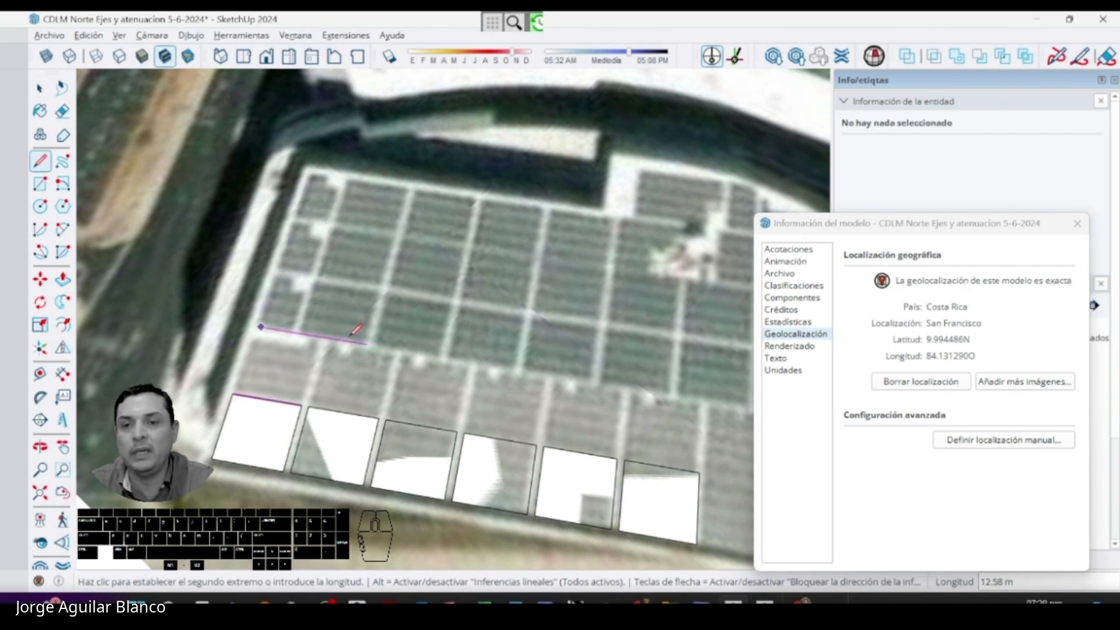
{"action": "scroll", "coordinate": [303, 323], "scroll_direction": "down", "scroll_amount": 3}
{"action": "key", "text": "space"}
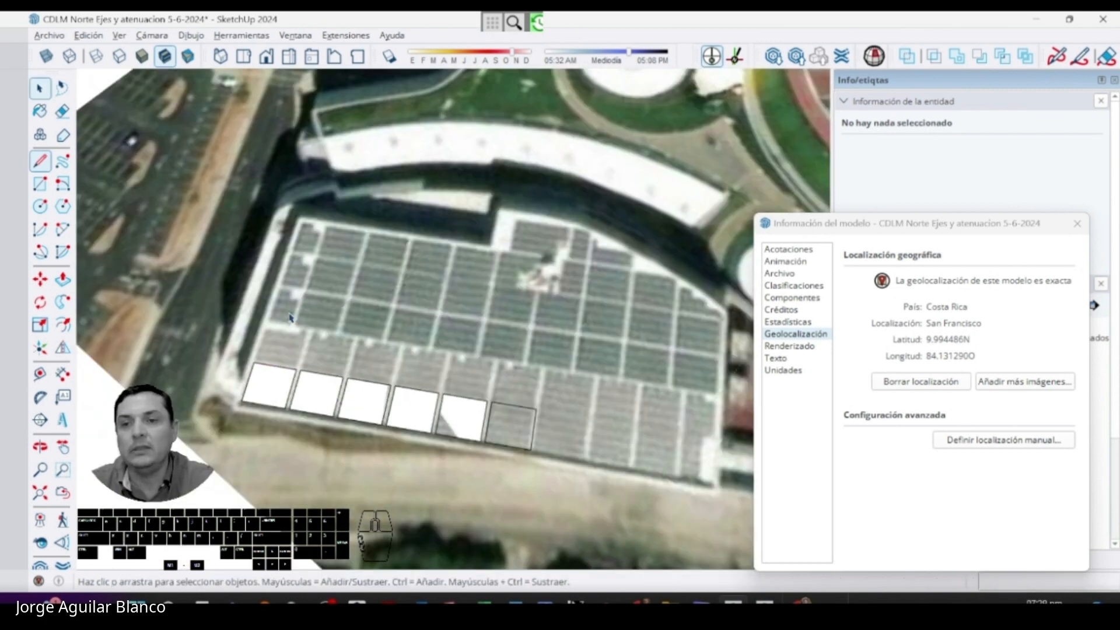
{"action": "middle_click_drag", "start_coordinate": [290, 317], "coordinate": [497, 407]}
{"action": "middle_click_drag", "start_coordinate": [485, 391], "coordinate": [497, 229]}
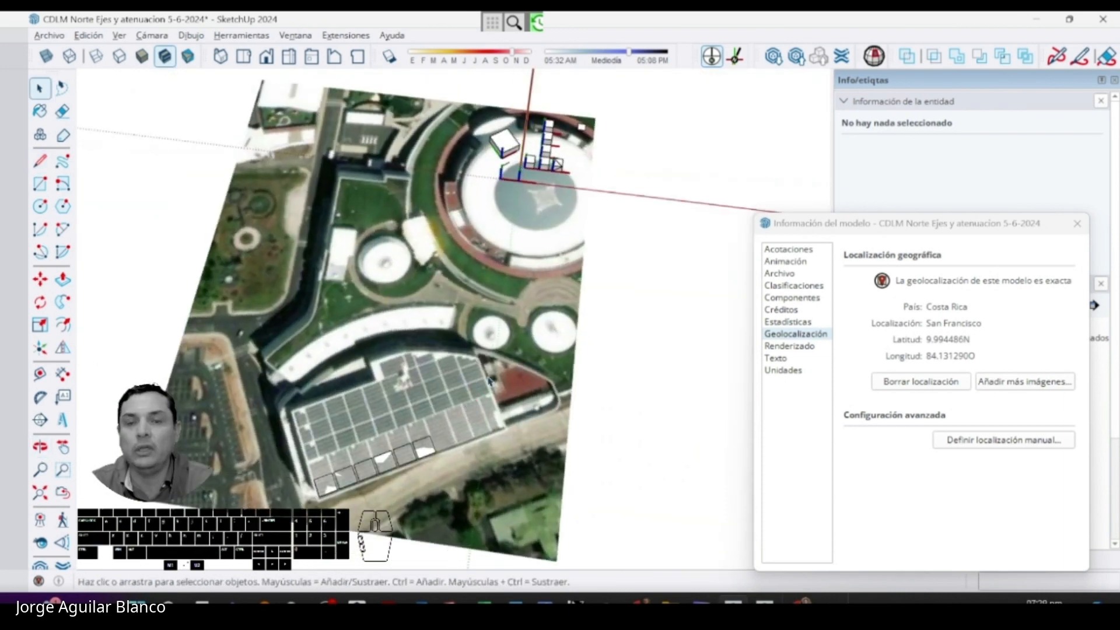
{"action": "scroll", "coordinate": [505, 215], "scroll_direction": "up", "scroll_amount": 6}
{"action": "middle_click_drag", "start_coordinate": [486, 358], "coordinate": [451, 303]}
{"action": "scroll", "coordinate": [444, 312], "scroll_direction": "down", "scroll_amount": 2}
{"action": "key", "text": "alt+Tab"}
{"action": "key", "text": "alt+Tab"}
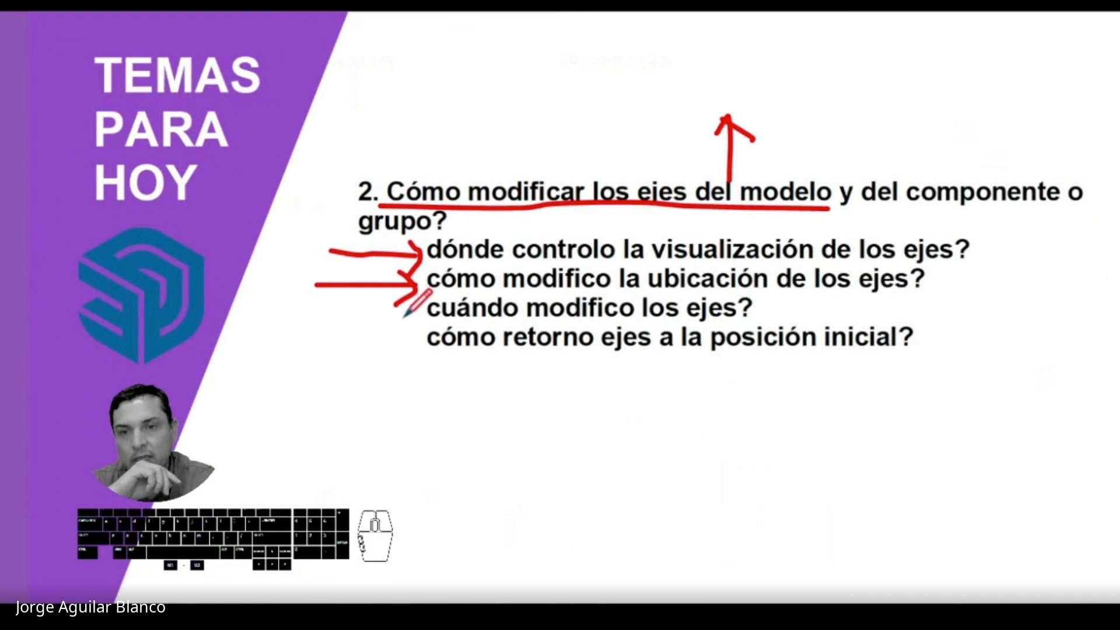
{"action": "left_click_drag", "start_coordinate": [334, 317], "coordinate": [324, 319]}
{"action": "mouse_move", "coordinate": [401, 301]}
{"action": "left_mouse_down"}
{"action": "mouse_move", "coordinate": [407, 327]}
{"action": "mouse_move", "coordinate": [394, 337]}
{"action": "mouse_move", "coordinate": [503, 353]}
{"action": "mouse_move", "coordinate": [910, 360]}
{"action": "left_mouse_up"}
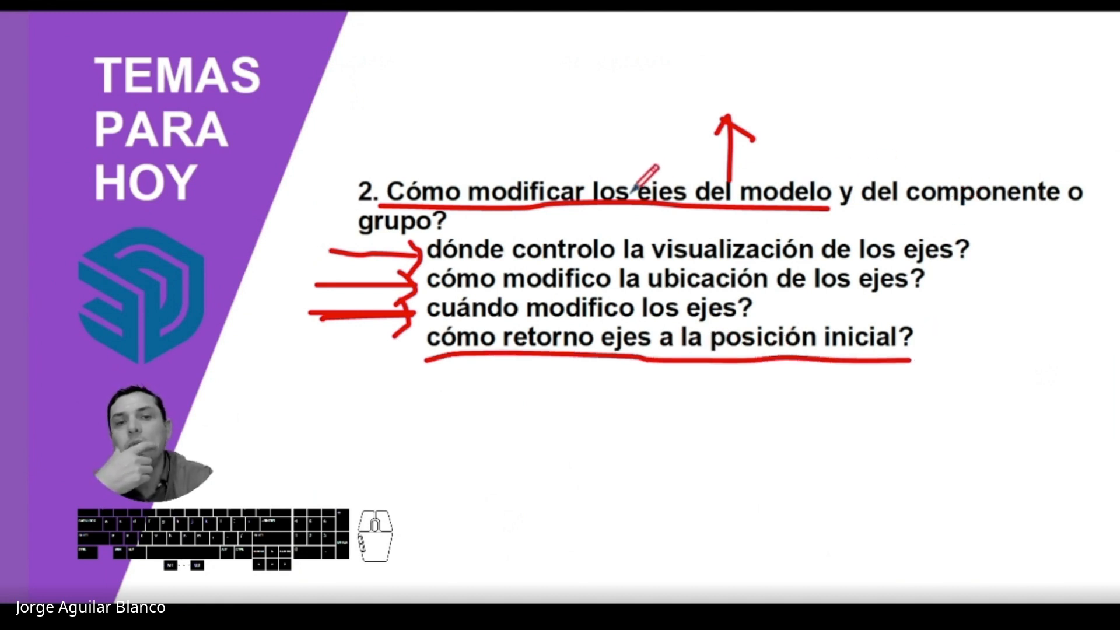
{"action": "left_click", "coordinate": [629, 168]}
{"action": "key", "text": "Right"}
{"action": "left_click_drag", "start_coordinate": [856, 211], "coordinate": [1016, 204]}
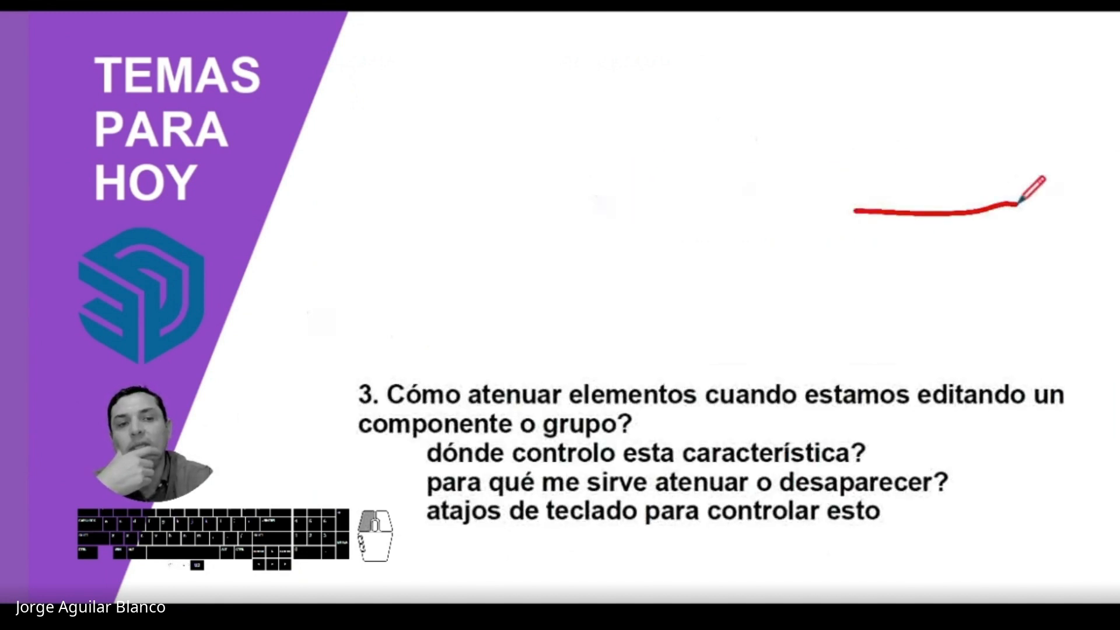
{"action": "key", "text": "Left"}
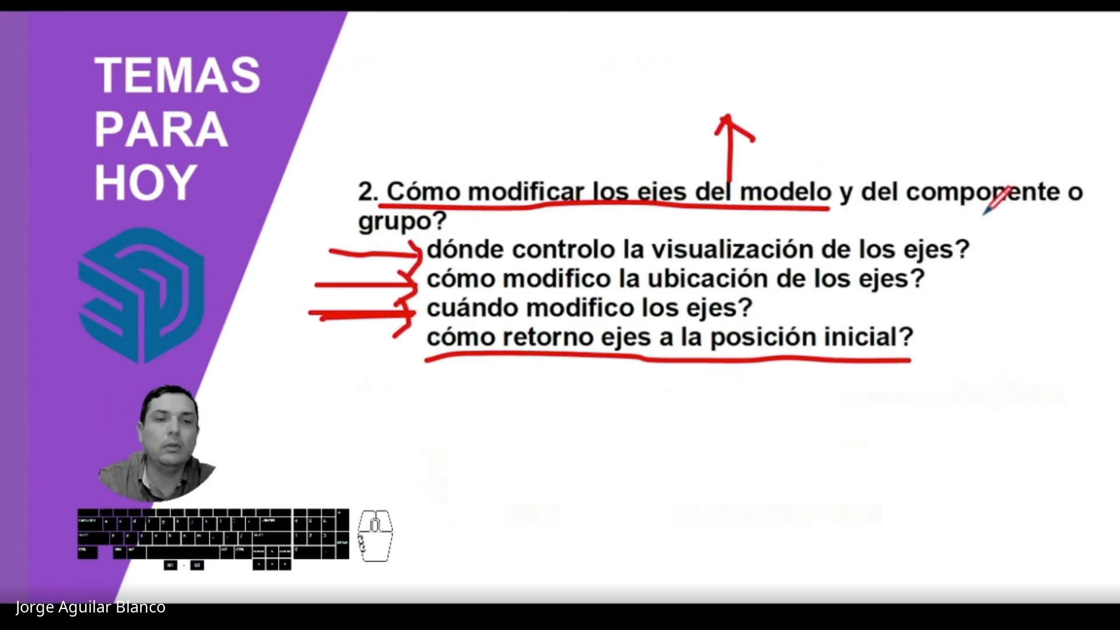
{"action": "left_click_drag", "start_coordinate": [893, 206], "coordinate": [1032, 208]}
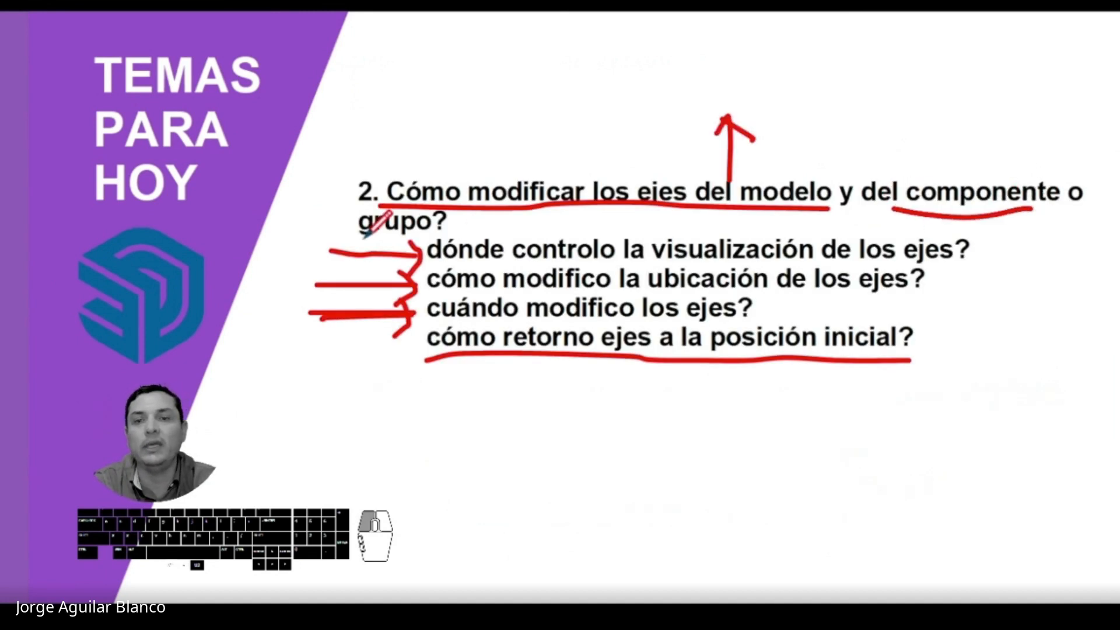
{"action": "left_click_drag", "start_coordinate": [357, 238], "coordinate": [439, 233]}
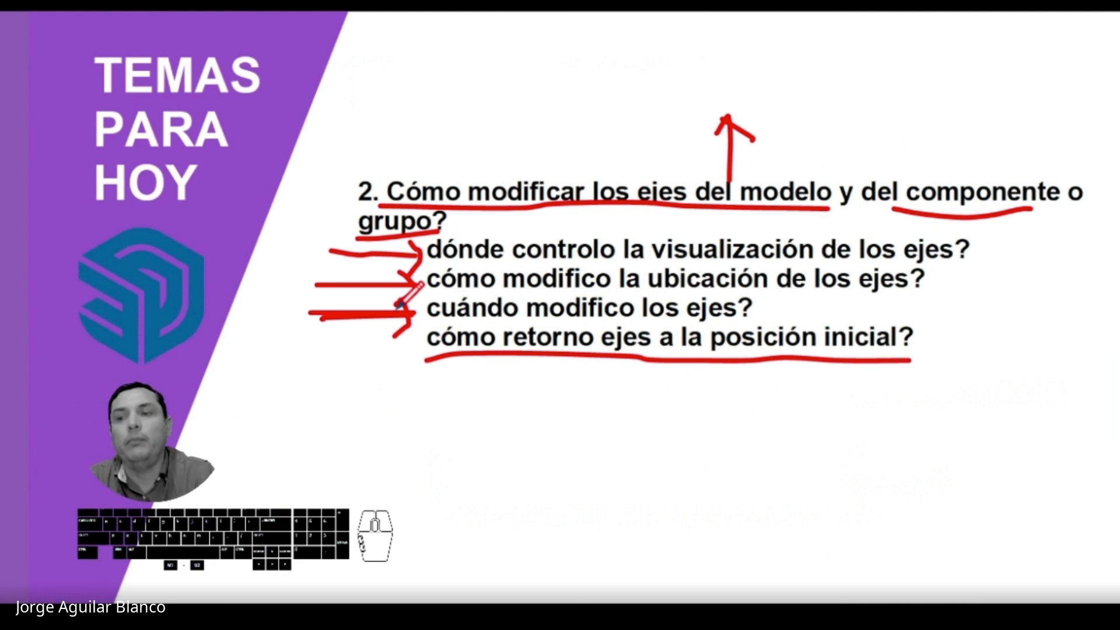
- Switch to SketchUp and hide the geolocated aerial image group beneath the cubes
{"action": "key", "text": "alt+Tab"}
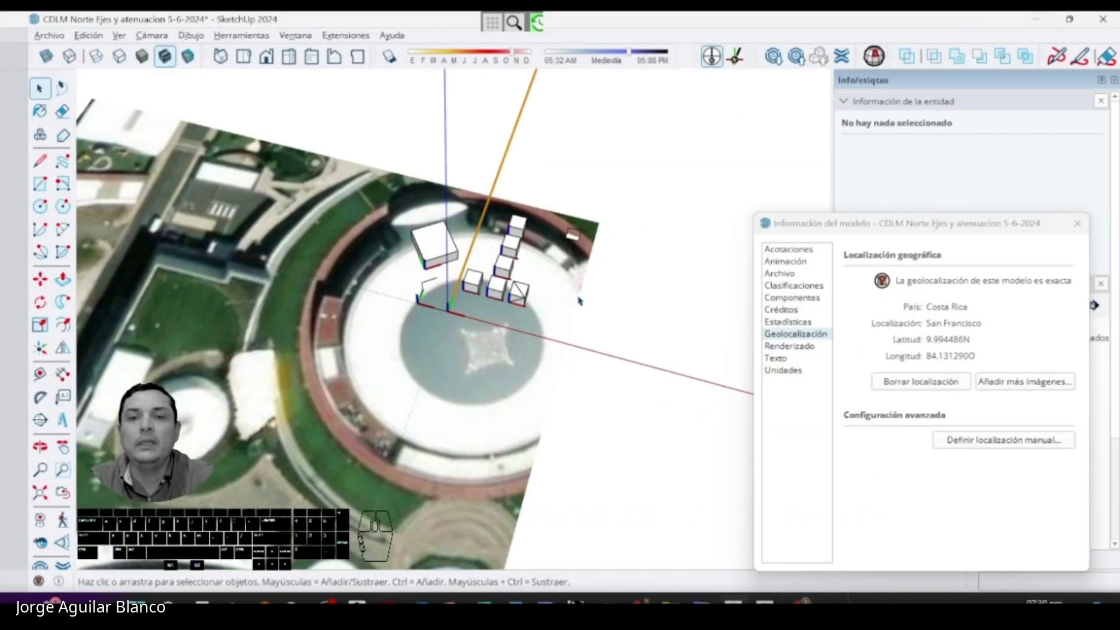
{"action": "left_click", "coordinate": [495, 441]}
{"action": "right_click", "coordinate": [495, 442]}
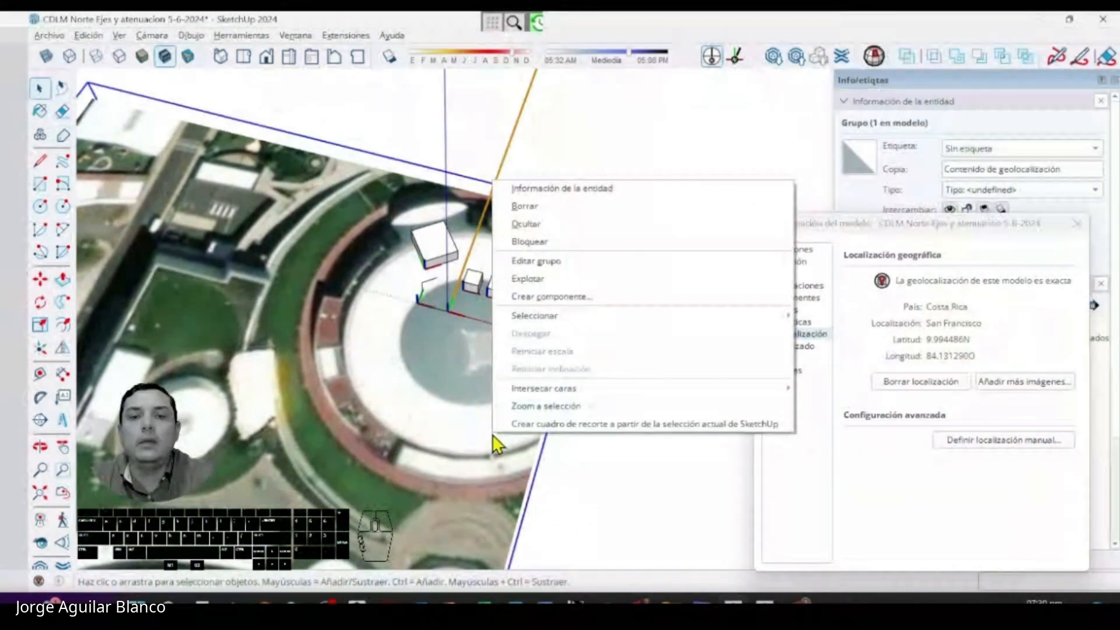
{"action": "left_click", "coordinate": [543, 228]}
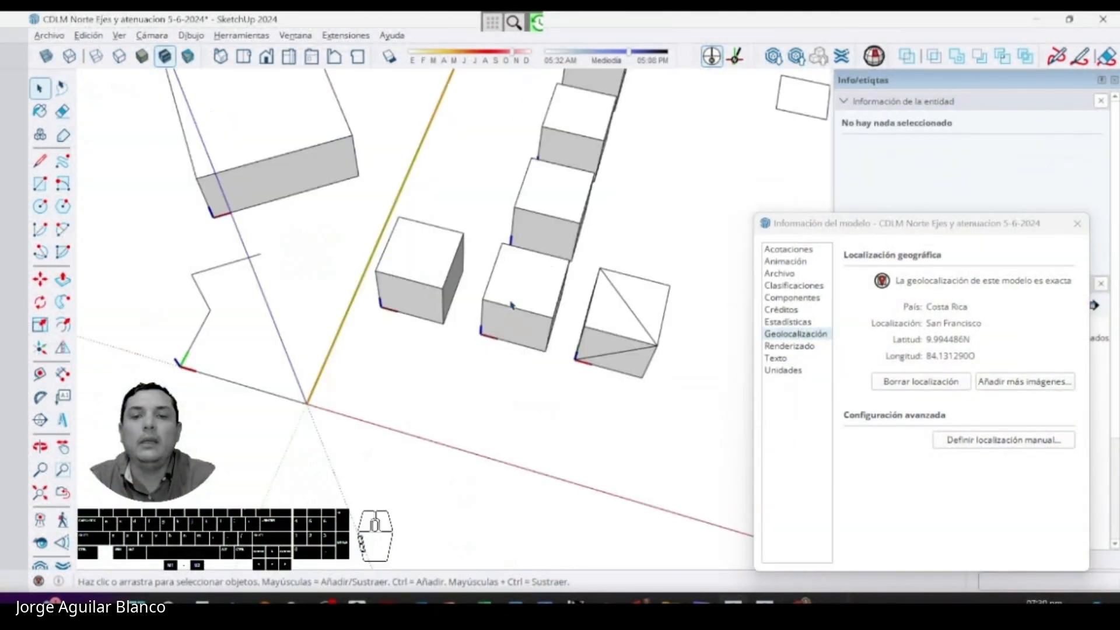
- Select the group cube beside the row of component cubes and close the model information window
{"action": "scroll", "coordinate": [521, 354], "scroll_direction": "up", "scroll_amount": 6}
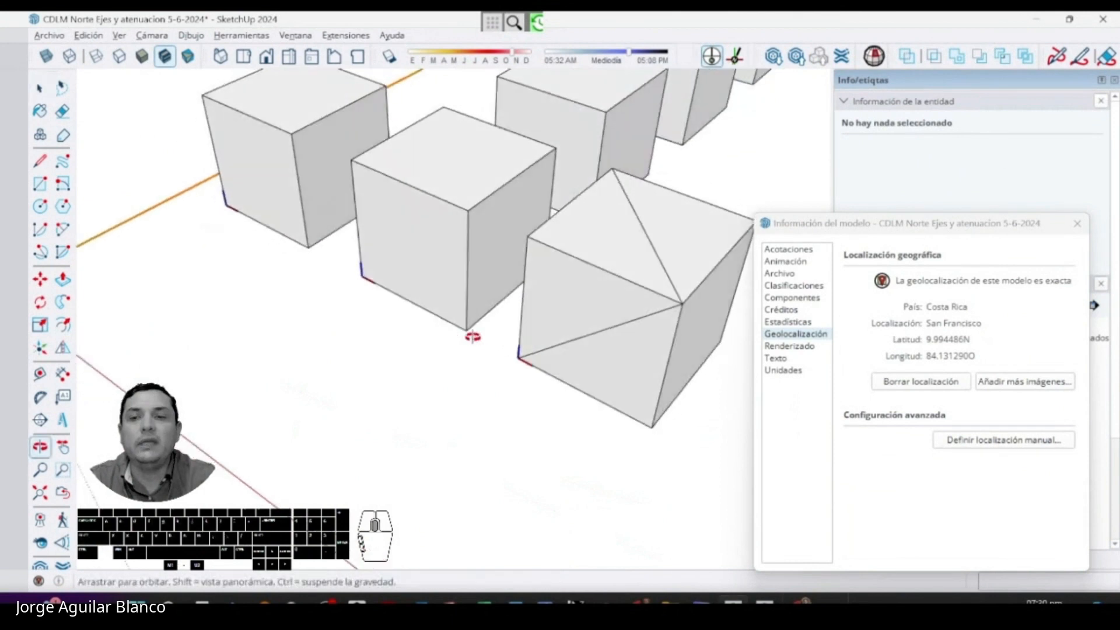
{"action": "scroll", "coordinate": [493, 303], "scroll_direction": "down", "scroll_amount": 3}
{"action": "middle_click_drag", "start_coordinate": [490, 303], "coordinate": [347, 334]}
{"action": "left_click", "coordinate": [346, 334]}
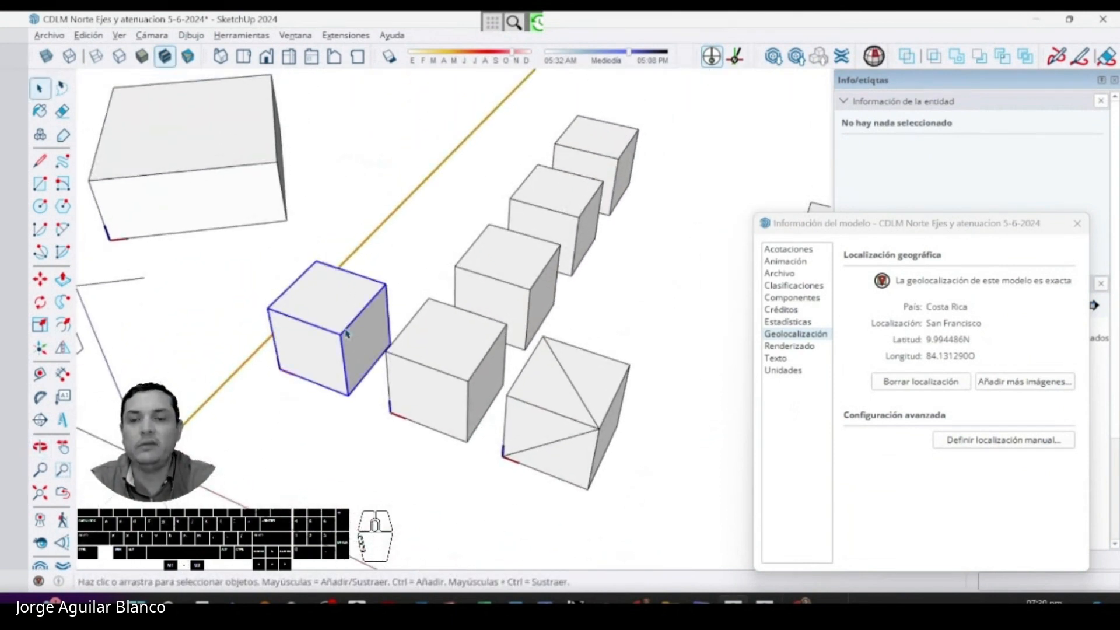
{"action": "left_click", "coordinate": [1078, 224]}
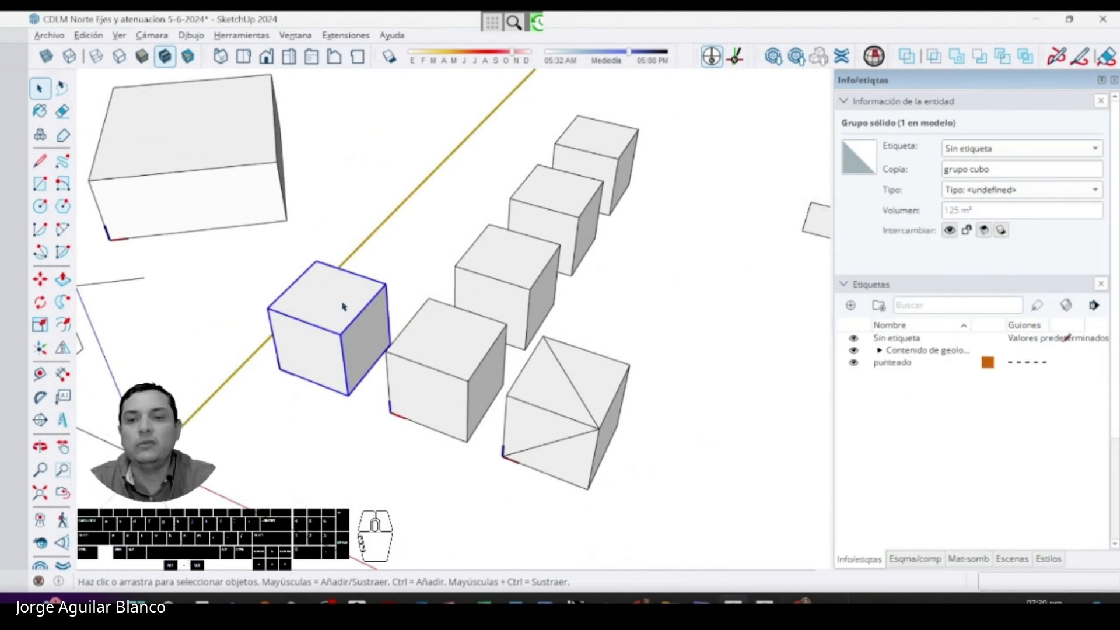
- Examine the axes of the front component cube and of the unique cube by opening each one for editing
{"action": "left_click", "coordinate": [432, 382]}
{"action": "double_click", "coordinate": [438, 375]}
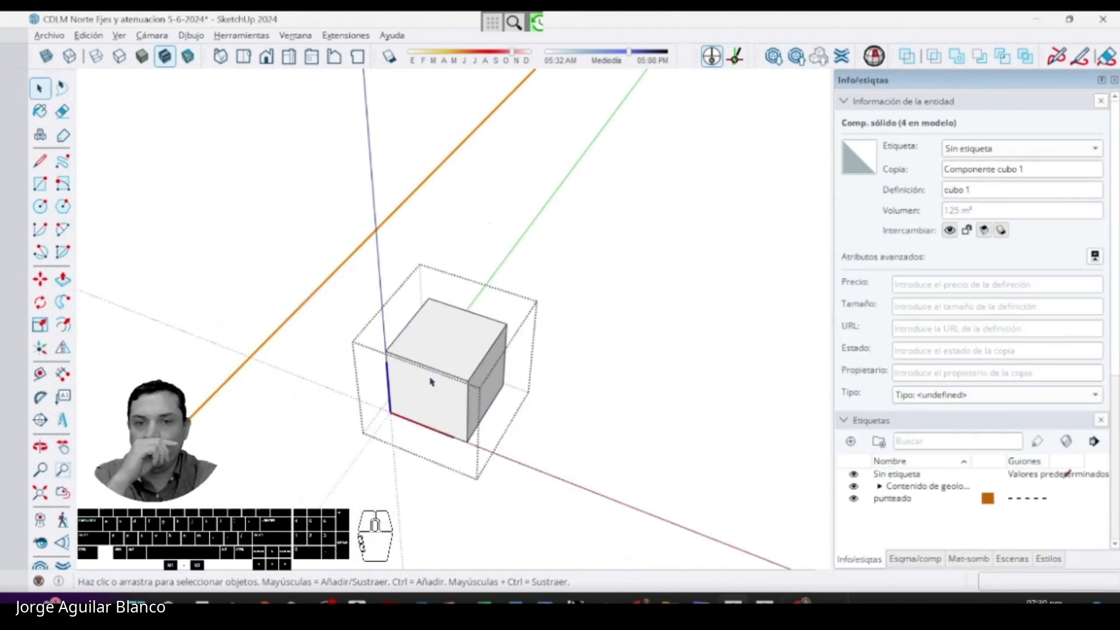
{"action": "left_click", "coordinate": [573, 266]}
{"action": "left_click", "coordinate": [552, 418]}
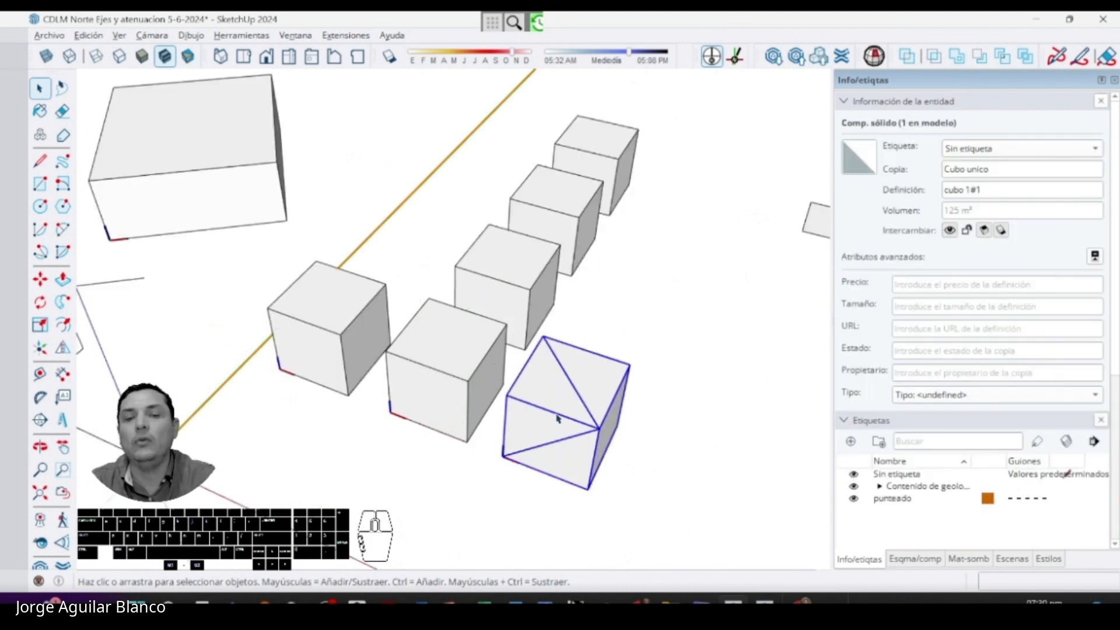
{"action": "double_click", "coordinate": [558, 418]}
{"action": "left_click", "coordinate": [634, 304]}
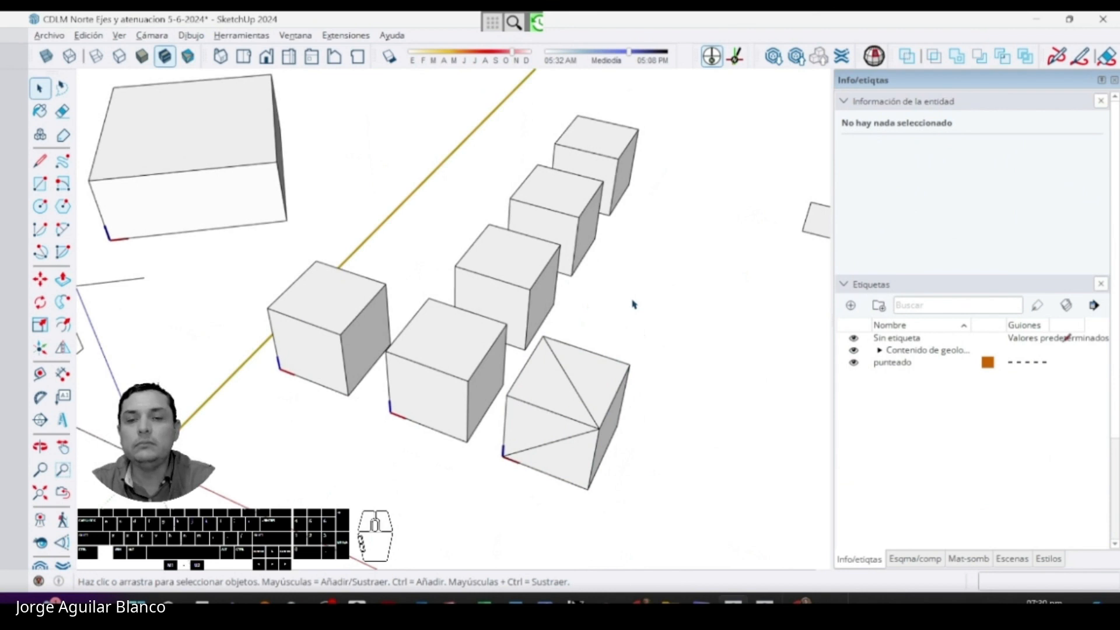
{"action": "double_click", "coordinate": [344, 339]}
{"action": "middle_click_drag", "start_coordinate": [329, 373], "coordinate": [385, 365]}
{"action": "scroll", "coordinate": [397, 350], "scroll_direction": "up", "scroll_amount": 5}
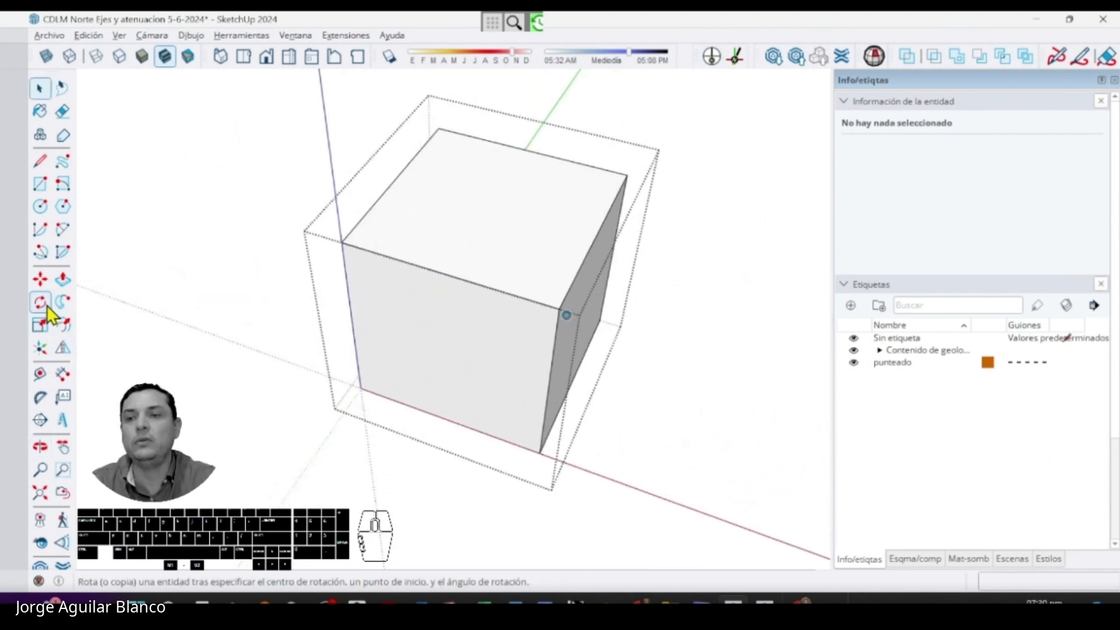
{"action": "left_click", "coordinate": [40, 348]}
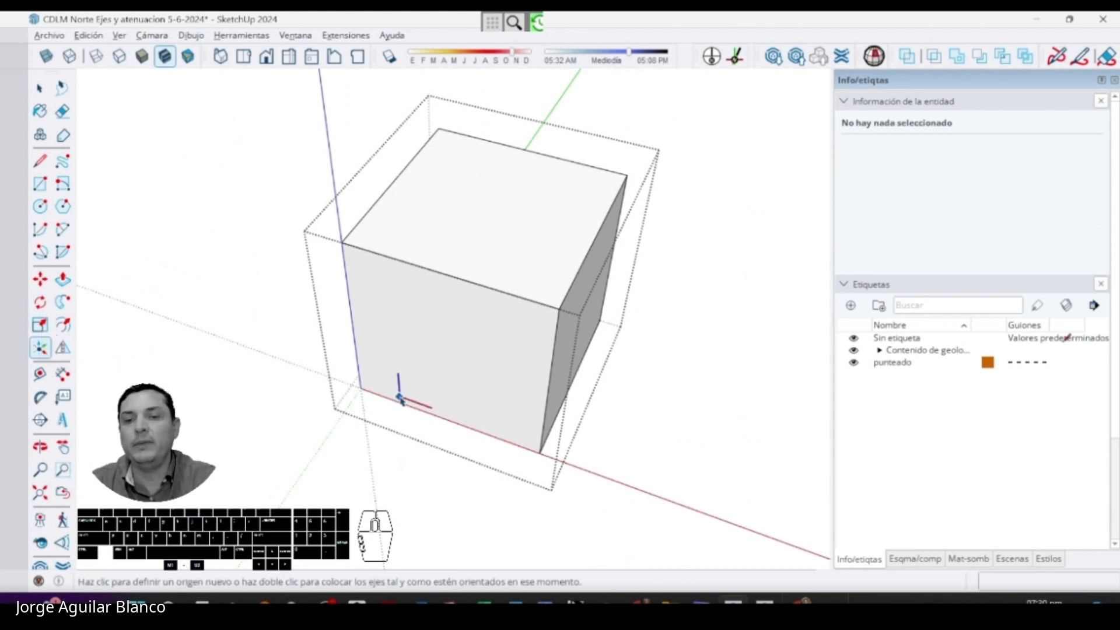
{"action": "left_click", "coordinate": [474, 430]}
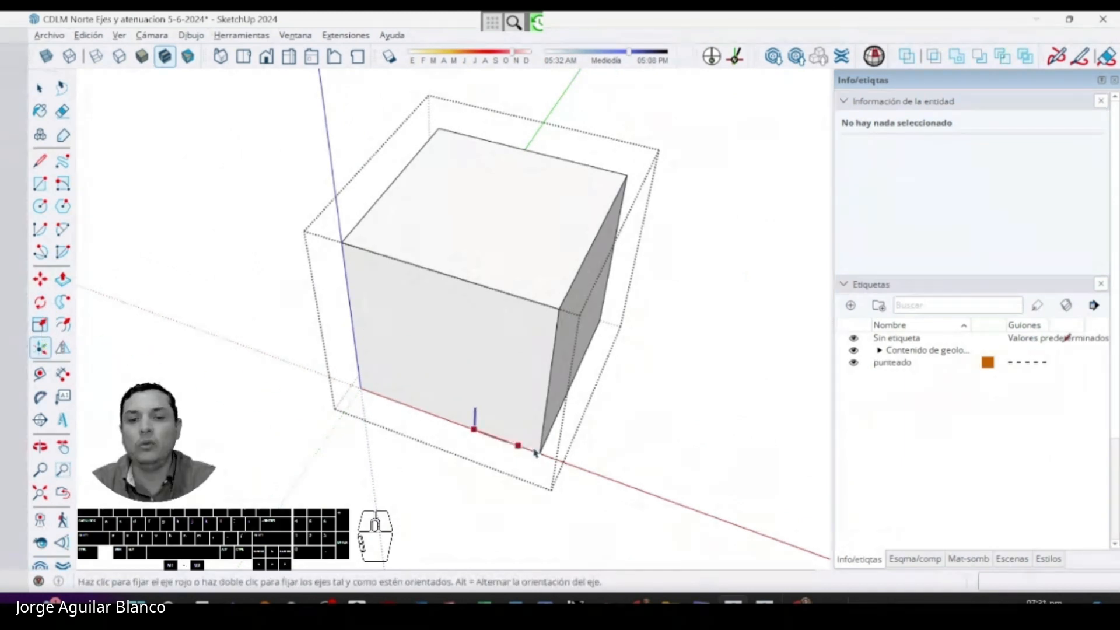
{"action": "left_click", "coordinate": [538, 453]}
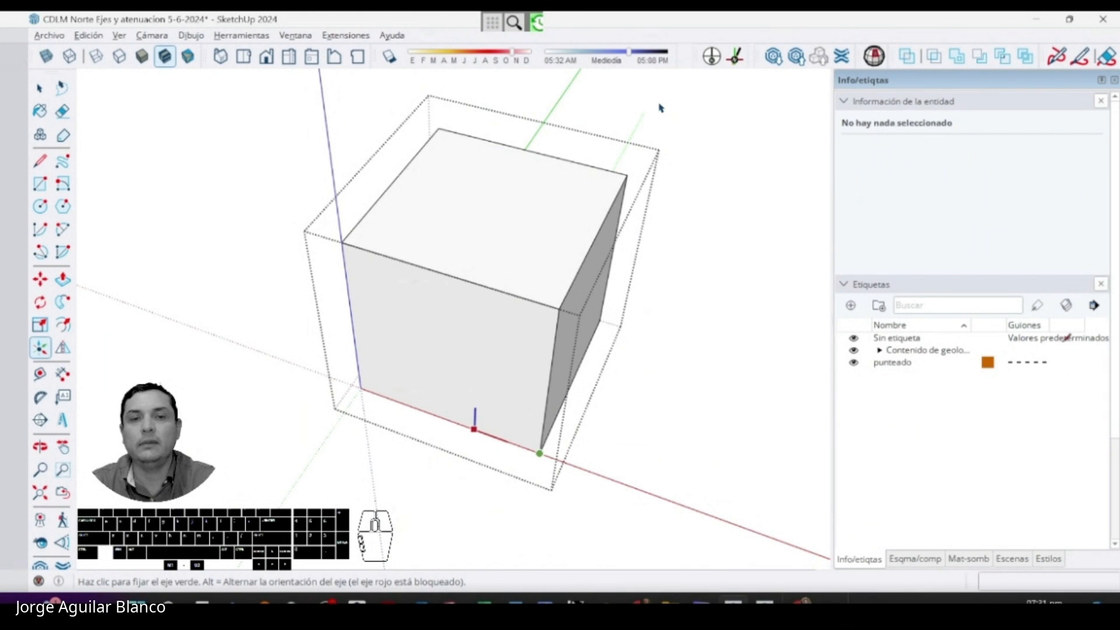
{"action": "middle_click_drag", "start_coordinate": [403, 388], "coordinate": [256, 327]}
{"action": "middle_click_drag", "start_coordinate": [447, 391], "coordinate": [433, 433], "text": "shift"}
{"action": "key", "text": "space"}
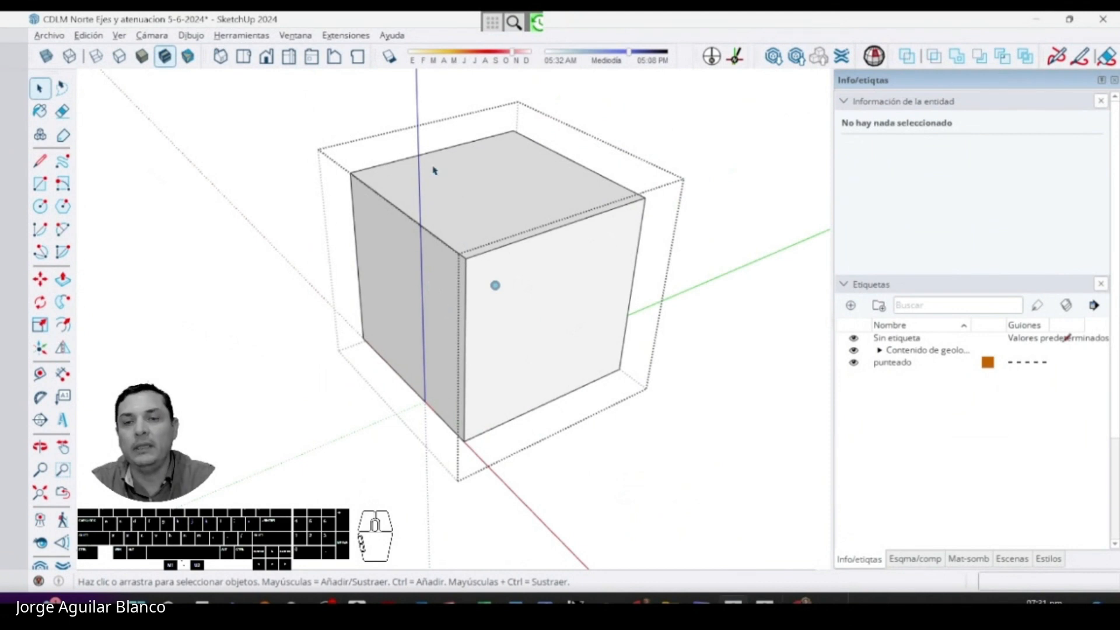
{"action": "middle_click_drag", "start_coordinate": [437, 334], "coordinate": [540, 394]}
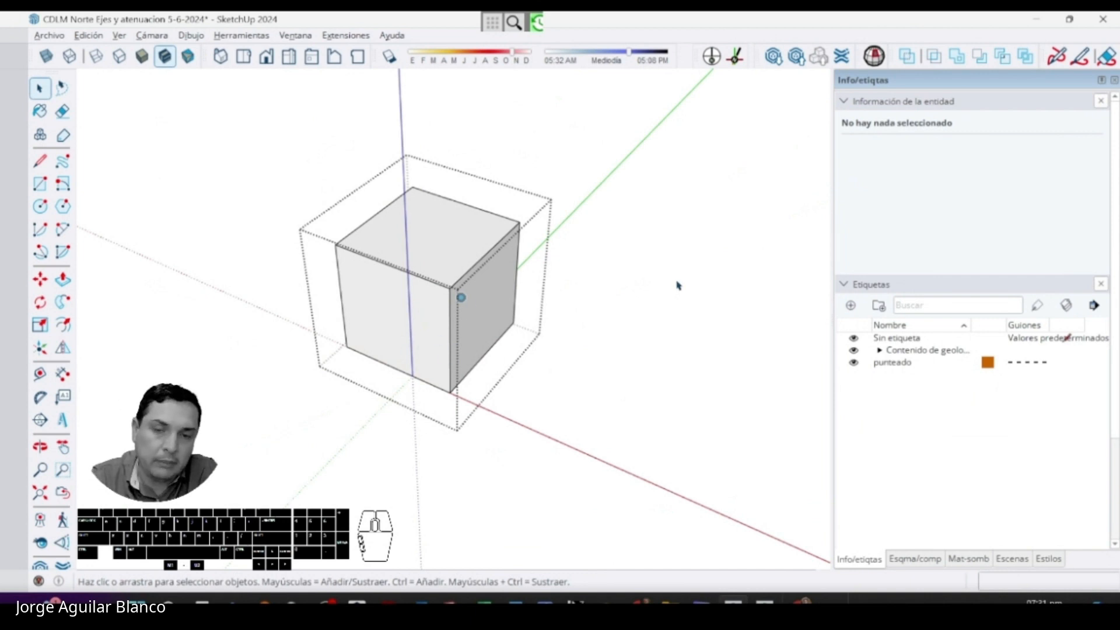
{"action": "middle_click_drag", "start_coordinate": [534, 336], "coordinate": [430, 305]}
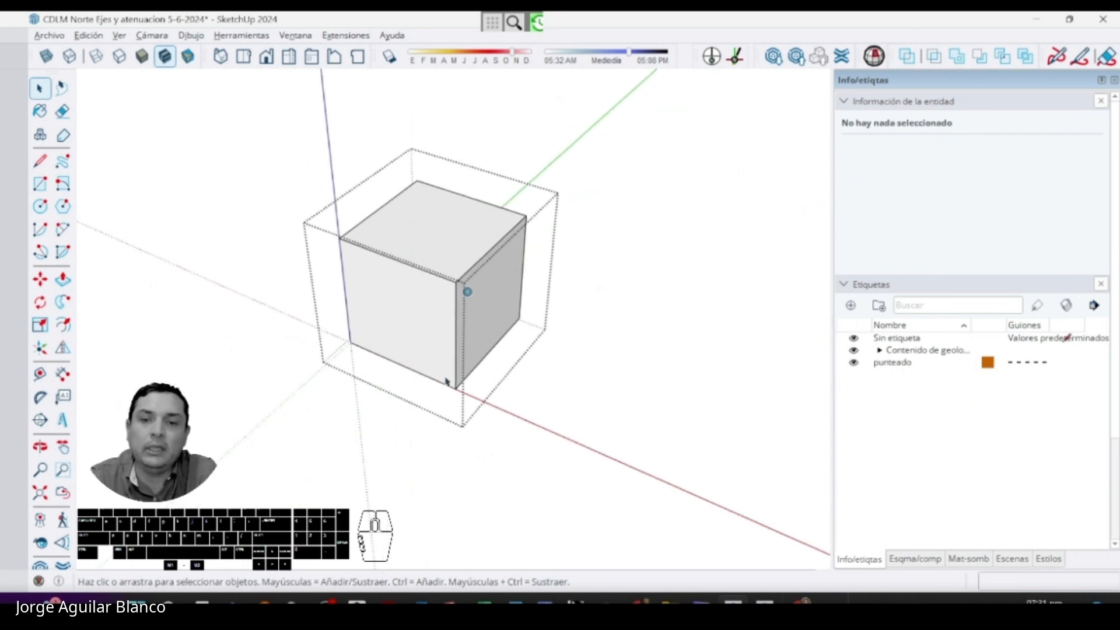
{"action": "scroll", "coordinate": [492, 382], "scroll_direction": "down", "scroll_amount": 2}
{"action": "left_click", "coordinate": [568, 362]}
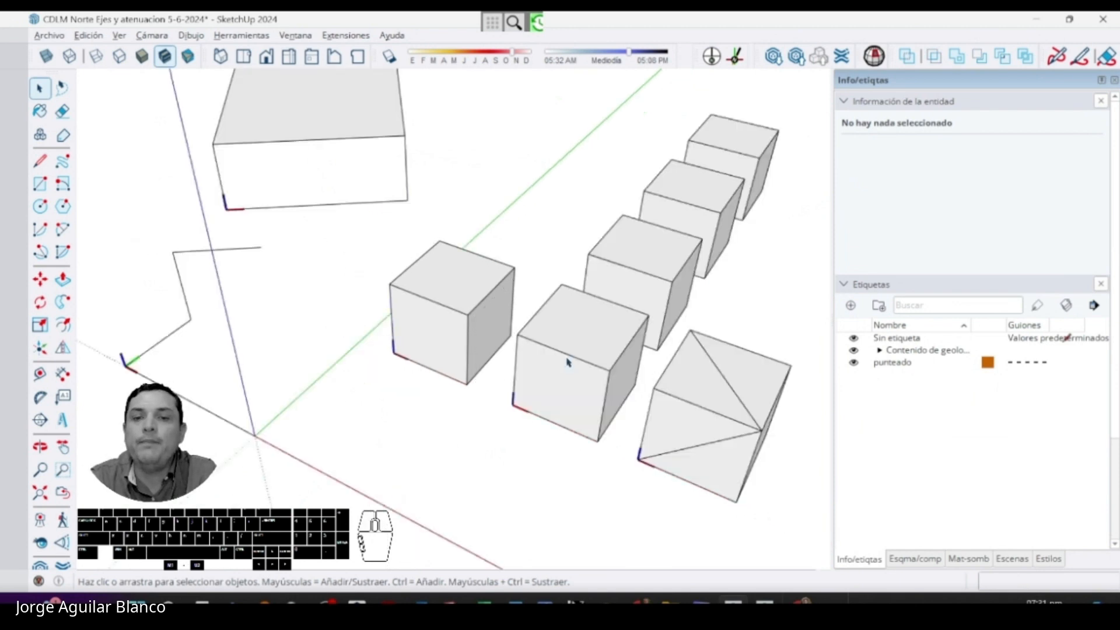
{"action": "middle_click_drag", "start_coordinate": [509, 372], "coordinate": [545, 390]}
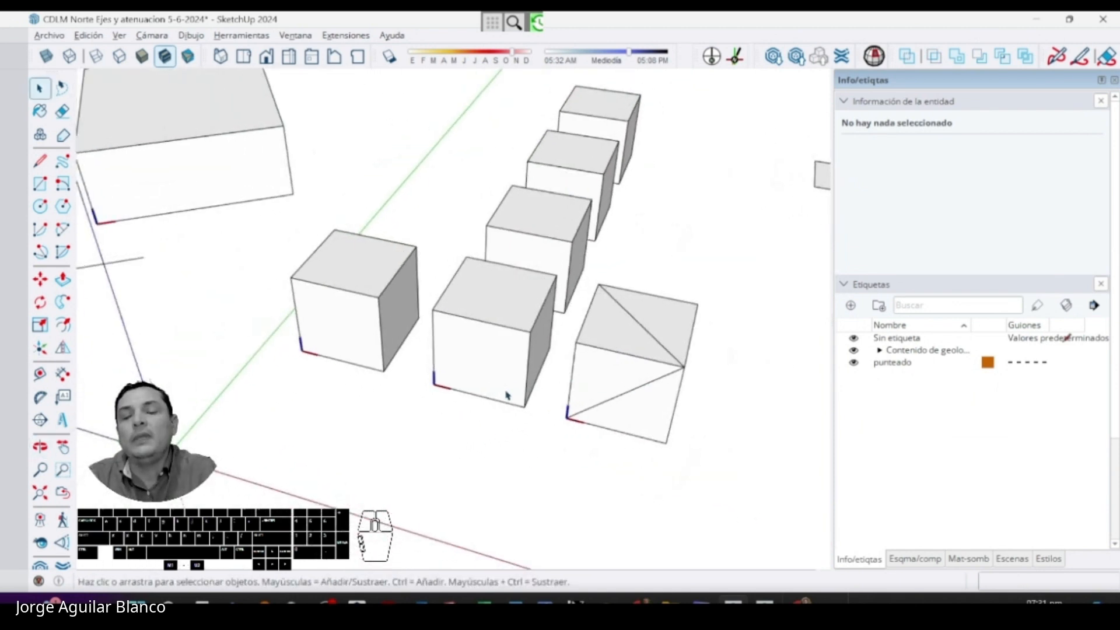
- Inside the group cube, relocate the axes to a rotated origin on the ground in front of it, and leave the group
{"action": "double_click", "coordinate": [354, 354]}
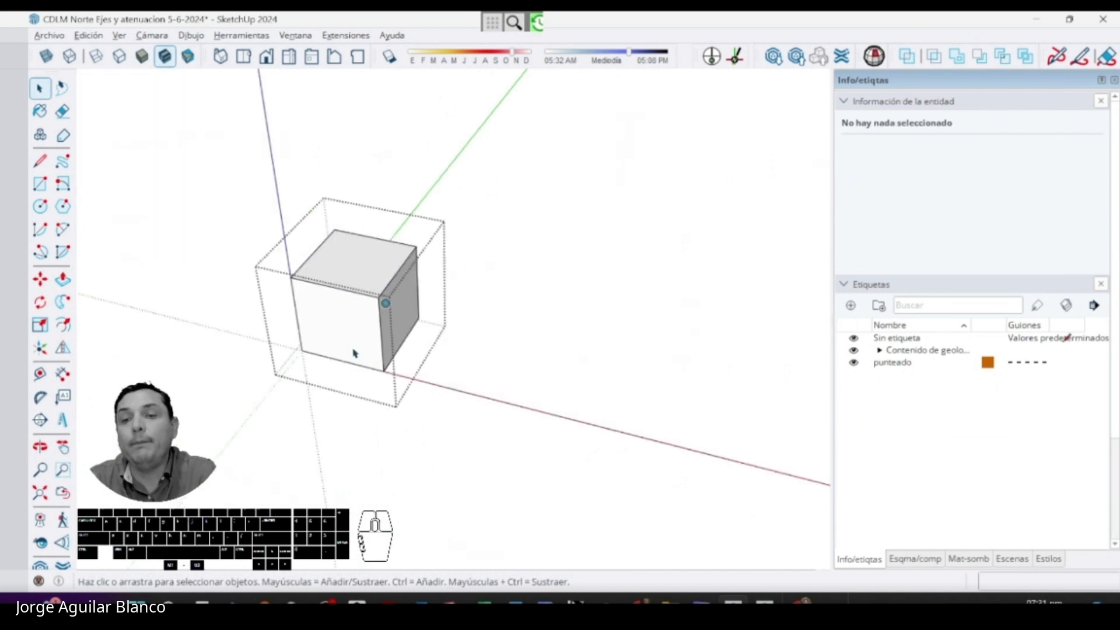
{"action": "left_click", "coordinate": [40, 347]}
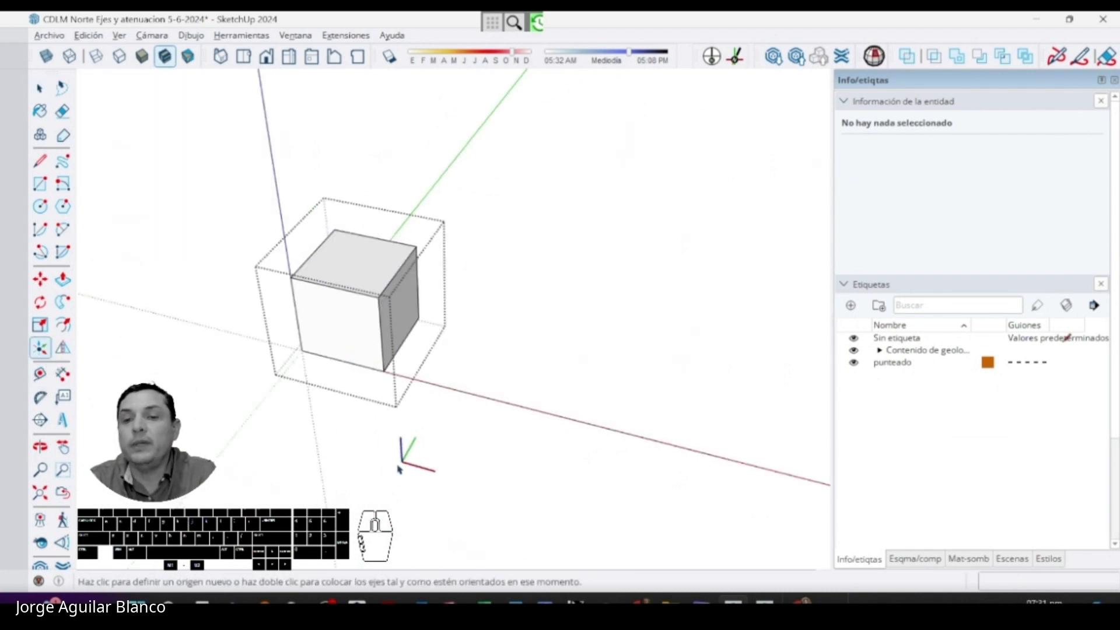
{"action": "left_click", "coordinate": [352, 412]}
{"action": "left_click", "coordinate": [360, 476]}
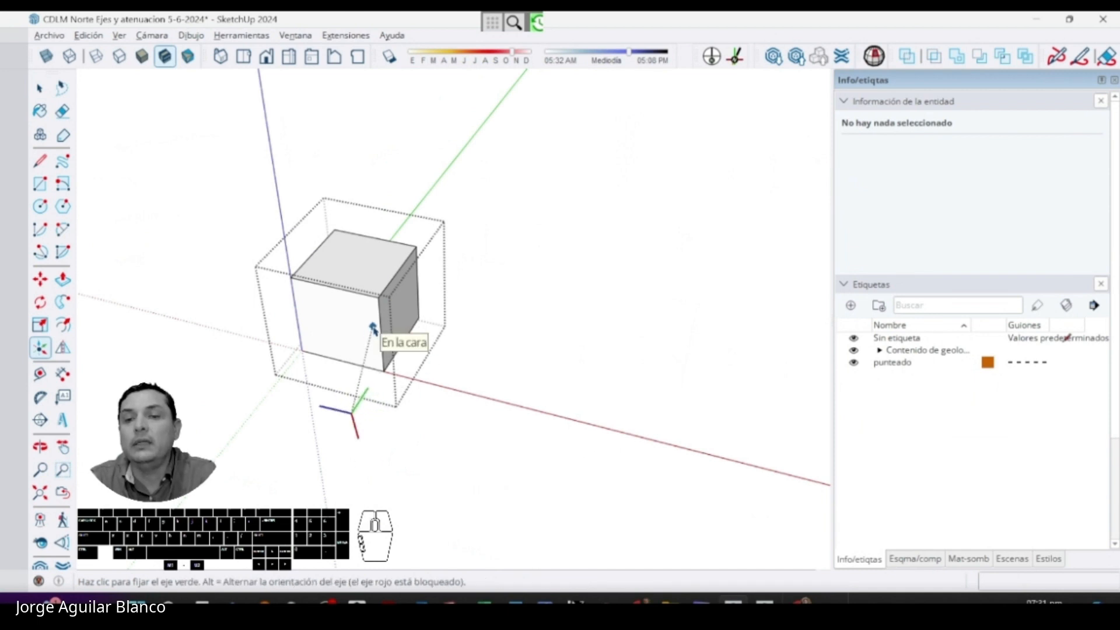
{"action": "left_click", "coordinate": [388, 338]}
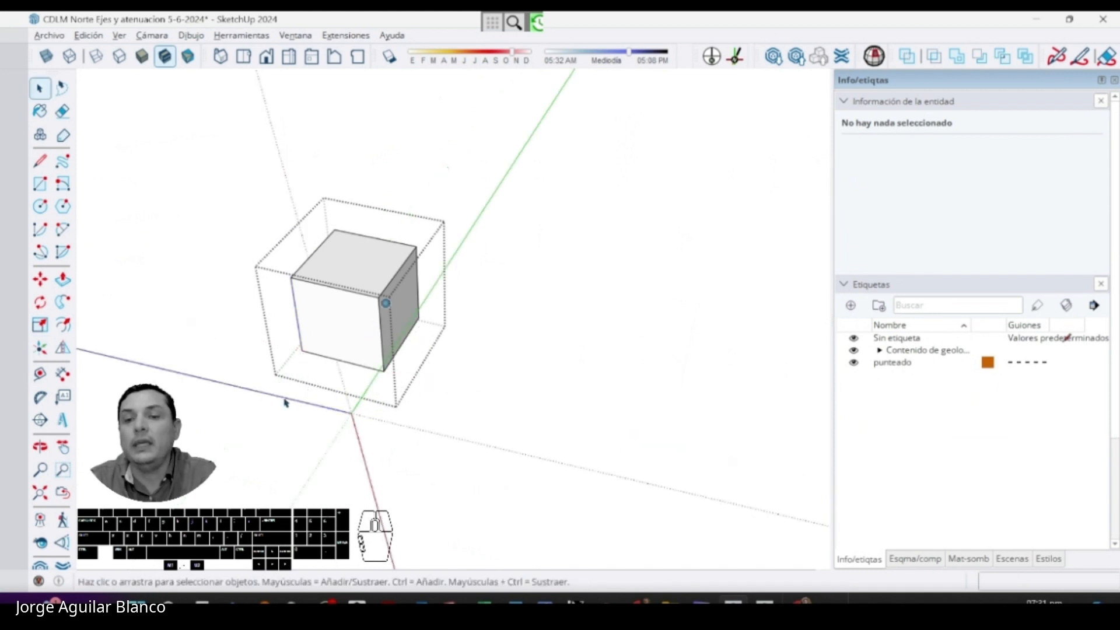
{"action": "left_click", "coordinate": [156, 150]}
- Select the group cube and compare its relocated axes with the component cubes' axes from several angles
{"action": "middle_click_drag", "start_coordinate": [403, 353], "coordinate": [505, 331]}
{"action": "left_click", "coordinate": [301, 357]}
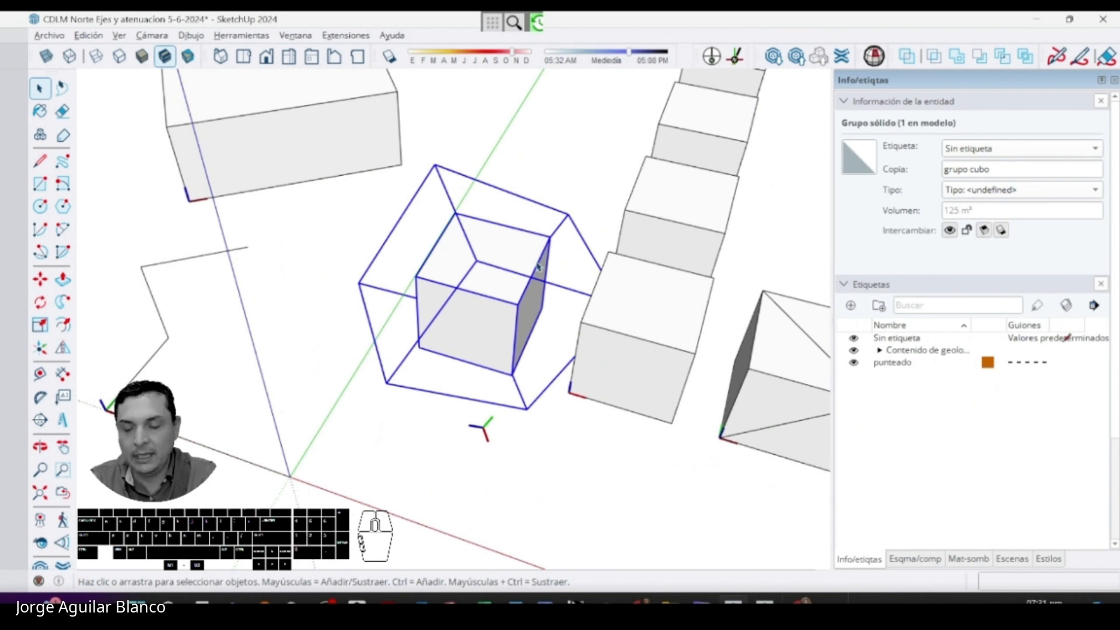
{"action": "scroll", "coordinate": [488, 304], "scroll_direction": "down", "scroll_amount": 2}
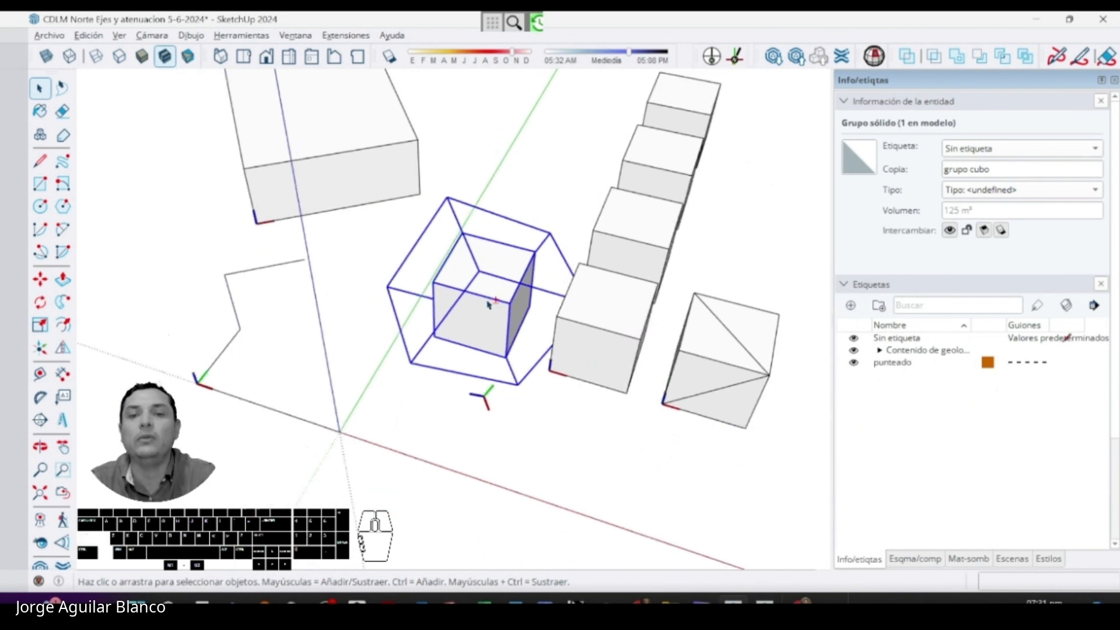
{"action": "middle_click_drag", "start_coordinate": [488, 304], "coordinate": [488, 267]}
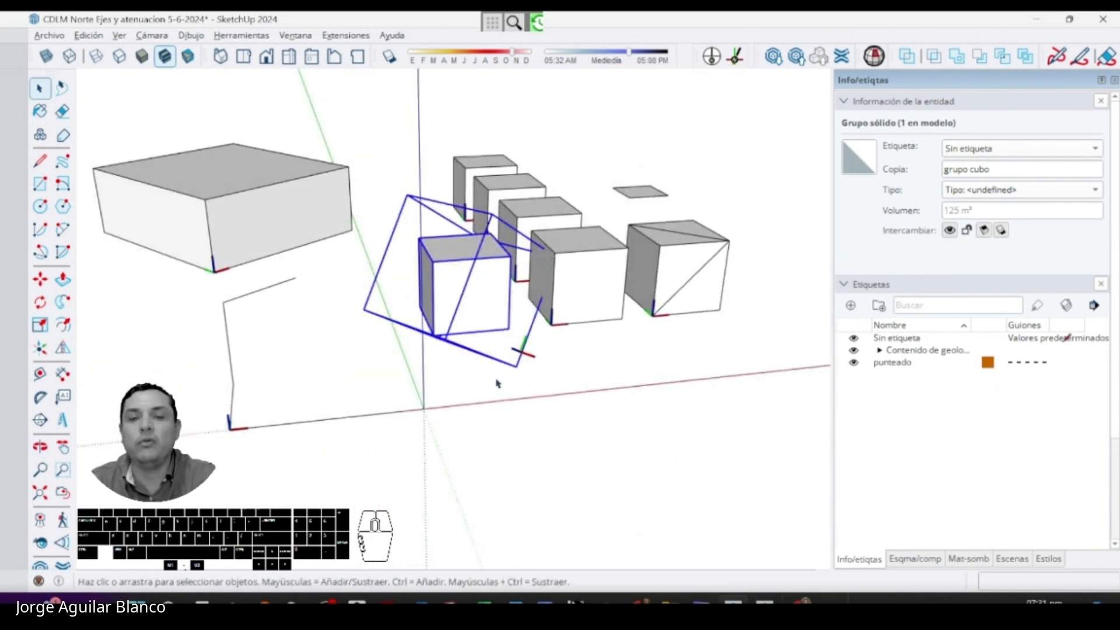
{"action": "scroll", "coordinate": [535, 359], "scroll_direction": "down", "scroll_amount": 2}
{"action": "middle_click_drag", "start_coordinate": [517, 350], "coordinate": [451, 389]}
{"action": "left_click", "coordinate": [402, 366]}
{"action": "left_click", "coordinate": [450, 390]}
{"action": "scroll", "coordinate": [471, 397], "scroll_direction": "up", "scroll_amount": 2}
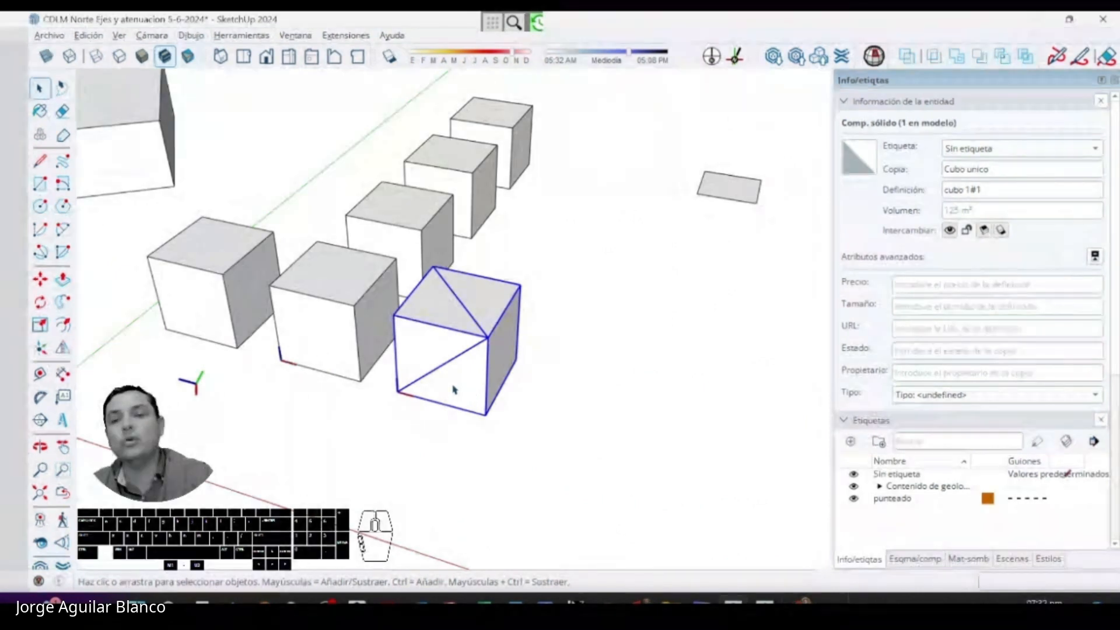
- Copy the front Componente cubo 1 cube to a spot in front of the row and make the copy unique
{"action": "left_click", "coordinate": [339, 359]}
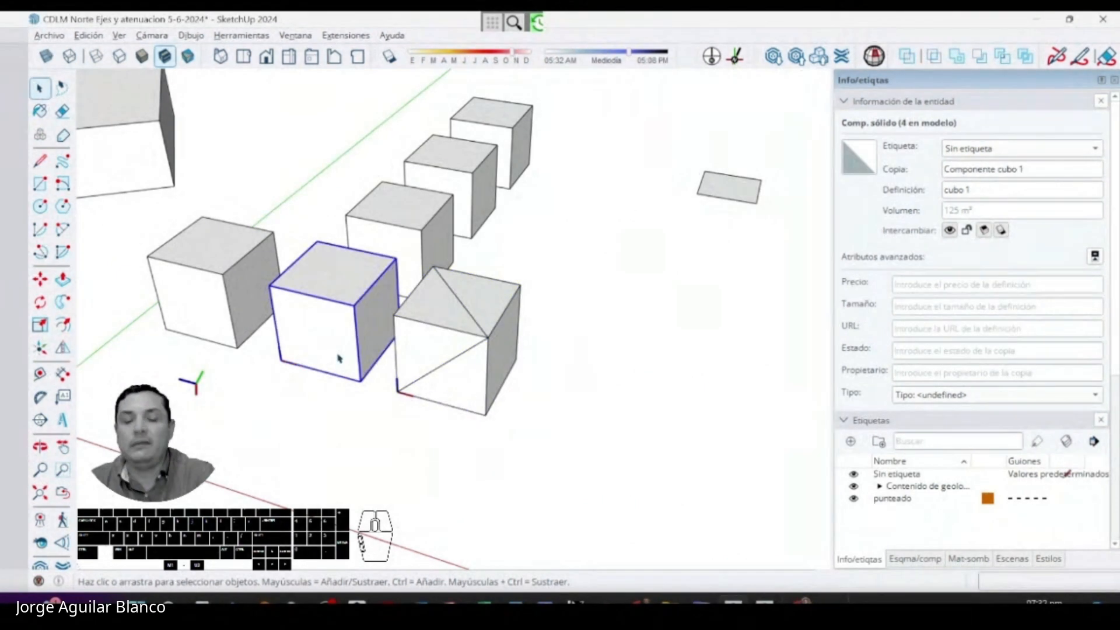
{"action": "key", "text": "m"}
{"action": "left_click_drag", "start_coordinate": [337, 352], "coordinate": [253, 462]}
{"action": "key", "text": "space"}
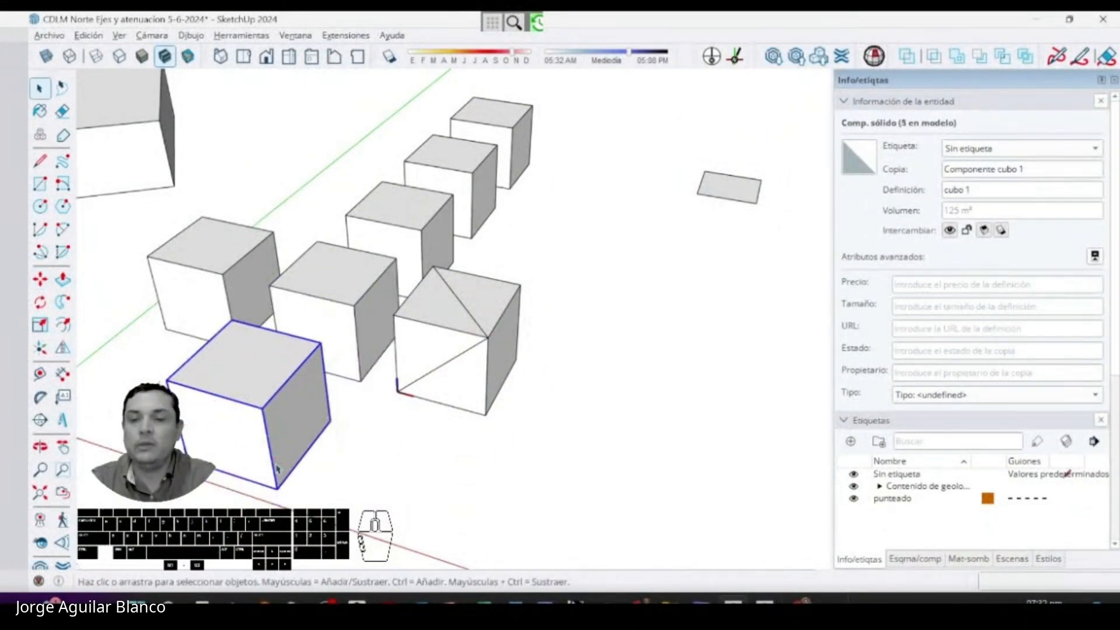
{"action": "middle_click_drag", "start_coordinate": [313, 458], "coordinate": [516, 420], "text": "shift"}
{"action": "right_click", "coordinate": [467, 409]}
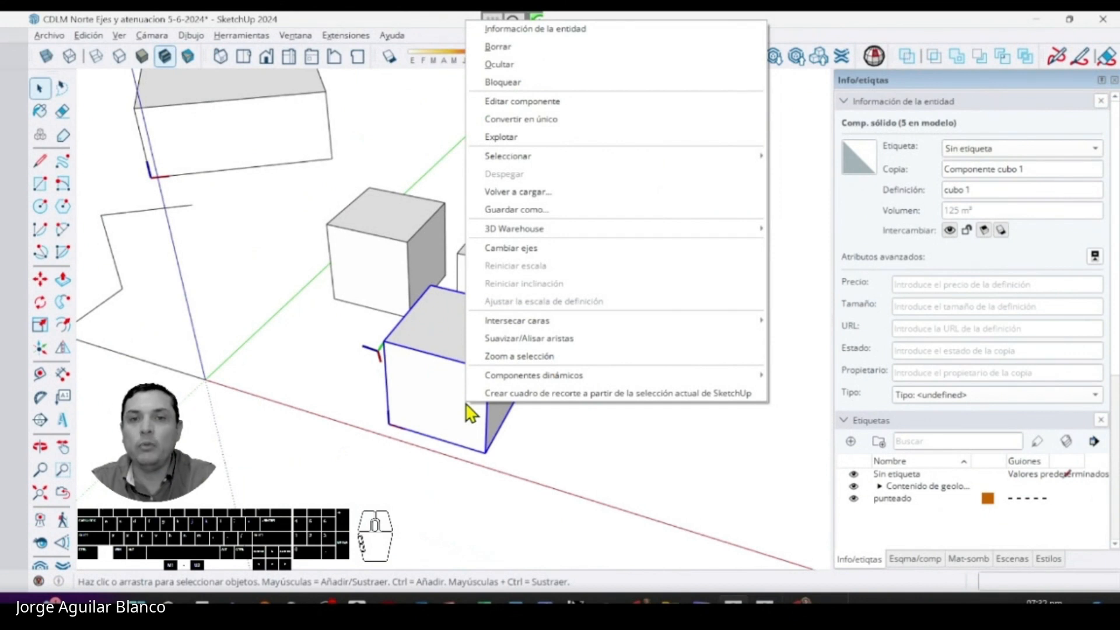
{"action": "left_click", "coordinate": [529, 120]}
- Relocate the unique copy's axes to a rotated origin in front of the cube and accept updating the component's axes
{"action": "double_click", "coordinate": [461, 407]}
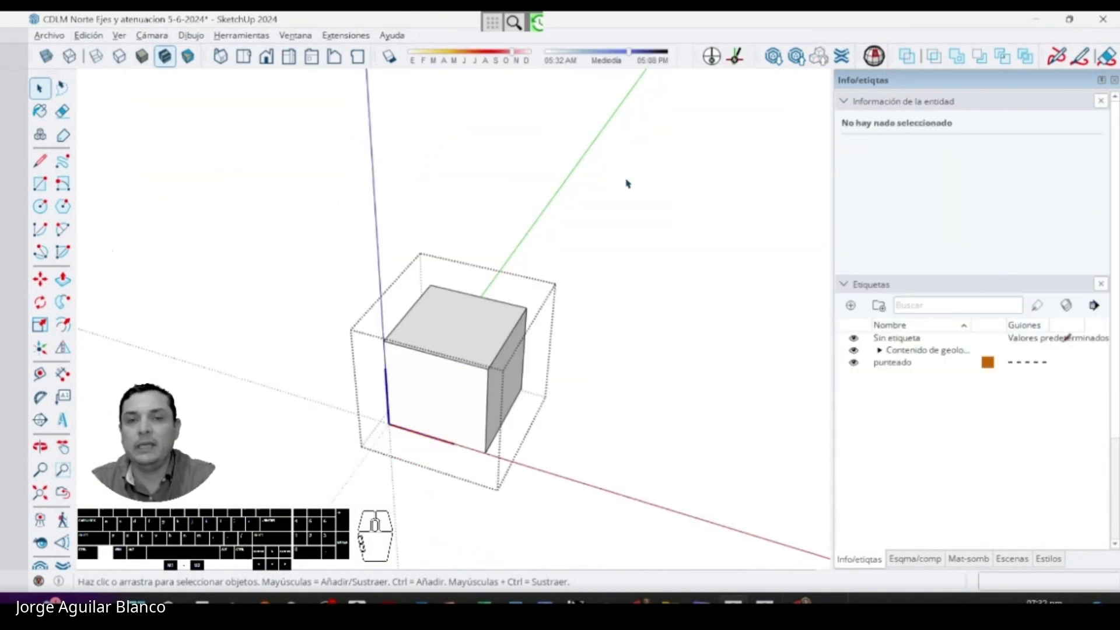
{"action": "left_click", "coordinate": [39, 348]}
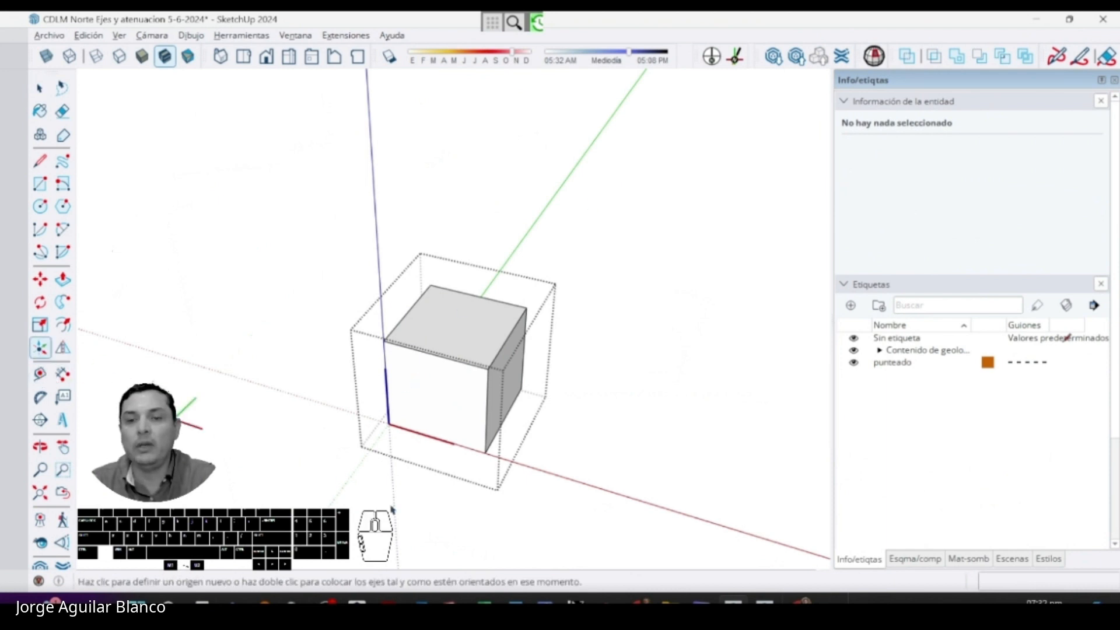
{"action": "left_click", "coordinate": [469, 530]}
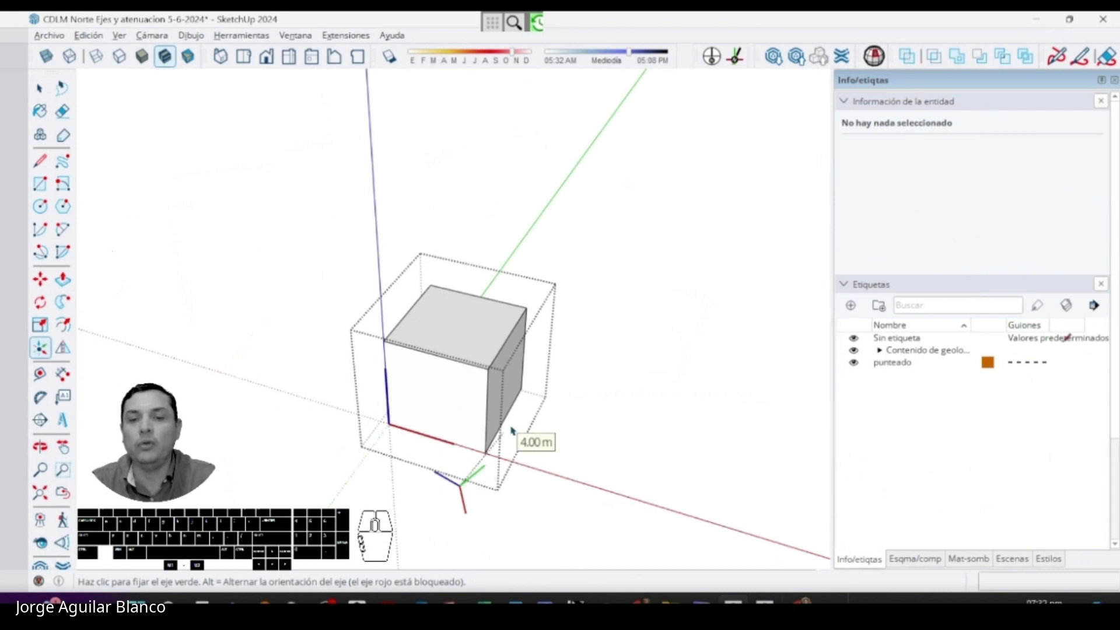
{"action": "left_click", "coordinate": [512, 433]}
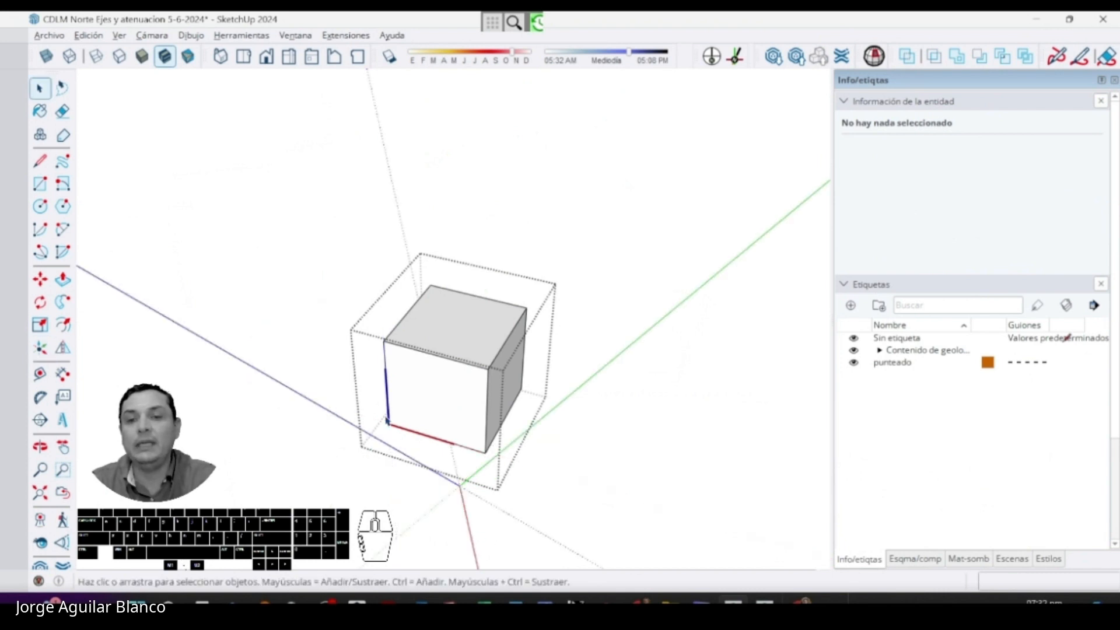
{"action": "left_click", "coordinate": [322, 248]}
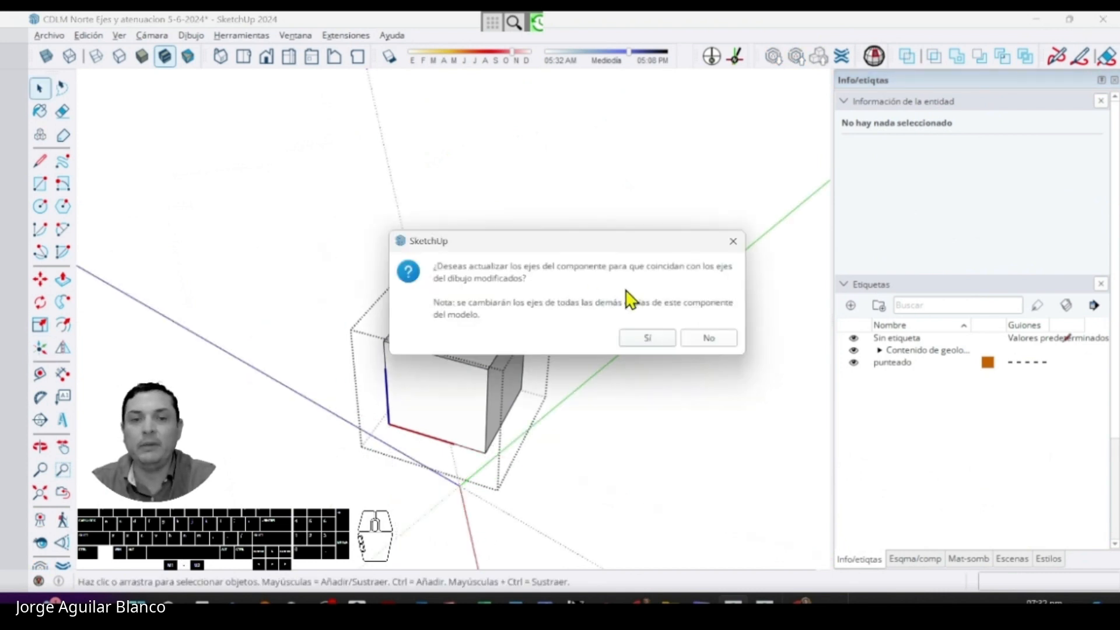
{"action": "left_click", "coordinate": [644, 340]}
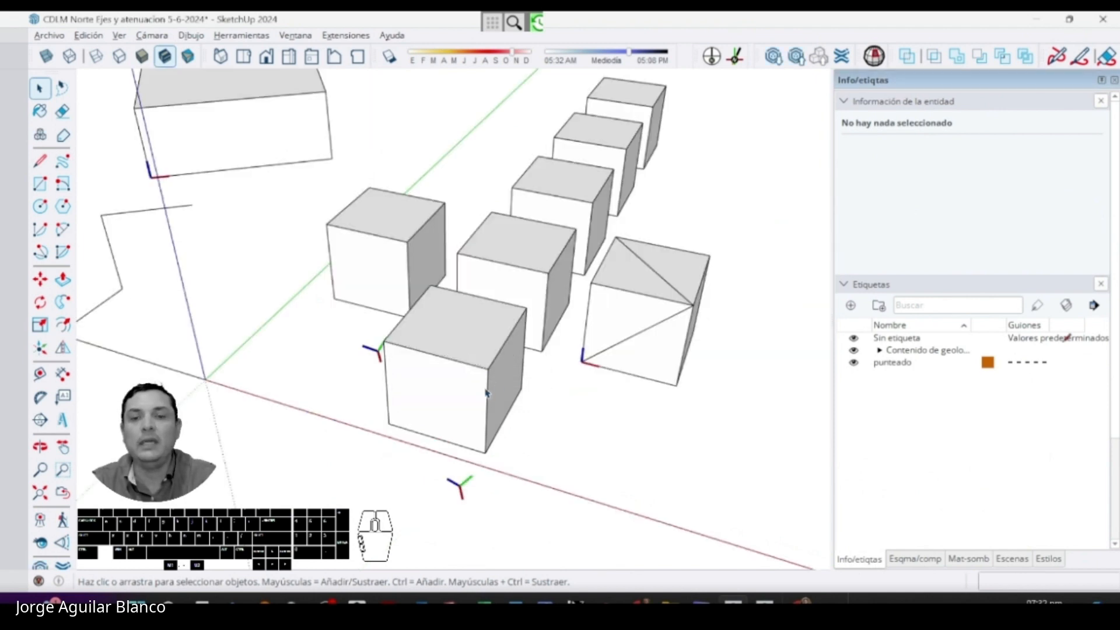
- Select the front unique cube and examine how its bounding box relates to its relocated axes from several angles
{"action": "left_click", "coordinate": [488, 394]}
{"action": "middle_click_drag", "start_coordinate": [488, 394], "coordinate": [561, 303]}
{"action": "middle_click_drag", "start_coordinate": [628, 372], "coordinate": [478, 430]}
{"action": "middle_click_drag", "start_coordinate": [755, 313], "coordinate": [460, 485], "text": "shift"}
{"action": "scroll", "coordinate": [496, 379], "scroll_direction": "down", "scroll_amount": 4}
{"action": "middle_click_drag", "start_coordinate": [376, 453], "coordinate": [515, 367], "text": "shift"}
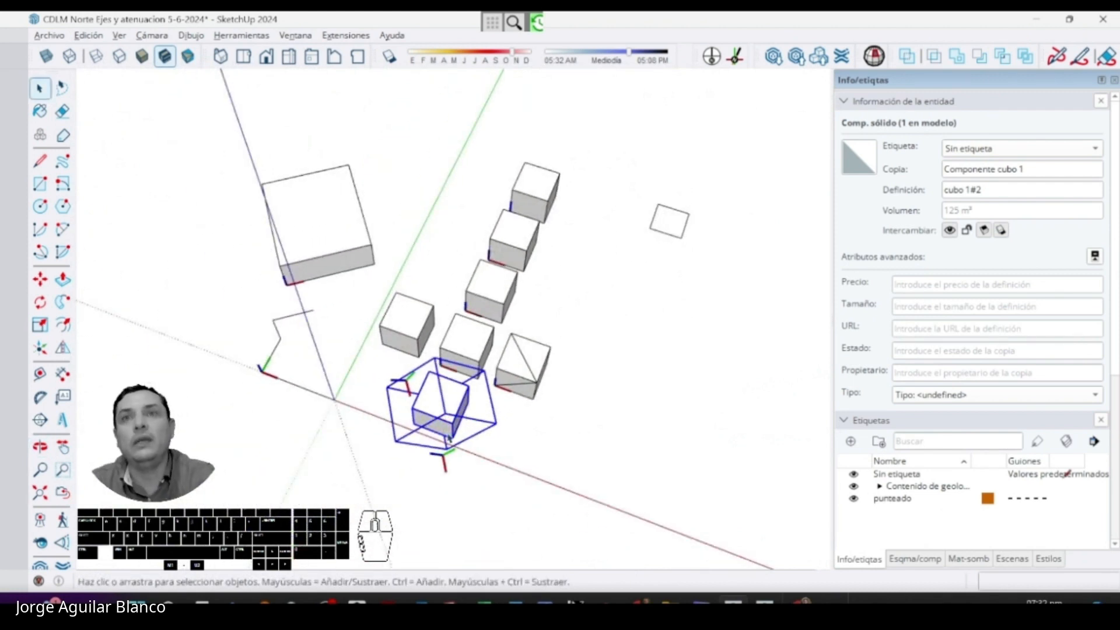
- Save the front unique cube component as a SketchUp file in the shared folder INTERMEDIA COORDINACION > Archivos para ejercicios
{"action": "scroll", "coordinate": [466, 417], "scroll_direction": "up", "scroll_amount": 3}
{"action": "right_click", "coordinate": [462, 397]}
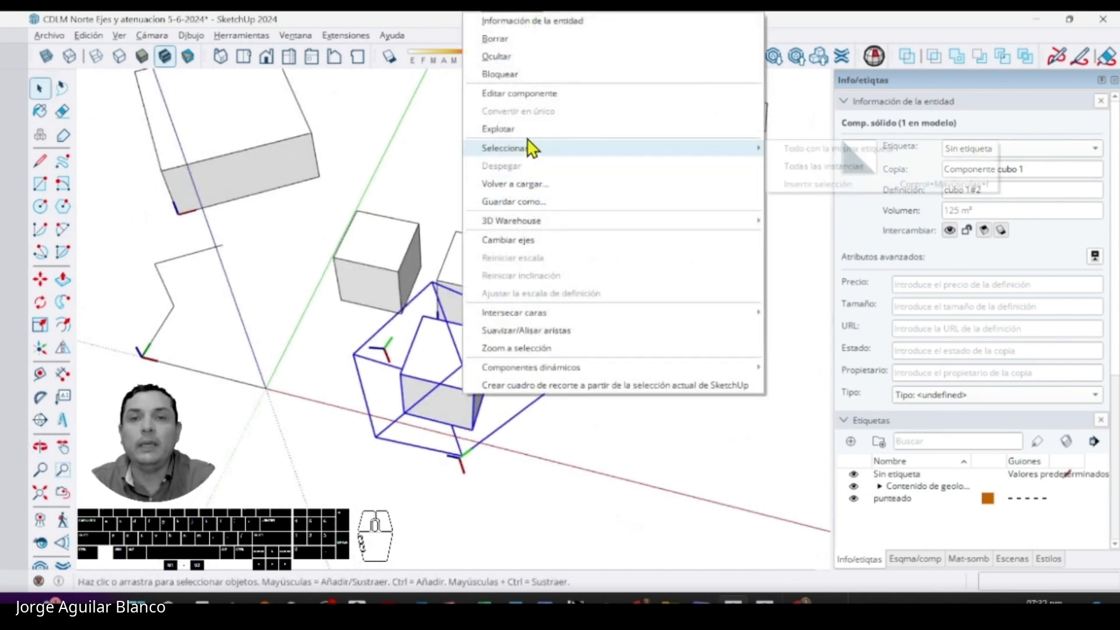
{"action": "mouse_move", "coordinate": [552, 221]}
{"action": "left_click", "coordinate": [548, 203]}
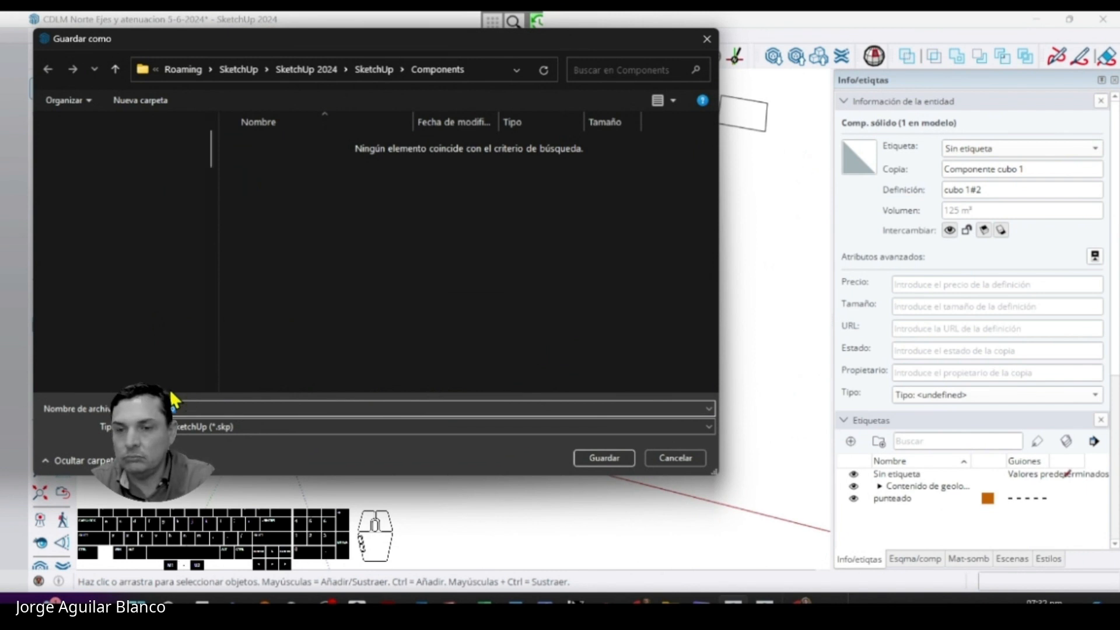
{"action": "scroll", "coordinate": [146, 318], "scroll_direction": "down", "scroll_amount": 5}
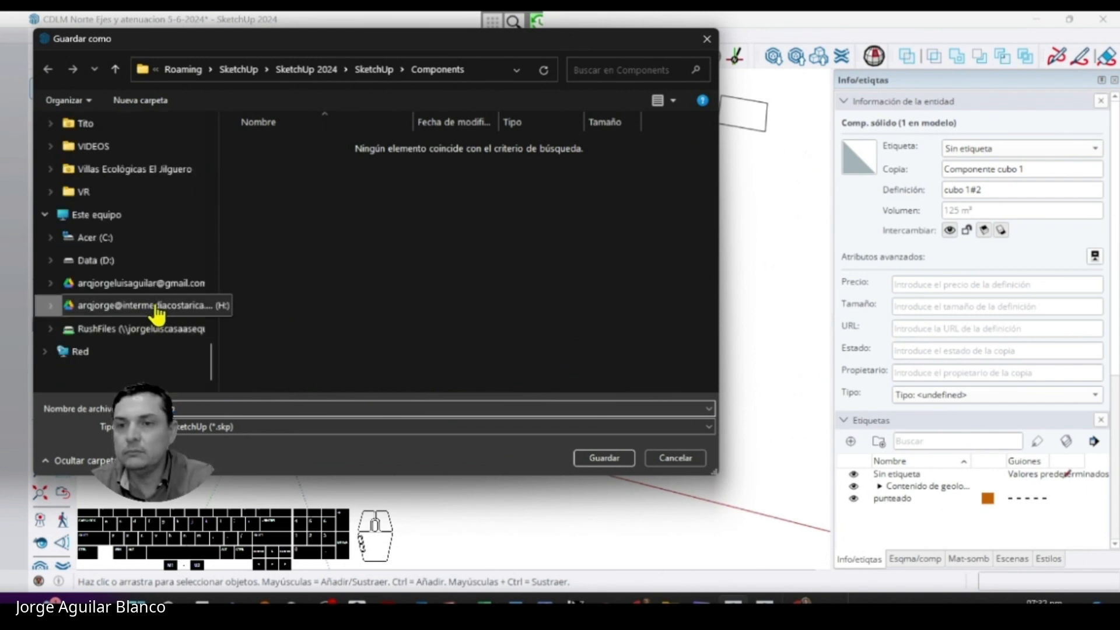
{"action": "left_click", "coordinate": [156, 315]}
{"action": "left_click", "coordinate": [306, 191]}
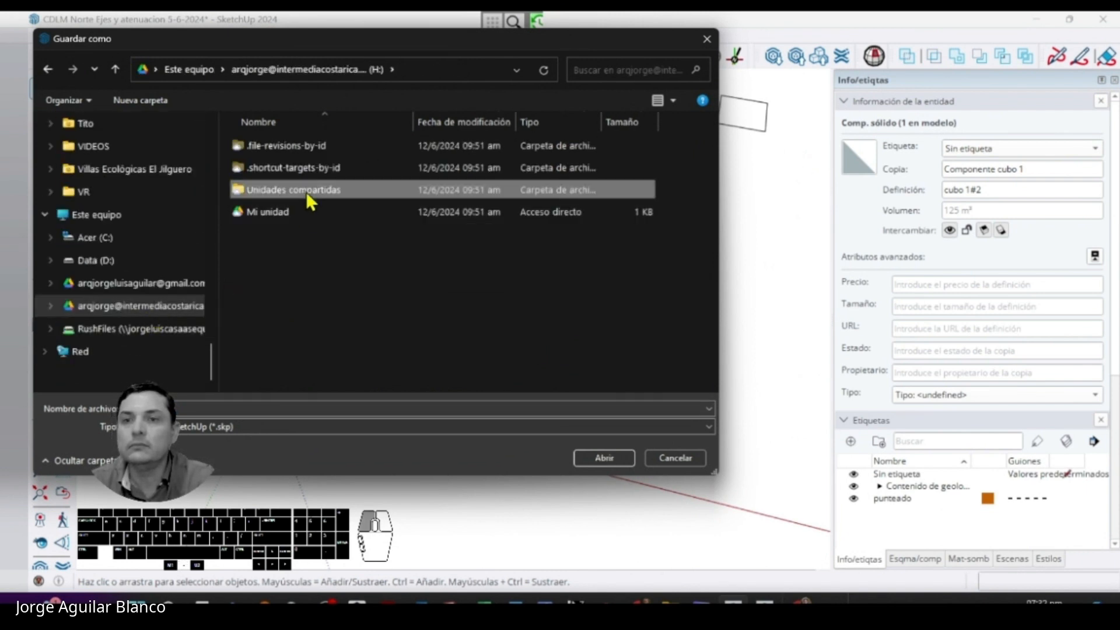
{"action": "double_click", "coordinate": [306, 192]}
{"action": "double_click", "coordinate": [314, 145]}
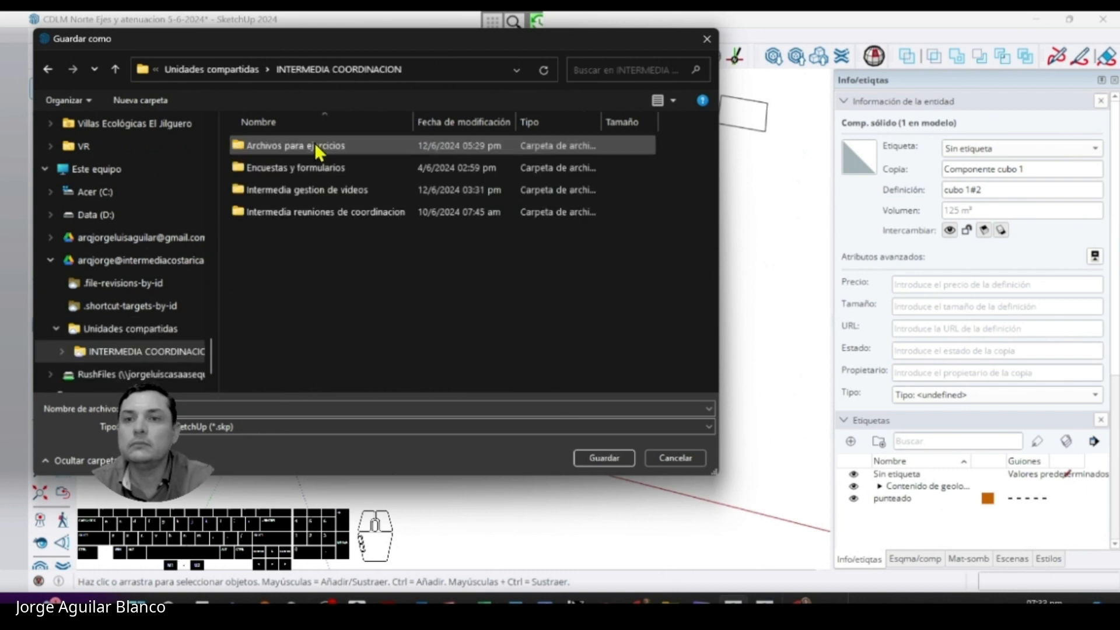
{"action": "double_click", "coordinate": [314, 145]}
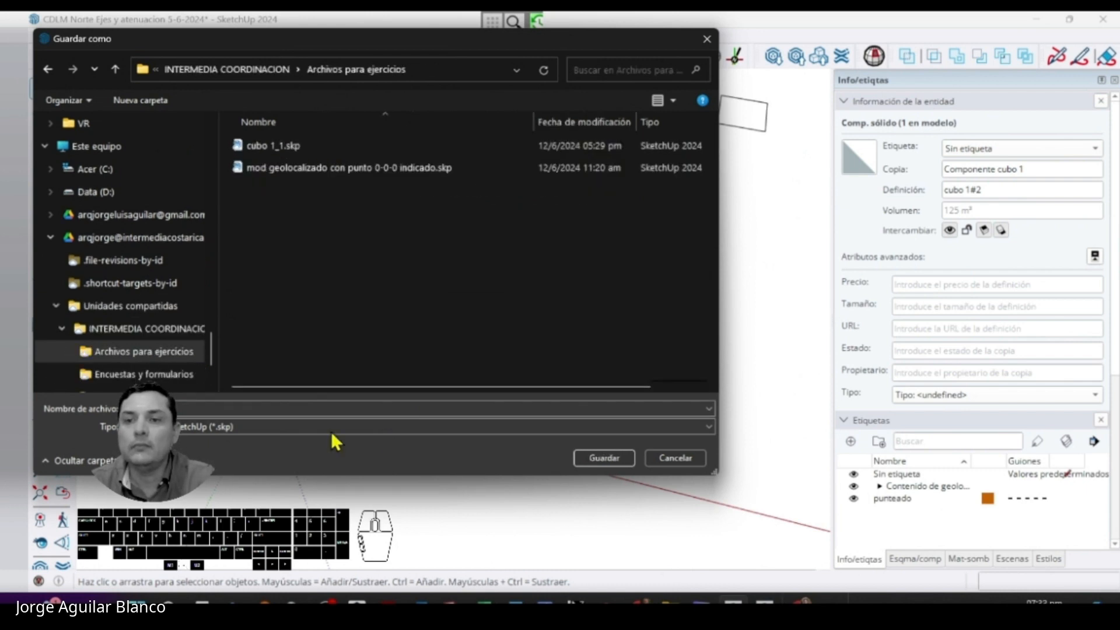
{"action": "left_click", "coordinate": [601, 460]}
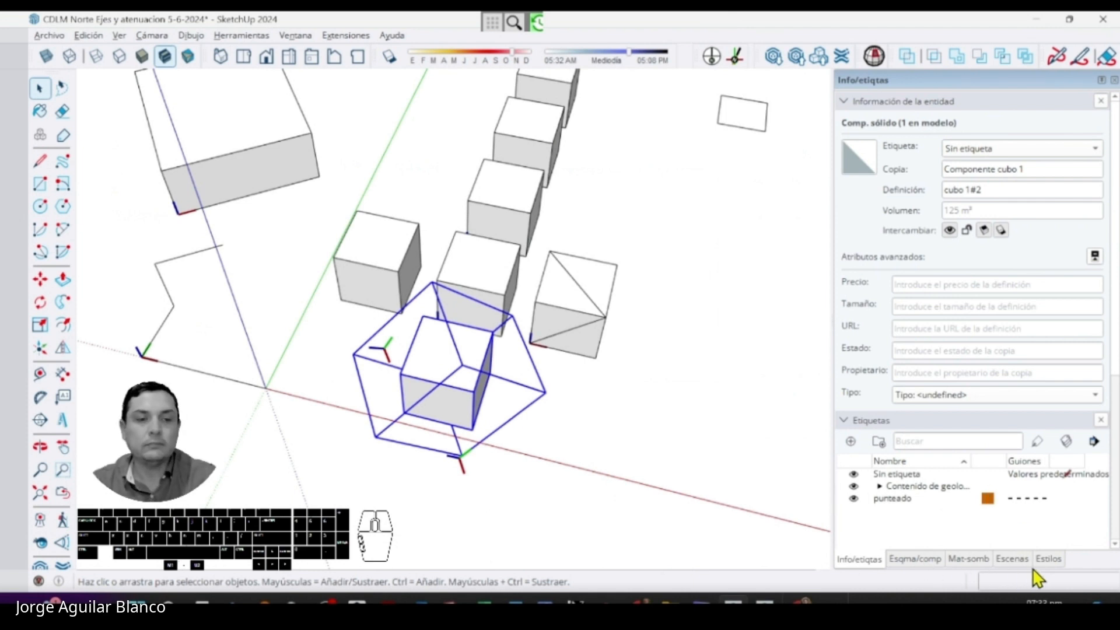
- Open the Archivos para ejercicios folder as a component collection
{"action": "left_click", "coordinate": [915, 559]}
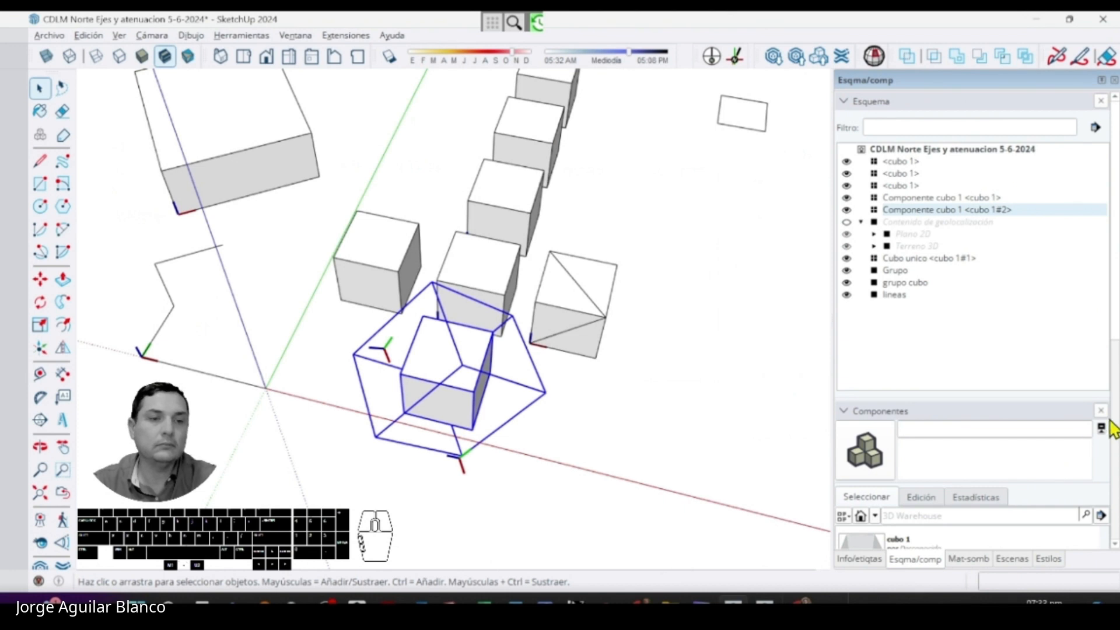
{"action": "scroll", "coordinate": [1090, 499], "scroll_direction": "down", "scroll_amount": 3}
{"action": "left_click", "coordinate": [1102, 402]}
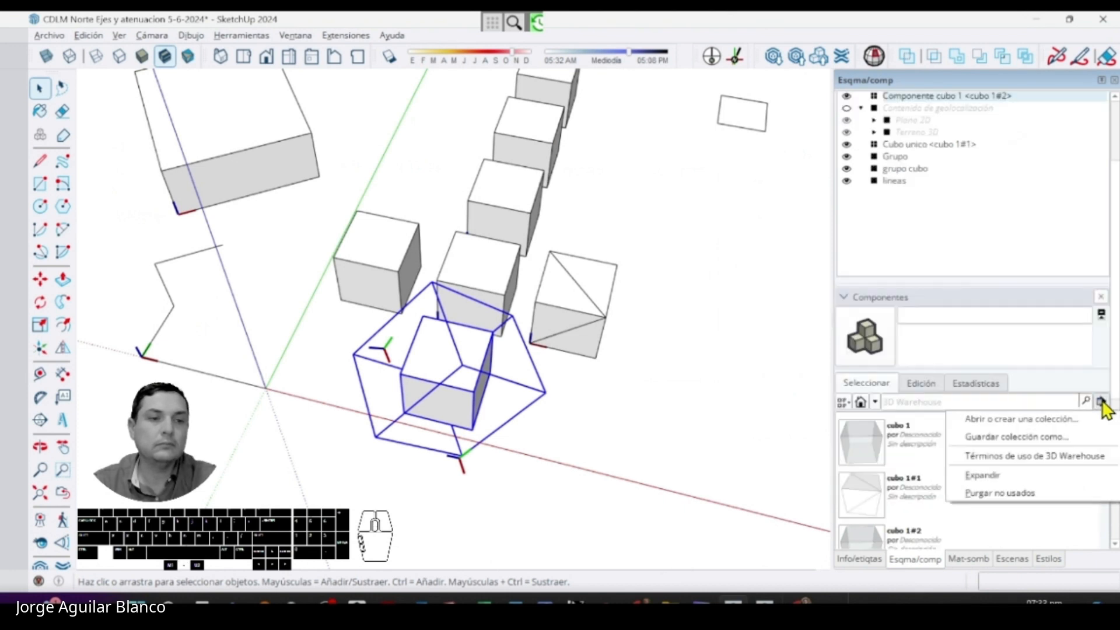
{"action": "left_click", "coordinate": [1080, 420]}
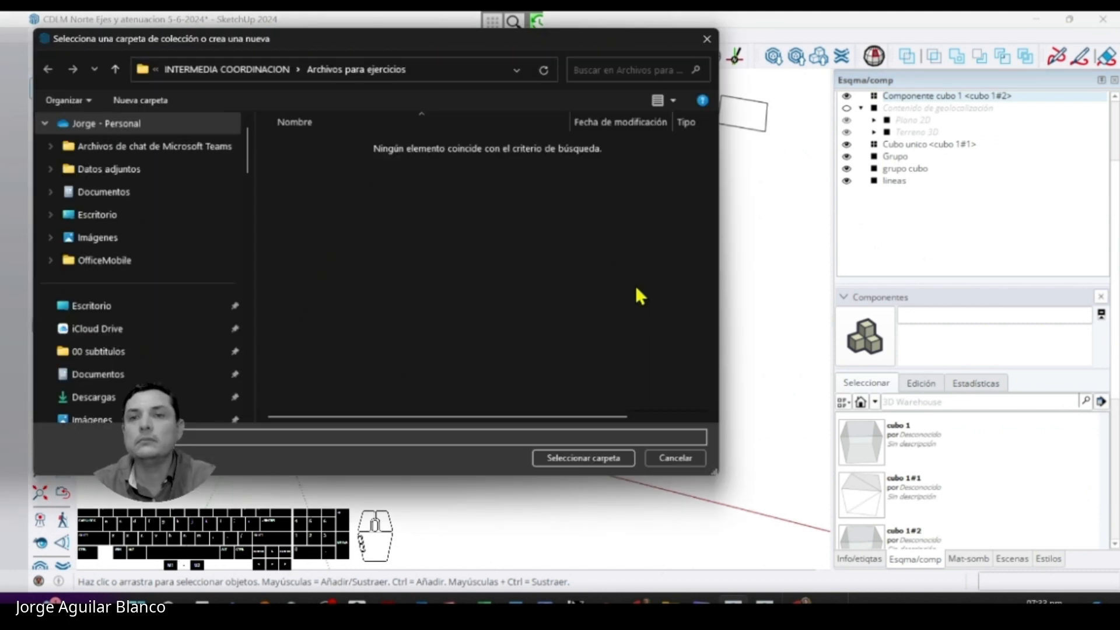
{"action": "left_click", "coordinate": [612, 458]}
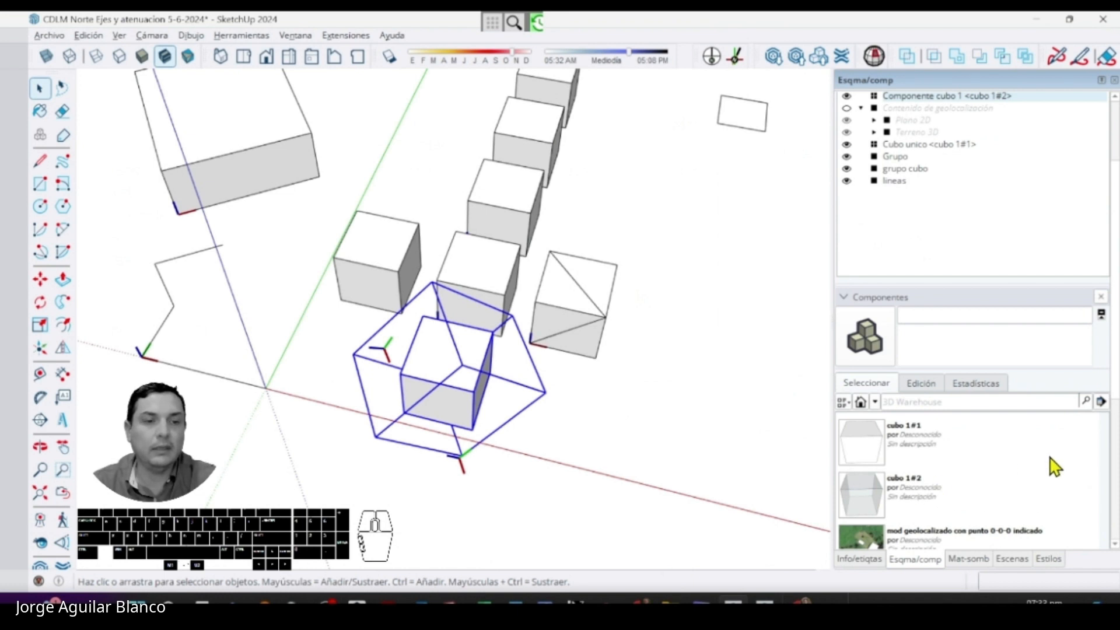
- Insert the cubo 1#2 component from the collection beside the cube with diagonal lines and clear the selection
{"action": "left_click", "coordinate": [922, 489]}
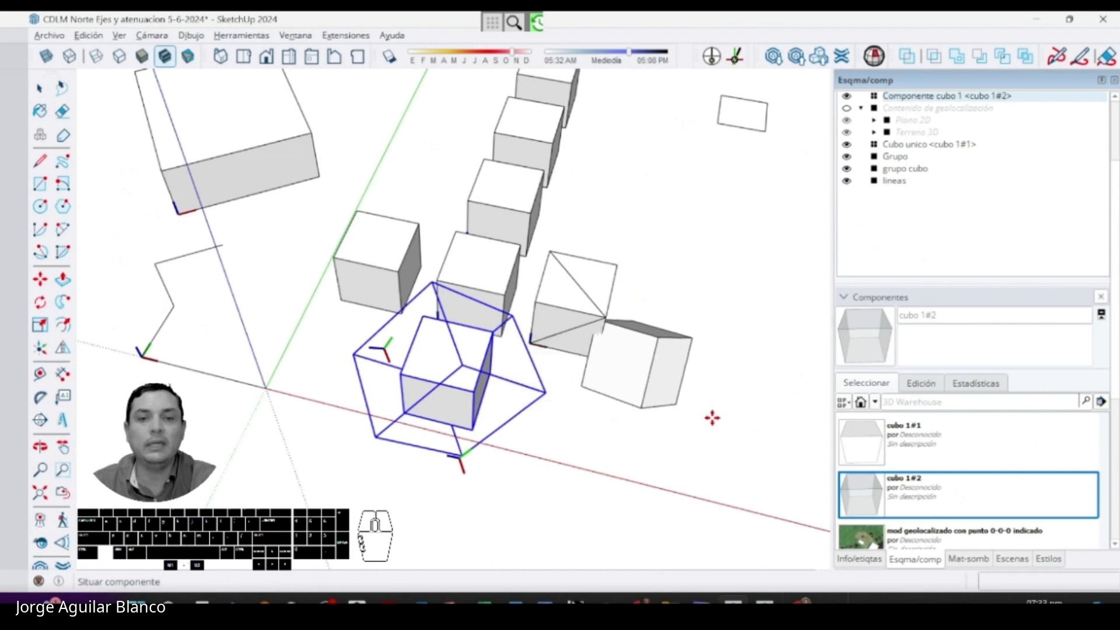
{"action": "left_click", "coordinate": [747, 416]}
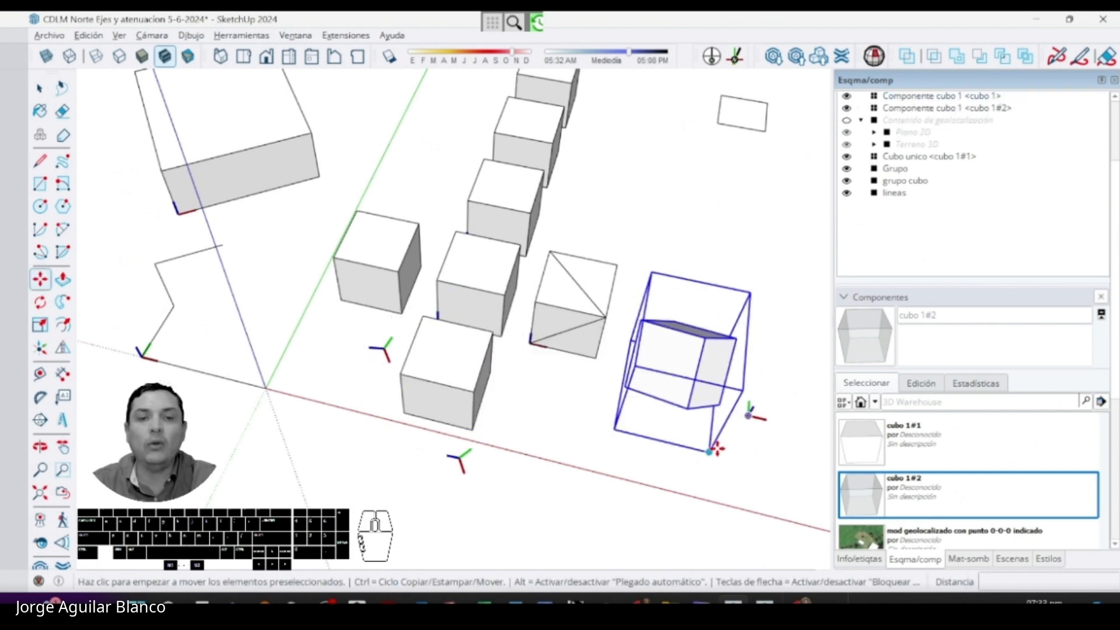
{"action": "mouse_move", "coordinate": [705, 420]}
{"action": "middle_mouse_down"}
{"action": "mouse_move", "coordinate": [466, 303]}
{"action": "mouse_move", "coordinate": [450, 265]}
{"action": "mouse_move", "coordinate": [601, 445]}
{"action": "mouse_move", "coordinate": [545, 387]}
{"action": "mouse_move", "coordinate": [635, 357]}
{"action": "mouse_move", "coordinate": [643, 257]}
{"action": "middle_mouse_up"}
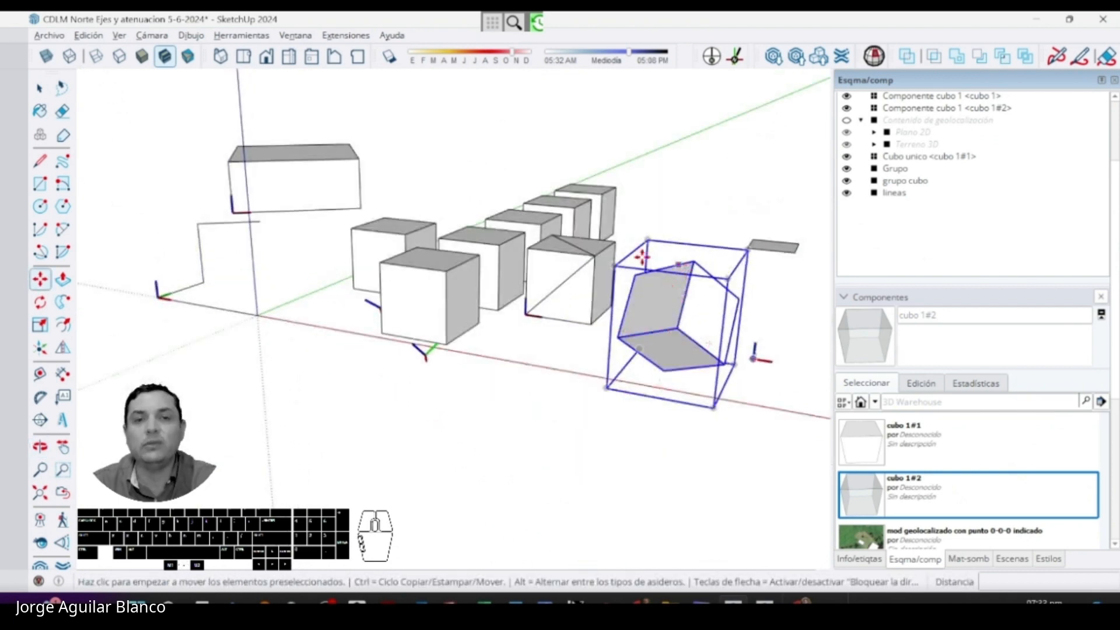
{"action": "key", "text": "space"}
{"action": "left_click", "coordinate": [670, 205]}
{"action": "middle_click_drag", "start_coordinate": [483, 302], "coordinate": [598, 433]}
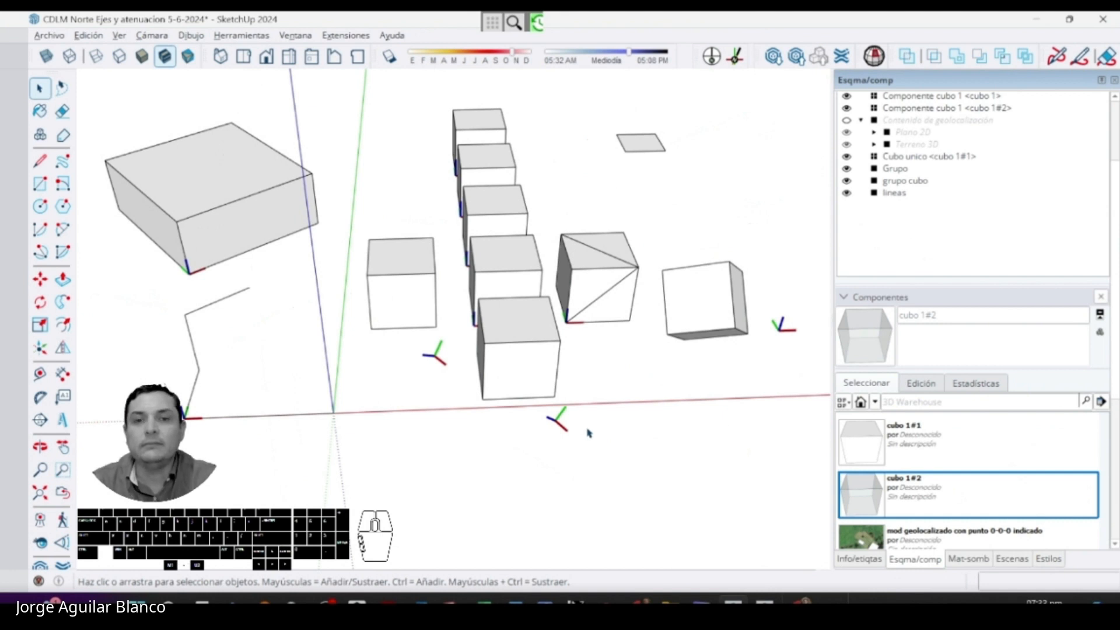
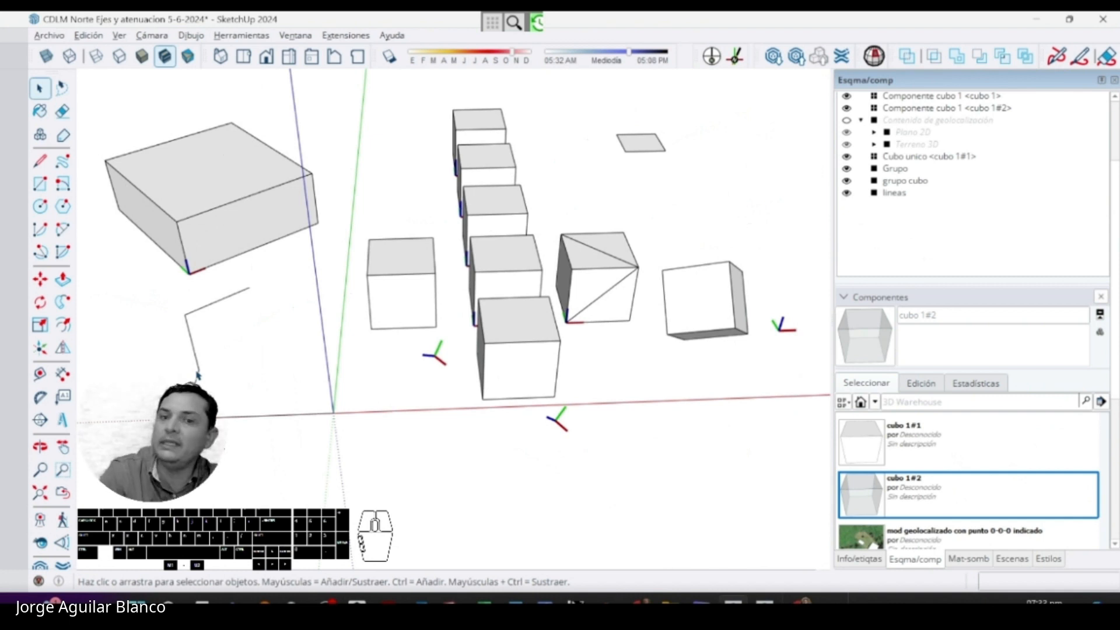
- Compare the bounding boxes and axes of the group cube, the front unique cube and the regular component cubes from several angles
{"action": "middle_click_drag", "start_coordinate": [576, 426], "coordinate": [494, 420]}
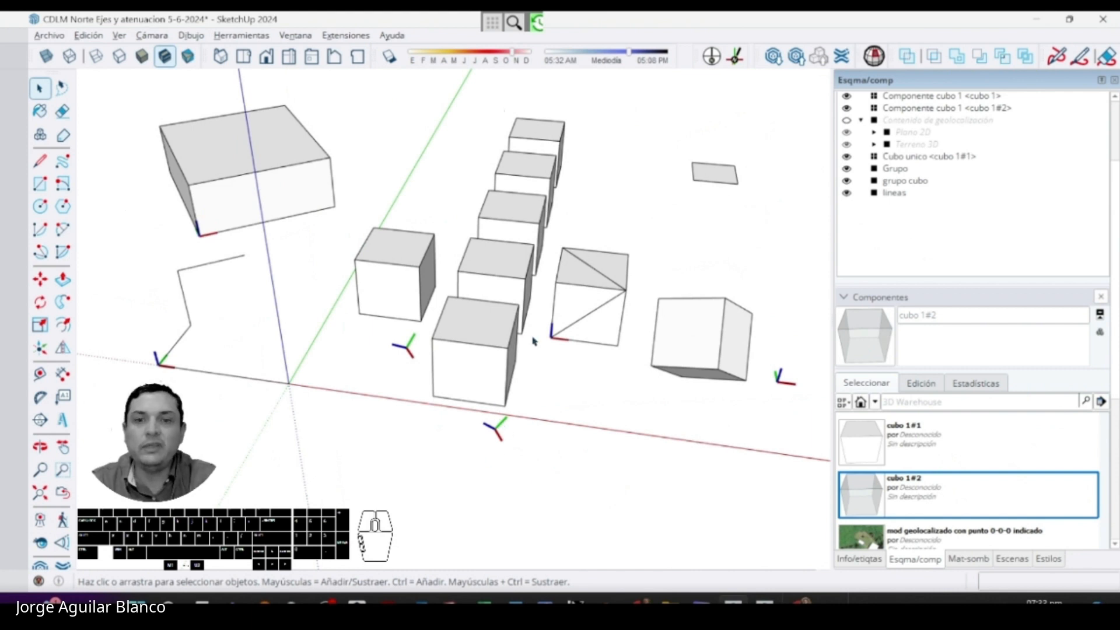
{"action": "middle_click_drag", "start_coordinate": [532, 341], "coordinate": [491, 390]}
{"action": "left_click", "coordinate": [374, 265]}
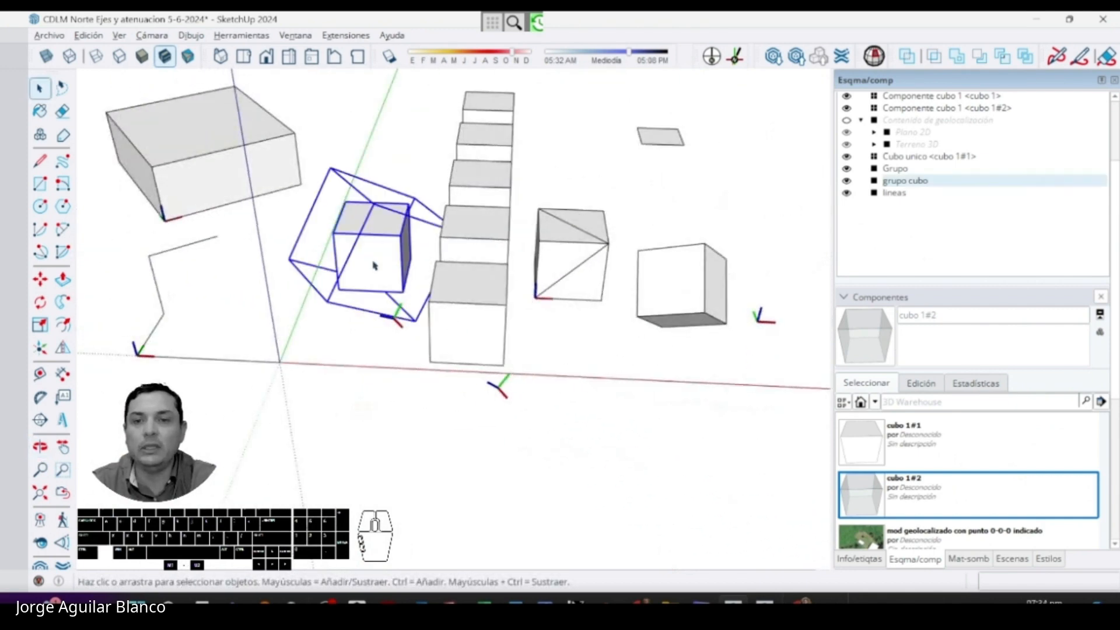
{"action": "left_click", "coordinate": [467, 330]}
{"action": "scroll", "coordinate": [466, 297], "scroll_direction": "up", "scroll_amount": 5}
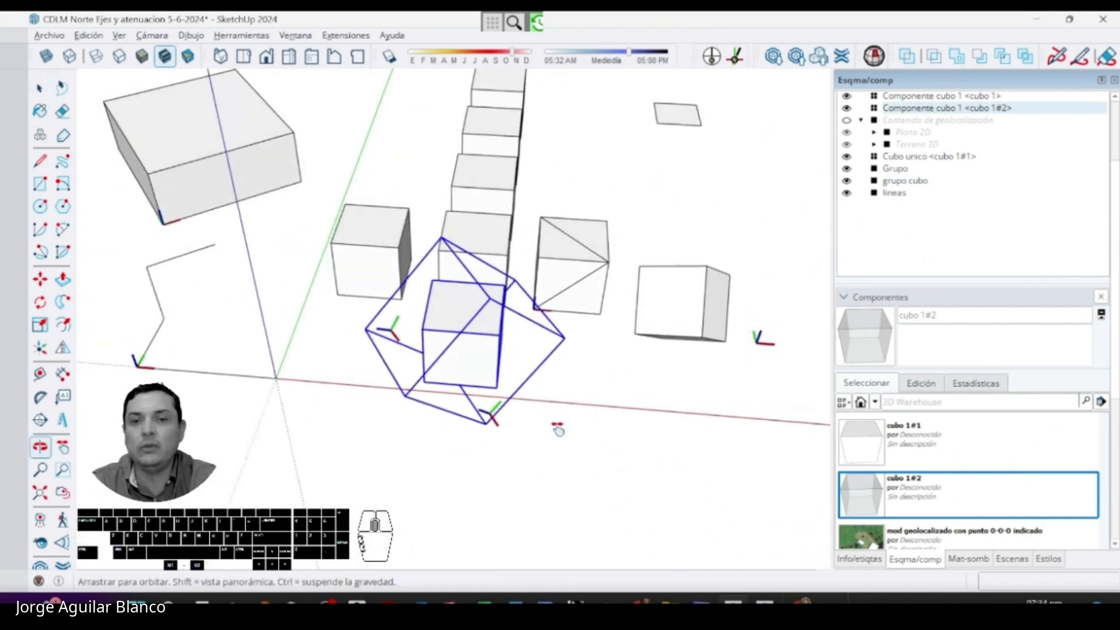
{"action": "middle_click_drag", "start_coordinate": [463, 288], "coordinate": [390, 329]}
{"action": "scroll", "coordinate": [390, 329], "scroll_direction": "down", "scroll_amount": 3}
{"action": "middle_click_drag", "start_coordinate": [540, 406], "coordinate": [445, 321]}
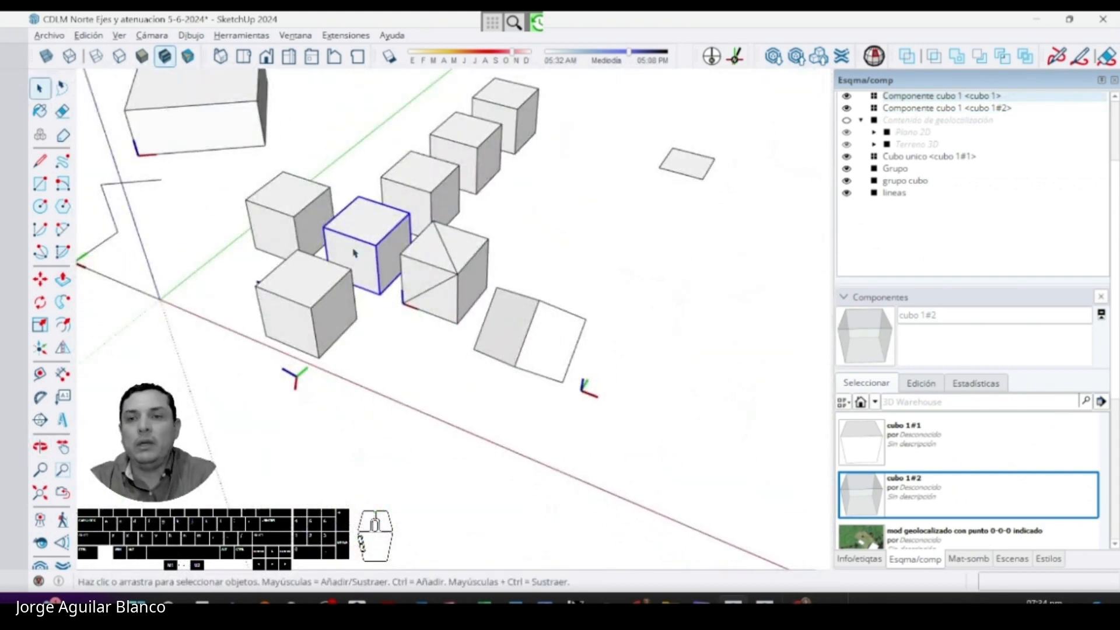
- Switch to the presentation slide on modifying and restoring axes to review its topics, and return to SketchUp
{"action": "key", "text": "alt+Tab"}
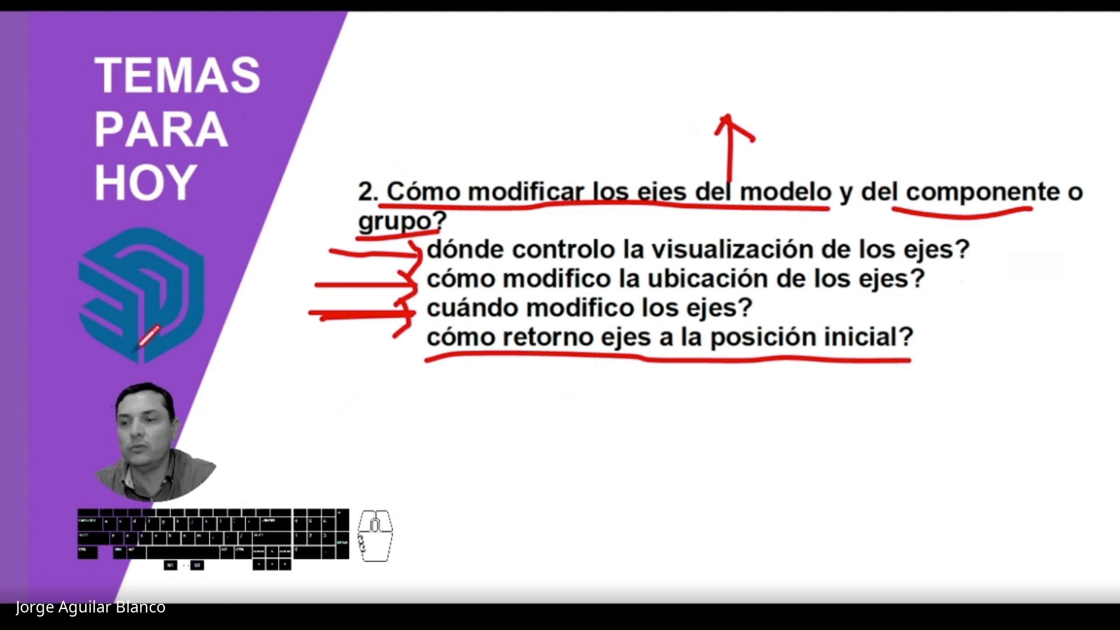
{"action": "key", "text": "alt+Tab"}
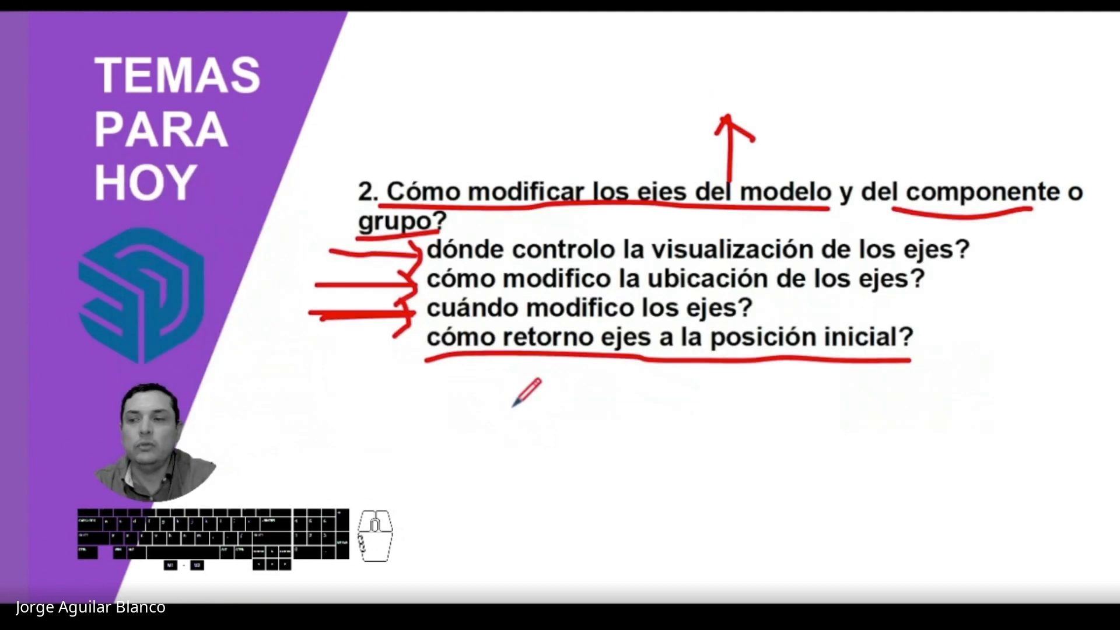
{"action": "key", "text": "alt+Tab"}
{"action": "key", "text": "alt+Tab"}
{"action": "key", "text": "alt+Tab"}
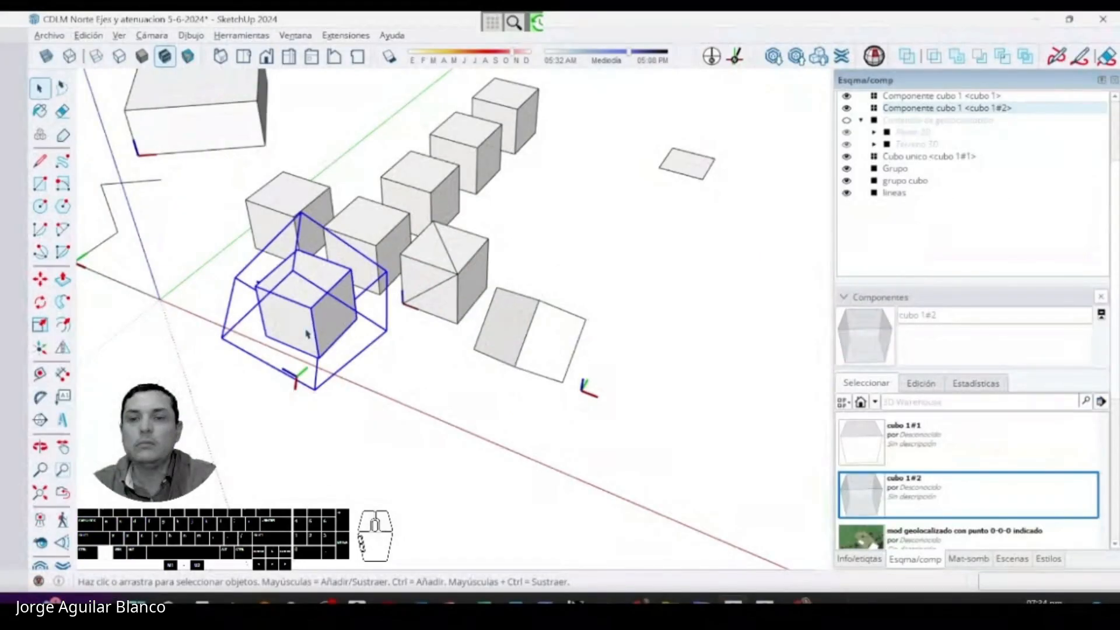
{"action": "double_click", "coordinate": [306, 334]}
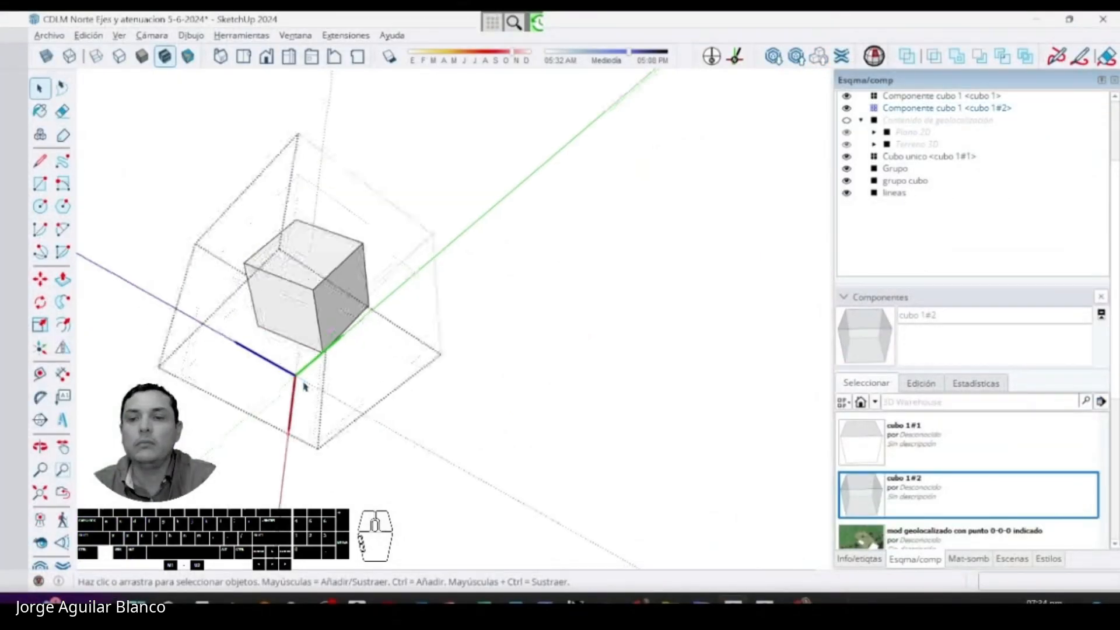
{"action": "right_click", "coordinate": [366, 319]}
{"action": "right_click", "coordinate": [429, 275]}
{"action": "right_click", "coordinate": [429, 274]}
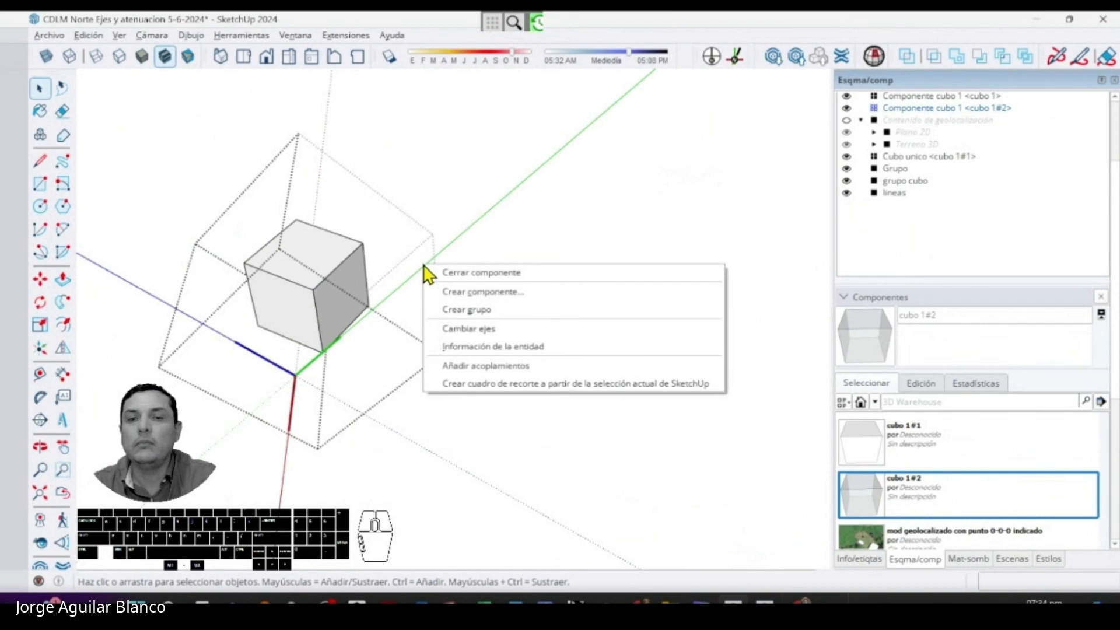
{"action": "left_click", "coordinate": [461, 272]}
- Inside the front unique cube, realign the axes to its lower front corner and edges, and leave it, accepting the component's axes update
{"action": "left_click", "coordinate": [327, 333]}
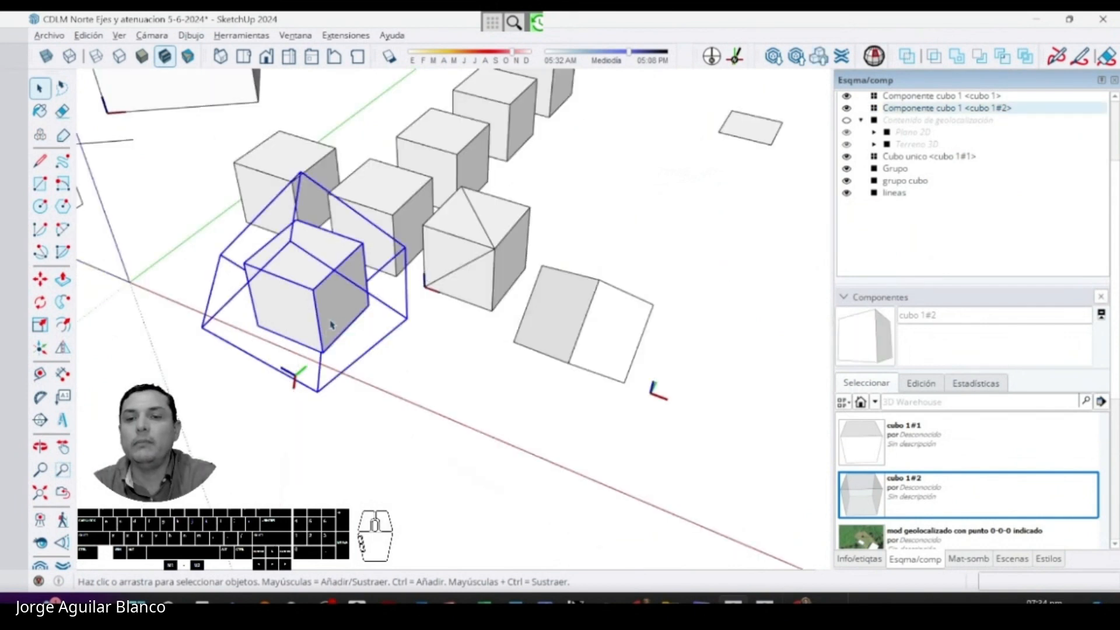
{"action": "double_click", "coordinate": [327, 332]}
{"action": "left_click", "coordinate": [41, 347]}
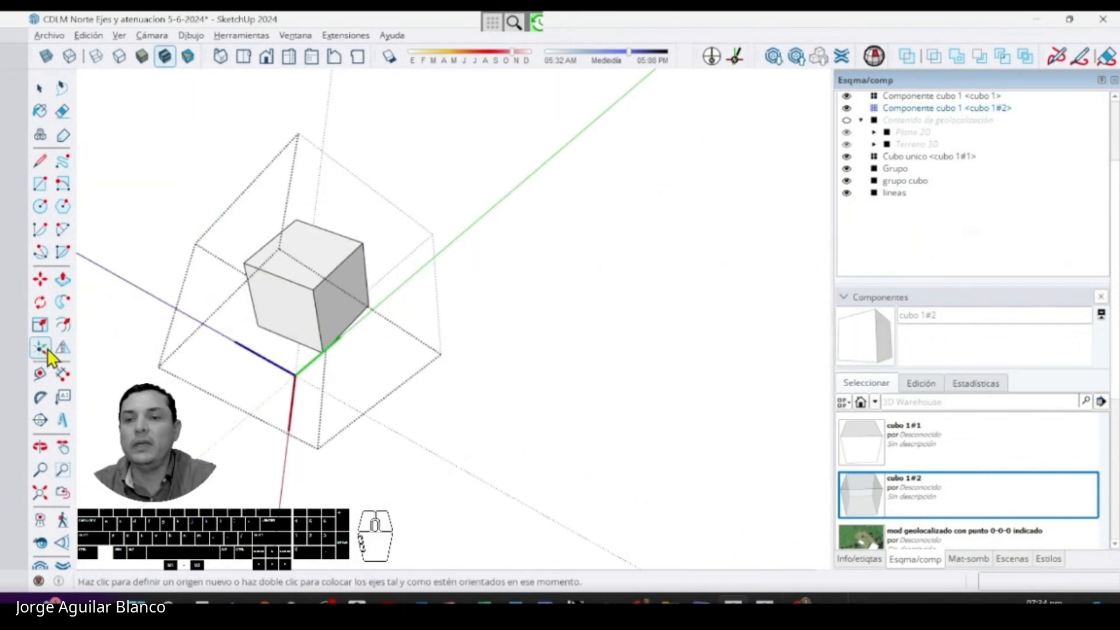
{"action": "left_click", "coordinate": [257, 325]}
{"action": "left_click", "coordinate": [293, 339]}
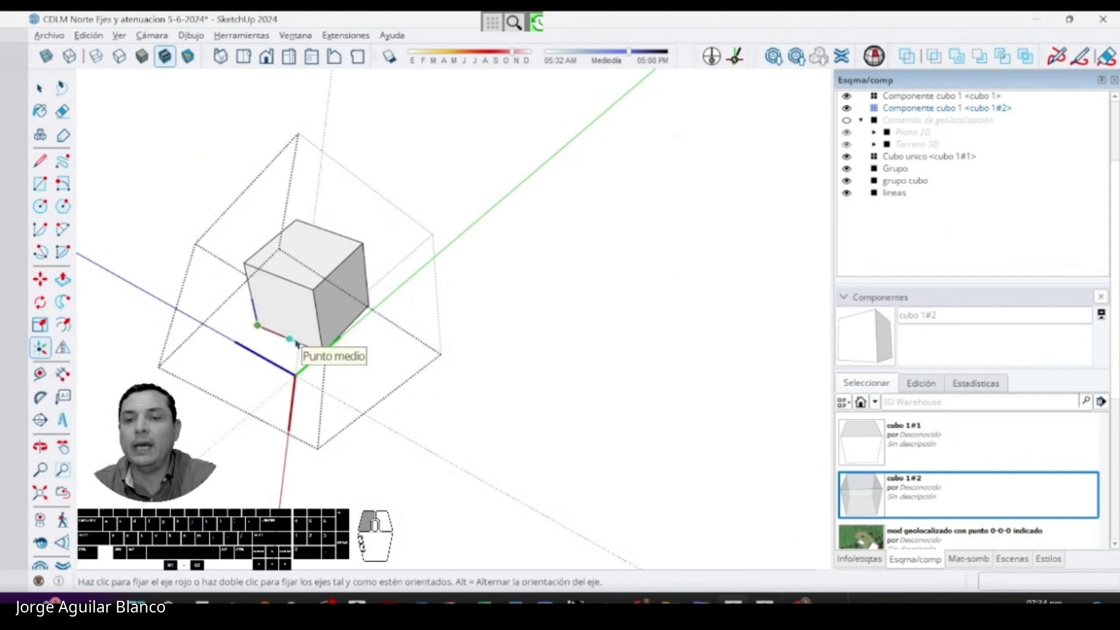
{"action": "middle_click_drag", "start_coordinate": [293, 339], "coordinate": [628, 373]}
{"action": "left_click", "coordinate": [330, 479]}
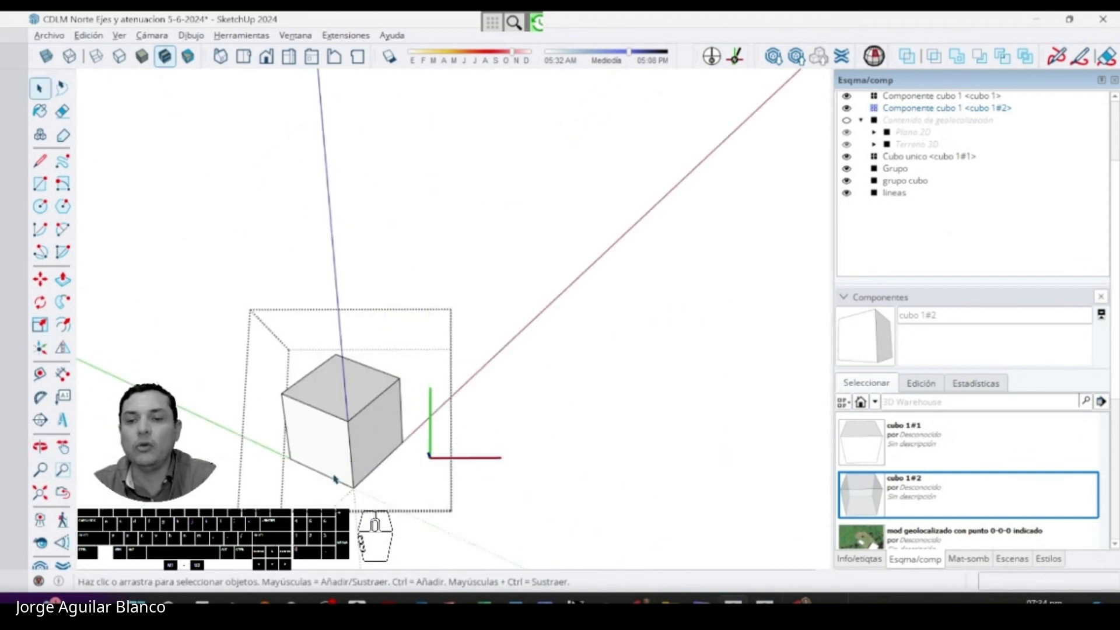
{"action": "middle_click_drag", "start_coordinate": [333, 475], "coordinate": [230, 418]}
{"action": "left_click", "coordinate": [516, 352]}
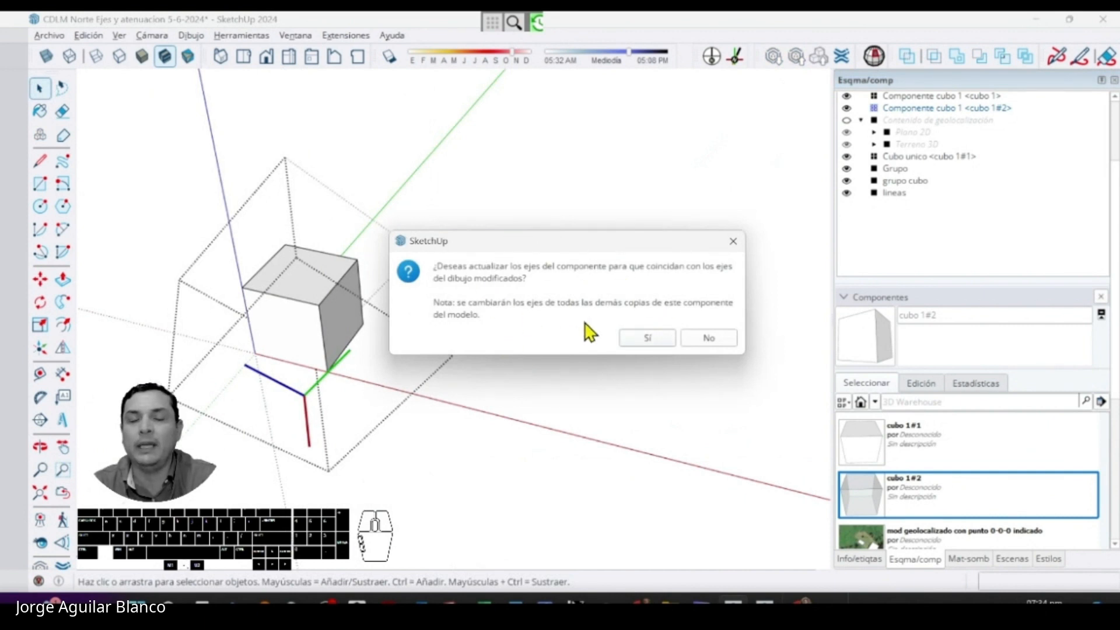
{"action": "left_click", "coordinate": [646, 339]}
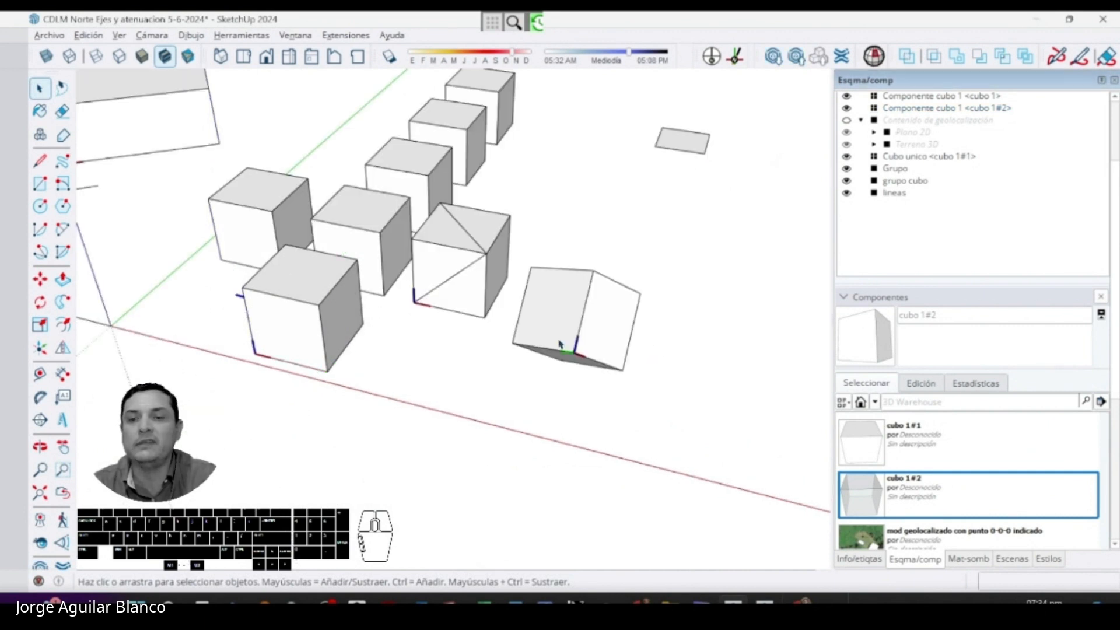
- Reopen the front cube to check its corner axes, leave it, and compare its fitted bounding box with the tilted inserted copy
{"action": "double_click", "coordinate": [300, 357]}
{"action": "middle_click_drag", "start_coordinate": [365, 385], "coordinate": [640, 354]}
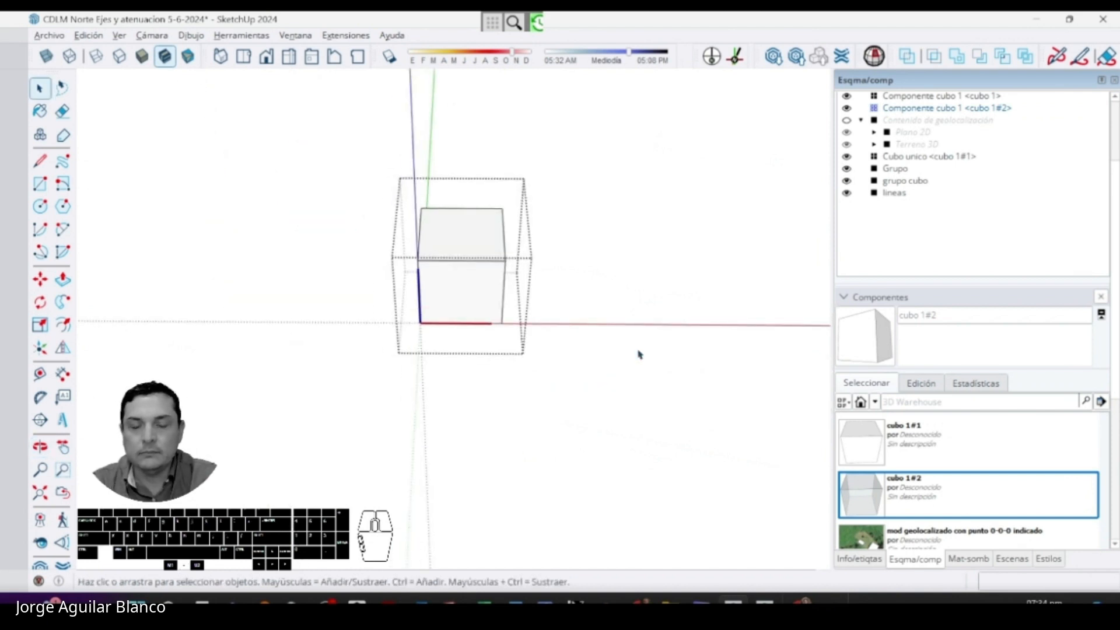
{"action": "left_click", "coordinate": [457, 192]}
{"action": "left_click", "coordinate": [471, 279]}
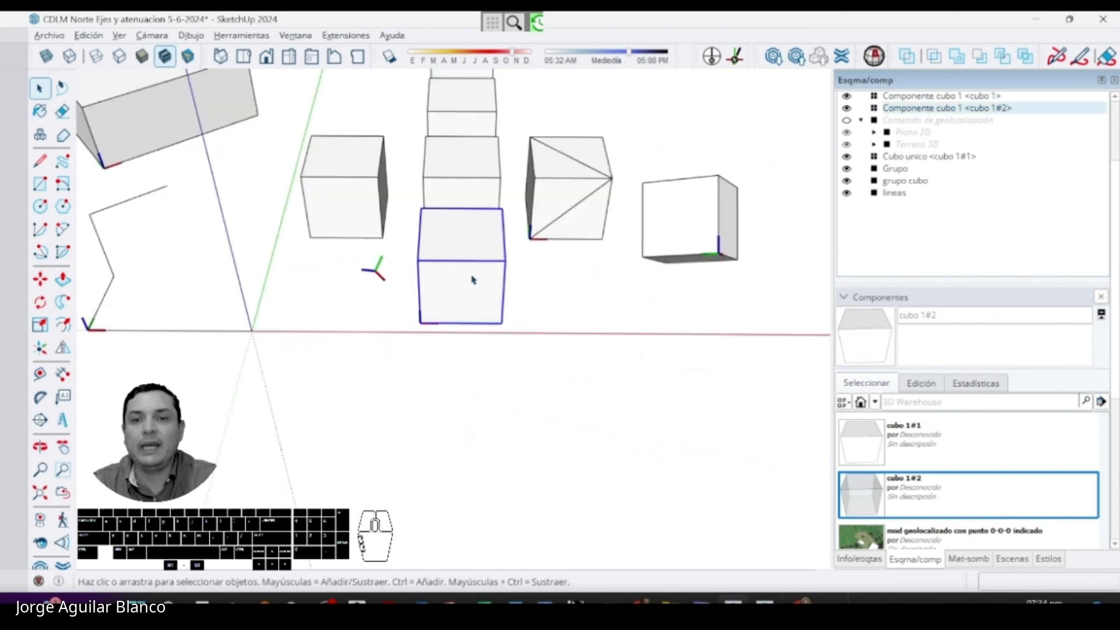
{"action": "middle_click_drag", "start_coordinate": [396, 330], "coordinate": [476, 289]}
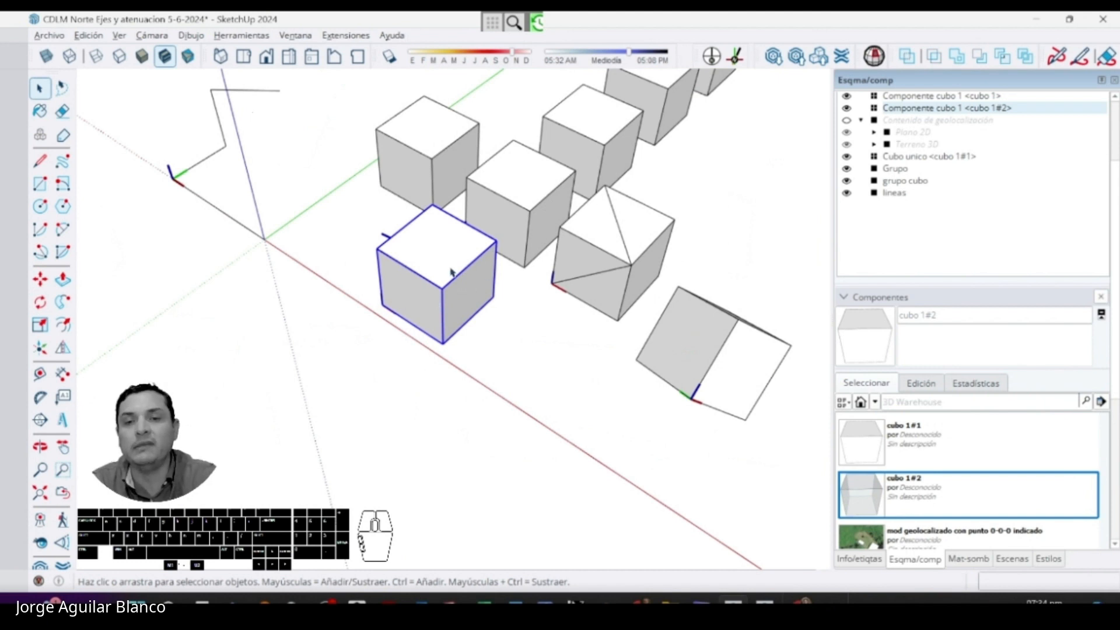
- Inside the group cube, realign the axes to its lower front corner and edges, leave the group and select it
{"action": "middle_click_drag", "start_coordinate": [419, 312], "coordinate": [325, 200]}
{"action": "double_click", "coordinate": [325, 200]}
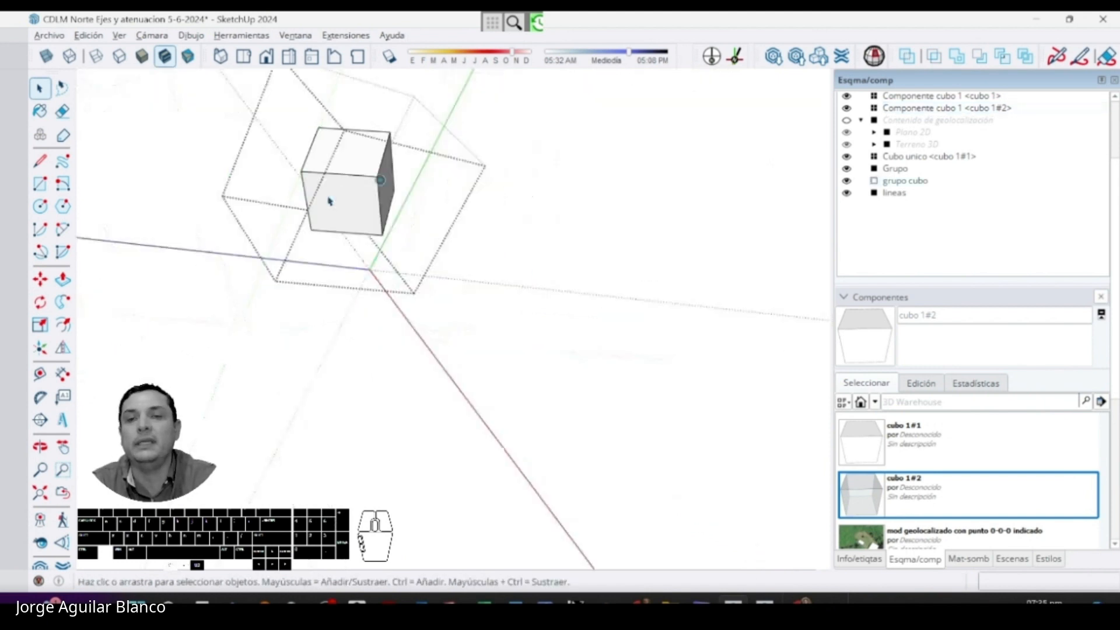
{"action": "left_click", "coordinate": [40, 348]}
{"action": "left_click", "coordinate": [311, 231]}
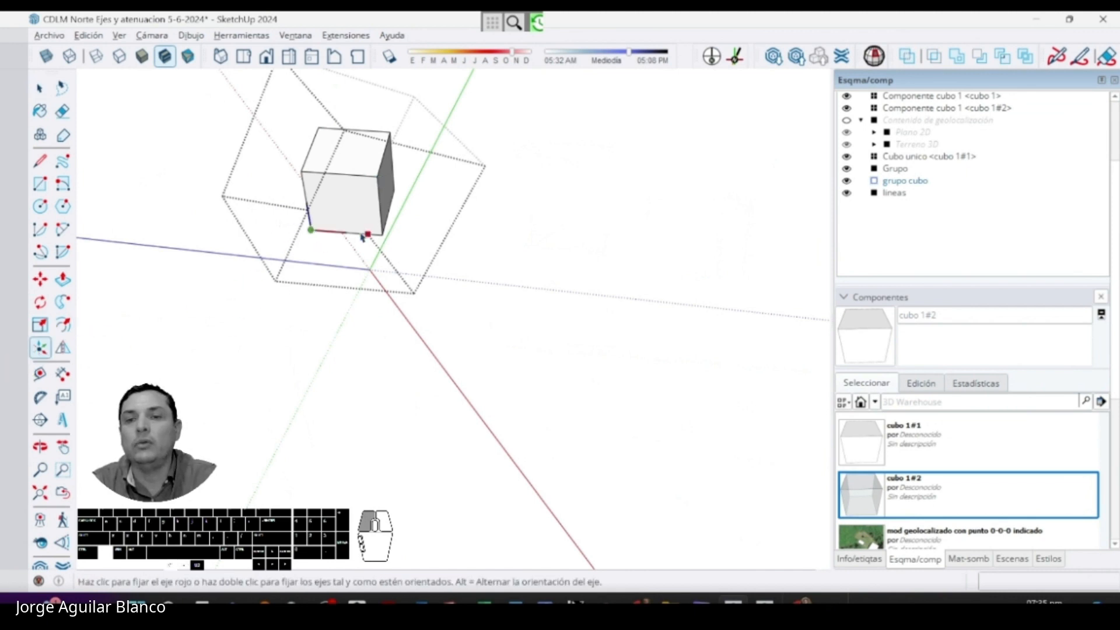
{"action": "left_click", "coordinate": [365, 234]}
{"action": "middle_click_drag", "start_coordinate": [408, 240], "coordinate": [584, 261]}
{"action": "left_click", "coordinate": [270, 296]}
{"action": "middle_click_drag", "start_coordinate": [269, 297], "coordinate": [375, 367]}
{"action": "left_click", "coordinate": [367, 371]}
{"action": "left_click", "coordinate": [331, 210]}
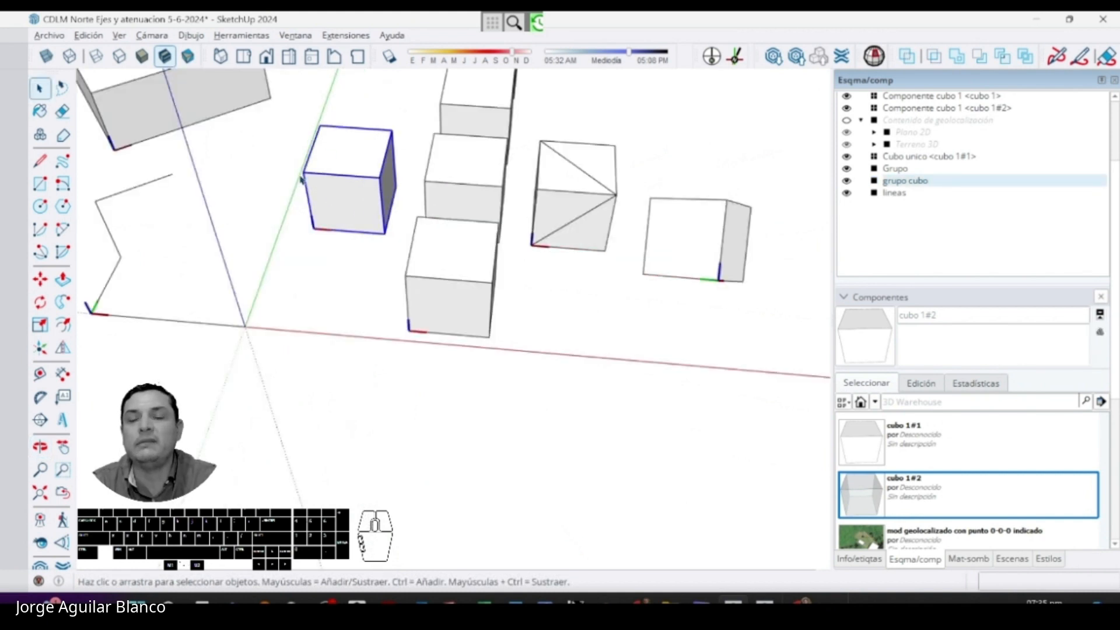
{"action": "scroll", "coordinate": [347, 213], "scroll_direction": "down", "scroll_amount": 1}
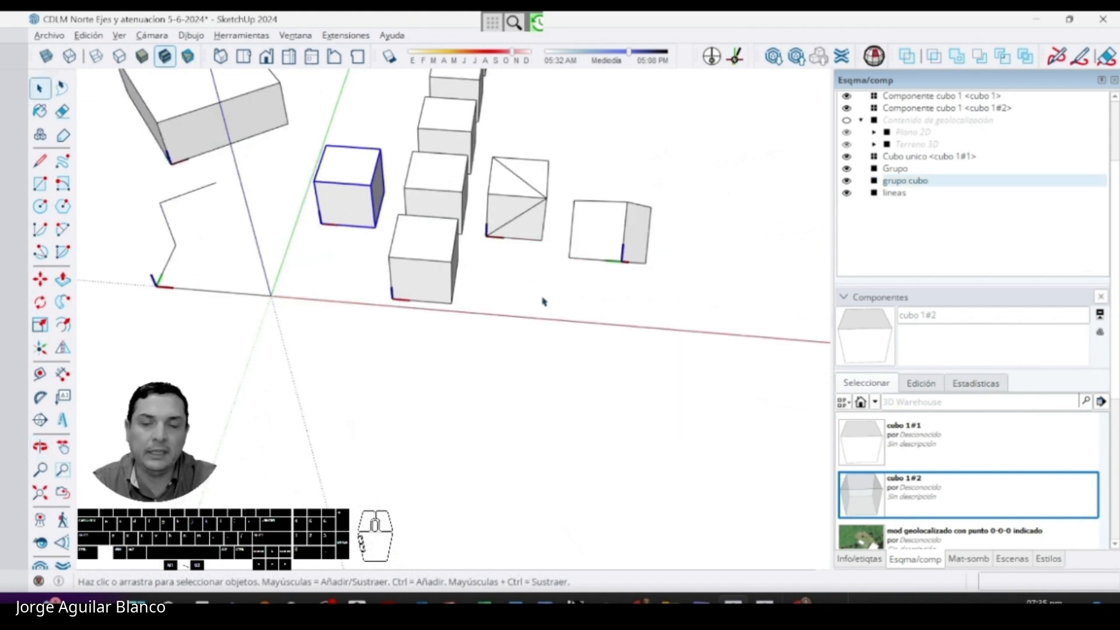
{"action": "middle_click_drag", "start_coordinate": [542, 300], "coordinate": [420, 320]}
- Switch to the presentation, advance to the topic on fading elements while editing a component or group, and return to SketchUp
{"action": "key", "text": "alt+Tab"}
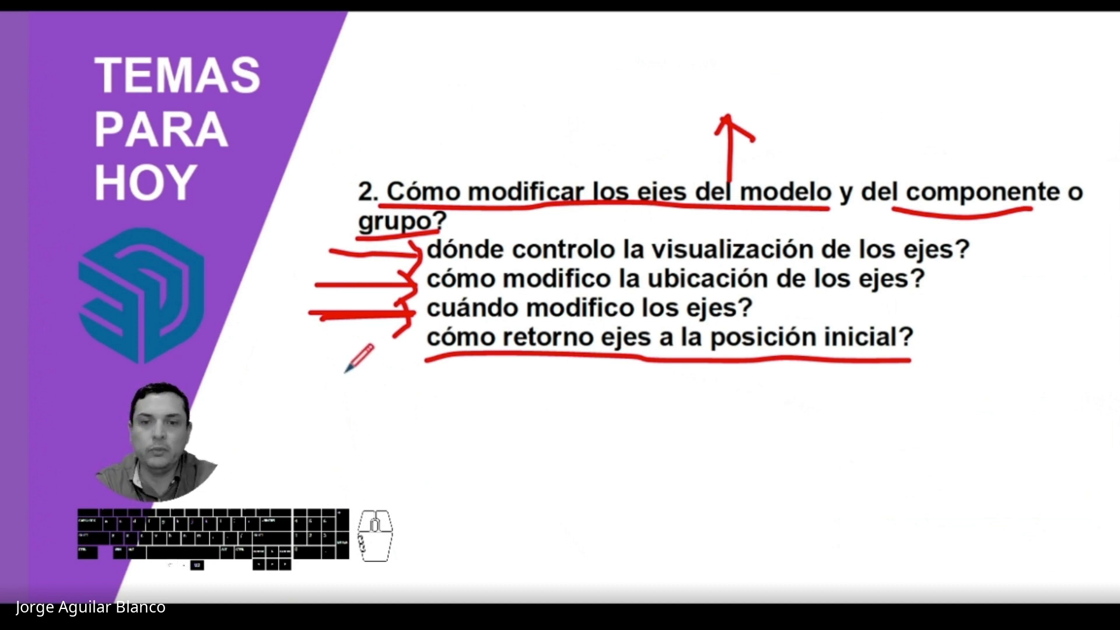
{"action": "key", "text": "Right"}
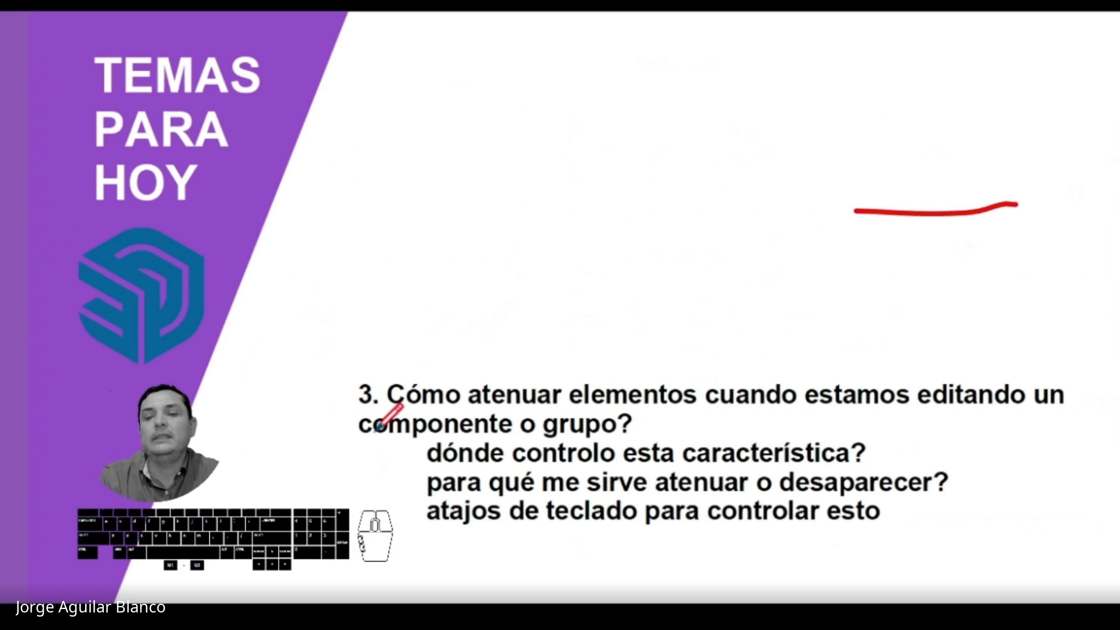
{"action": "key", "text": "alt+Tab"}
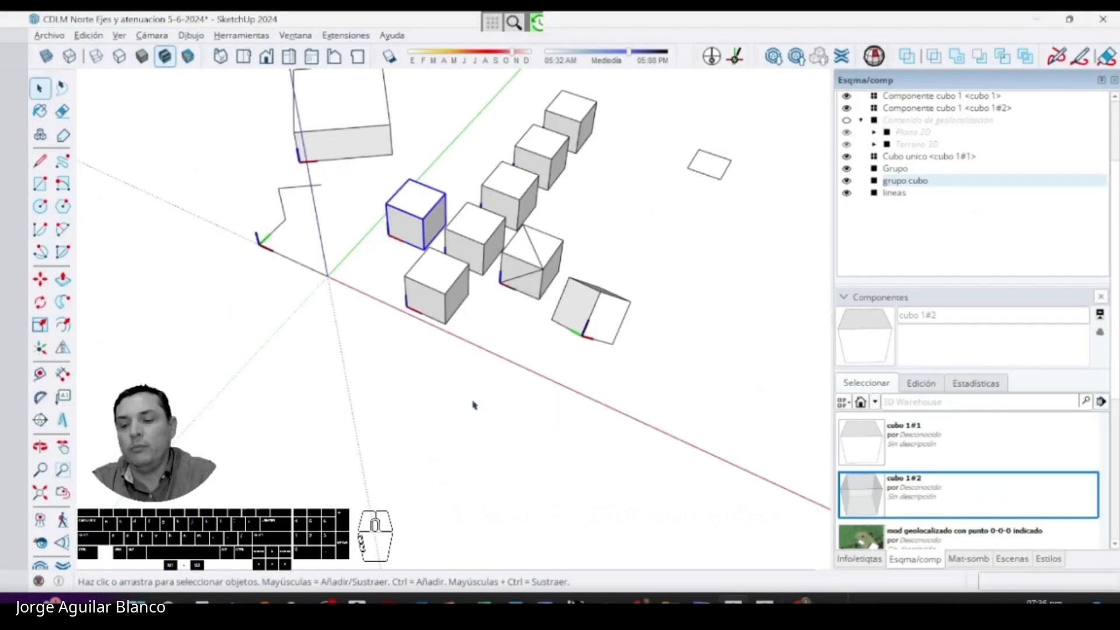
- Move the front component cube about 15.60 m toward the model origin, beside the group of lines
{"action": "scroll", "coordinate": [461, 317], "scroll_direction": "up", "scroll_amount": 3}
{"action": "scroll", "coordinate": [460, 317], "scroll_direction": "up", "scroll_amount": 1}
{"action": "left_click", "coordinate": [435, 432]}
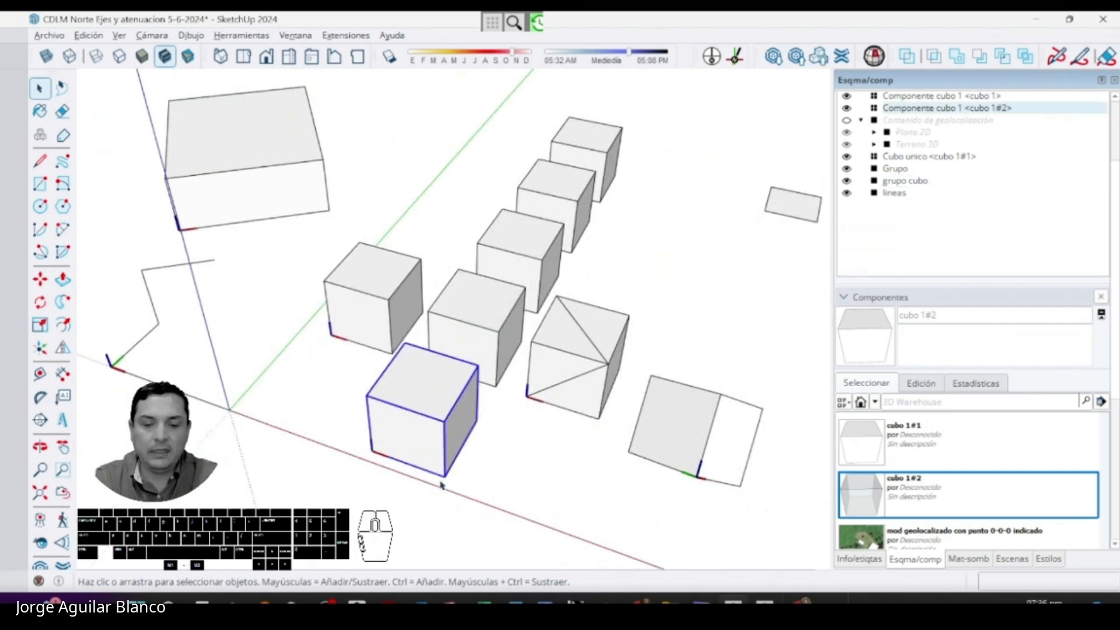
{"action": "key", "text": "m"}
{"action": "left_click", "coordinate": [443, 493]}
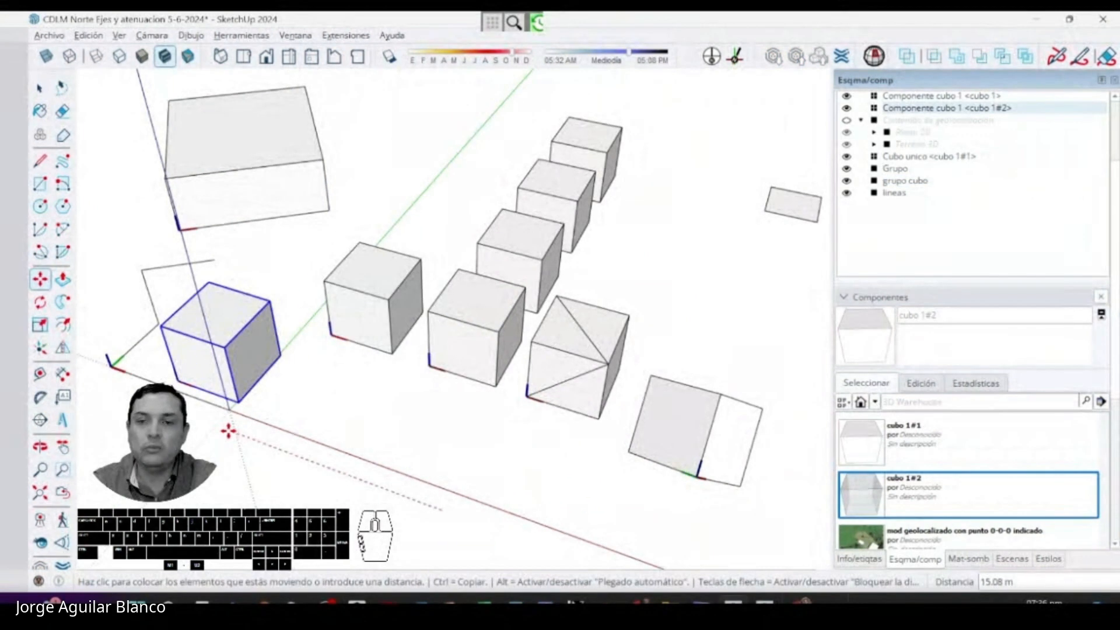
{"action": "left_click", "coordinate": [221, 431]}
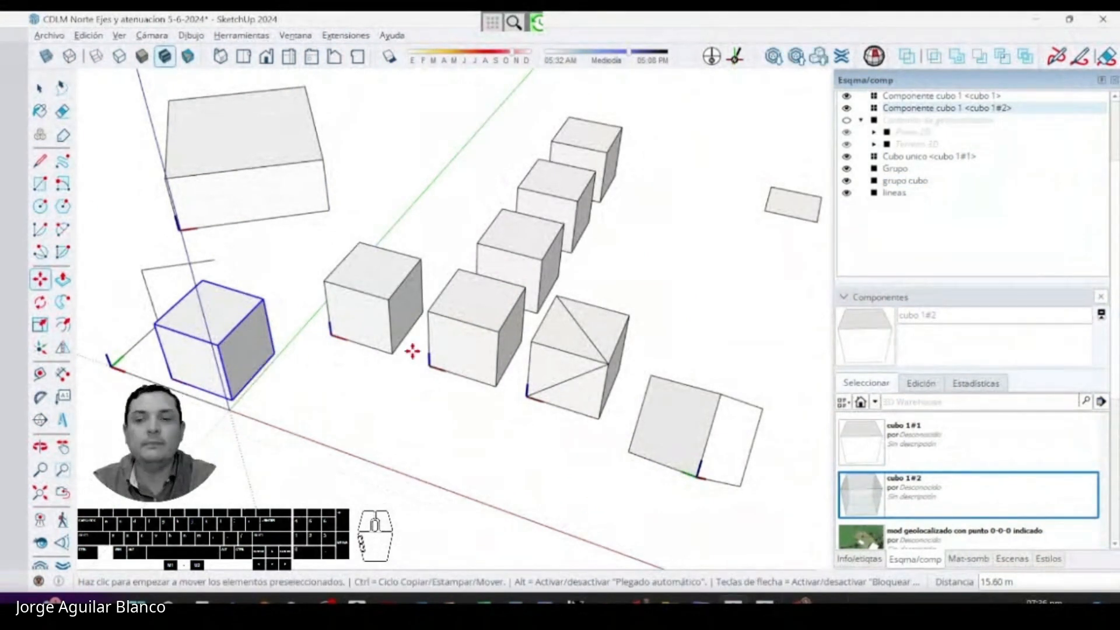
{"action": "key", "text": "space"}
- Compare how the group cube and the moved component cube are listed in the outliner
{"action": "left_click", "coordinate": [384, 330]}
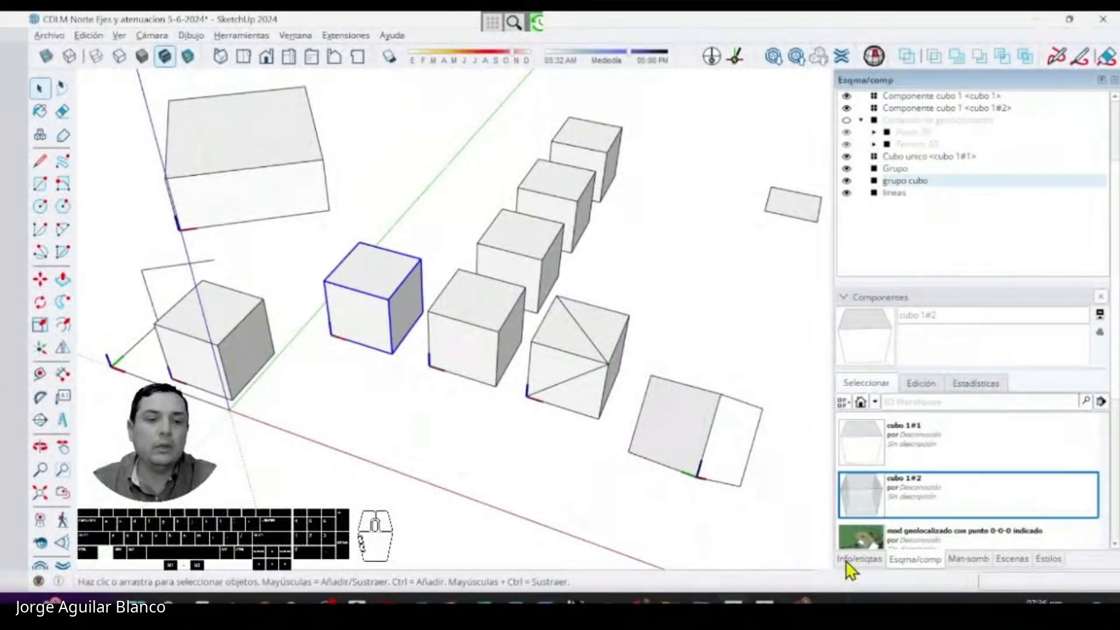
{"action": "left_click", "coordinate": [859, 558]}
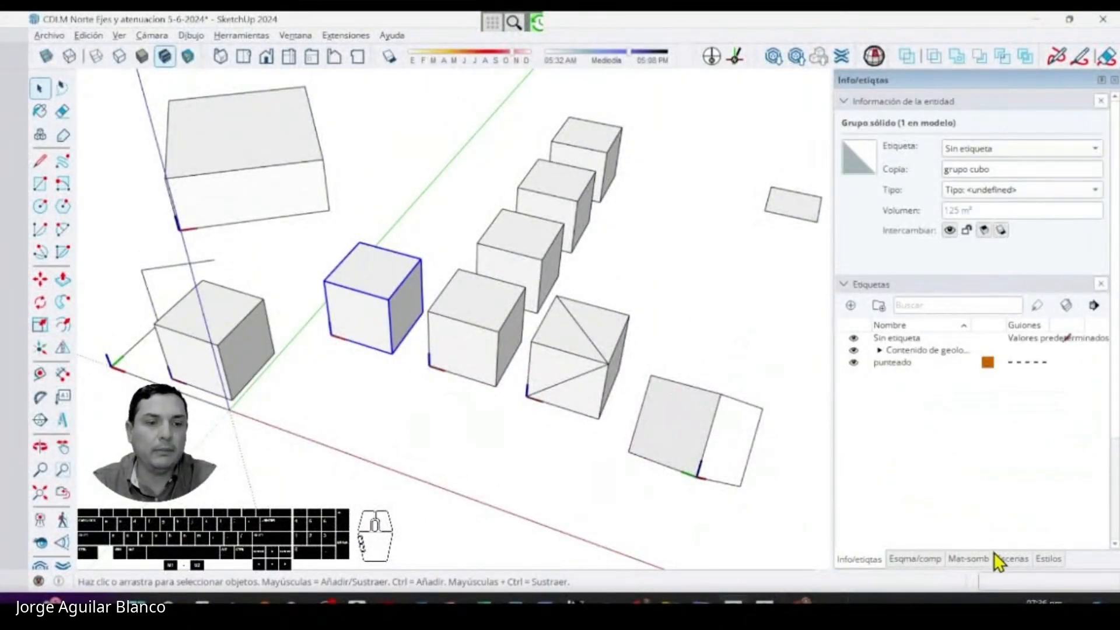
{"action": "left_click", "coordinate": [976, 558]}
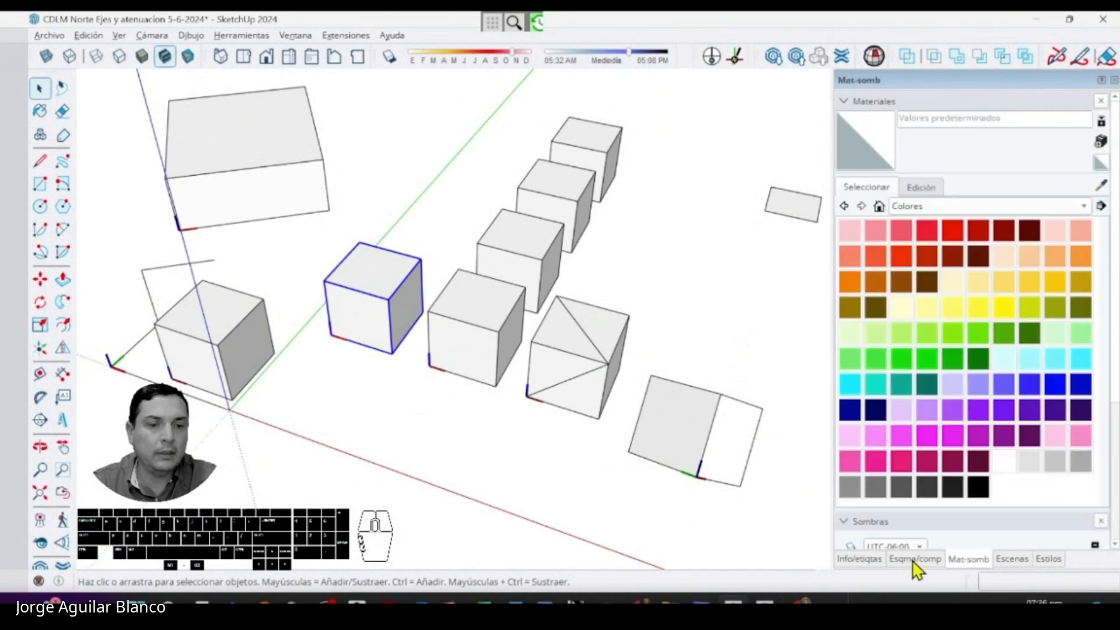
{"action": "left_click", "coordinate": [912, 559]}
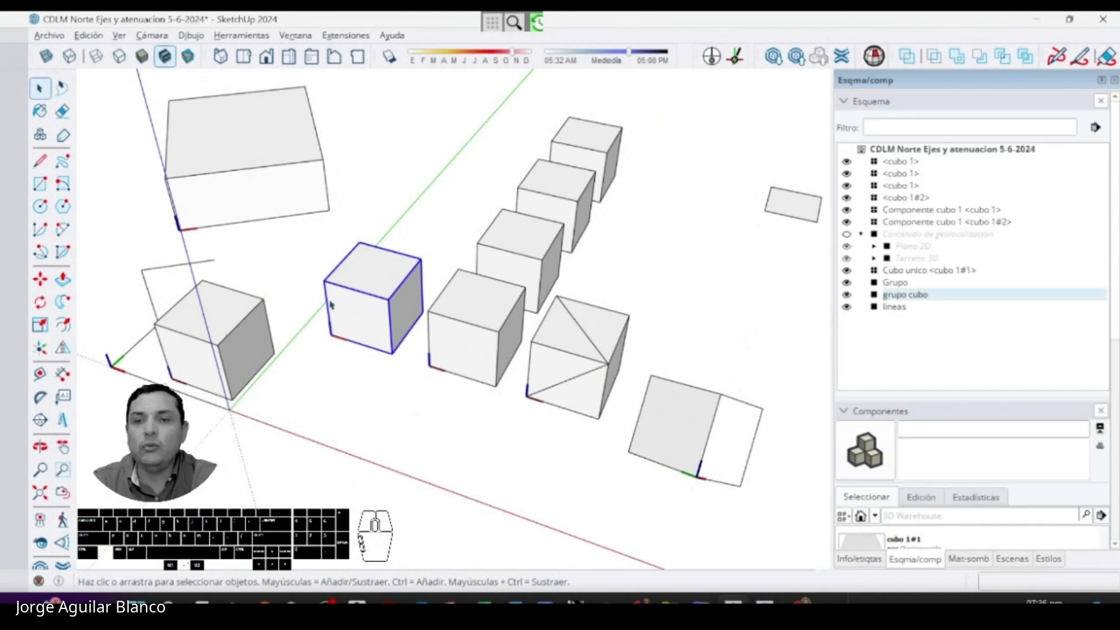
{"action": "left_click", "coordinate": [246, 347]}
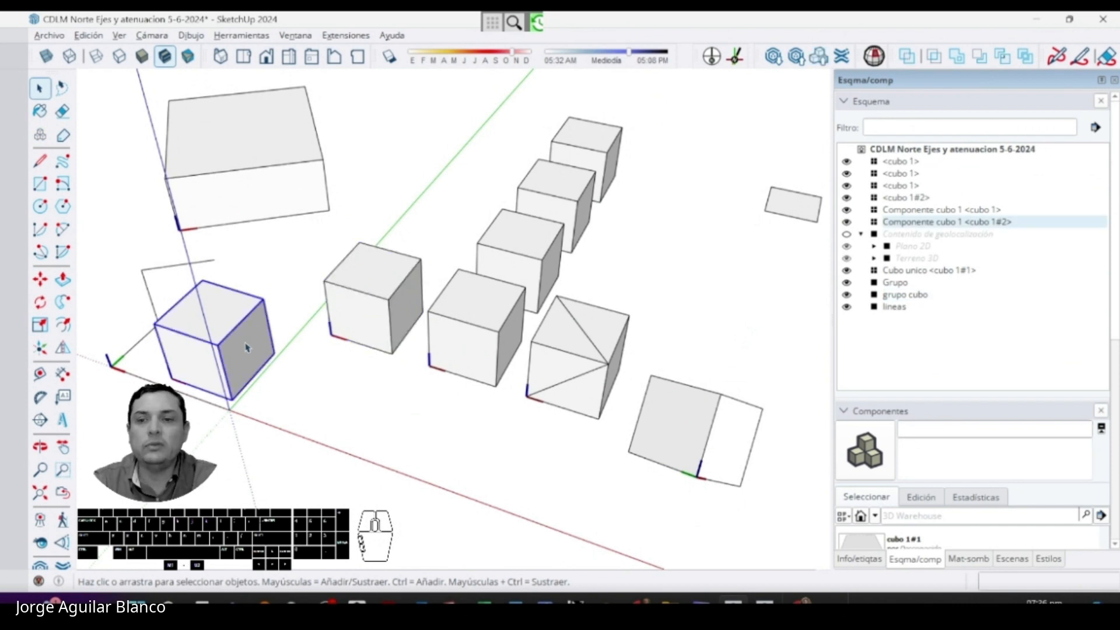
{"action": "left_click", "coordinate": [355, 305]}
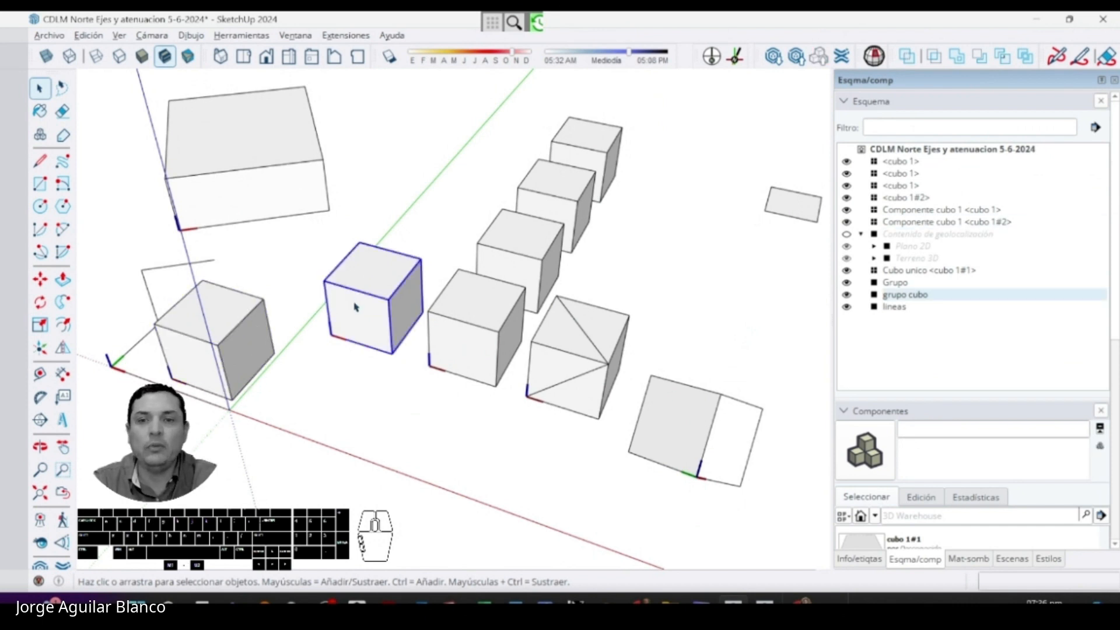
{"action": "left_click", "coordinate": [229, 340]}
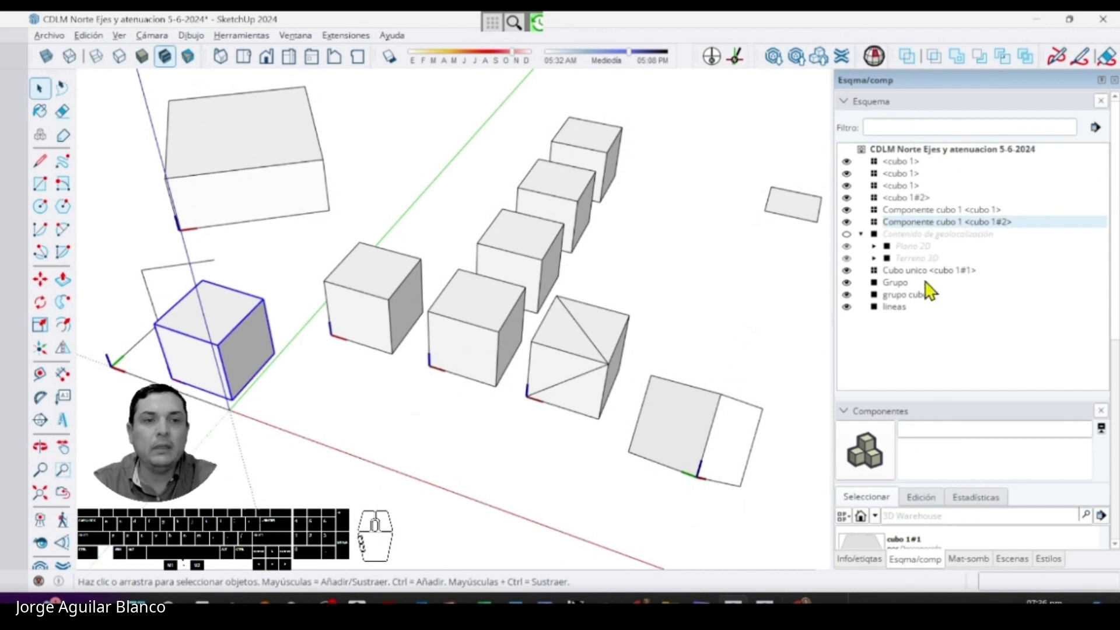
{"action": "left_click", "coordinate": [400, 317]}
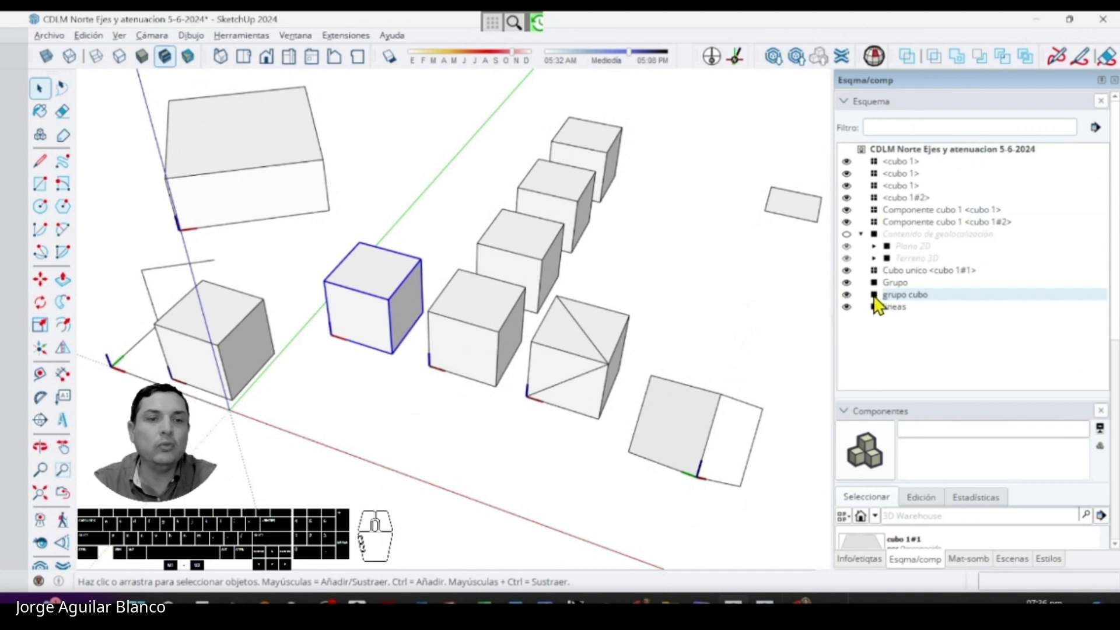
{"action": "left_click", "coordinate": [231, 338]}
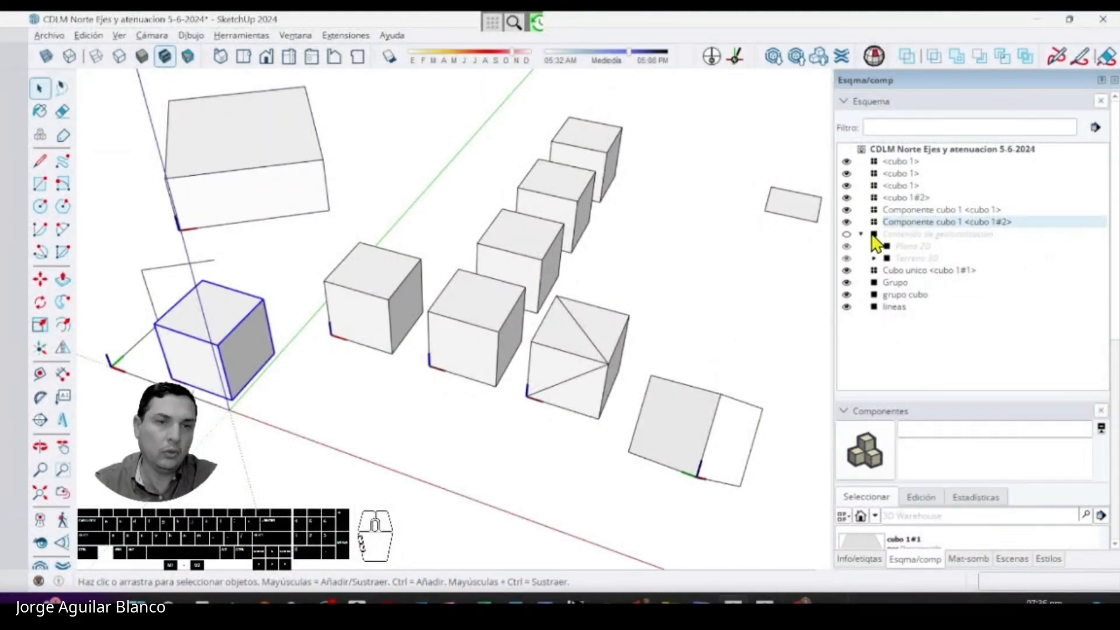
- Compare the entity information of the moved component cube and the group cube, ending with nothing selected
{"action": "left_click", "coordinate": [867, 561]}
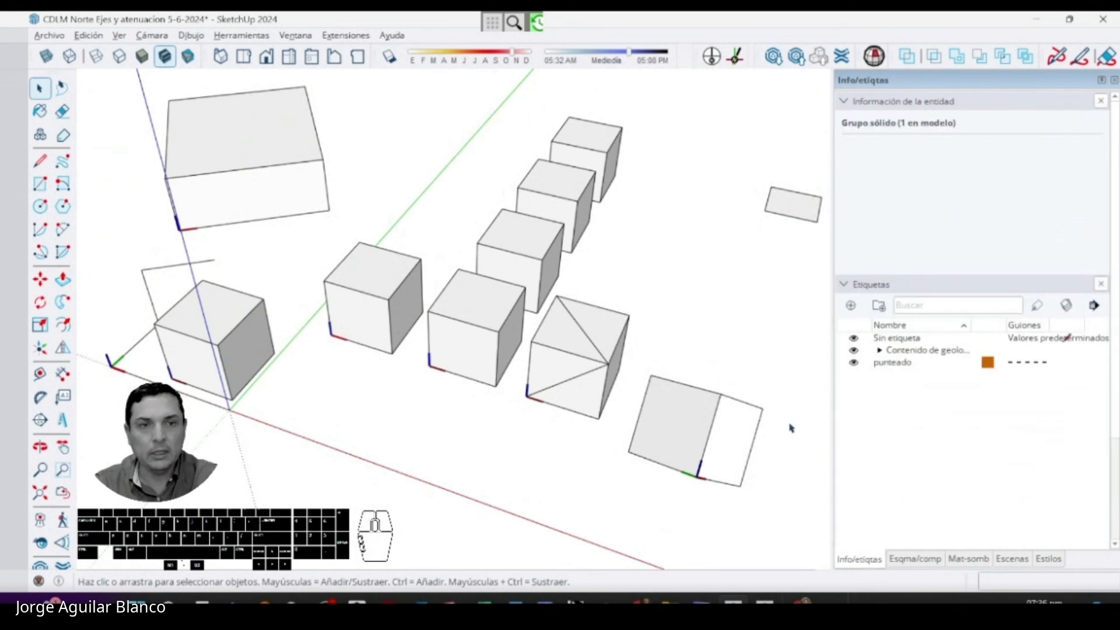
{"action": "left_click", "coordinate": [250, 352]}
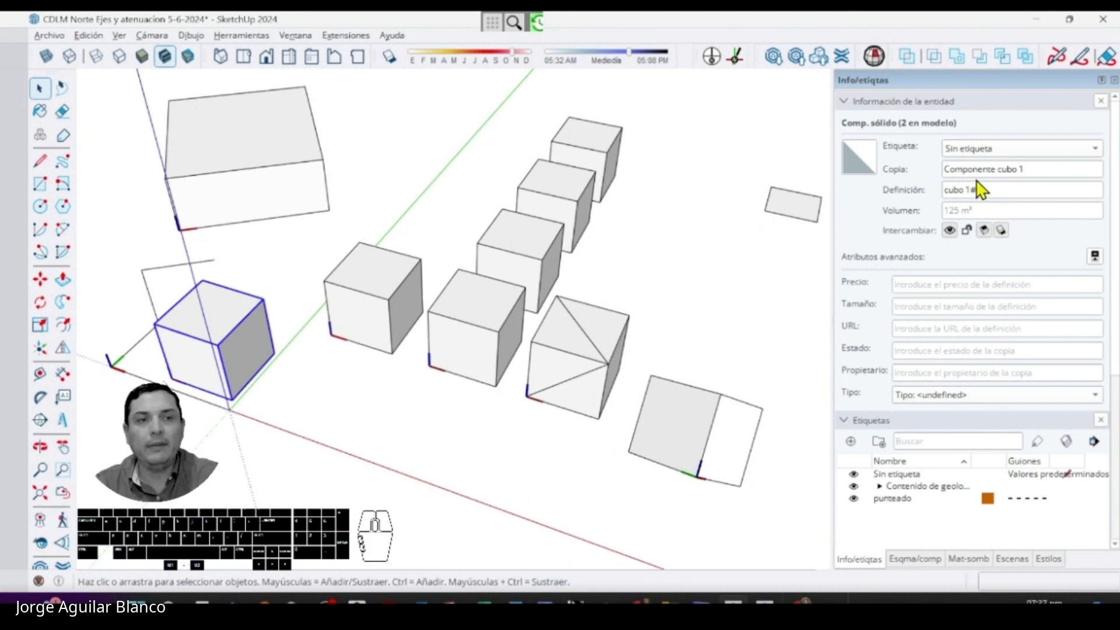
{"action": "left_click", "coordinate": [370, 298]}
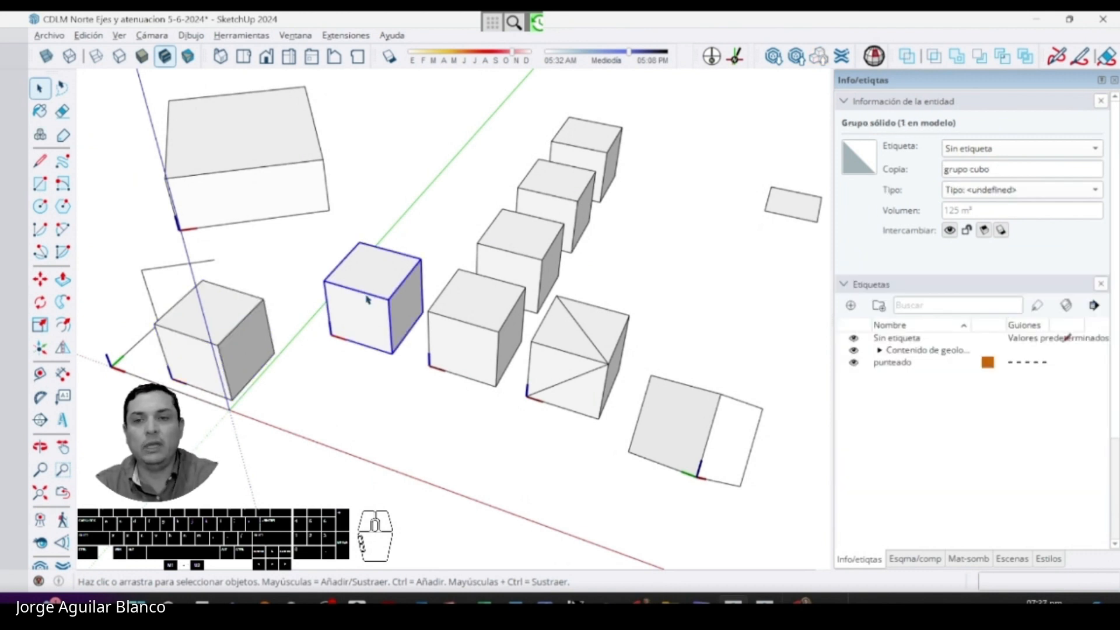
{"action": "left_click", "coordinate": [236, 339]}
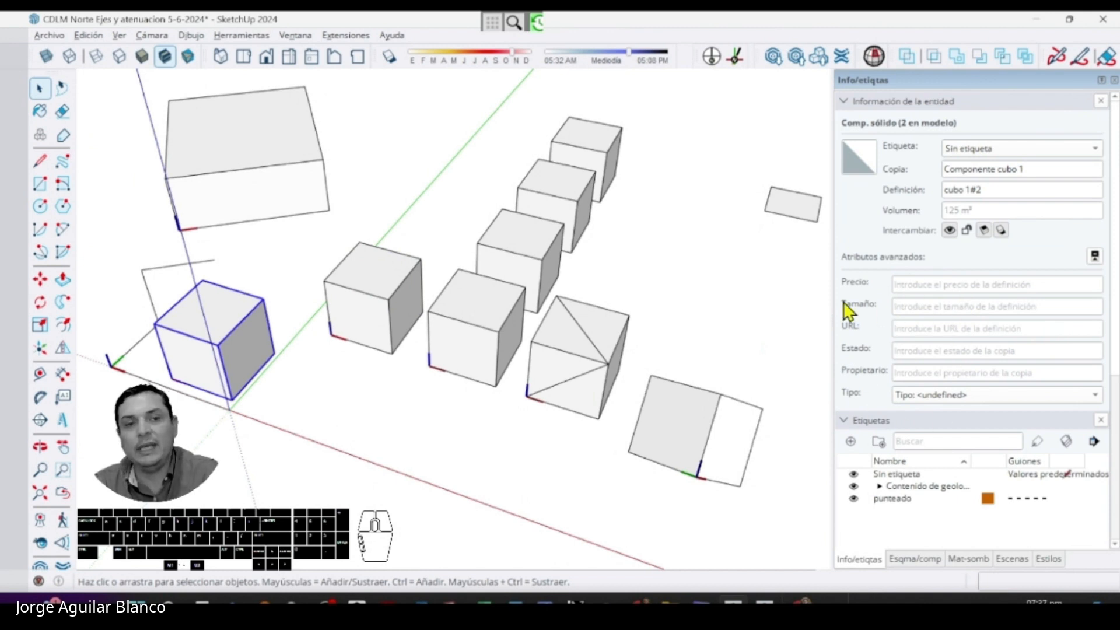
{"action": "left_click", "coordinate": [374, 334]}
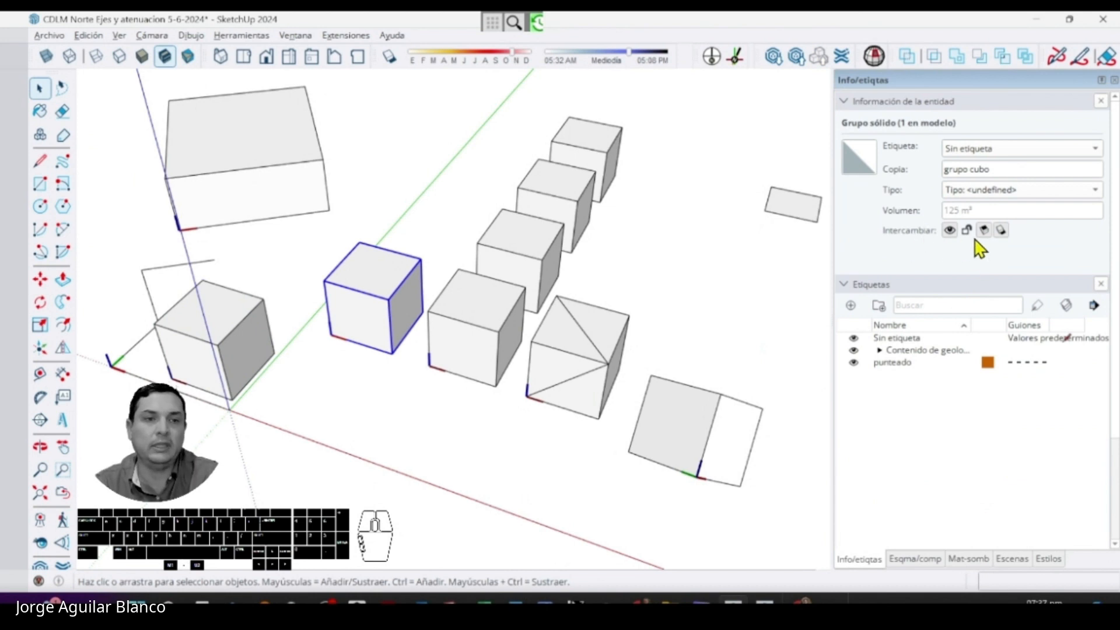
{"action": "left_click", "coordinate": [387, 196]}
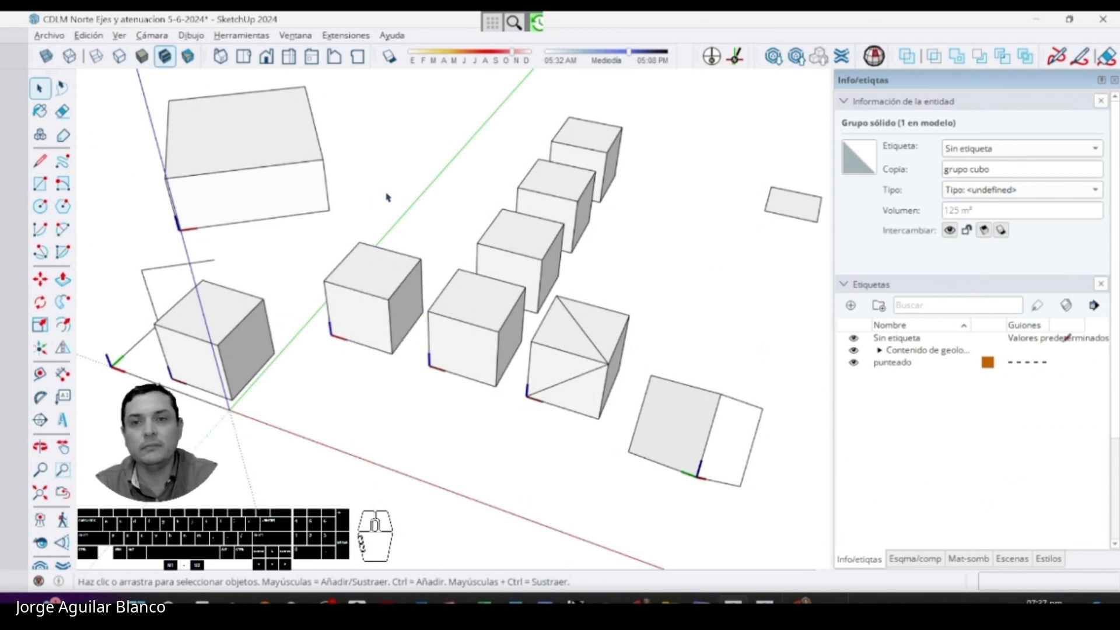
- Open the front cube of the row of matching component copies for editing
{"action": "scroll", "coordinate": [458, 308], "scroll_direction": "down", "scroll_amount": 3}
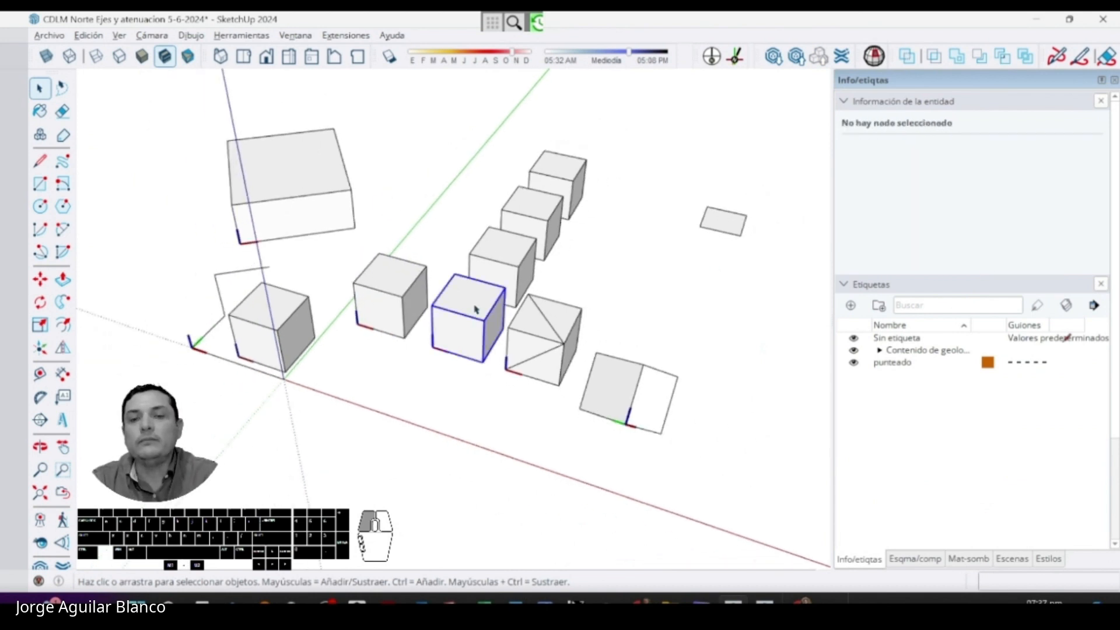
{"action": "double_click", "coordinate": [471, 313]}
{"action": "left_click", "coordinate": [560, 286]}
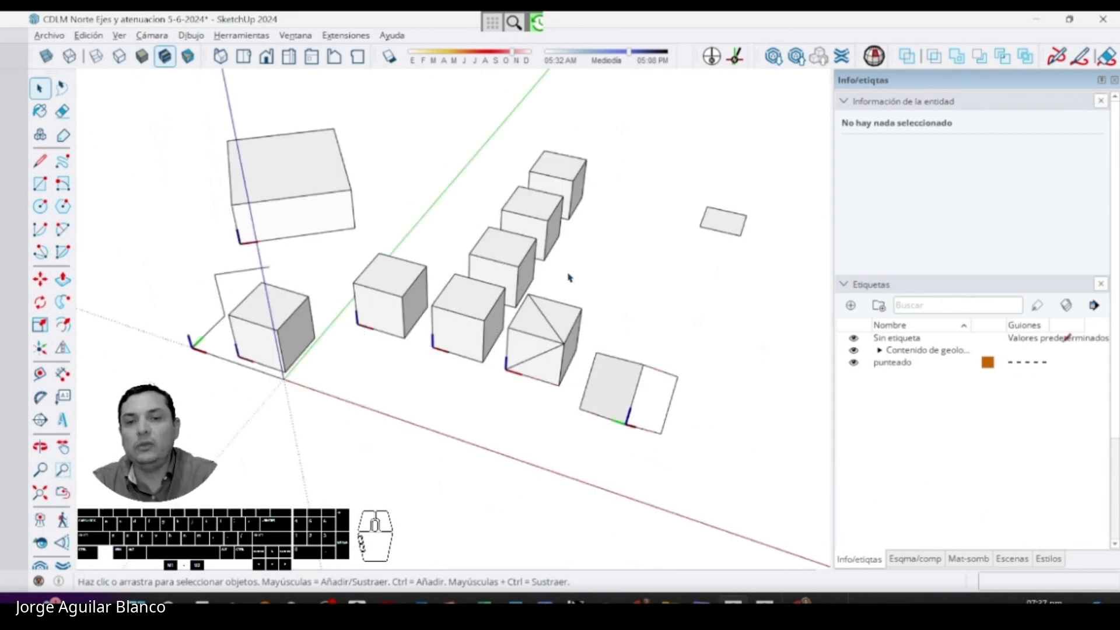
{"action": "double_click", "coordinate": [379, 293]}
{"action": "left_click", "coordinate": [506, 318]}
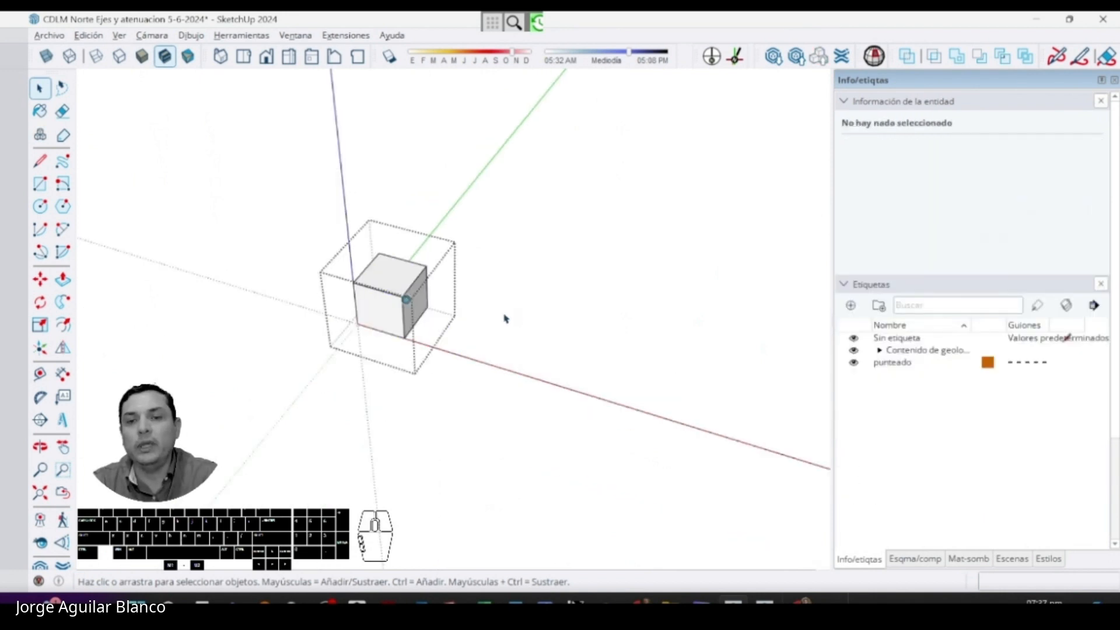
{"action": "double_click", "coordinate": [483, 318]}
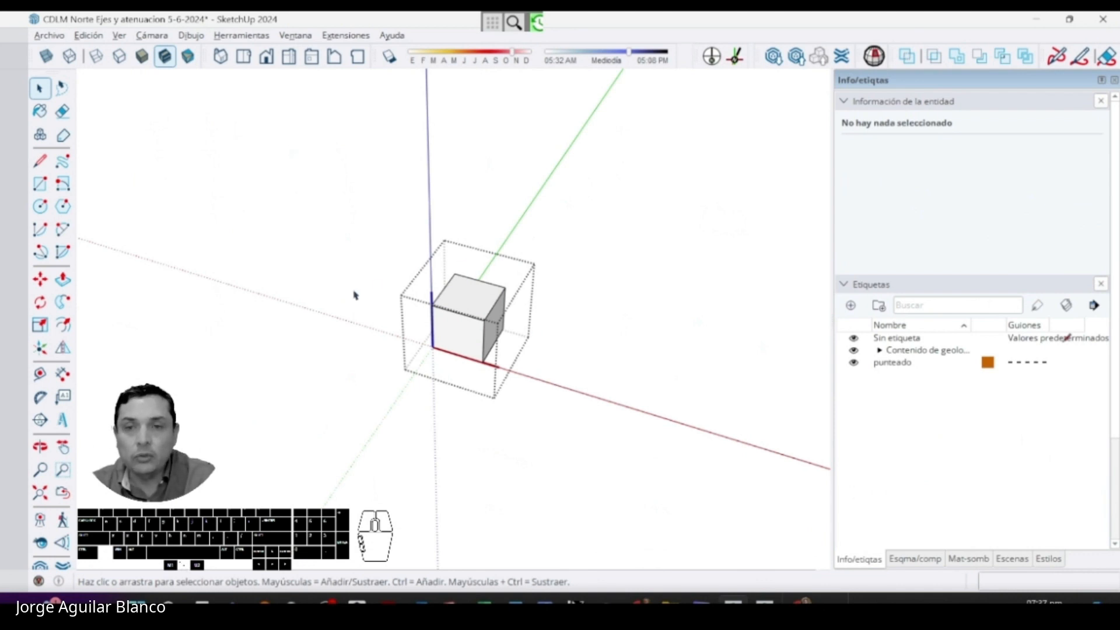
- Review the component and group editing settings in the model information
{"action": "left_click", "coordinate": [296, 35]}
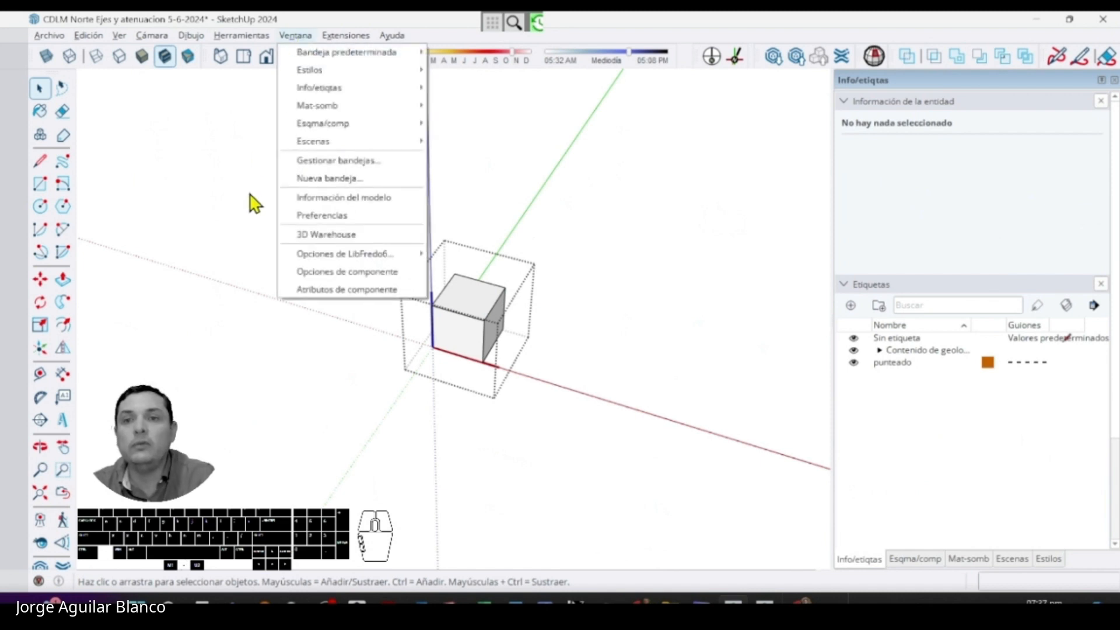
{"action": "left_click", "coordinate": [304, 198]}
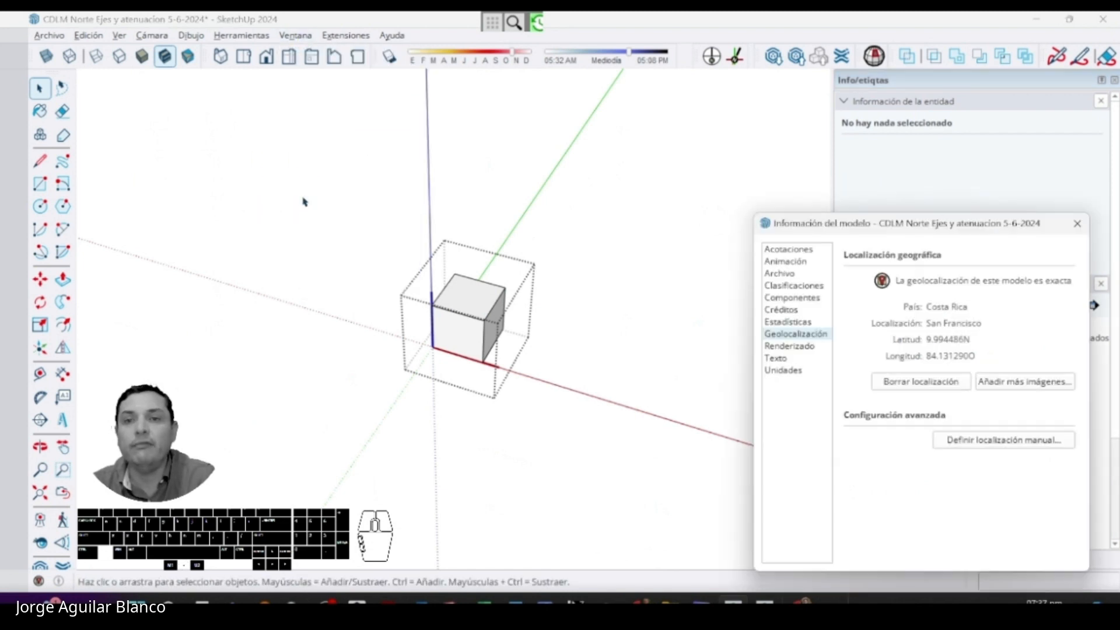
{"action": "left_click_drag", "start_coordinate": [811, 225], "coordinate": [142, 212]}
{"action": "left_click", "coordinate": [130, 283]}
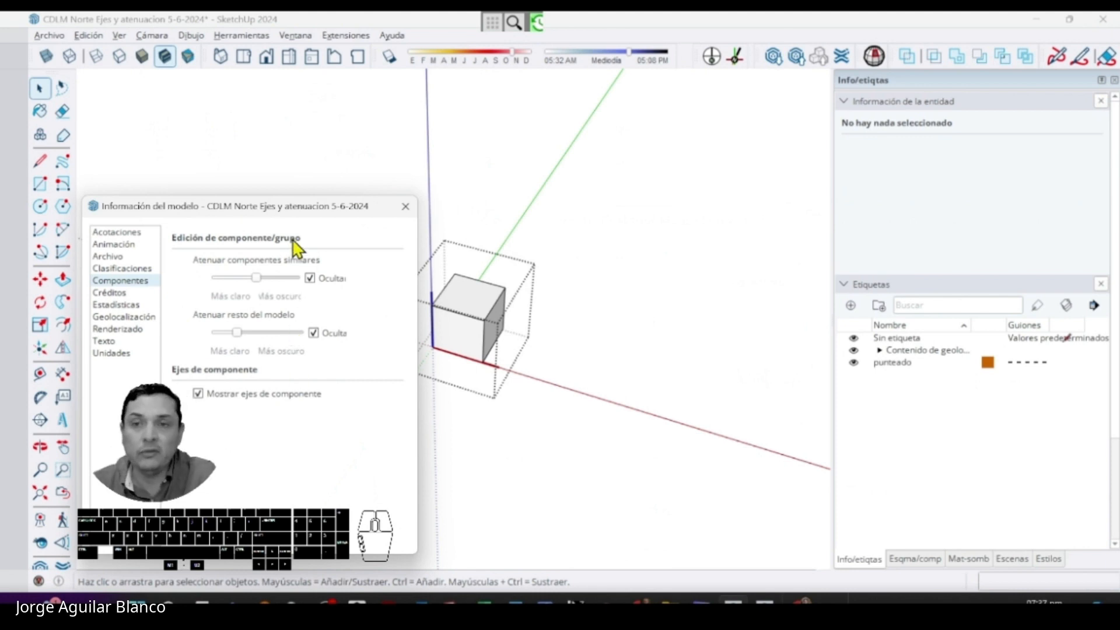
{"action": "left_click", "coordinate": [406, 207]}
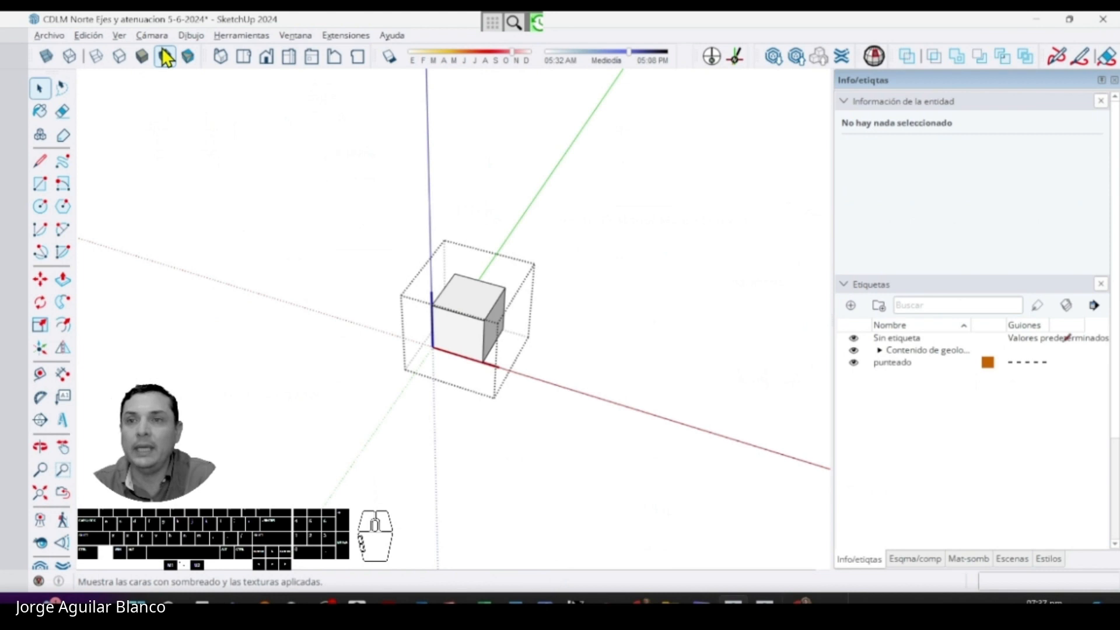
- Turn off hiding of the rest of the model and of similar components during component editing
{"action": "left_click", "coordinate": [120, 36]}
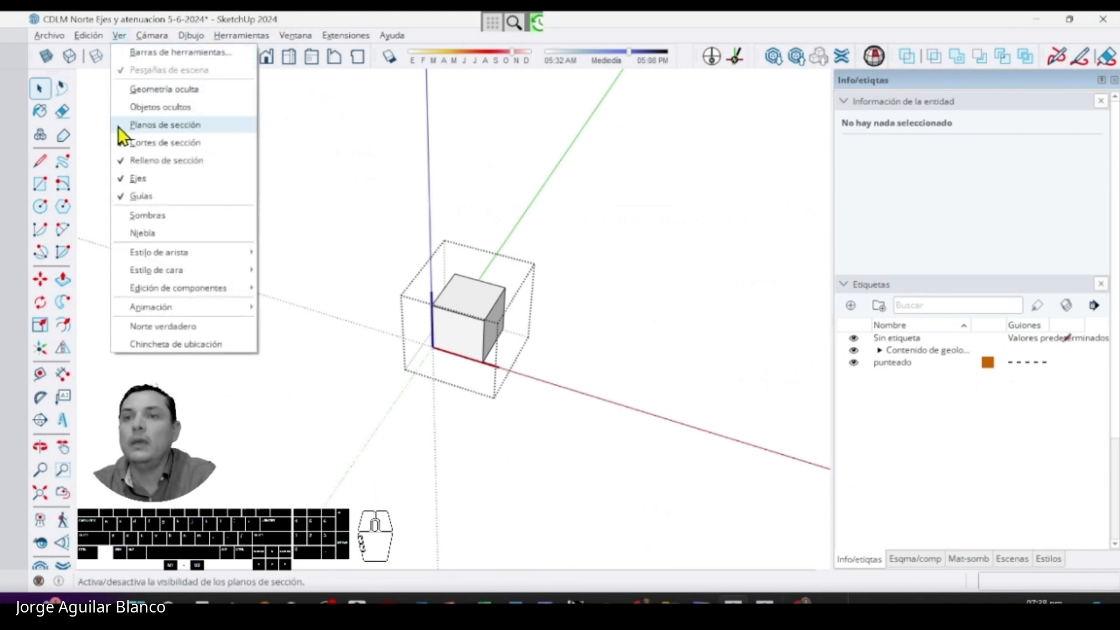
{"action": "mouse_move", "coordinate": [129, 290]}
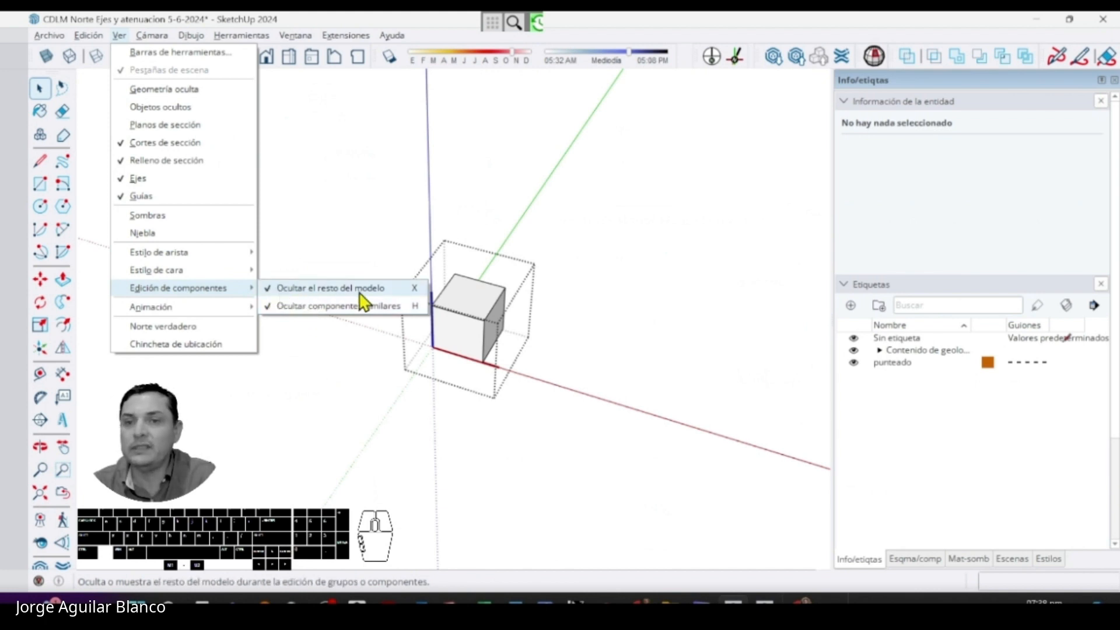
{"action": "left_click", "coordinate": [331, 292]}
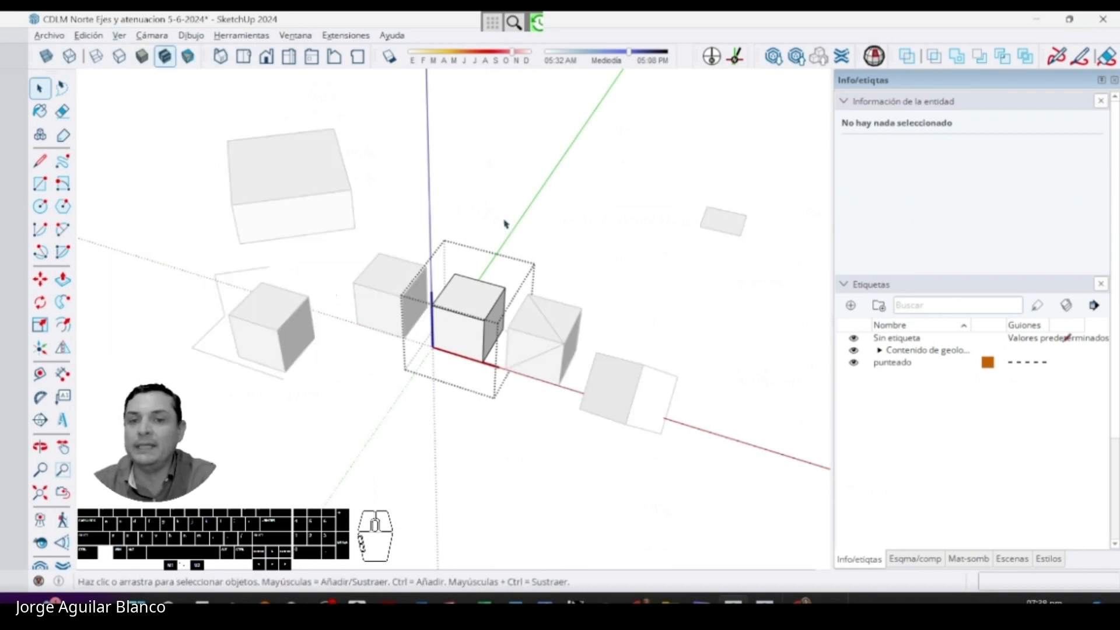
{"action": "left_click", "coordinate": [119, 36]}
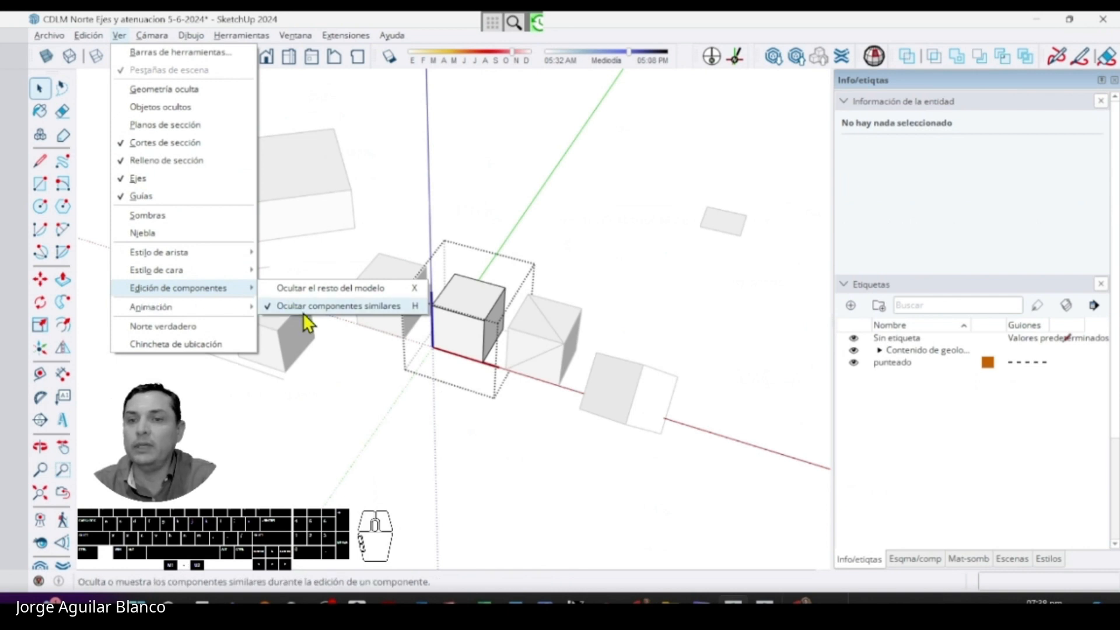
{"action": "left_click", "coordinate": [303, 308]}
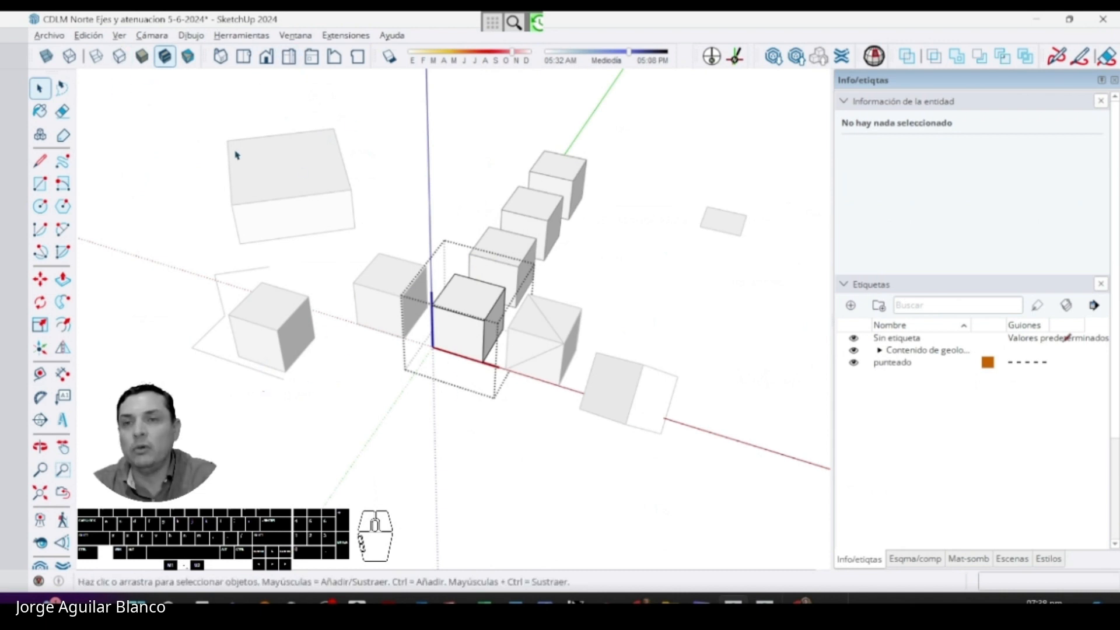
- In the model information's component settings, darken the fade of the rest of the model to about the middle of its range
{"action": "left_click", "coordinate": [295, 35]}
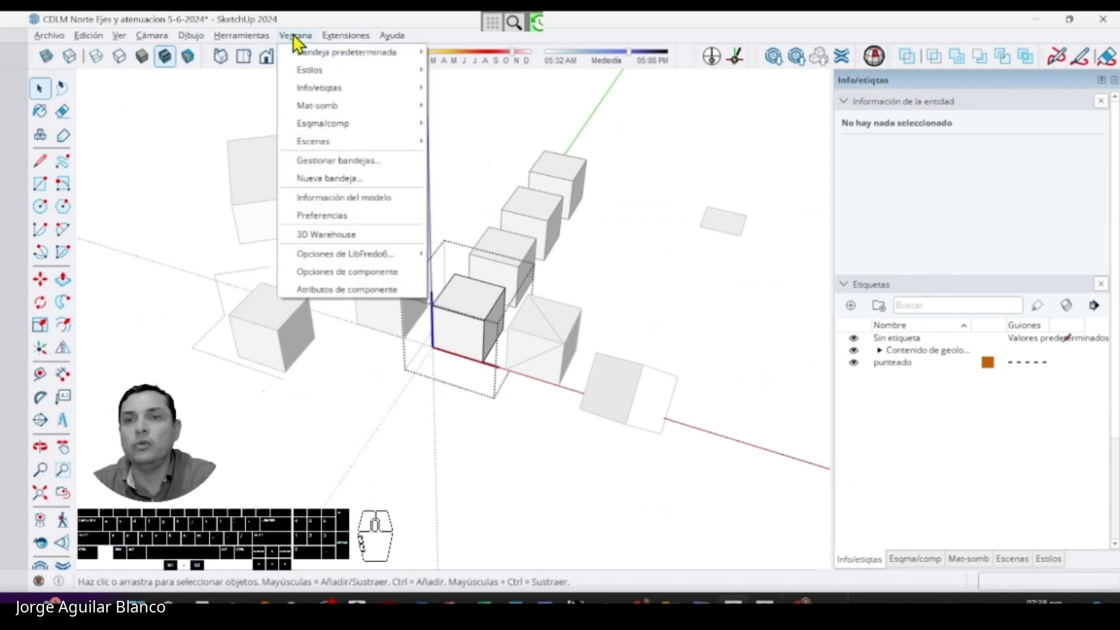
{"action": "left_click", "coordinate": [324, 197]}
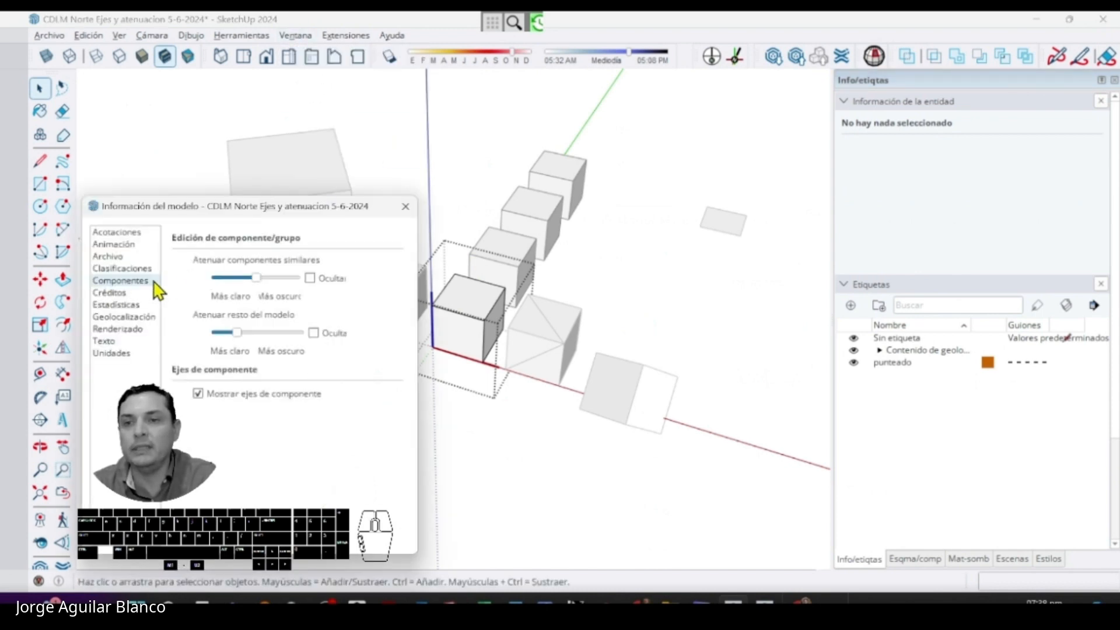
{"action": "left_click_drag", "start_coordinate": [202, 214], "coordinate": [787, 198]}
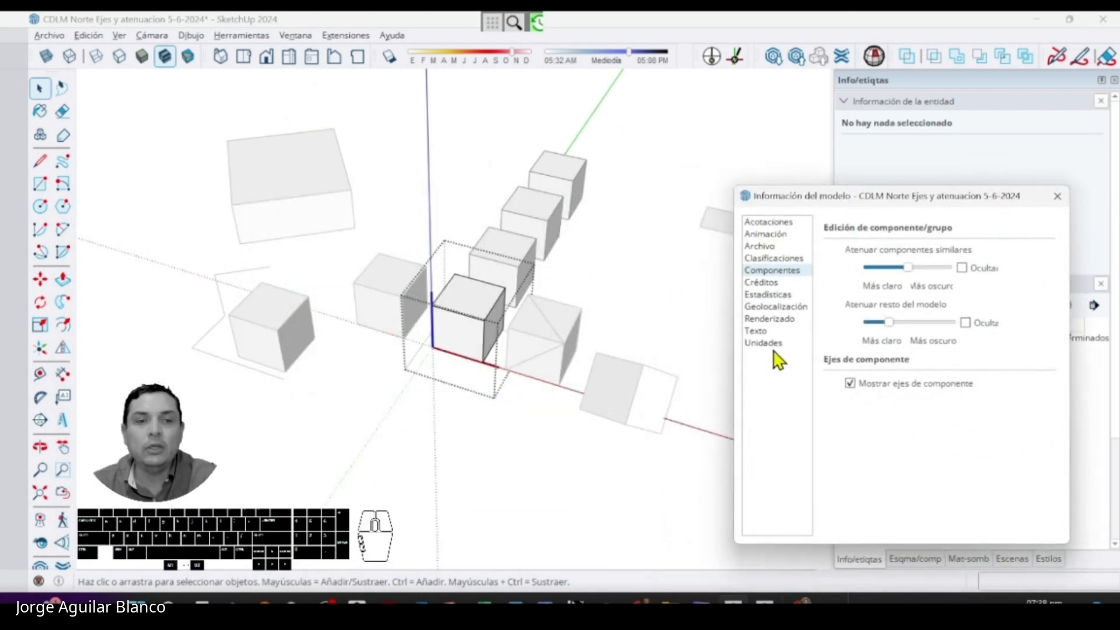
{"action": "left_click_drag", "start_coordinate": [890, 323], "coordinate": [910, 321]}
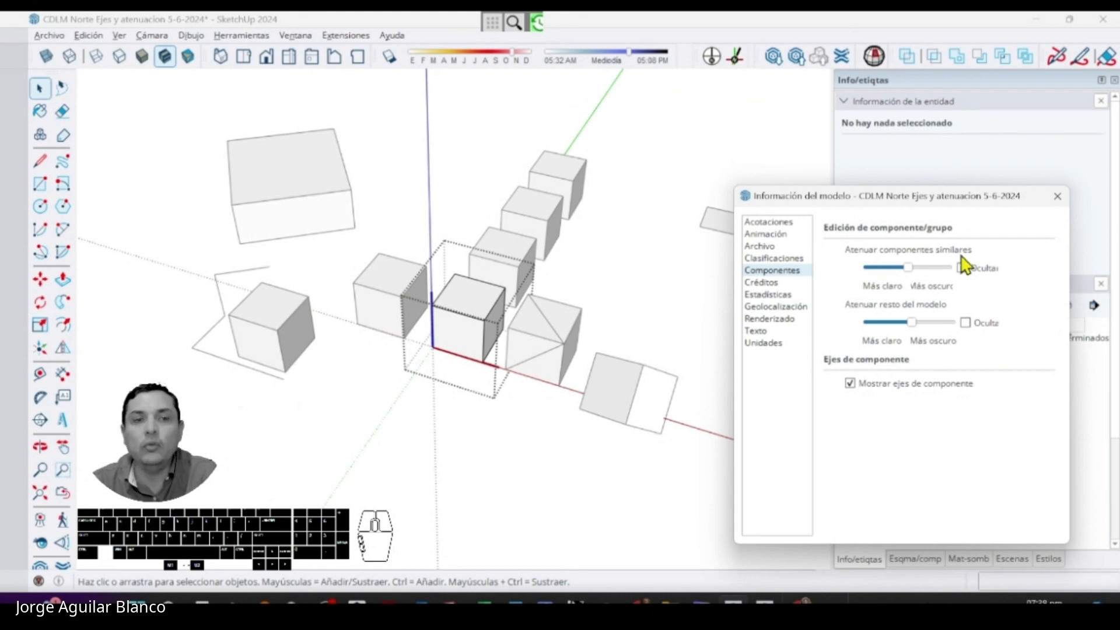
{"action": "mouse_move", "coordinate": [906, 269]}
{"action": "left_mouse_down"}
{"action": "mouse_move", "coordinate": [870, 274]}
{"action": "mouse_move", "coordinate": [962, 269]}
{"action": "mouse_move", "coordinate": [810, 274]}
{"action": "mouse_move", "coordinate": [915, 278]}
{"action": "left_mouse_up"}
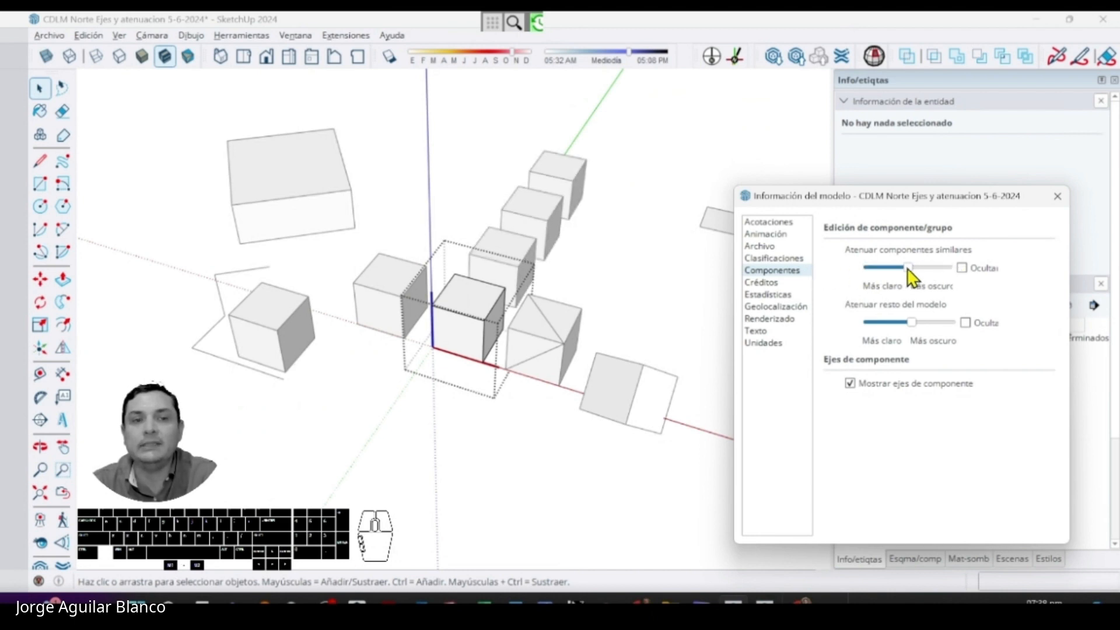
- Try hiding similar components and setting the fade of the rest of the model to its darkest level
{"action": "left_click", "coordinate": [962, 268]}
{"action": "left_click", "coordinate": [963, 269]}
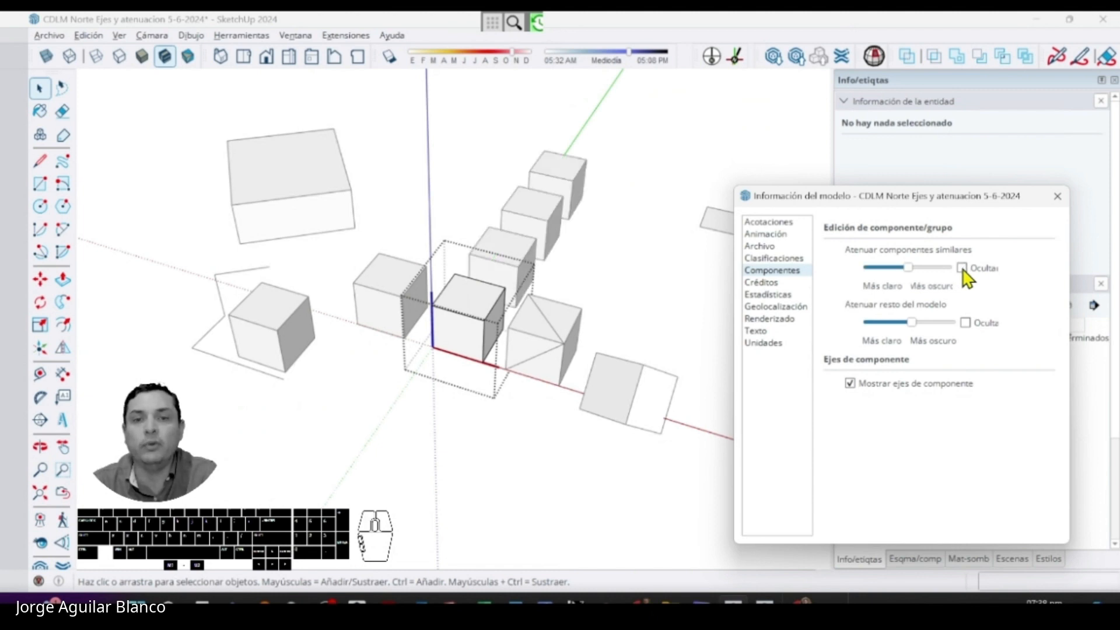
{"action": "left_click", "coordinate": [963, 269]}
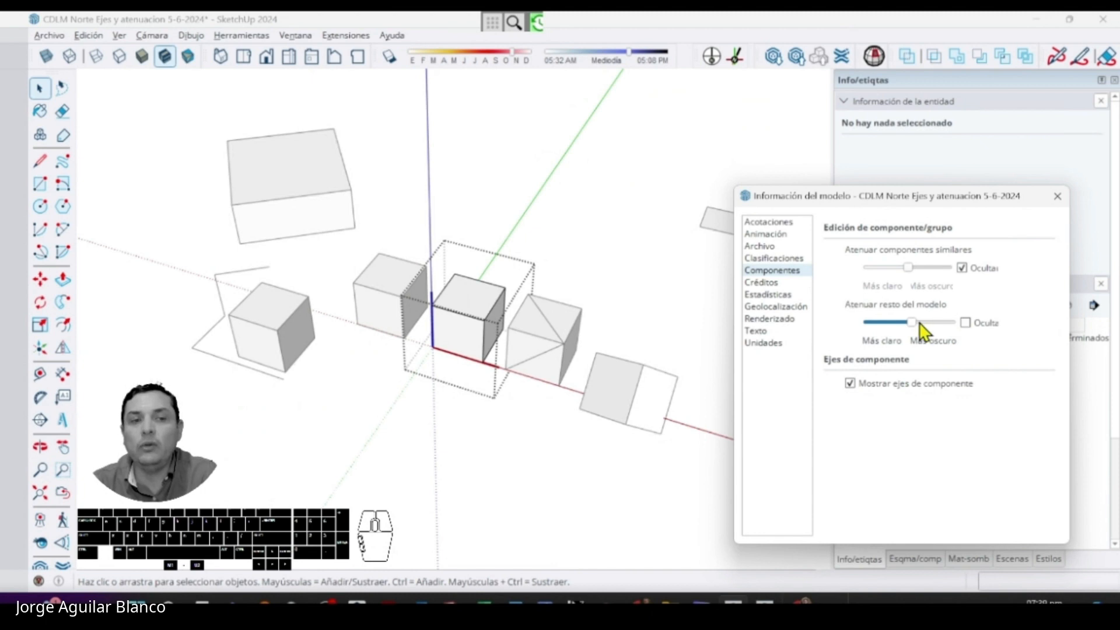
{"action": "mouse_move", "coordinate": [913, 323]}
{"action": "left_mouse_down"}
{"action": "mouse_move", "coordinate": [863, 326]}
{"action": "mouse_move", "coordinate": [984, 325]}
{"action": "left_mouse_up"}
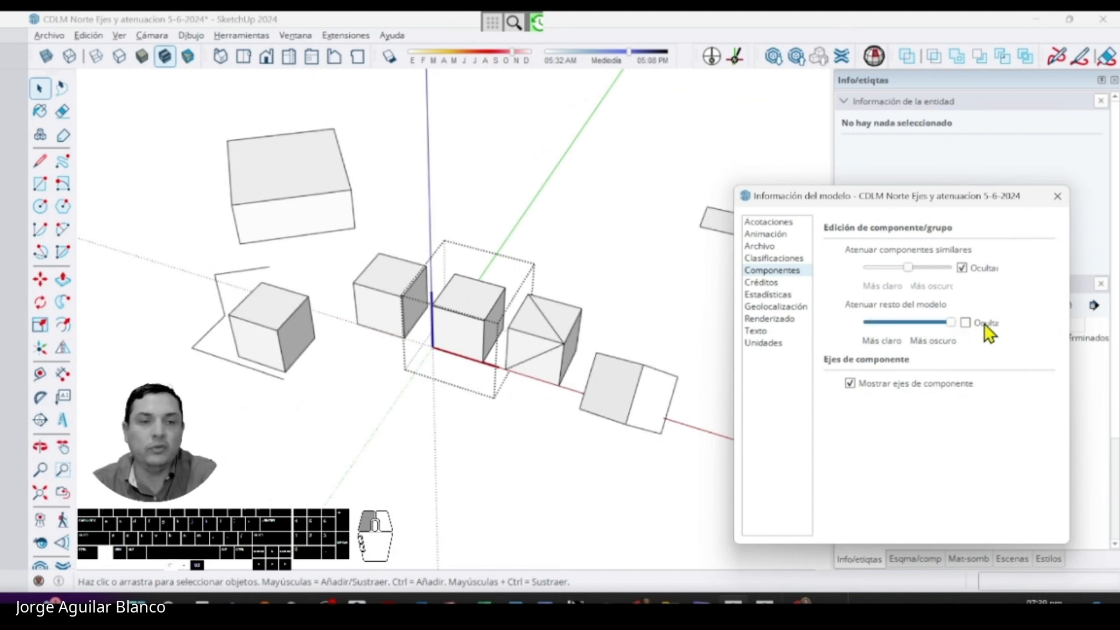
{"action": "left_click_drag", "start_coordinate": [951, 323], "coordinate": [911, 324]}
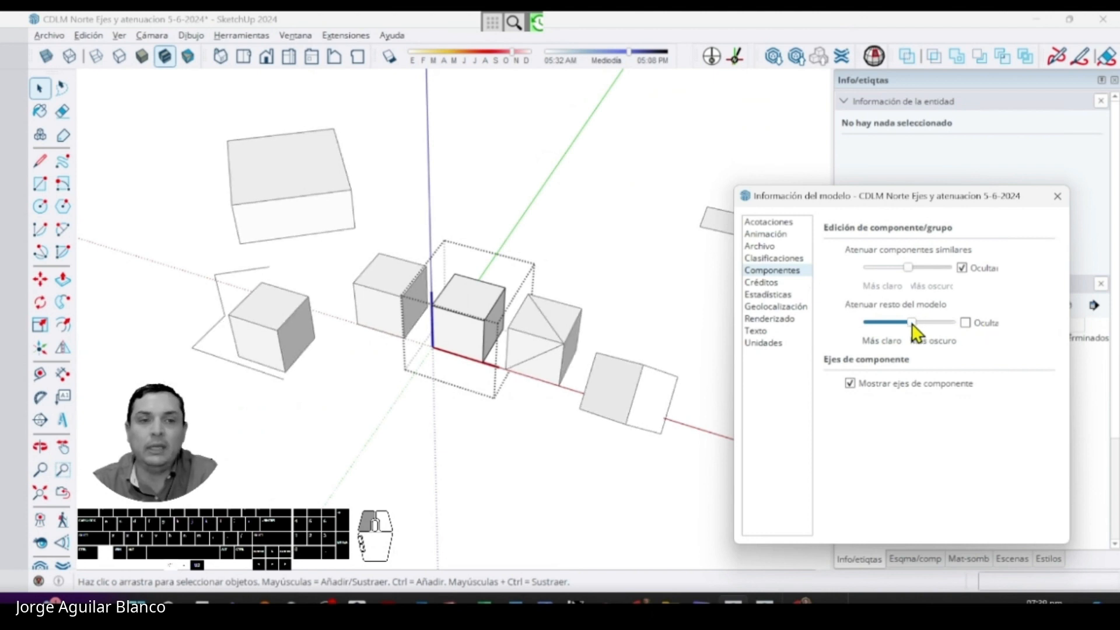
- Hide the rest of the model while editing a component, but keep similar components shown
{"action": "left_click", "coordinate": [966, 323]}
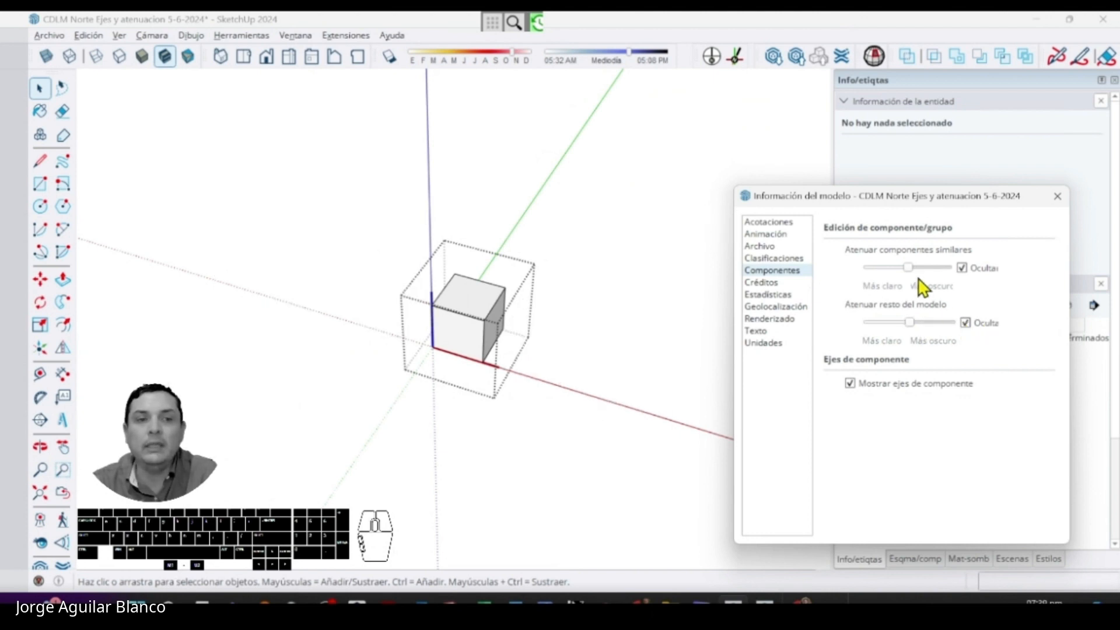
{"action": "left_click", "coordinate": [963, 267]}
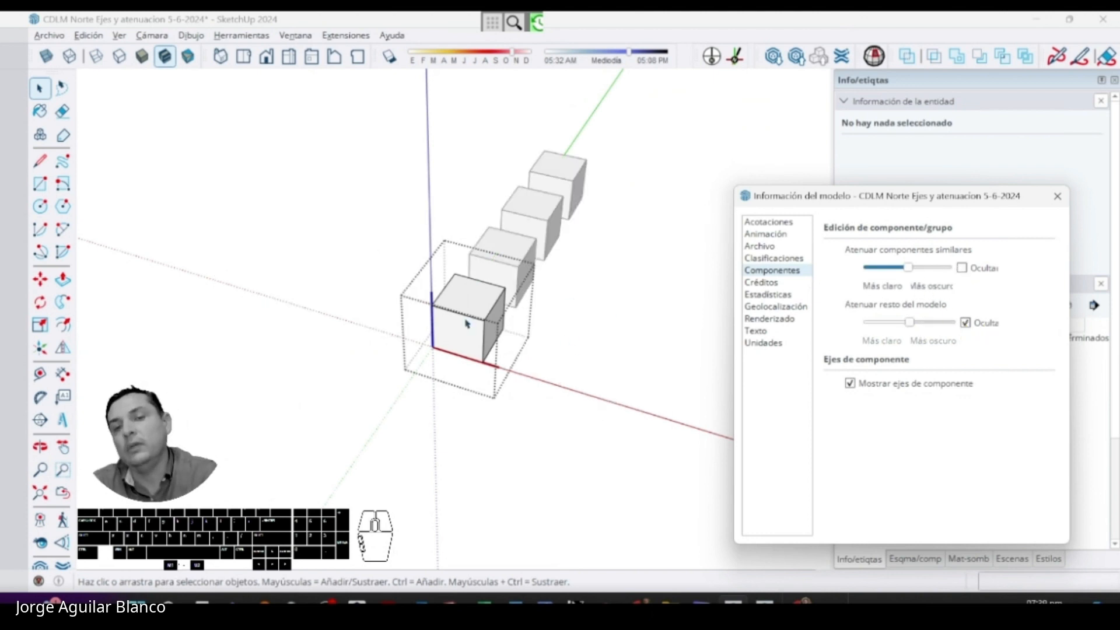
- Lengthen the open cube component along the red axis by pulling its end face outward with Push/Pull, and leave component editing
{"action": "scroll", "coordinate": [467, 324], "scroll_direction": "up", "scroll_amount": 5}
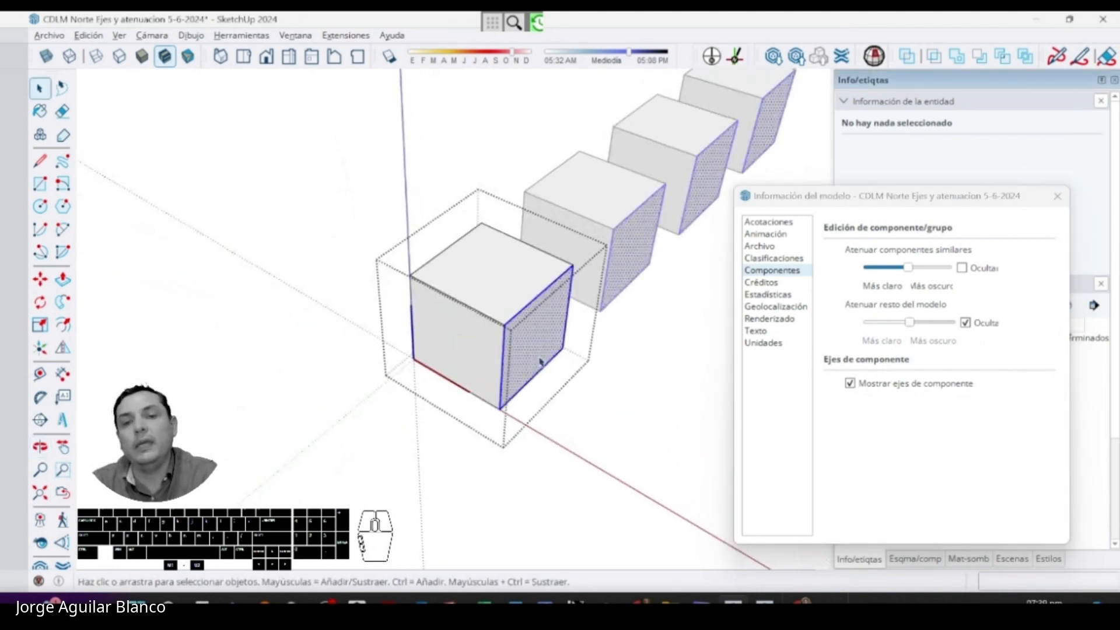
{"action": "double_click", "coordinate": [532, 362]}
{"action": "key", "text": "p"}
{"action": "left_click", "coordinate": [525, 361]}
{"action": "left_click", "coordinate": [599, 396]}
{"action": "key", "text": "space"}
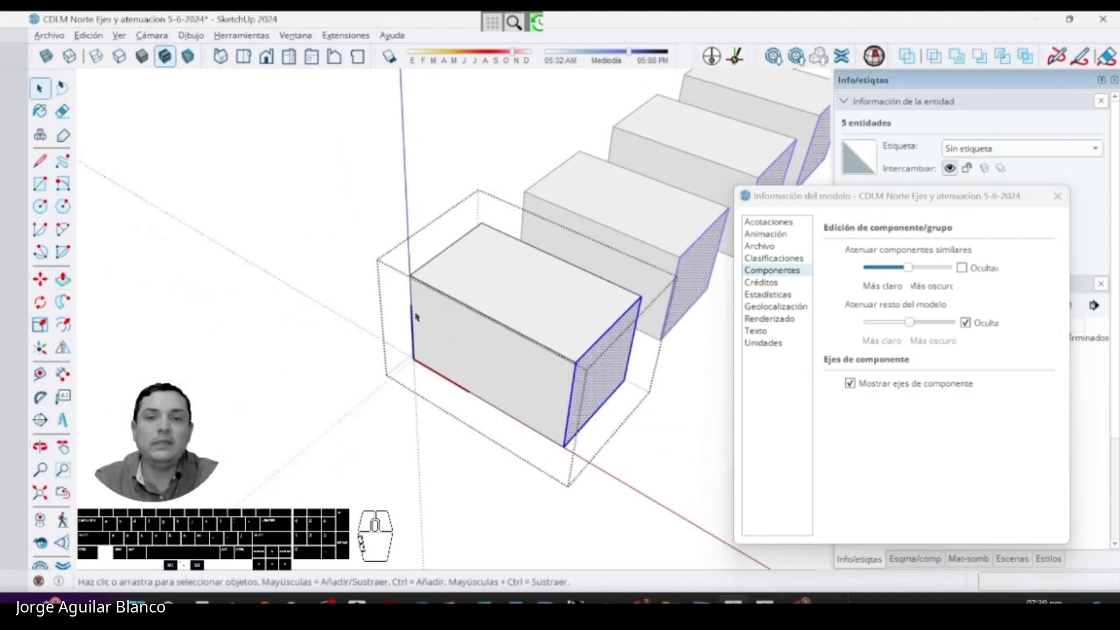
{"action": "scroll", "coordinate": [418, 314], "scroll_direction": "down", "scroll_amount": 2}
{"action": "middle_click_drag", "start_coordinate": [423, 313], "coordinate": [337, 295], "text": "shift"}
{"action": "left_click", "coordinate": [532, 362]}
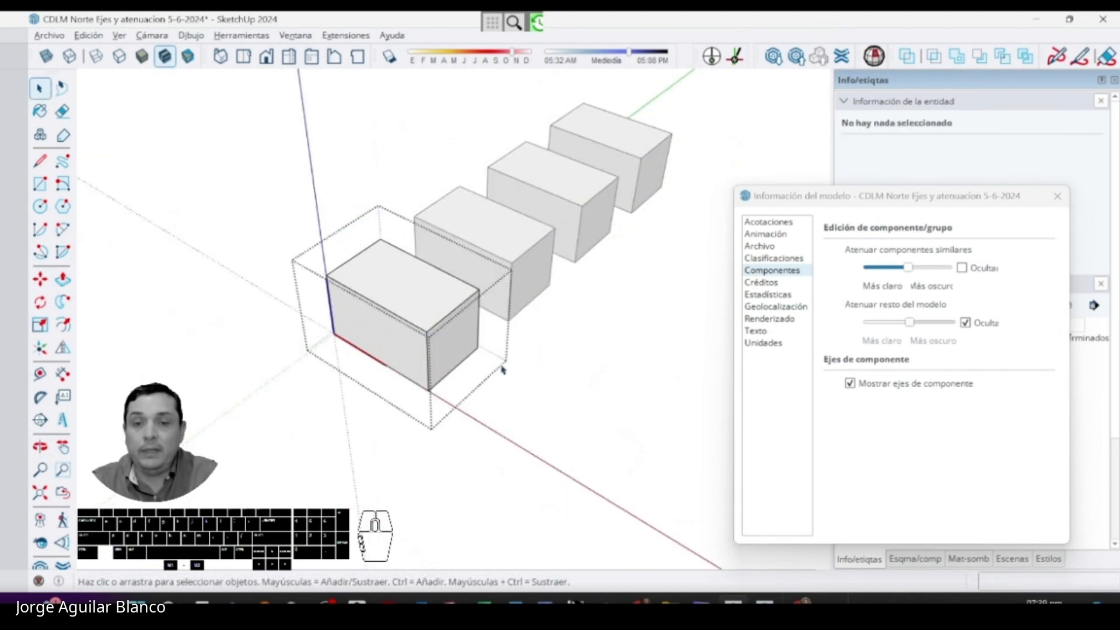
{"action": "scroll", "coordinate": [502, 369], "scroll_direction": "up", "scroll_amount": 1}
{"action": "left_click", "coordinate": [537, 386]}
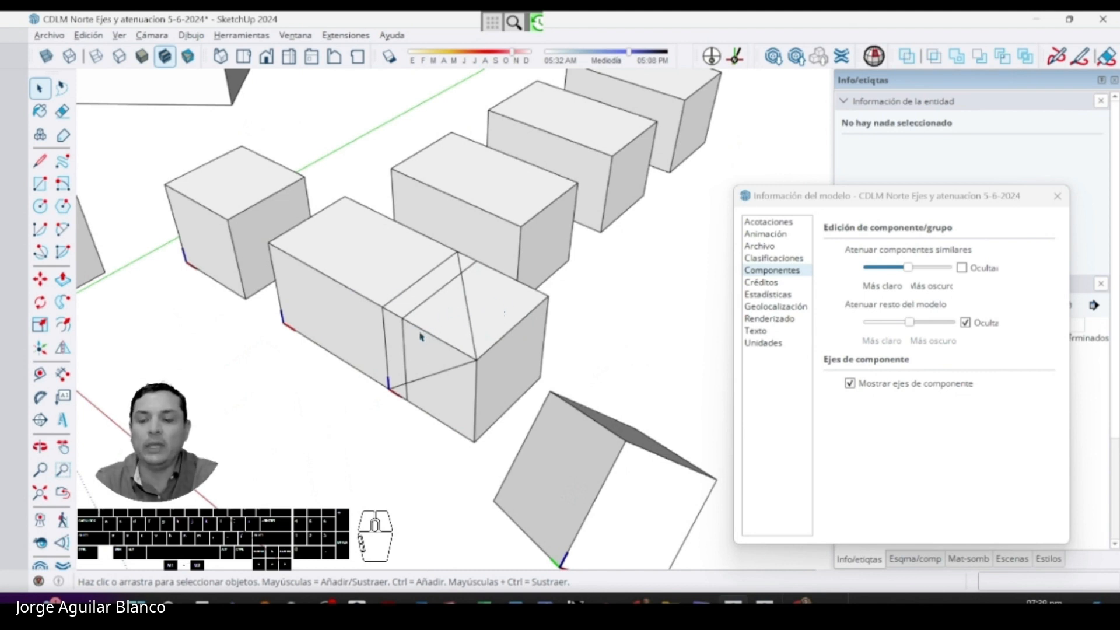
- Reopen the lengthened component with the rest of the model shown, and try selecting its end face inside the neighbouring cube
{"action": "double_click", "coordinate": [374, 310]}
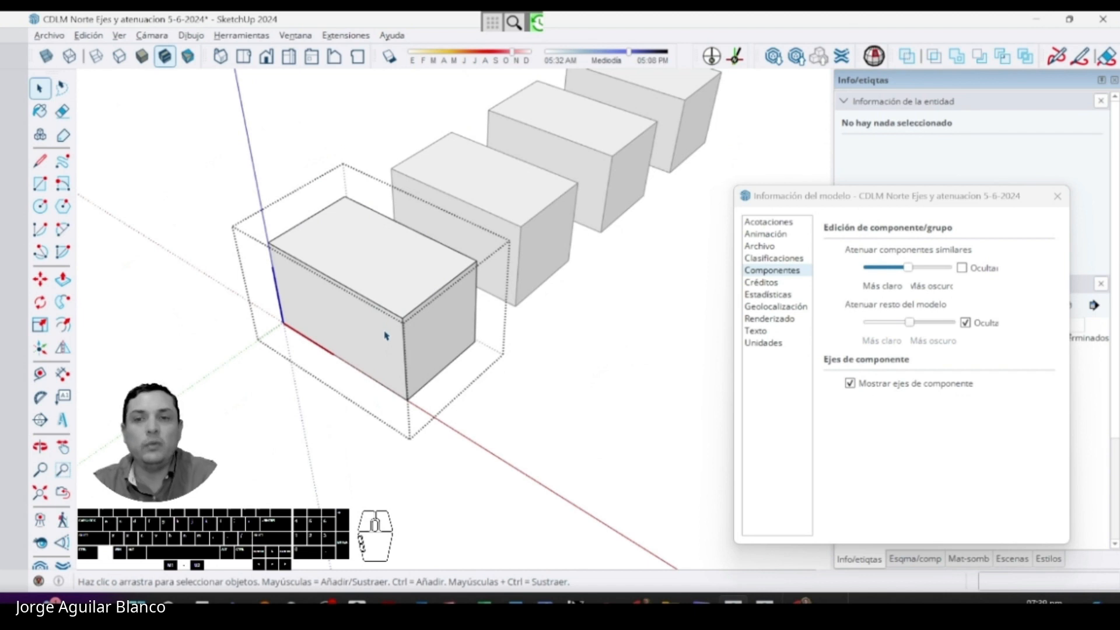
{"action": "left_click", "coordinate": [965, 323]}
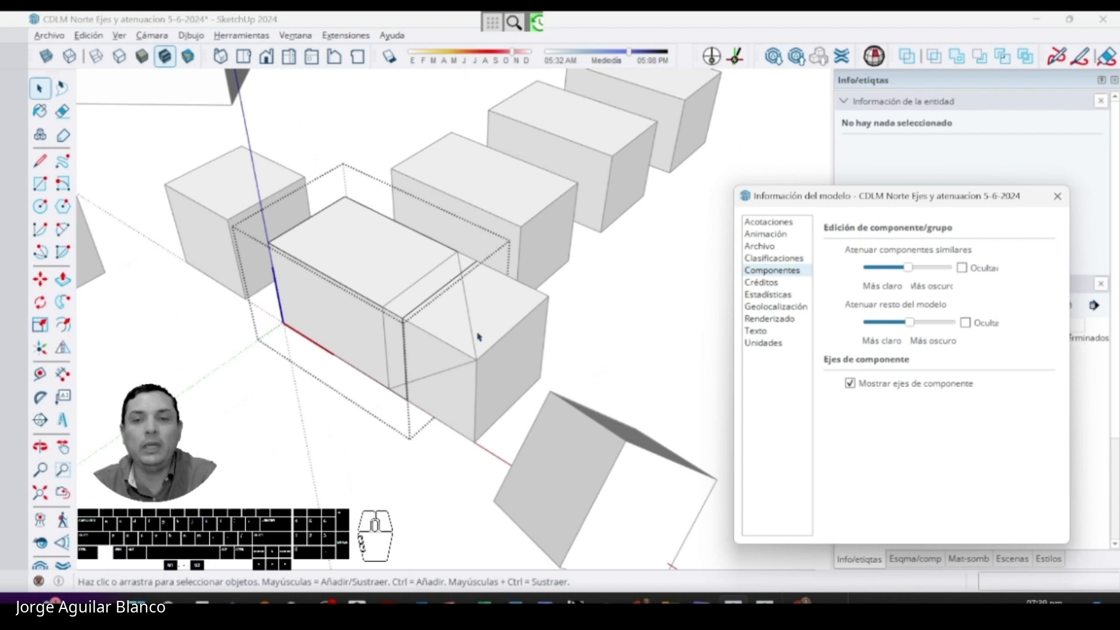
{"action": "left_click", "coordinate": [424, 334]}
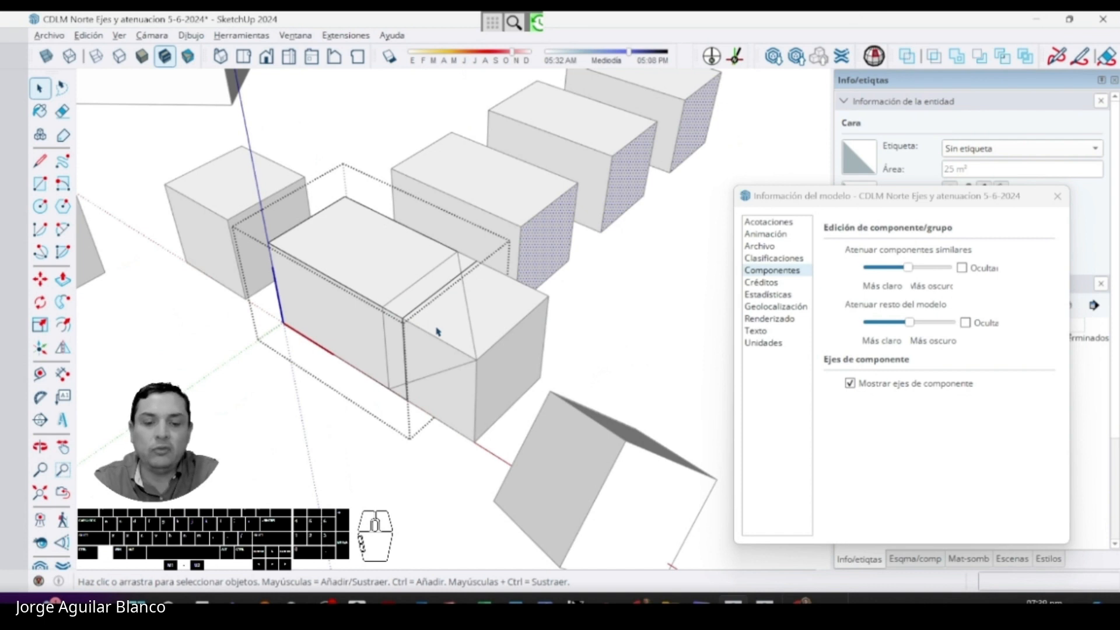
{"action": "left_click", "coordinate": [420, 318]}
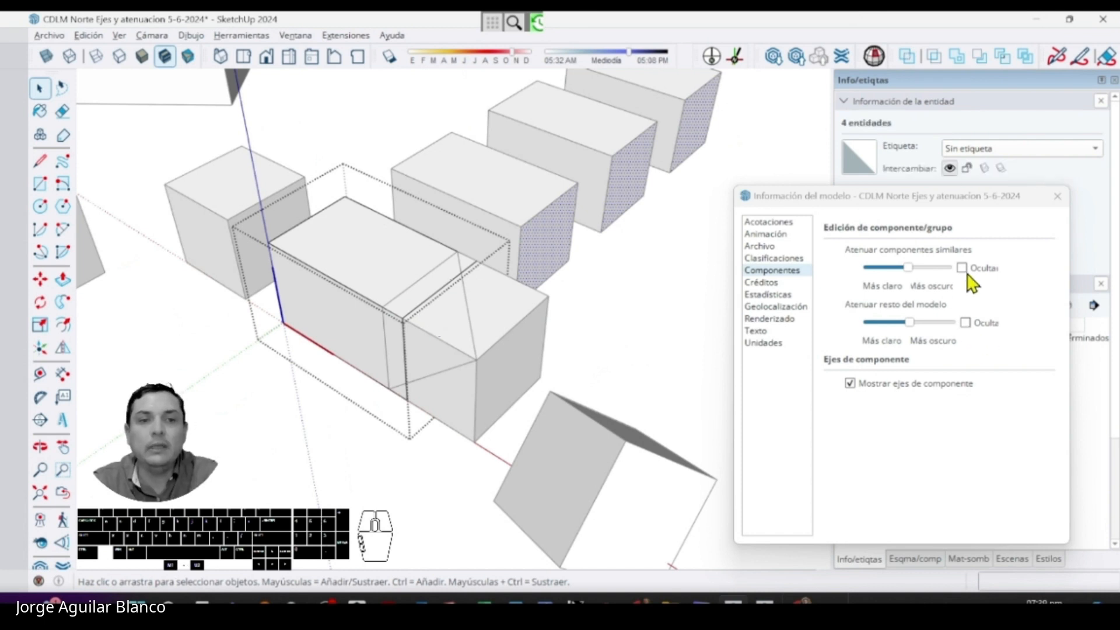
- Hide the rest of the model, push the component's end face back clear of the neighbouring cube, and show the rest again
{"action": "left_click", "coordinate": [966, 322]}
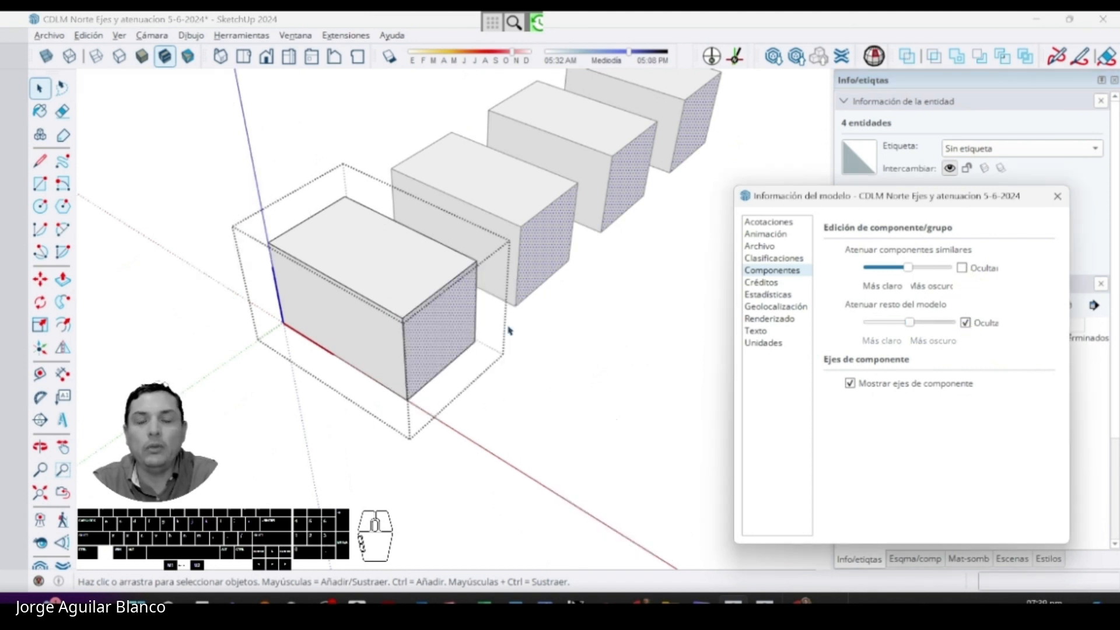
{"action": "left_click", "coordinate": [447, 330]}
{"action": "key", "text": "p"}
{"action": "left_click", "coordinate": [448, 330]}
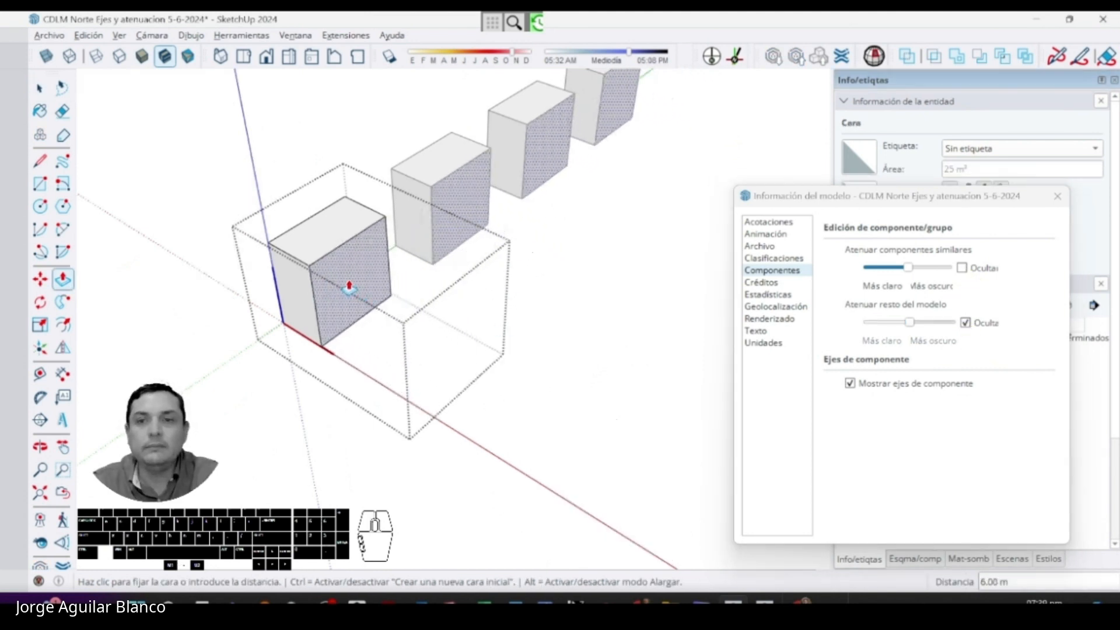
{"action": "left_click", "coordinate": [368, 290]}
{"action": "key", "text": "space"}
{"action": "left_click", "coordinate": [965, 322]}
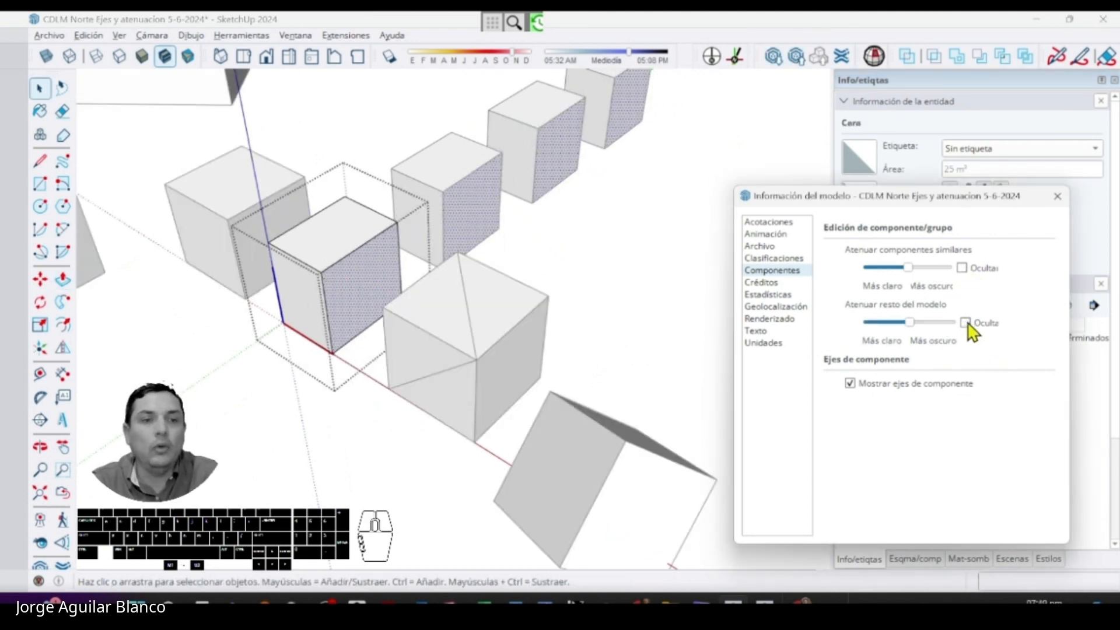
- Pull the open component's end face about 3.69 m along the red axis, up to the corner of the neighbouring cube
{"action": "middle_click_drag", "start_coordinate": [357, 333], "coordinate": [395, 329]}
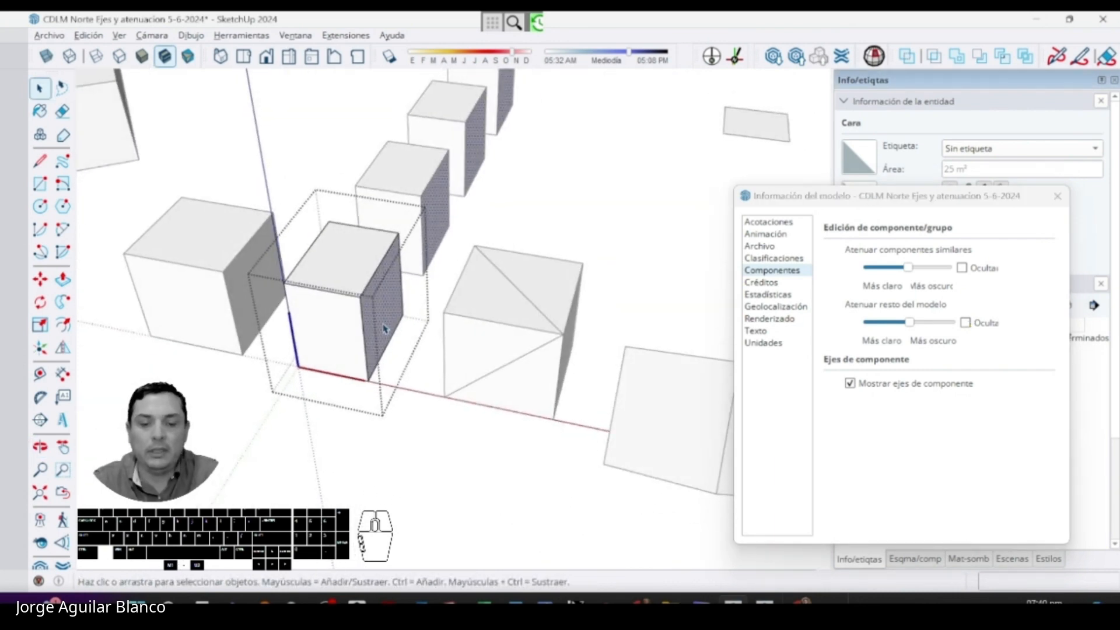
{"action": "key", "text": "p"}
{"action": "left_click", "coordinate": [384, 328]}
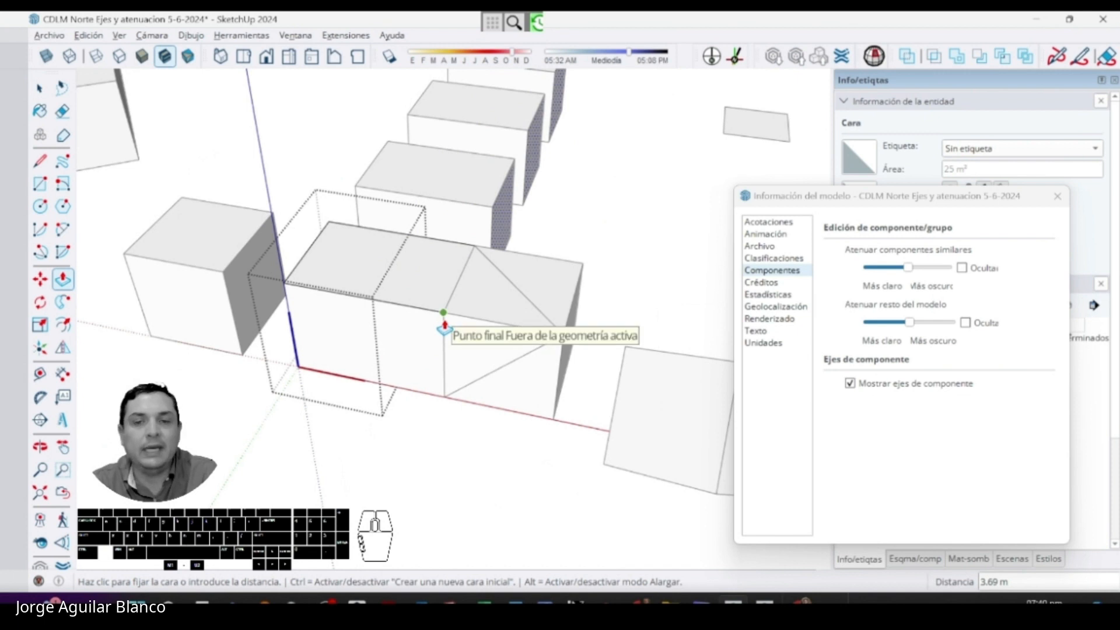
{"action": "left_click", "coordinate": [445, 330]}
{"action": "middle_click_drag", "start_coordinate": [412, 321], "coordinate": [483, 245]}
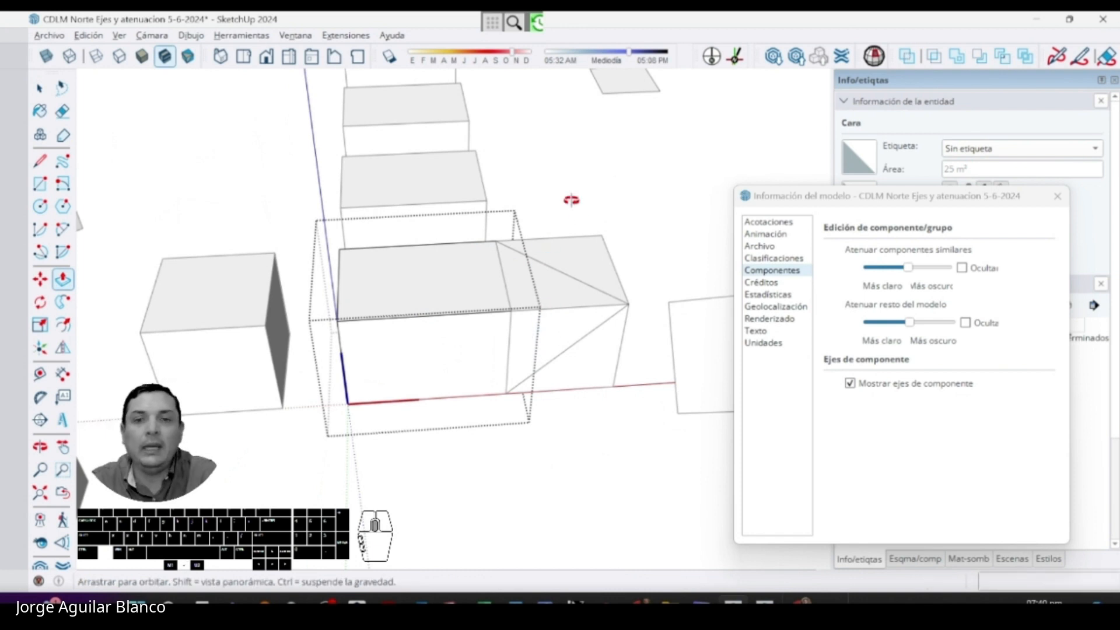
{"action": "middle_click_drag", "start_coordinate": [570, 201], "coordinate": [343, 233]}
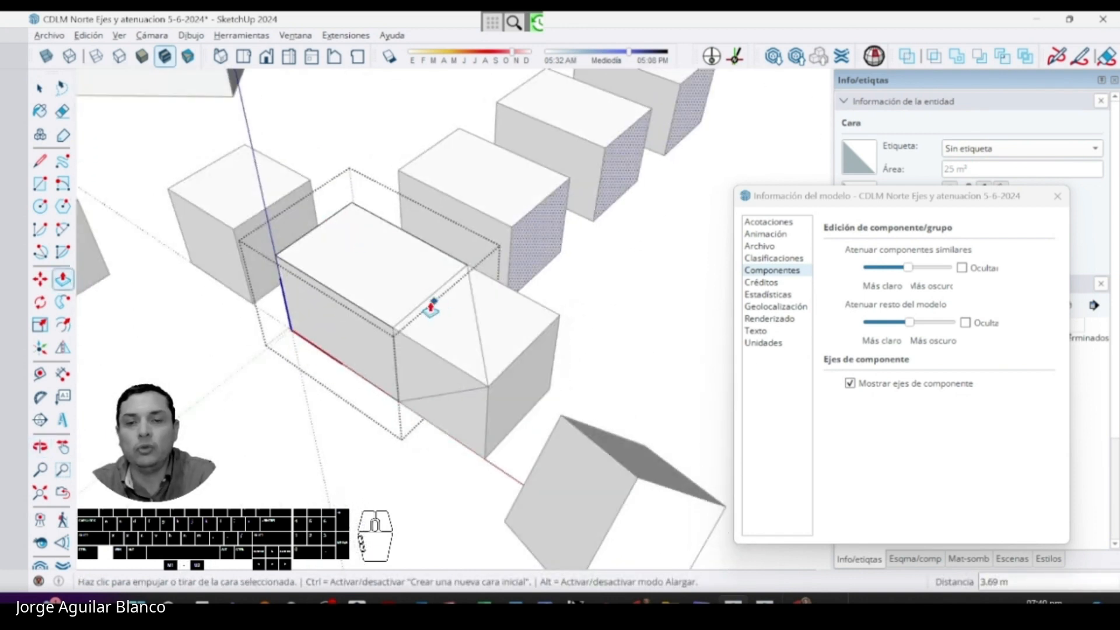
{"action": "middle_click_drag", "start_coordinate": [430, 305], "coordinate": [511, 280]}
{"action": "middle_click_drag", "start_coordinate": [380, 325], "coordinate": [482, 324]}
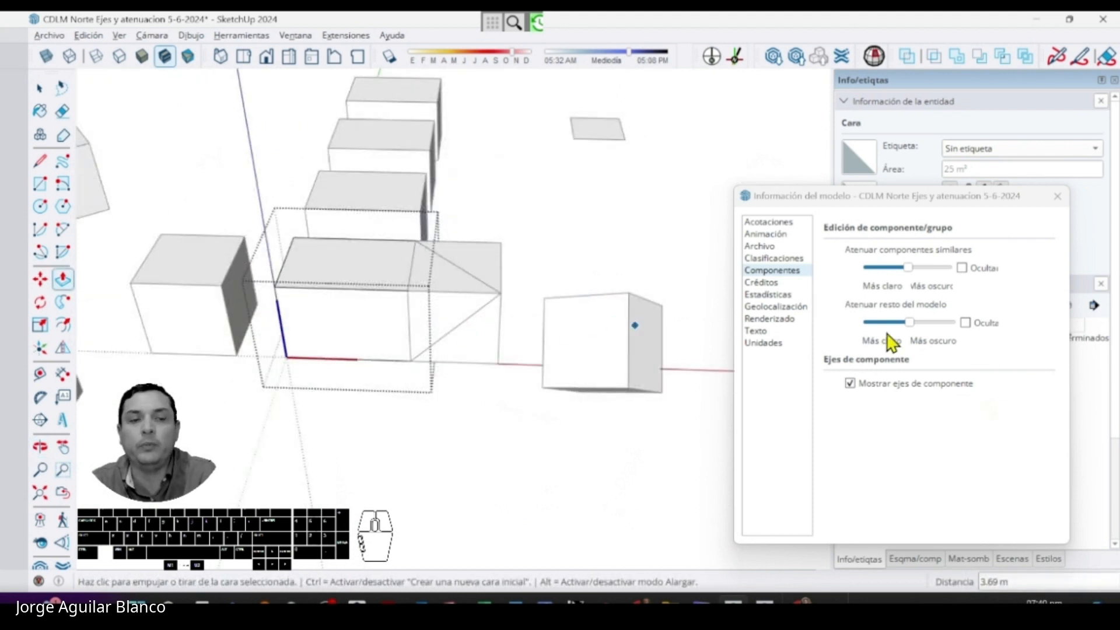
- With the rest of the model hidden, pull the component's end face about 1.48 m into the neighbouring cube, and show the rest again
{"action": "left_click", "coordinate": [966, 323]}
{"action": "middle_click_drag", "start_coordinate": [393, 325], "coordinate": [441, 307]}
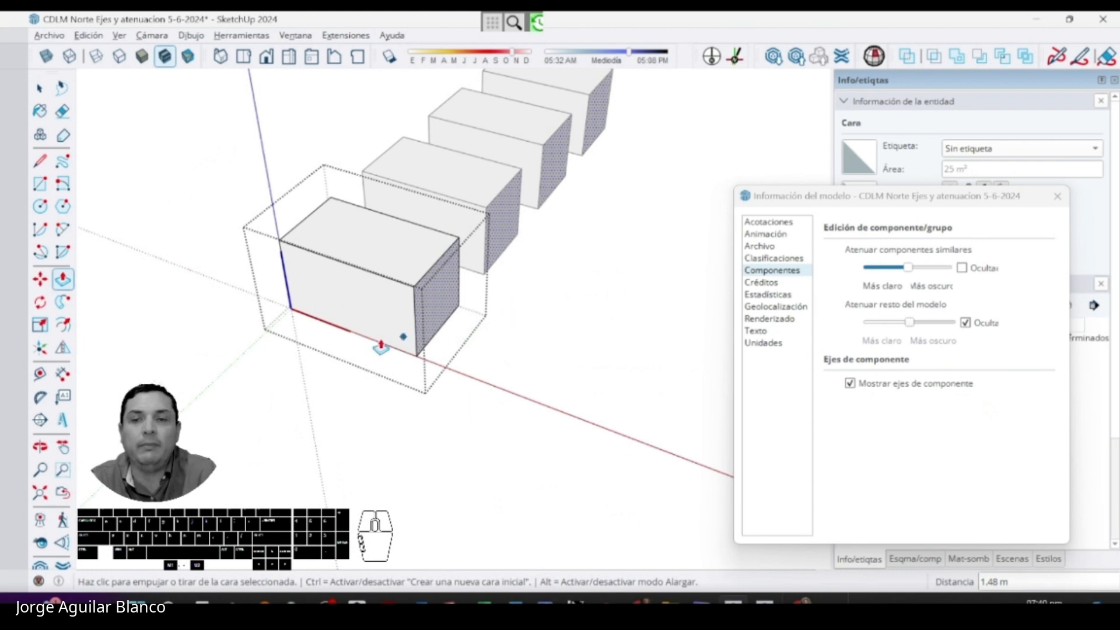
{"action": "left_click", "coordinate": [966, 322]}
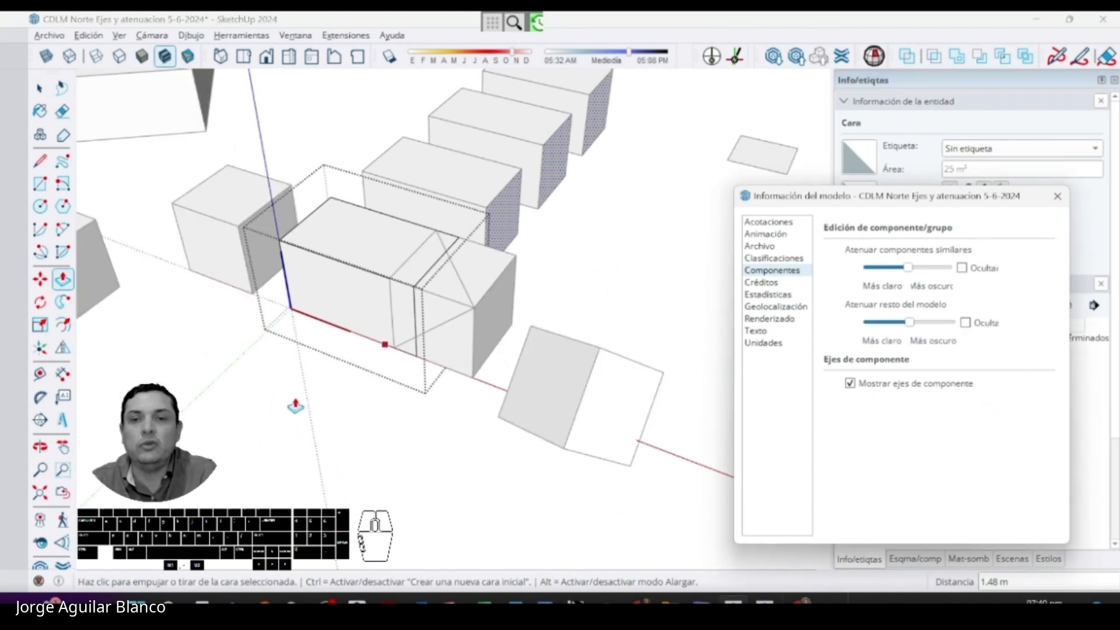
- Leave component editing and hide the separate solid component standing beyond the overlapping cubes
{"action": "key", "text": "space"}
{"action": "middle_click_drag", "start_coordinate": [296, 406], "coordinate": [368, 439]}
{"action": "scroll", "coordinate": [368, 438], "scroll_direction": "up", "scroll_amount": 1}
{"action": "left_click", "coordinate": [368, 439]}
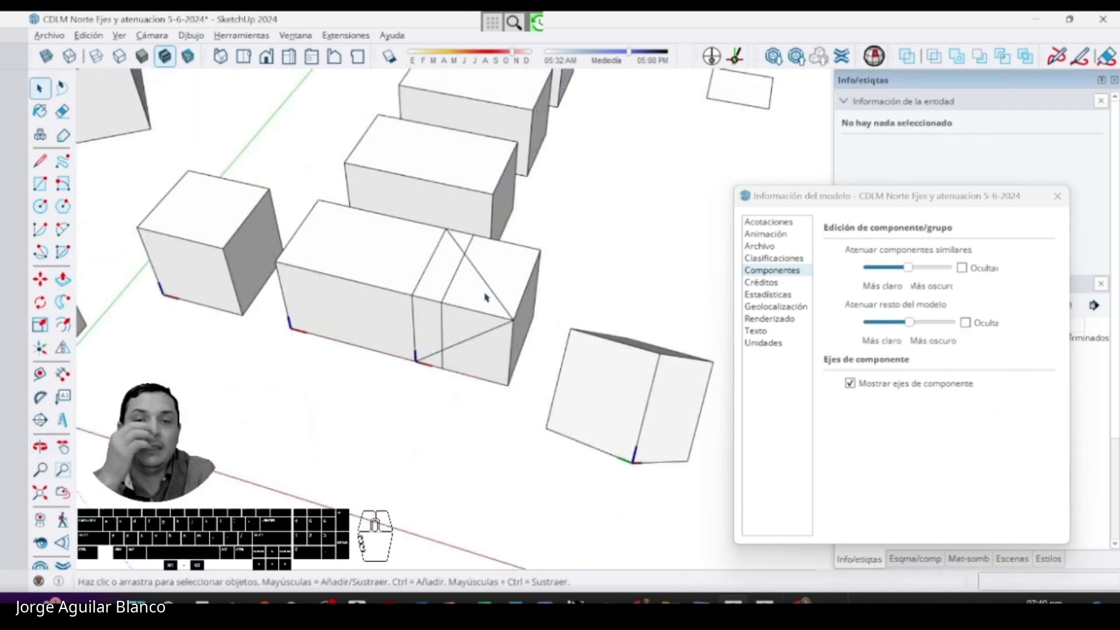
{"action": "middle_click_drag", "start_coordinate": [577, 374], "coordinate": [523, 379]}
{"action": "left_click", "coordinate": [655, 425]}
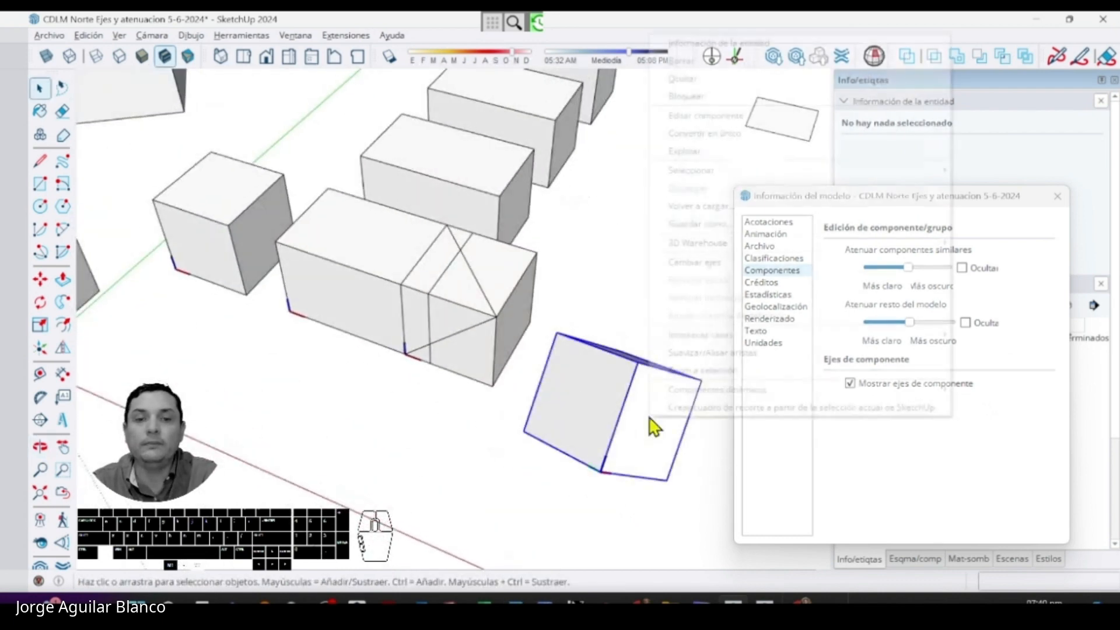
{"action": "right_click", "coordinate": [652, 421]}
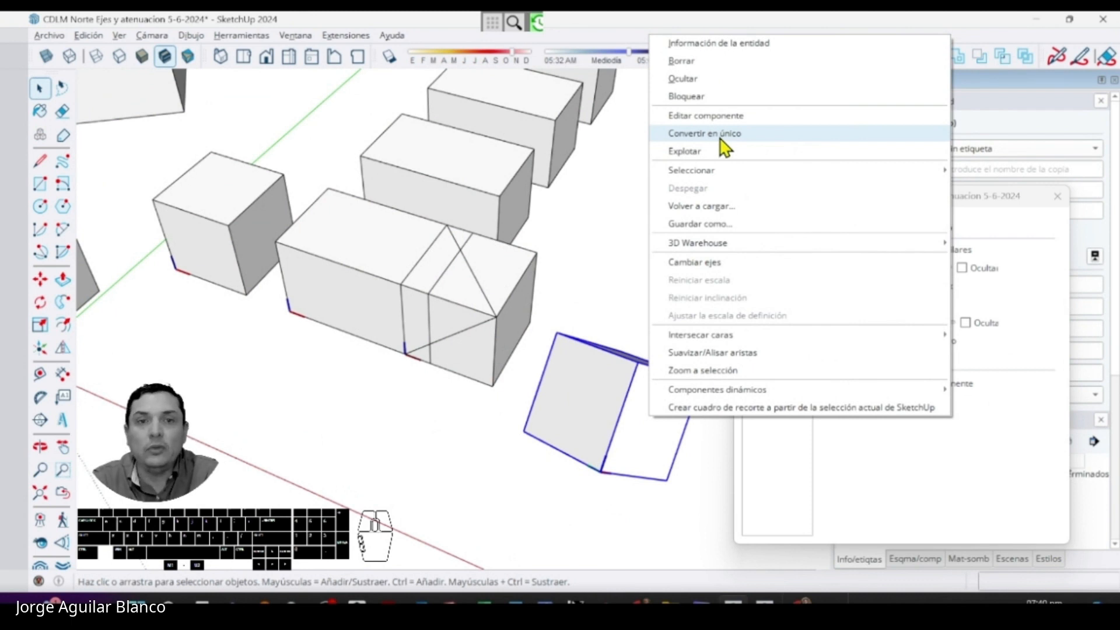
{"action": "left_click", "coordinate": [683, 78]}
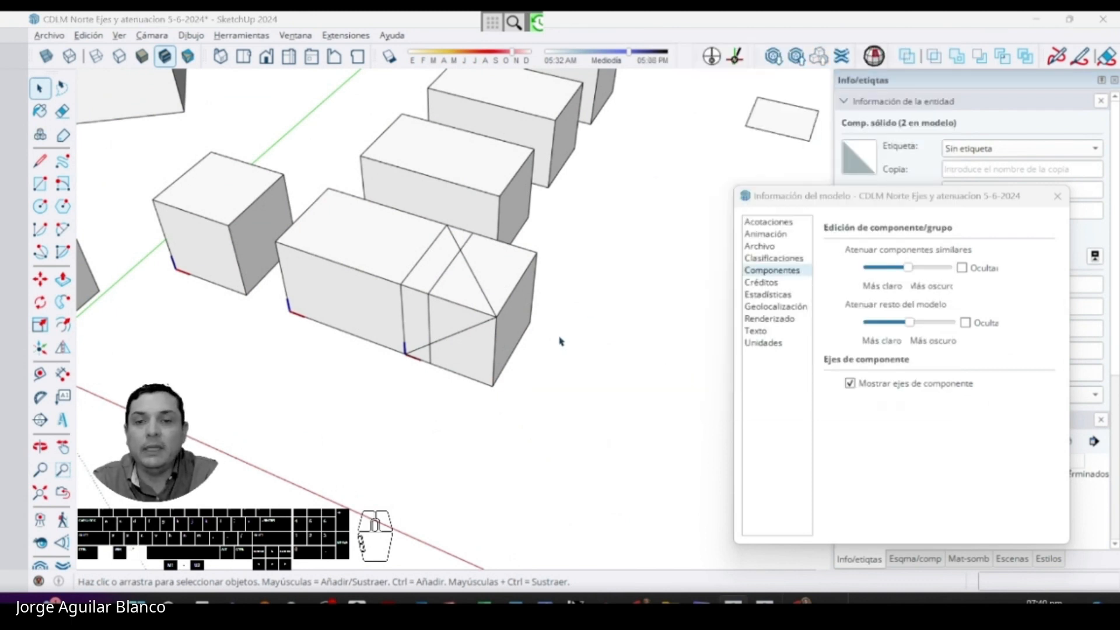
{"action": "key", "text": "alt+Tab"}
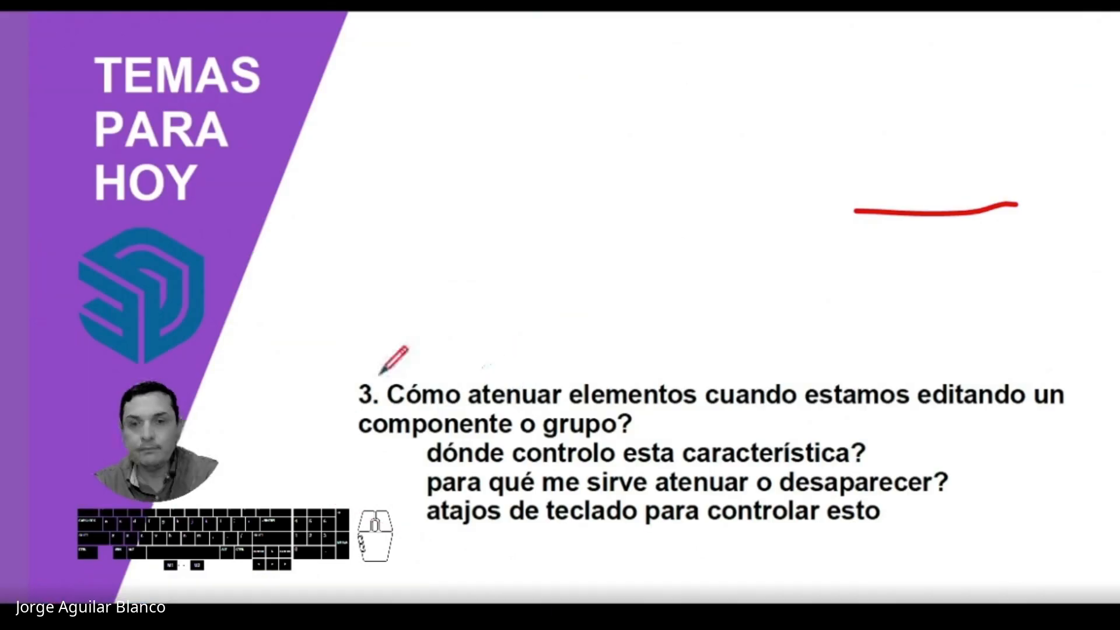
{"action": "left_click_drag", "start_coordinate": [350, 391], "coordinate": [225, 386]}
{"action": "mouse_move", "coordinate": [330, 366]}
{"action": "left_mouse_down"}
{"action": "mouse_move", "coordinate": [346, 382]}
{"action": "mouse_move", "coordinate": [326, 411]}
{"action": "left_mouse_up"}
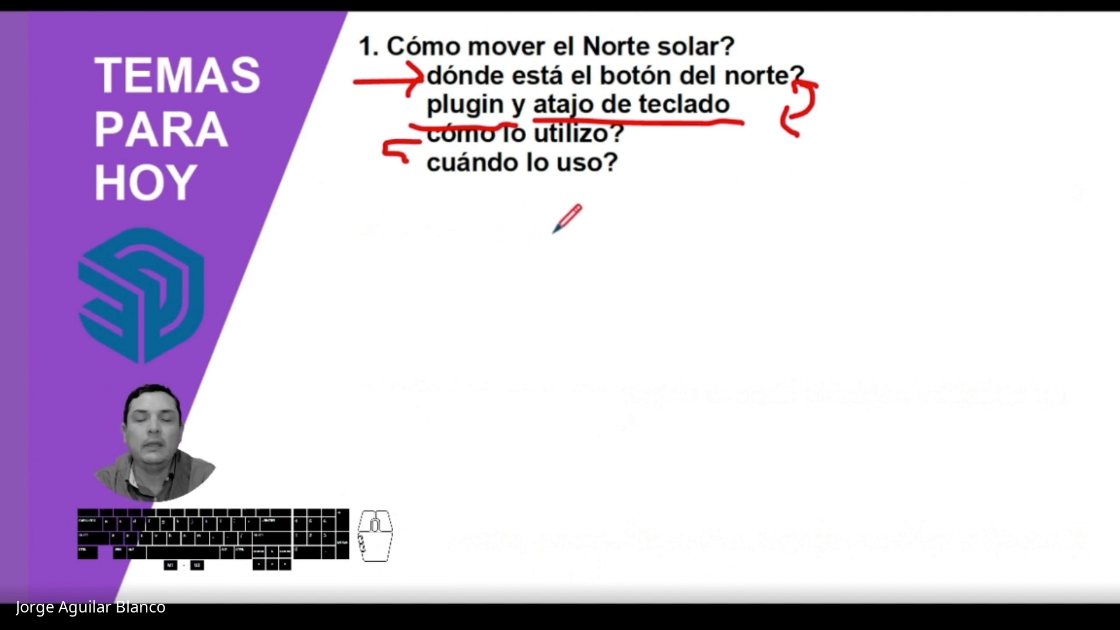
{"action": "key", "text": "Right"}
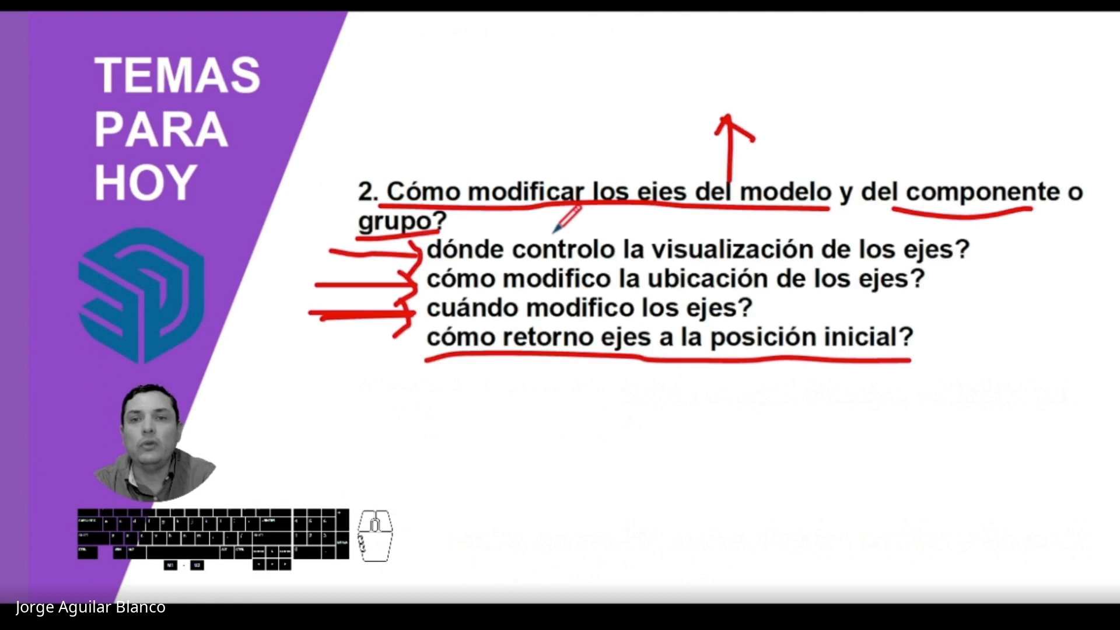
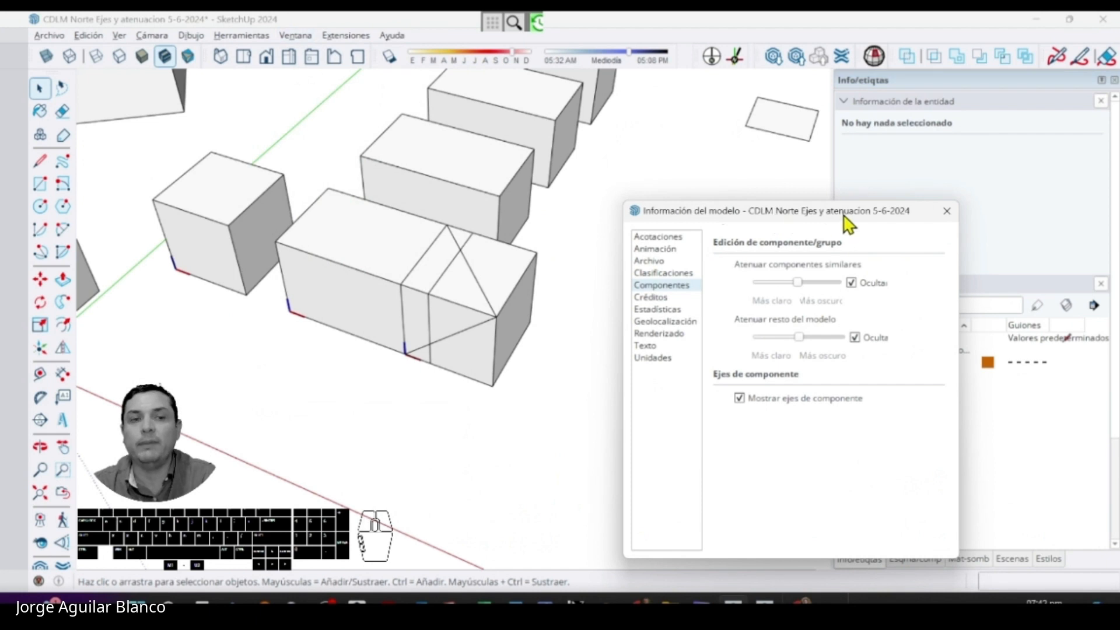
- Examine the component editing options for hiding the rest of the model and similar components, including their assigned shortcuts
{"action": "left_click_drag", "start_coordinate": [778, 220], "coordinate": [856, 219]}
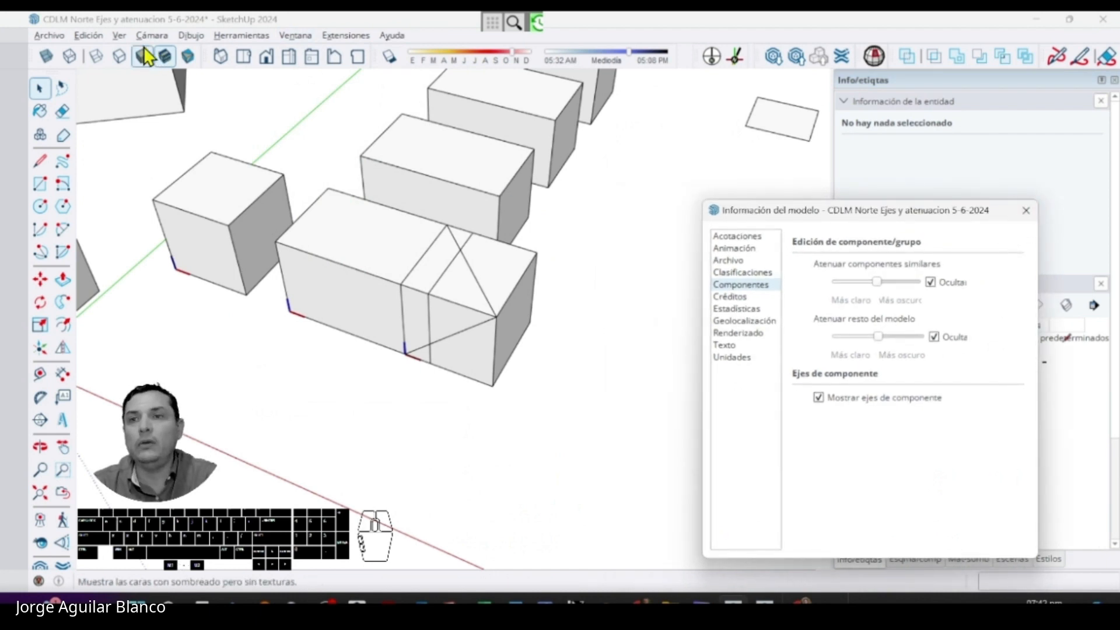
{"action": "left_click", "coordinate": [120, 36]}
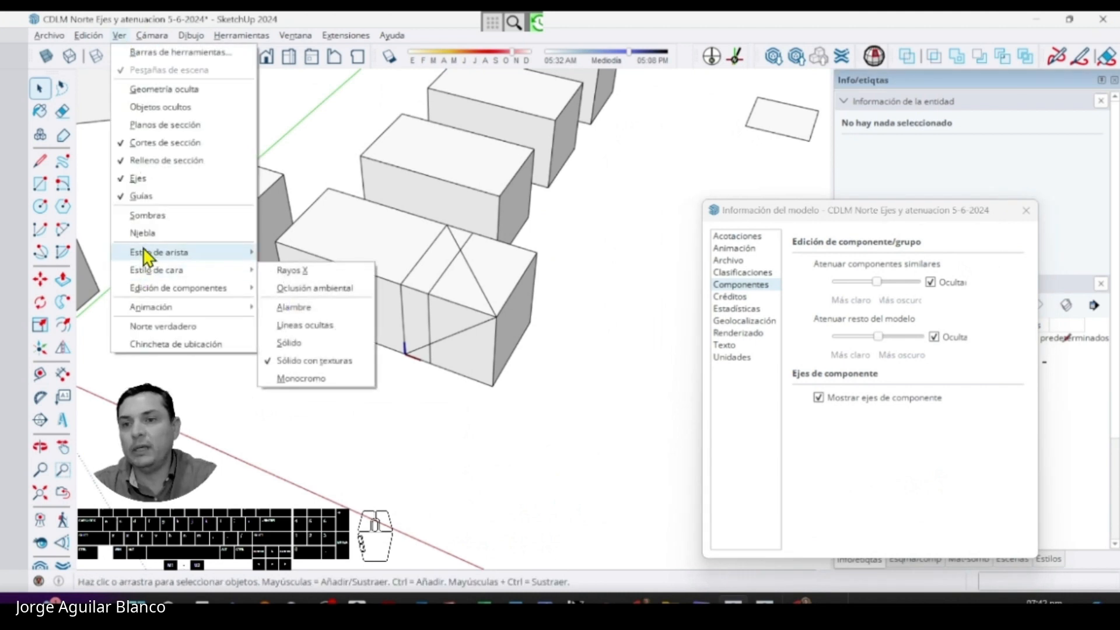
{"action": "mouse_move", "coordinate": [142, 286]}
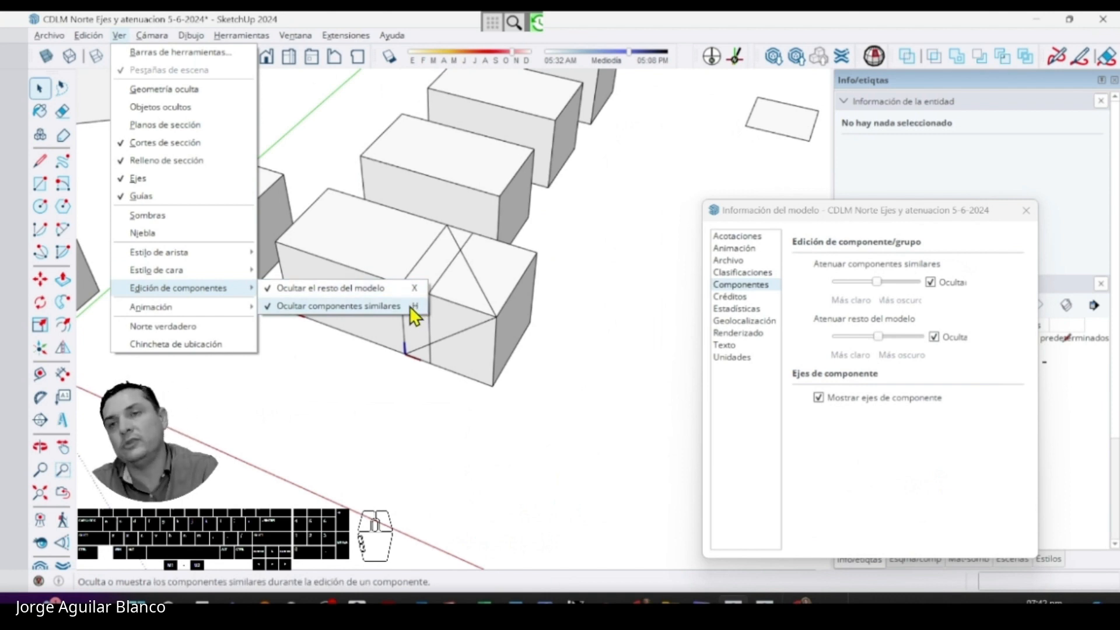
{"action": "left_click", "coordinate": [560, 334]}
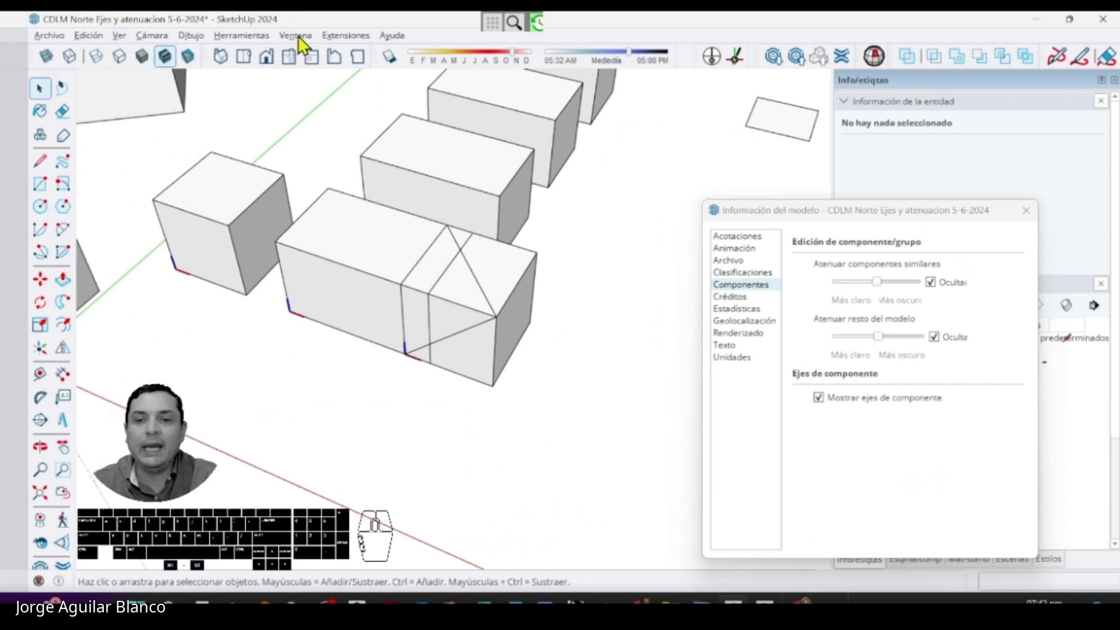
- Open the lengthened component for editing and toggle similar components visible and hidden again
{"action": "double_click", "coordinate": [375, 261]}
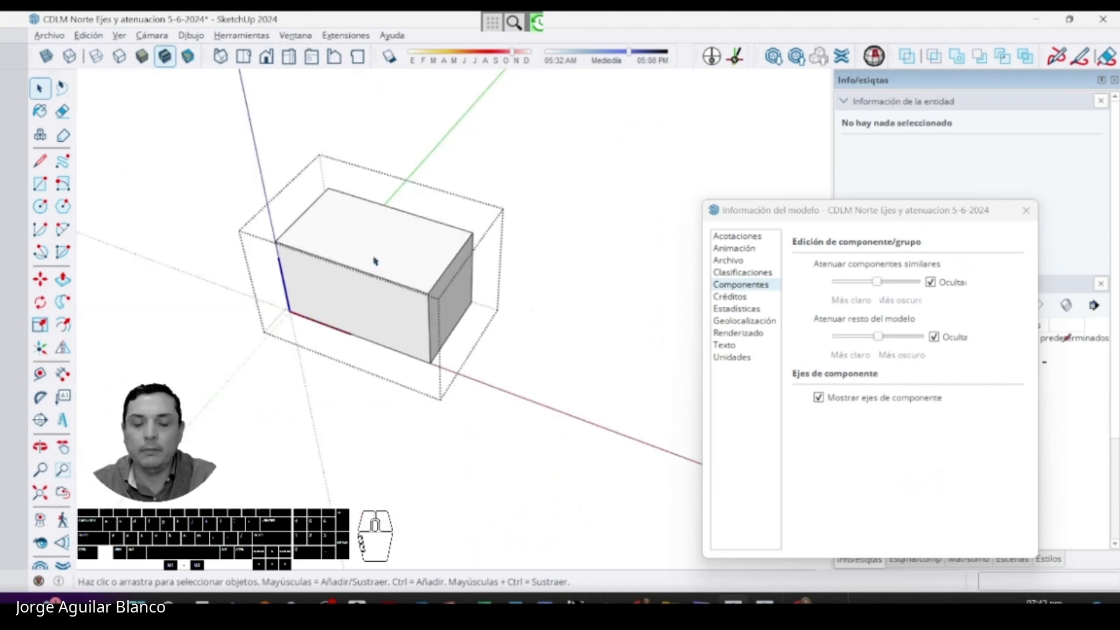
{"action": "key", "text": "i"}
{"action": "key", "text": "i"}
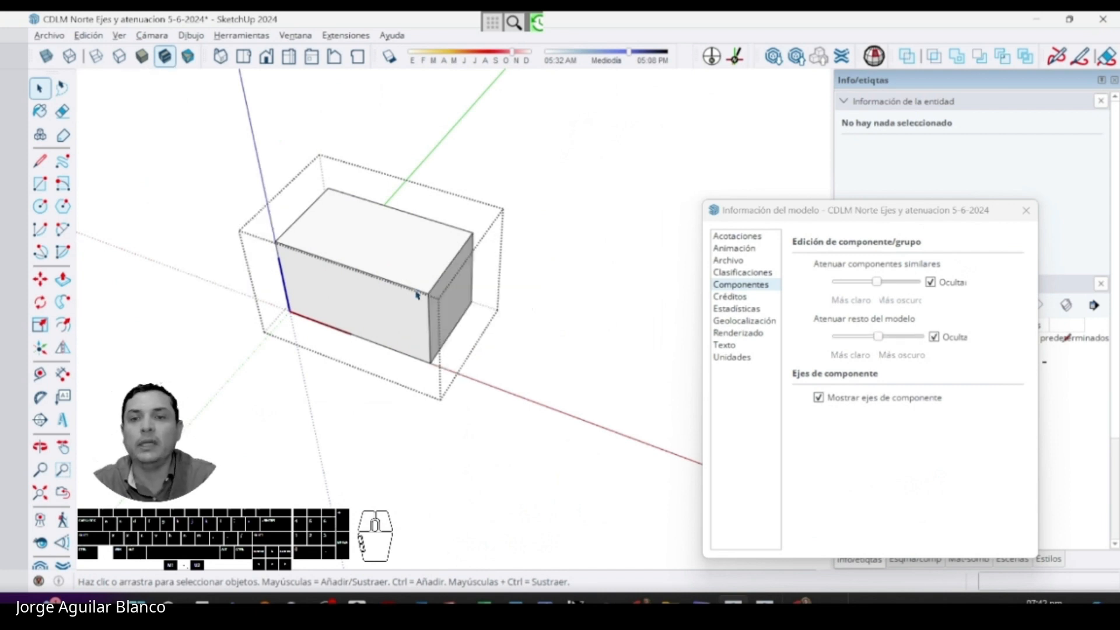
{"action": "key", "text": "x"}
{"action": "key", "text": "x"}
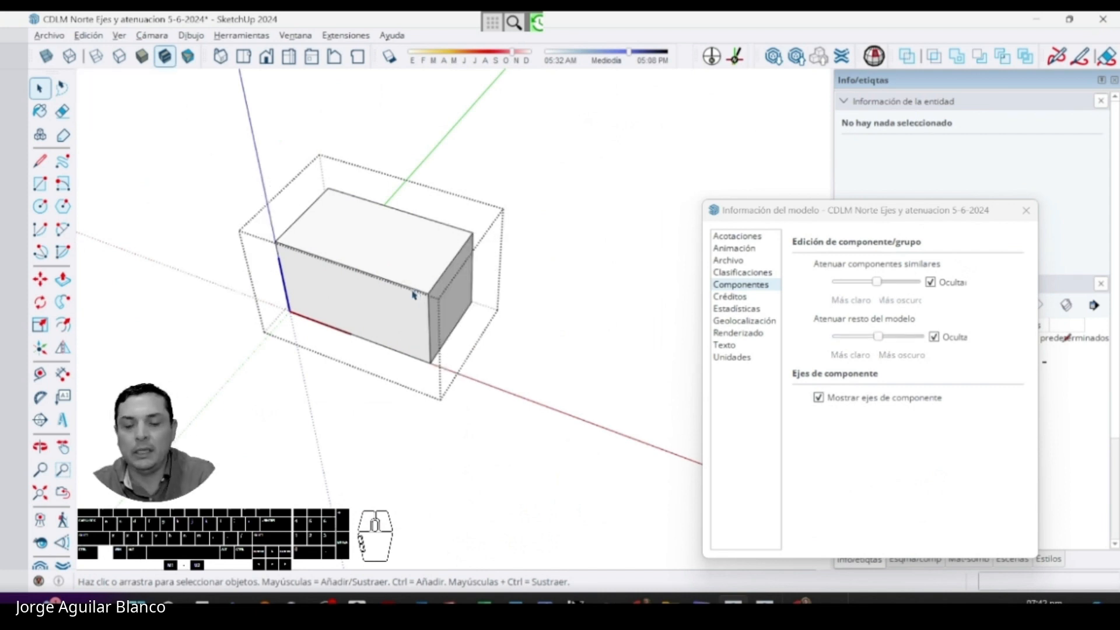
{"action": "key", "text": "x"}
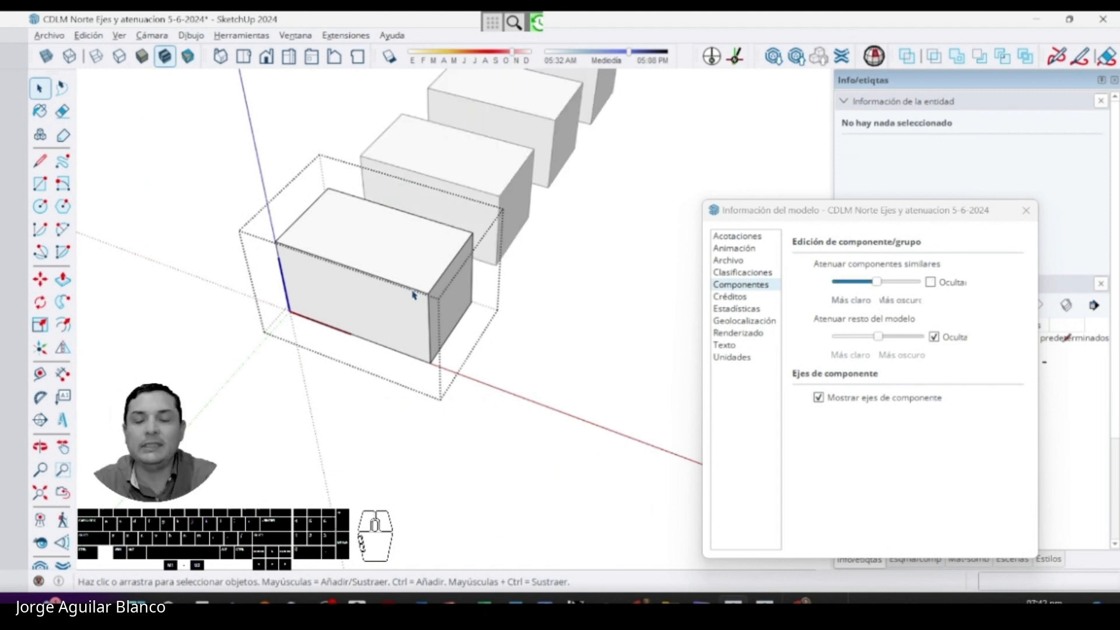
{"action": "scroll", "coordinate": [413, 294], "scroll_direction": "down", "scroll_amount": 3}
{"action": "key", "text": "x"}
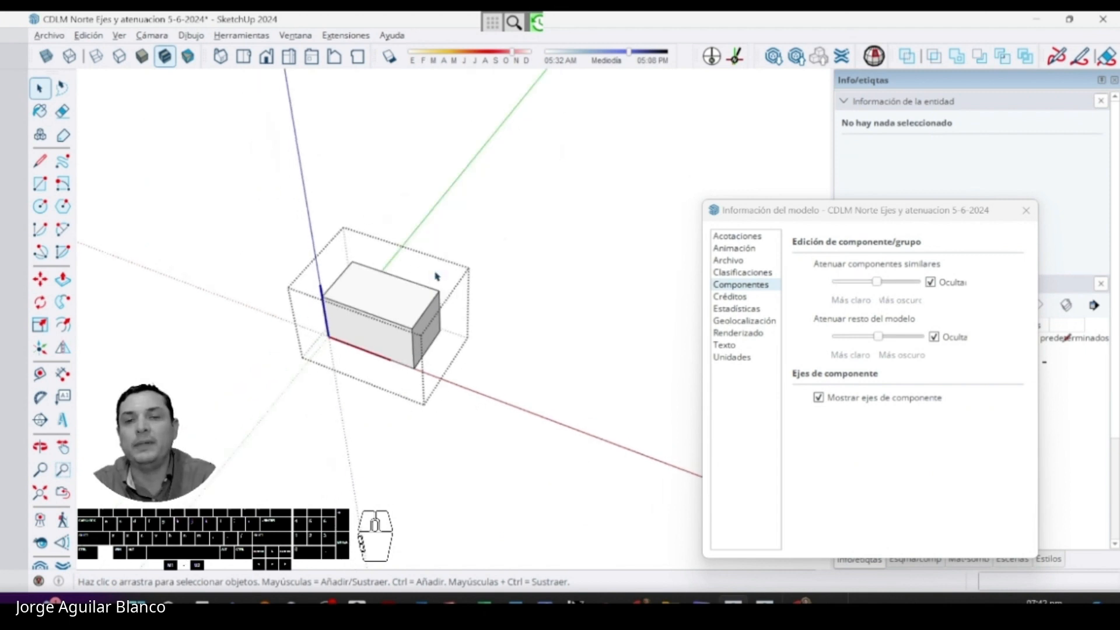
- Toggle the rest of the model and similar components, ending with both hidden, and leave component editing
{"action": "key", "text": "shift+x"}
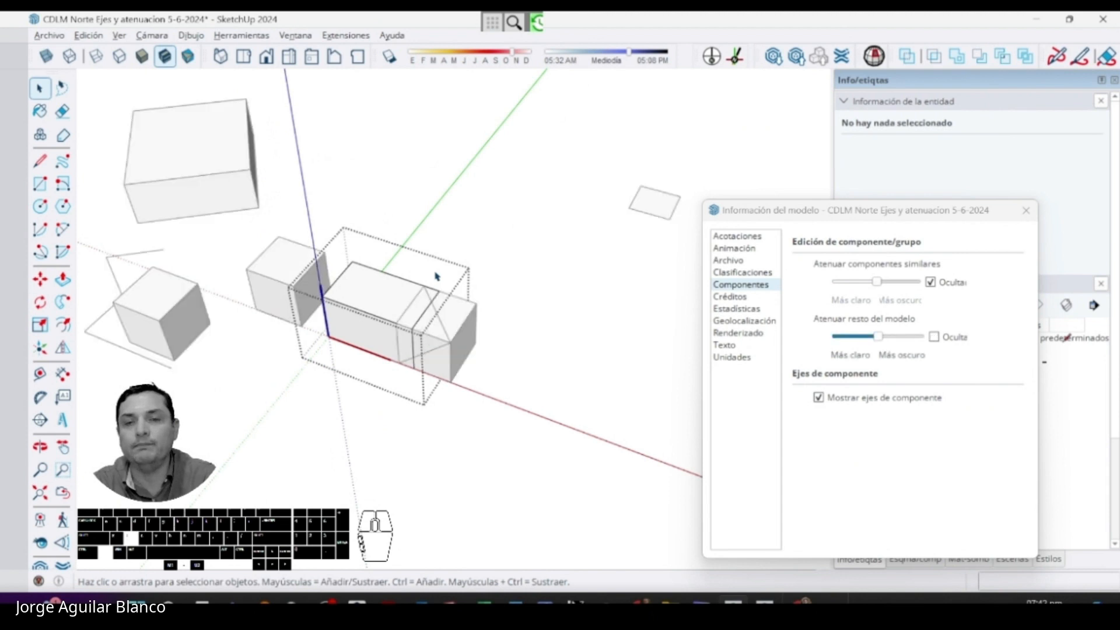
{"action": "key", "text": "x"}
{"action": "key", "text": "shift+x"}
{"action": "key", "text": "x"}
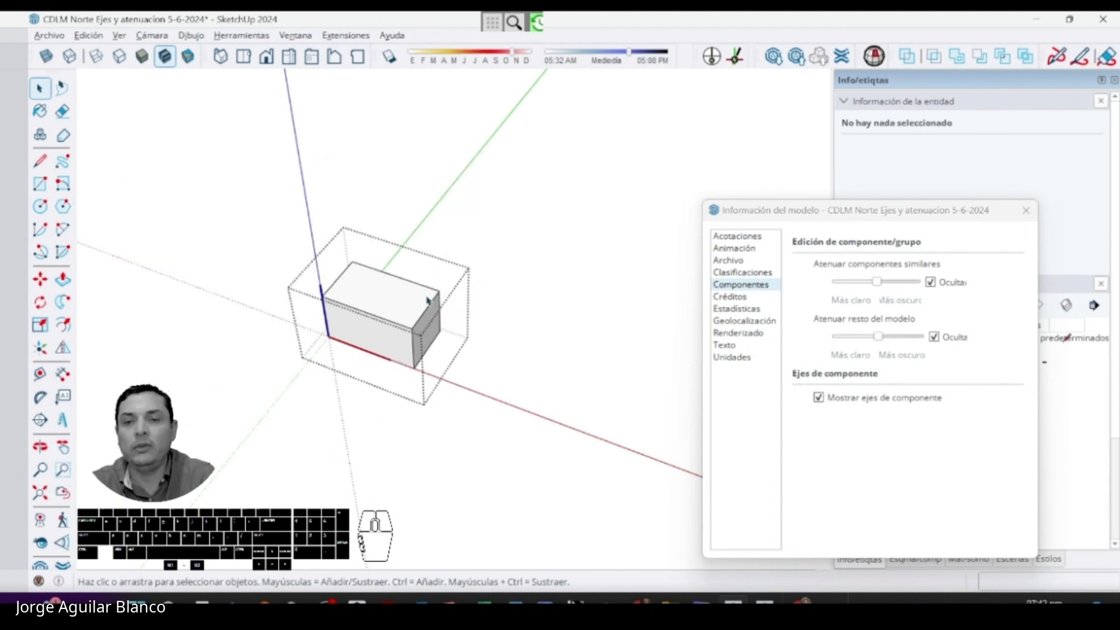
{"action": "left_click", "coordinate": [448, 243]}
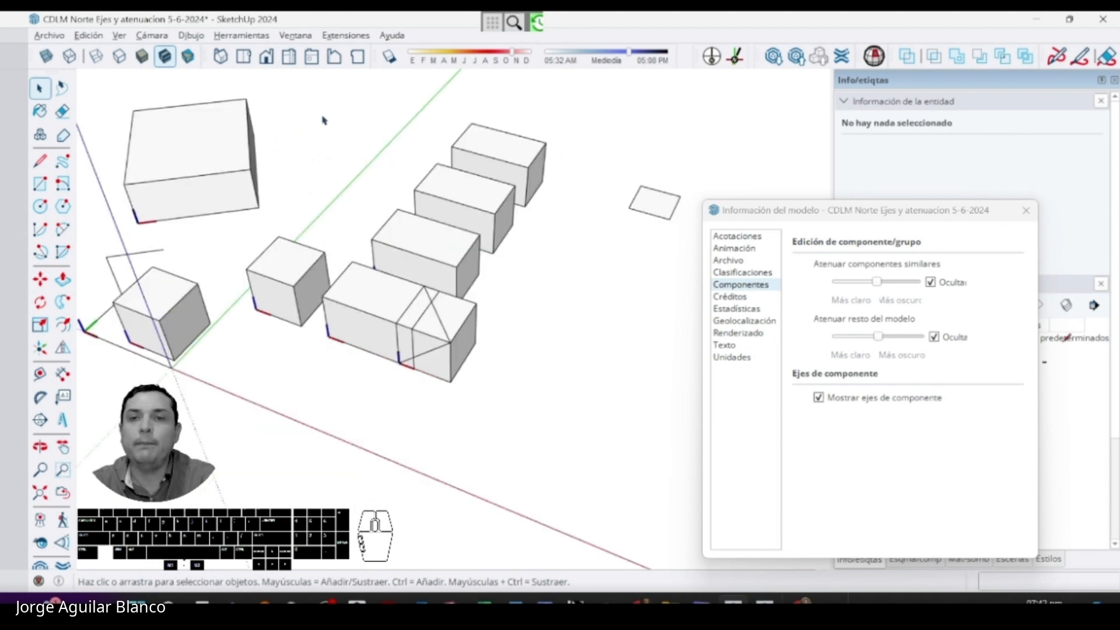
- Open the keyboard shortcut preferences and search the function list for "ate", and again for "comp"
{"action": "left_click", "coordinate": [300, 35]}
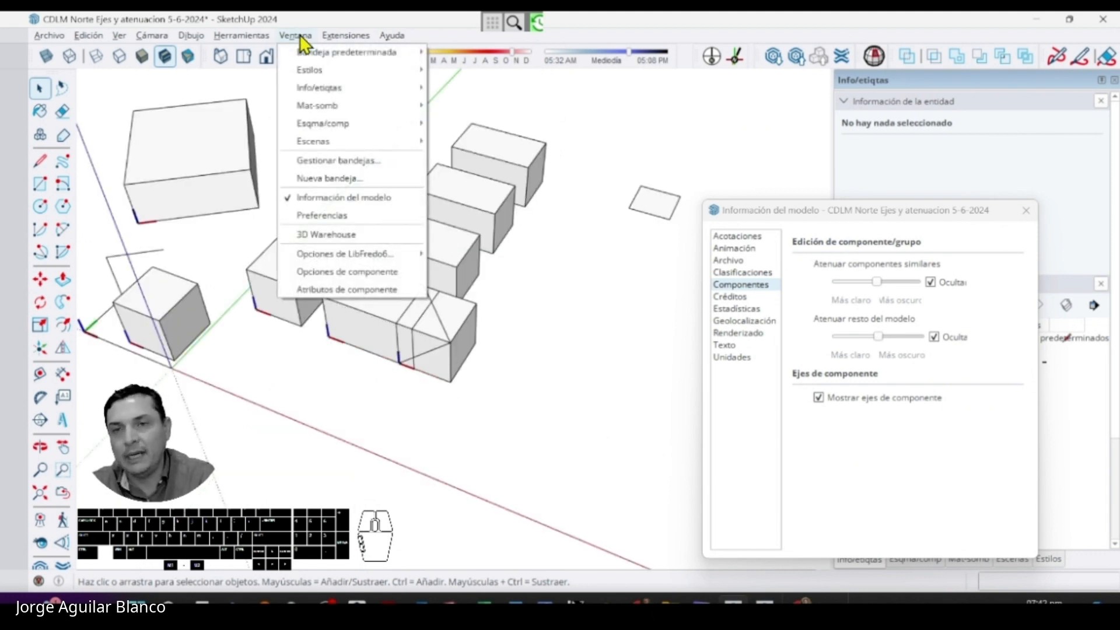
{"action": "left_click", "coordinate": [330, 227]}
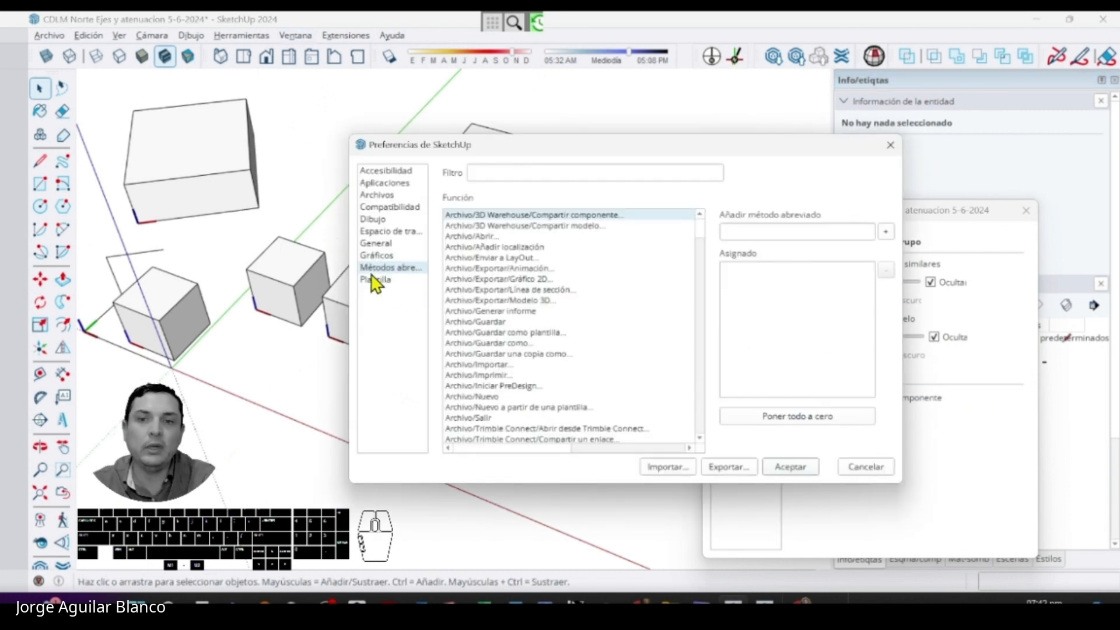
{"action": "left_click", "coordinate": [516, 174]}
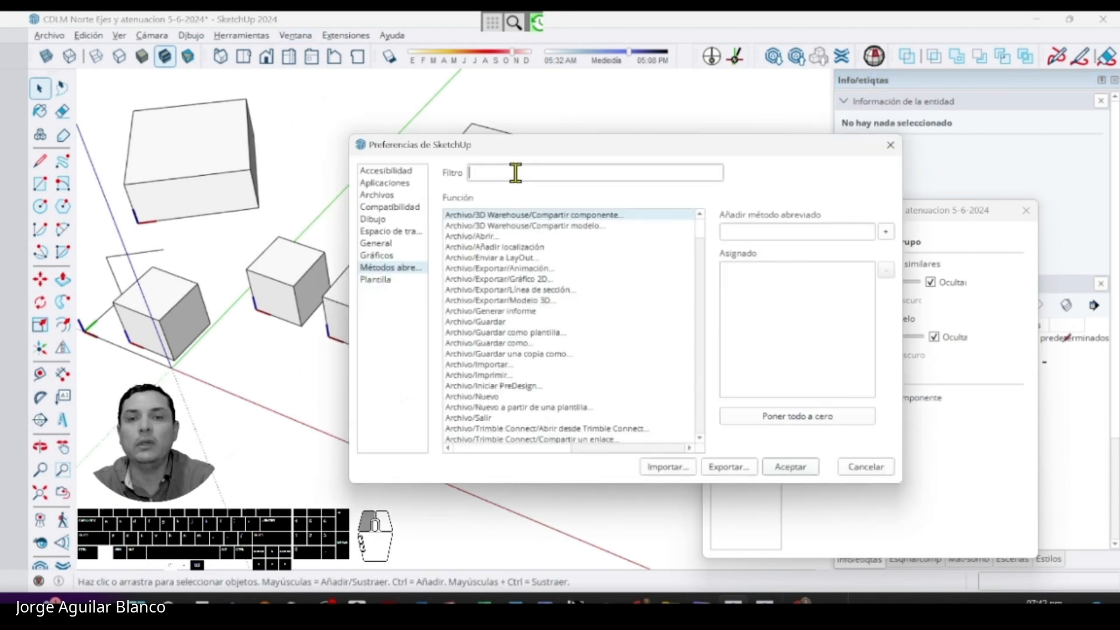
{"action": "type", "text": "ate"}
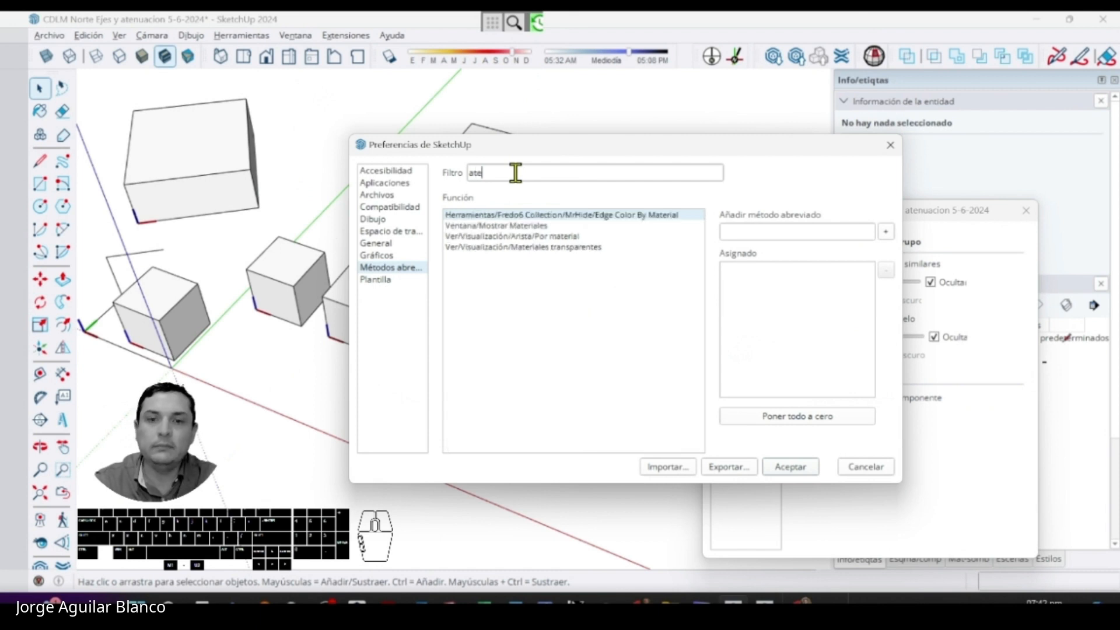
{"action": "left_click", "coordinate": [478, 248]}
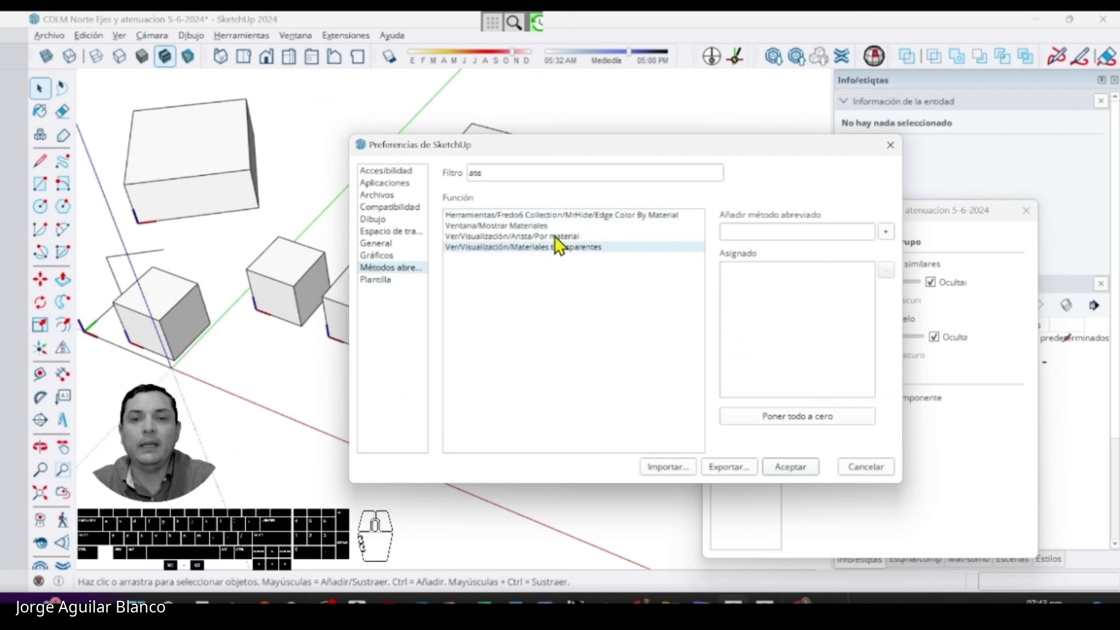
{"action": "left_click", "coordinate": [520, 237]}
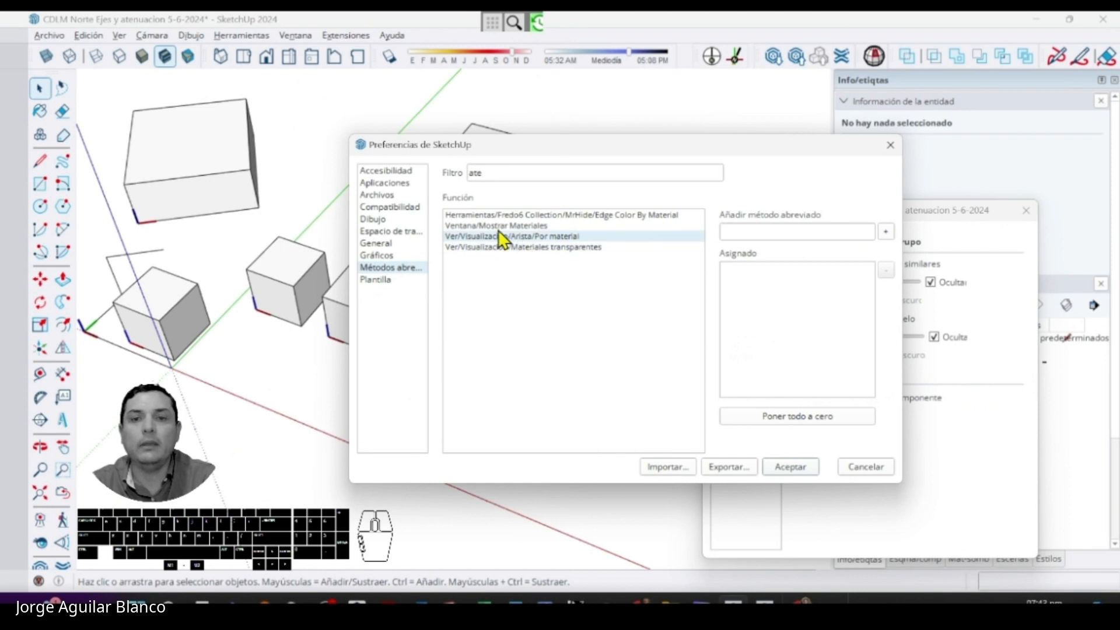
{"action": "left_click", "coordinate": [501, 227]}
{"action": "left_click", "coordinate": [503, 216]}
{"action": "double_click", "coordinate": [505, 172]}
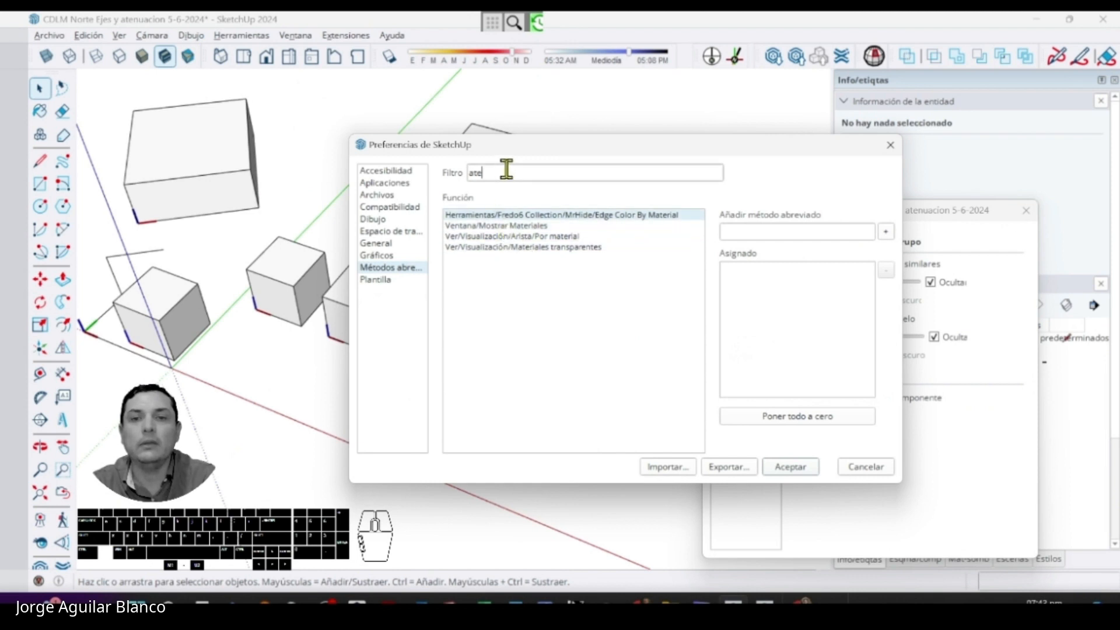
{"action": "type", "text": "comp"}
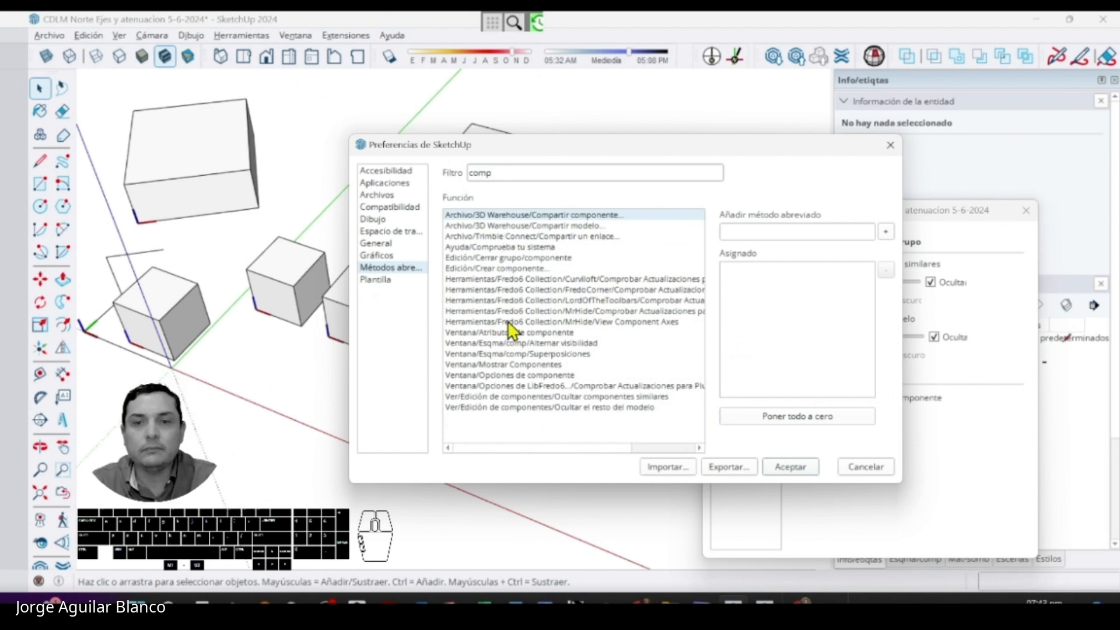
- Check the shortcuts assigned to hiding similar components and hiding the rest of the model, and leave the preferences without saving changes
{"action": "left_click", "coordinate": [511, 397]}
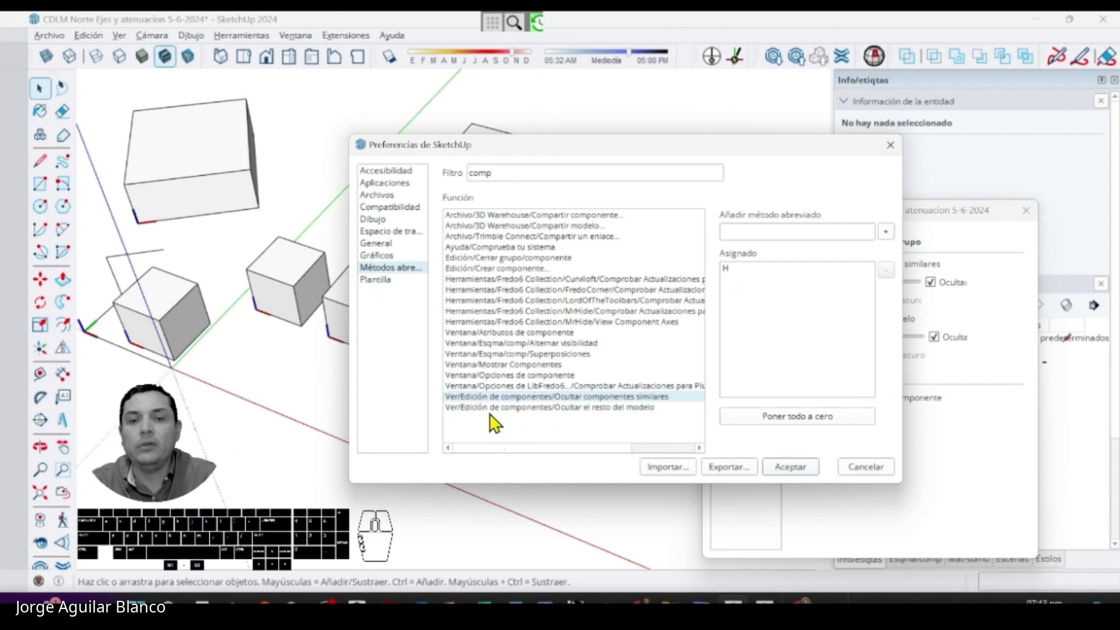
{"action": "left_click", "coordinate": [627, 408]}
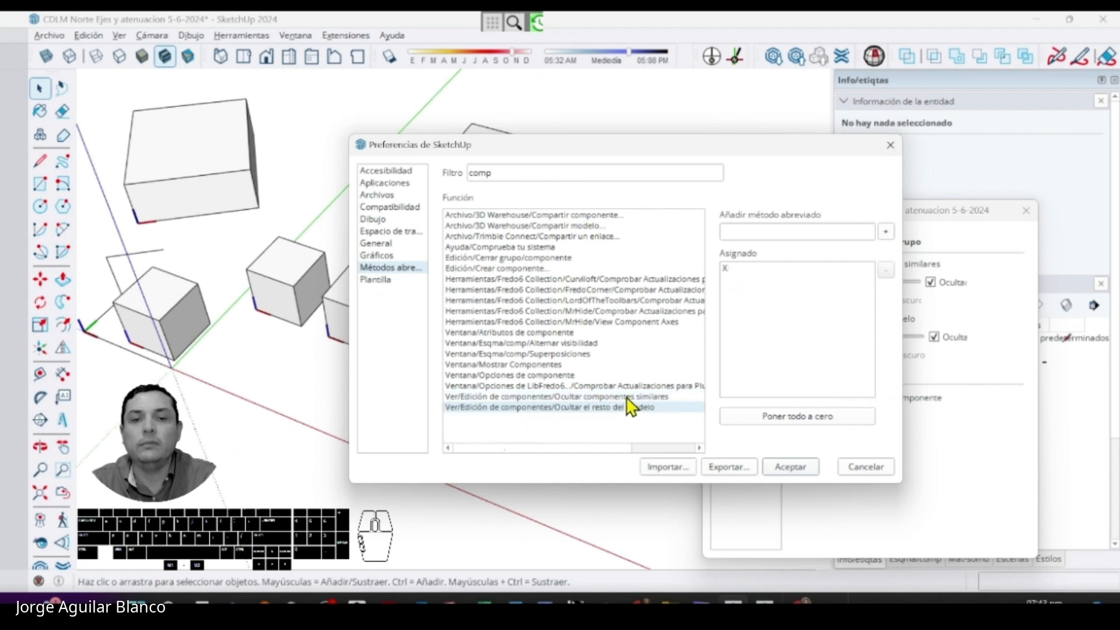
{"action": "double_click", "coordinate": [477, 173]}
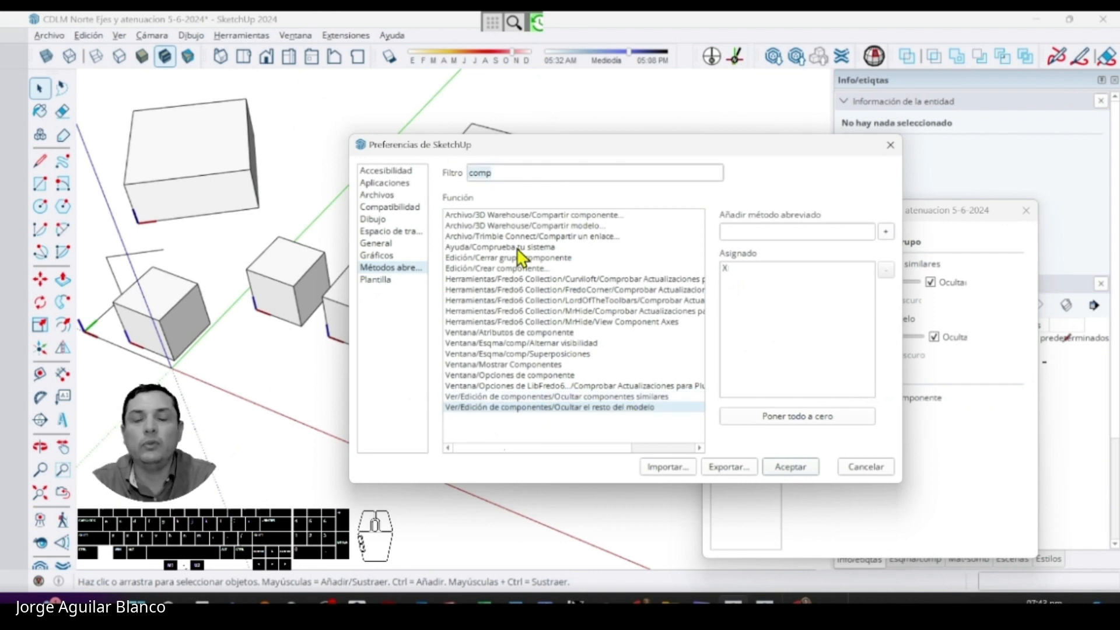
{"action": "left_click", "coordinate": [561, 397]}
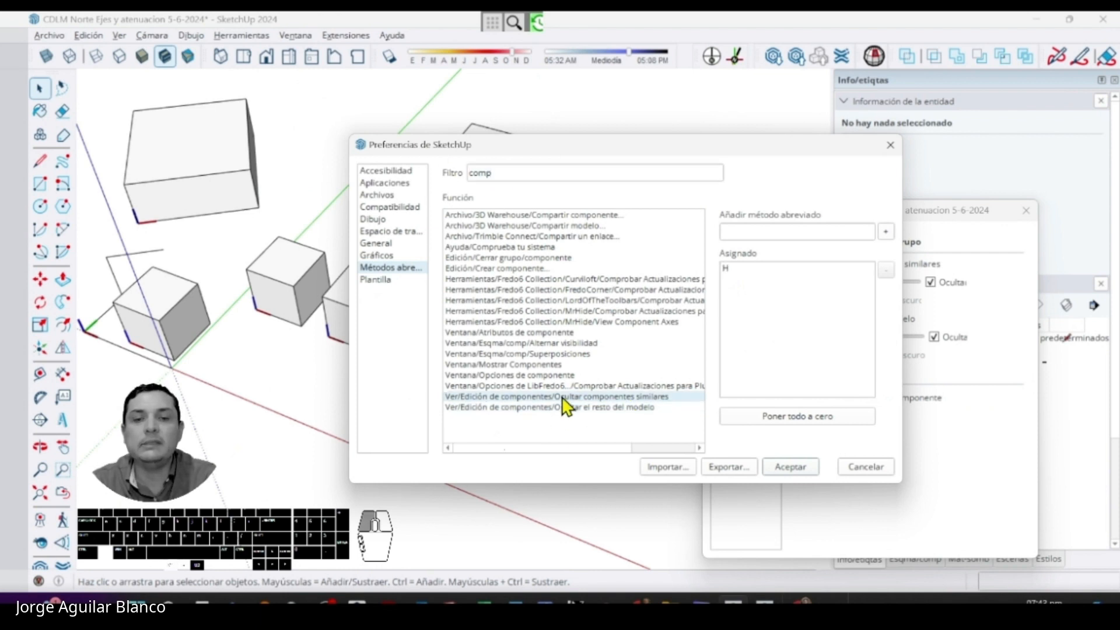
{"action": "left_click", "coordinate": [650, 411]}
{"action": "left_click", "coordinate": [651, 399]}
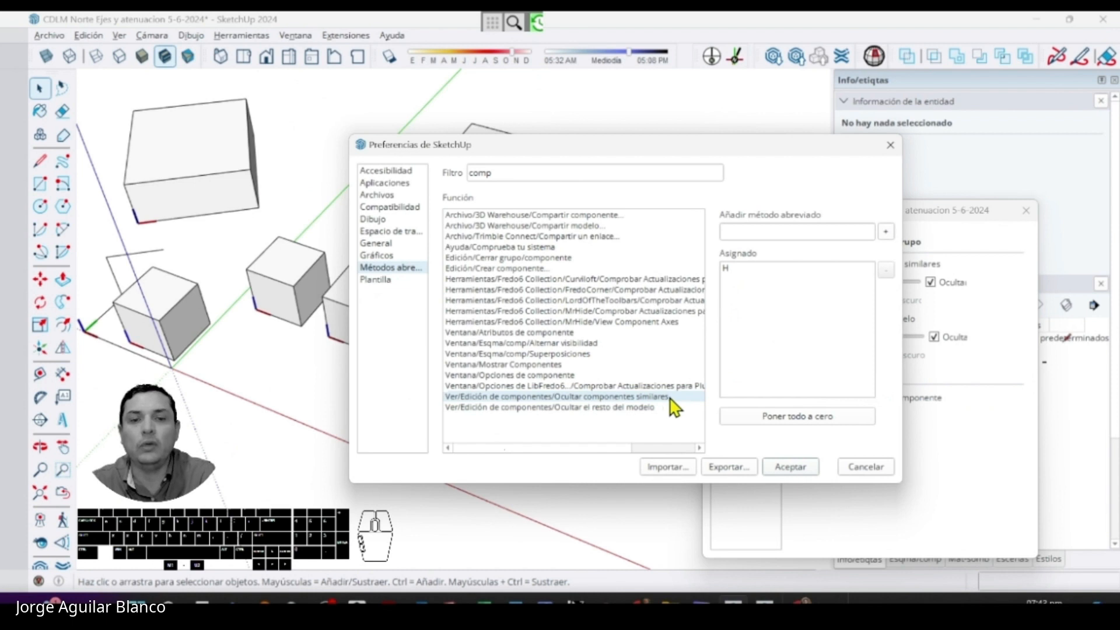
{"action": "left_click", "coordinate": [651, 411]}
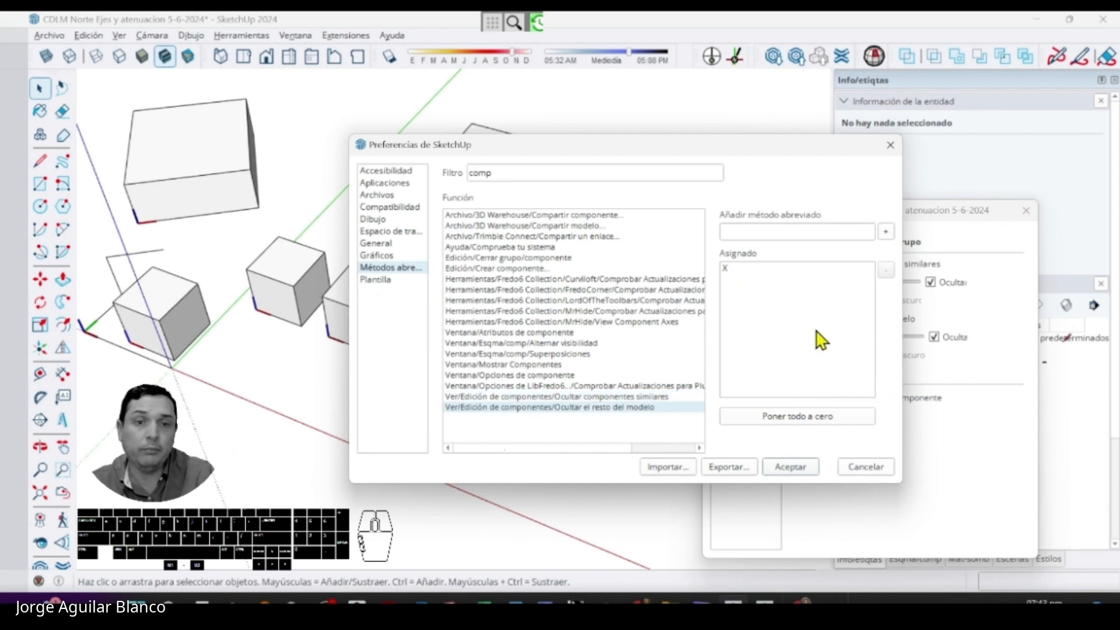
{"action": "left_click", "coordinate": [858, 469]}
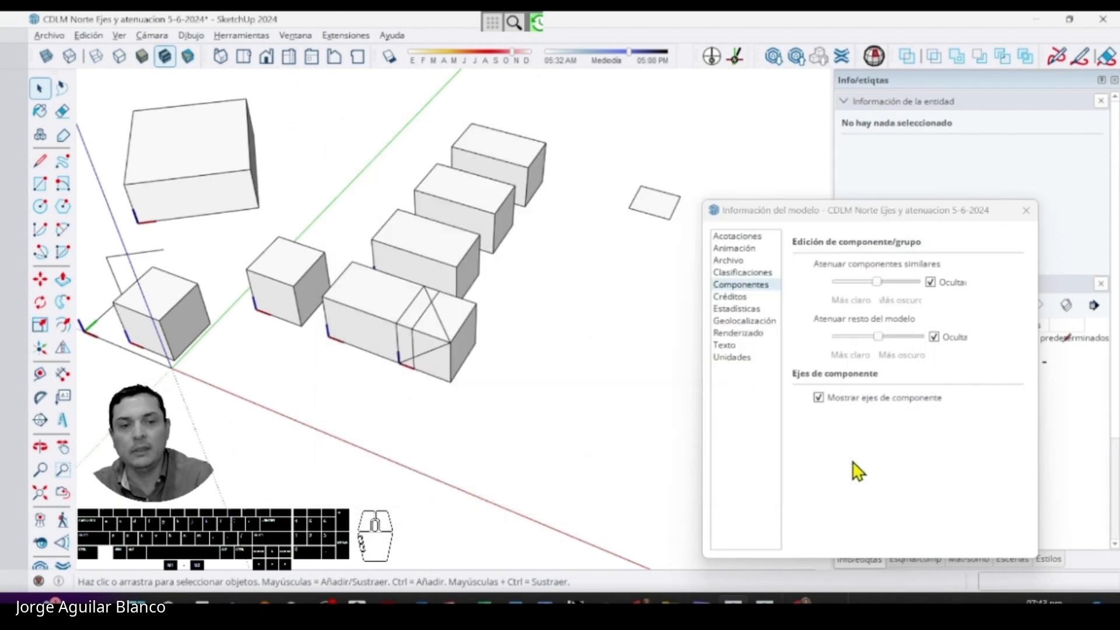
{"action": "key", "text": "alt+Tab"}
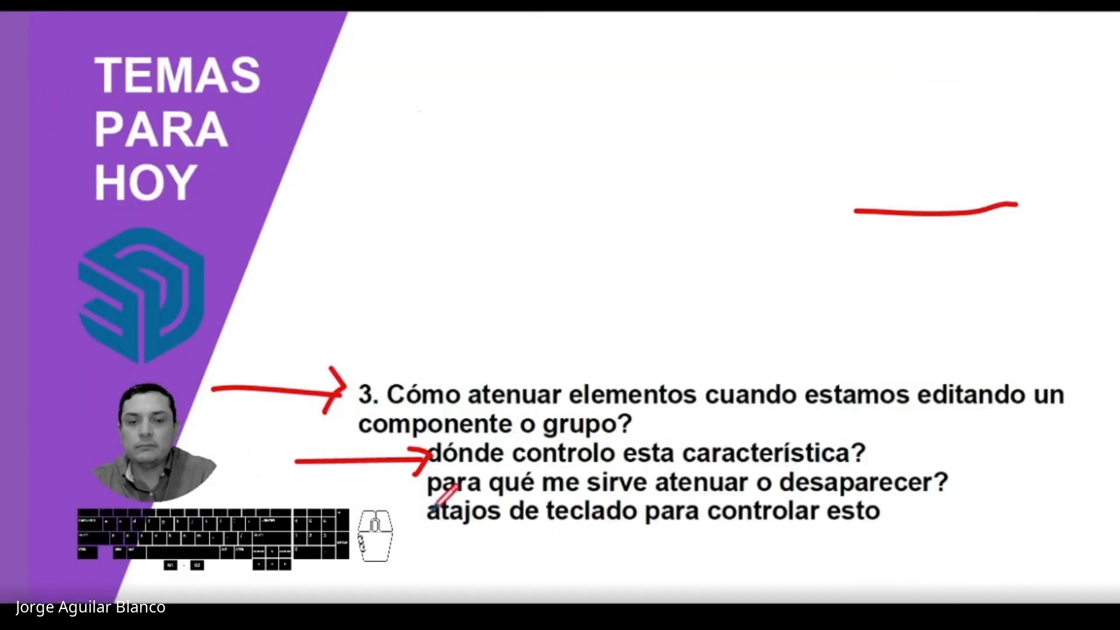
{"action": "left_click_drag", "start_coordinate": [419, 484], "coordinate": [285, 475]}
{"action": "mouse_move", "coordinate": [414, 470]}
{"action": "left_mouse_down"}
{"action": "mouse_move", "coordinate": [396, 496]}
{"action": "mouse_move", "coordinate": [302, 509]}
{"action": "left_mouse_up"}
{"action": "left_click_drag", "start_coordinate": [404, 500], "coordinate": [401, 533]}
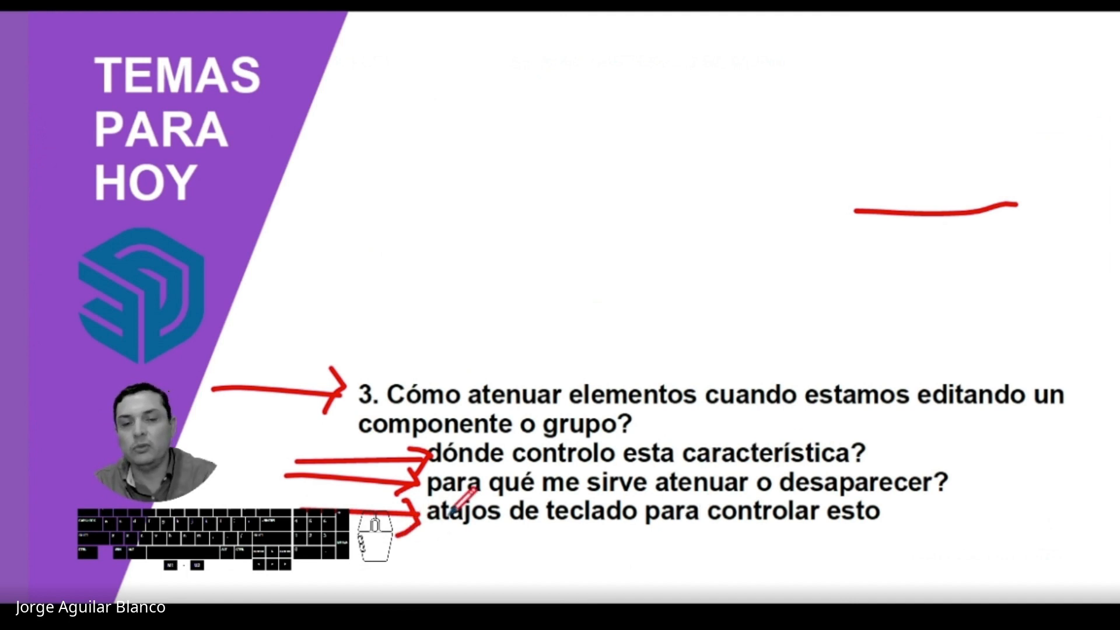
{"action": "key", "text": "alt+Tab"}
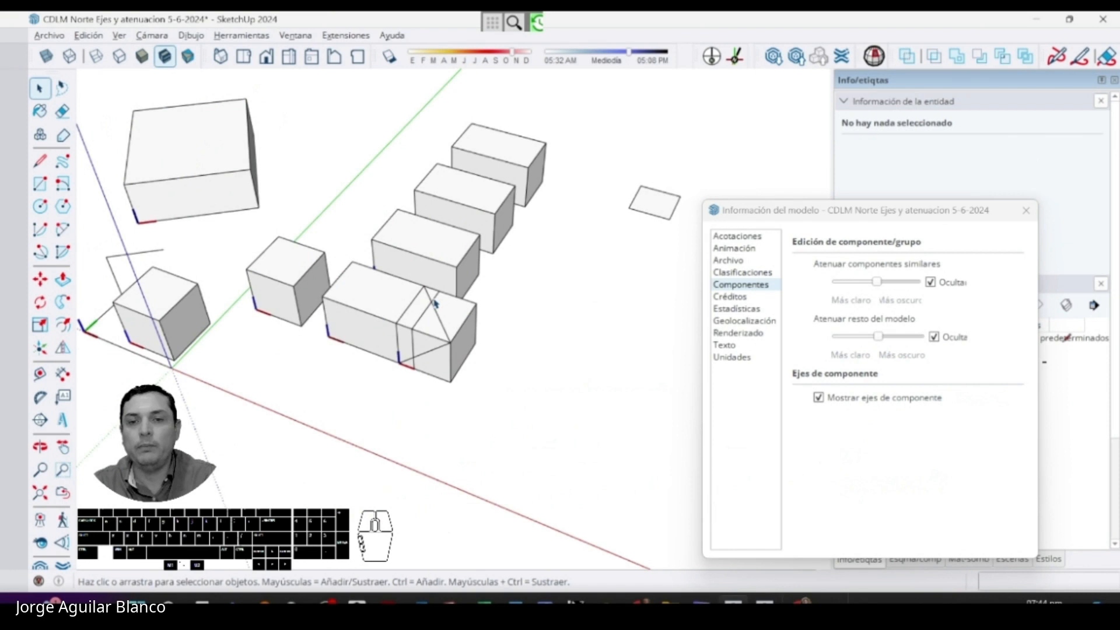
- Copy the cube with diagonal edges at the front of the block row about 5 m upward and back
{"action": "left_click", "coordinate": [435, 303]}
{"action": "scroll", "coordinate": [435, 303], "scroll_direction": "up", "scroll_amount": 2}
{"action": "key", "text": "m"}
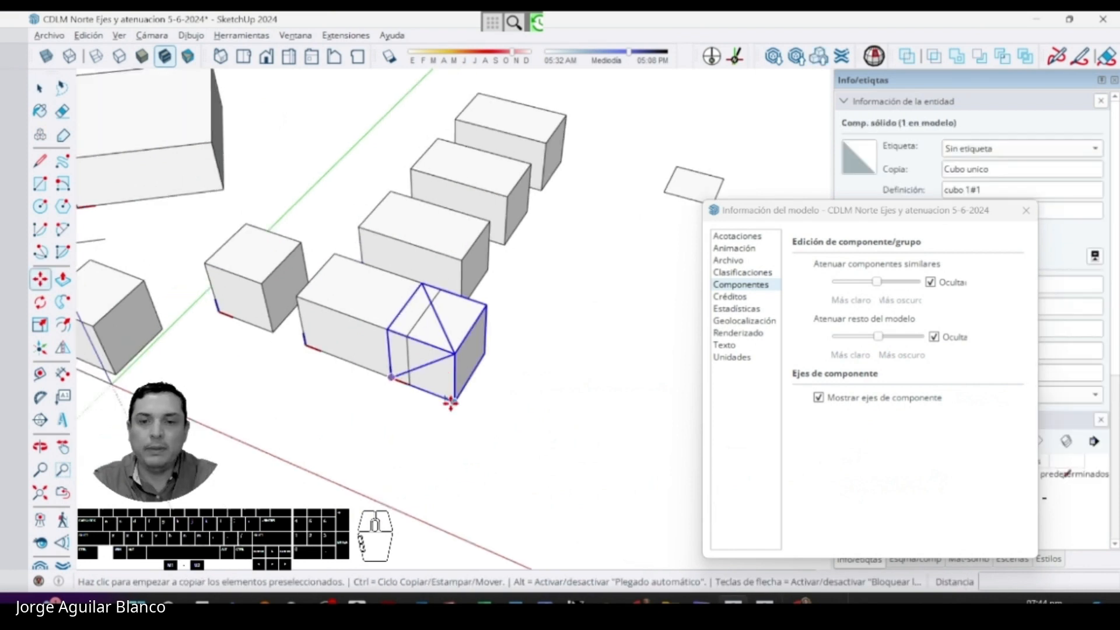
{"action": "left_click", "coordinate": [451, 403]}
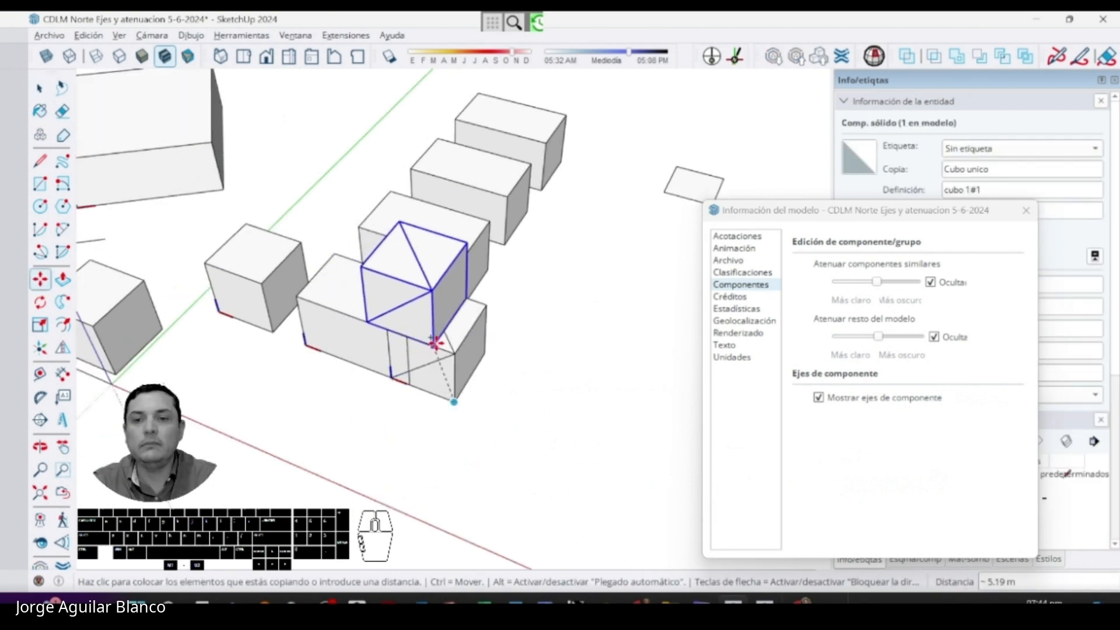
{"action": "left_click", "coordinate": [431, 344]}
- Place three more copies of the cube with diagonal edges along the row of blocks, overlapping them
{"action": "middle_click_drag", "start_coordinate": [431, 344], "coordinate": [421, 278]}
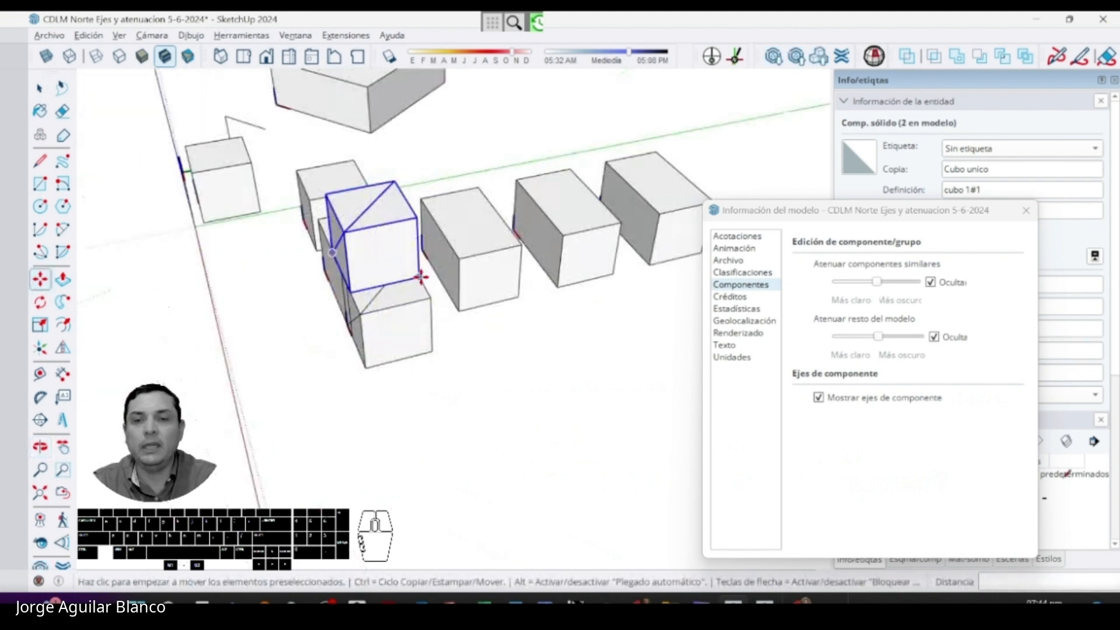
{"action": "key", "text": "ctrl"}
{"action": "left_click", "coordinate": [422, 278]}
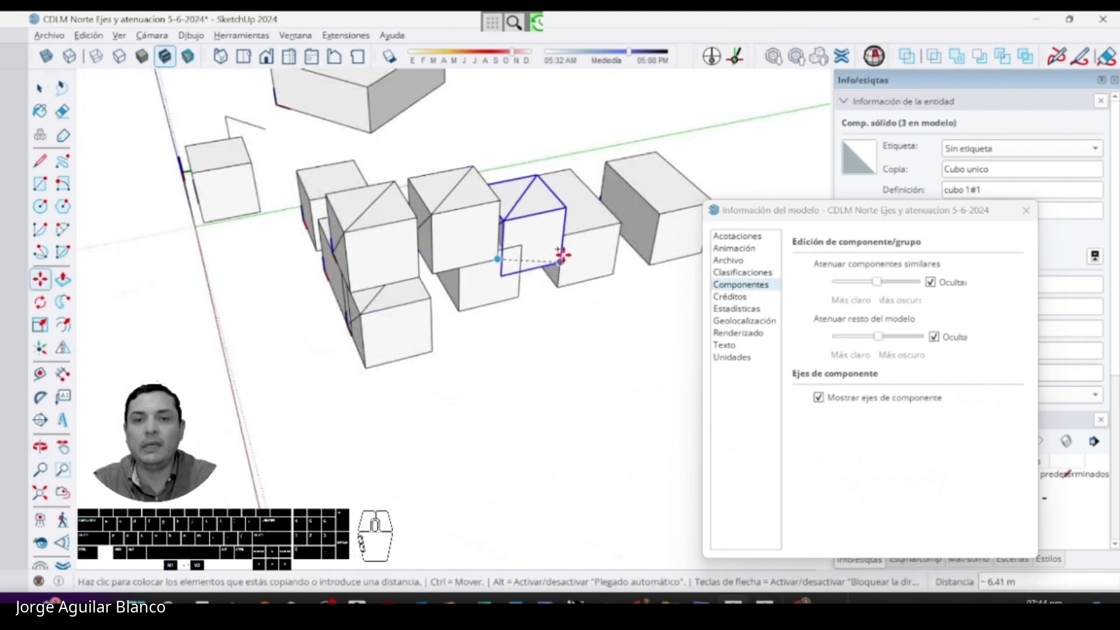
{"action": "left_click", "coordinate": [578, 275]}
{"action": "key", "text": "ctrl"}
{"action": "left_click", "coordinate": [578, 275]}
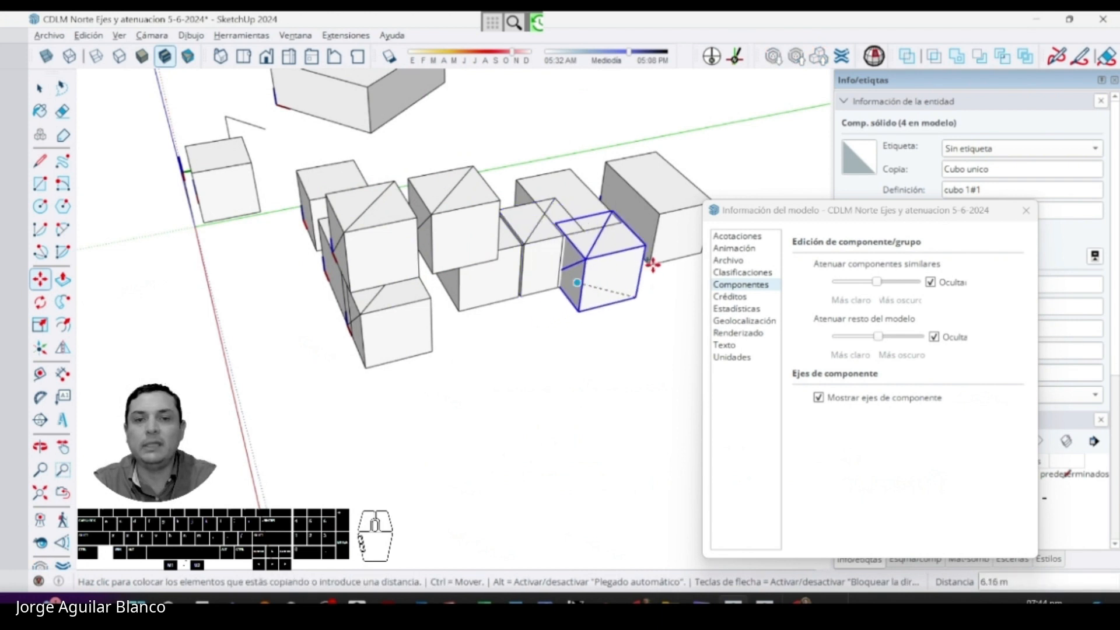
{"action": "left_click", "coordinate": [636, 229]}
{"action": "key", "text": "space"}
- Move the large box group about 31 m so that it overlaps the row of blocks and cubes
{"action": "left_click", "coordinate": [372, 110]}
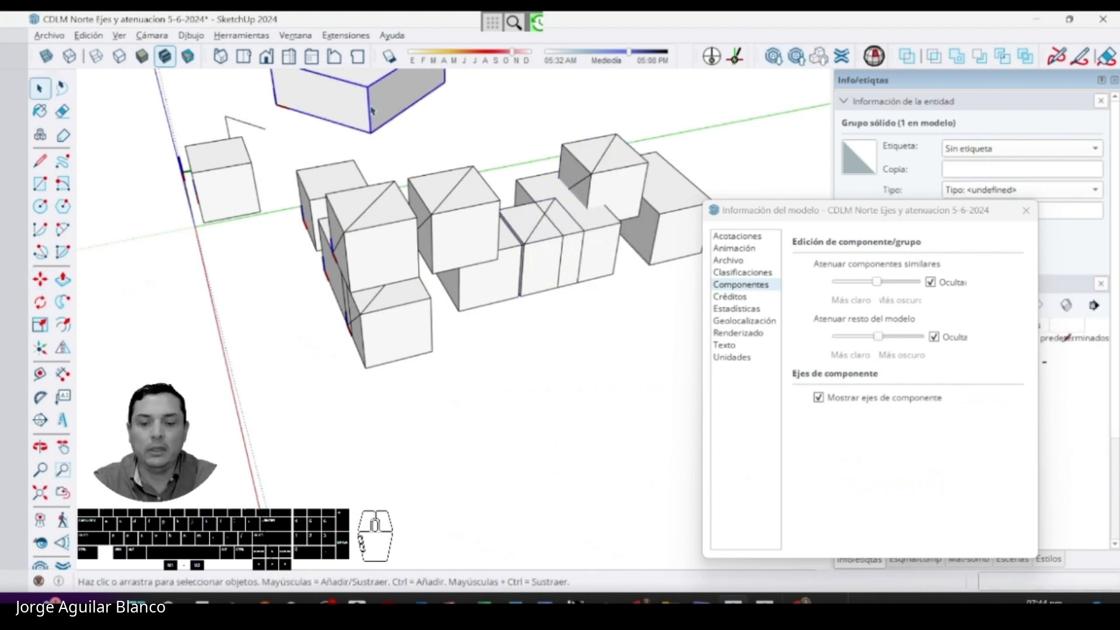
{"action": "key", "text": "m"}
{"action": "left_click", "coordinate": [372, 110]}
{"action": "left_click", "coordinate": [535, 314]}
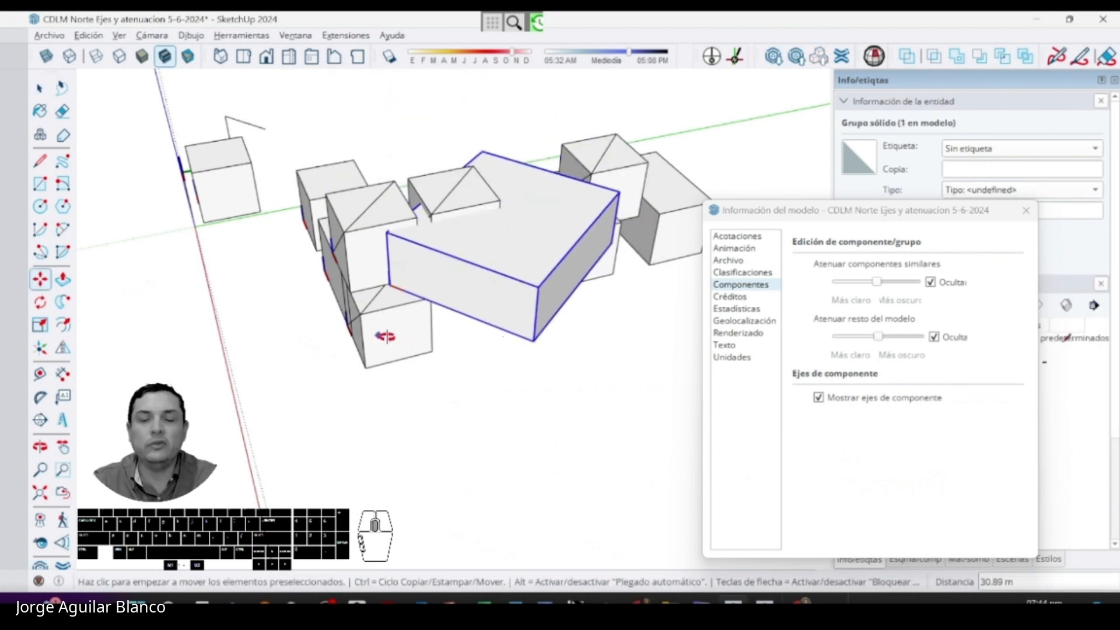
- Open the cube with diagonal edges that sits among the blocks beneath the large box for component editing
{"action": "middle_click_drag", "start_coordinate": [386, 337], "coordinate": [508, 352]}
{"action": "scroll", "coordinate": [400, 310], "scroll_direction": "up", "scroll_amount": 5}
{"action": "scroll", "coordinate": [508, 352], "scroll_direction": "down", "scroll_amount": 5}
{"action": "middle_click_drag", "start_coordinate": [385, 362], "coordinate": [493, 275]}
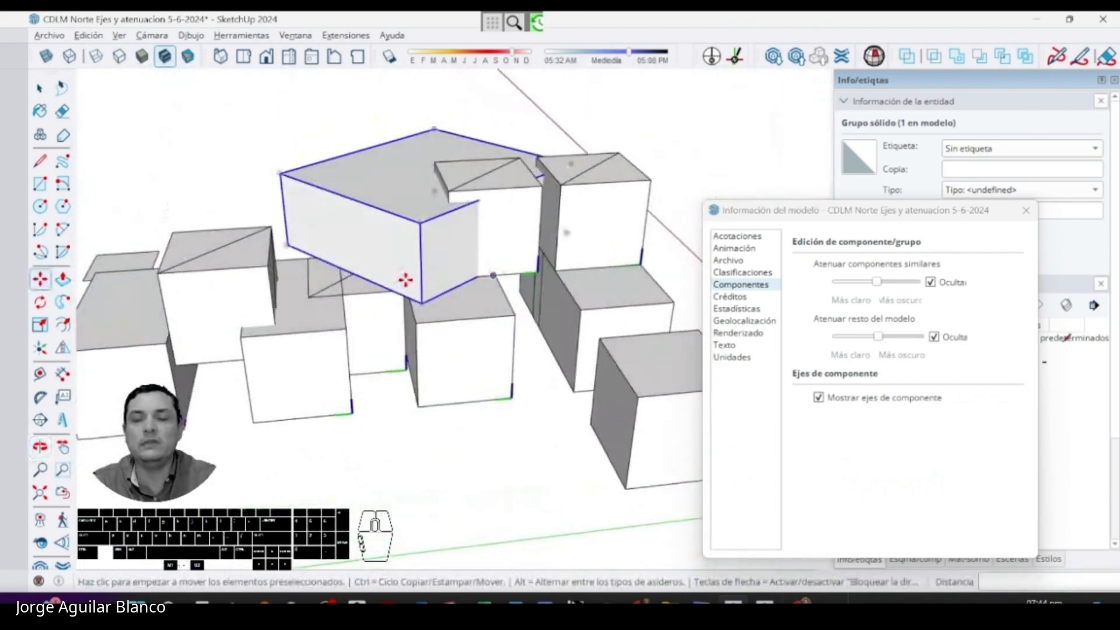
{"action": "key", "text": "space"}
{"action": "double_click", "coordinate": [385, 338]}
{"action": "middle_click_drag", "start_coordinate": [417, 342], "coordinate": [362, 372]}
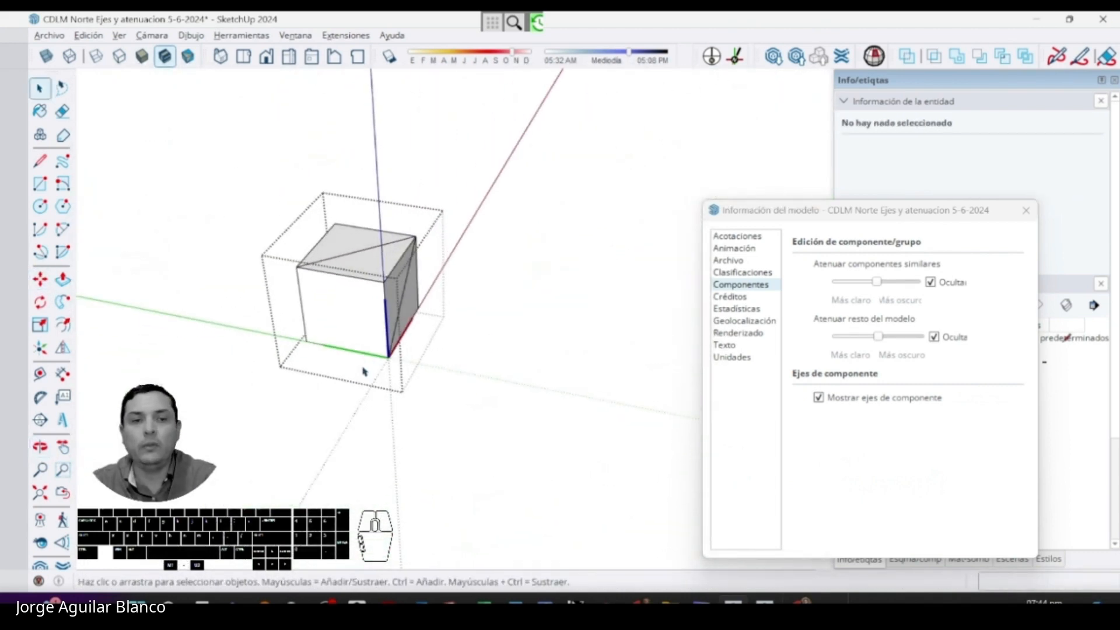
- Show the rest of the model around the cube being edited and hide it again
{"action": "left_click", "coordinate": [934, 336]}
{"action": "middle_click_drag", "start_coordinate": [421, 310], "coordinate": [461, 379]}
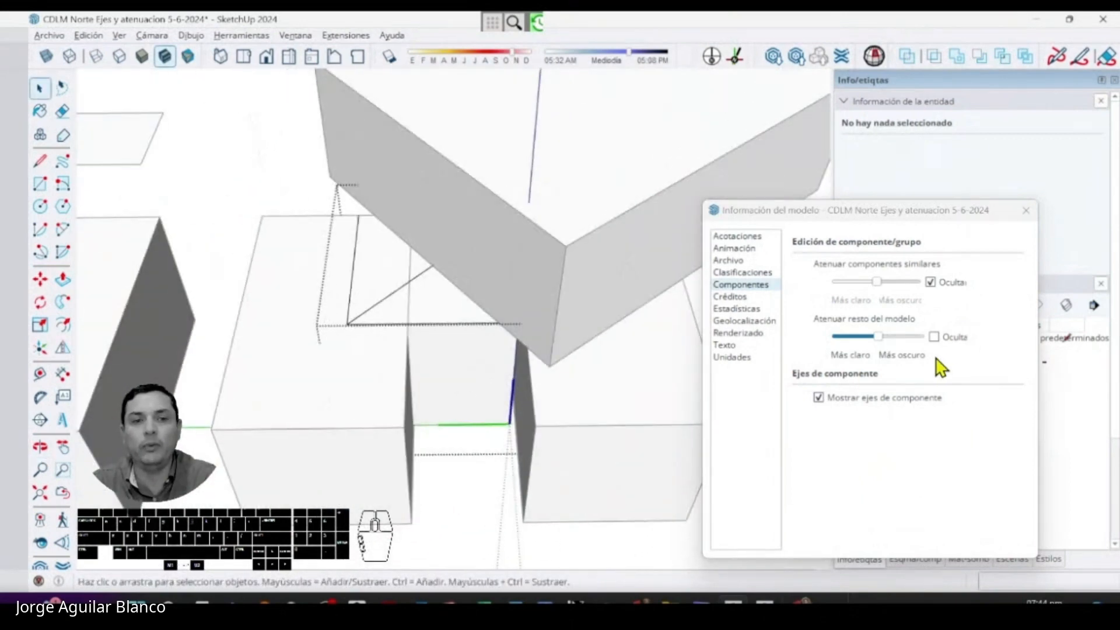
{"action": "left_click", "coordinate": [934, 337]}
{"action": "middle_click_drag", "start_coordinate": [408, 350], "coordinate": [280, 330]}
- Unhide the similar components during component editing and fade them to a lighter level
{"action": "left_click", "coordinate": [931, 281]}
{"action": "mouse_move", "coordinate": [878, 283]}
{"action": "left_mouse_down"}
{"action": "mouse_move", "coordinate": [843, 284]}
{"action": "mouse_move", "coordinate": [856, 283]}
{"action": "left_mouse_up"}
{"action": "middle_click_drag", "start_coordinate": [585, 308], "coordinate": [492, 316]}
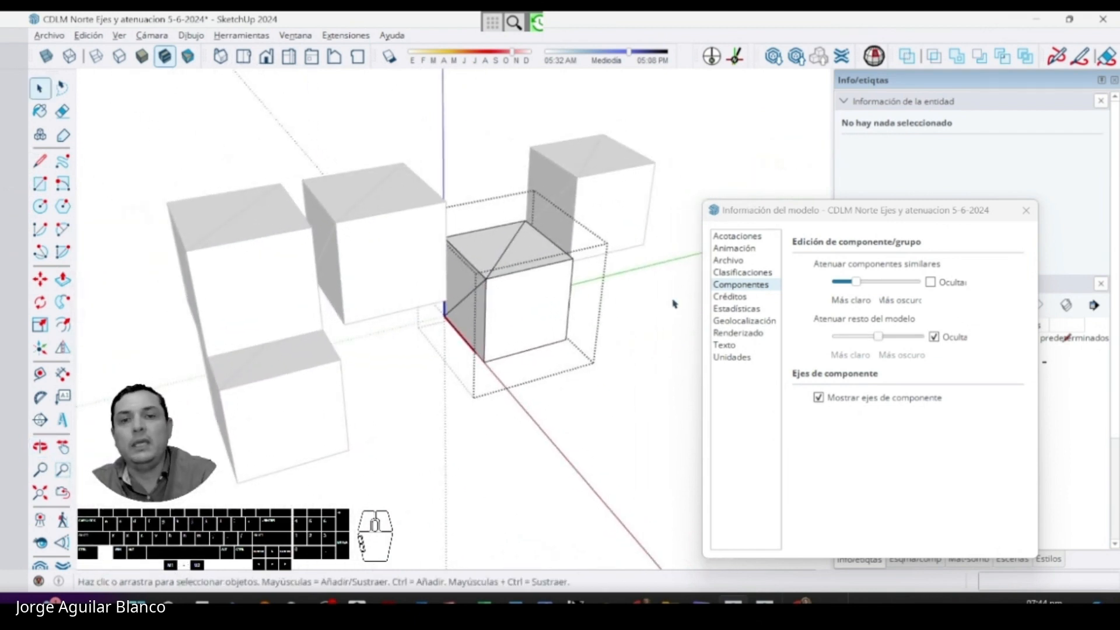
- Compare the cube and its similar components with X-ray on and off, undocking the Styles toolbar, and leave X-ray on
{"action": "left_click", "coordinate": [48, 60]}
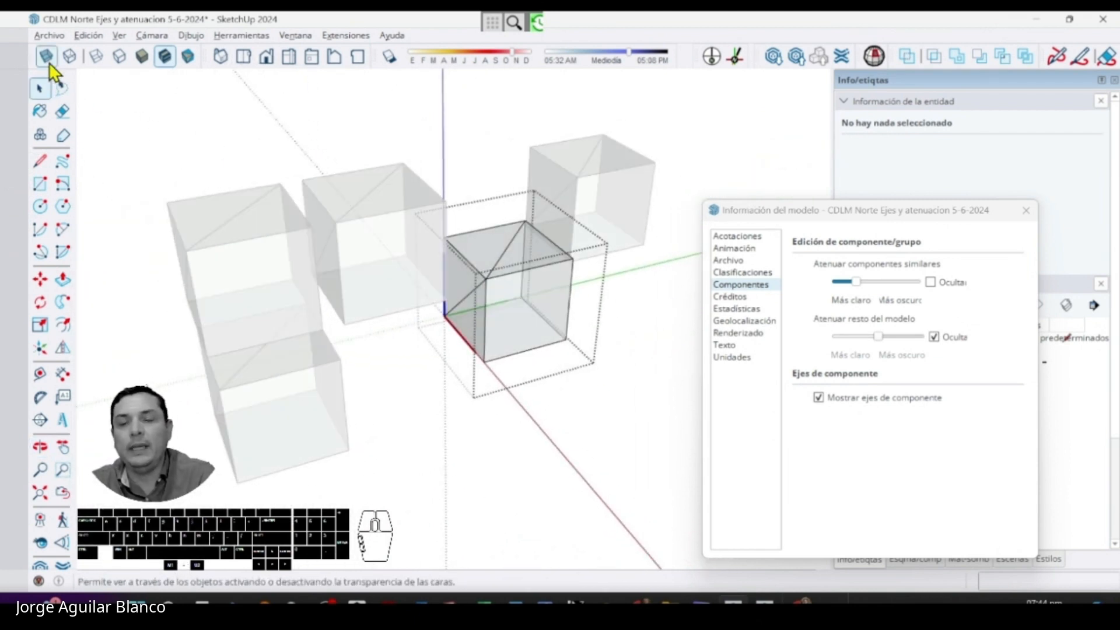
{"action": "left_click", "coordinate": [49, 60]}
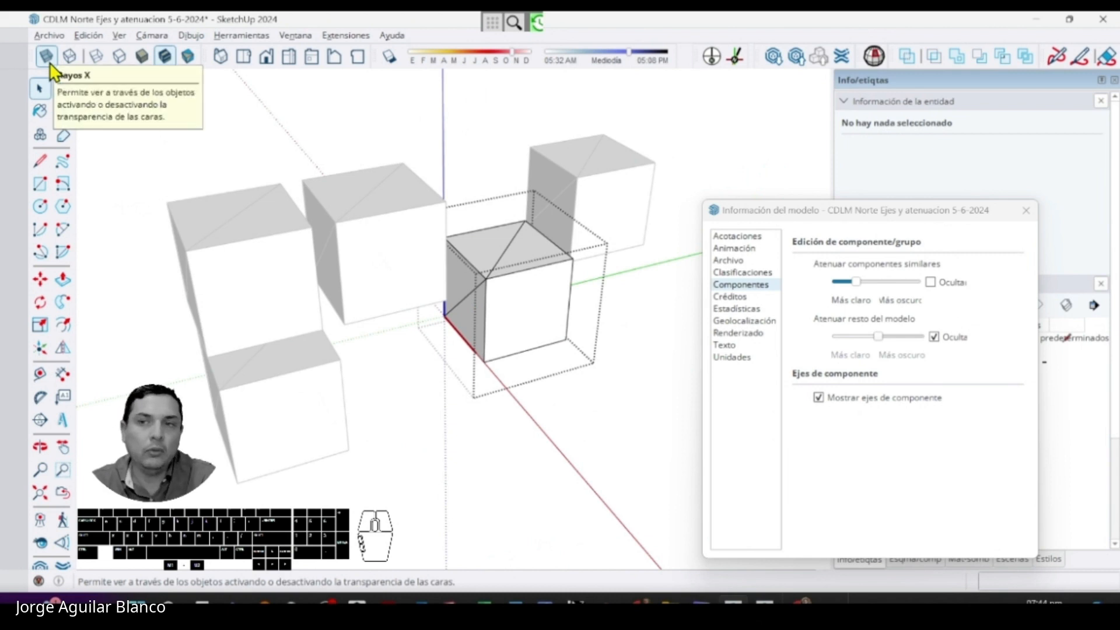
{"action": "left_click", "coordinate": [50, 62]}
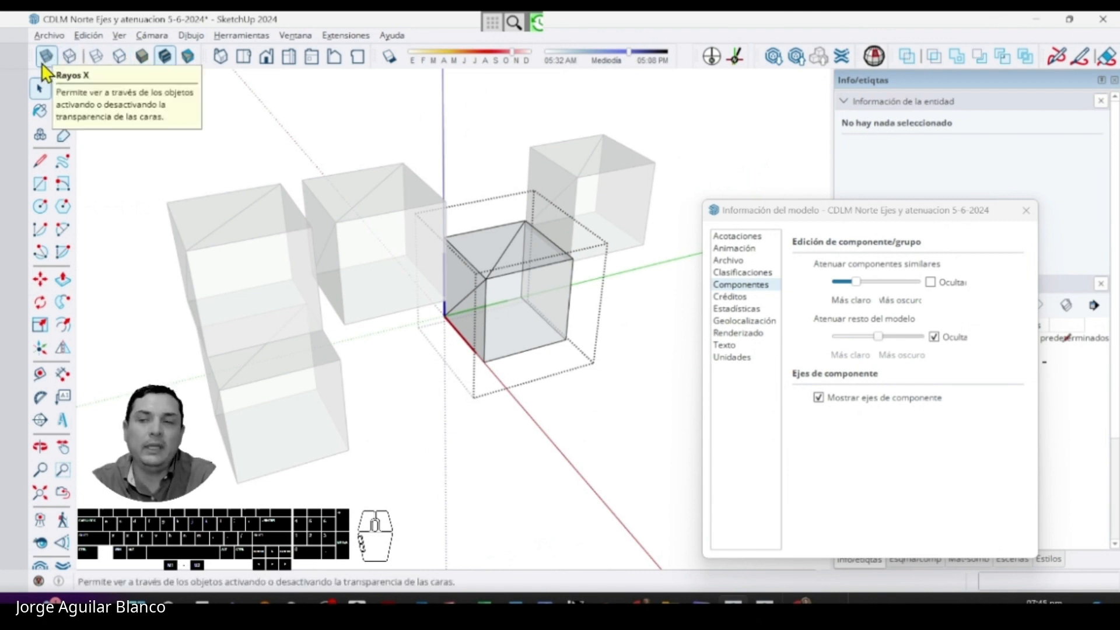
{"action": "left_click_drag", "start_coordinate": [41, 63], "coordinate": [120, 147]}
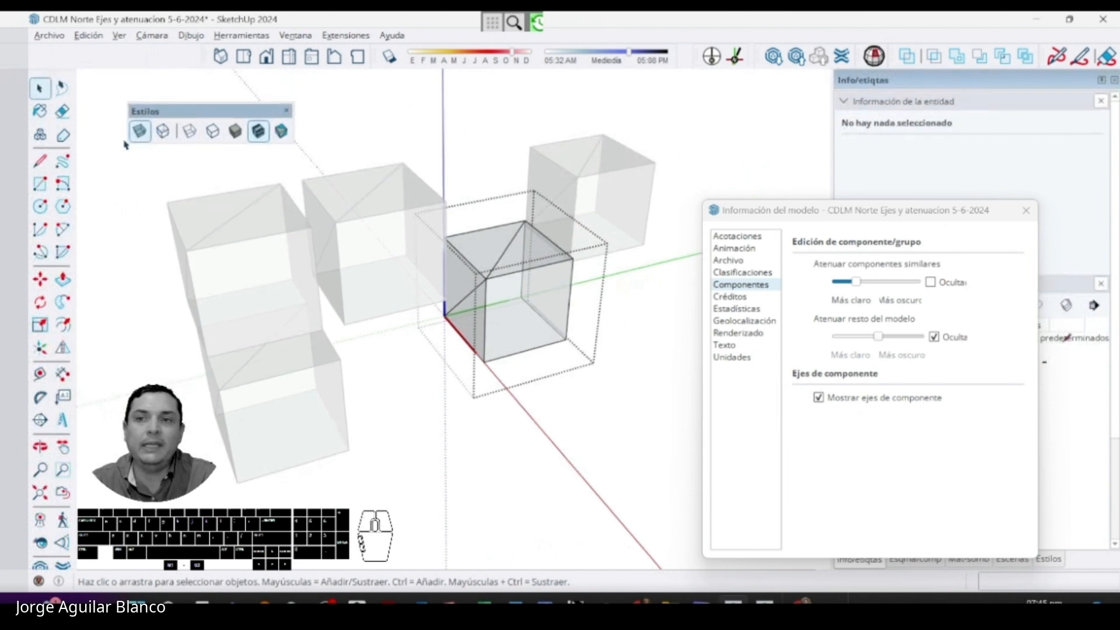
{"action": "left_click", "coordinate": [140, 132]}
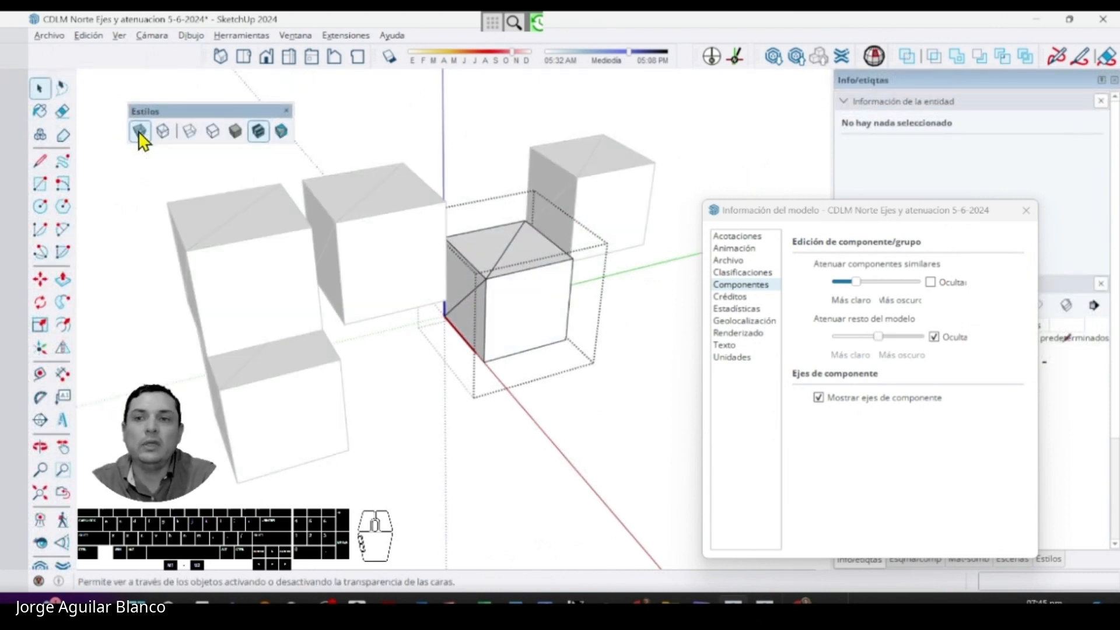
{"action": "left_click", "coordinate": [140, 131]}
{"action": "middle_click_drag", "start_coordinate": [257, 213], "coordinate": [419, 201]}
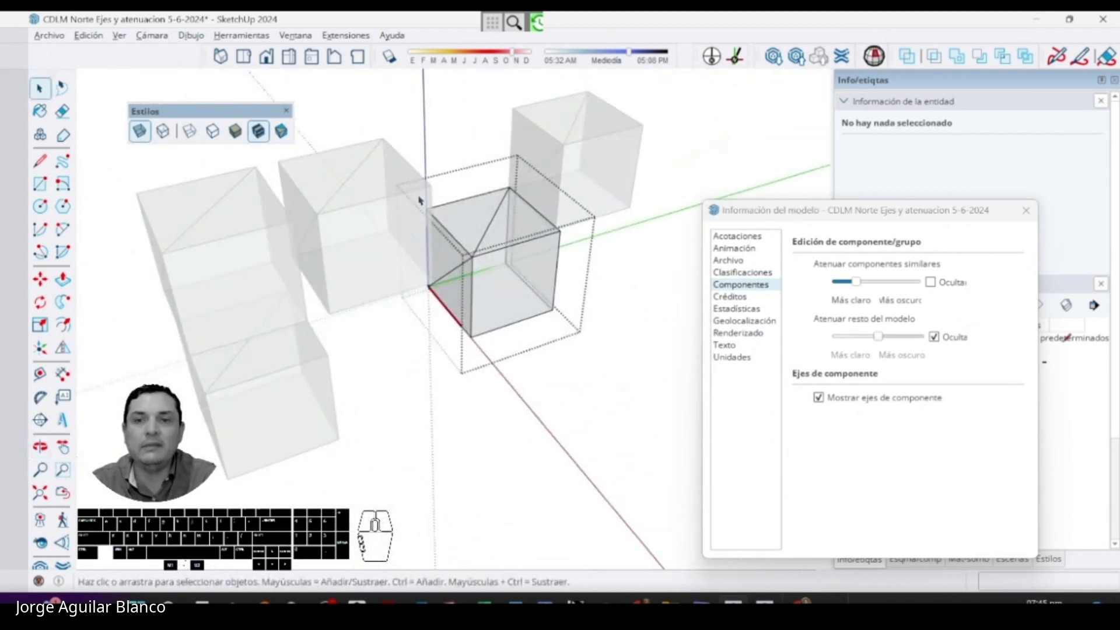
- Dock the Styles toolbar again and turn off X-ray transparency
{"action": "left_click_drag", "start_coordinate": [230, 111], "coordinate": [66, 44]}
{"action": "middle_click_drag", "start_coordinate": [457, 216], "coordinate": [396, 259]}
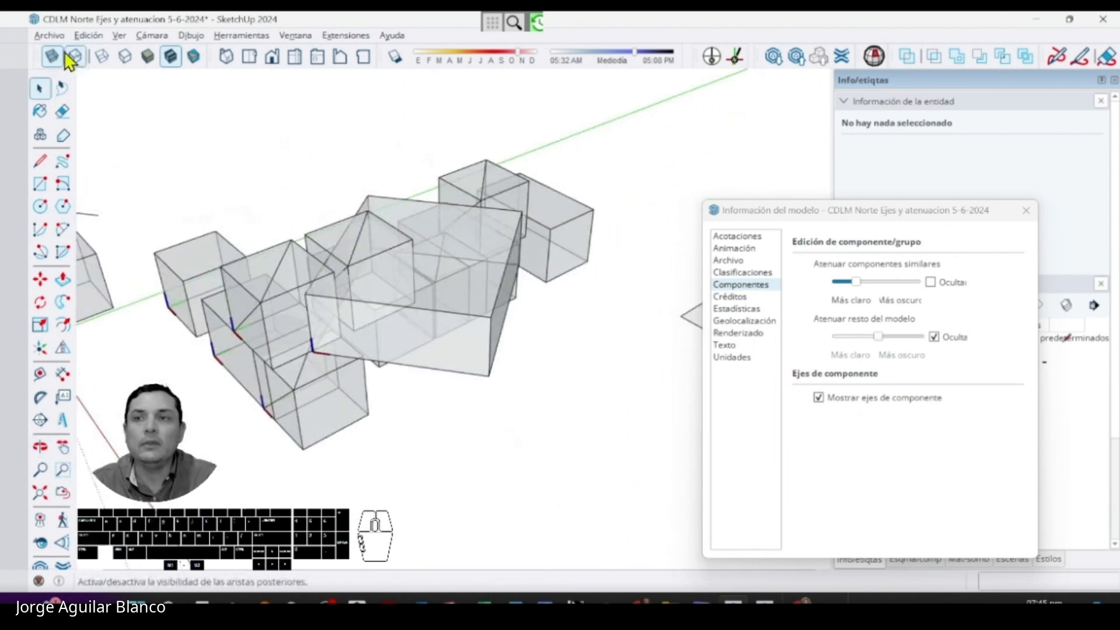
{"action": "left_click", "coordinate": [53, 55]}
- Move the large box group about 34 m away from the blocks, back to the open area behind the separate cubes
{"action": "scroll", "coordinate": [398, 282], "scroll_direction": "down", "scroll_amount": 2}
{"action": "middle_click_drag", "start_coordinate": [490, 298], "coordinate": [540, 309]}
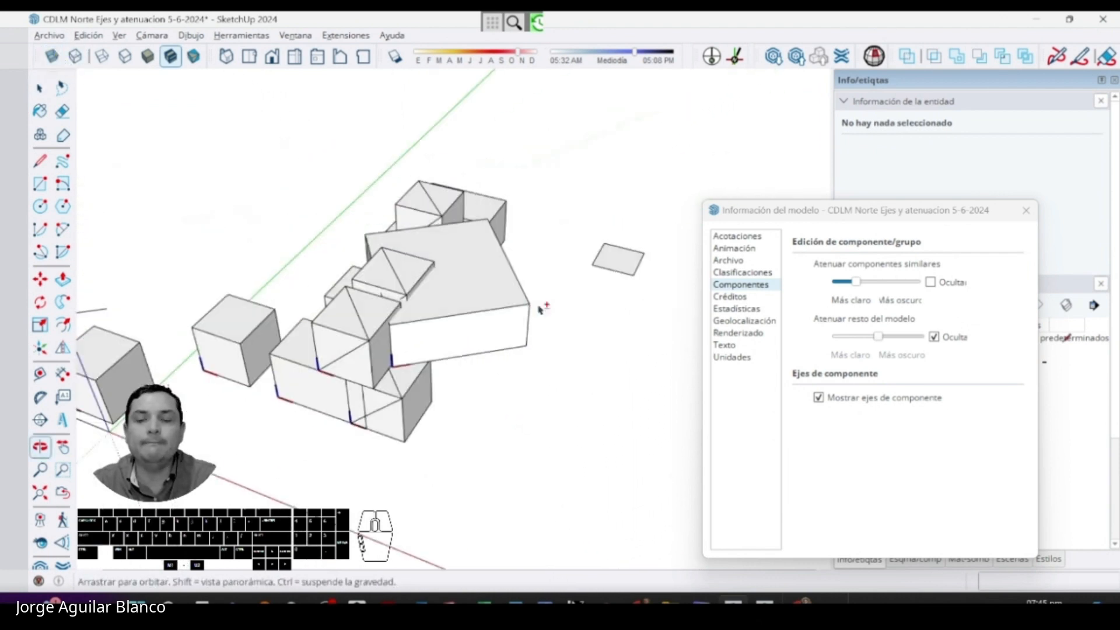
{"action": "left_click", "coordinate": [495, 315]}
{"action": "key", "text": "m"}
{"action": "left_click", "coordinate": [513, 320]}
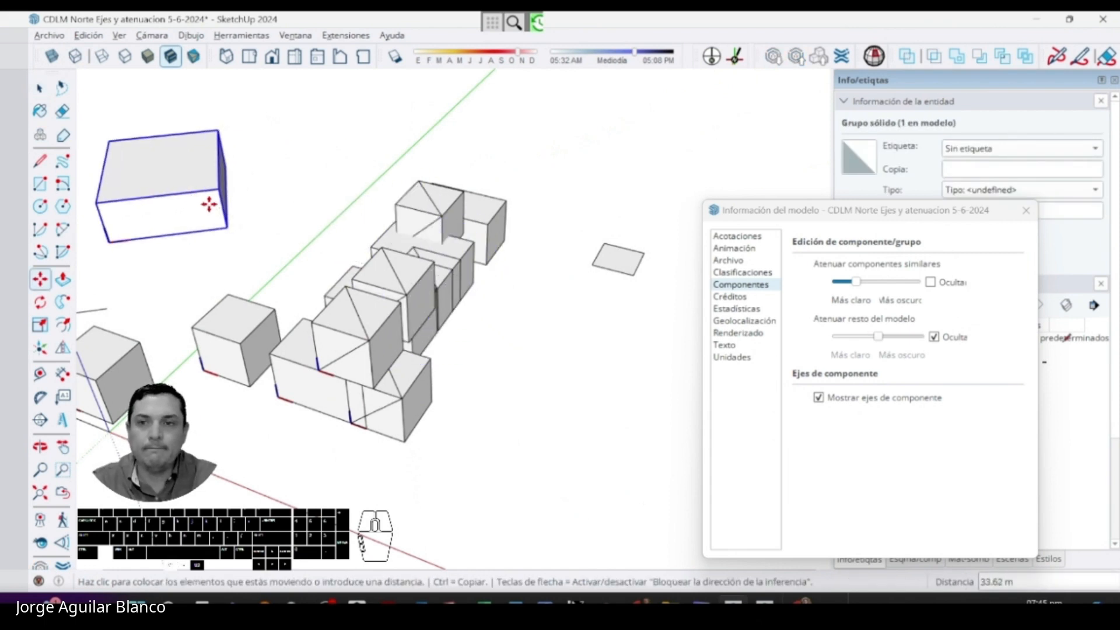
{"action": "left_click", "coordinate": [208, 205]}
- Try to move the cube copy in the middle of the block row about 11 m away from the row
{"action": "middle_click_drag", "start_coordinate": [401, 370], "coordinate": [495, 369]}
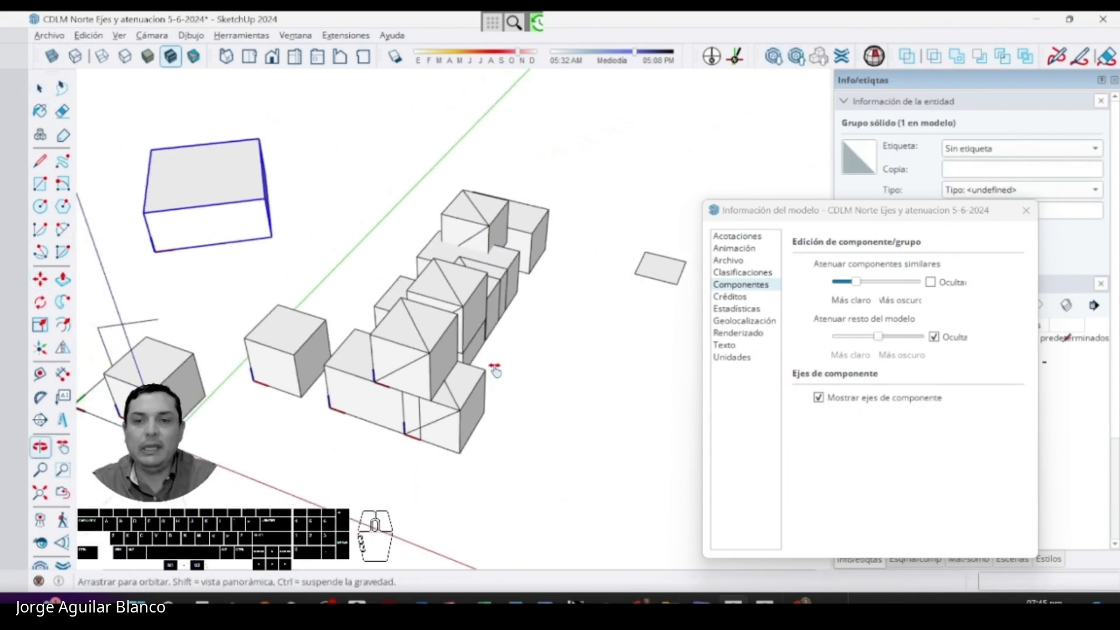
{"action": "key", "text": "space"}
{"action": "left_click", "coordinate": [475, 306]}
{"action": "key", "text": "m"}
{"action": "left_click", "coordinate": [474, 306]}
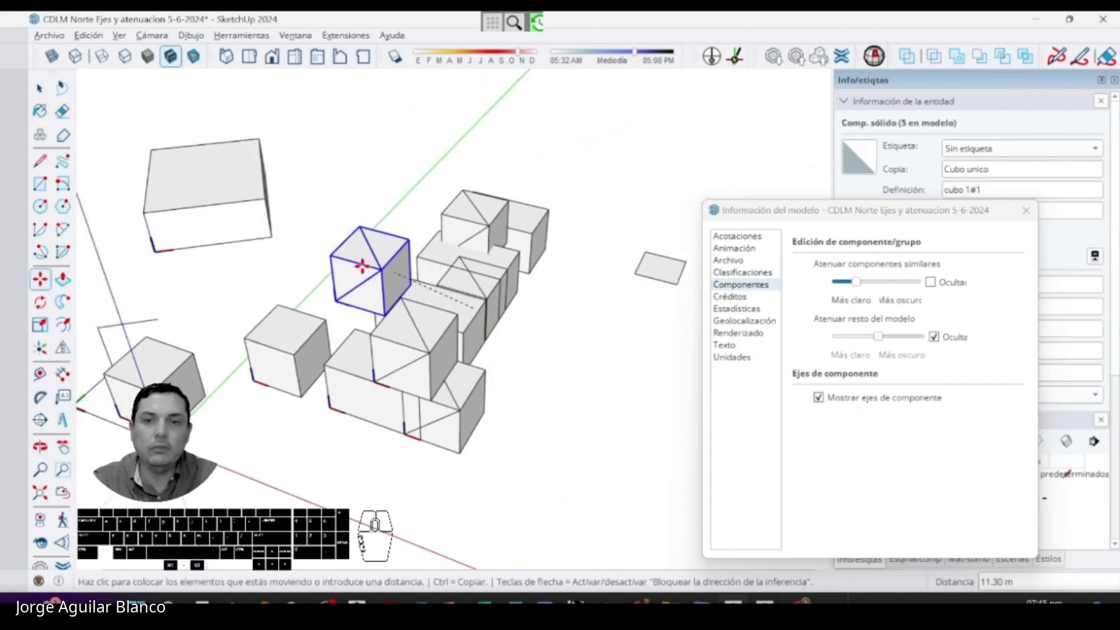
{"action": "left_click", "coordinate": [366, 268]}
{"action": "key", "text": "ctrl+z"}
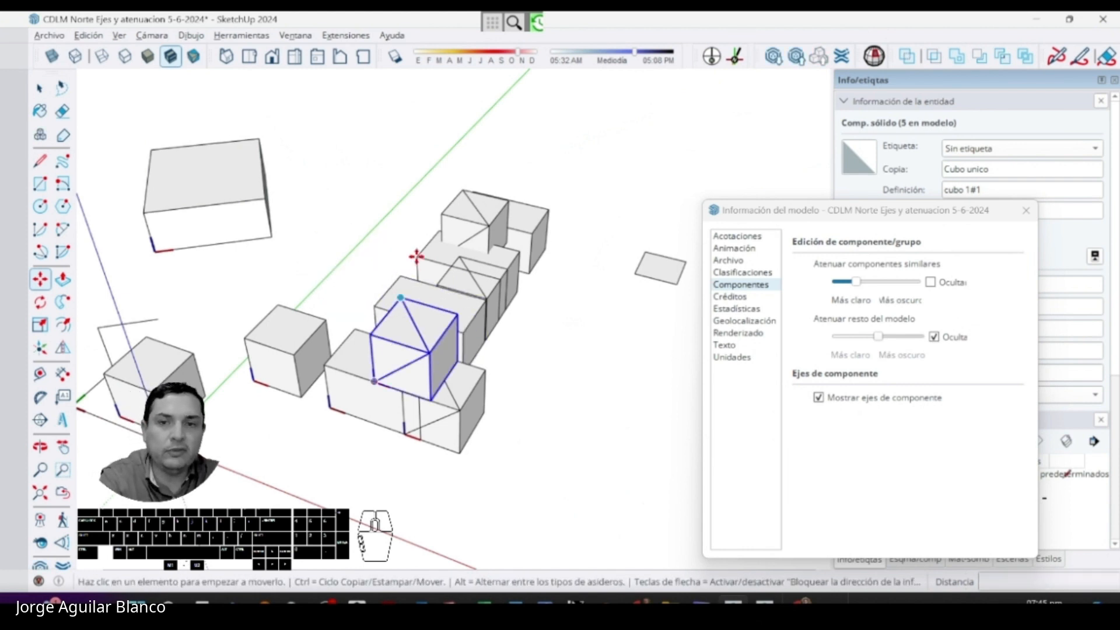
- Delete the copy of the cube with diagonal edges at the far end of the block row
{"action": "key", "text": "space"}
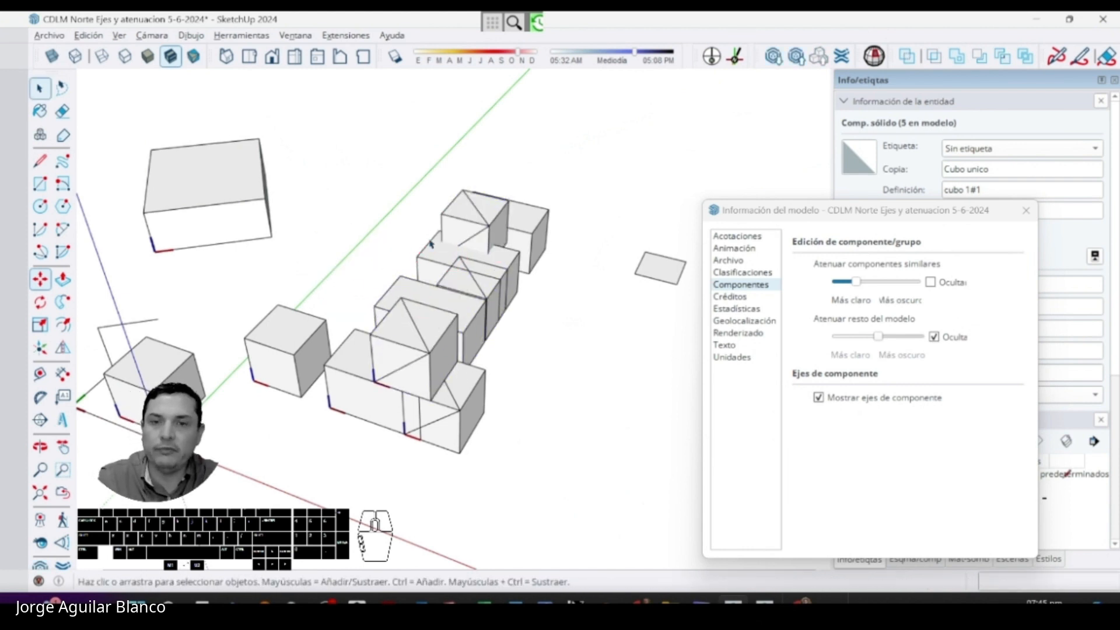
{"action": "left_click", "coordinate": [475, 245]}
{"action": "key", "text": "Delete"}
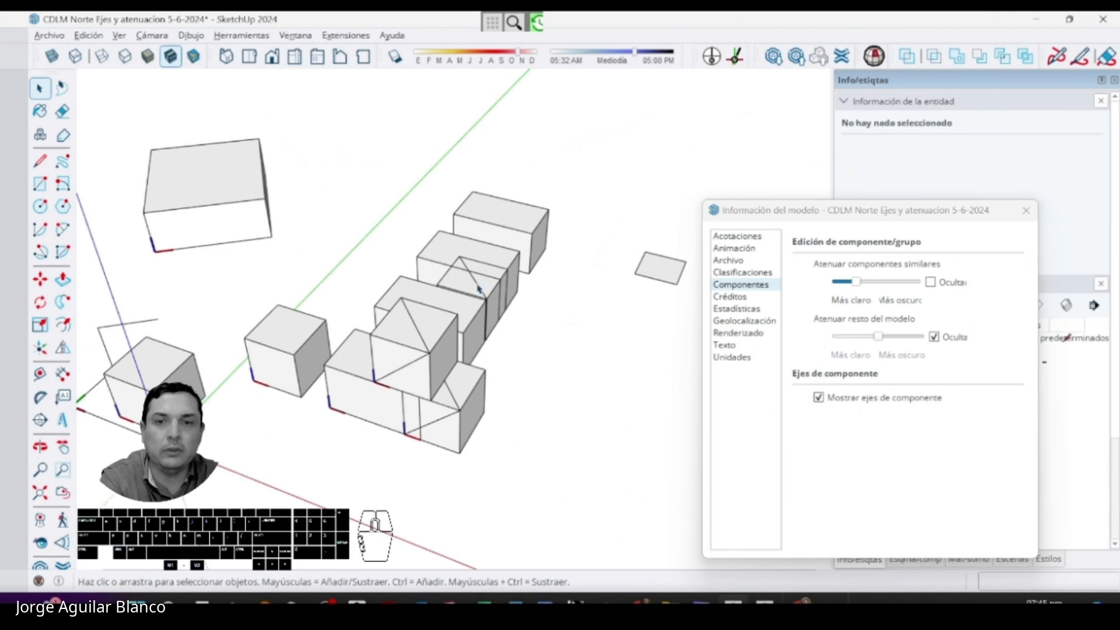
- Delete the two remaining diagonal-edged cube copies overlapping the blocks in the middle and near the front of the row
{"action": "left_click", "coordinate": [478, 288]}
{"action": "key", "text": "Delete"}
{"action": "left_click", "coordinate": [475, 260]}
{"action": "left_click", "coordinate": [435, 337]}
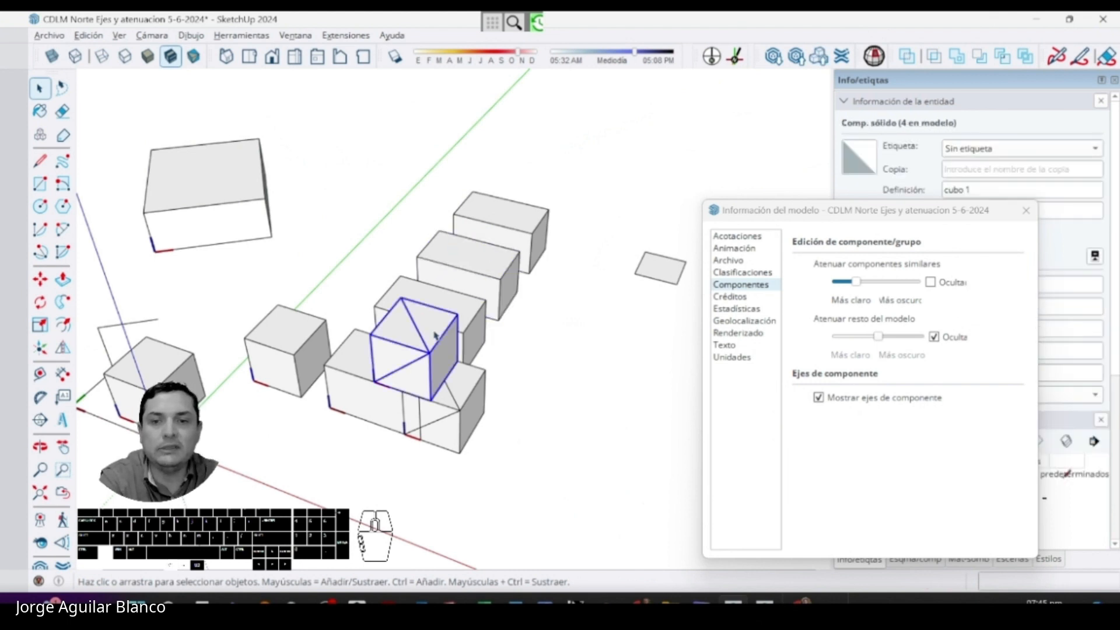
{"action": "key", "text": "Delete"}
- Move the unique diagonal-edged cube out of the front block to the open area beside the row
{"action": "left_click", "coordinate": [455, 412]}
{"action": "key", "text": "m"}
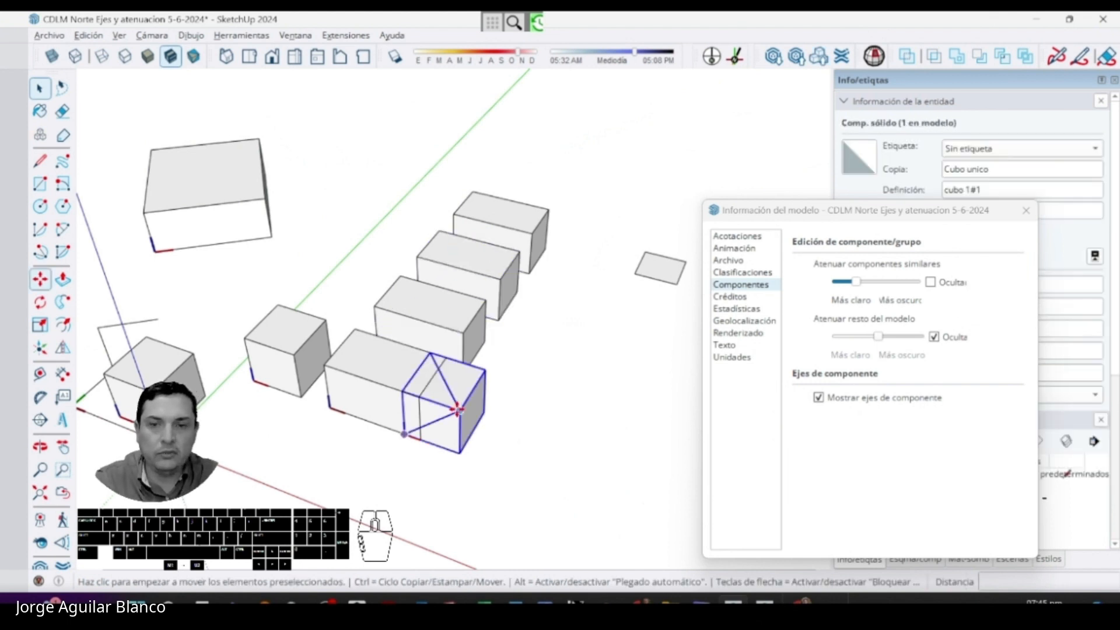
{"action": "left_click", "coordinate": [459, 411]}
{"action": "left_click", "coordinate": [565, 452]}
{"action": "scroll", "coordinate": [383, 322], "scroll_direction": "down", "scroll_amount": 4}
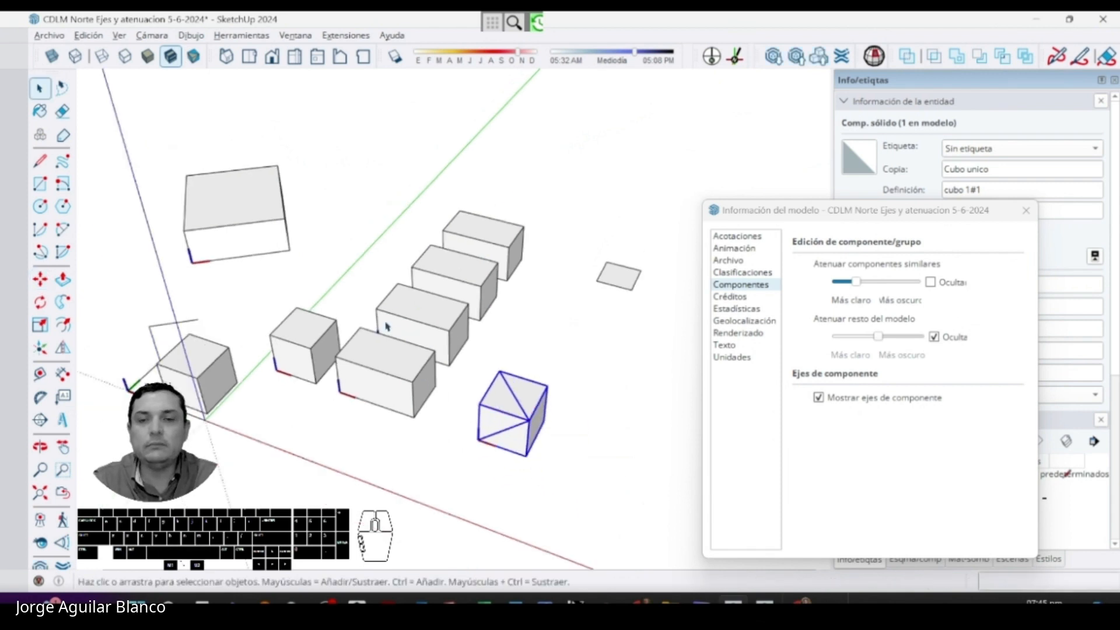
{"action": "key", "text": "space"}
{"action": "scroll", "coordinate": [443, 434], "scroll_direction": "up", "scroll_amount": 5}
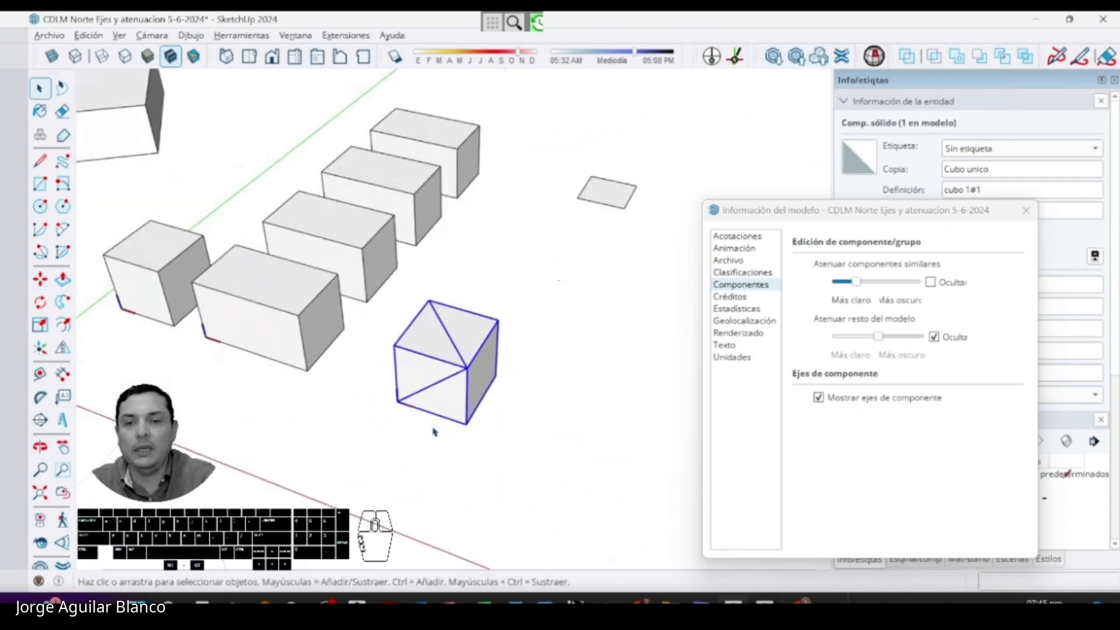
{"action": "key", "text": "alt+Tab"}
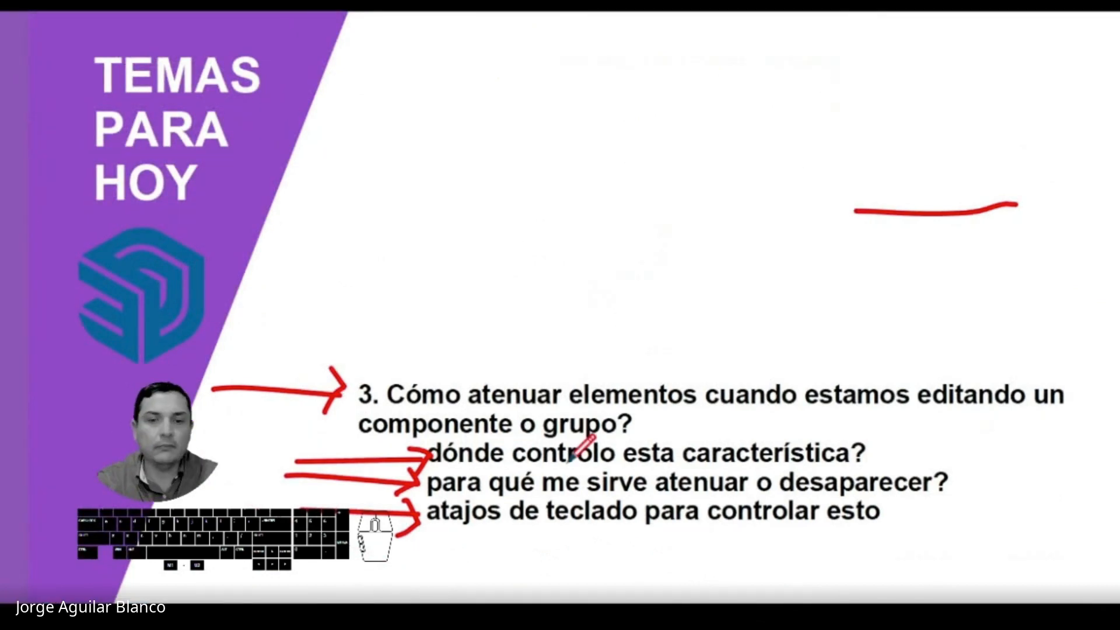
{"action": "key", "text": "Right"}
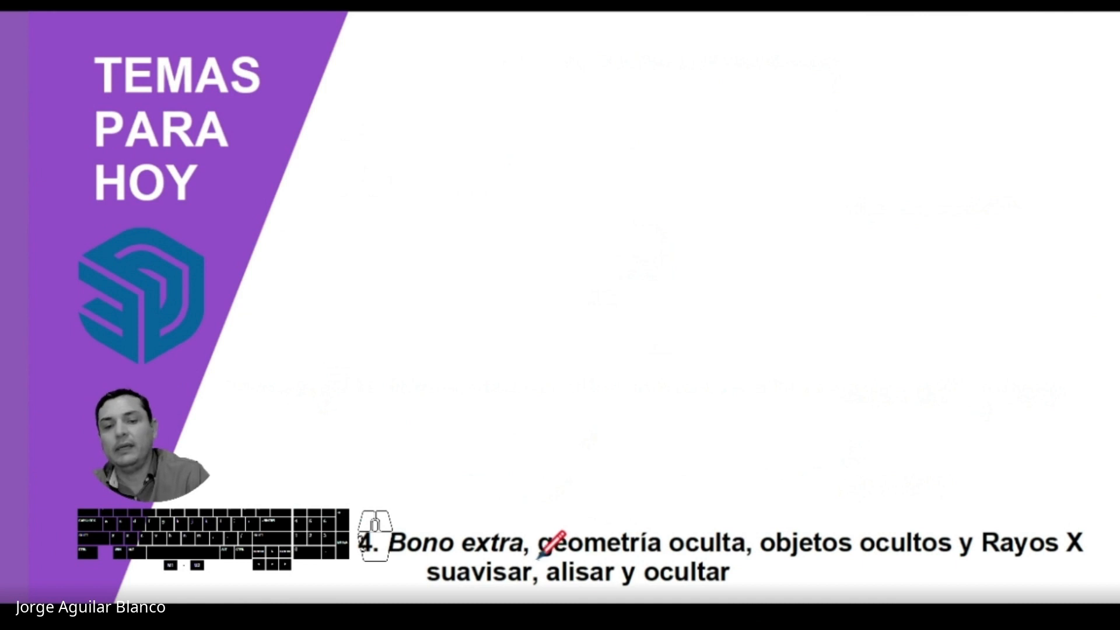
{"action": "left_click_drag", "start_coordinate": [978, 565], "coordinate": [1099, 566]}
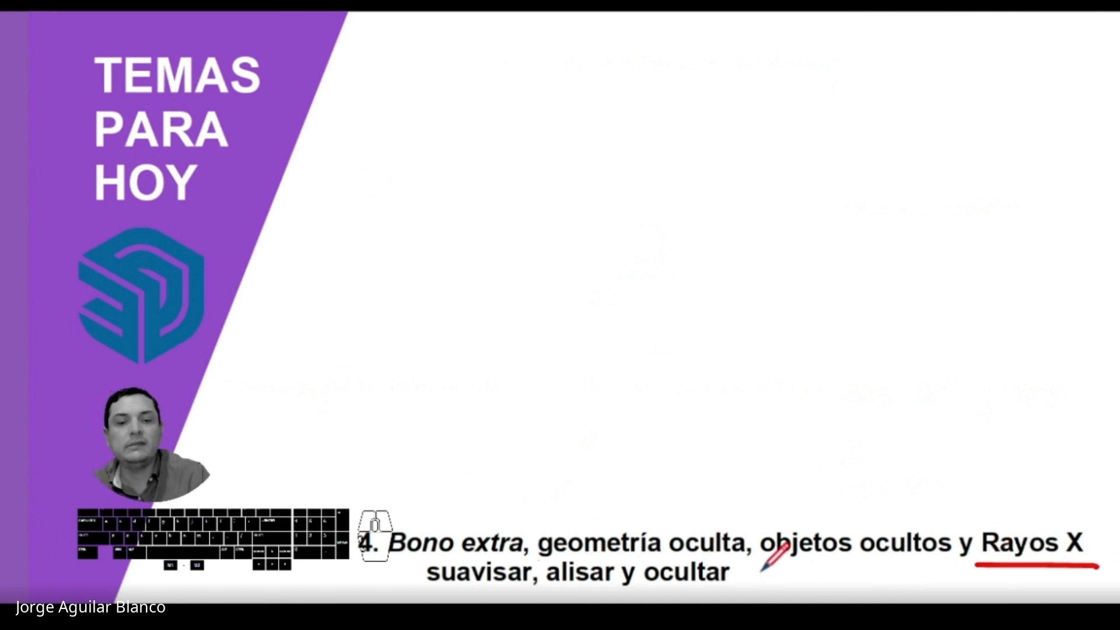
{"action": "left_click_drag", "start_coordinate": [756, 561], "coordinate": [951, 562]}
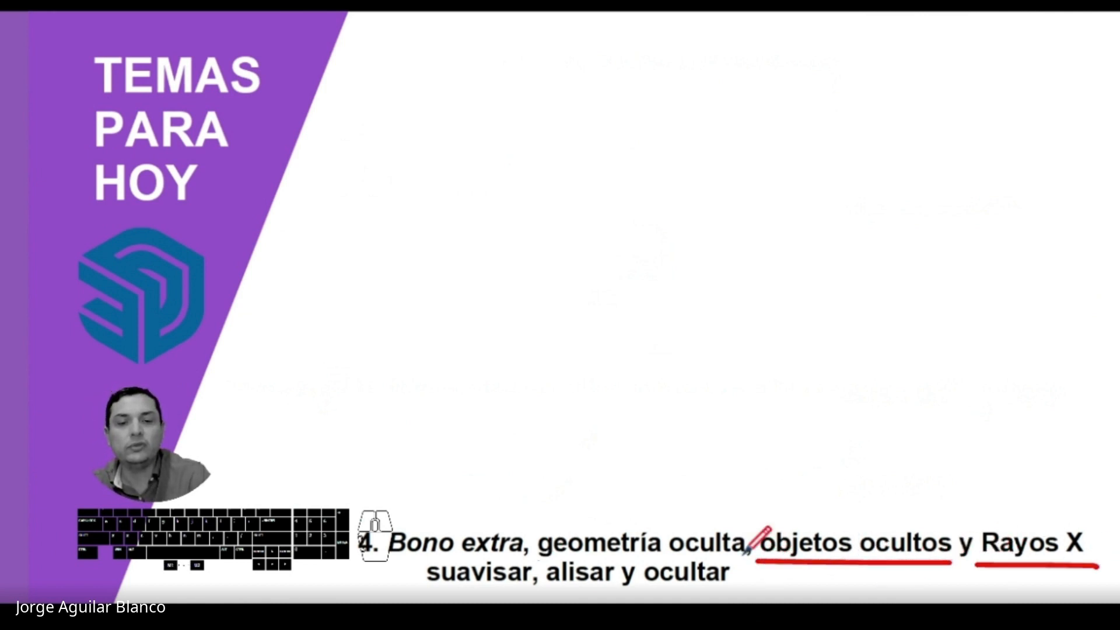
{"action": "left_click_drag", "start_coordinate": [533, 564], "coordinate": [738, 563]}
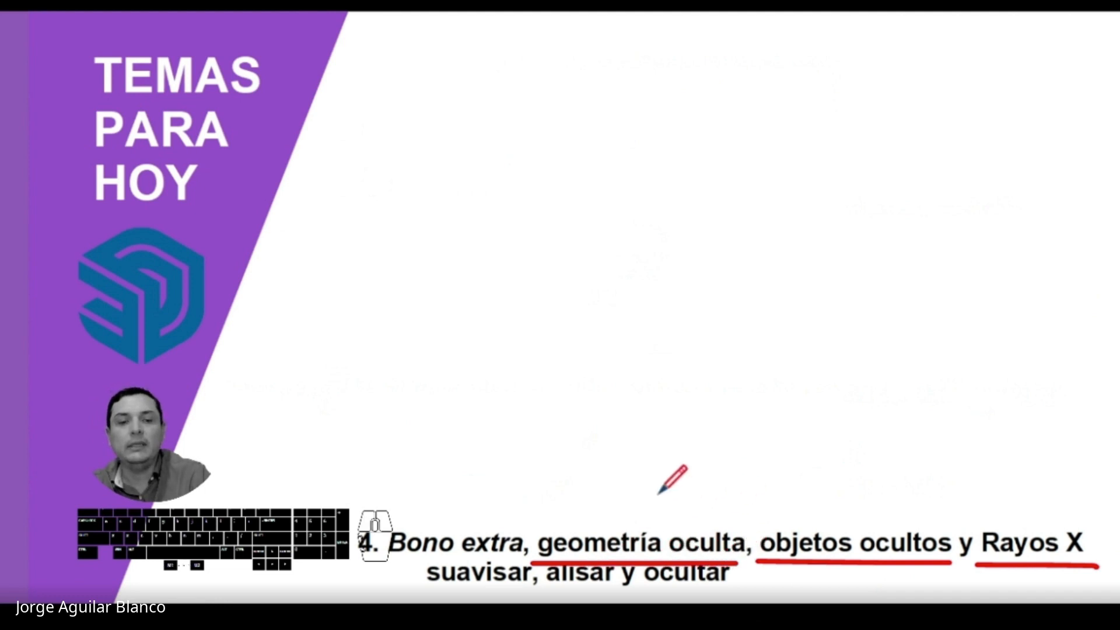
{"action": "mouse_move", "coordinate": [689, 366]}
{"action": "left_mouse_down"}
{"action": "mouse_move", "coordinate": [689, 525]}
{"action": "mouse_move", "coordinate": [709, 500]}
{"action": "left_mouse_up"}
{"action": "mouse_move", "coordinate": [839, 394]}
{"action": "left_mouse_down"}
{"action": "mouse_move", "coordinate": [840, 528]}
{"action": "mouse_move", "coordinate": [865, 511]}
{"action": "left_mouse_up"}
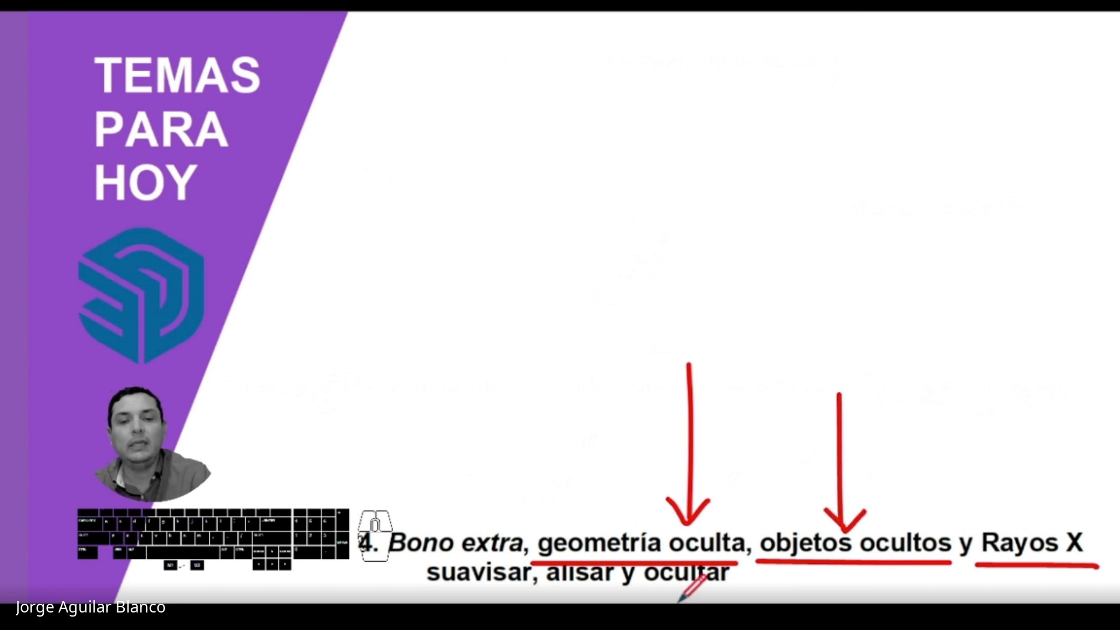
{"action": "left_click_drag", "start_coordinate": [416, 596], "coordinate": [729, 596]}
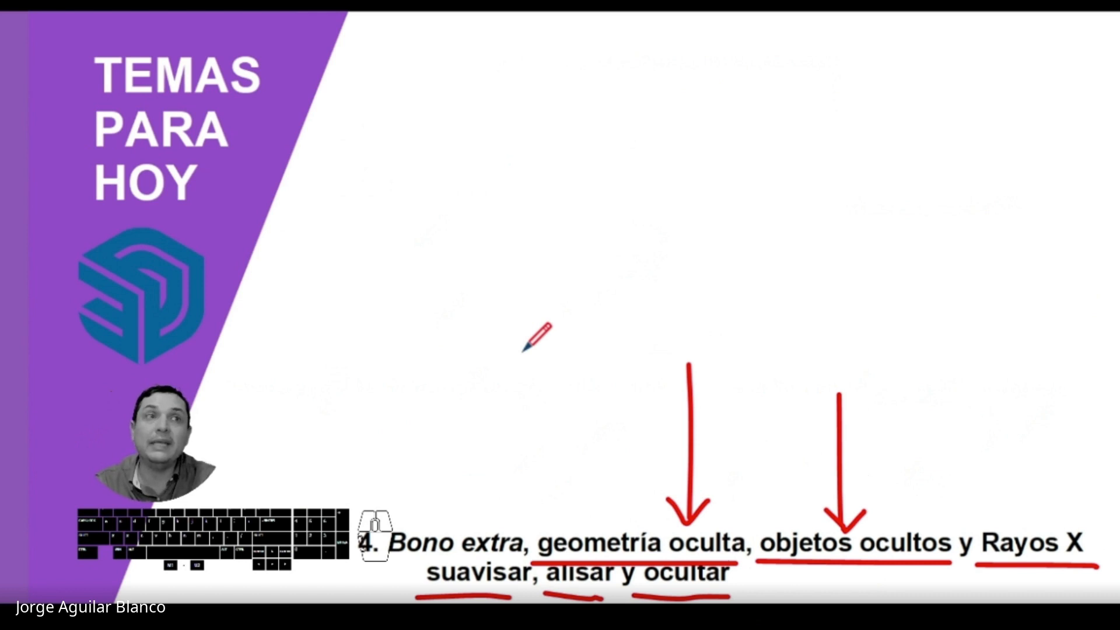
{"action": "left_click_drag", "start_coordinate": [733, 580], "coordinate": [816, 585]}
{"action": "mouse_move", "coordinate": [755, 563]}
{"action": "left_mouse_down"}
{"action": "mouse_move", "coordinate": [731, 580]}
{"action": "mouse_move", "coordinate": [753, 600]}
{"action": "left_mouse_up"}
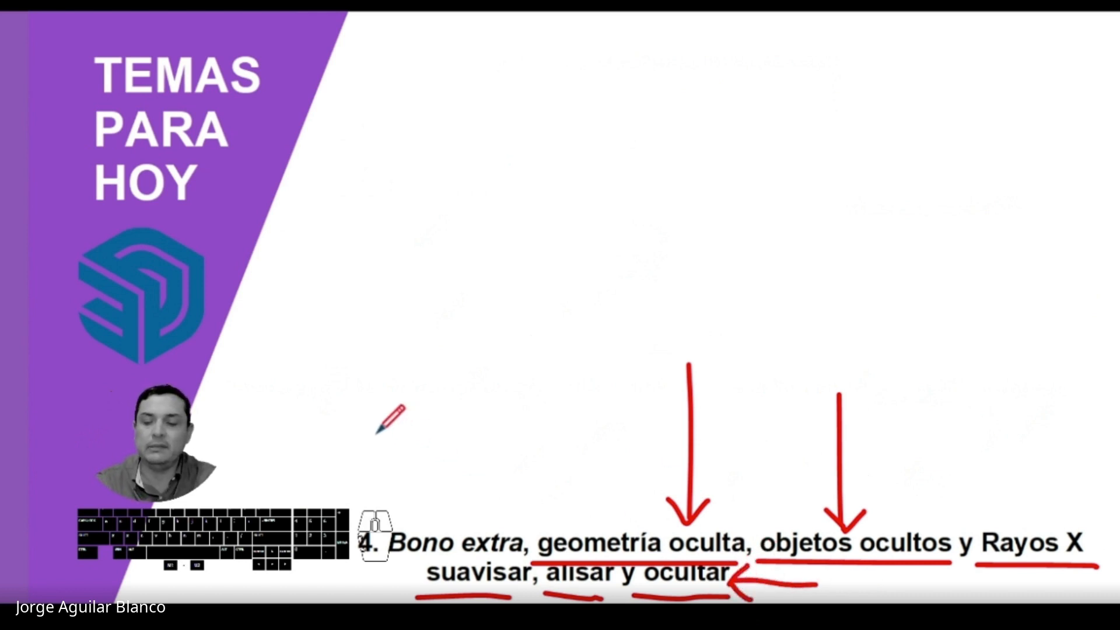
{"action": "key", "text": "super+Tab"}
{"action": "key", "text": "space"}
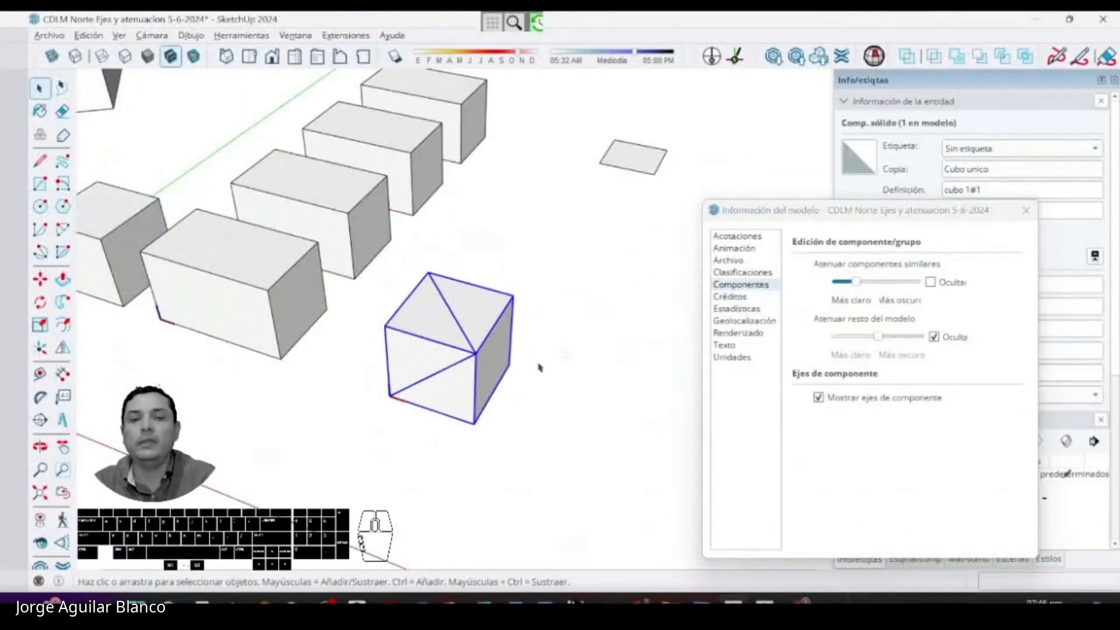
- Close the model information dialog, and open the separate diagonal-edged cube for editing and exit it again
{"action": "left_click", "coordinate": [1026, 210]}
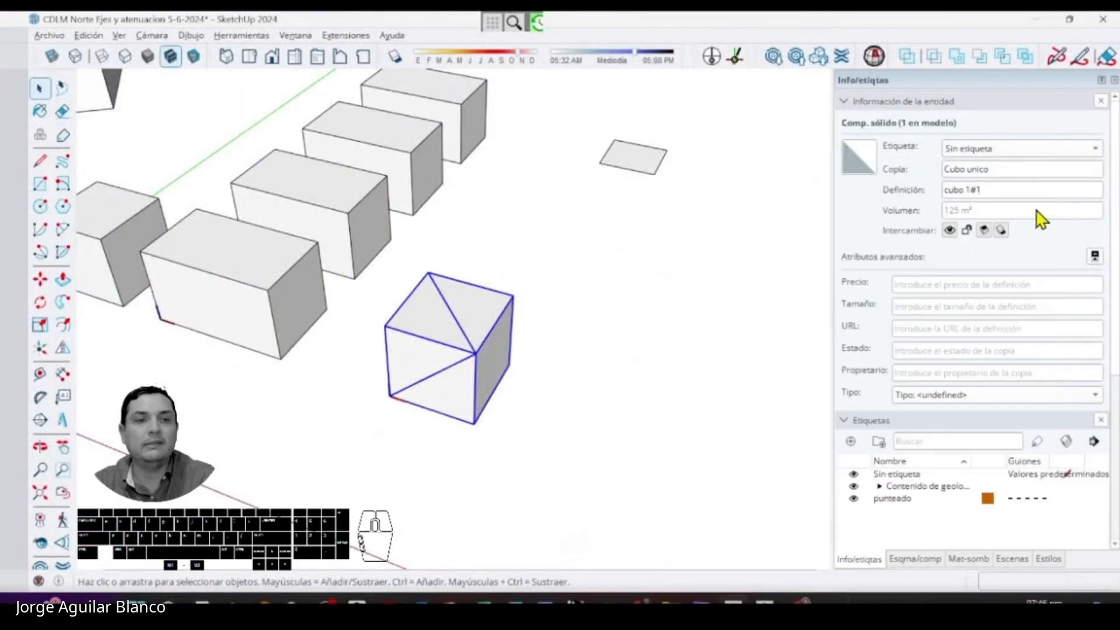
{"action": "middle_click_drag", "start_coordinate": [525, 364], "coordinate": [562, 358]}
{"action": "double_click", "coordinate": [552, 352]}
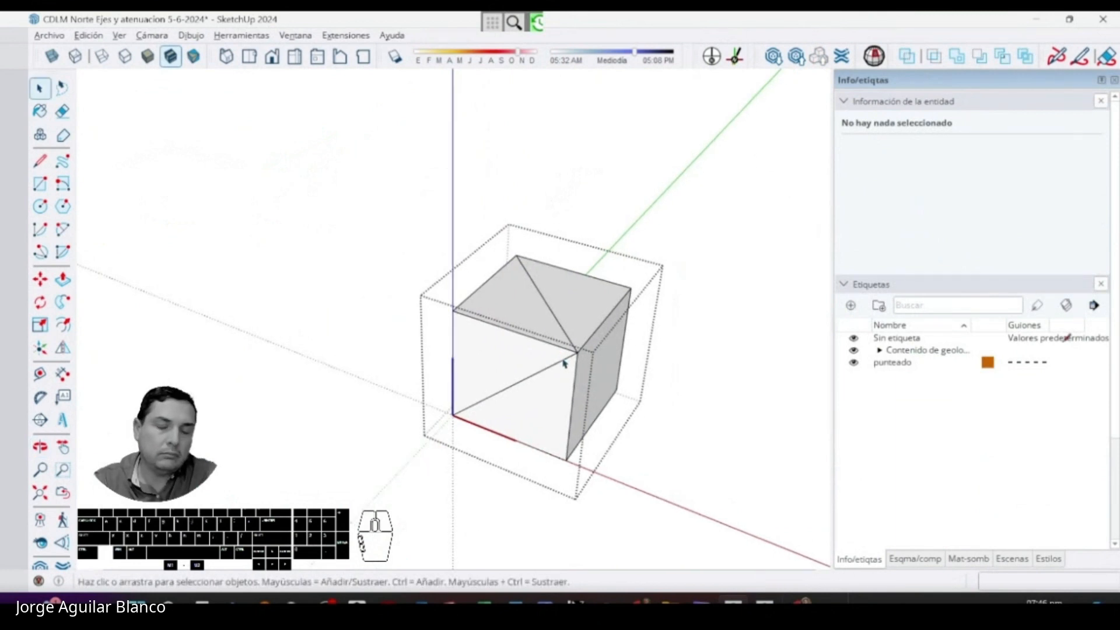
{"action": "left_click", "coordinate": [474, 256]}
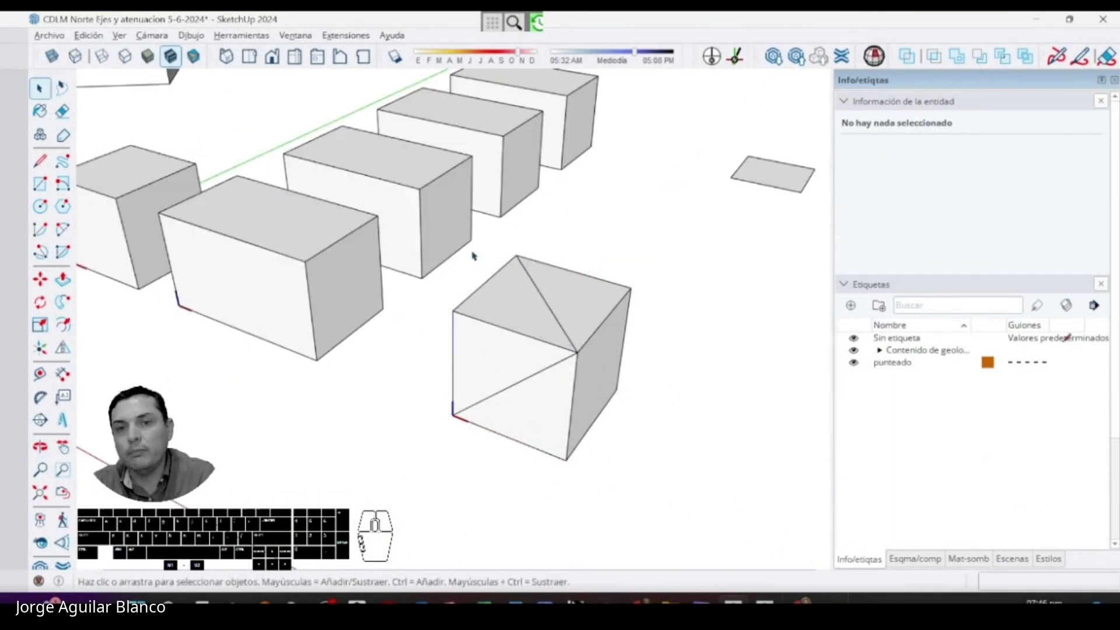
- Turn on X-ray transparency and show the style's editing settings
{"action": "left_click", "coordinate": [52, 56]}
{"action": "middle_click_drag", "start_coordinate": [534, 409], "coordinate": [598, 429]}
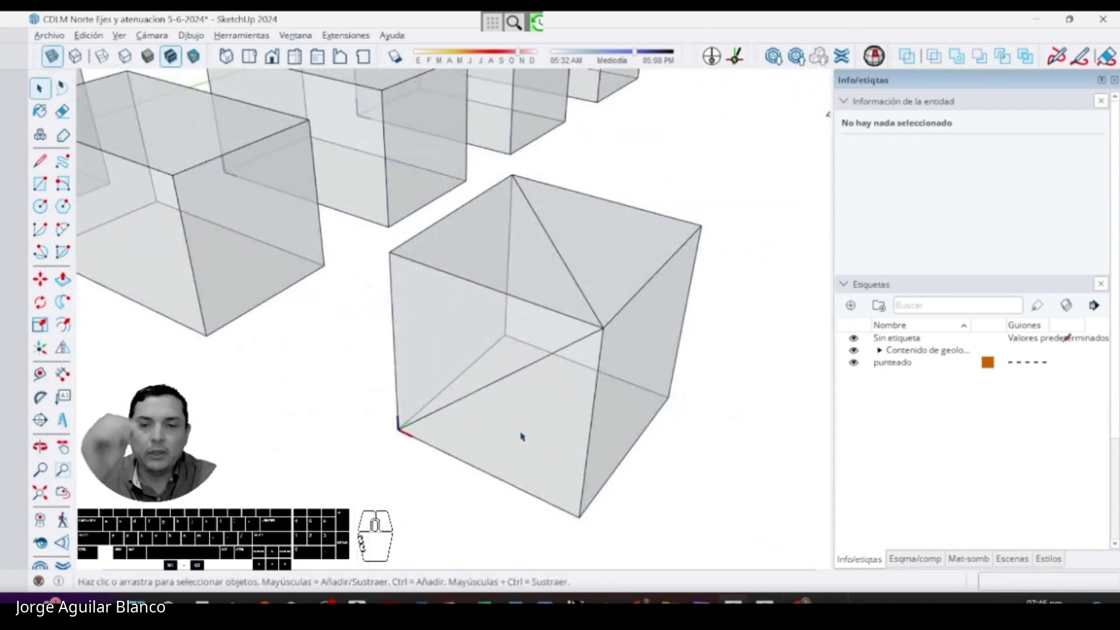
{"action": "left_click", "coordinate": [1013, 560]}
{"action": "left_click", "coordinate": [1048, 561]}
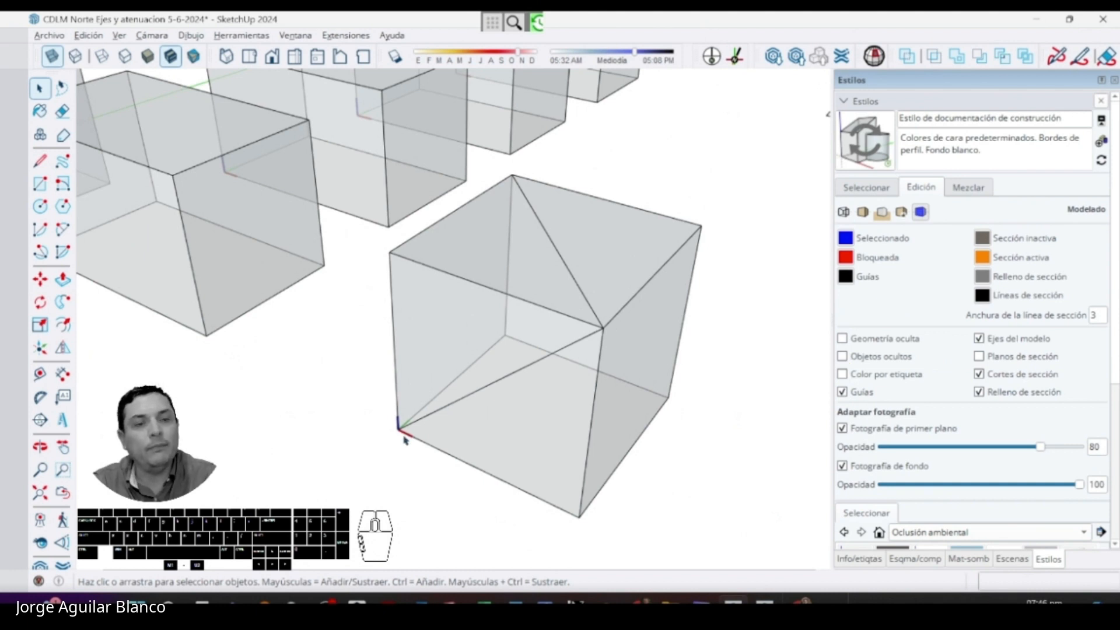
- Examine the View display options and the style's edge, face, background and watermark settings for a component axes option
{"action": "left_click", "coordinate": [119, 35]}
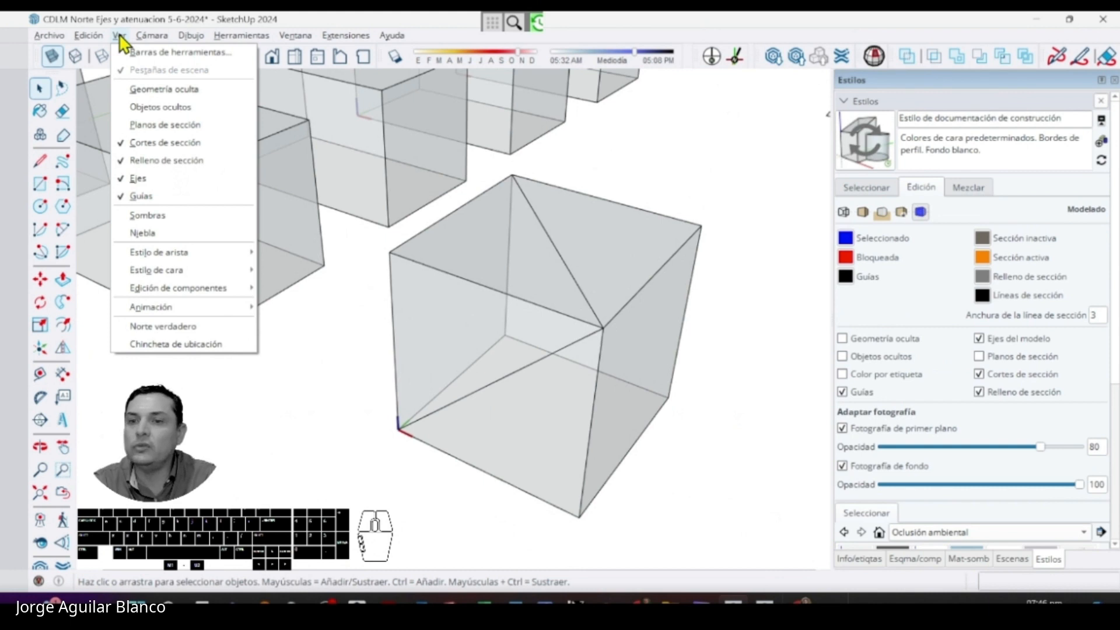
{"action": "mouse_move", "coordinate": [174, 290]}
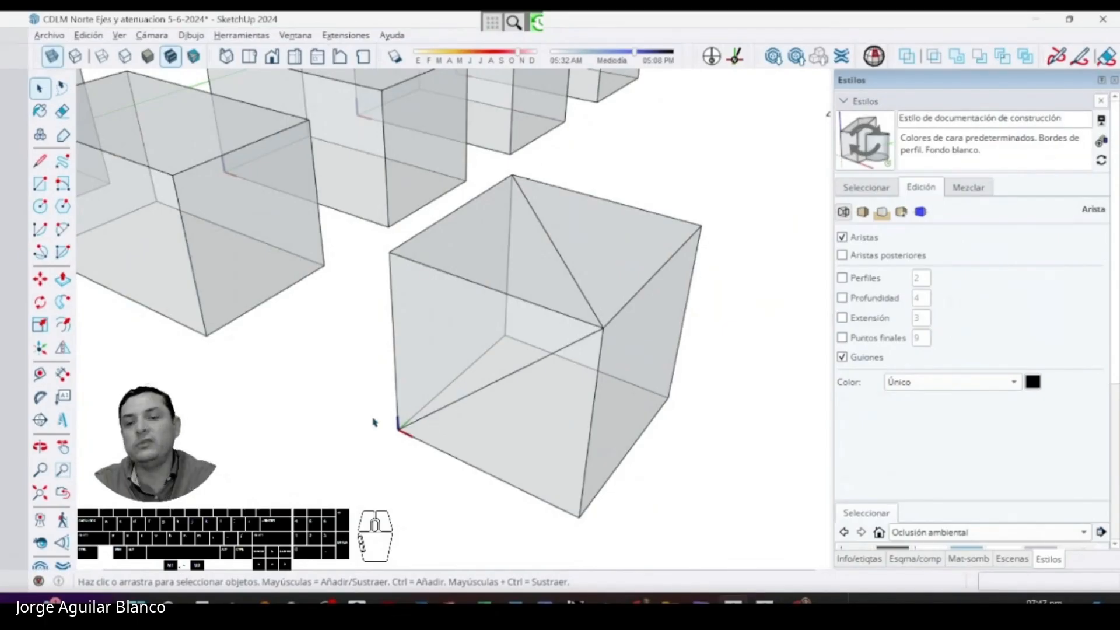
{"action": "scroll", "coordinate": [402, 432], "scroll_direction": "up", "scroll_amount": 2}
{"action": "scroll", "coordinate": [417, 439], "scroll_direction": "up", "scroll_amount": 3}
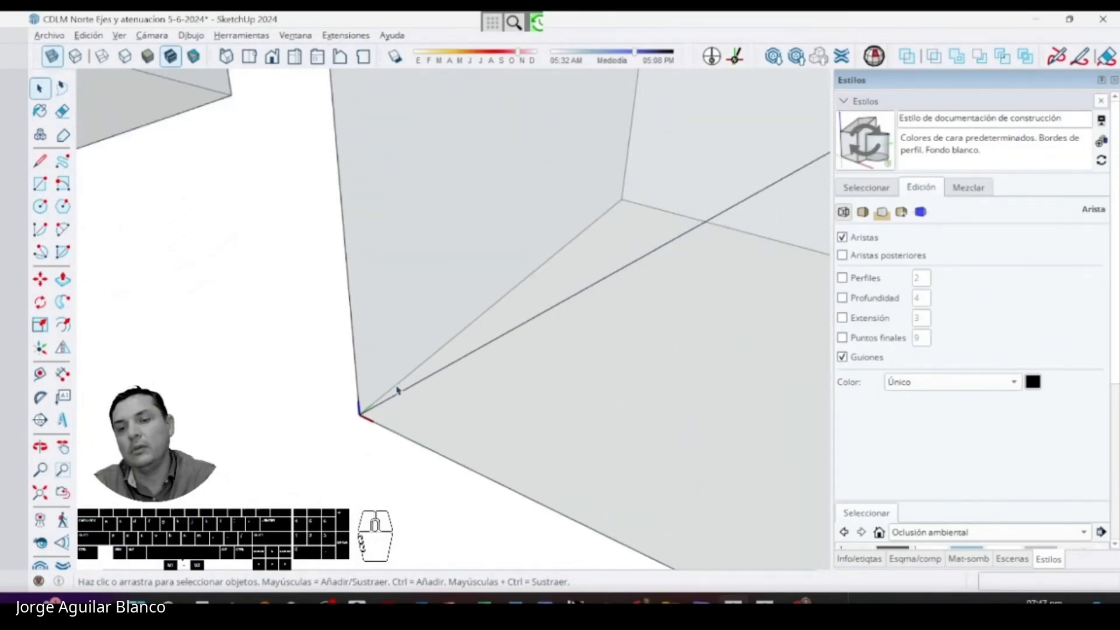
{"action": "scroll", "coordinate": [605, 371], "scroll_direction": "down", "scroll_amount": 1}
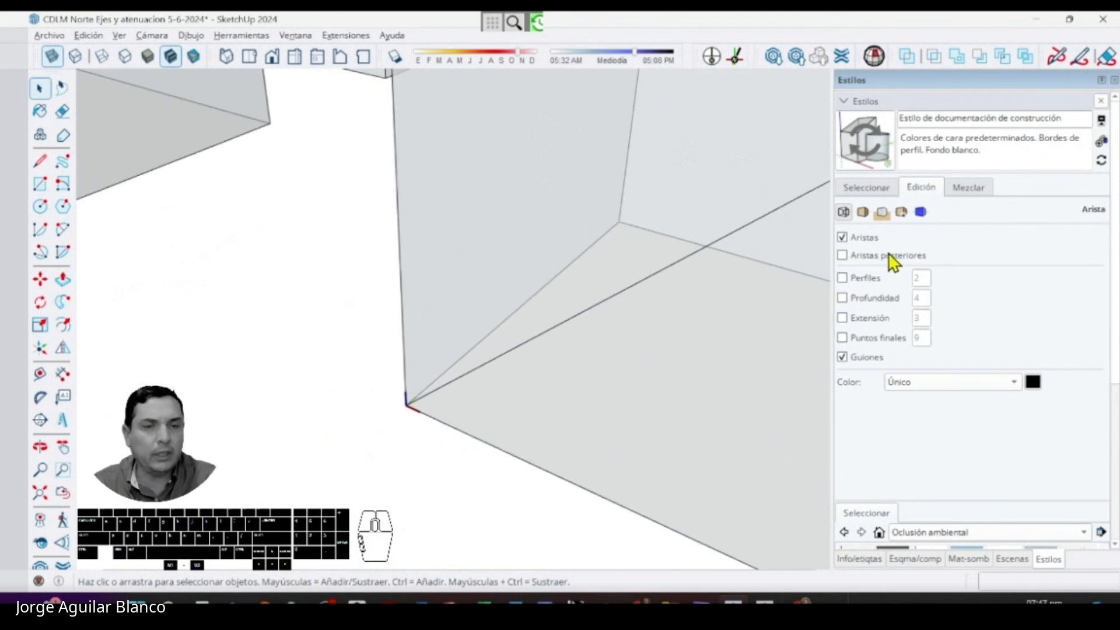
{"action": "left_click", "coordinate": [864, 214]}
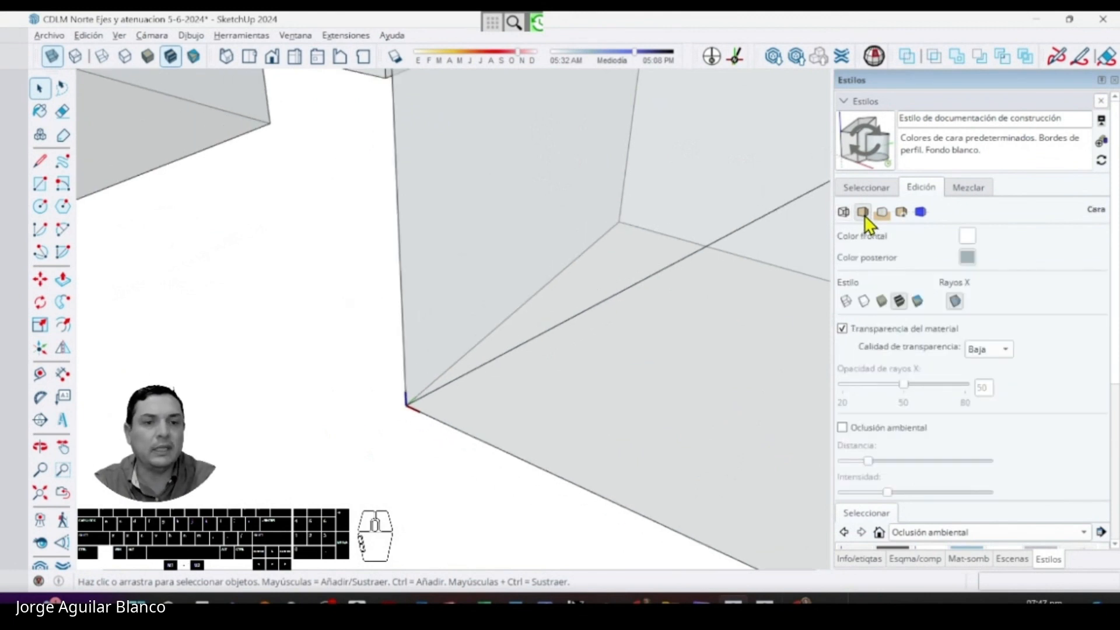
{"action": "left_click", "coordinate": [882, 213]}
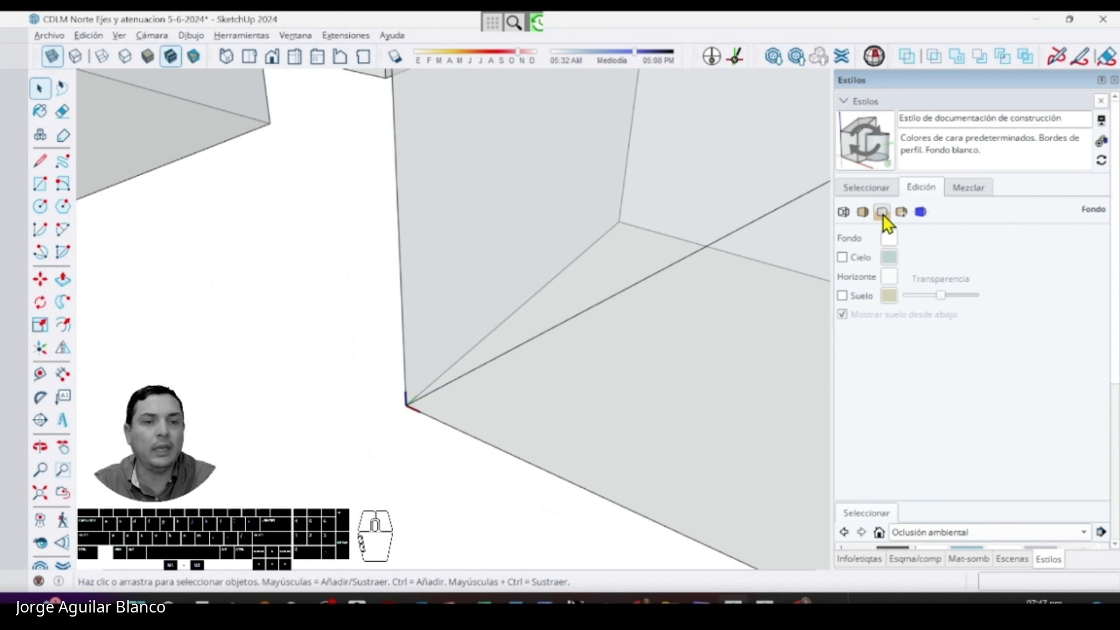
{"action": "left_click", "coordinate": [902, 213]}
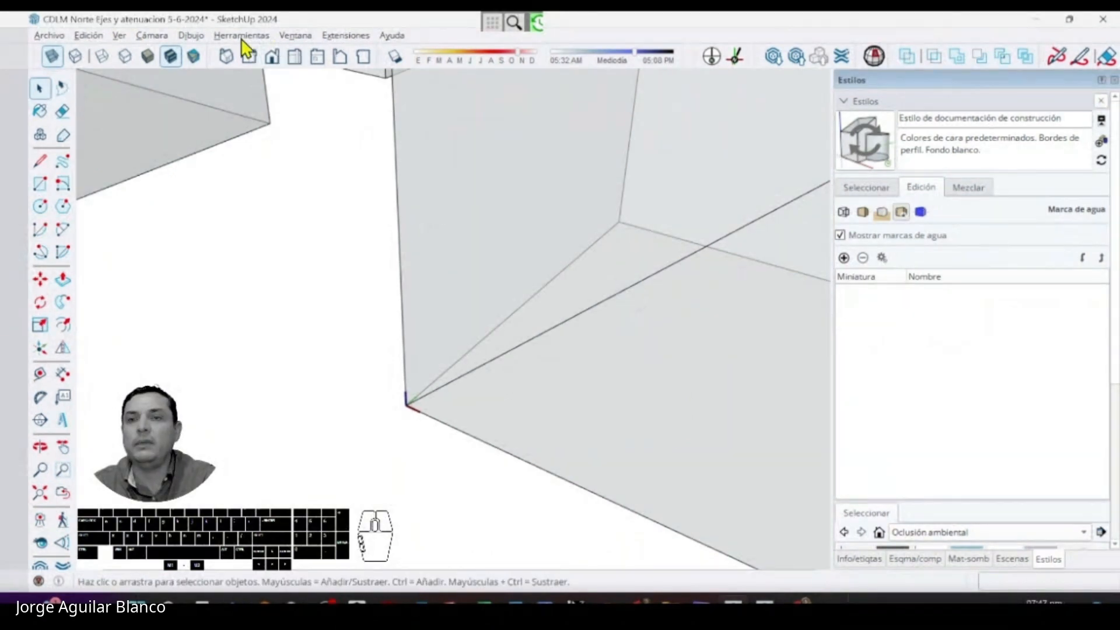
- Turn off the display of component axes in the model information and close the dialog
{"action": "left_click", "coordinate": [292, 35]}
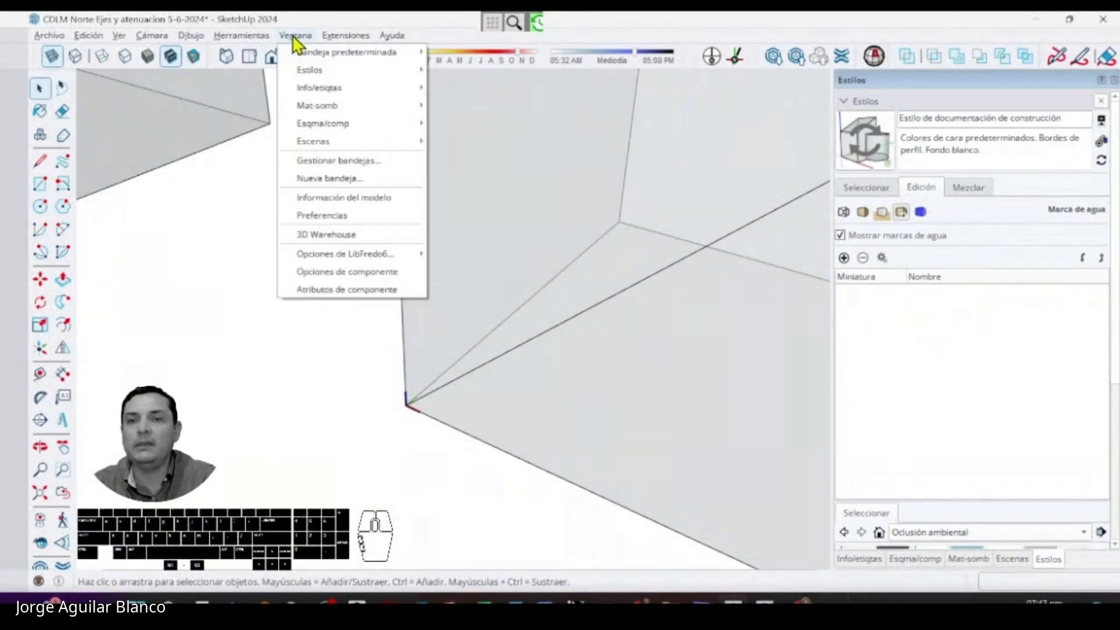
{"action": "left_click", "coordinate": [344, 198]}
{"action": "left_click", "coordinate": [819, 397]}
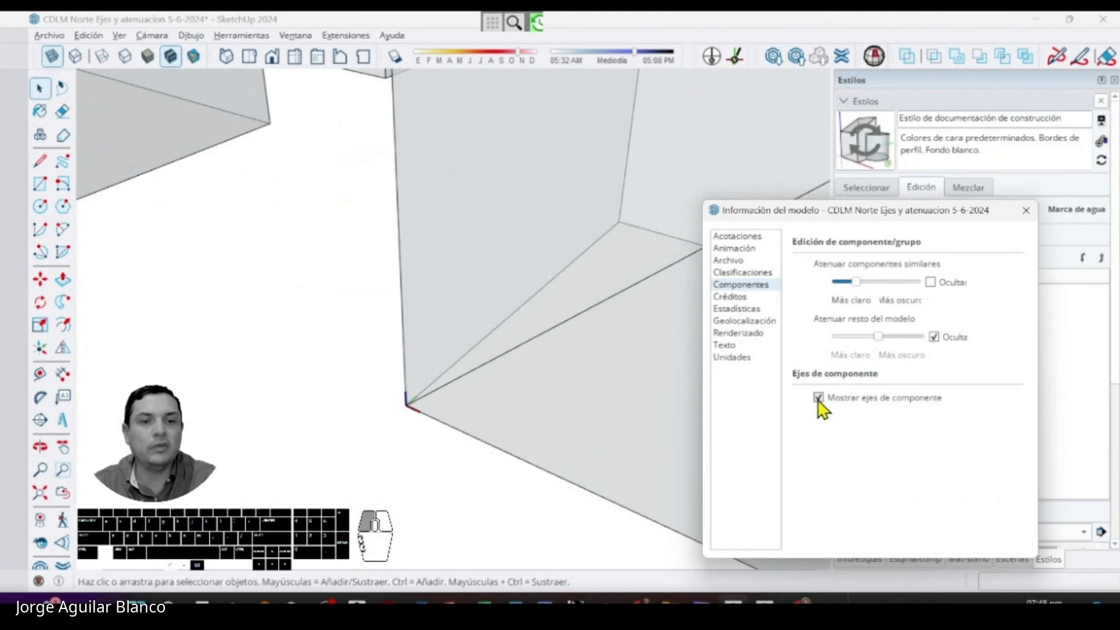
{"action": "left_click_drag", "start_coordinate": [826, 217], "coordinate": [723, 223]}
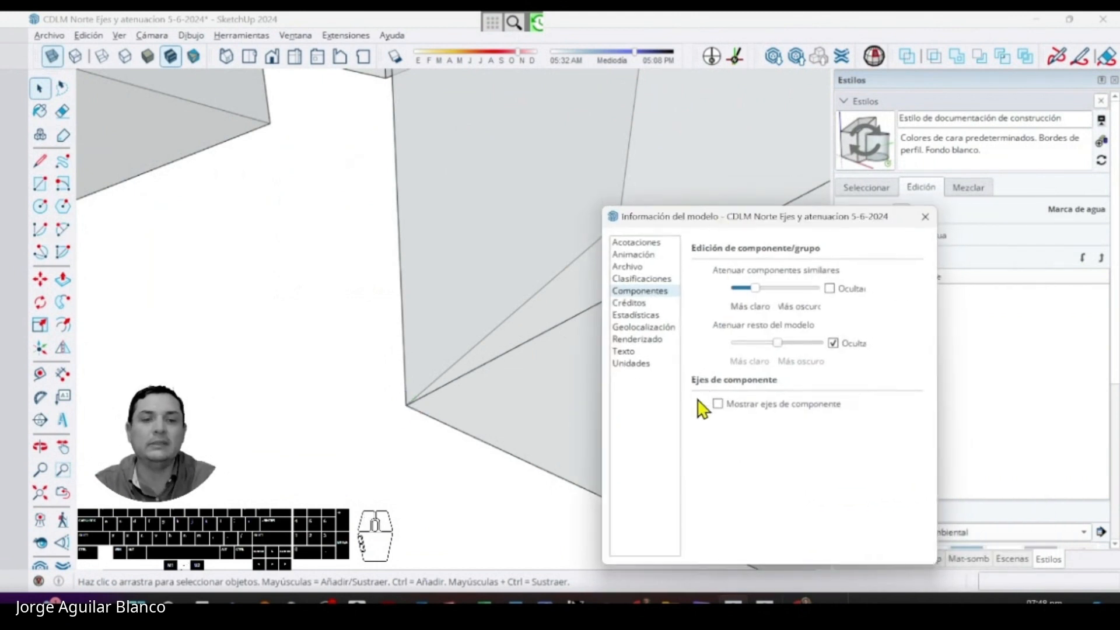
{"action": "left_click_drag", "start_coordinate": [824, 225], "coordinate": [930, 213]}
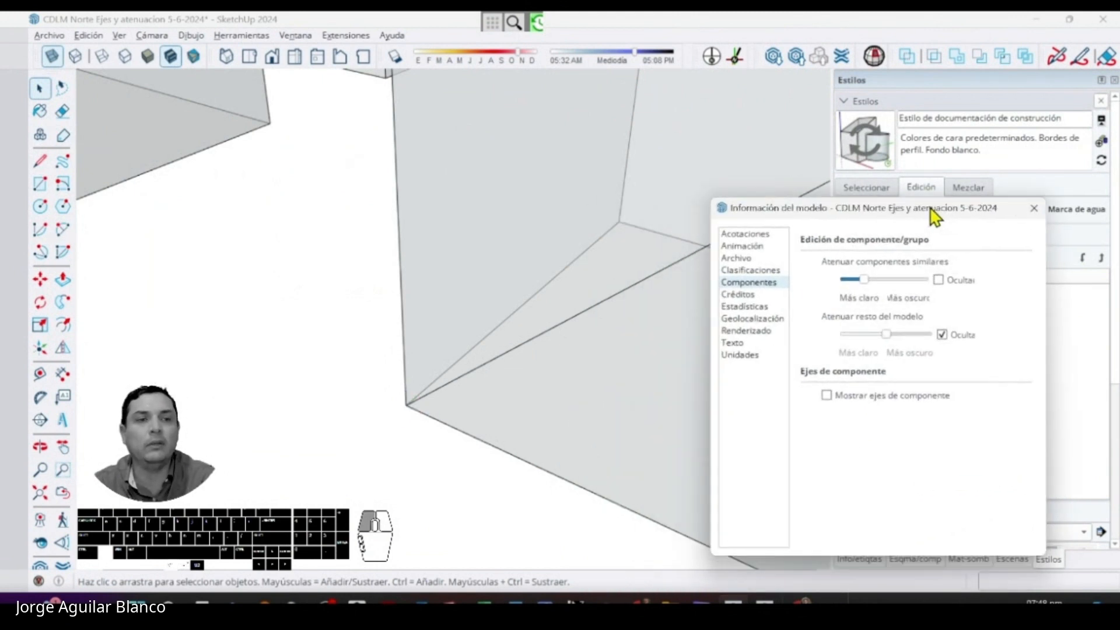
{"action": "left_click", "coordinate": [1032, 206]}
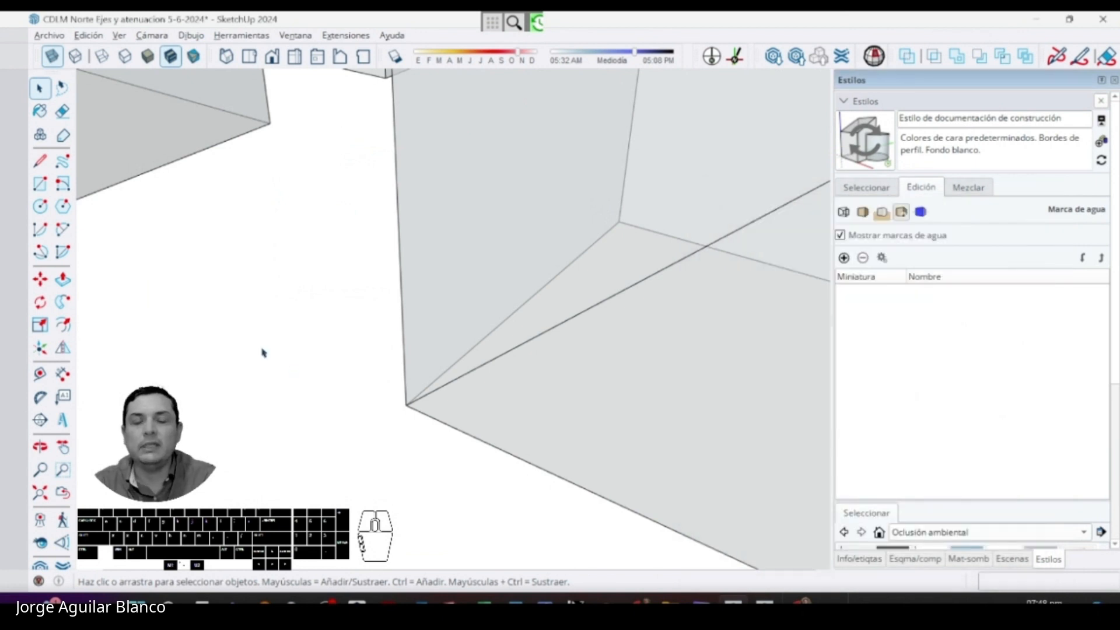
- Return to the SketchUp model, open the separate diagonal-edged cube for editing and erase its top-face edge nearest the blocks
{"action": "middle_click_drag", "start_coordinate": [263, 350], "coordinate": [533, 378]}
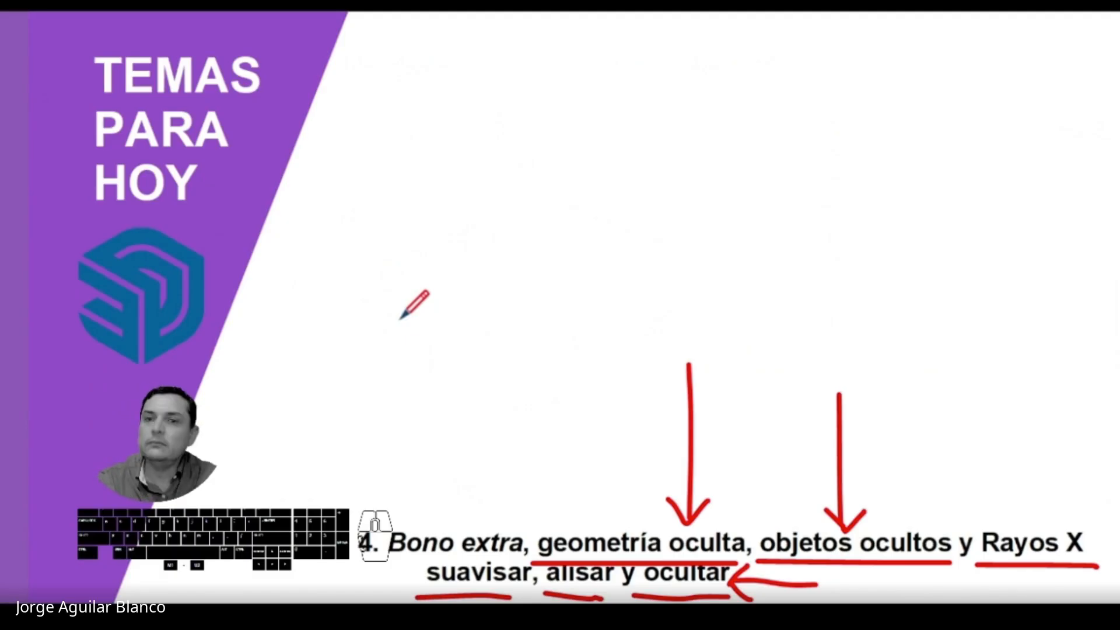
{"action": "key", "text": "alt+Tab"}
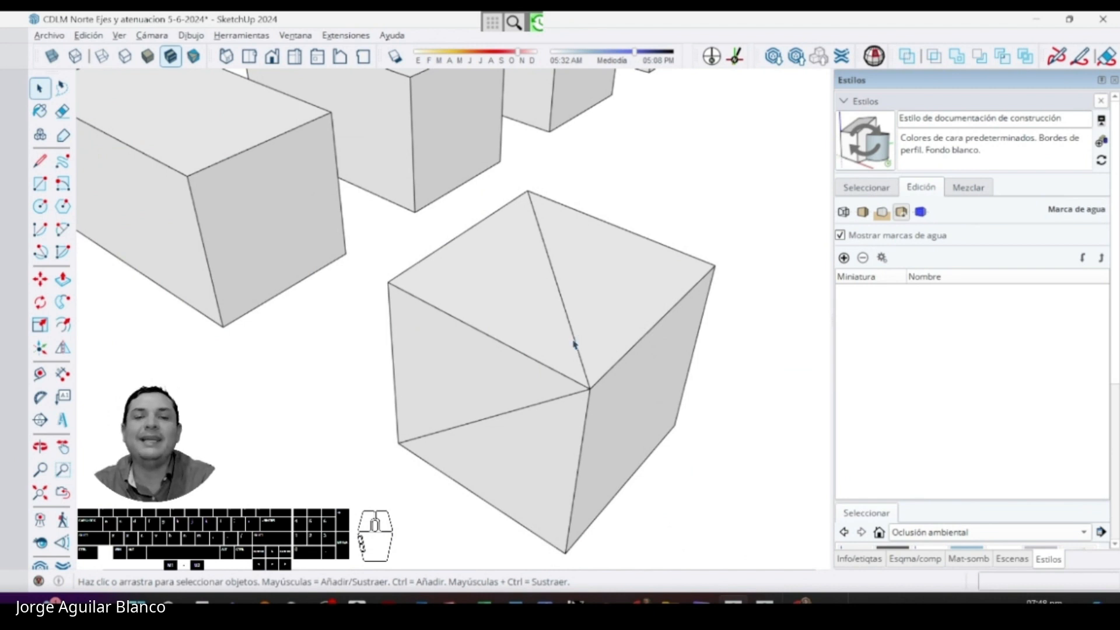
{"action": "double_click", "coordinate": [517, 326]}
{"action": "middle_click_drag", "start_coordinate": [486, 326], "coordinate": [480, 387]}
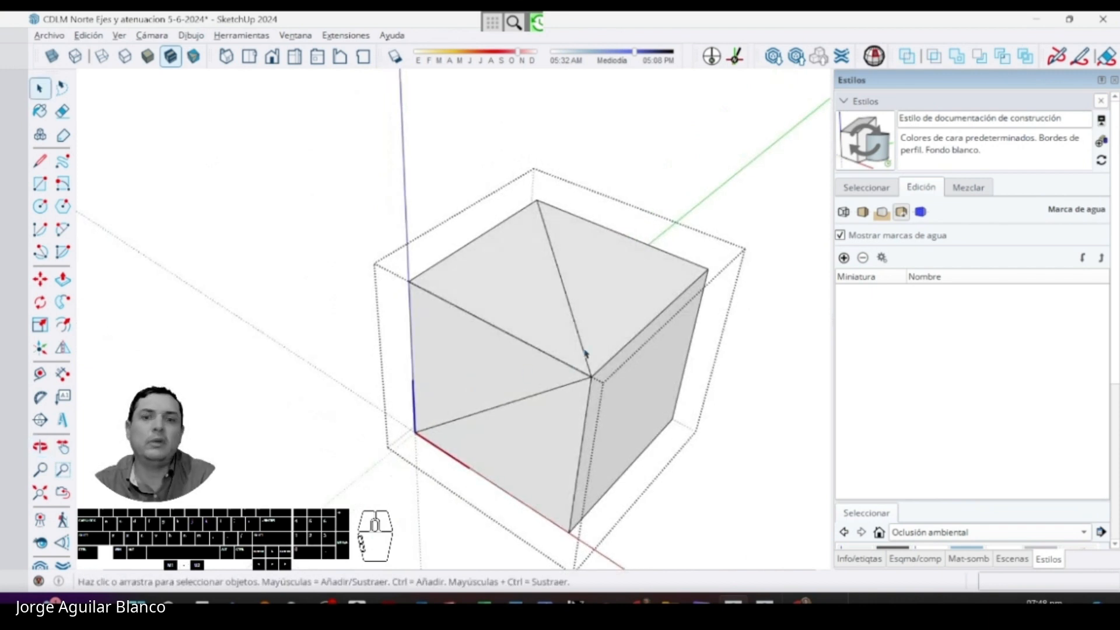
{"action": "key", "text": "e"}
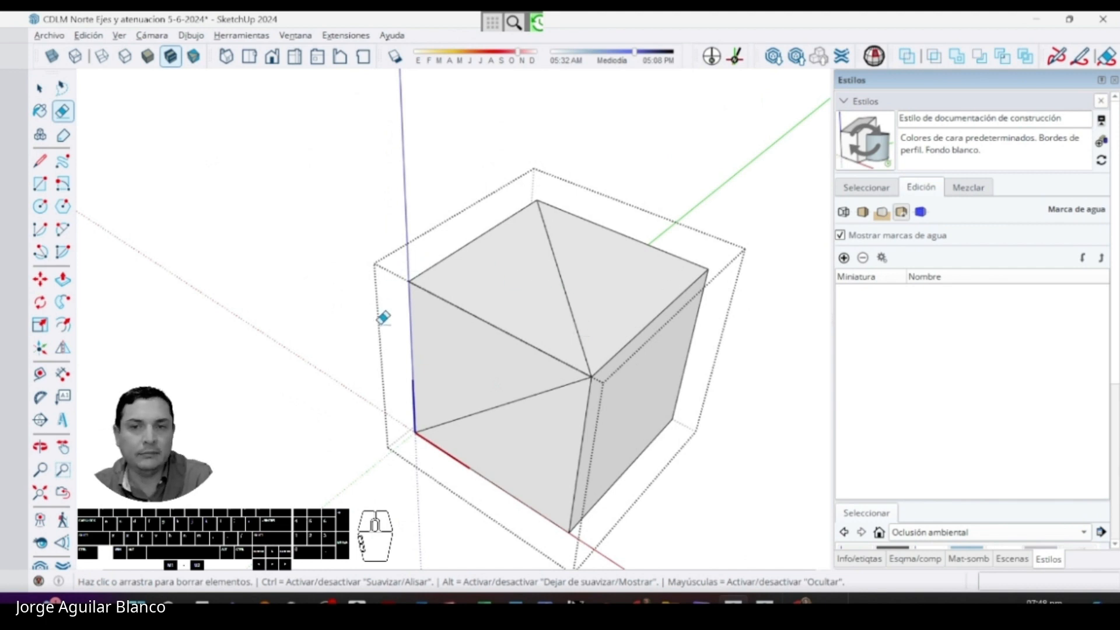
{"action": "left_click_drag", "start_coordinate": [448, 243], "coordinate": [466, 257]}
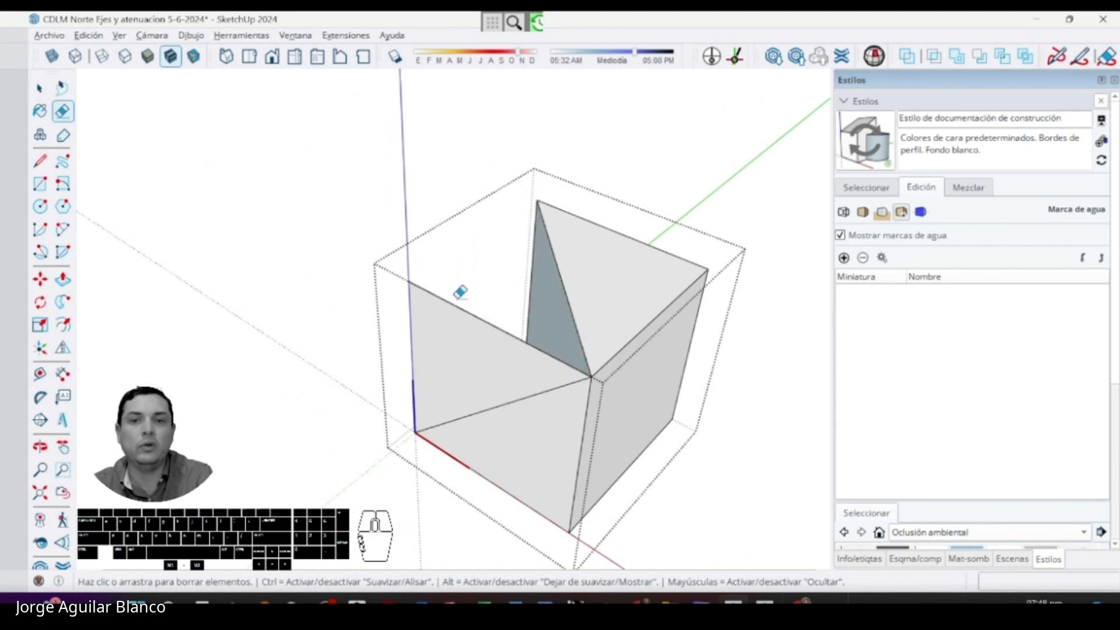
- Try erasing the cube's top edge above the green axis again, inspect the opened faces and undo the erasure
{"action": "key", "text": "ctrl+z"}
{"action": "left_click", "coordinate": [458, 251]}
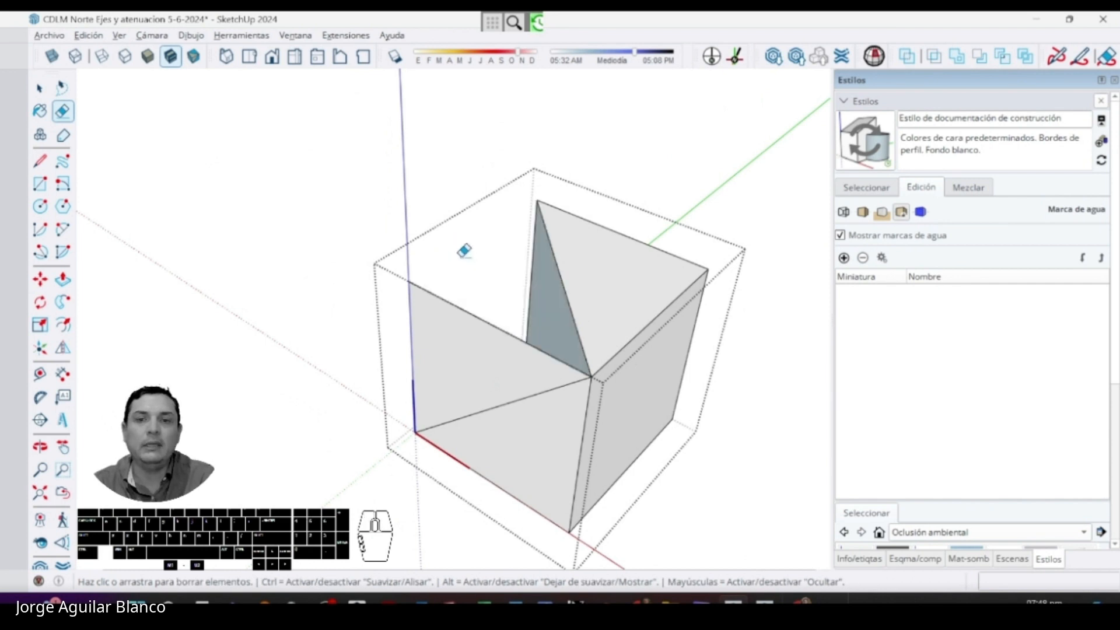
{"action": "middle_click_drag", "start_coordinate": [654, 397], "coordinate": [880, 368]}
{"action": "mouse_move", "coordinate": [409, 350]}
{"action": "middle_mouse_down", "text": "ctrl"}
{"action": "mouse_move", "coordinate": [498, 343]}
{"action": "mouse_move", "coordinate": [445, 342]}
{"action": "mouse_move", "coordinate": [458, 393]}
{"action": "mouse_move", "coordinate": [639, 350]}
{"action": "mouse_move", "coordinate": [617, 360]}
{"action": "middle_mouse_up", "text": "ctrl"}
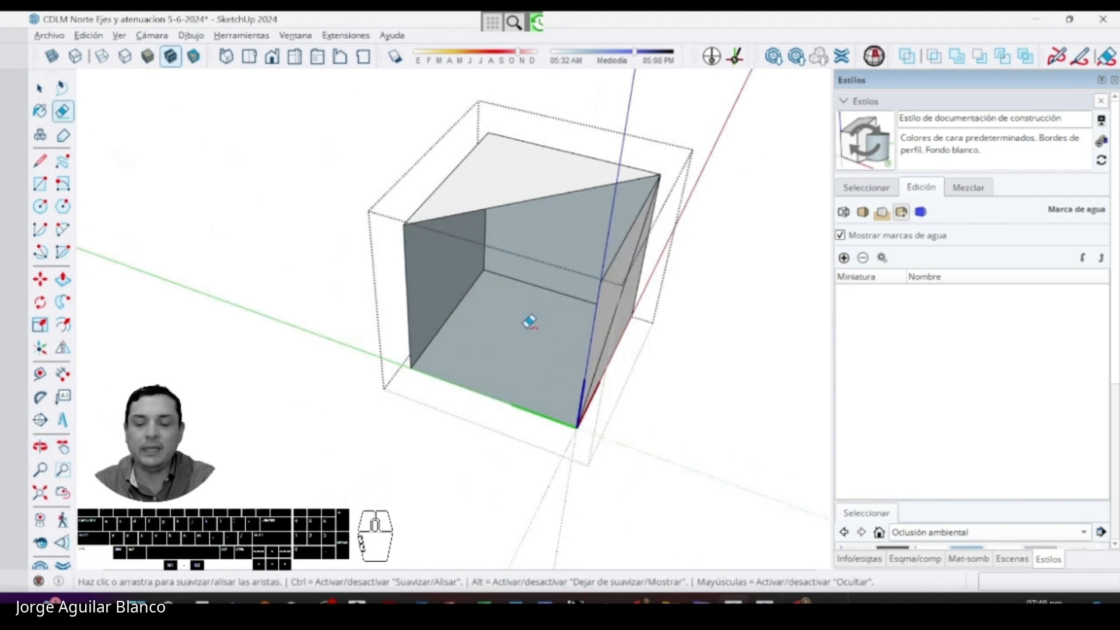
{"action": "key", "text": "ctrl+z"}
{"action": "mouse_move", "coordinate": [560, 337]}
{"action": "middle_mouse_down"}
{"action": "mouse_move", "coordinate": [271, 356]}
{"action": "mouse_move", "coordinate": [627, 408]}
{"action": "mouse_move", "coordinate": [663, 375]}
{"action": "mouse_move", "coordinate": [467, 387]}
{"action": "mouse_move", "coordinate": [459, 215]}
{"action": "middle_mouse_up"}
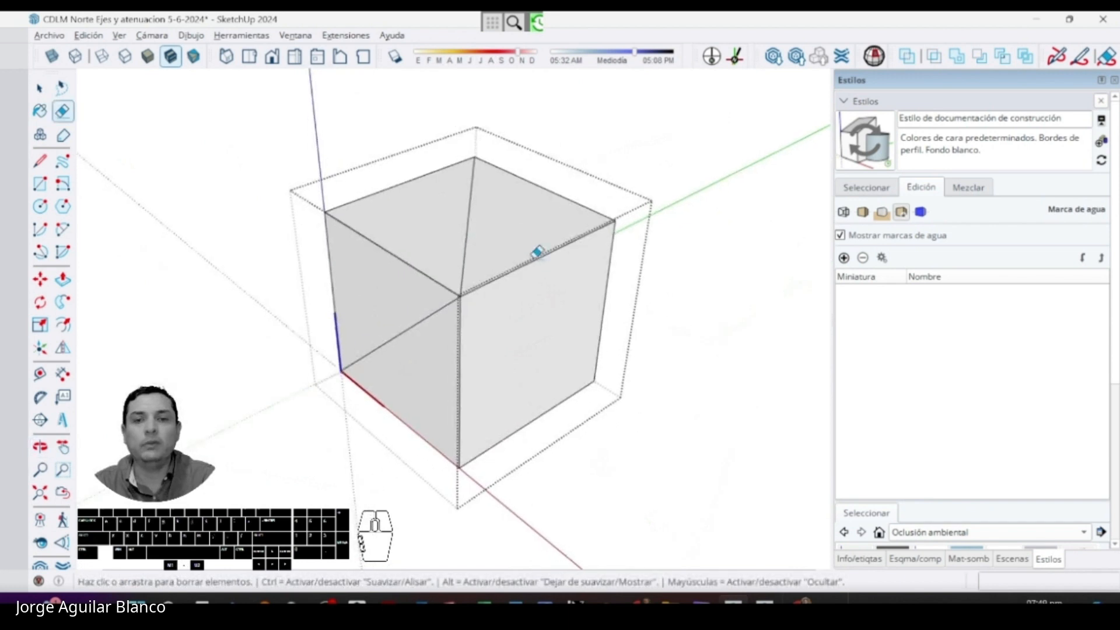
- Try erasing the cube's top edge on the side opposite the component's origin, then undo the erasure
{"action": "left_click", "coordinate": [534, 257]}
{"action": "mouse_move", "coordinate": [500, 344]}
{"action": "middle_mouse_down"}
{"action": "mouse_move", "coordinate": [522, 465]}
{"action": "mouse_move", "coordinate": [555, 392]}
{"action": "mouse_move", "coordinate": [537, 392]}
{"action": "middle_mouse_up"}
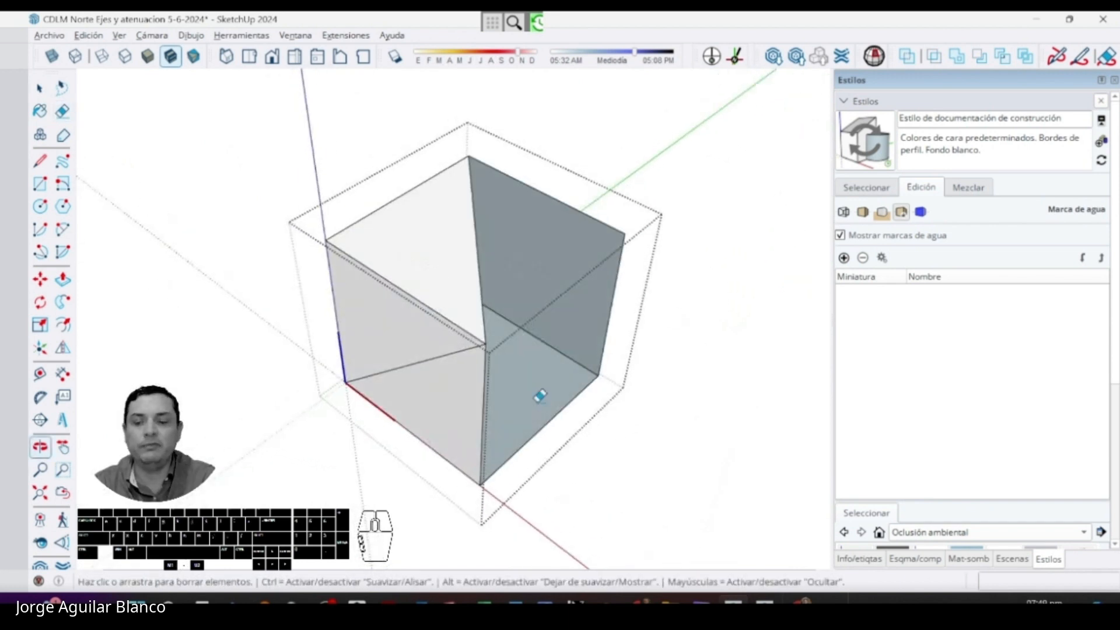
{"action": "key", "text": "ctrl+z"}
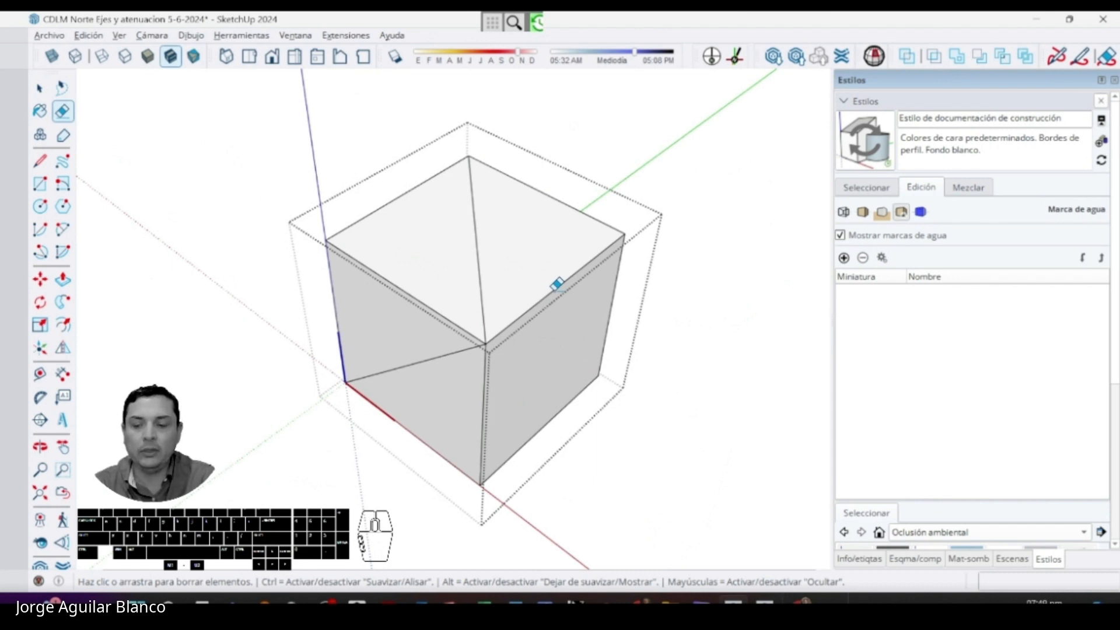
- Soften and smooth the cube's top edge on the side opposite the component's origin with the Eraser
{"action": "key", "text": "ctrl"}
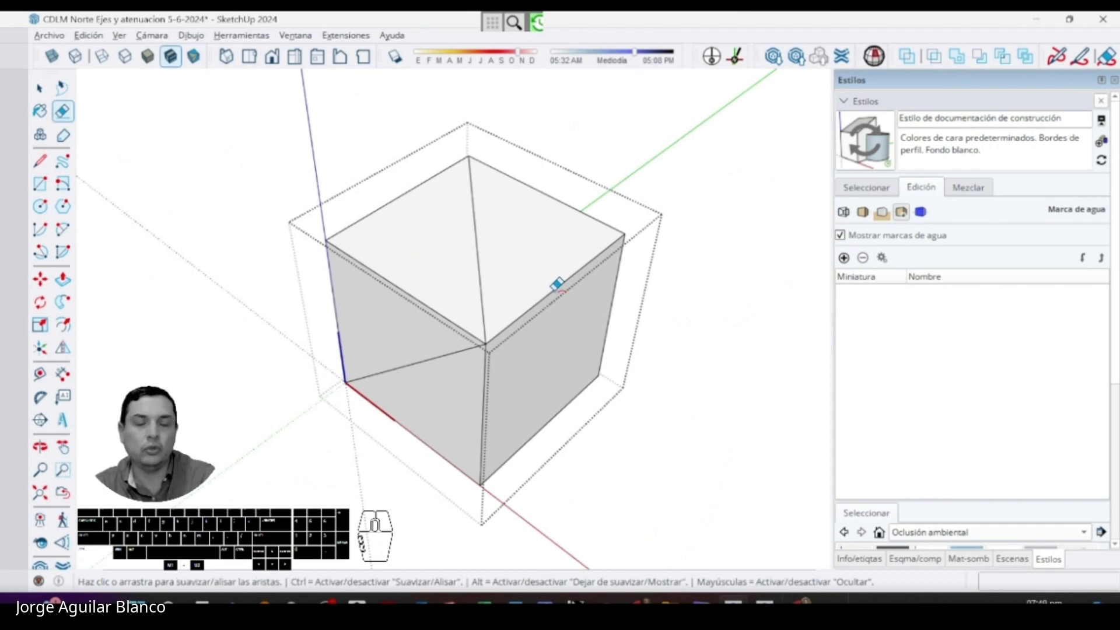
{"action": "left_click", "coordinate": [556, 285], "text": "ctrl"}
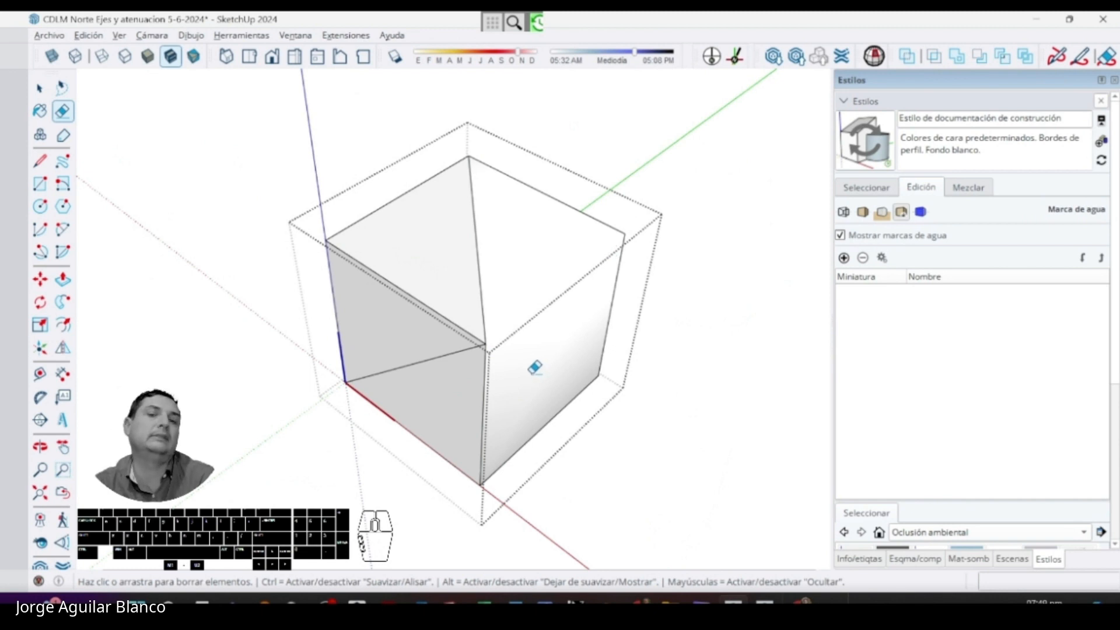
{"action": "middle_click_drag", "start_coordinate": [535, 368], "coordinate": [500, 325]}
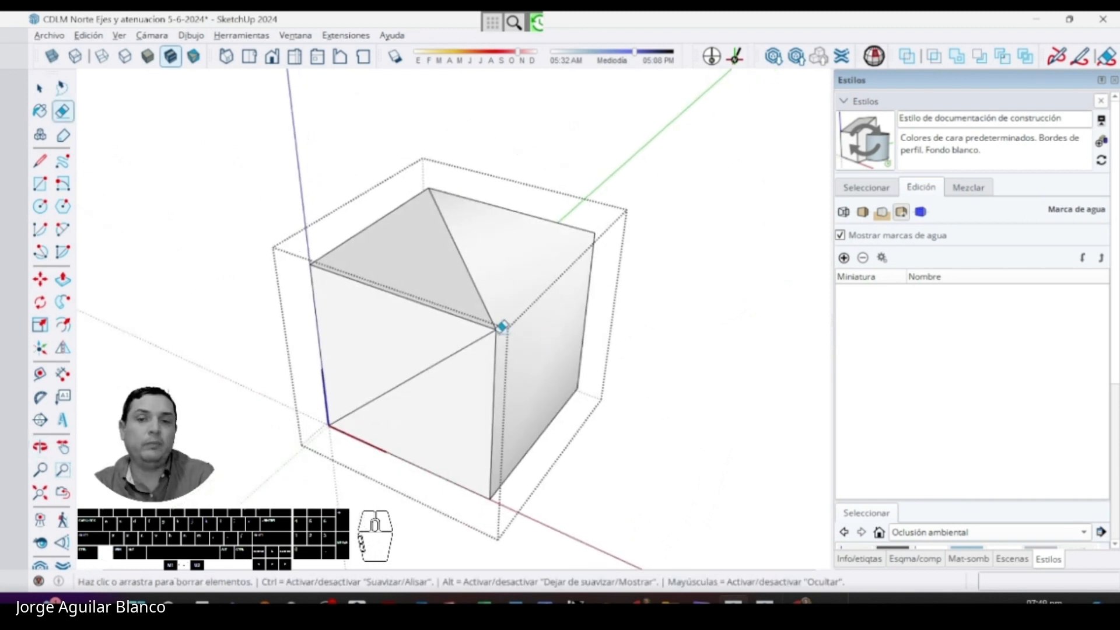
- Hide the diagonal edge on the cube's front face with the Eraser and show the entity information and tags
{"action": "left_click", "coordinate": [475, 339]}
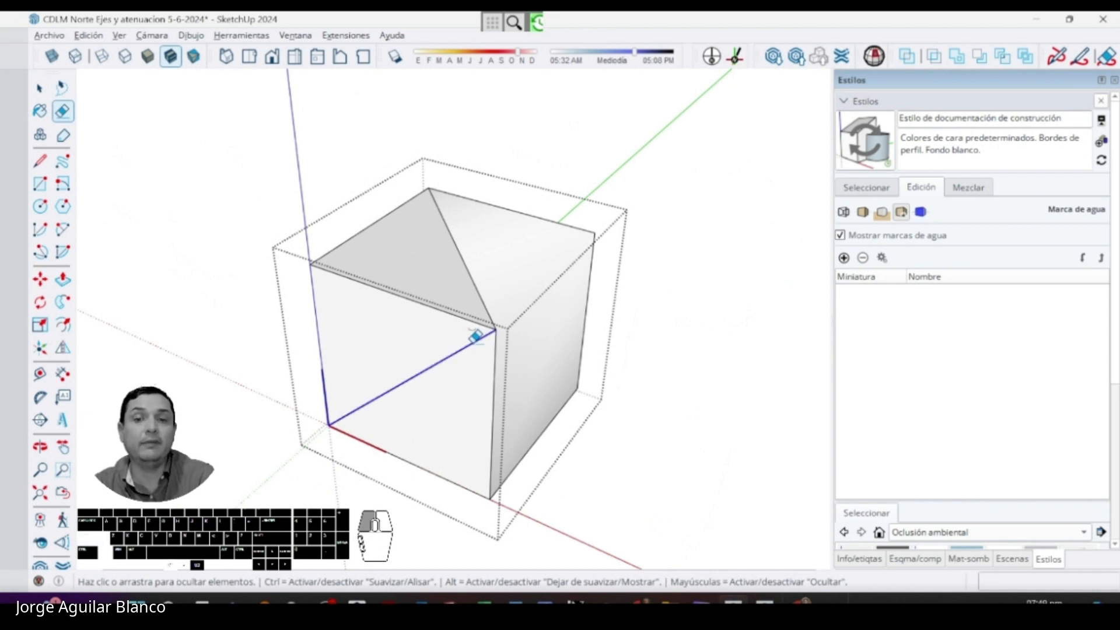
{"action": "mouse_move", "coordinate": [440, 373]}
{"action": "middle_mouse_down"}
{"action": "mouse_move", "coordinate": [444, 363]}
{"action": "mouse_move", "coordinate": [401, 325]}
{"action": "middle_mouse_up"}
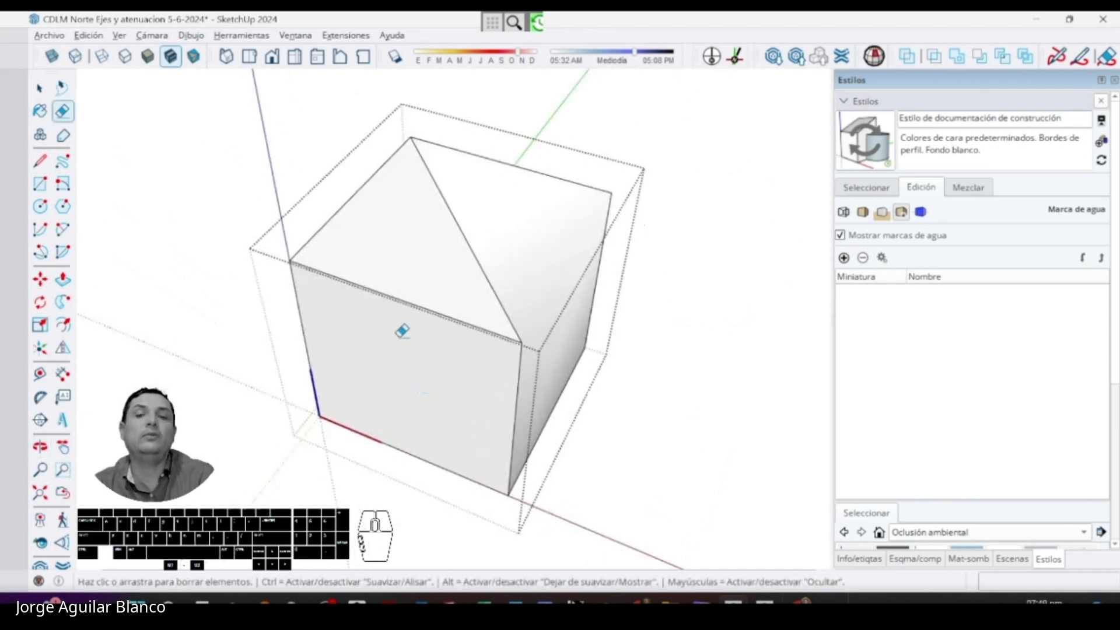
{"action": "mouse_move", "coordinate": [457, 399]}
{"action": "middle_mouse_down"}
{"action": "mouse_move", "coordinate": [376, 400]}
{"action": "mouse_move", "coordinate": [483, 242]}
{"action": "middle_mouse_up"}
{"action": "middle_click_drag", "start_coordinate": [483, 410], "coordinate": [560, 430]}
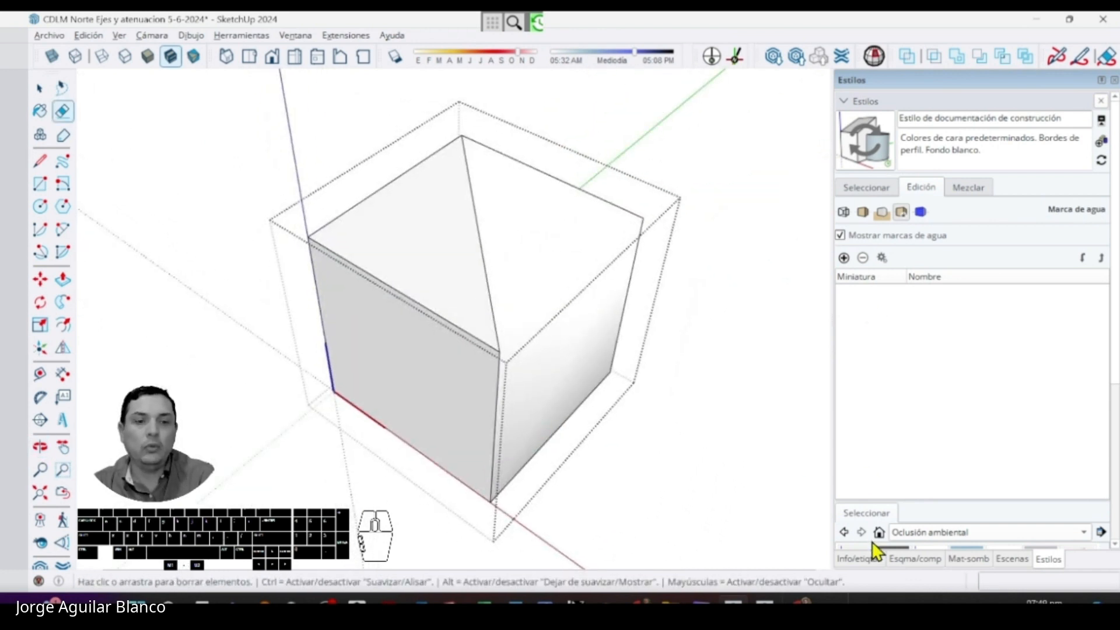
{"action": "left_click", "coordinate": [861, 559]}
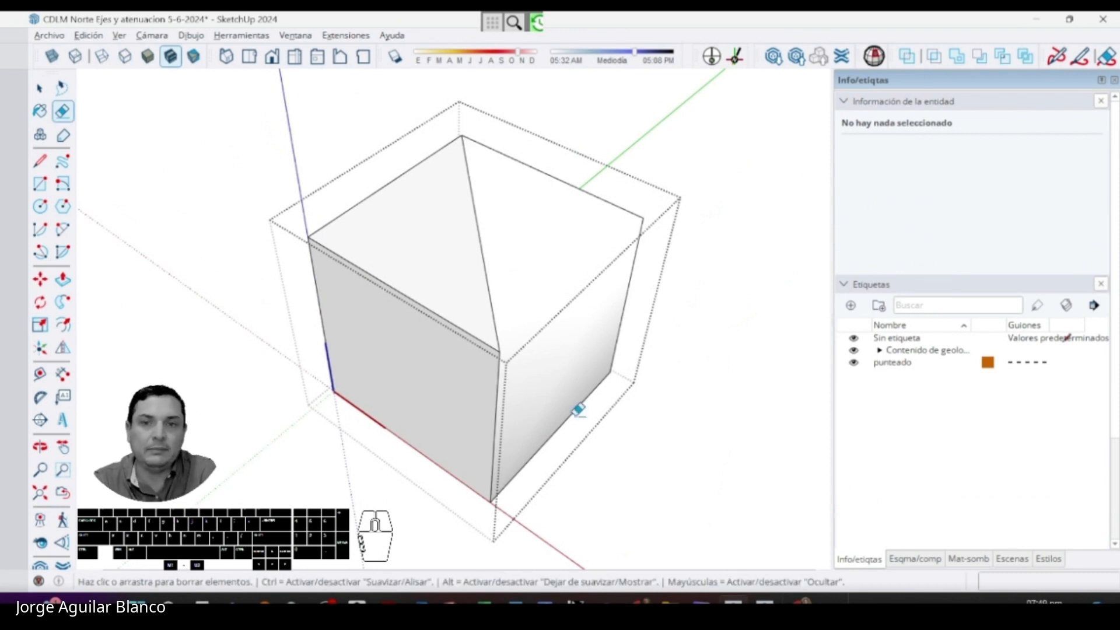
- Switch to the presentation, go back to topic 2 and underline "la visualización" in the question about displaying the axes
{"action": "key", "text": "alt+Tab"}
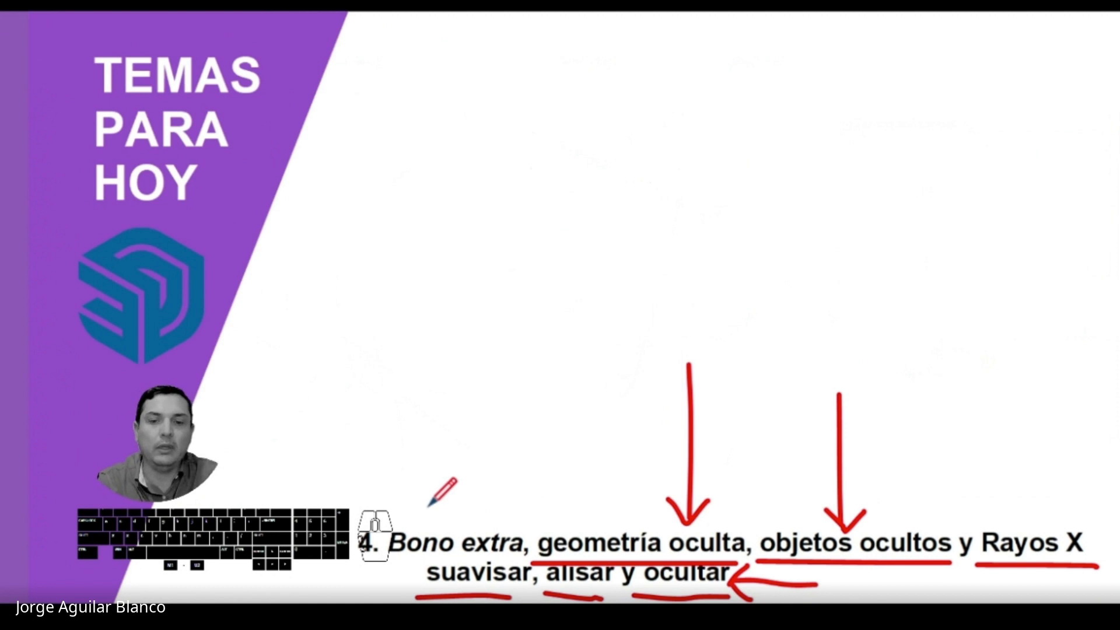
{"action": "left_click", "coordinate": [537, 436]}
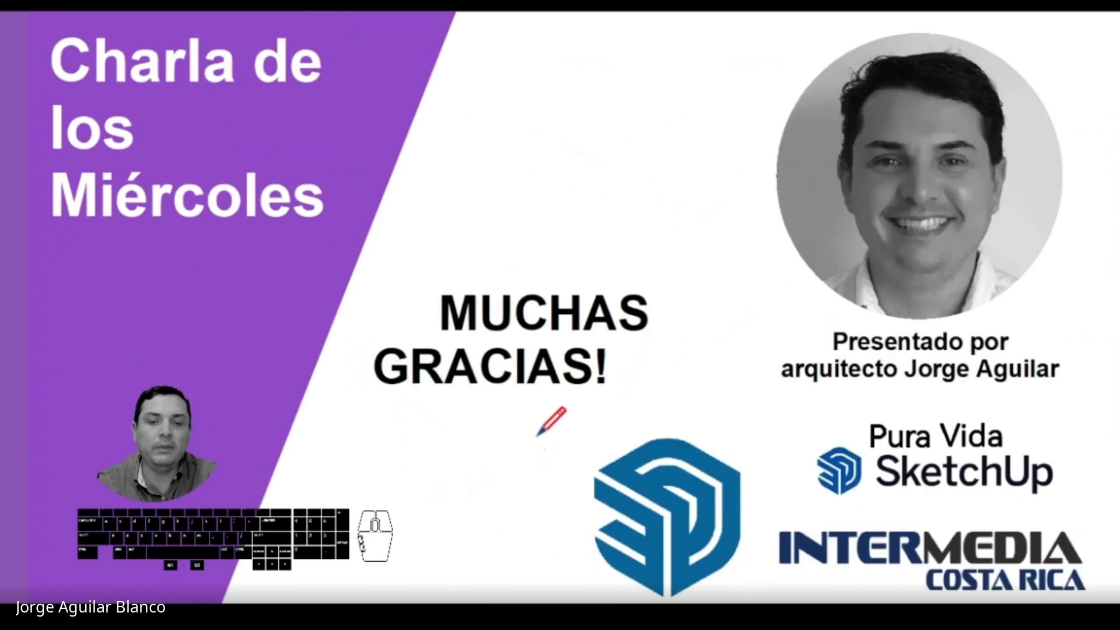
{"action": "scroll", "coordinate": [537, 435], "scroll_direction": "up", "scroll_amount": 1}
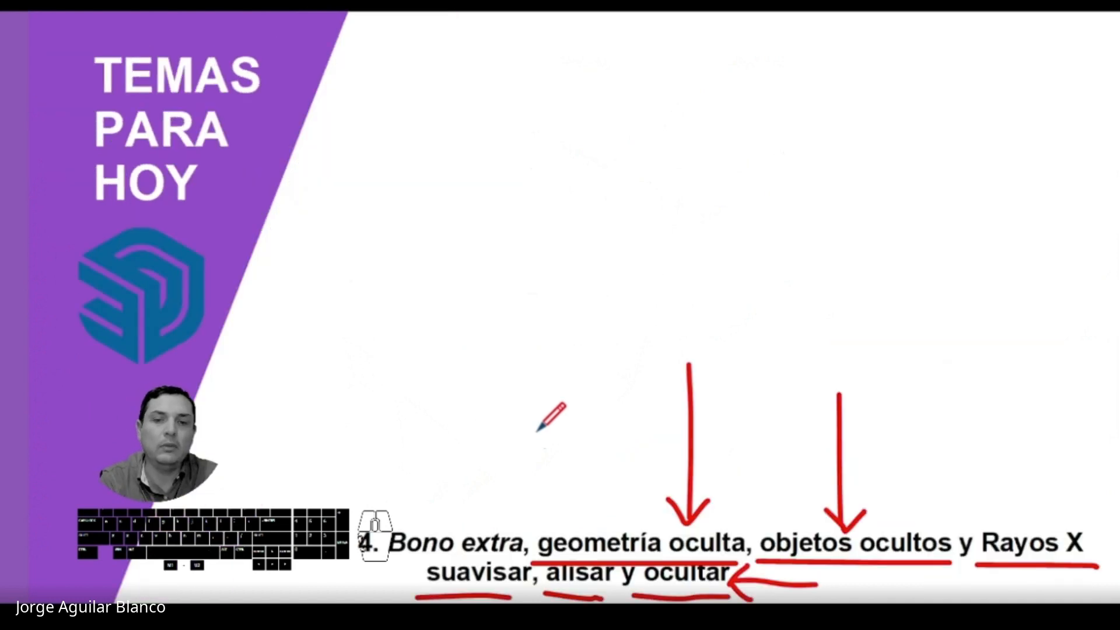
{"action": "scroll", "coordinate": [538, 431], "scroll_direction": "up", "scroll_amount": 1}
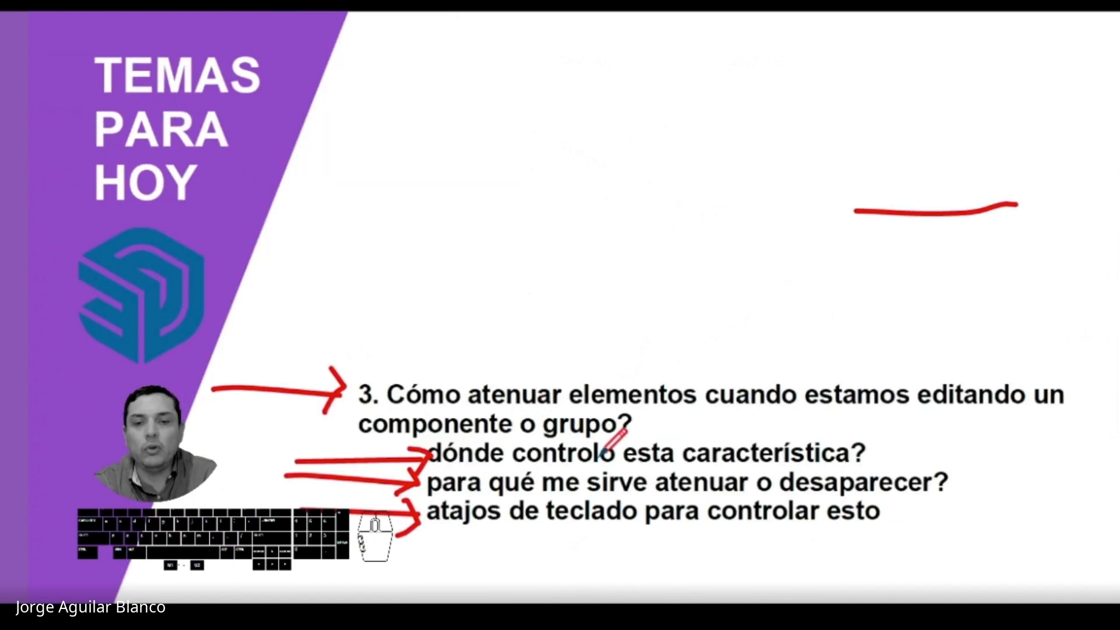
{"action": "scroll", "coordinate": [627, 461], "scroll_direction": "up", "scroll_amount": 1}
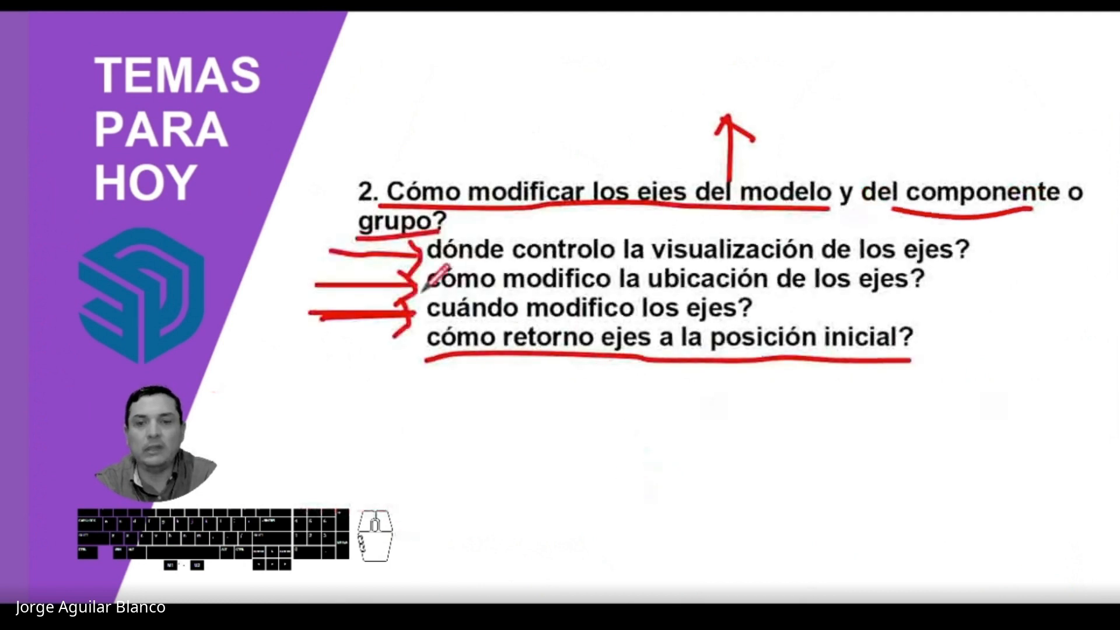
{"action": "left_click_drag", "start_coordinate": [620, 264], "coordinate": [812, 262]}
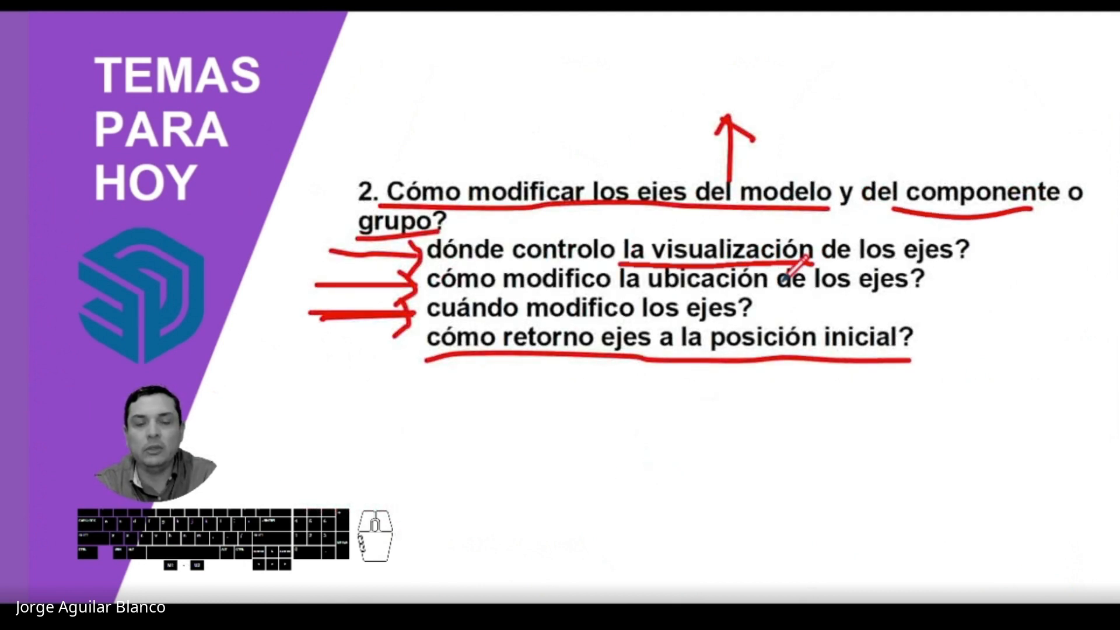
- Return to the SketchUp model and turn the display of hidden geometry off and back on to compare the cube's edges
{"action": "key", "text": "alt+Tab"}
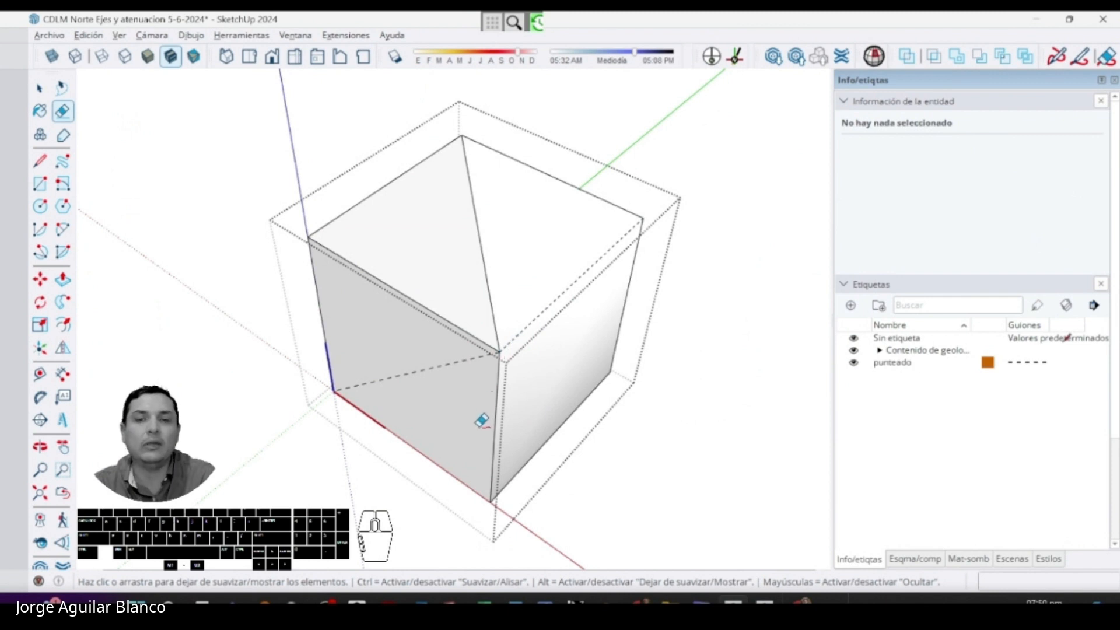
{"action": "scroll", "coordinate": [482, 420], "scroll_direction": "down", "scroll_amount": 5}
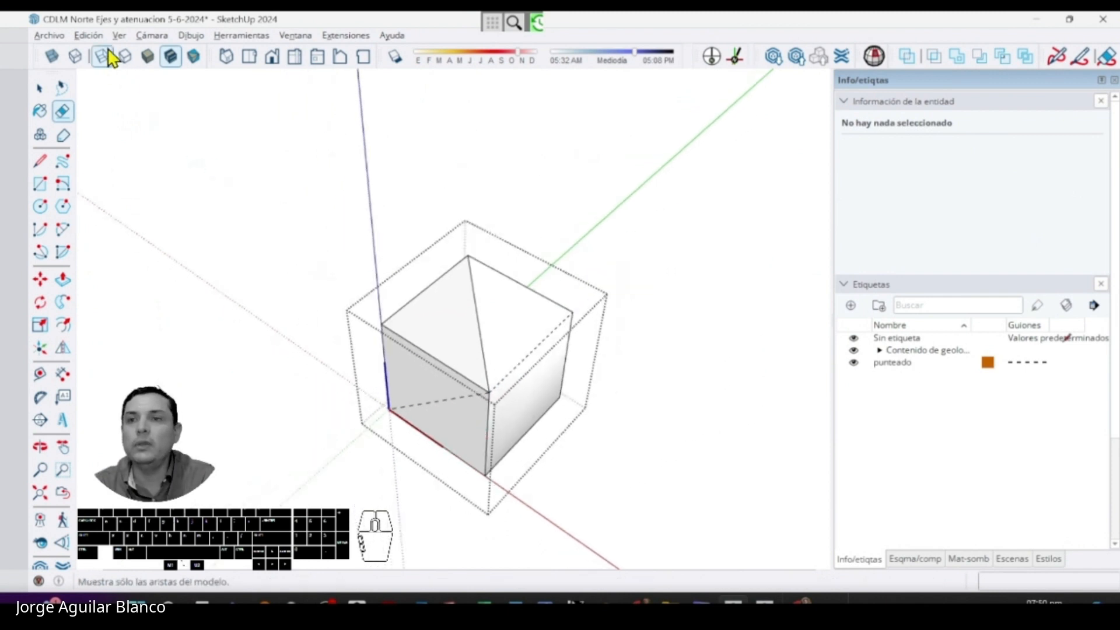
{"action": "left_click", "coordinate": [120, 36]}
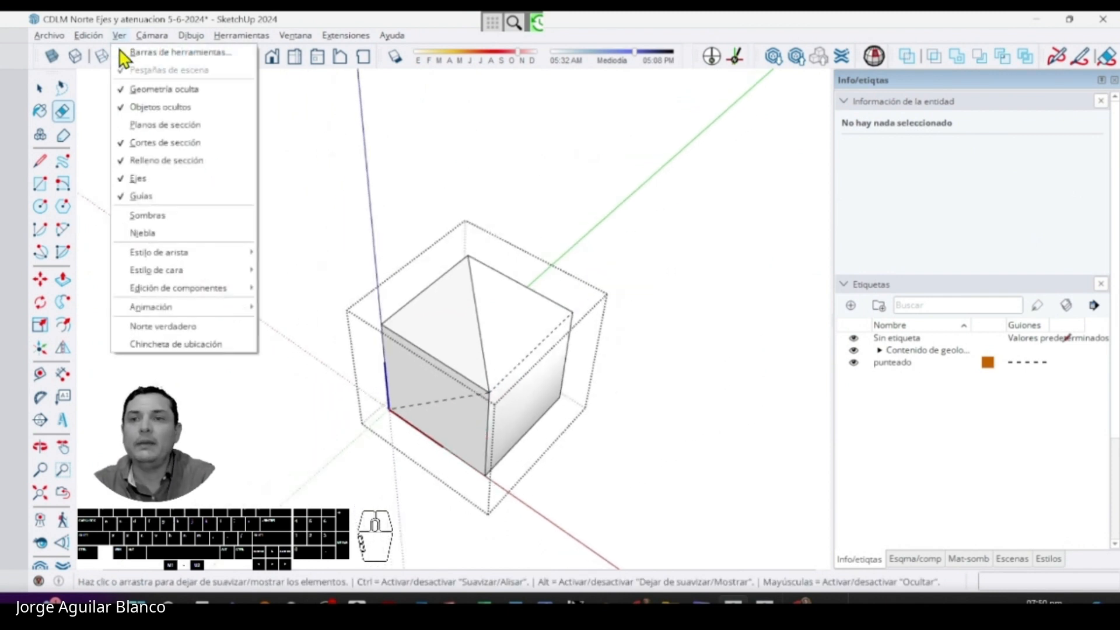
{"action": "left_click", "coordinate": [134, 89]}
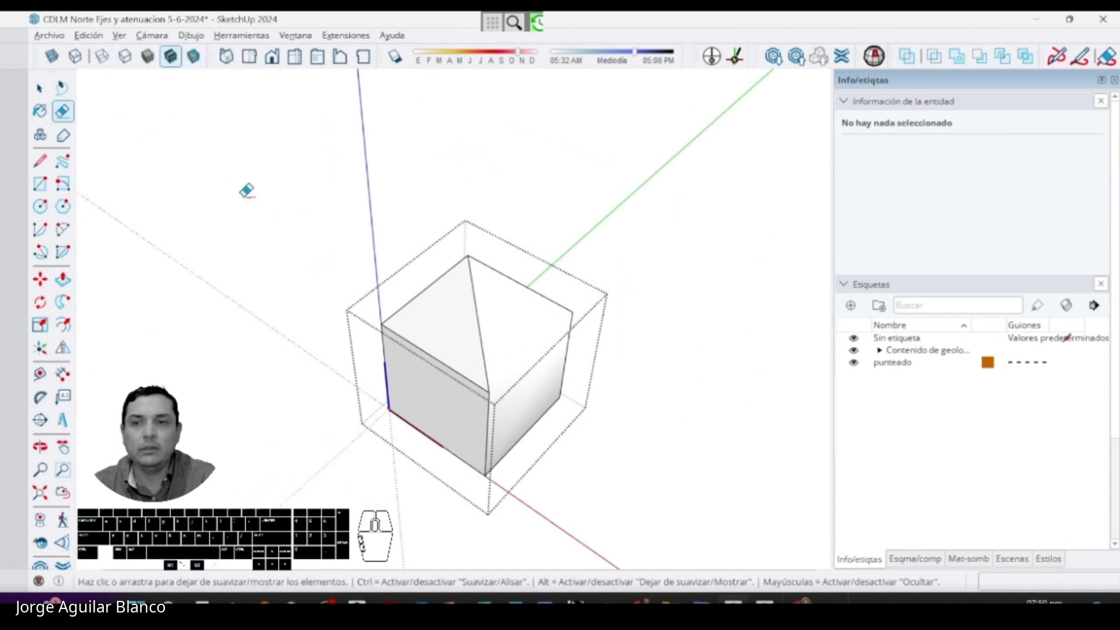
{"action": "left_click", "coordinate": [119, 36]}
{"action": "left_click", "coordinate": [140, 90]}
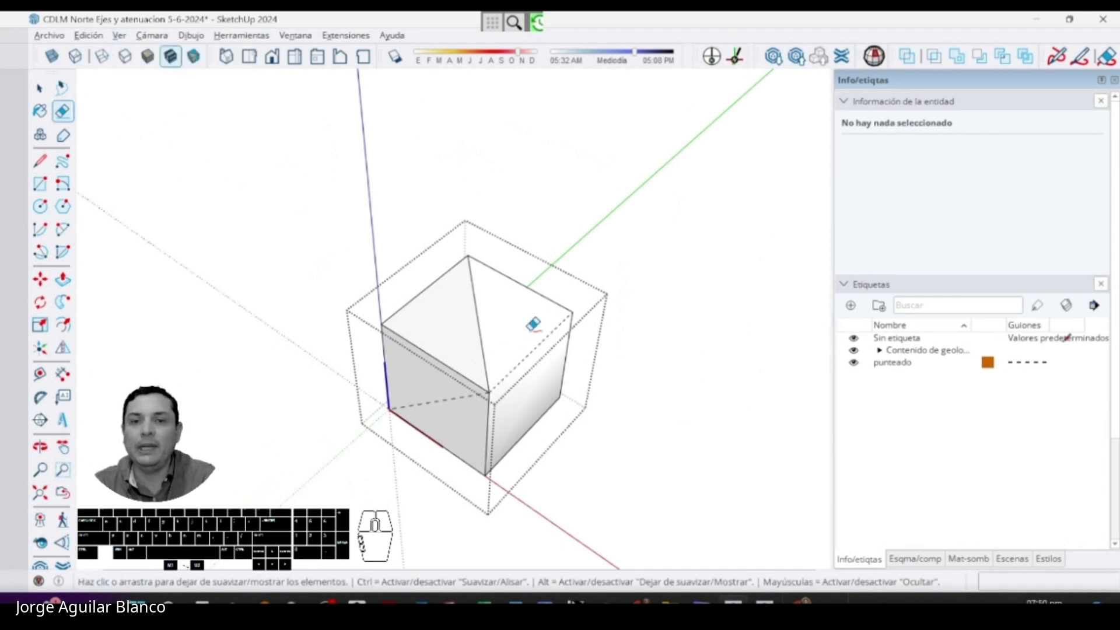
- Turn off the display of hidden geometry and hidden objects and leave the cube component
{"action": "left_click", "coordinate": [119, 36]}
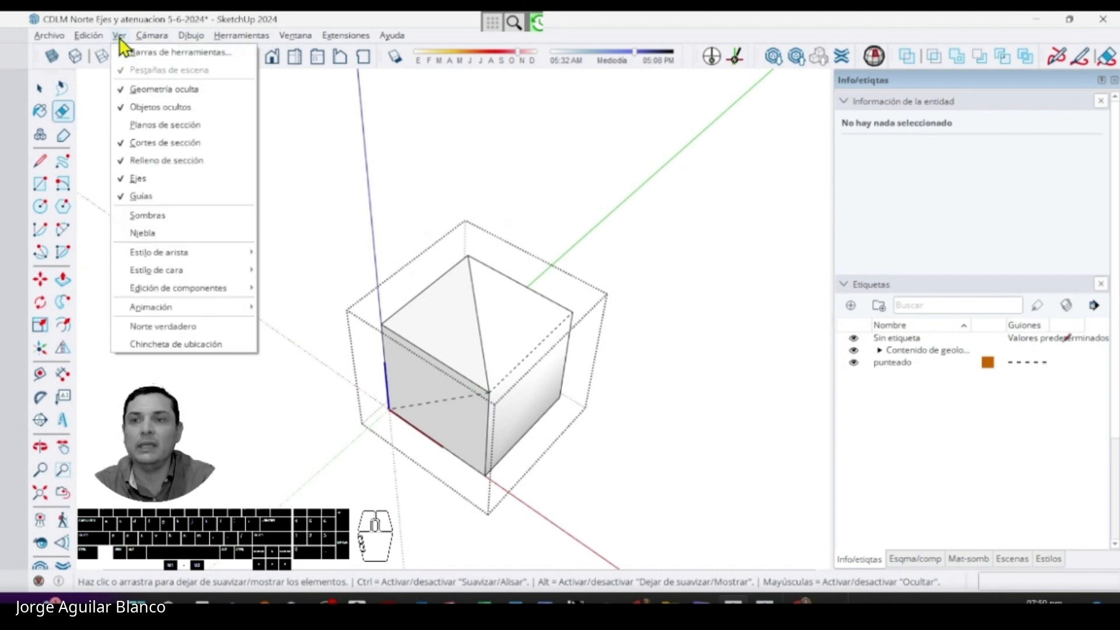
{"action": "left_click", "coordinate": [163, 107]}
{"action": "key", "text": "space"}
{"action": "left_click", "coordinate": [320, 188]}
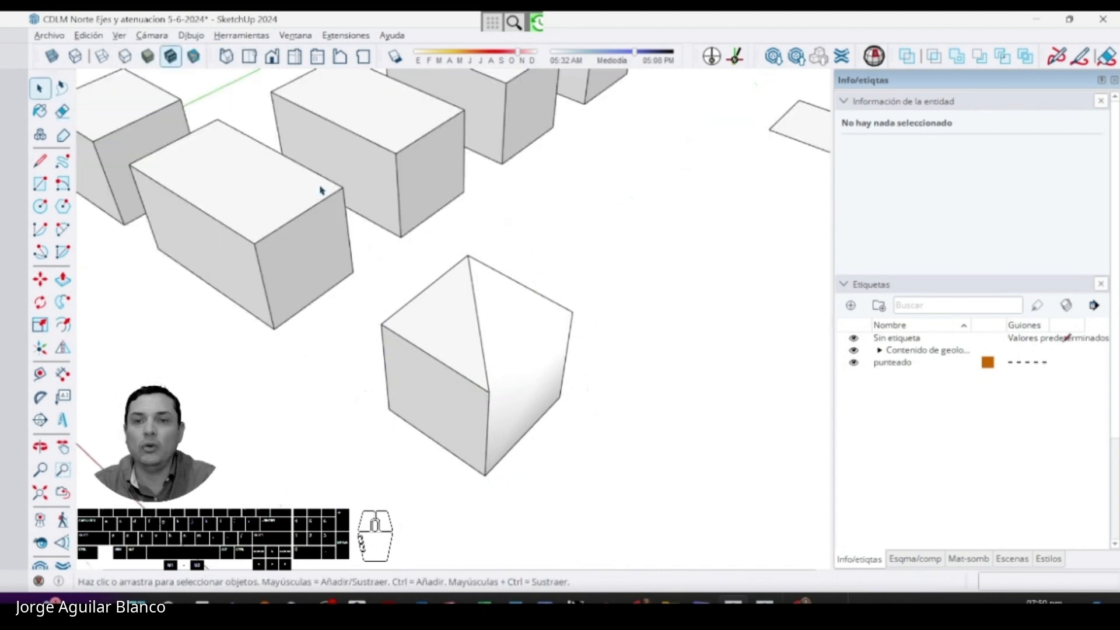
- Turn on the display of hidden objects and delete the hidden geolocation content group
{"action": "scroll", "coordinate": [321, 190], "scroll_direction": "down", "scroll_amount": 5}
{"action": "left_click", "coordinate": [119, 36]}
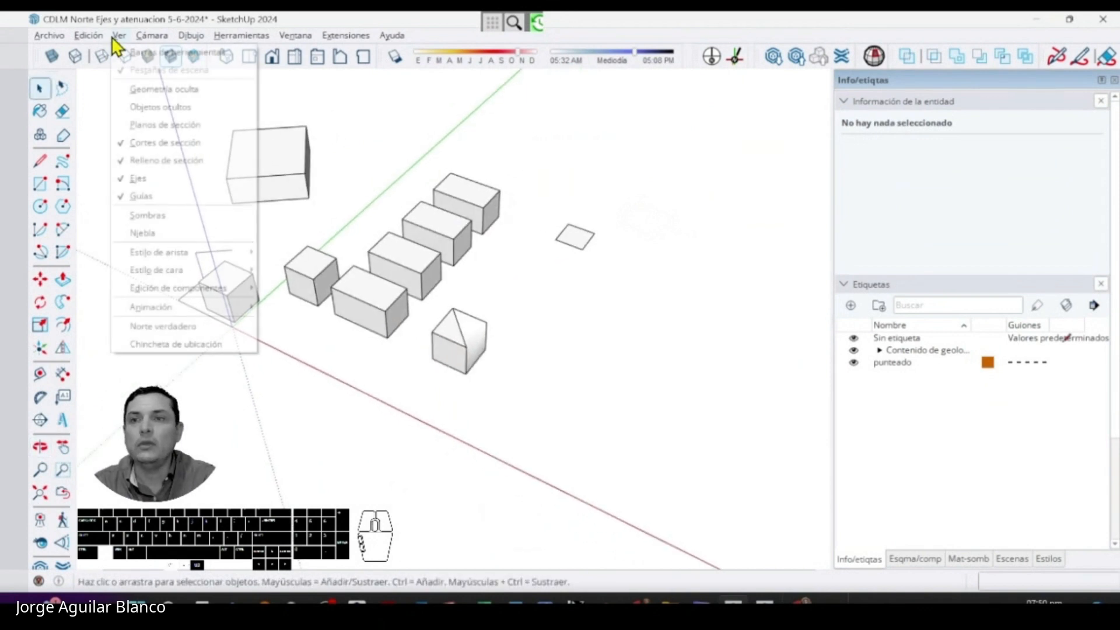
{"action": "left_click", "coordinate": [150, 110]}
{"action": "scroll", "coordinate": [332, 270], "scroll_direction": "down", "scroll_amount": 4}
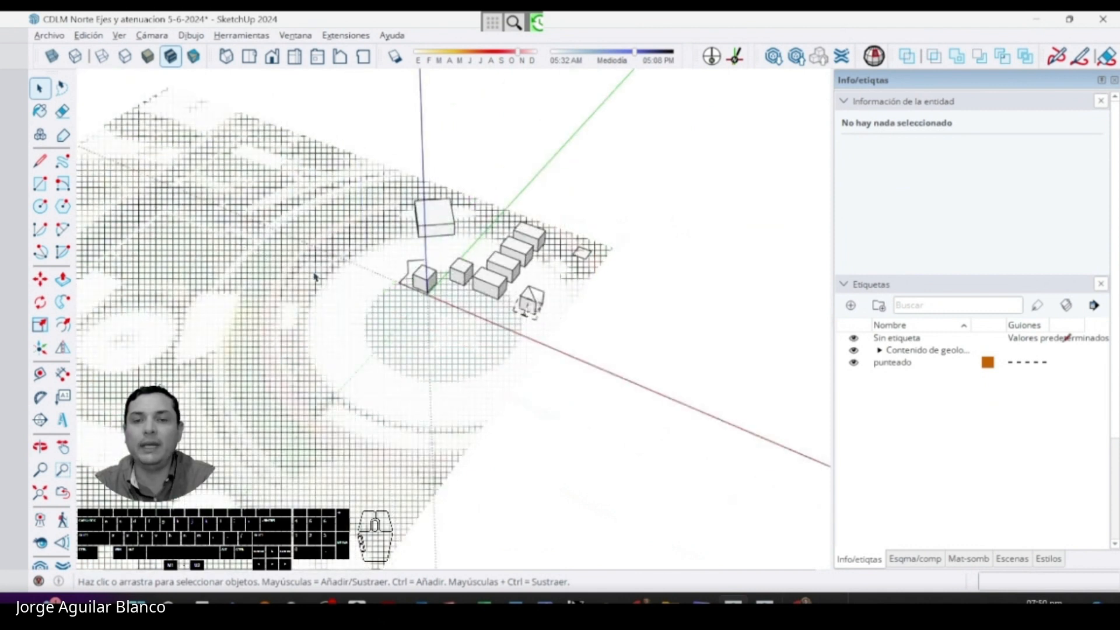
{"action": "left_click", "coordinate": [314, 277]}
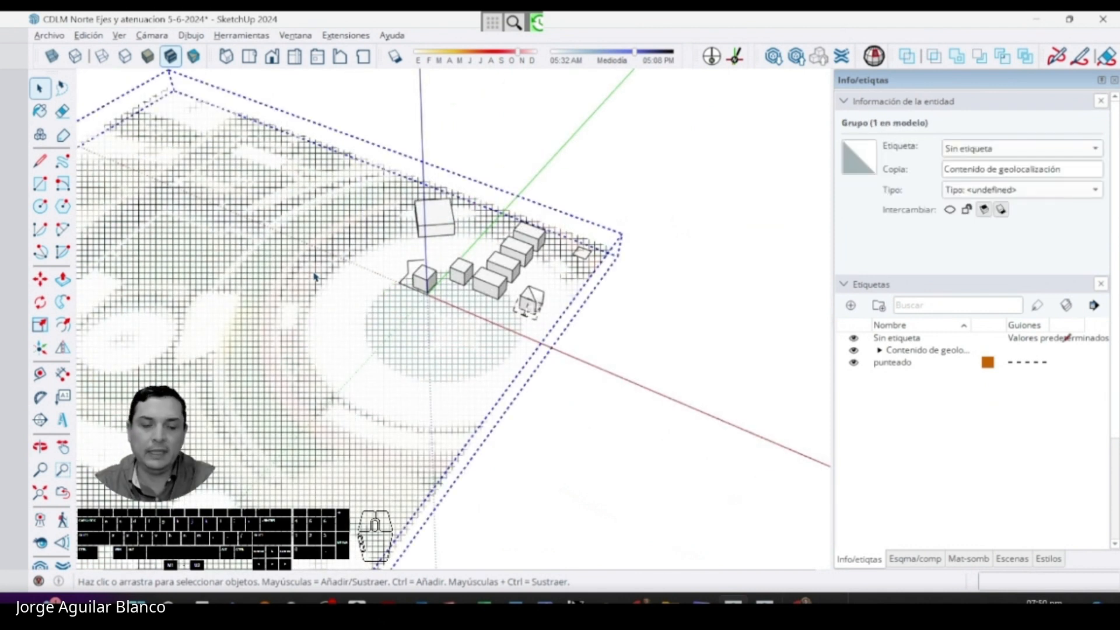
{"action": "key", "text": "Delete"}
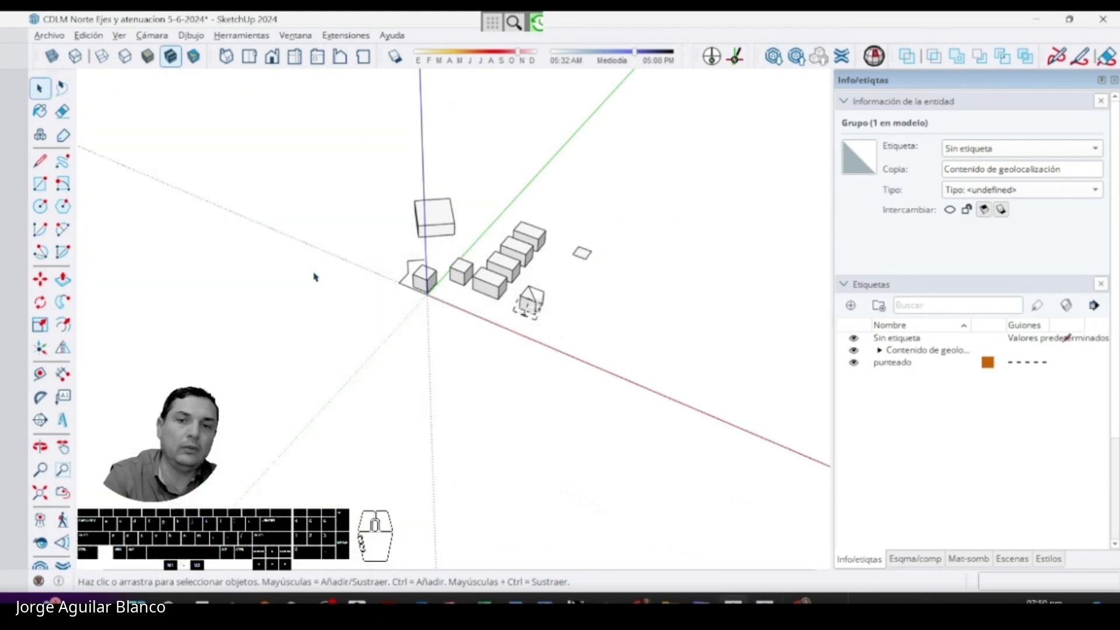
- Hide the two middle "cubo 1" components in the row of blocks
{"action": "scroll", "coordinate": [530, 268], "scroll_direction": "up", "scroll_amount": 4}
{"action": "left_click", "coordinate": [490, 273]}
{"action": "left_click", "coordinate": [507, 248], "text": "shift"}
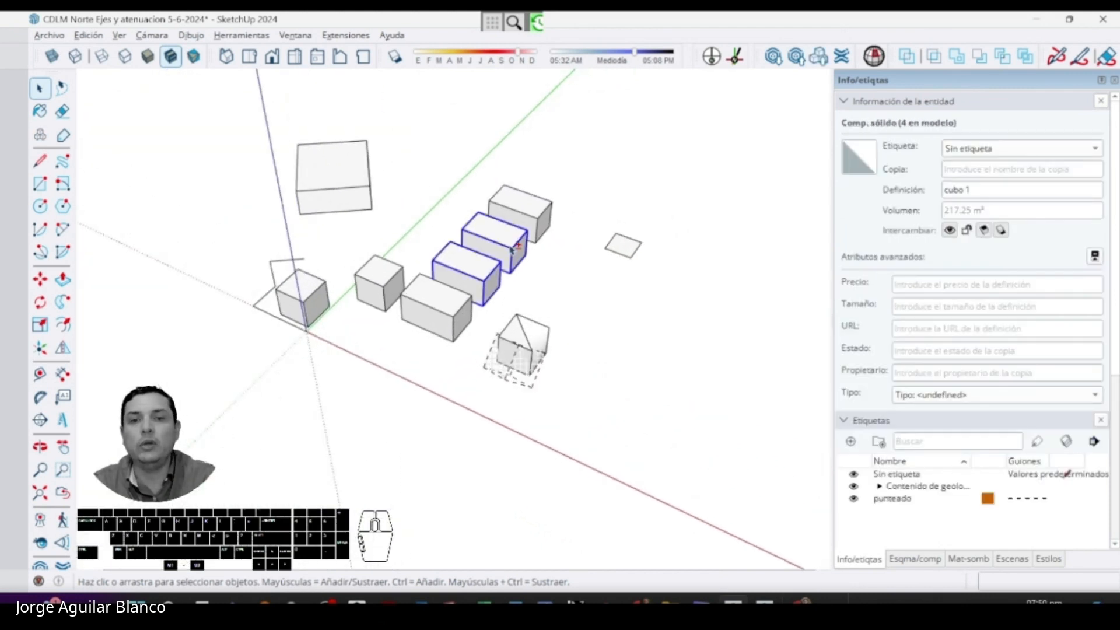
{"action": "right_click", "coordinate": [509, 248]}
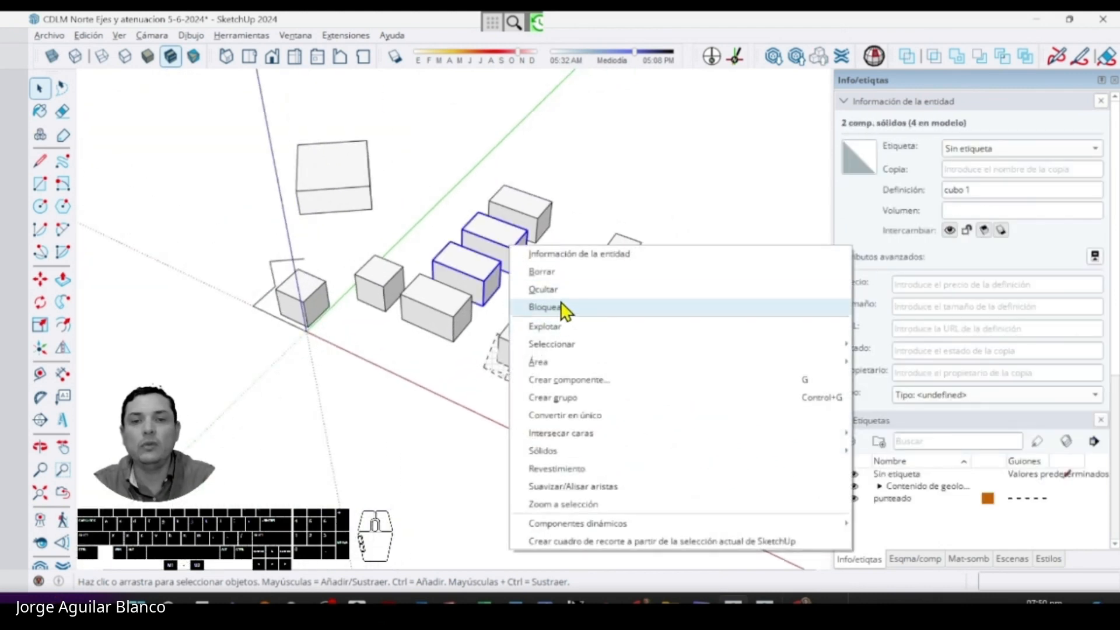
{"action": "left_click", "coordinate": [551, 290]}
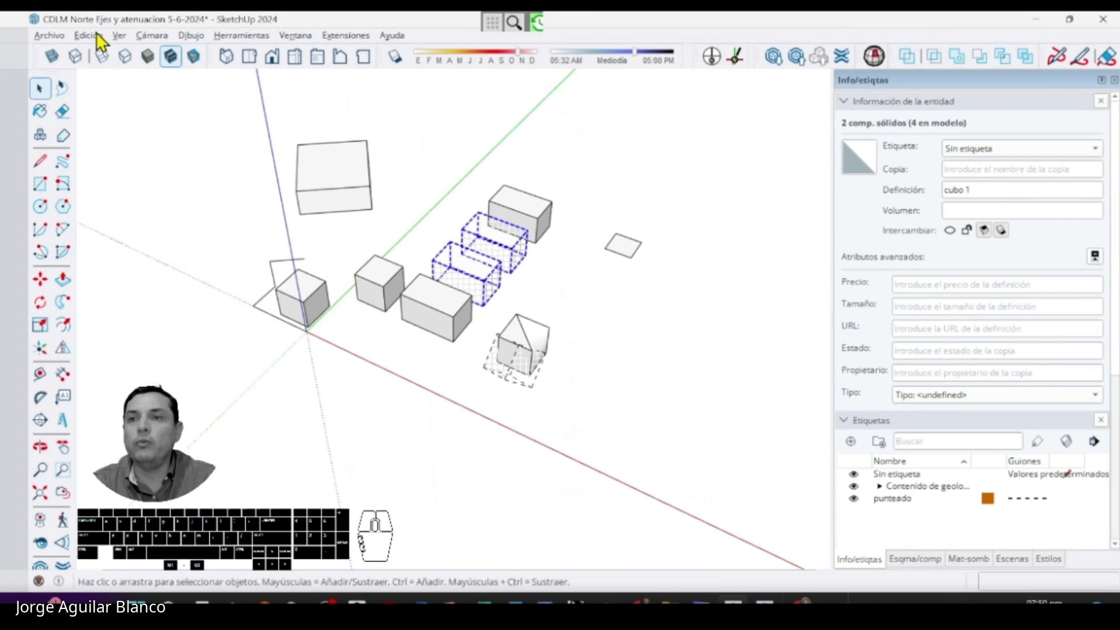
- Turn off the display of hidden objects and clear the selection
{"action": "left_click", "coordinate": [119, 35]}
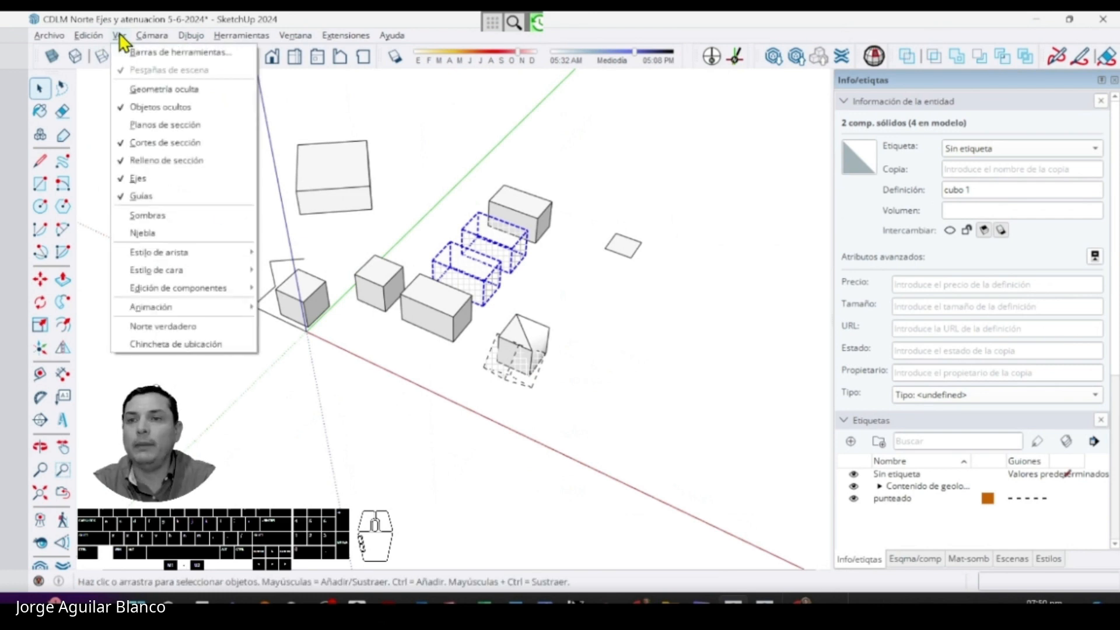
{"action": "left_click", "coordinate": [137, 109]}
{"action": "left_click", "coordinate": [454, 217]}
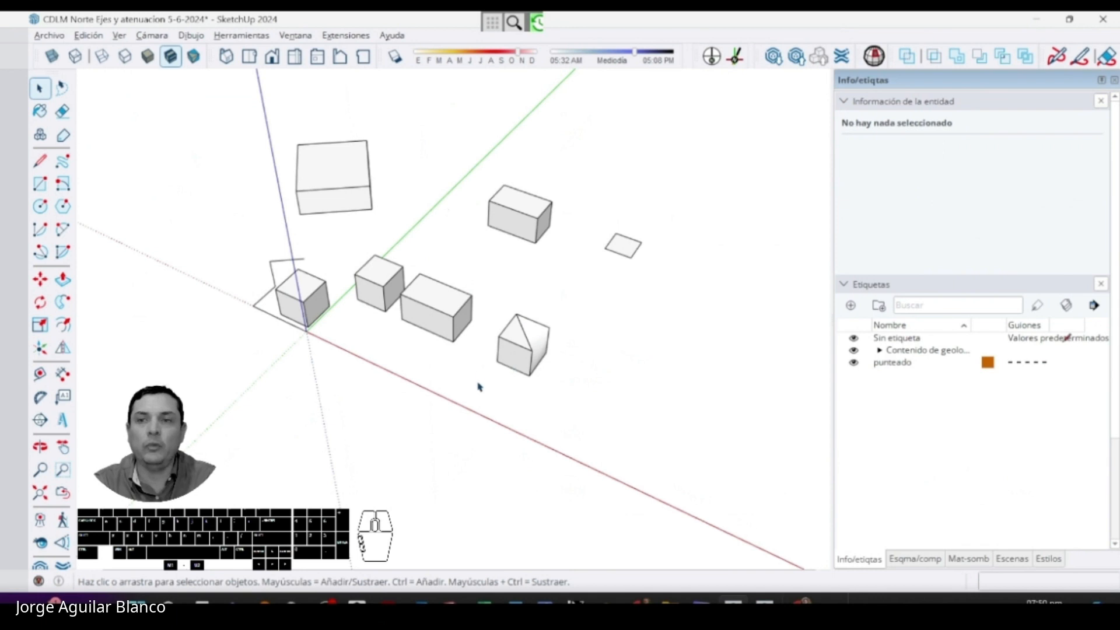
- Turn on the display of hidden geometry and bring the cube with the divided top face into close view
{"action": "left_click", "coordinate": [118, 36]}
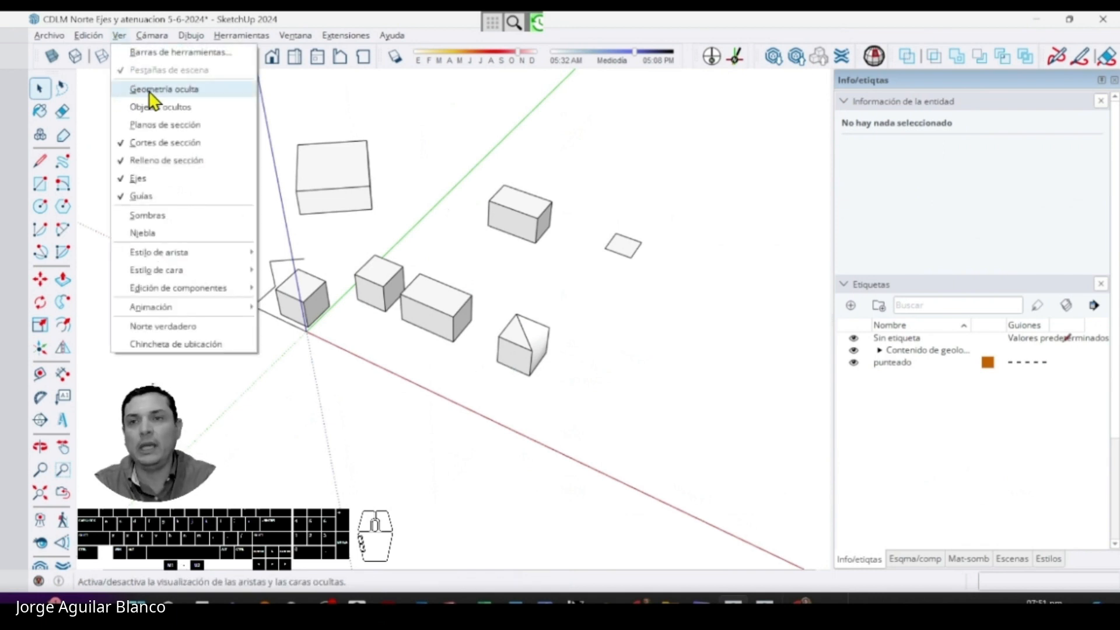
{"action": "left_click", "coordinate": [150, 89]}
{"action": "scroll", "coordinate": [546, 335], "scroll_direction": "up", "scroll_amount": 6}
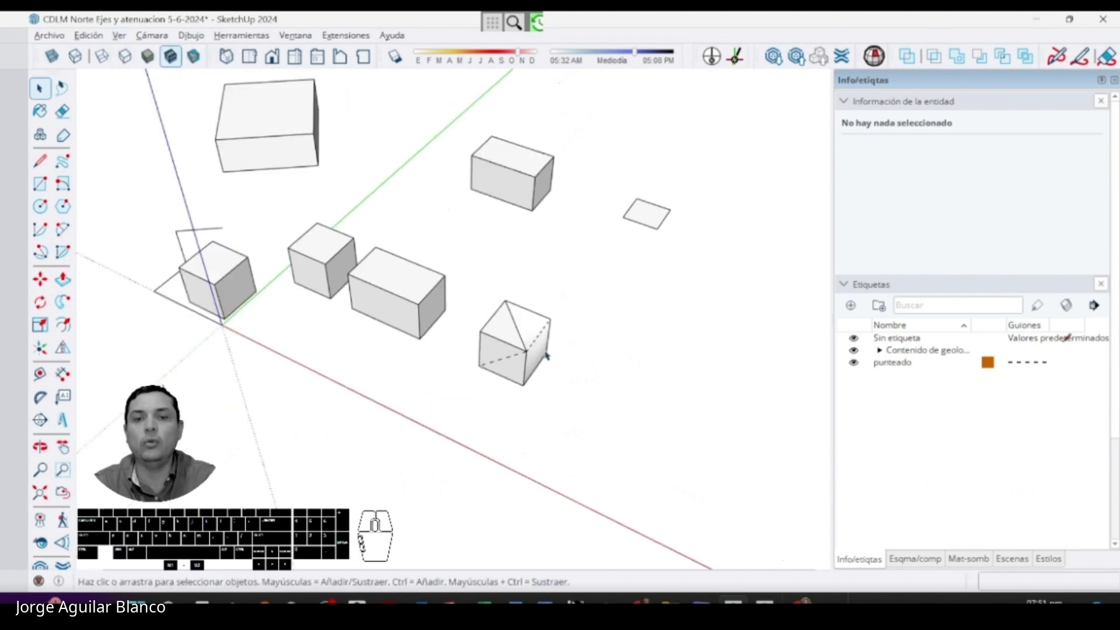
{"action": "middle_click_drag", "start_coordinate": [479, 406], "coordinate": [463, 265]}
{"action": "scroll", "coordinate": [461, 264], "scroll_direction": "up", "scroll_amount": 4}
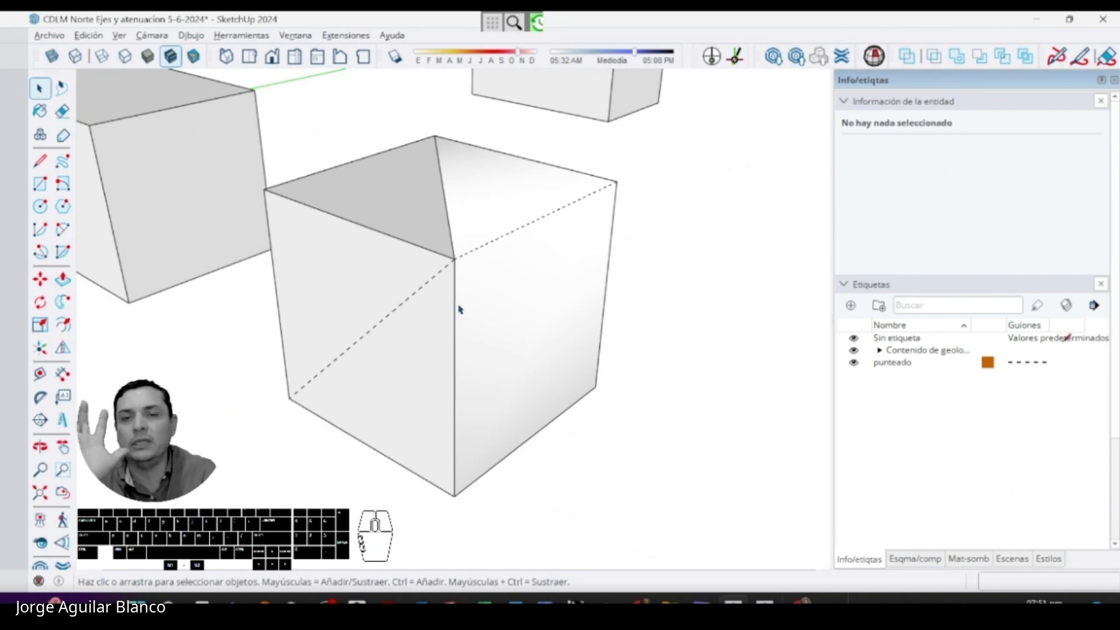
- Open the "Cubo unico" component for editing and turn off the display of the axes
{"action": "left_click", "coordinate": [425, 333]}
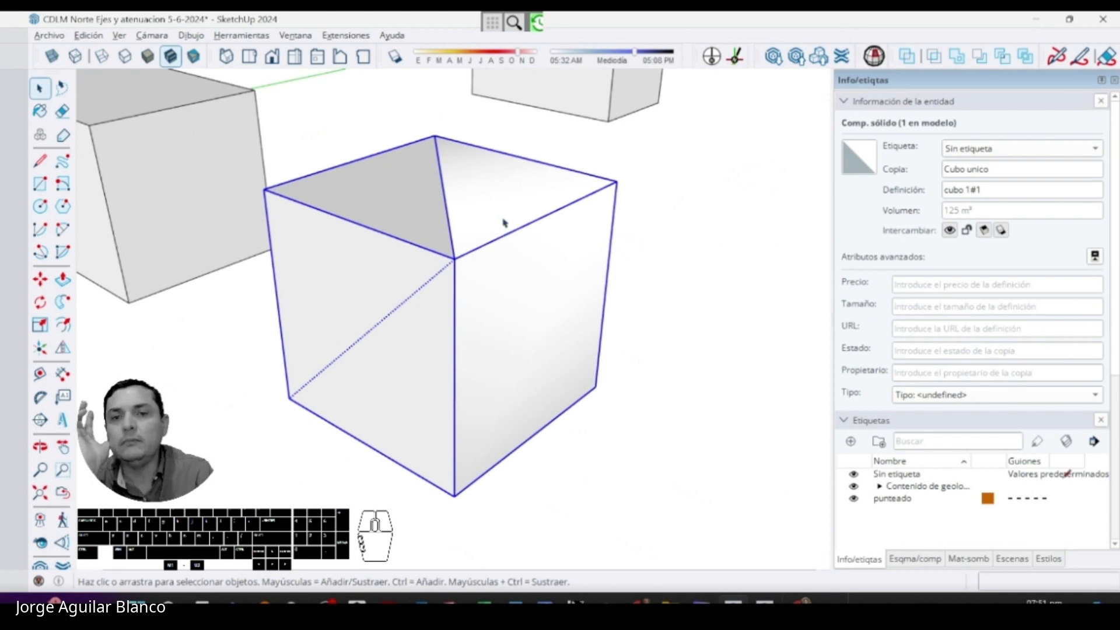
{"action": "double_click", "coordinate": [528, 220]}
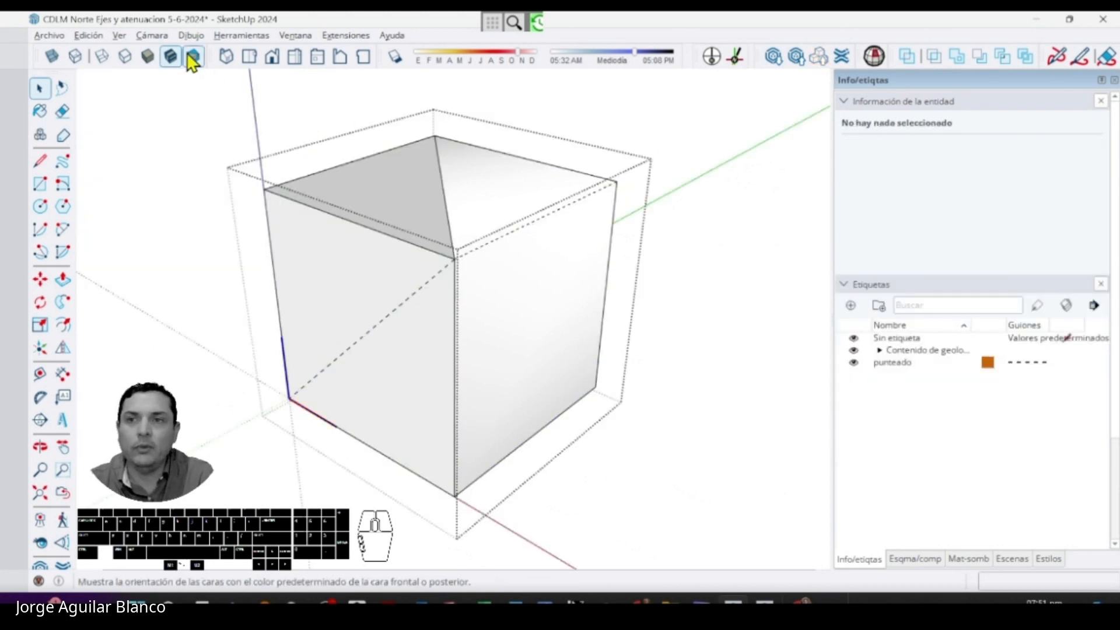
{"action": "left_click", "coordinate": [119, 36]}
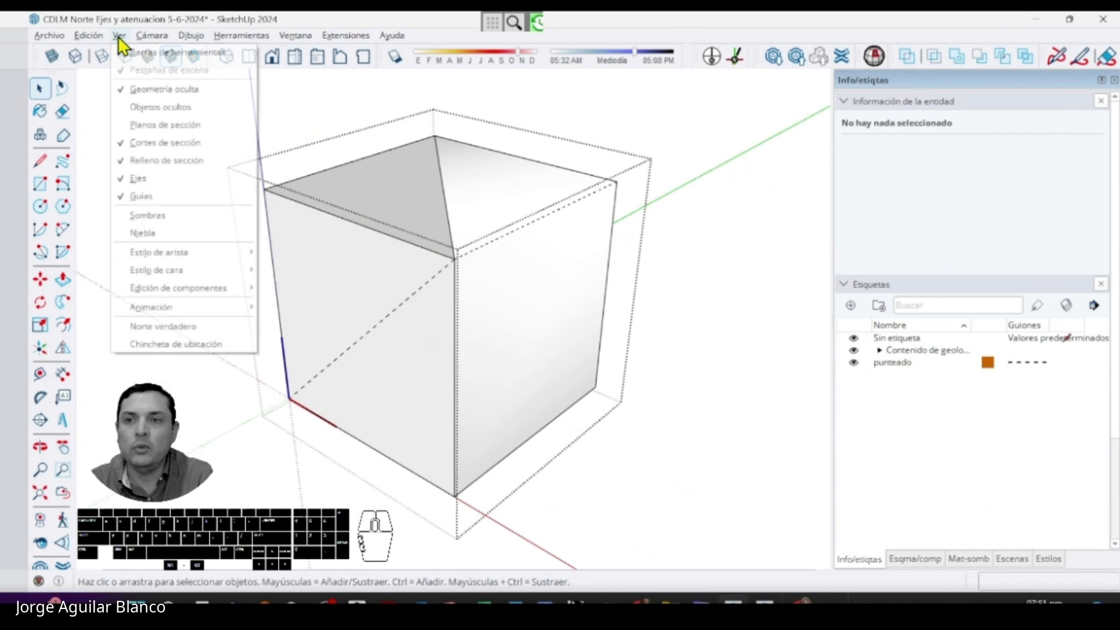
{"action": "left_click", "coordinate": [155, 181]}
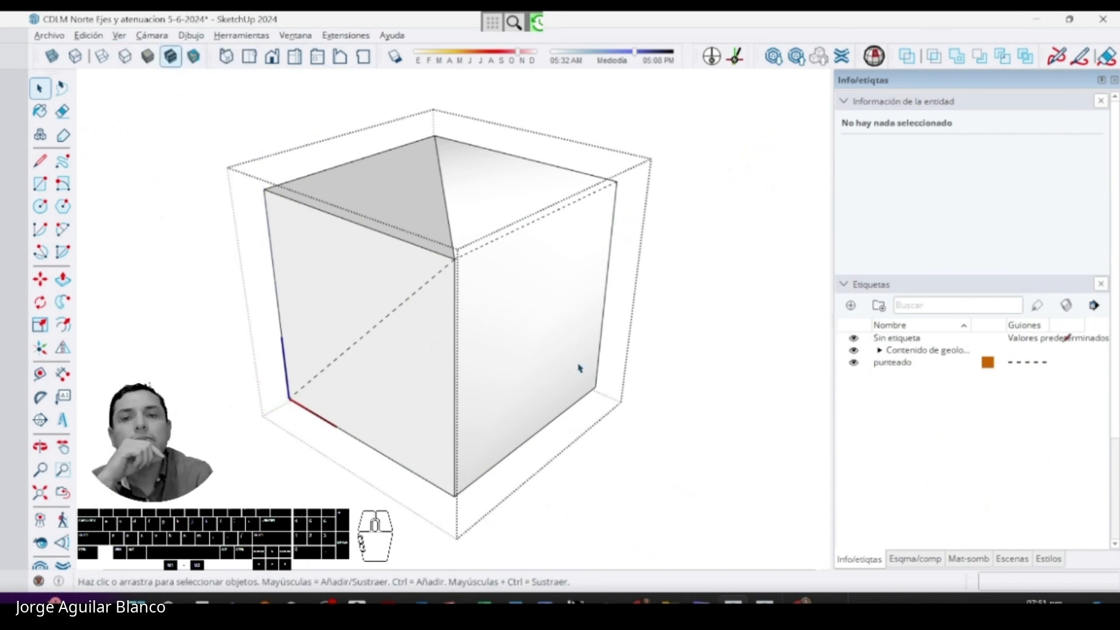
- Compare the soften, smooth and visibility properties of the cube's dashed upper edge with those of the dashed diagonal on its side face
{"action": "left_click", "coordinate": [517, 232]}
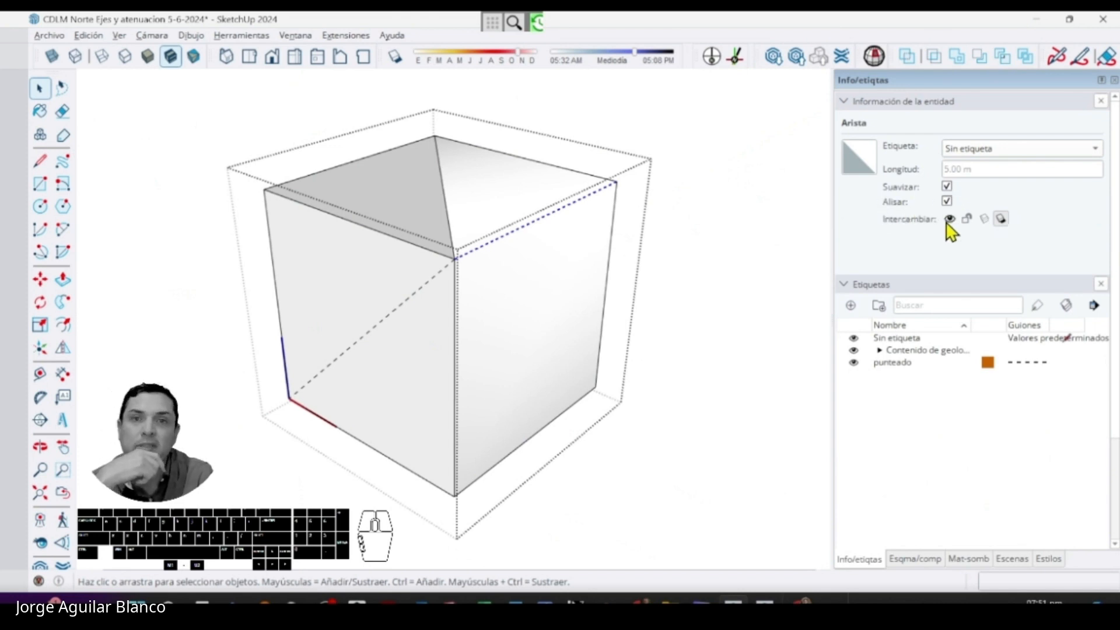
{"action": "left_click", "coordinate": [765, 225]}
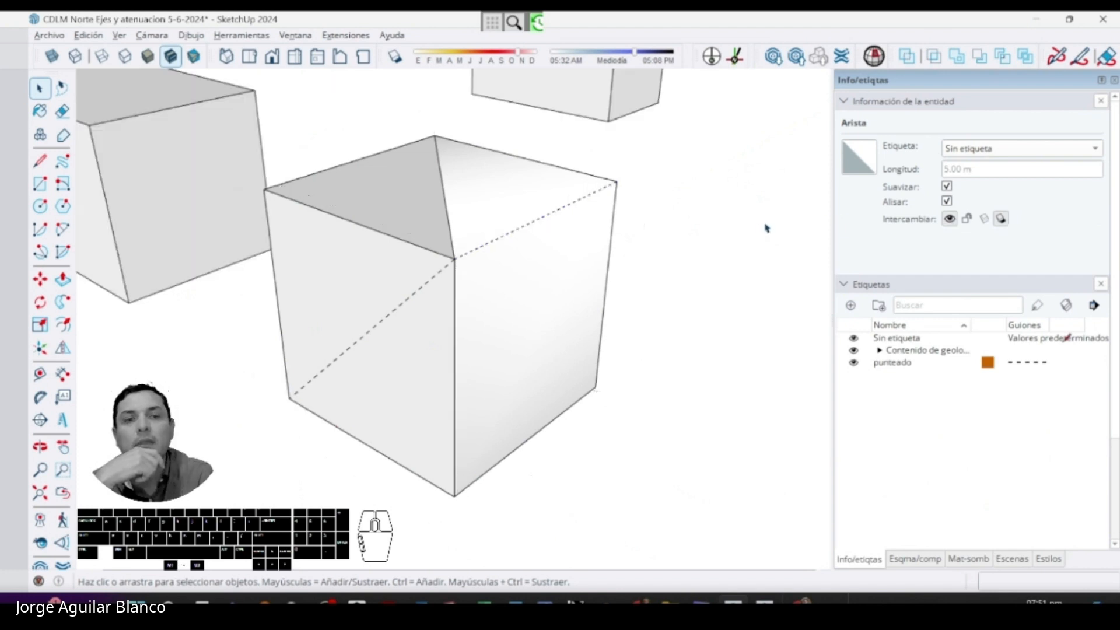
{"action": "double_click", "coordinate": [552, 252]}
{"action": "left_click", "coordinate": [432, 280]}
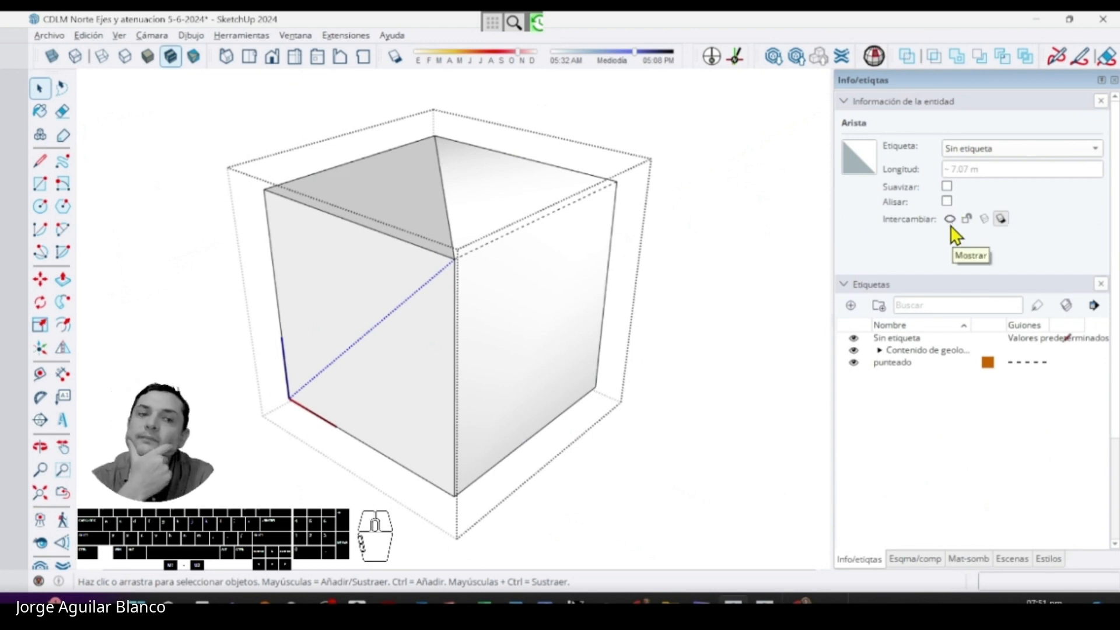
- Turn off the display of hidden geometry and clear the edge selection inside the cube component
{"action": "left_click", "coordinate": [119, 37]}
{"action": "left_click", "coordinate": [142, 91]}
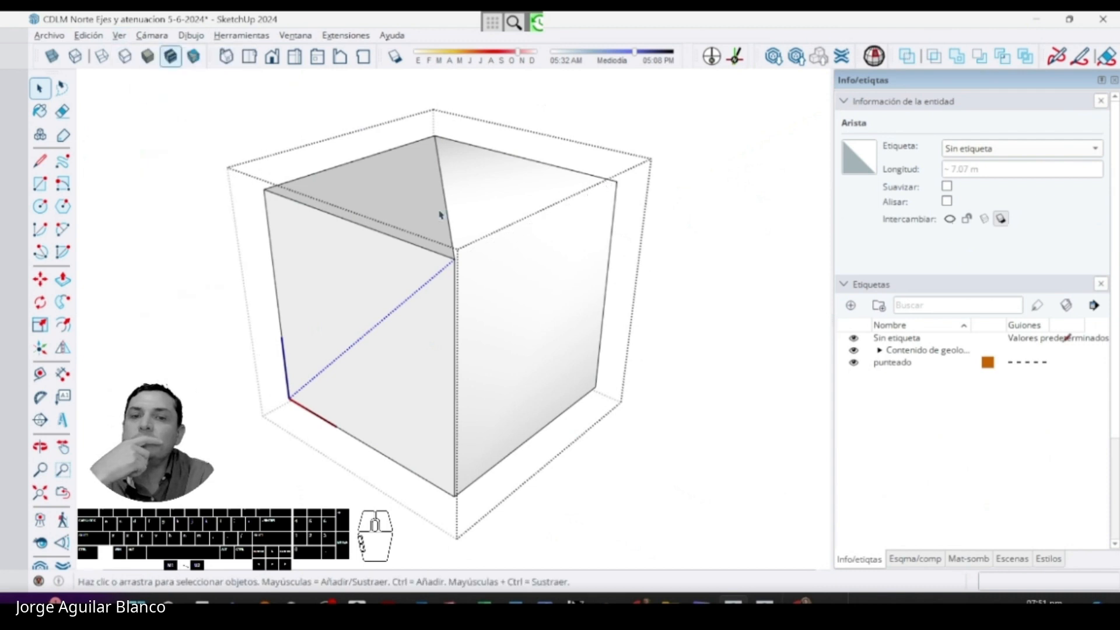
{"action": "left_click", "coordinate": [601, 173]}
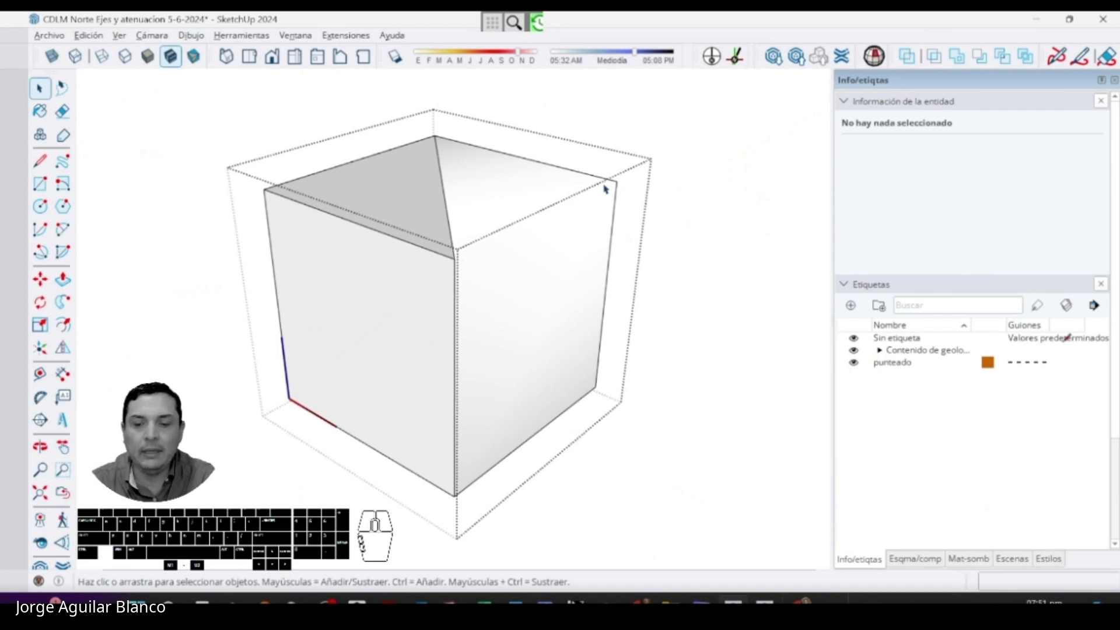
{"action": "key", "text": "e"}
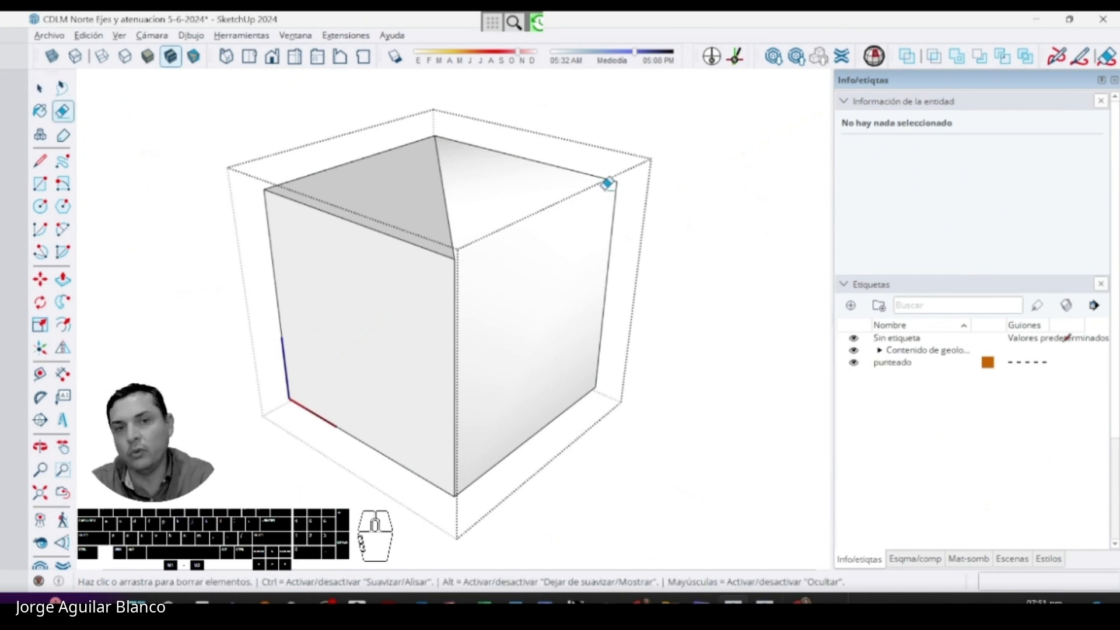
{"action": "key", "text": "ctrl"}
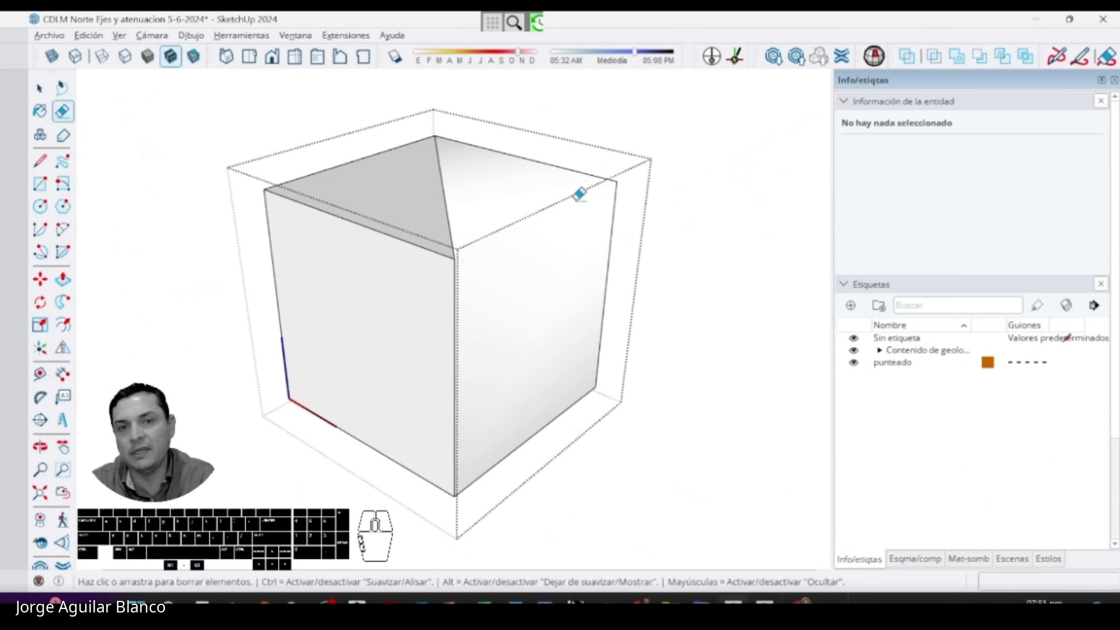
{"action": "key", "text": "ctrl"}
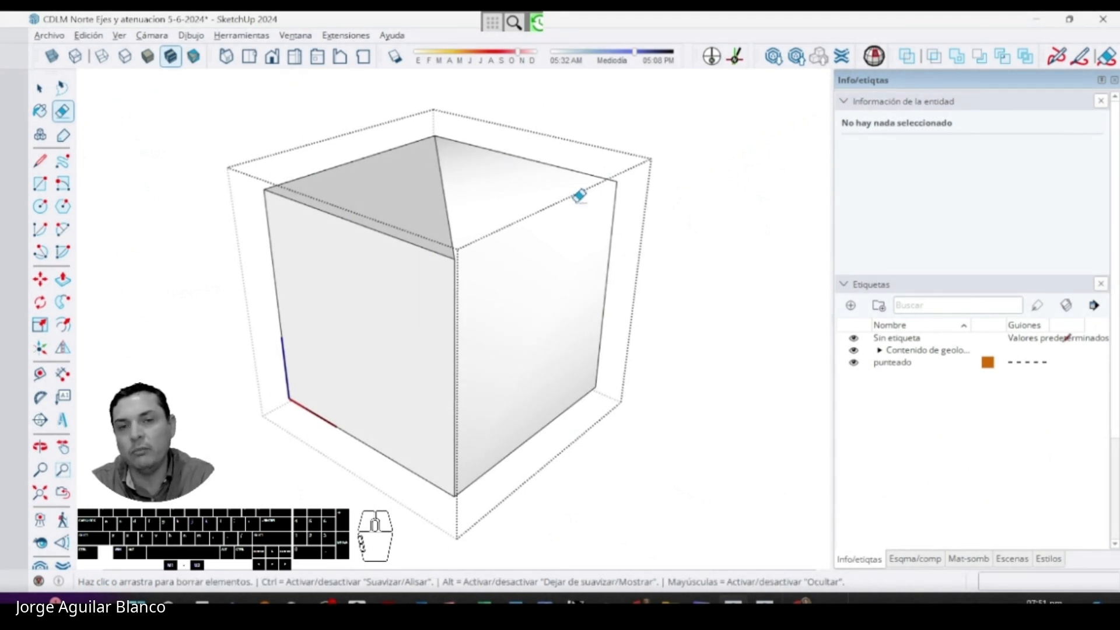
{"action": "key", "text": "ctrl"}
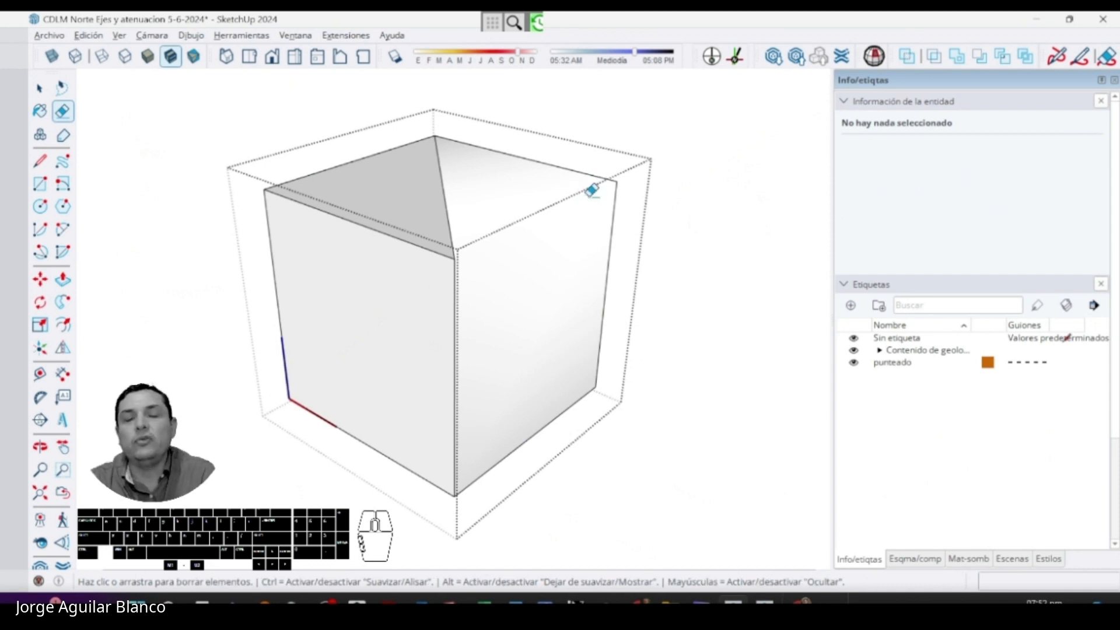
- Select the smoothed surface that spans the cube's top triangle and adjoining side, and view it from another angle
{"action": "key", "text": "space"}
{"action": "left_click", "coordinate": [594, 208]}
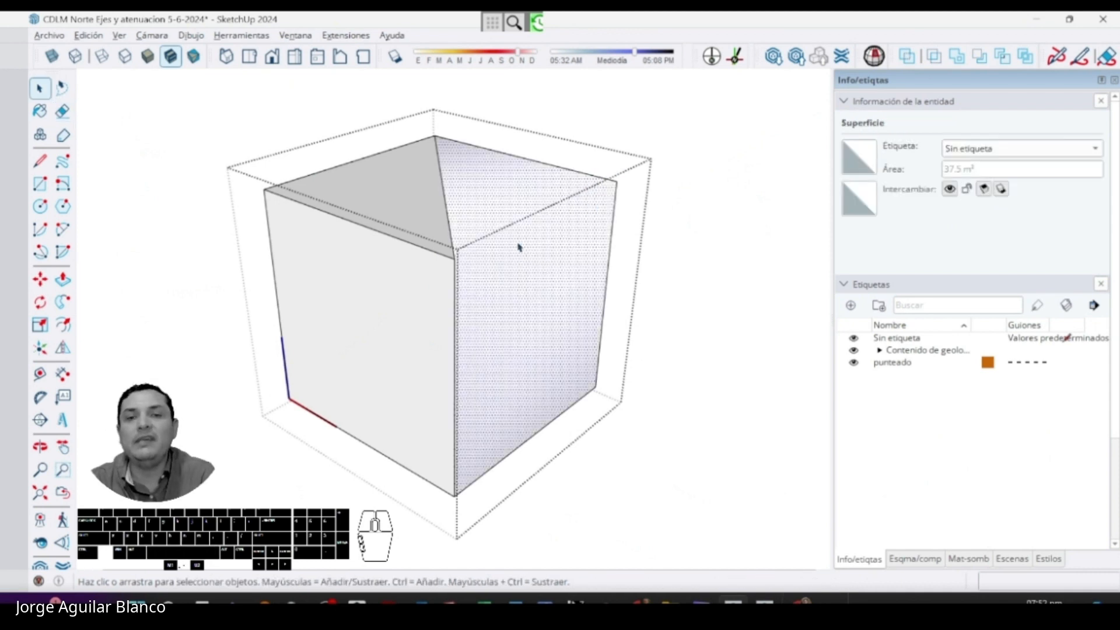
{"action": "middle_click_drag", "start_coordinate": [501, 301], "coordinate": [453, 321]}
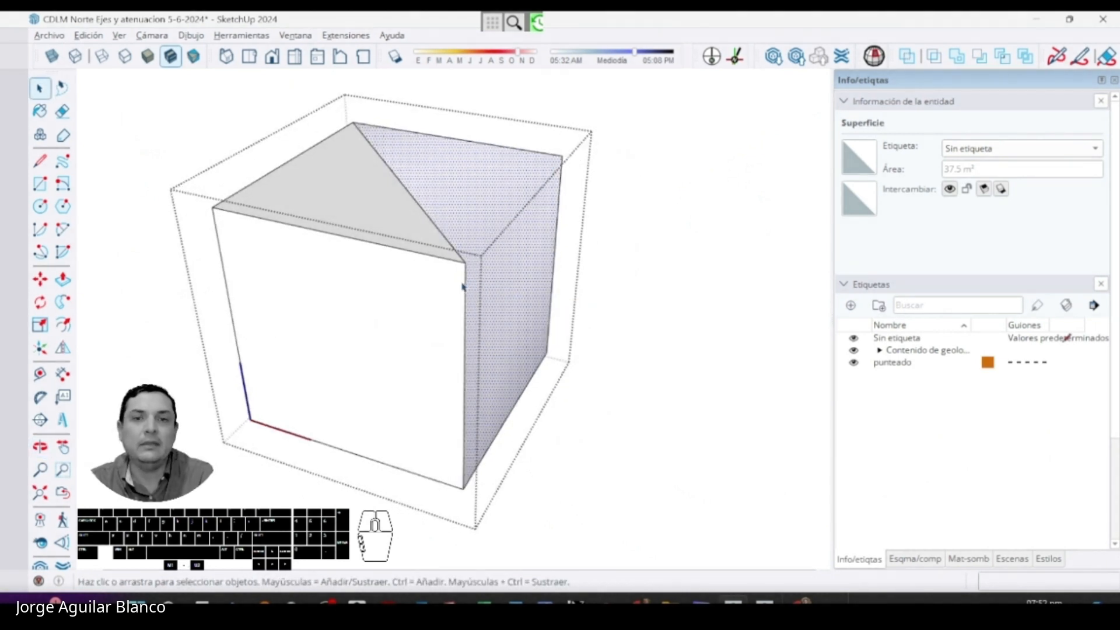
- Turn on the display of hidden geometry and check the softened edge and the top triangular face as separate entities
{"action": "left_click", "coordinate": [119, 36]}
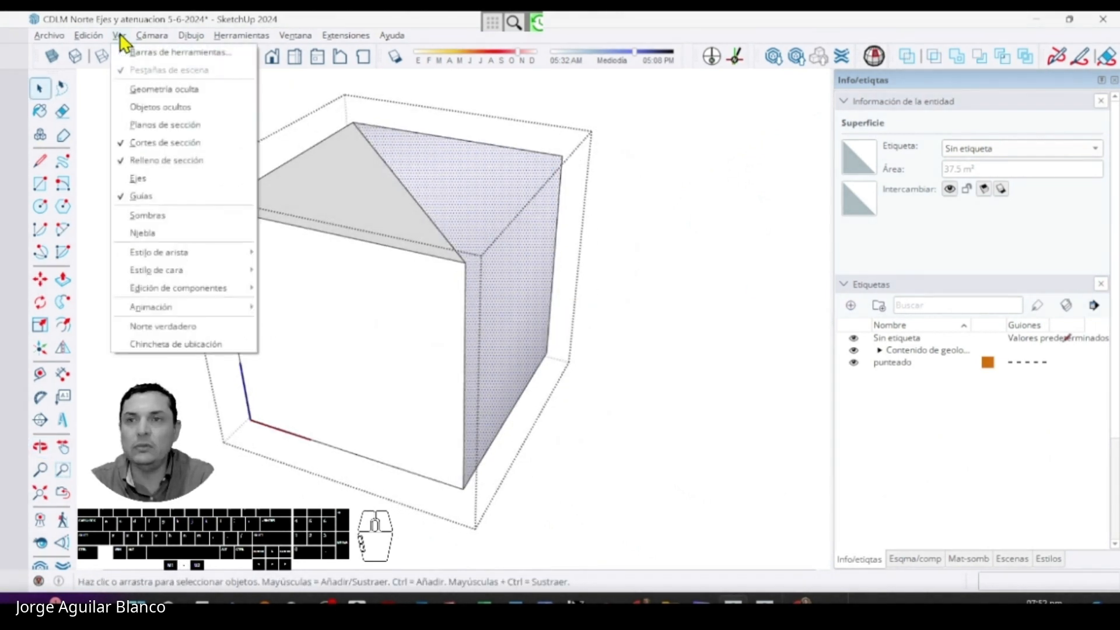
{"action": "left_click", "coordinate": [155, 90]}
{"action": "left_click", "coordinate": [505, 217]}
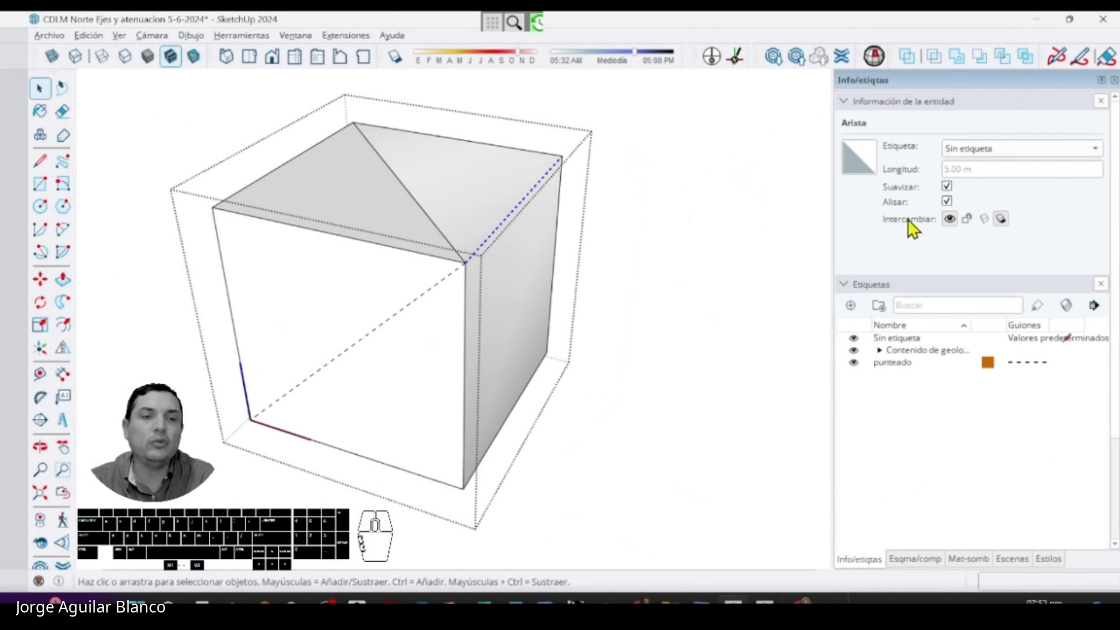
{"action": "left_click", "coordinate": [477, 187]}
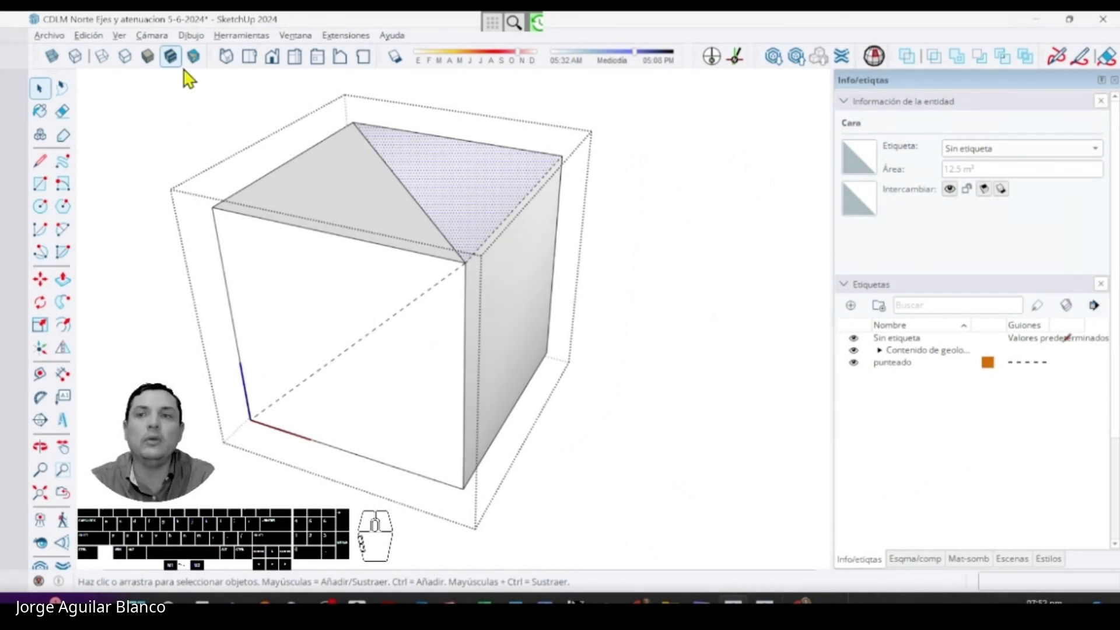
- Turn off the display of hidden geometry and select the smoothed surface together with all its connected geometry
{"action": "left_click", "coordinate": [122, 37]}
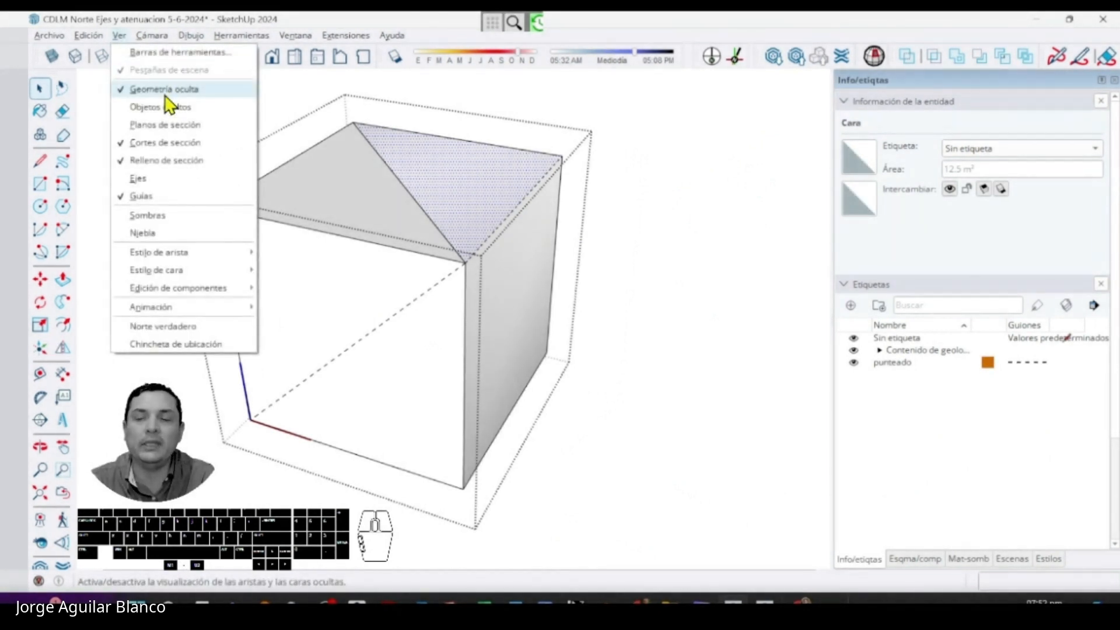
{"action": "left_click", "coordinate": [148, 91]}
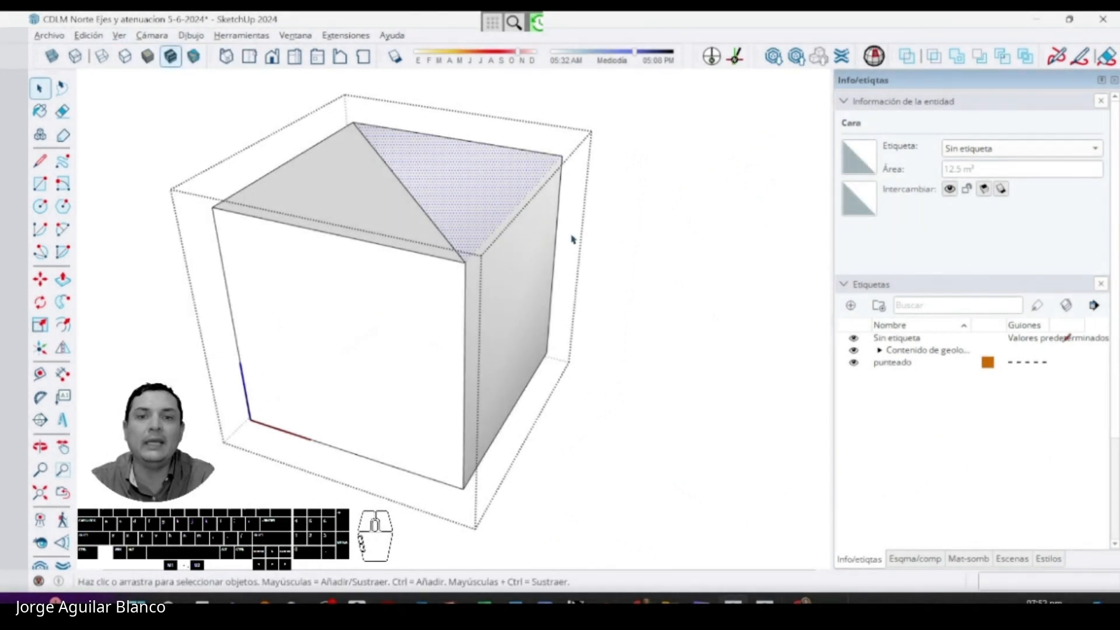
{"action": "triple_click", "coordinate": [519, 236]}
{"action": "left_click", "coordinate": [518, 235]}
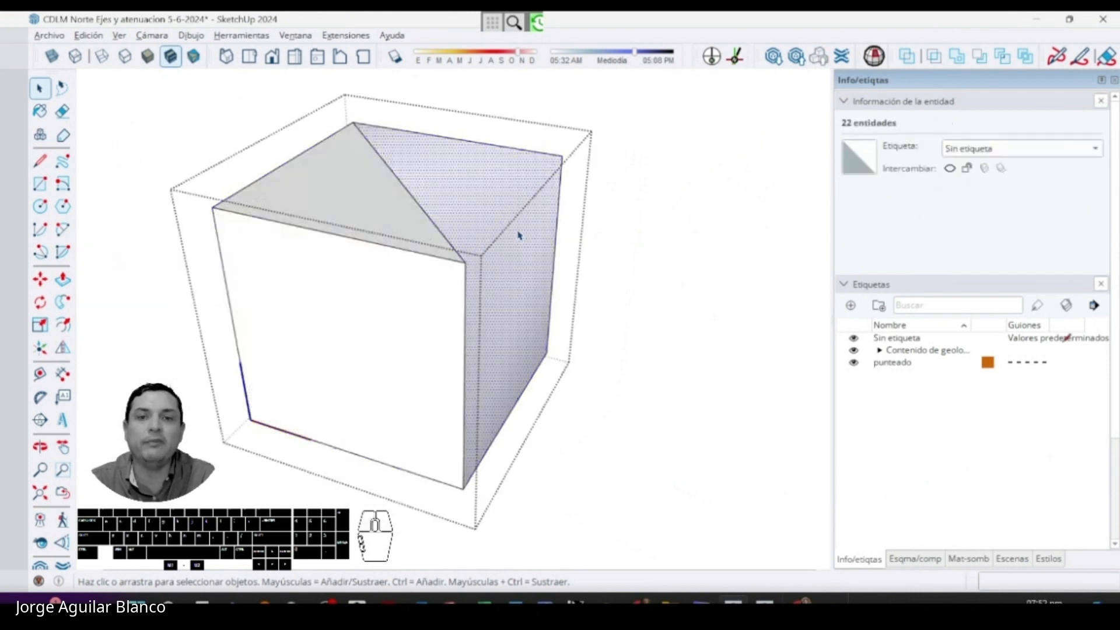
- Select each triangular half of the cube's front face in turn to check that the hidden diagonal still divides it
{"action": "middle_click_drag", "start_coordinate": [570, 259], "coordinate": [418, 332]}
{"action": "left_click", "coordinate": [418, 332]}
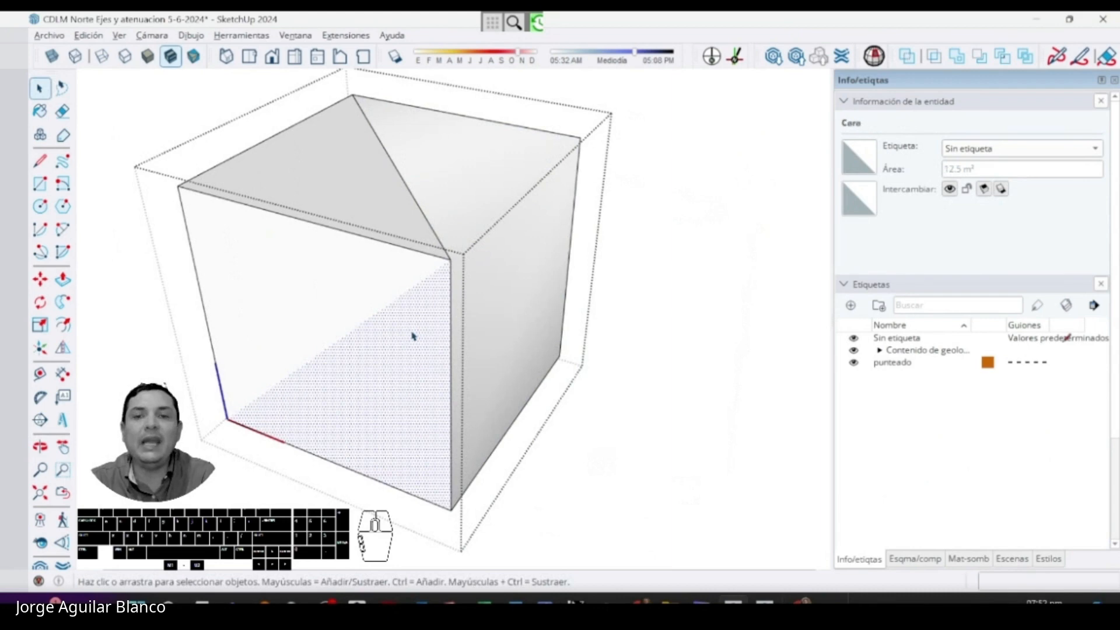
{"action": "left_click", "coordinate": [334, 317]}
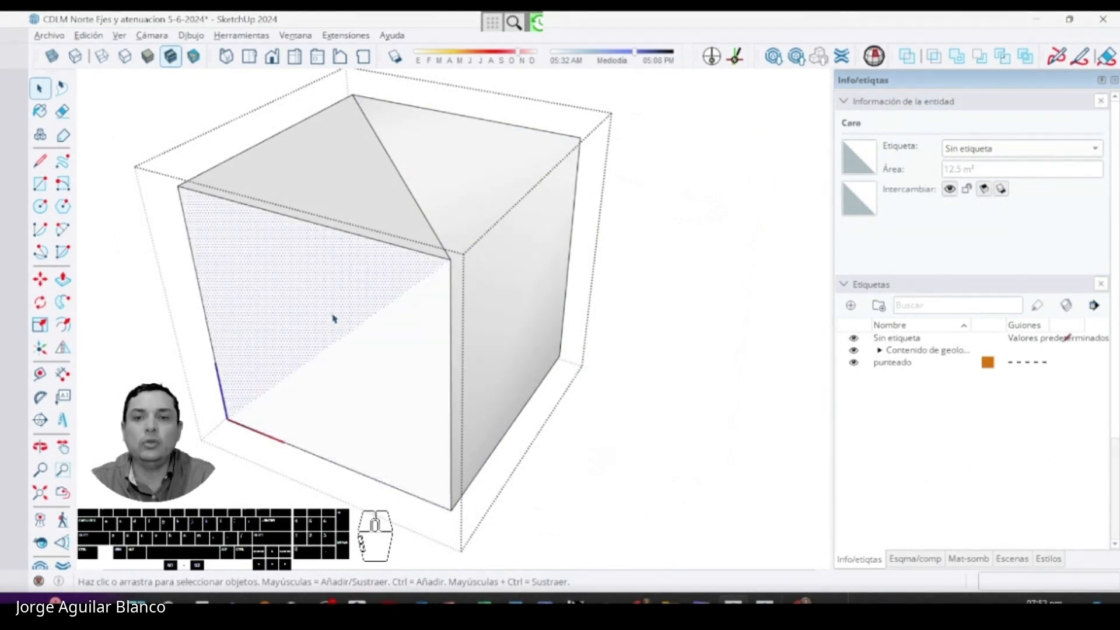
- Turn on the display of hidden geometry and examine the properties of the hidden diagonal edge on the cube's front face
{"action": "left_click", "coordinate": [121, 37]}
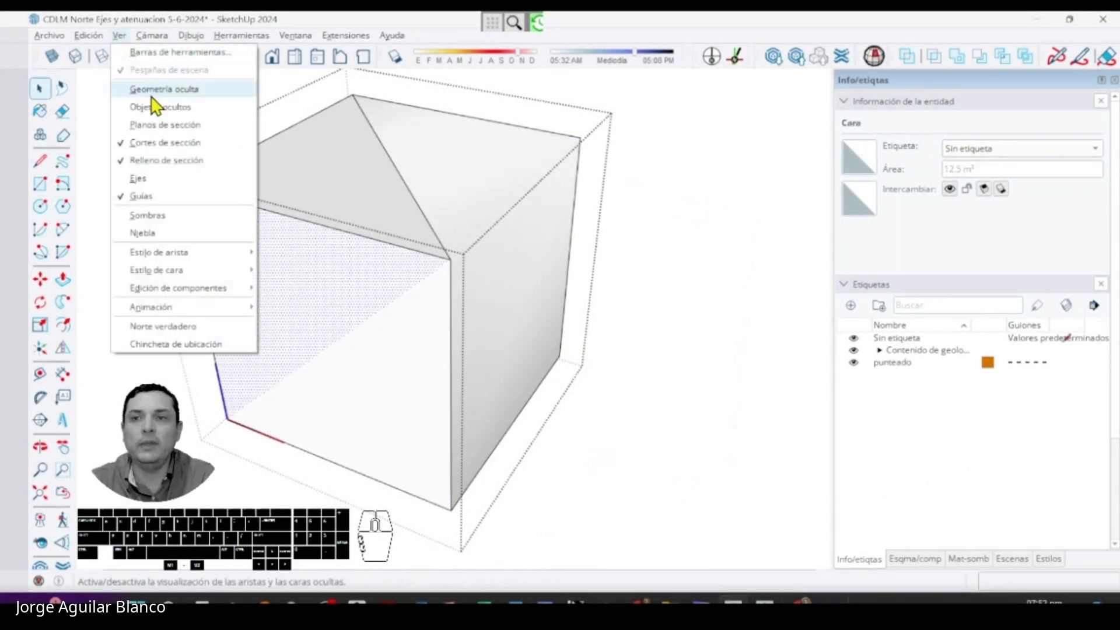
{"action": "left_click", "coordinate": [154, 90]}
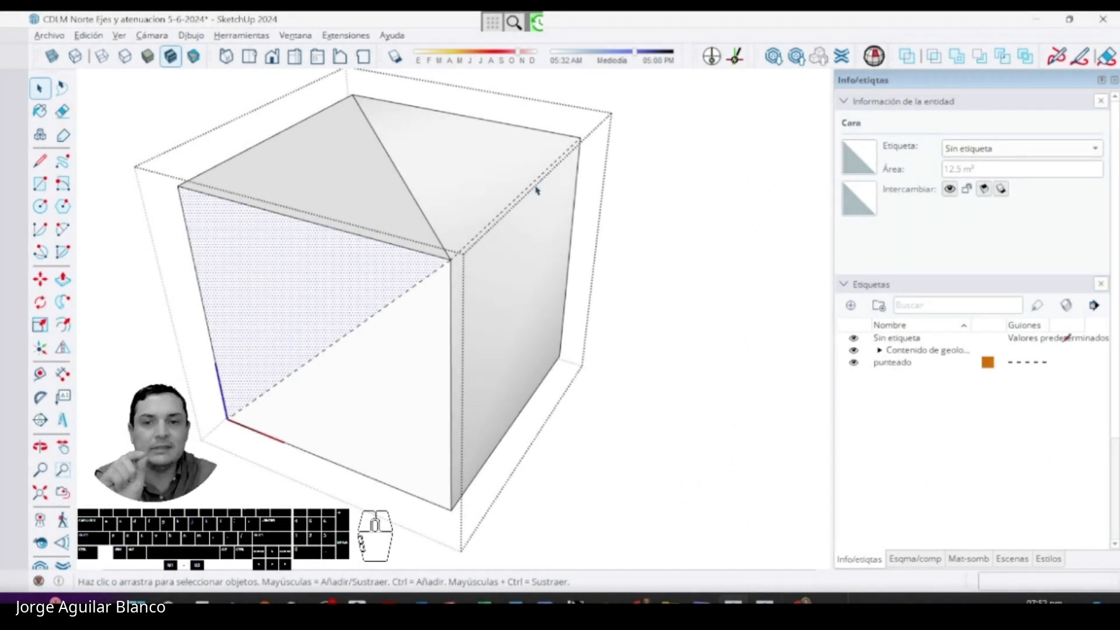
{"action": "left_click", "coordinate": [408, 291]}
{"action": "middle_click_drag", "start_coordinate": [408, 292], "coordinate": [590, 217]}
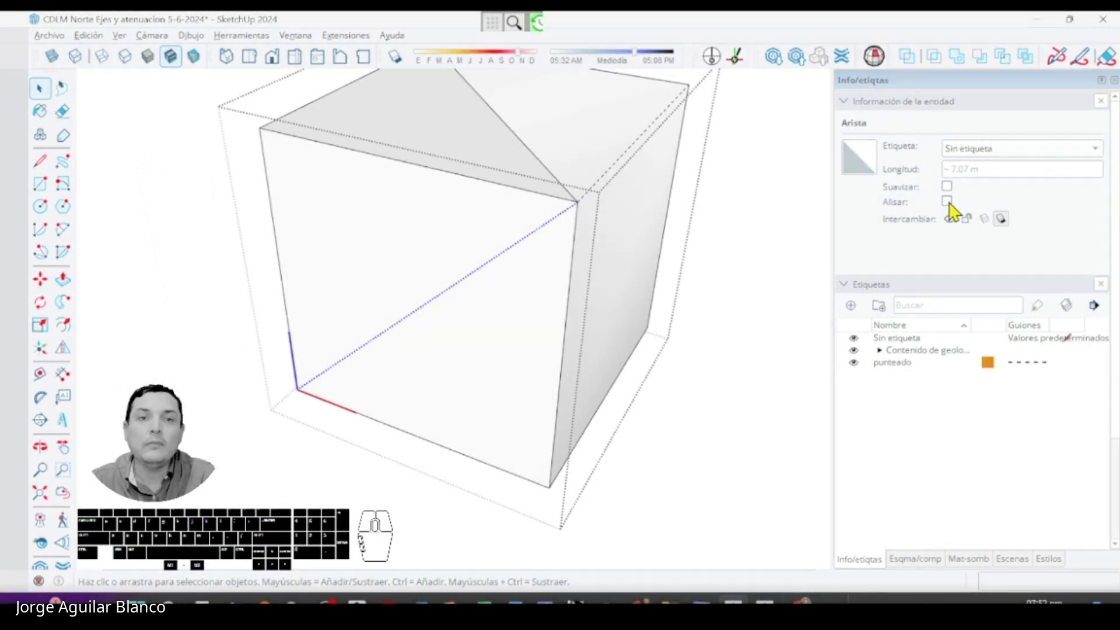
{"action": "scroll", "coordinate": [678, 304], "scroll_direction": "down", "scroll_amount": 1}
{"action": "middle_click_drag", "start_coordinate": [678, 305], "coordinate": [573, 340]}
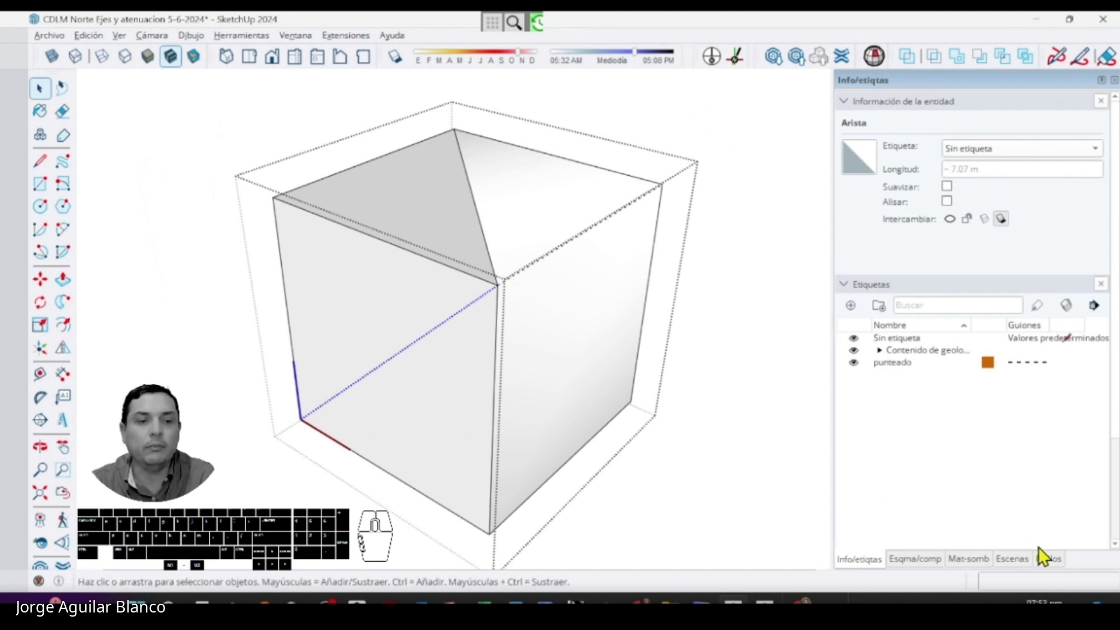
- Show the edge-softening settings and collapse the styles section above them
{"action": "left_click", "coordinate": [1050, 558]}
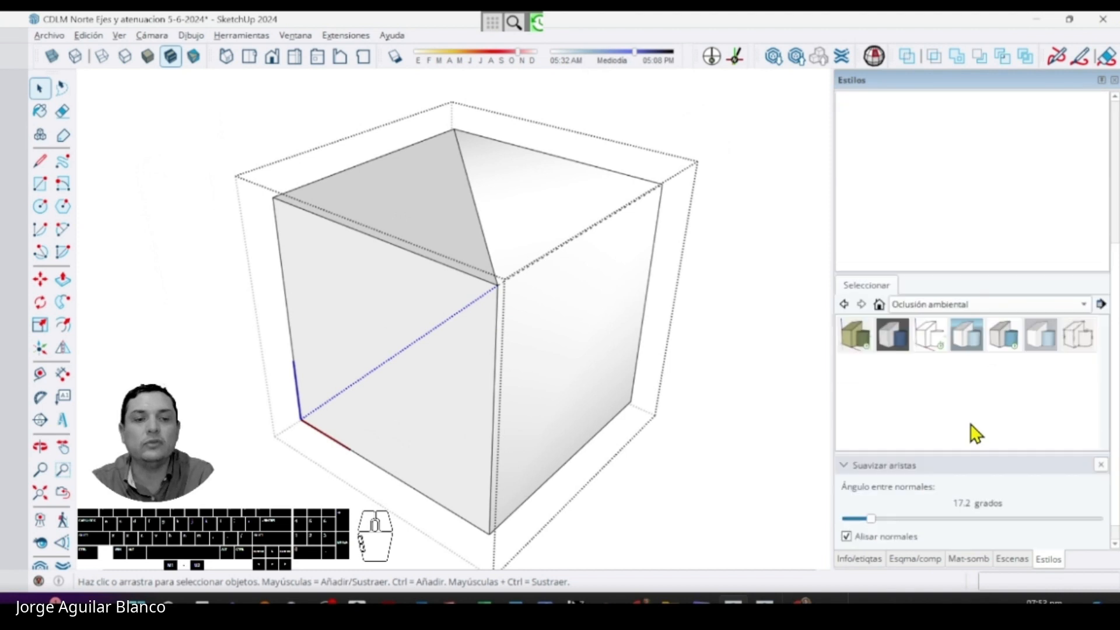
{"action": "left_click", "coordinate": [848, 100]}
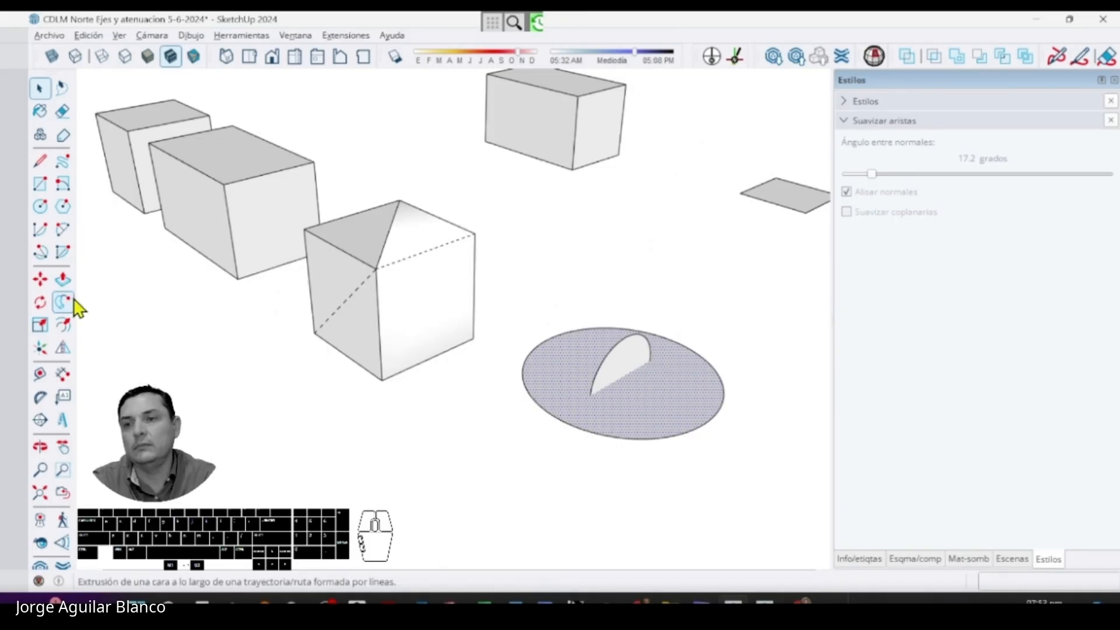
- Try to extrude the upright curved profile around the circle with Follow Me
{"action": "left_click", "coordinate": [62, 303]}
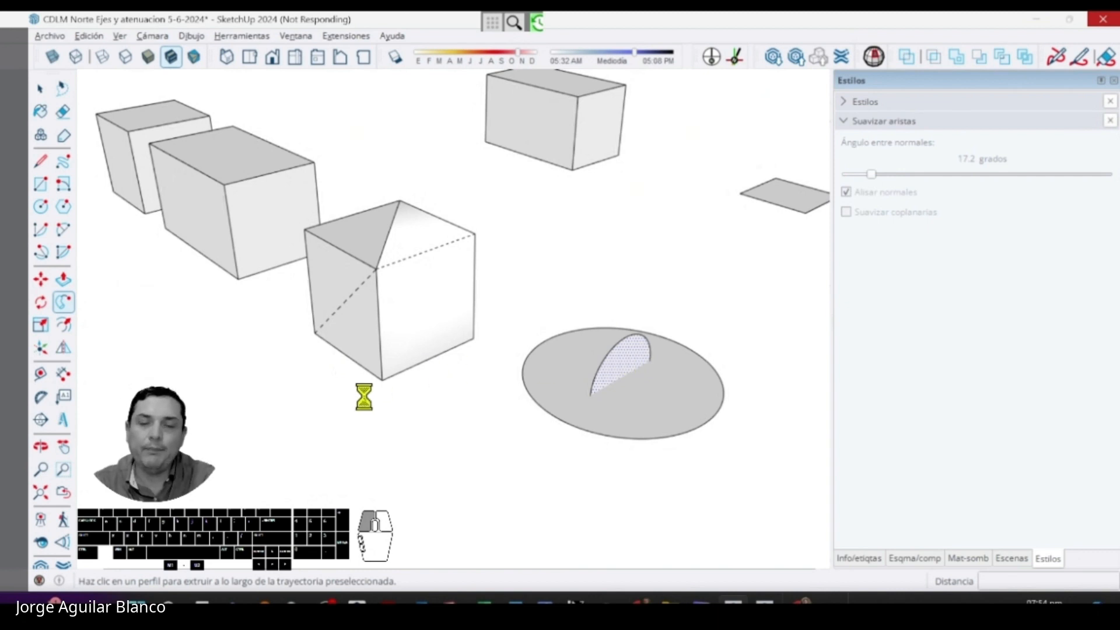
- Switch to the presentation and go back to the slide listing the session's four topics
{"action": "key", "text": "alt+Tab"}
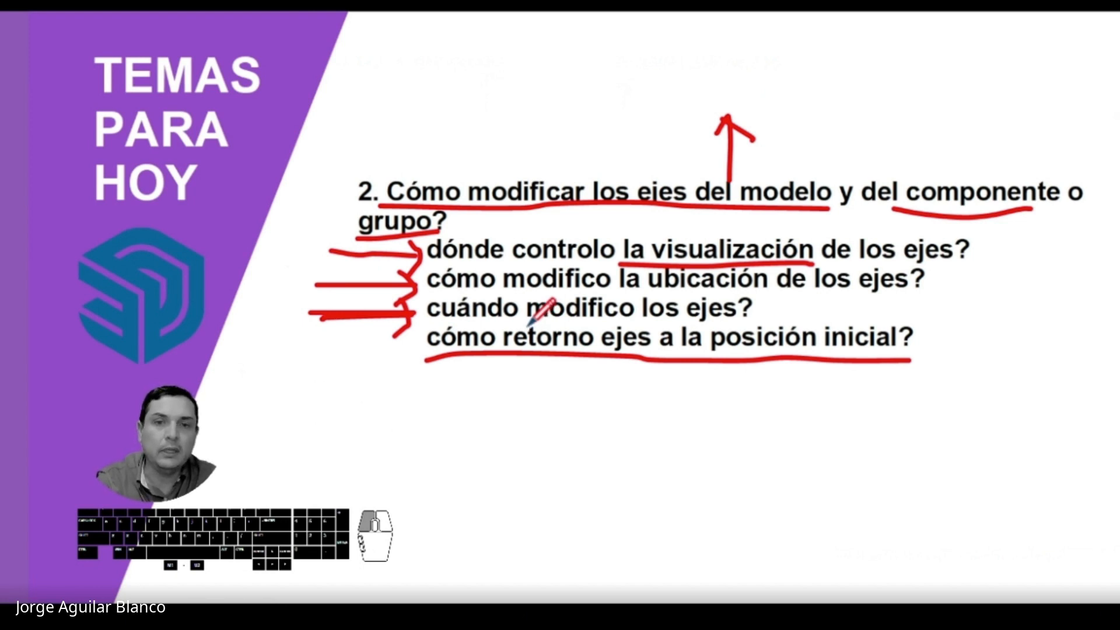
{"action": "key", "text": "Left"}
{"action": "key", "text": "Left"}
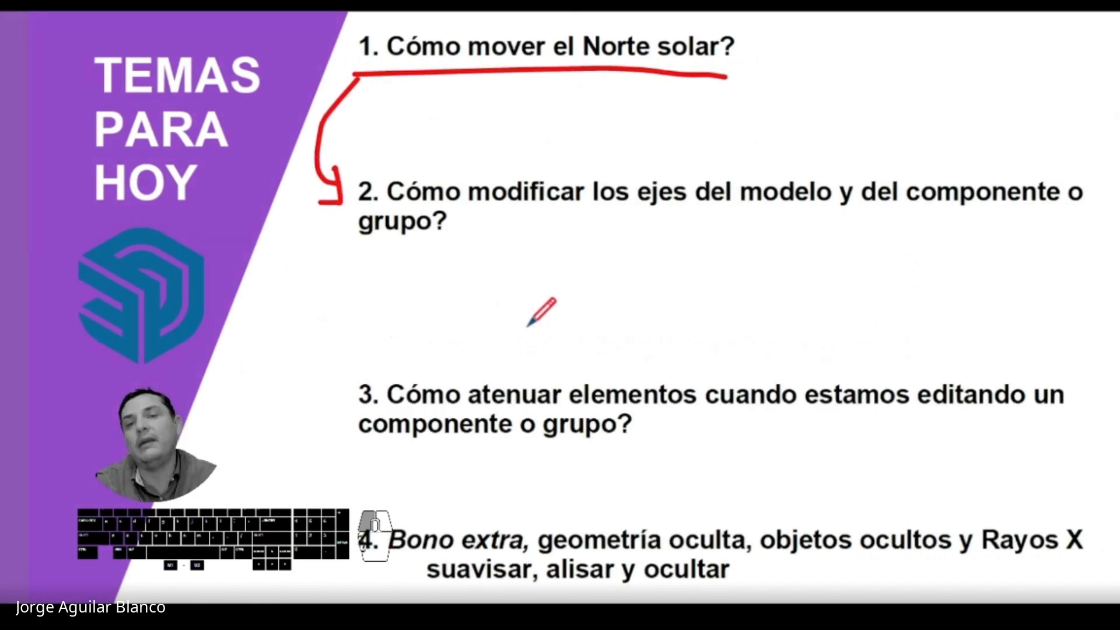
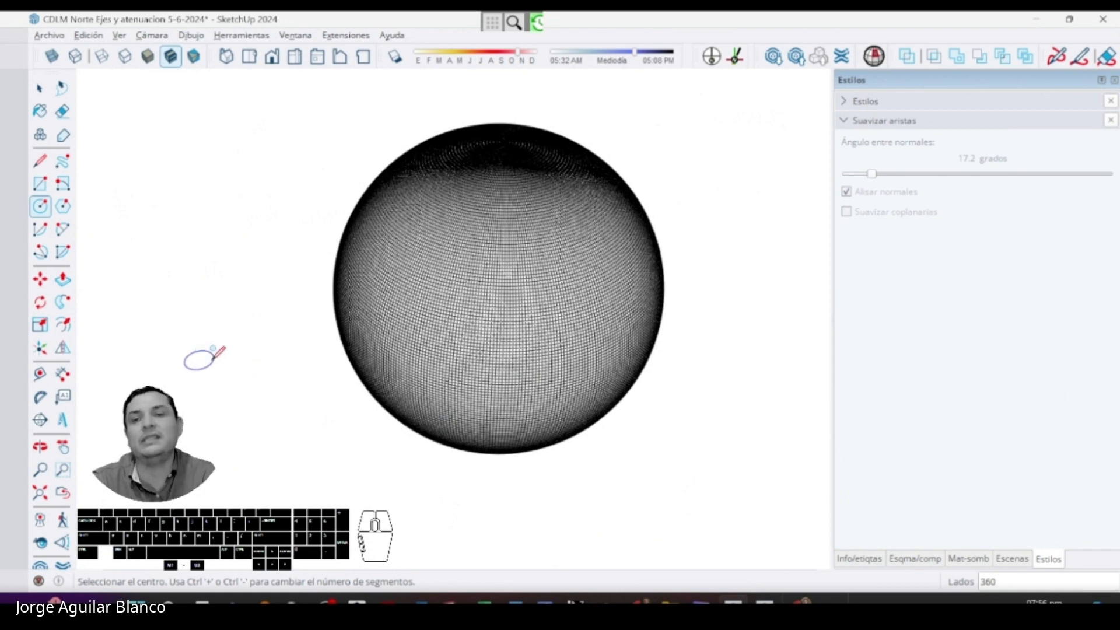
- Soften the whole sphere's edges with a 104-degree angle between normals, including coplanar edges
{"action": "scroll", "coordinate": [250, 365], "scroll_direction": "down", "scroll_amount": 4}
{"action": "key", "text": "space"}
{"action": "scroll", "coordinate": [598, 363], "scroll_direction": "down", "scroll_amount": 2}
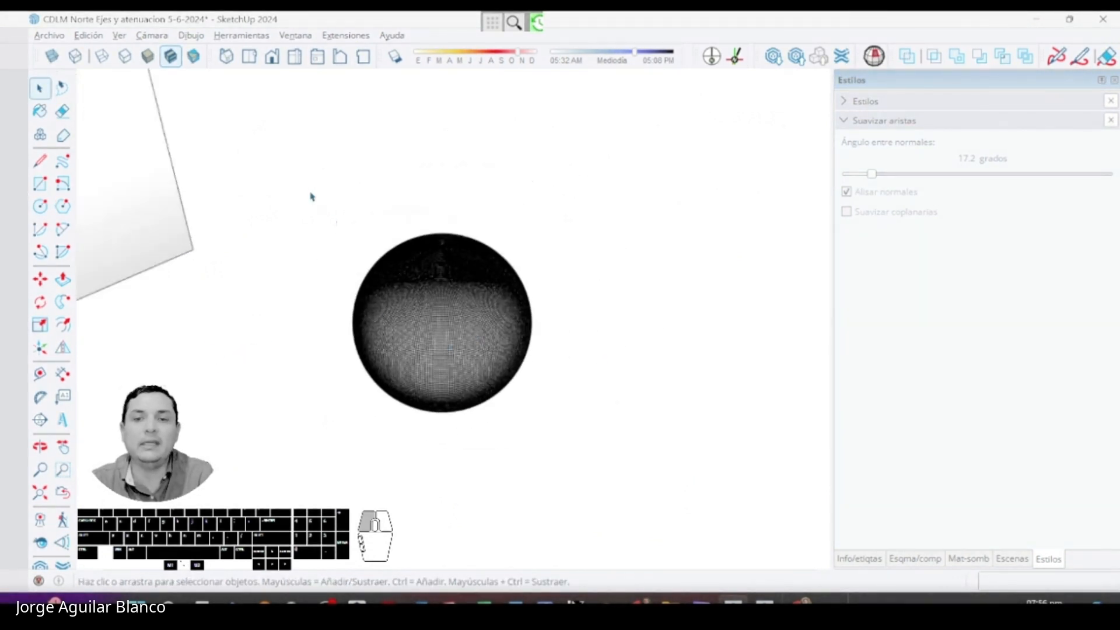
{"action": "left_click_drag", "start_coordinate": [310, 190], "coordinate": [586, 436]}
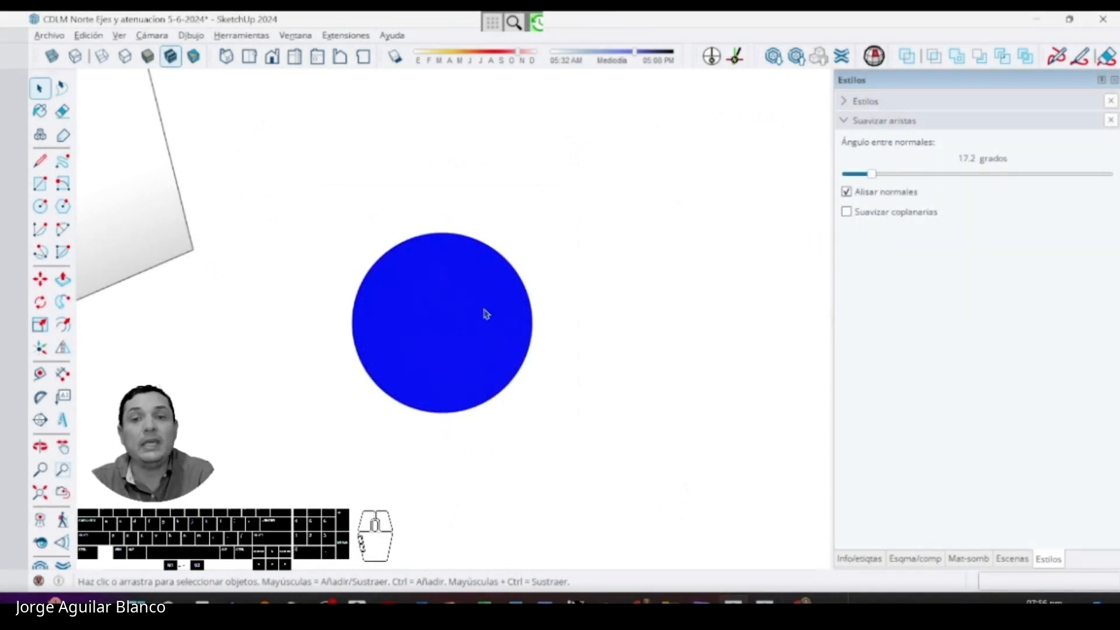
{"action": "left_click", "coordinate": [847, 213]}
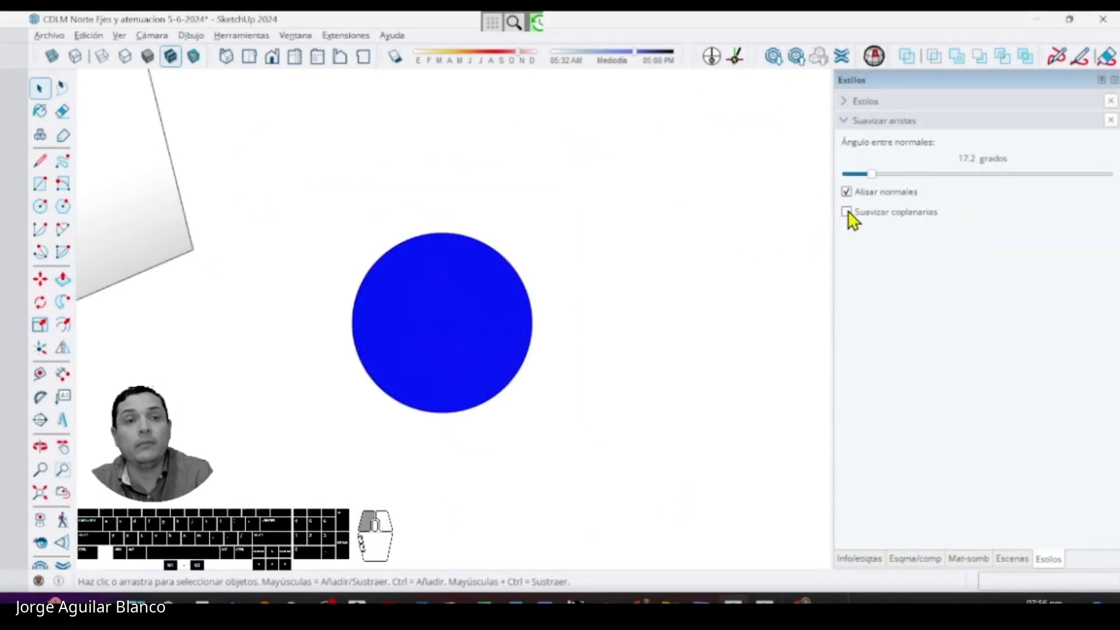
{"action": "mouse_move", "coordinate": [873, 178]}
{"action": "left_mouse_down"}
{"action": "mouse_move", "coordinate": [1004, 183]}
{"action": "mouse_move", "coordinate": [999, 175]}
{"action": "left_mouse_up"}
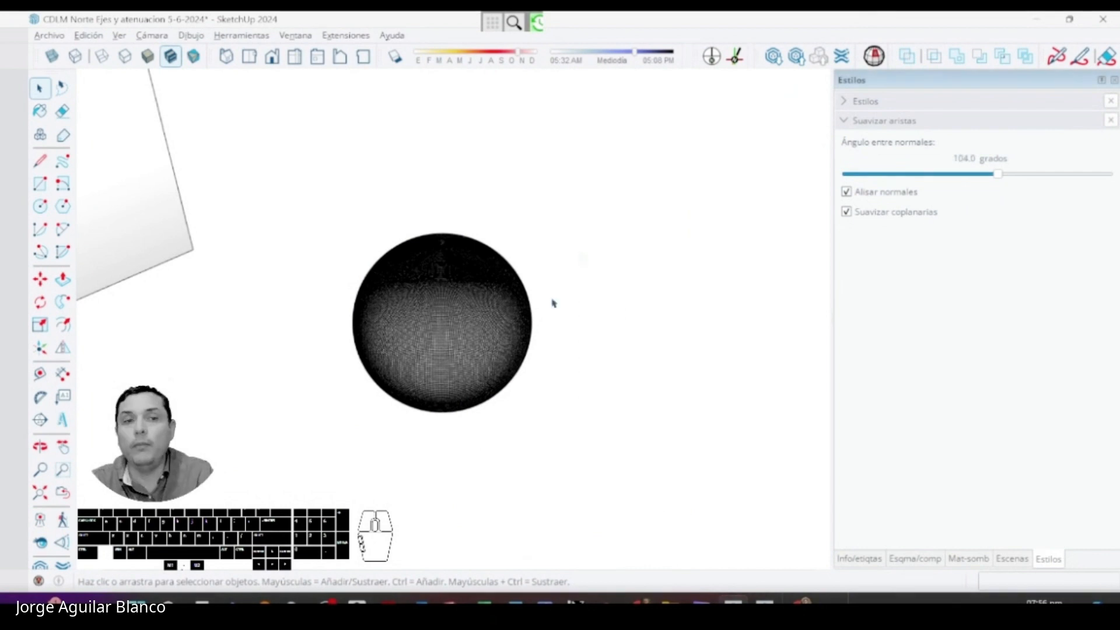
- Turn off the display of hidden geometry to see the sphere without its softened edges
{"action": "left_click_drag", "start_coordinate": [287, 178], "coordinate": [549, 432]}
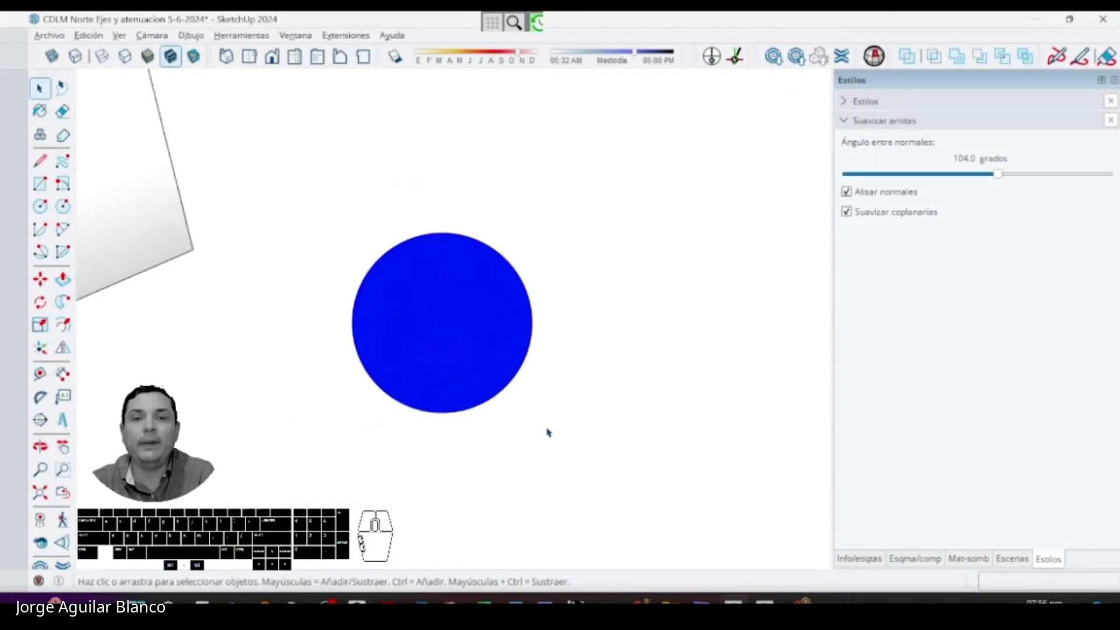
{"action": "left_click", "coordinate": [572, 218]}
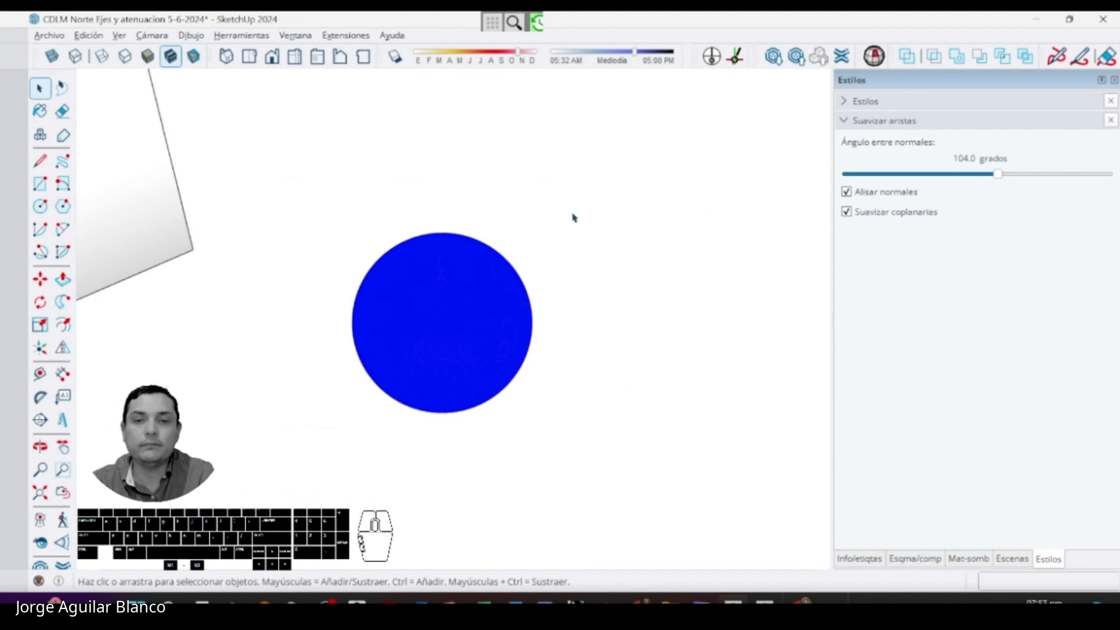
{"action": "left_click", "coordinate": [120, 37]}
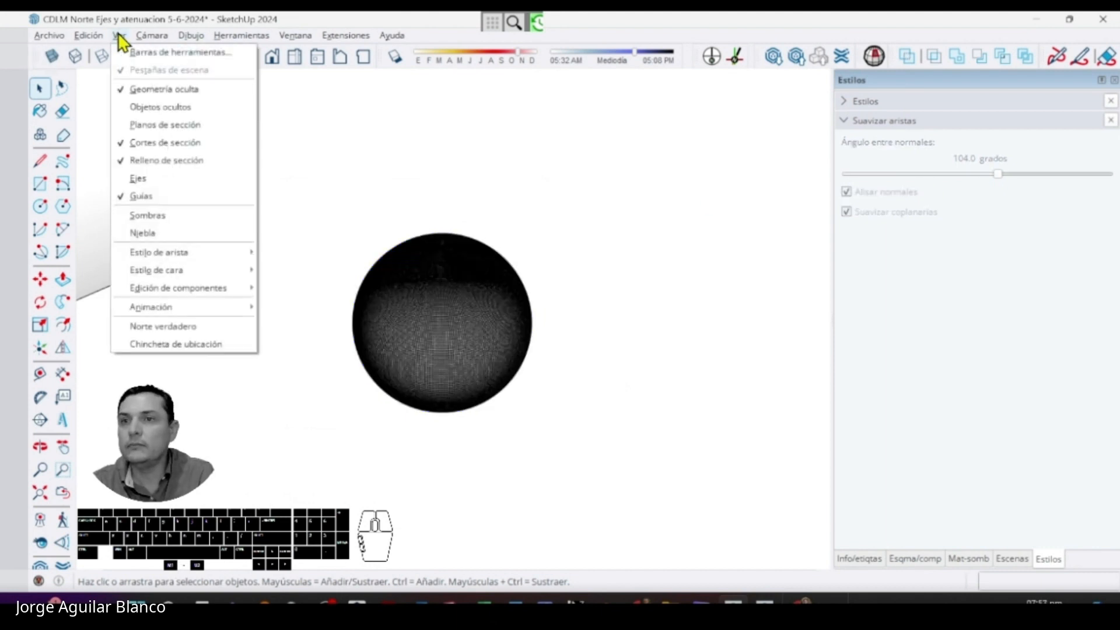
{"action": "left_click", "coordinate": [143, 90]}
{"action": "middle_click_drag", "start_coordinate": [532, 274], "coordinate": [627, 379]}
{"action": "scroll", "coordinate": [636, 306], "scroll_direction": "down", "scroll_amount": 2}
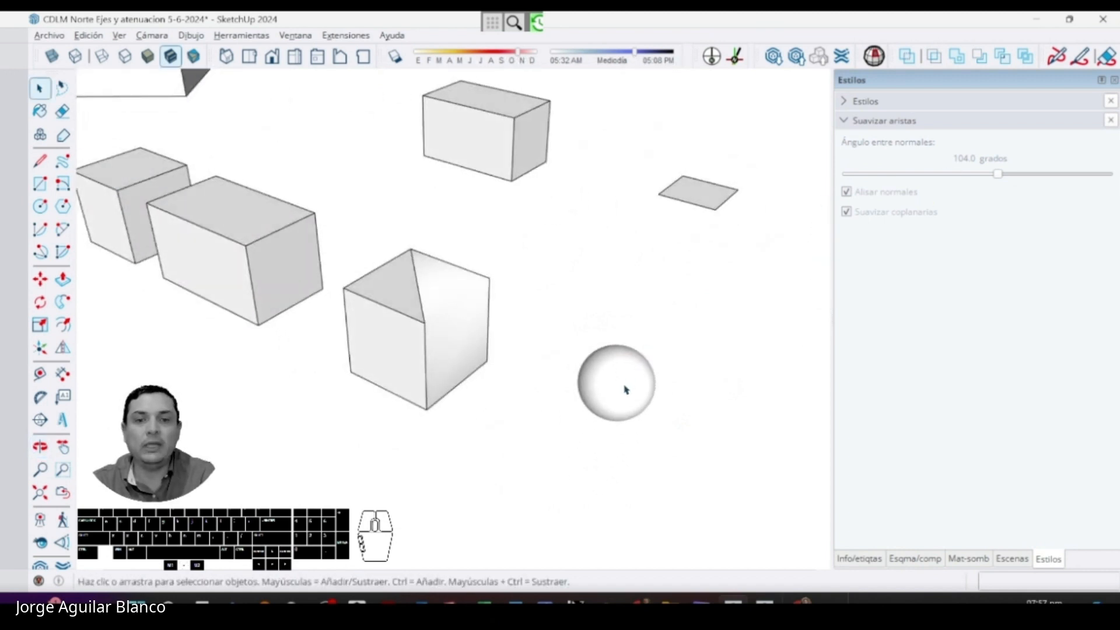
- Select the softened sphere as a single surface and delete it
{"action": "left_click", "coordinate": [626, 392]}
{"action": "scroll", "coordinate": [626, 392], "scroll_direction": "up", "scroll_amount": 3}
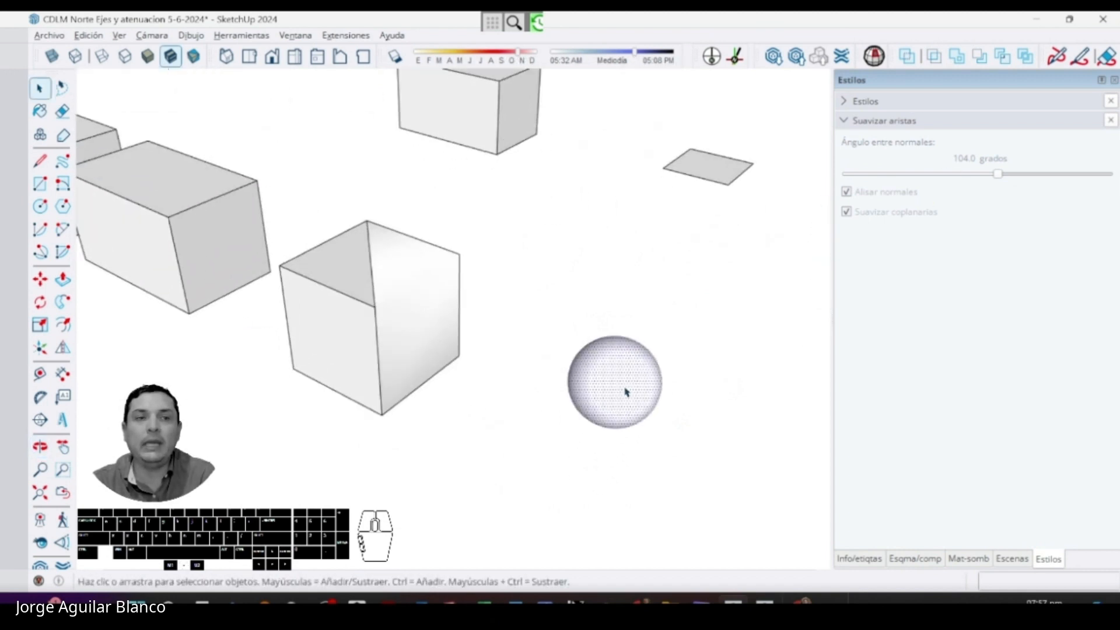
{"action": "scroll", "coordinate": [626, 392], "scroll_direction": "up", "scroll_amount": 1}
{"action": "left_click_drag", "start_coordinate": [518, 297], "coordinate": [693, 483]}
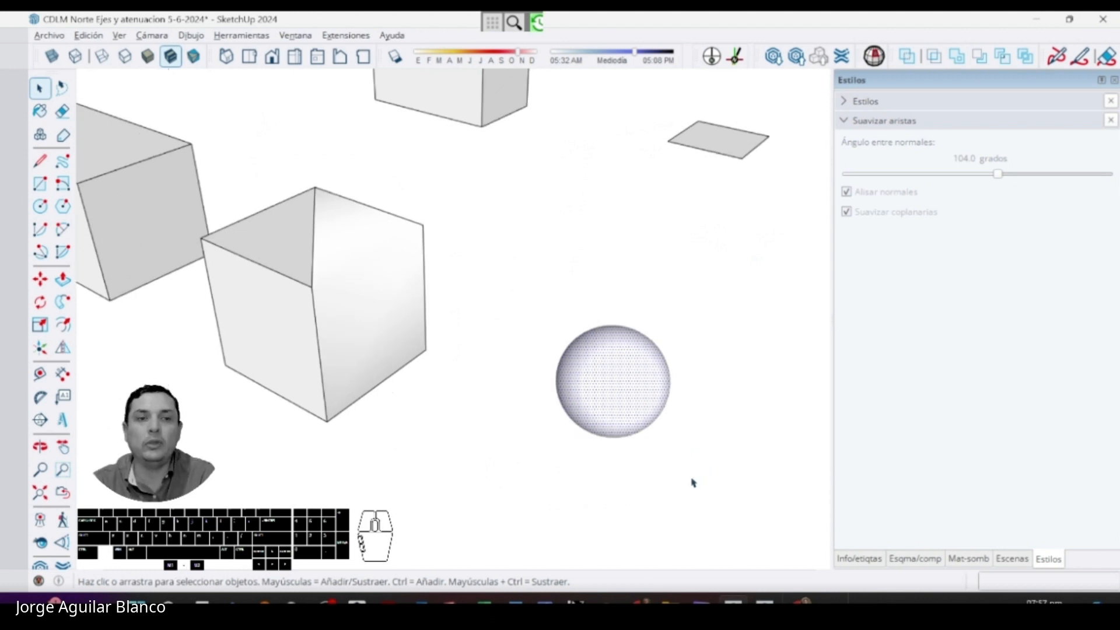
{"action": "left_click", "coordinate": [536, 286]}
{"action": "left_click_drag", "start_coordinate": [529, 279], "coordinate": [671, 470]}
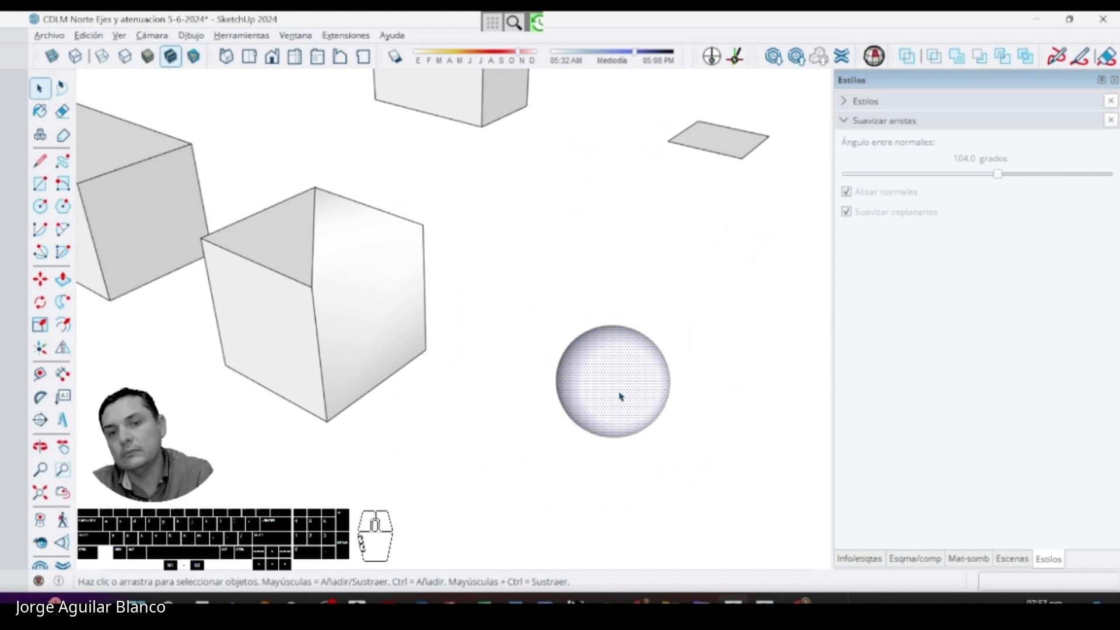
{"action": "left_click", "coordinate": [723, 423]}
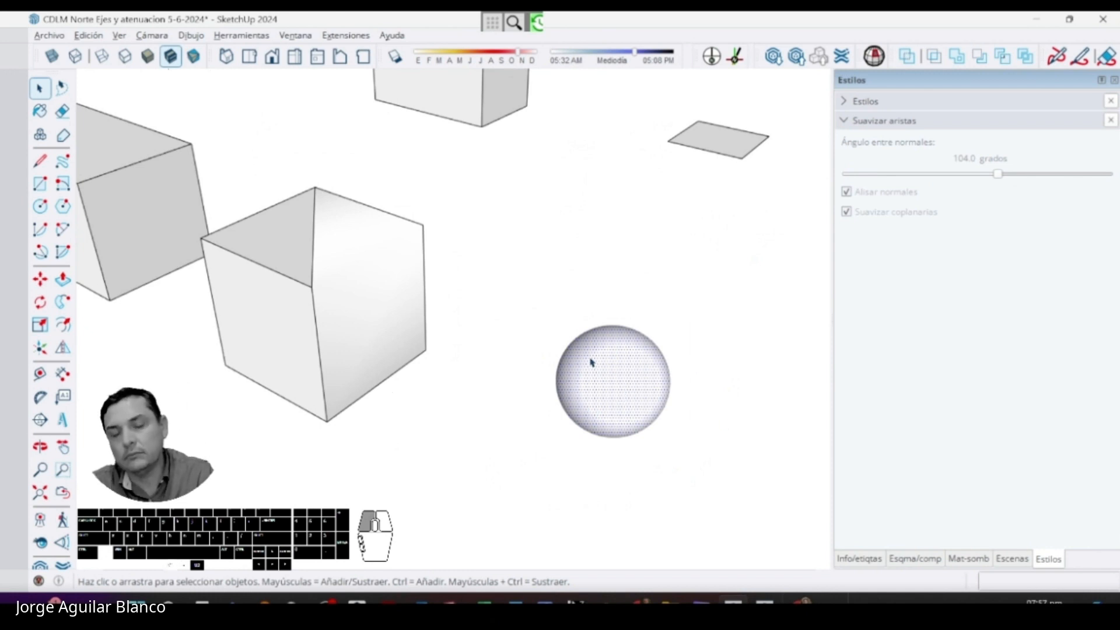
{"action": "key", "text": "Delete"}
{"action": "left_click_drag", "start_coordinate": [591, 363], "coordinate": [593, 362]}
{"action": "left_click", "coordinate": [443, 324]}
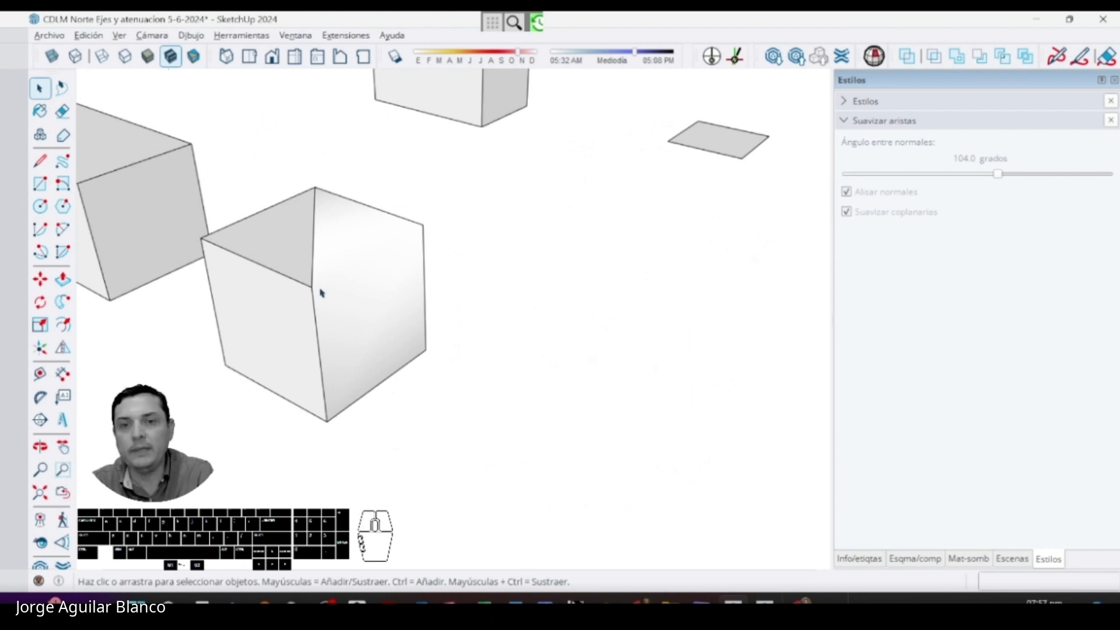
- Open the cube component with the diagonal top edge for editing and hide its top front edge through the entity information
{"action": "middle_click_drag", "start_coordinate": [409, 296], "coordinate": [624, 283], "text": "shift"}
{"action": "left_click", "coordinate": [497, 318]}
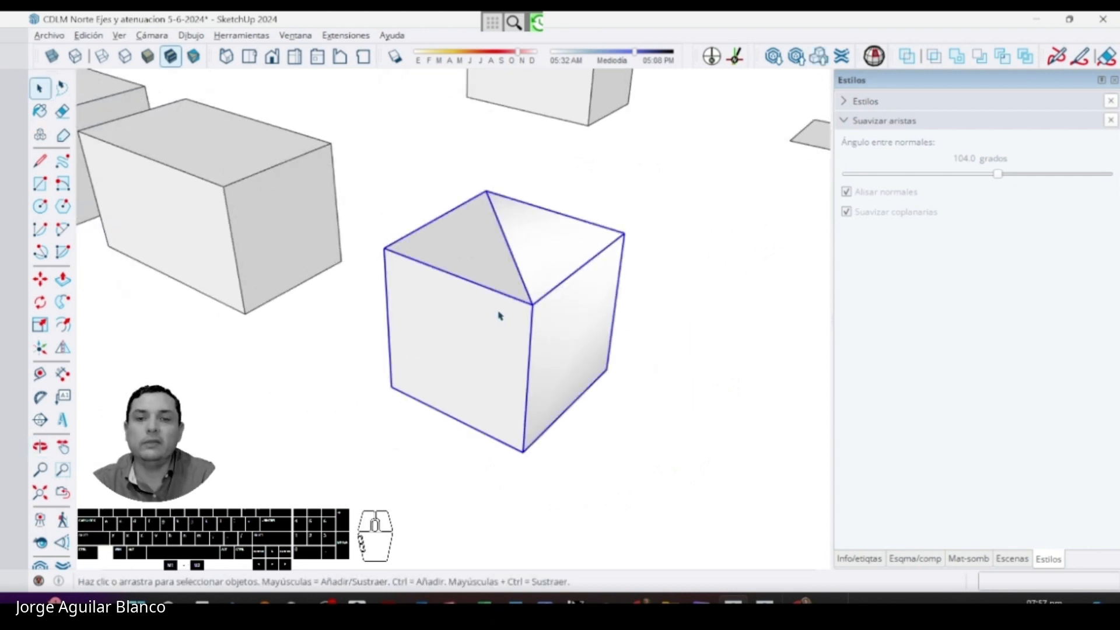
{"action": "double_click", "coordinate": [484, 338]}
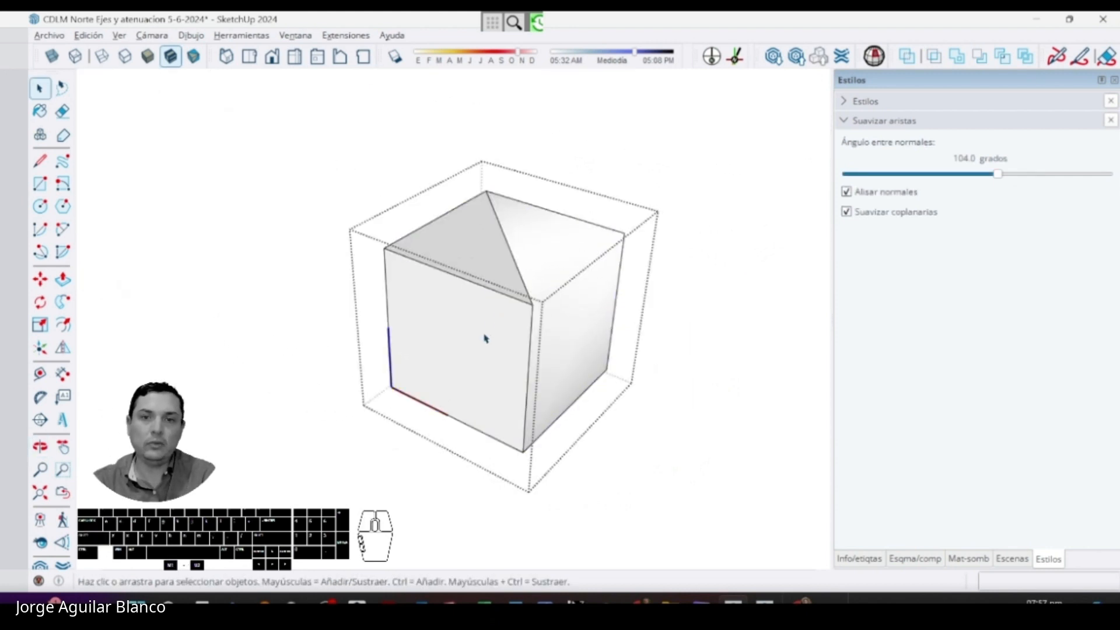
{"action": "left_click", "coordinate": [491, 293]}
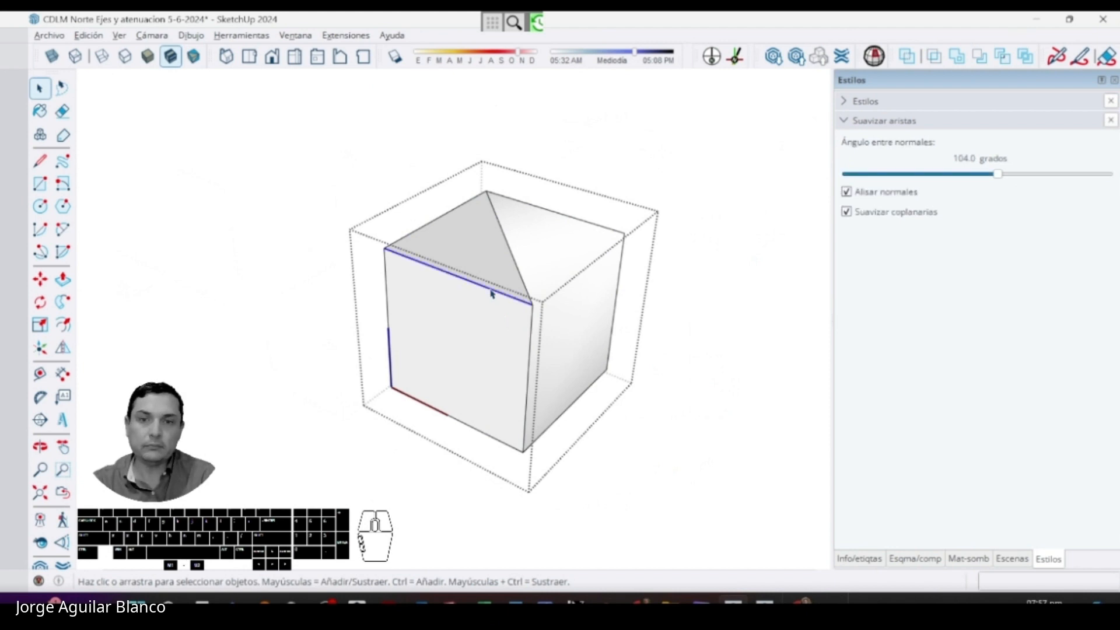
{"action": "left_click", "coordinate": [864, 558]}
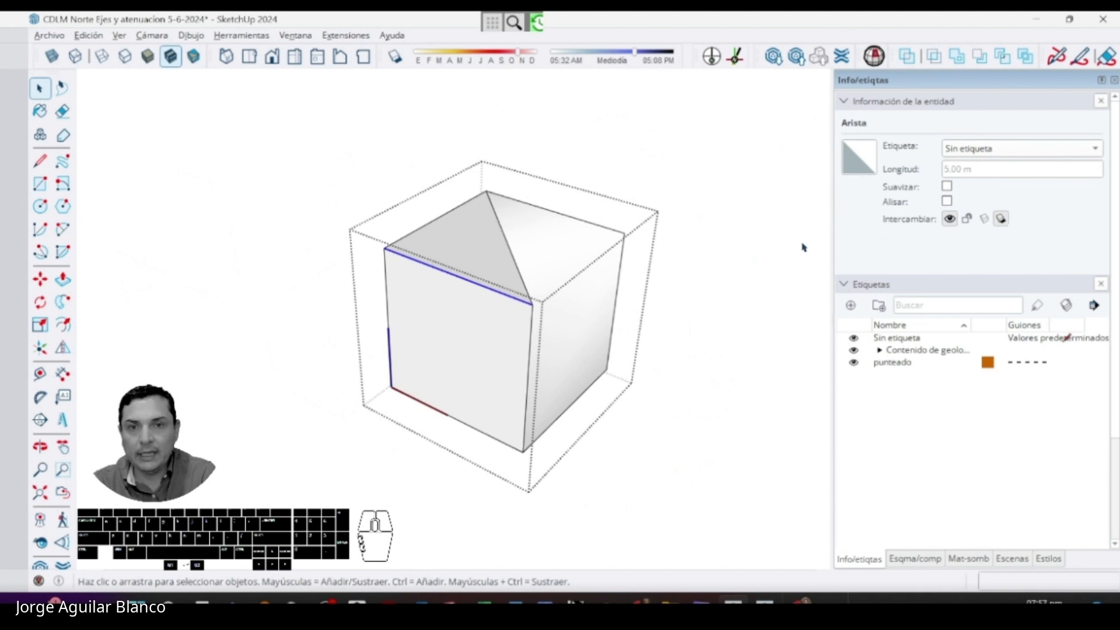
{"action": "left_click", "coordinate": [950, 219]}
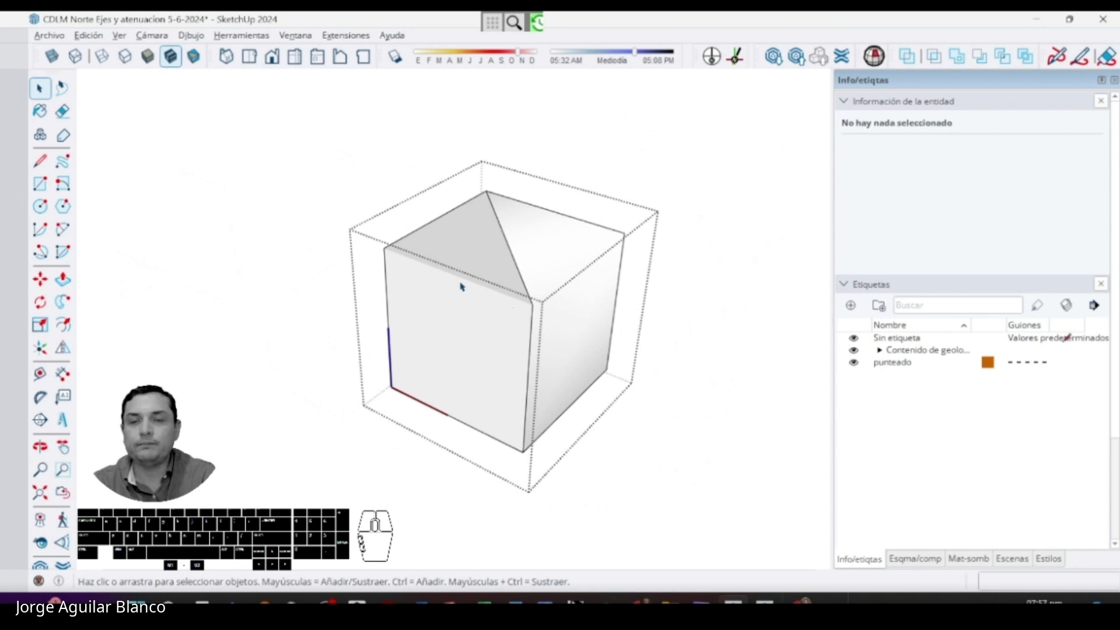
- Turn on the display of hidden geometry and make the cube's hidden top front edge visible again
{"action": "left_click", "coordinate": [119, 35]}
{"action": "left_click", "coordinate": [150, 90]}
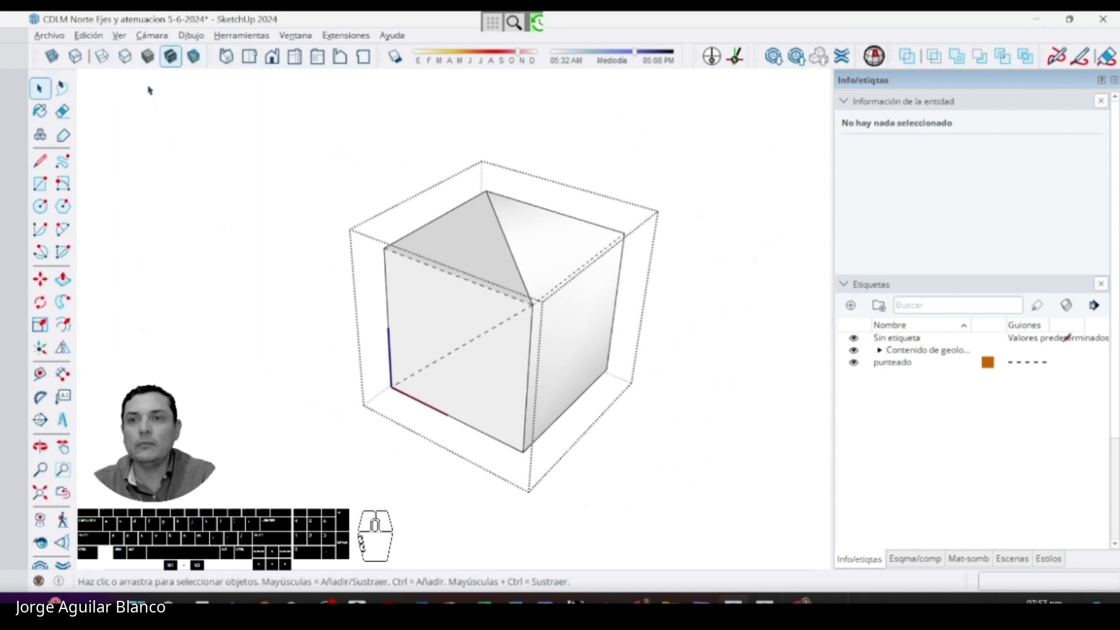
{"action": "left_click", "coordinate": [478, 286]}
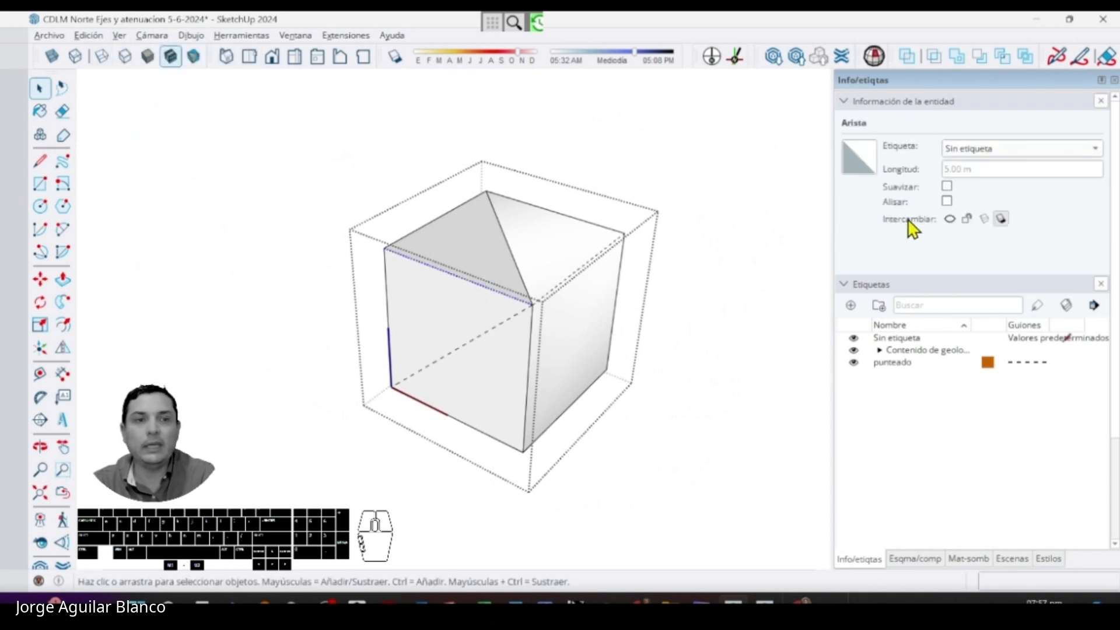
{"action": "left_click", "coordinate": [950, 219]}
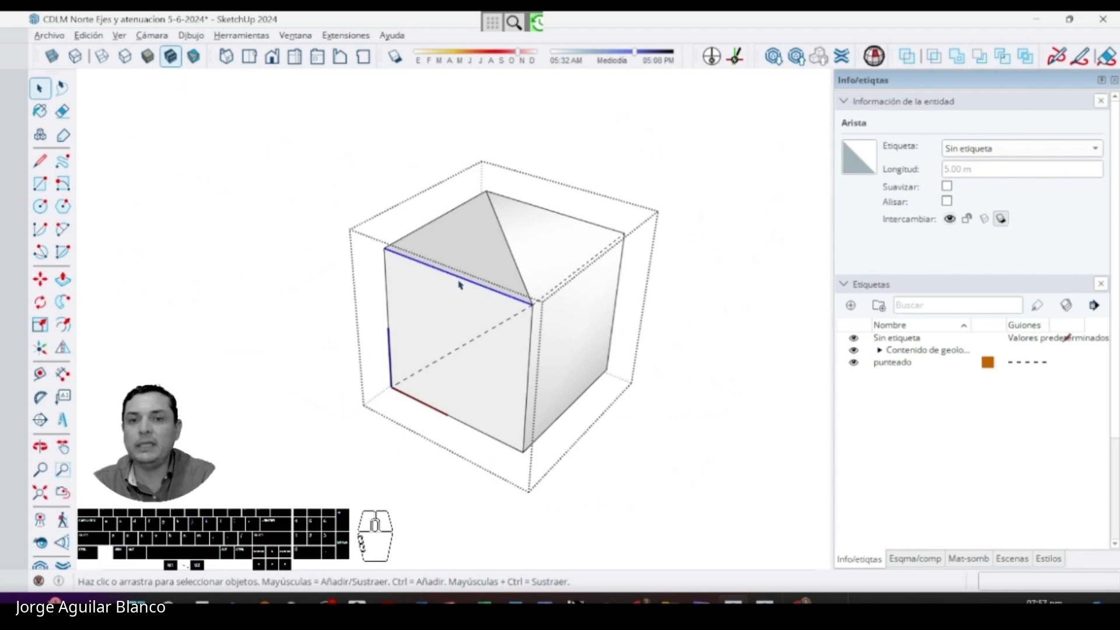
- Turn off the display of hidden geometry and hide the selected top front edge with its Hide command
{"action": "left_click", "coordinate": [120, 35]}
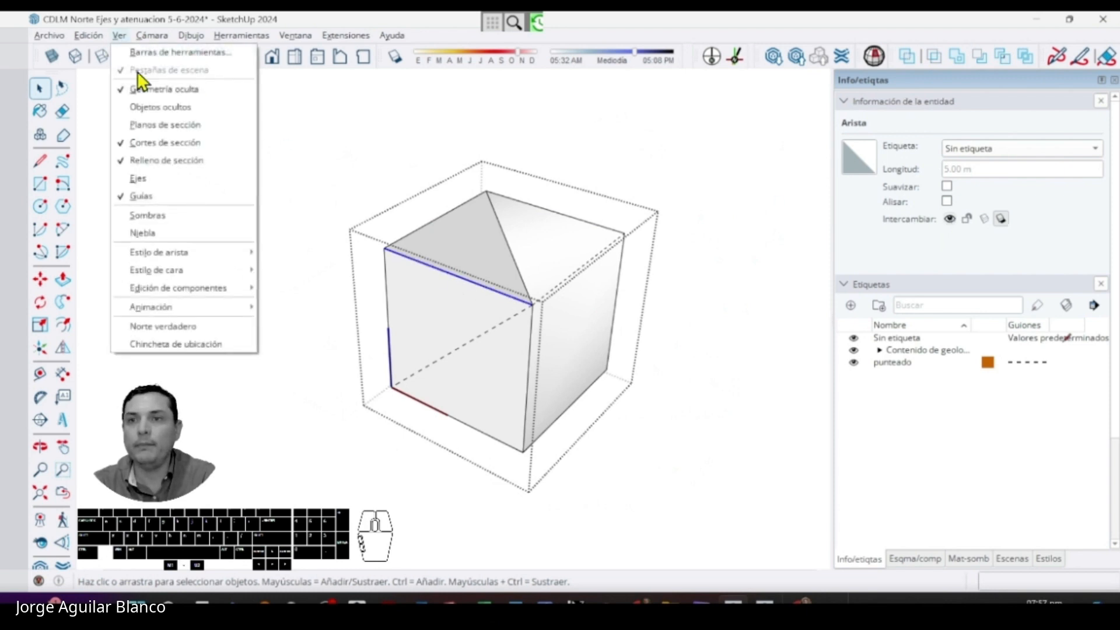
{"action": "left_click", "coordinate": [144, 89]}
{"action": "scroll", "coordinate": [477, 309], "scroll_direction": "up", "scroll_amount": 3}
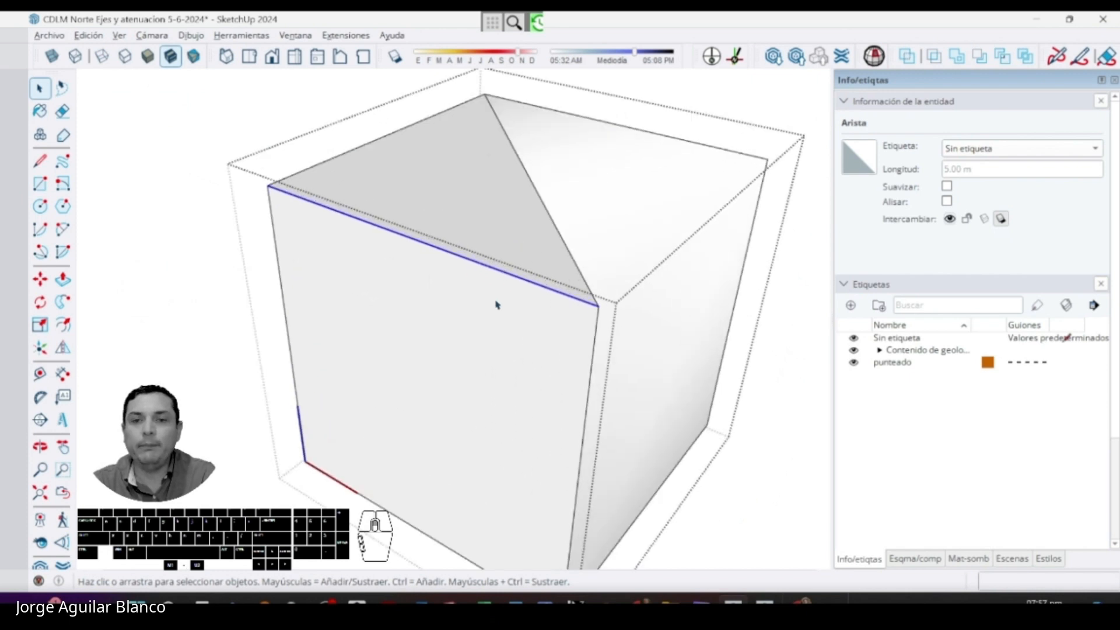
{"action": "right_click", "coordinate": [503, 278]}
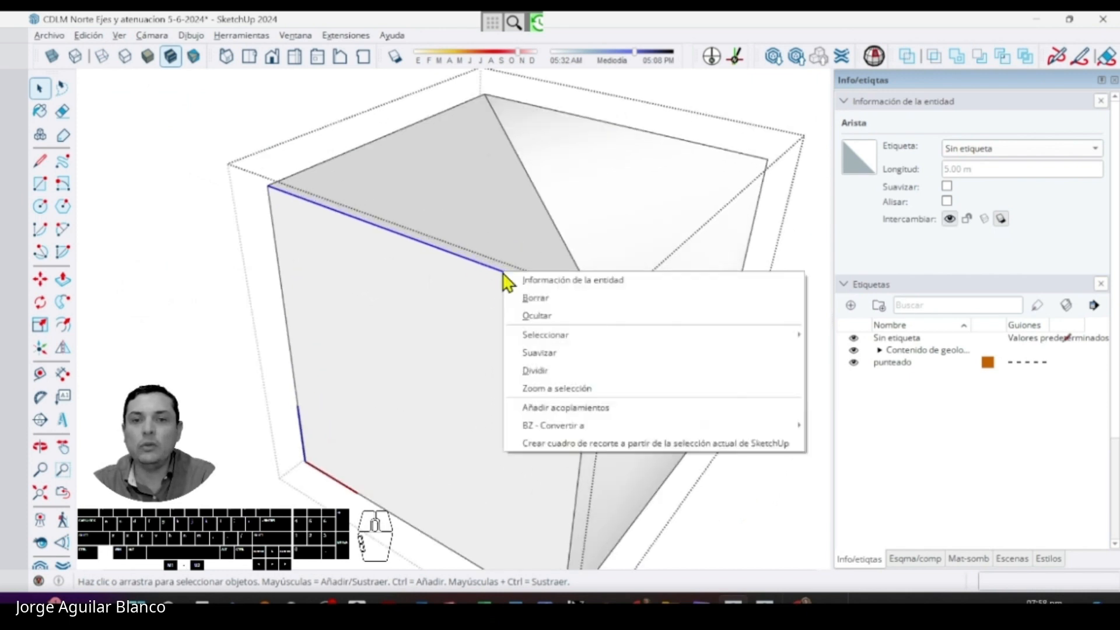
{"action": "left_click", "coordinate": [537, 317]}
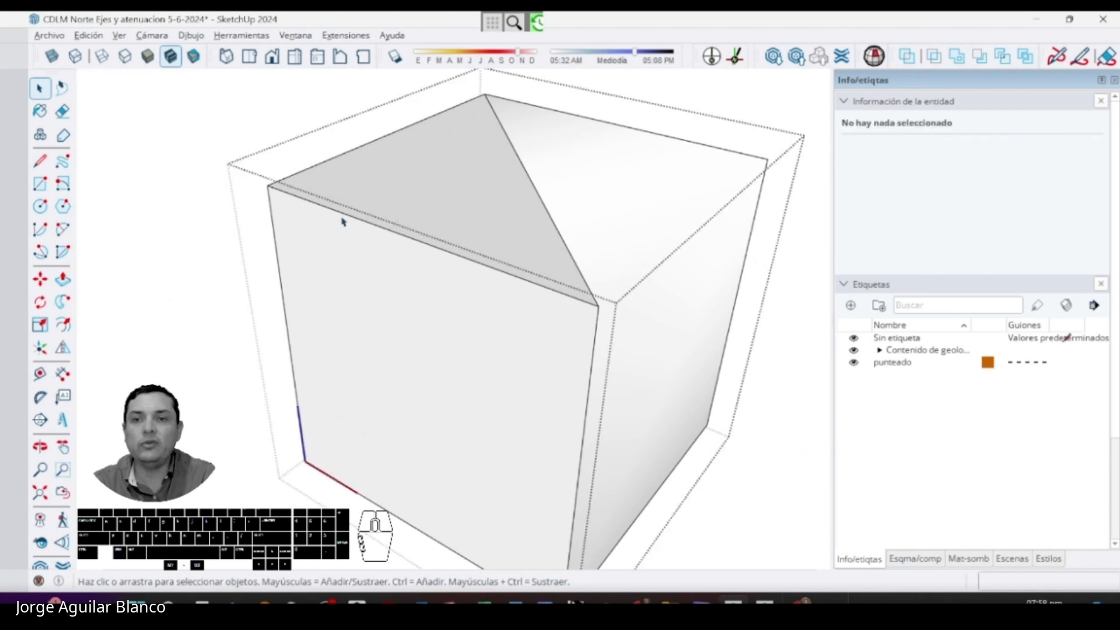
- Reselect the cube's top front edge, hide it with the Edit commands, and finish editing the component
{"action": "left_click", "coordinate": [343, 222]}
{"action": "left_click", "coordinate": [91, 38]}
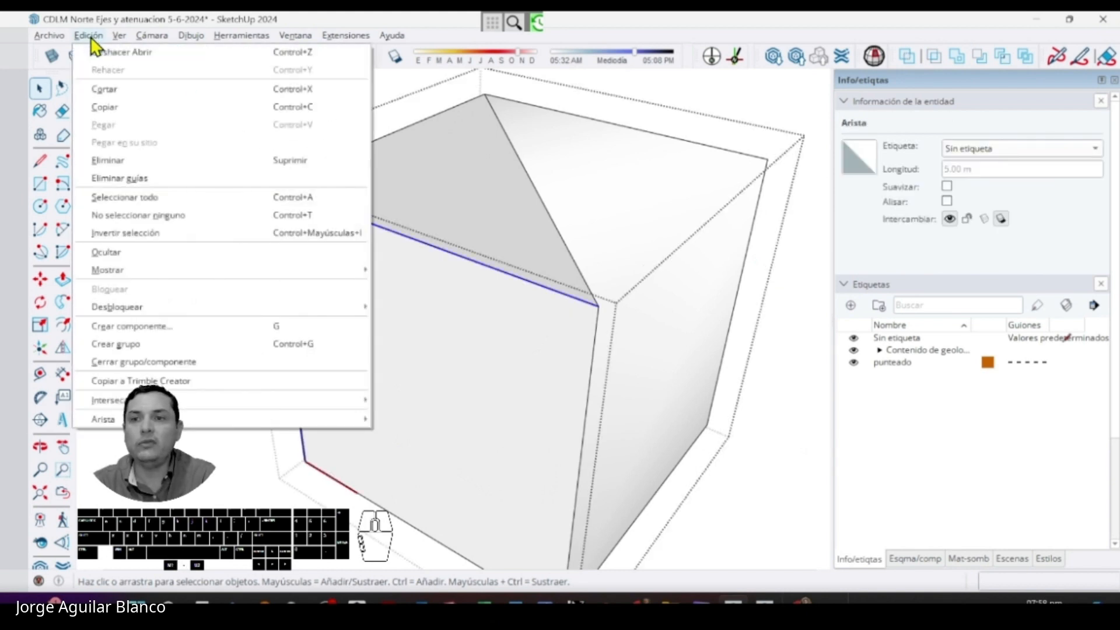
{"action": "left_click", "coordinate": [113, 249]}
{"action": "scroll", "coordinate": [113, 249], "scroll_direction": "down", "scroll_amount": 3}
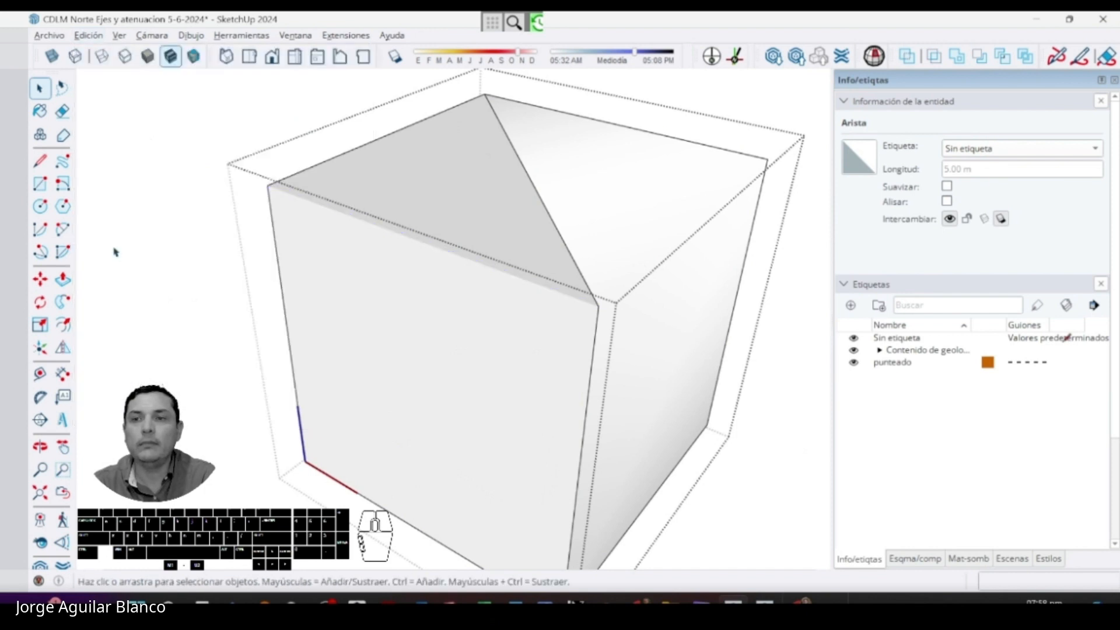
{"action": "scroll", "coordinate": [408, 286], "scroll_direction": "down", "scroll_amount": 1}
{"action": "middle_click_drag", "start_coordinate": [402, 275], "coordinate": [472, 295]}
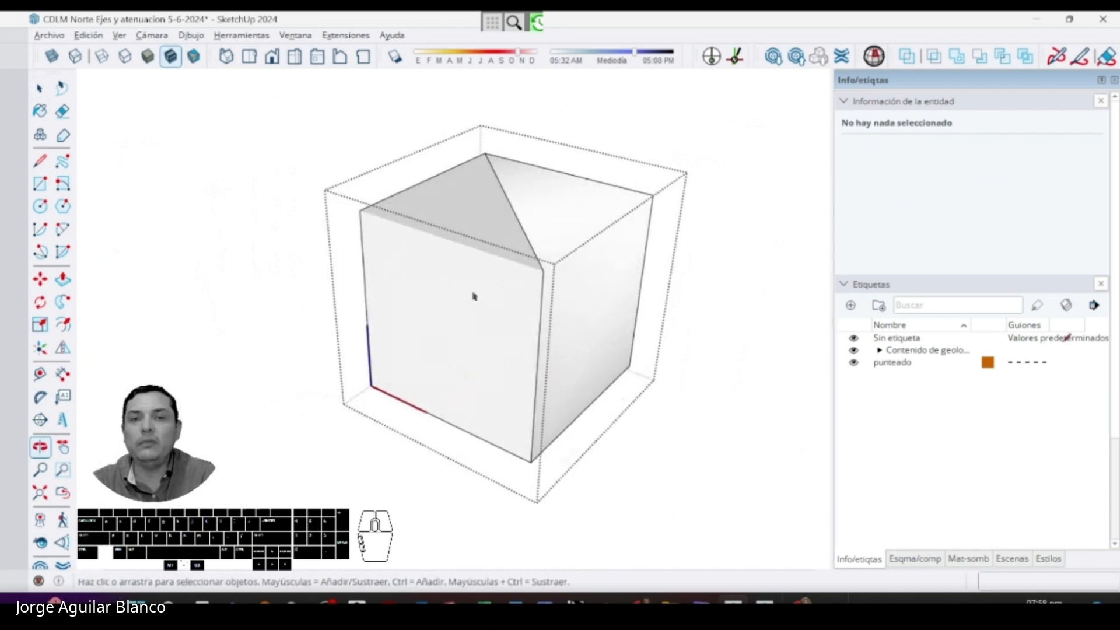
{"action": "scroll", "coordinate": [353, 157], "scroll_direction": "up", "scroll_amount": 3}
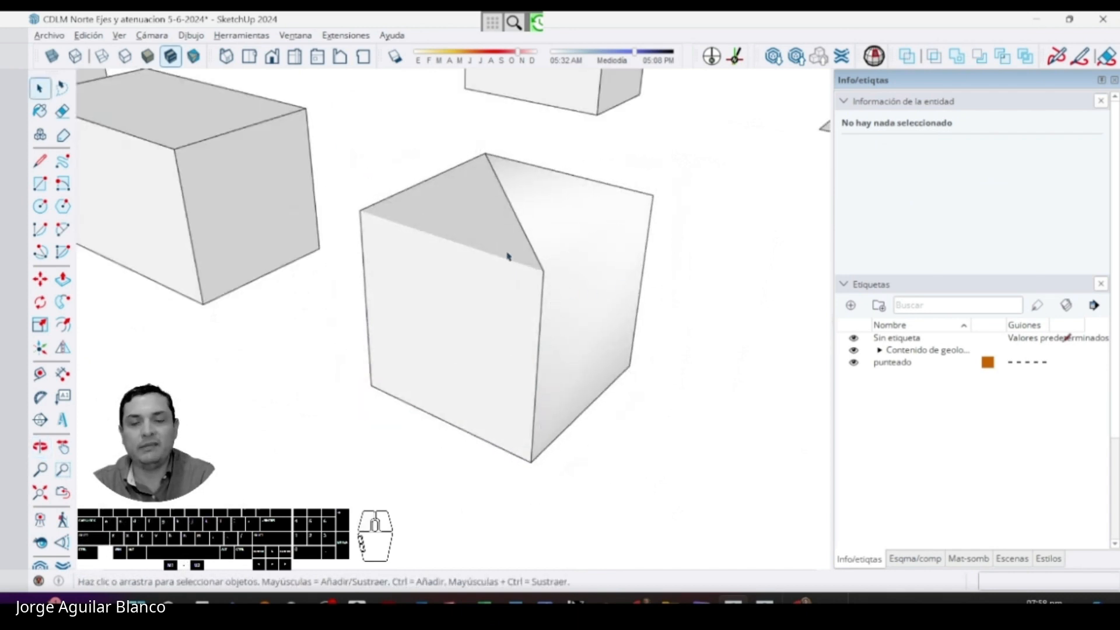
{"action": "middle_click_drag", "start_coordinate": [543, 331], "coordinate": [485, 308]}
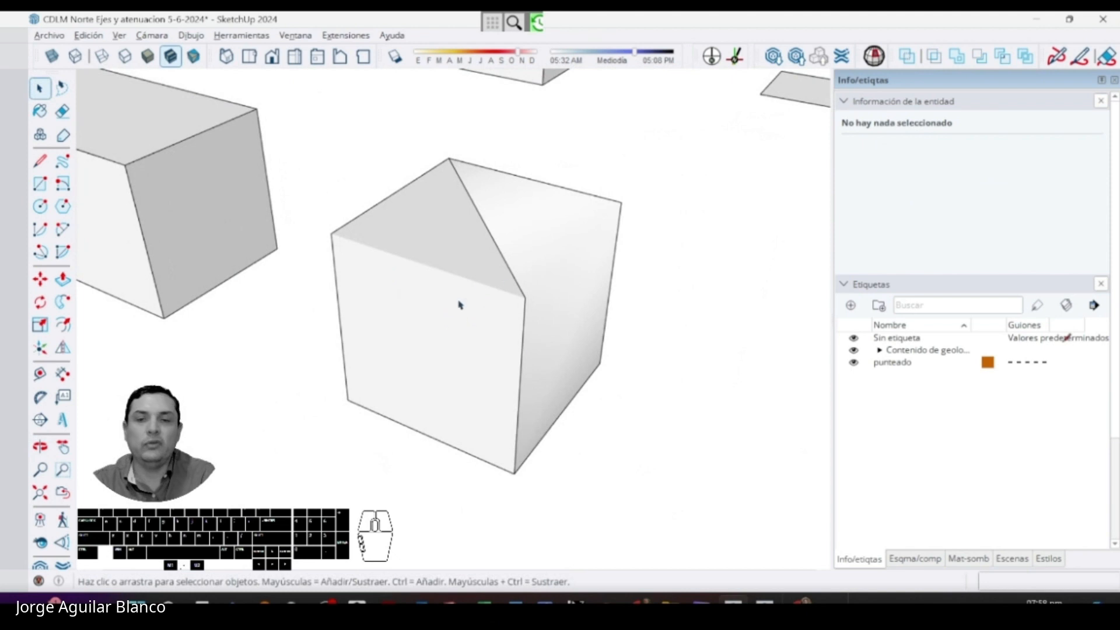
- Turn on the display of hidden geometry to show the cube's hidden edges as dashed lines
{"action": "left_click", "coordinate": [119, 35]}
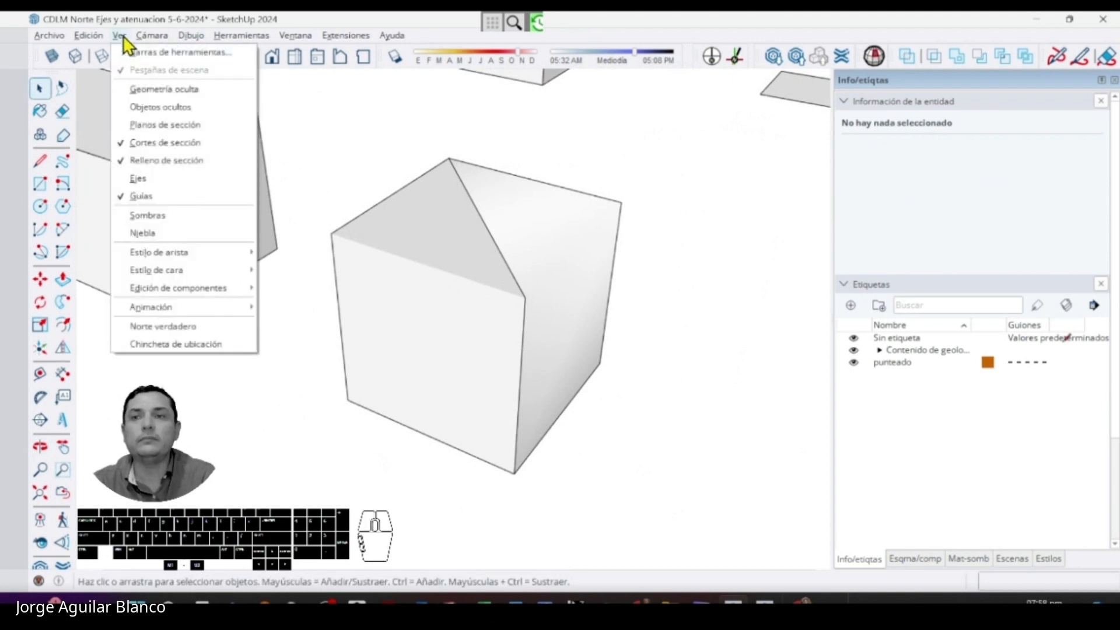
{"action": "left_click", "coordinate": [134, 89]}
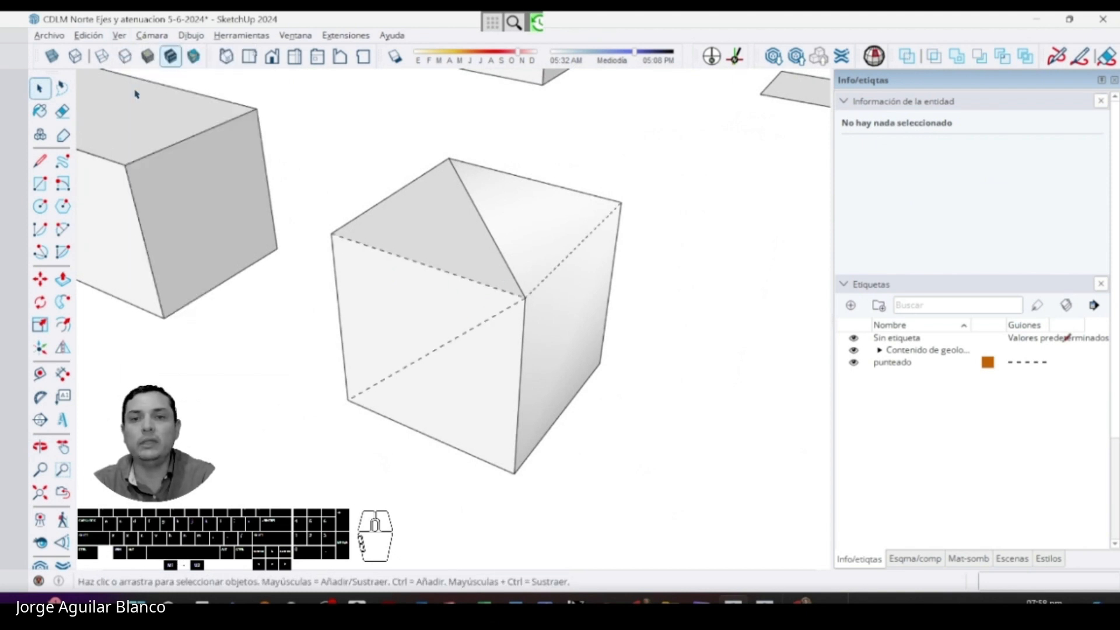
{"action": "scroll", "coordinate": [484, 240], "scroll_direction": "down", "scroll_amount": 4}
{"action": "middle_click_drag", "start_coordinate": [528, 255], "coordinate": [578, 373]}
- Turn on the display of hidden objects and open the front box in the row of boxes for editing
{"action": "left_click", "coordinate": [122, 37]}
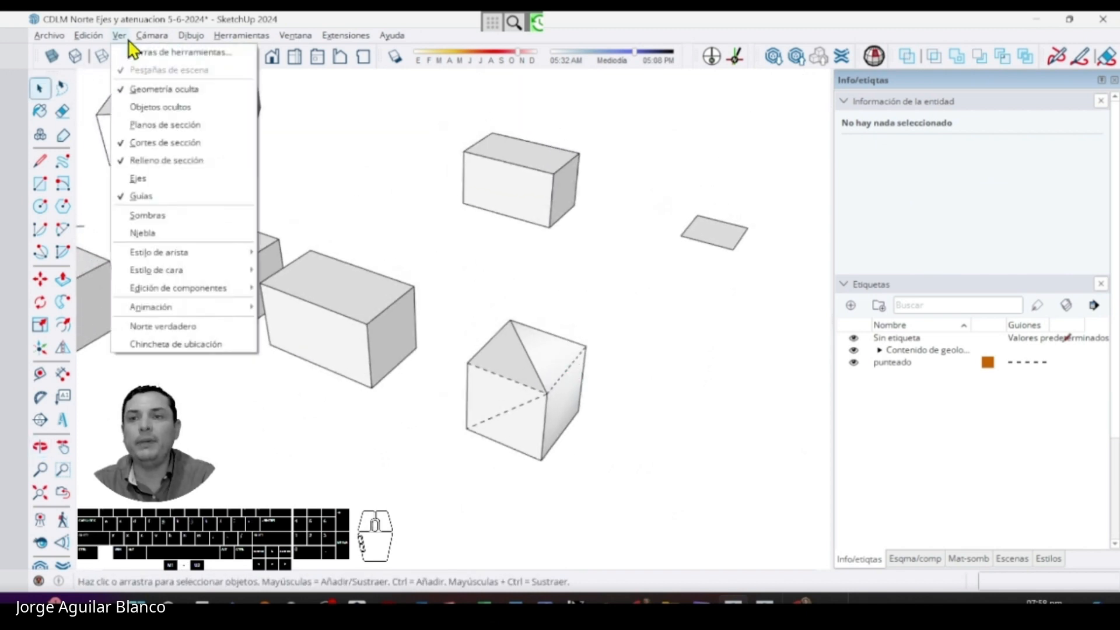
{"action": "left_click", "coordinate": [160, 111]}
{"action": "mouse_move", "coordinate": [516, 230]}
{"action": "middle_mouse_down"}
{"action": "mouse_move", "coordinate": [573, 228]}
{"action": "mouse_move", "coordinate": [577, 253]}
{"action": "middle_mouse_up"}
{"action": "double_click", "coordinate": [437, 338]}
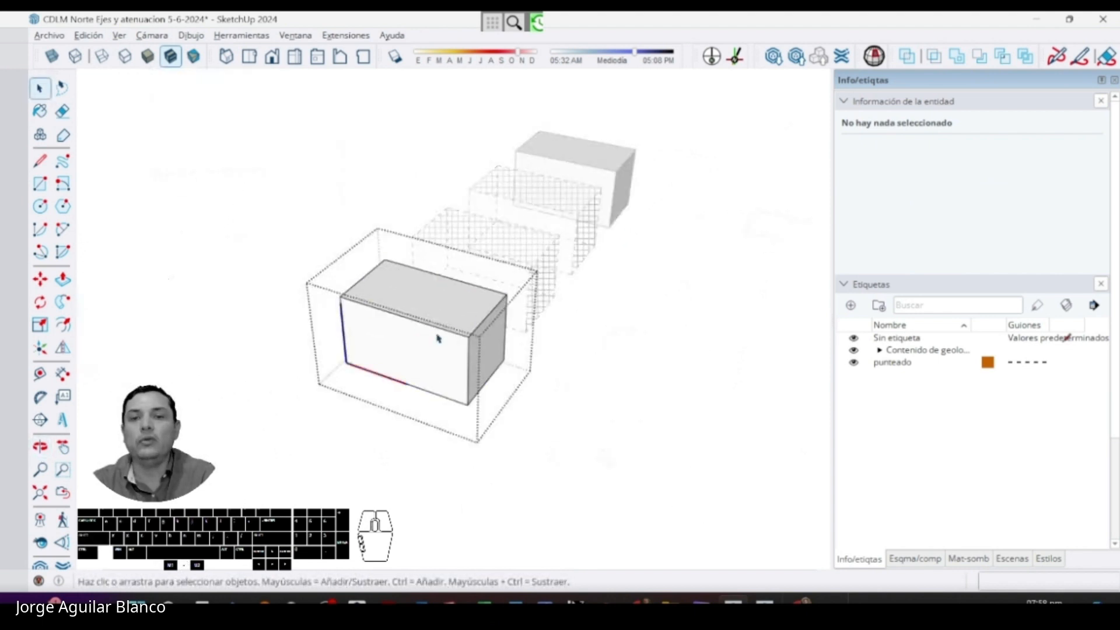
- Display the boxes in X-ray mode and with back edges while the front box is open for editing
{"action": "middle_click_drag", "start_coordinate": [437, 333], "coordinate": [382, 357]}
{"action": "scroll", "coordinate": [432, 321], "scroll_direction": "up", "scroll_amount": 3}
{"action": "mouse_move", "coordinate": [382, 357]}
{"action": "middle_mouse_down"}
{"action": "mouse_move", "coordinate": [460, 298]}
{"action": "mouse_move", "coordinate": [435, 294]}
{"action": "mouse_move", "coordinate": [572, 218]}
{"action": "mouse_move", "coordinate": [388, 352]}
{"action": "middle_mouse_up"}
{"action": "left_click", "coordinate": [55, 57]}
{"action": "scroll", "coordinate": [417, 327], "scroll_direction": "down", "scroll_amount": 5}
{"action": "scroll", "coordinate": [416, 282], "scroll_direction": "up", "scroll_amount": 5}
{"action": "scroll", "coordinate": [417, 282], "scroll_direction": "down", "scroll_amount": 3}
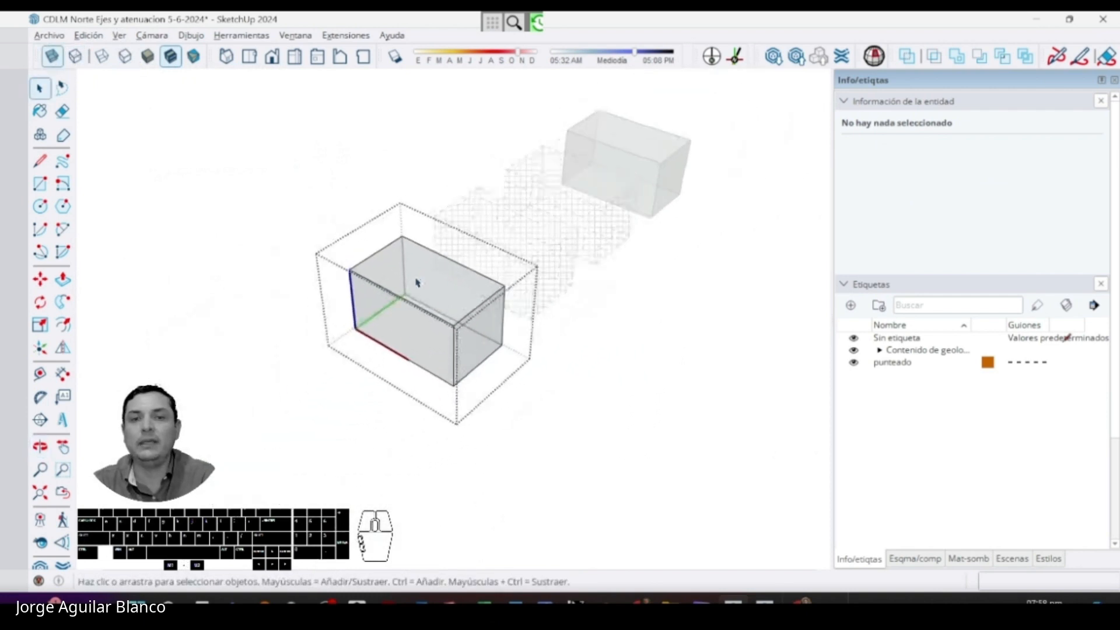
{"action": "left_click", "coordinate": [80, 58]}
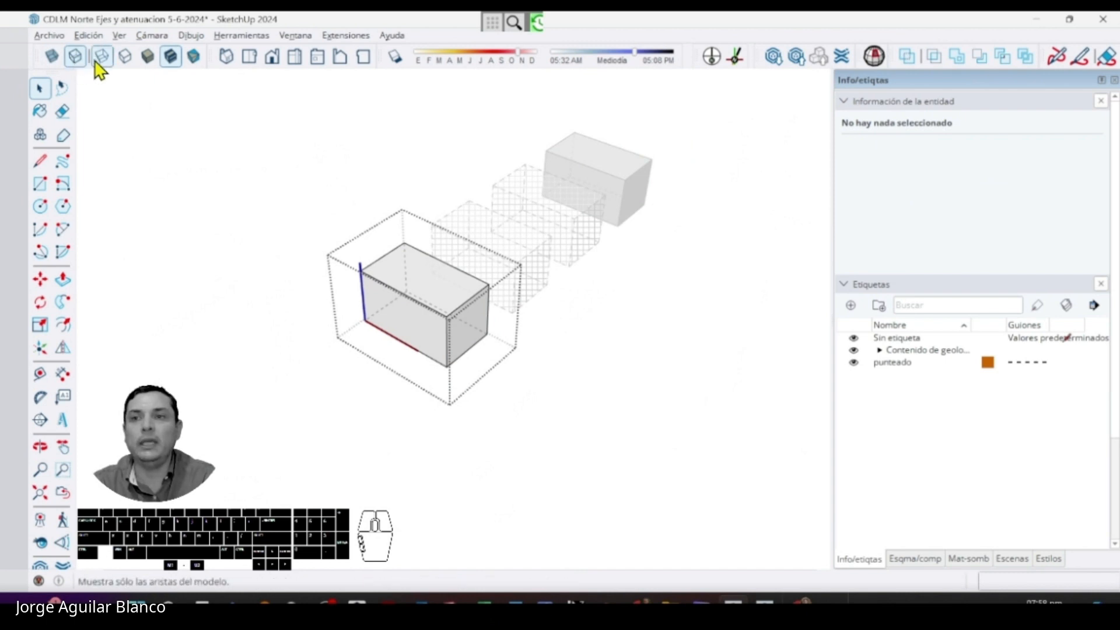
- Try the wireframe and hidden-line face styles, and settle on the plain shaded style
{"action": "left_click", "coordinate": [100, 57]}
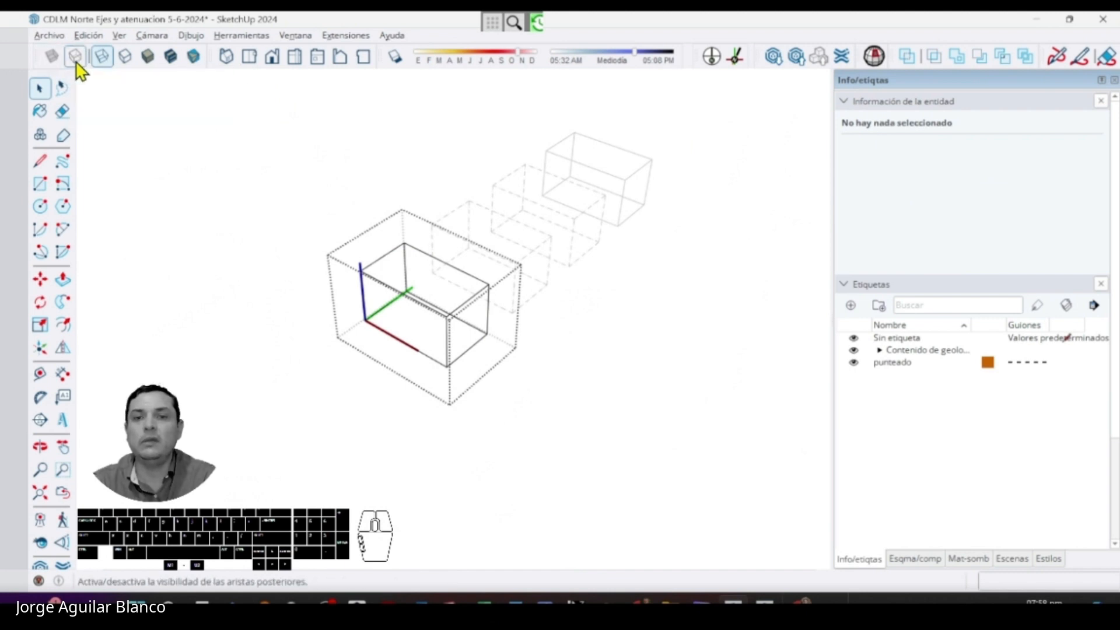
{"action": "left_click", "coordinate": [124, 59]}
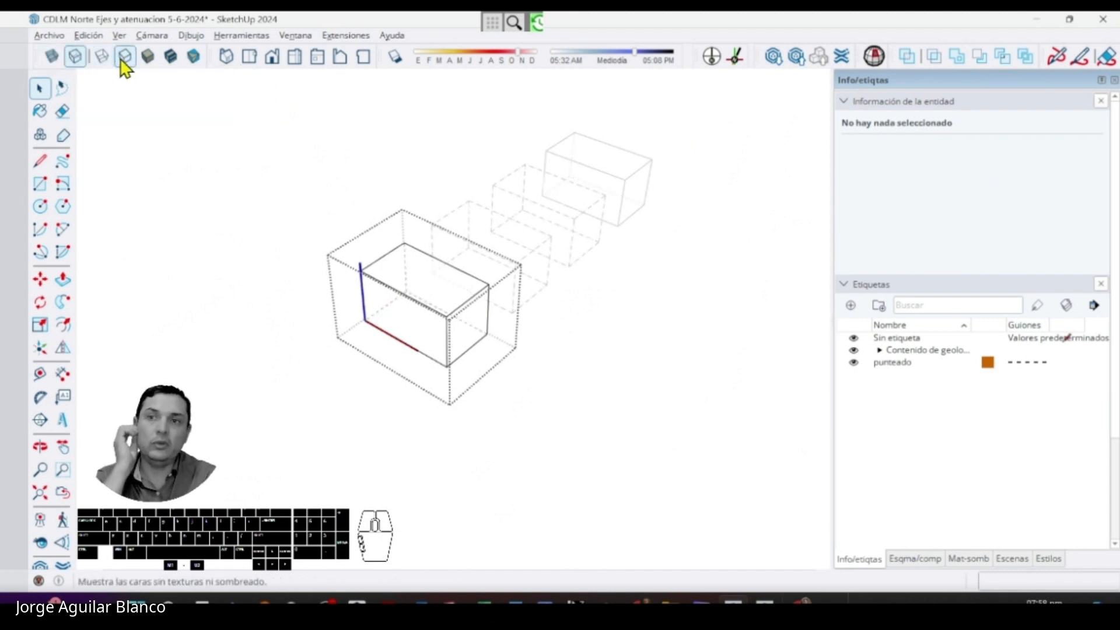
{"action": "left_click", "coordinate": [147, 56]}
- Finish editing the front box and turn off X-ray mode after viewing the whole model with it
{"action": "left_click", "coordinate": [53, 56]}
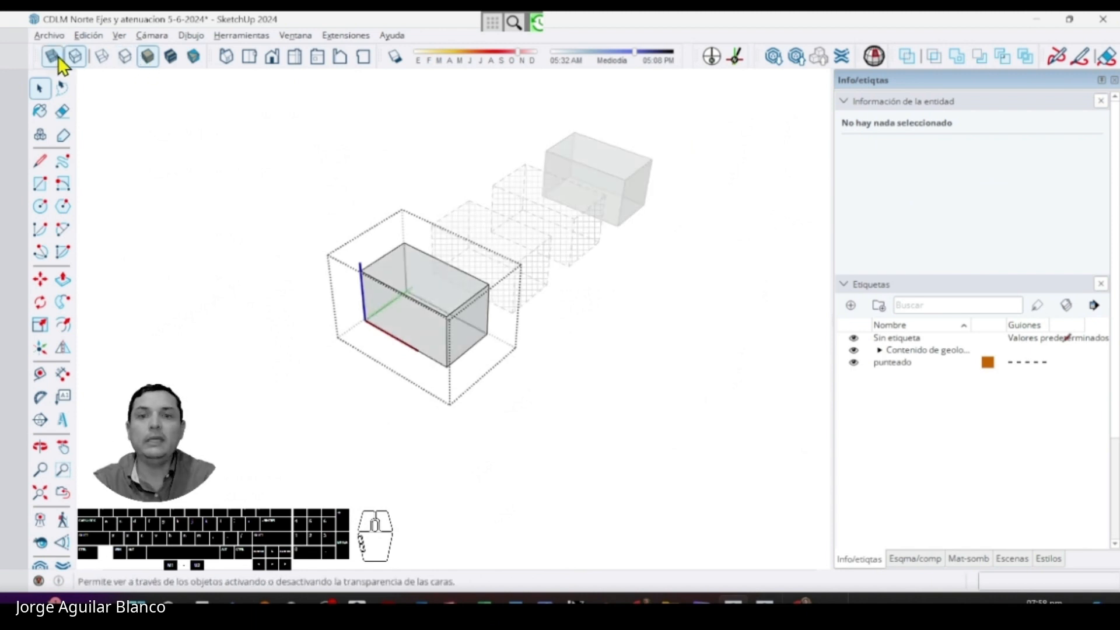
{"action": "scroll", "coordinate": [379, 213], "scroll_direction": "down", "scroll_amount": 5}
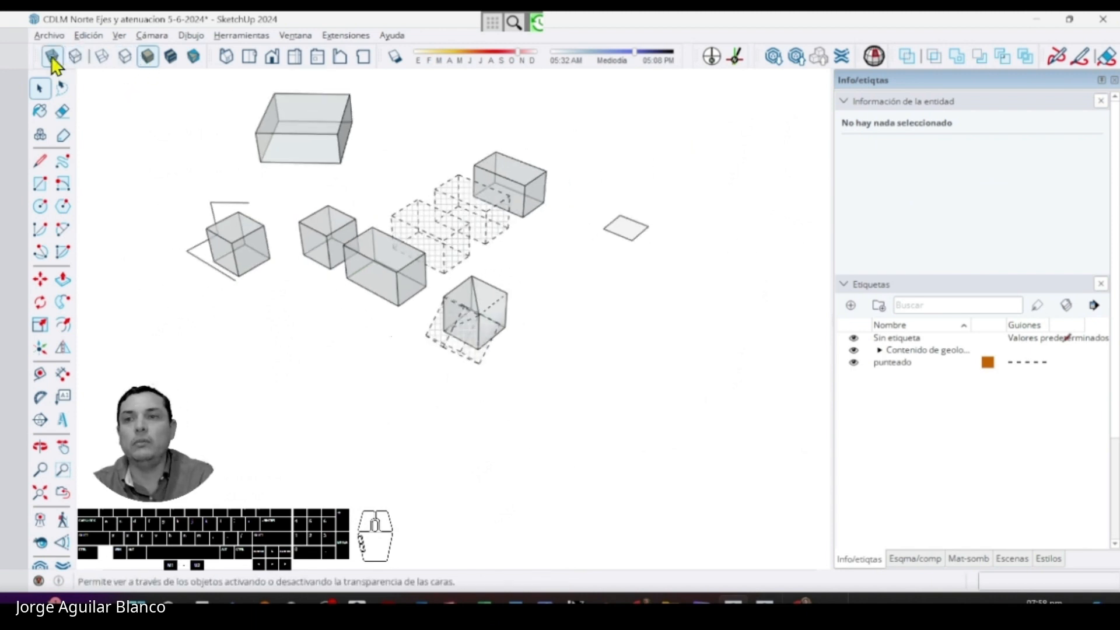
{"action": "left_click", "coordinate": [52, 56]}
- Delete the hidden cube copy shown dashed next to the cube with softened edges
{"action": "scroll", "coordinate": [473, 362], "scroll_direction": "up", "scroll_amount": 3}
{"action": "middle_click_drag", "start_coordinate": [475, 350], "coordinate": [387, 327]}
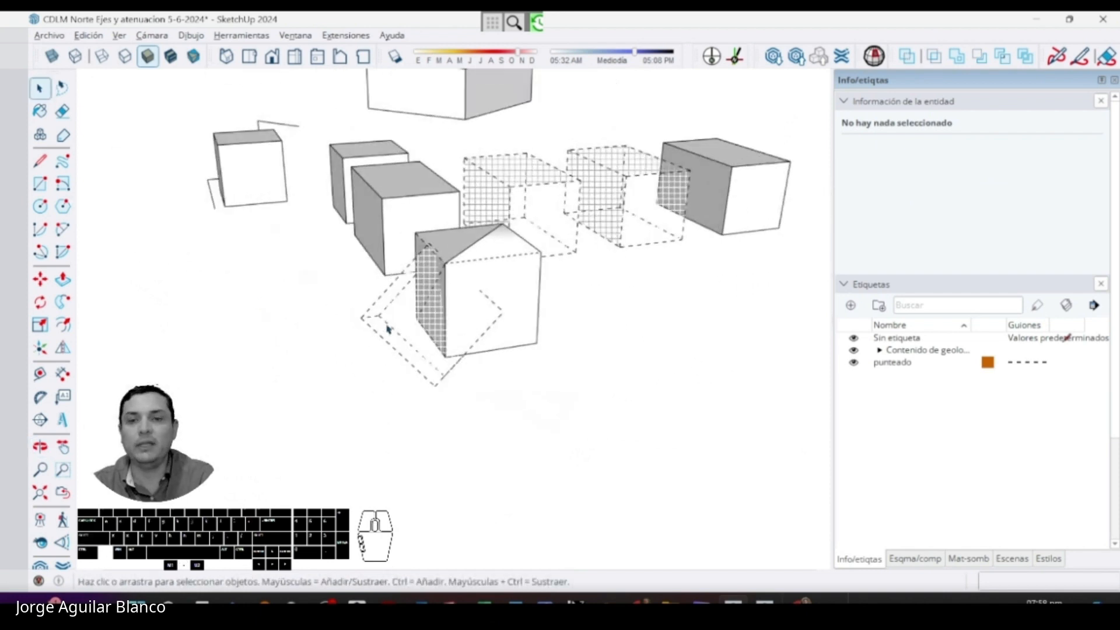
{"action": "left_click", "coordinate": [374, 325]}
{"action": "middle_click_drag", "start_coordinate": [247, 299], "coordinate": [579, 377]}
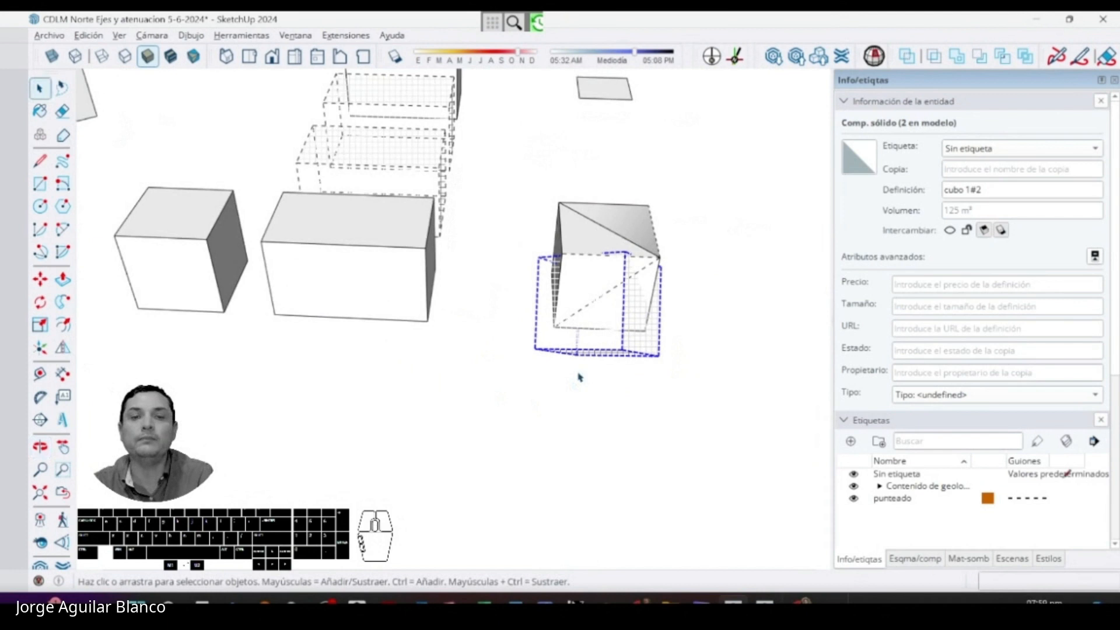
{"action": "right_click", "coordinate": [616, 354]}
{"action": "left_click", "coordinate": [663, 55]}
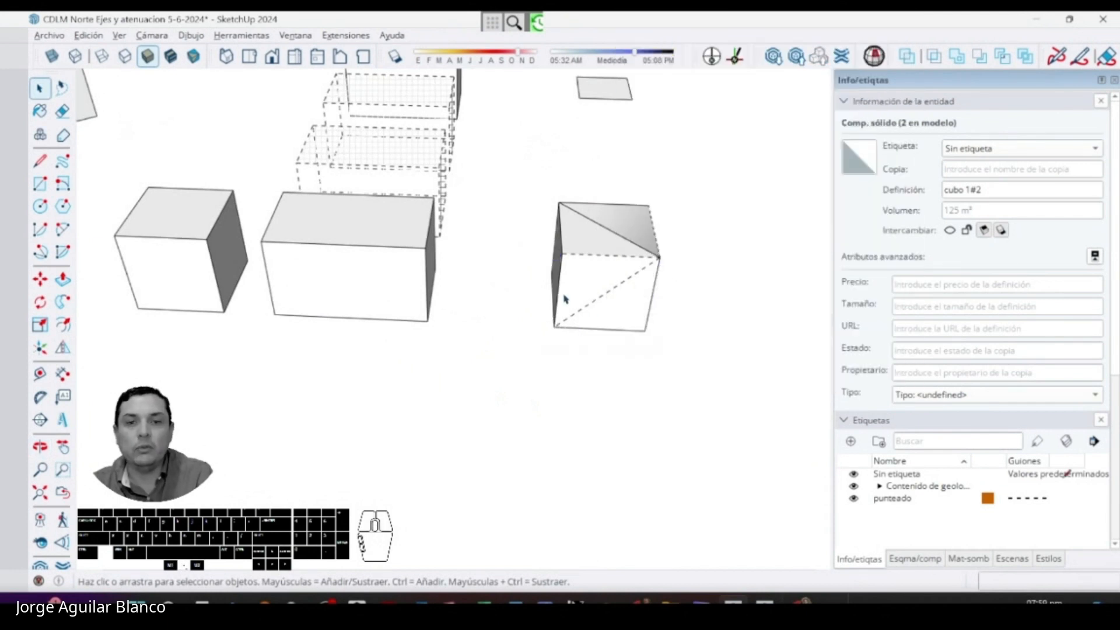
- Turn off the display of hidden objects, and toggle hidden geometry off and back on to compare the cube's edges
{"action": "middle_click_drag", "start_coordinate": [565, 298], "coordinate": [506, 268]}
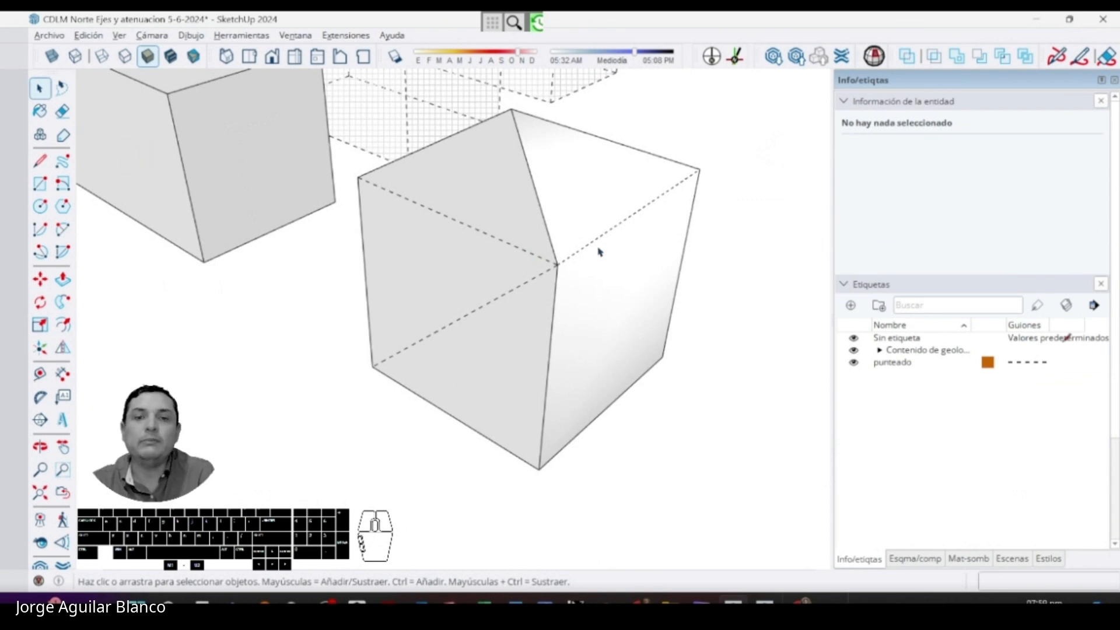
{"action": "left_click", "coordinate": [120, 36]}
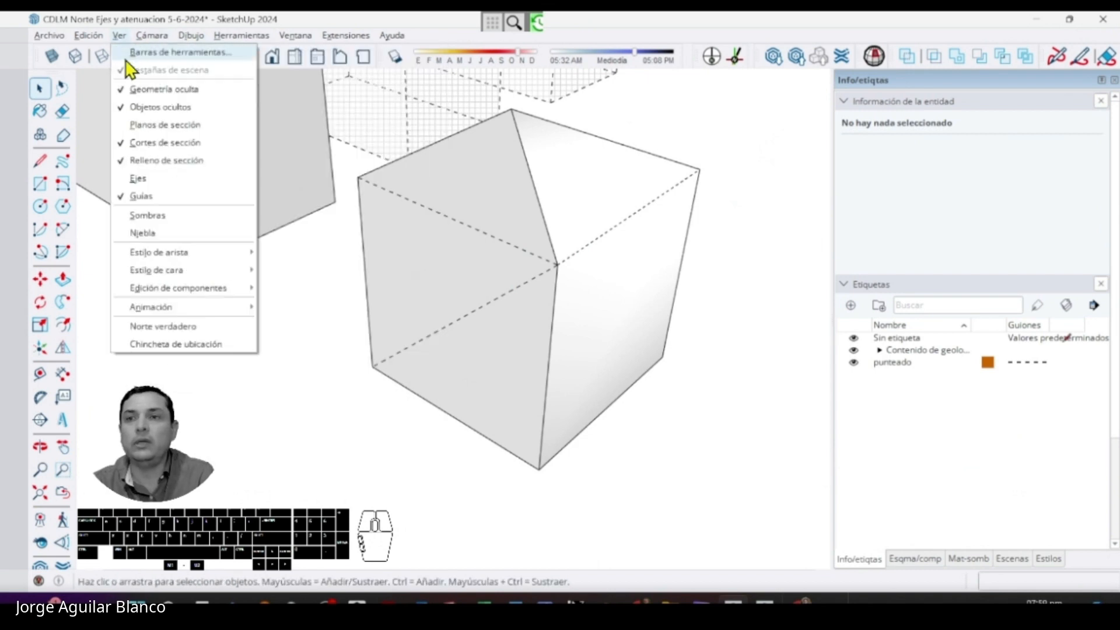
{"action": "left_click", "coordinate": [136, 89]}
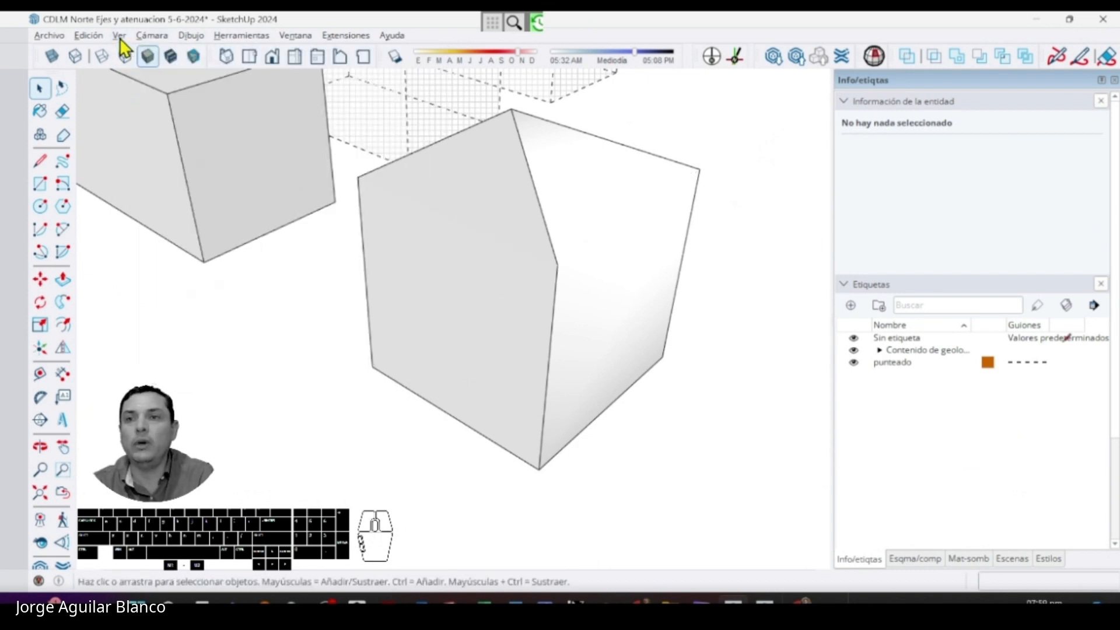
{"action": "left_click", "coordinate": [119, 36]}
{"action": "left_click", "coordinate": [135, 89]}
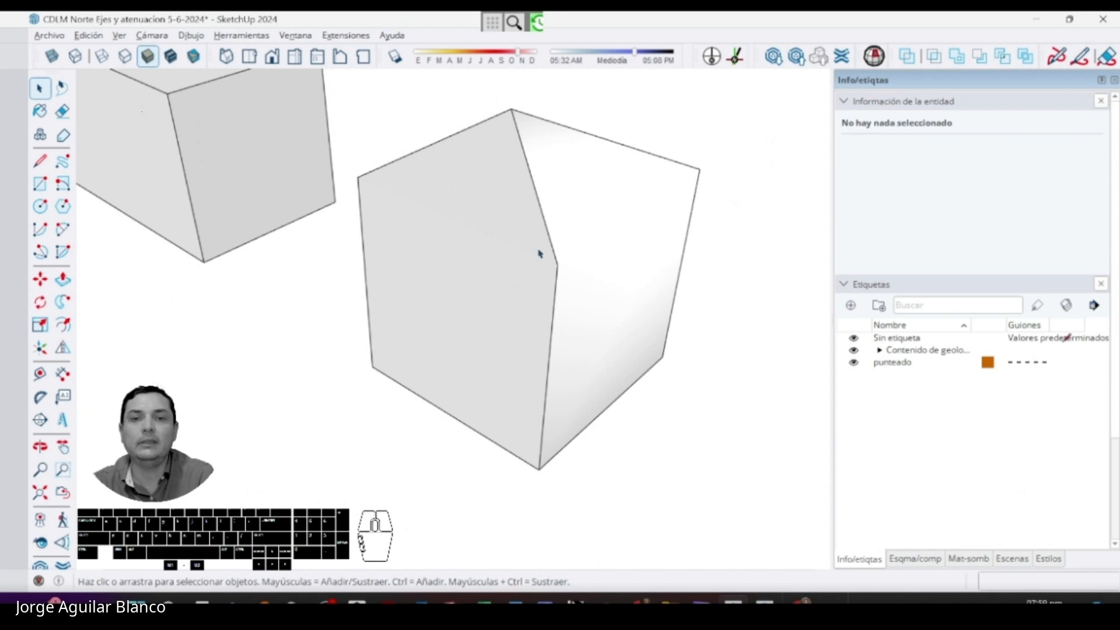
{"action": "left_click", "coordinate": [119, 35]}
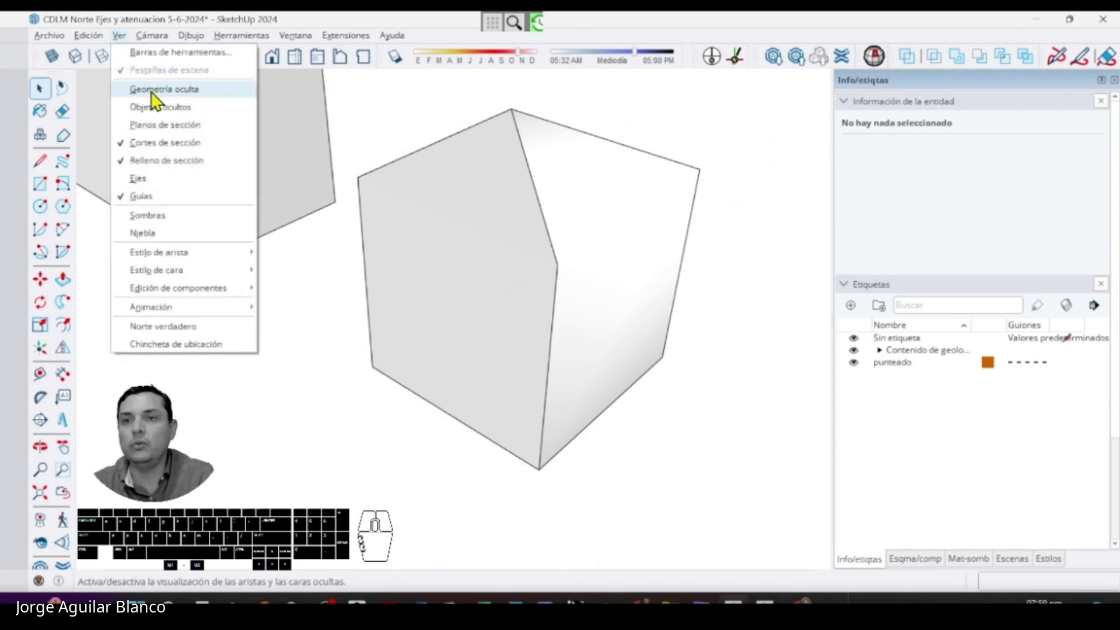
{"action": "left_click", "coordinate": [153, 91]}
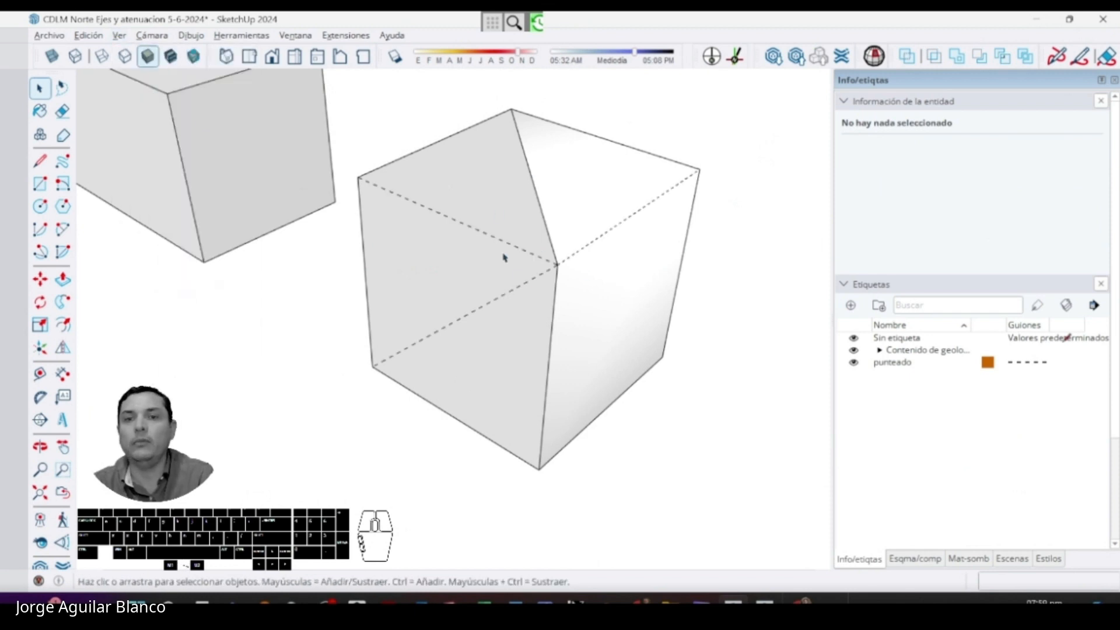
- Open the cube component for editing and try toggling the visibility of the hidden diagonal edge on its front face
{"action": "left_click", "coordinate": [531, 277]}
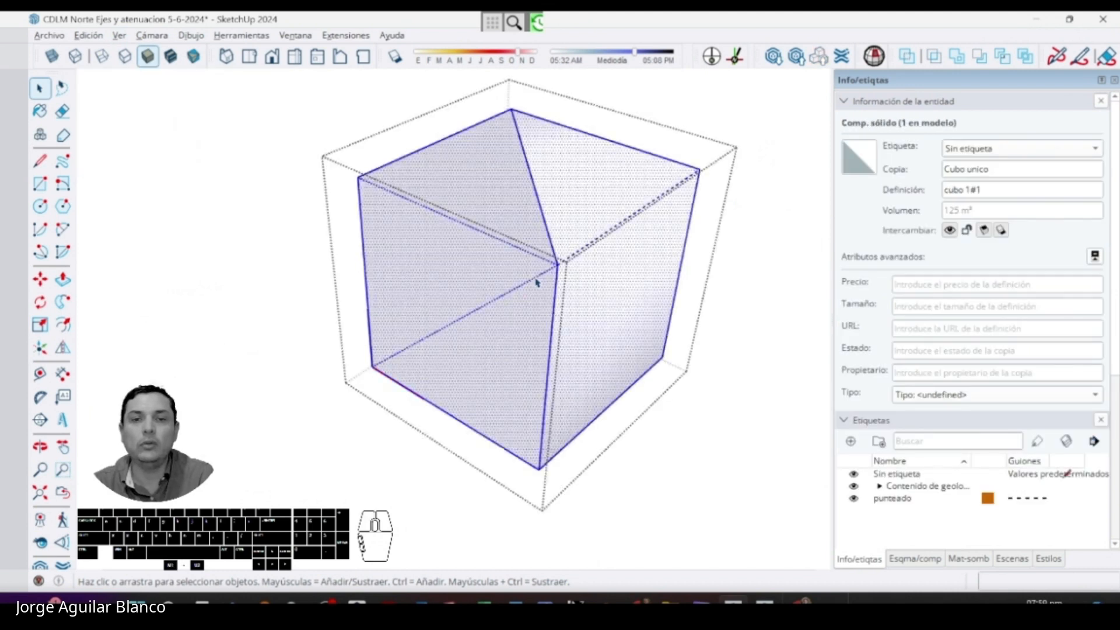
{"action": "double_click", "coordinate": [535, 282]}
{"action": "left_click", "coordinate": [530, 281]}
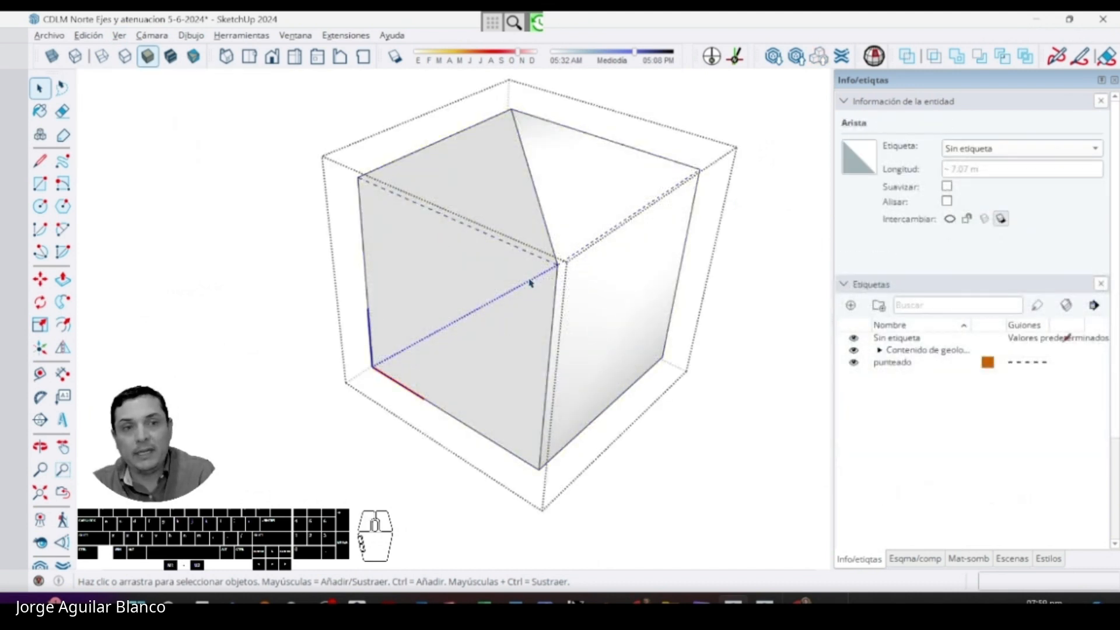
{"action": "left_click", "coordinate": [951, 222]}
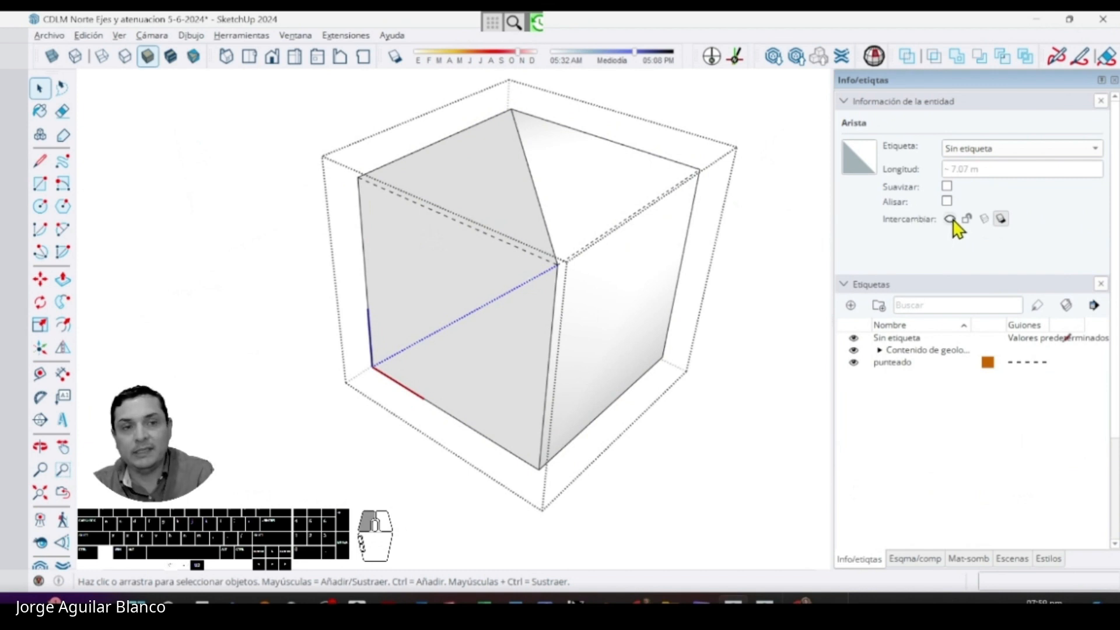
{"action": "left_click", "coordinate": [951, 221]}
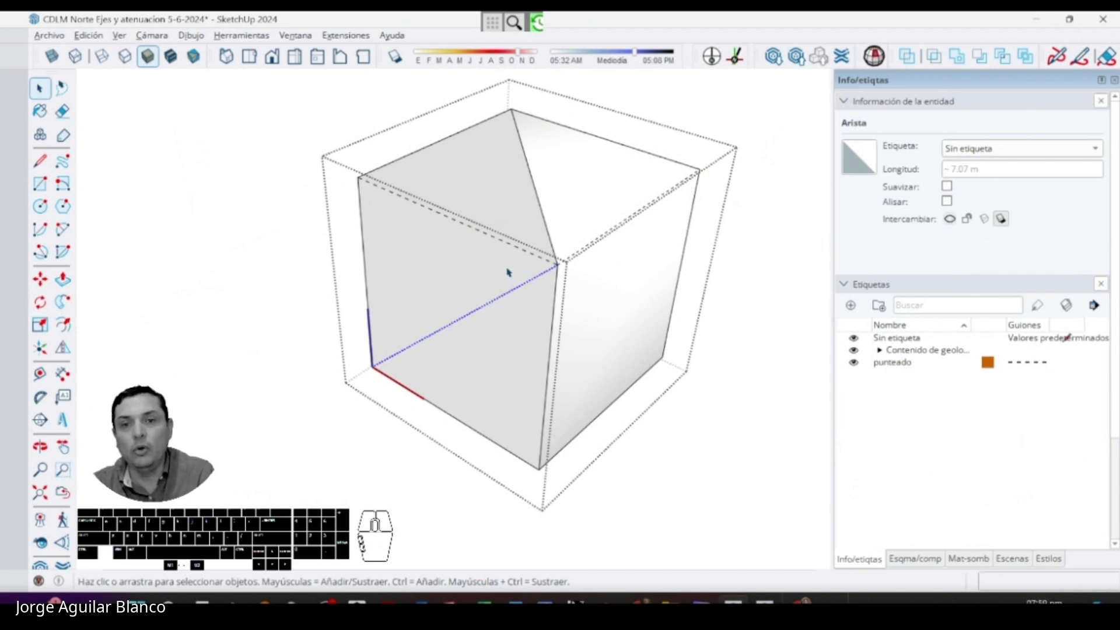
{"action": "middle_click_drag", "start_coordinate": [522, 311], "coordinate": [504, 282]}
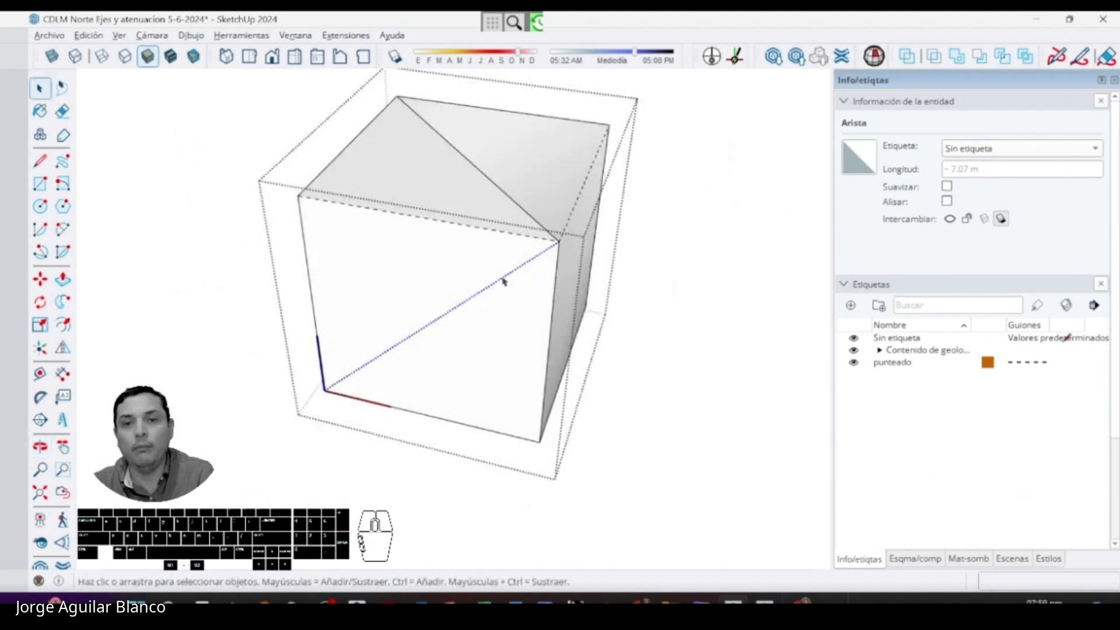
{"action": "right_click", "coordinate": [509, 280]}
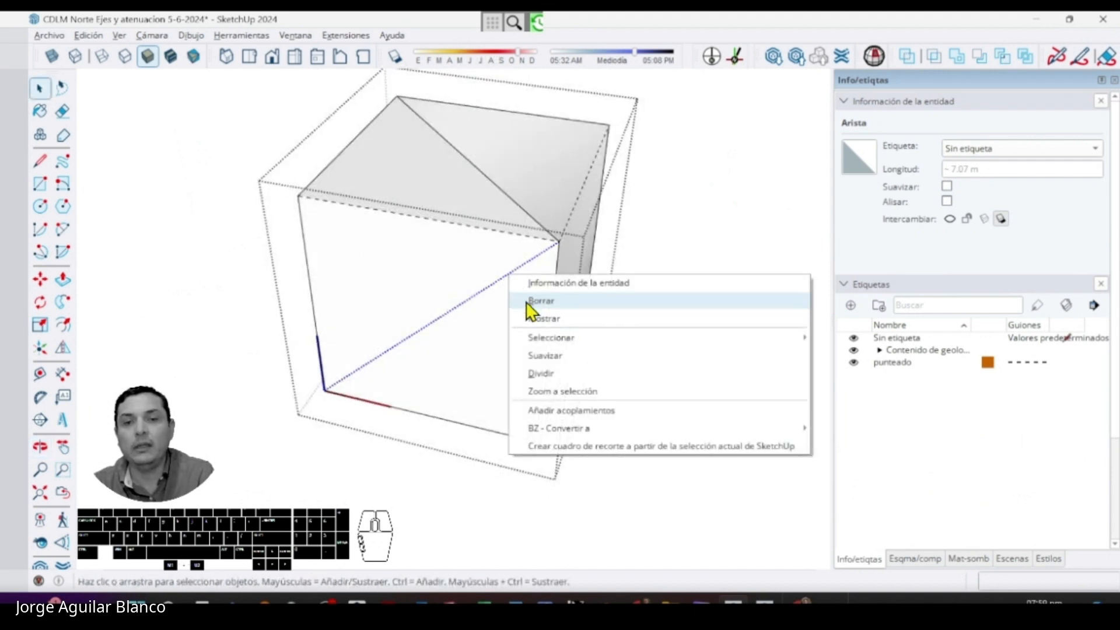
{"action": "left_click", "coordinate": [289, 252]}
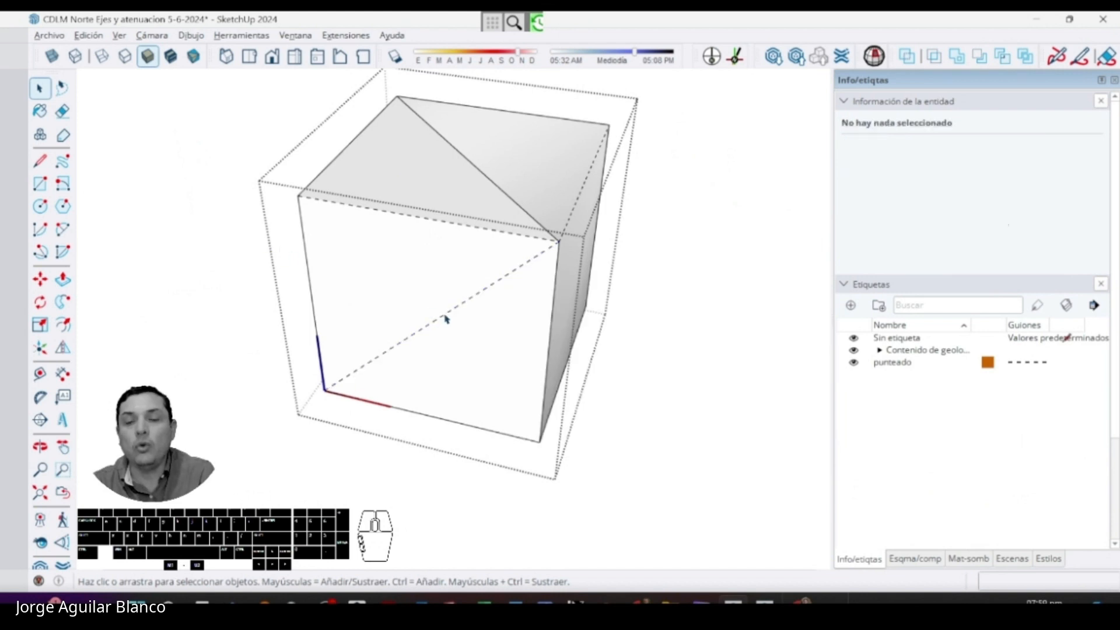
- Restore the front face's diagonal and the two dashed top edges of the cube using the Eraser's unsoften/unhide mode
{"action": "key", "text": "e"}
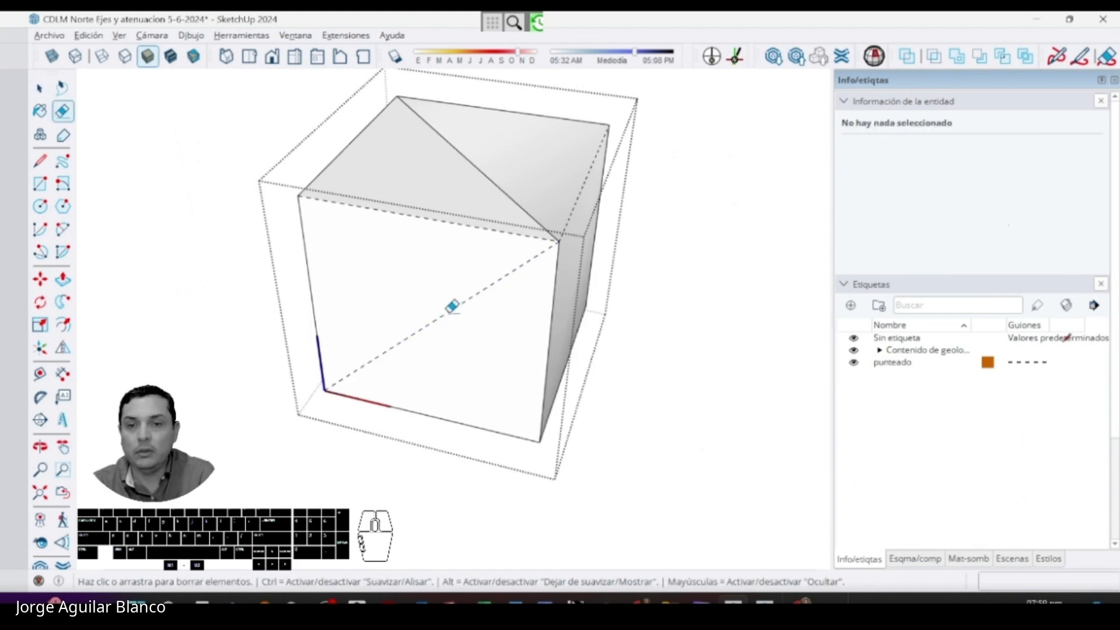
{"action": "left_click", "coordinate": [450, 310], "text": "alt"}
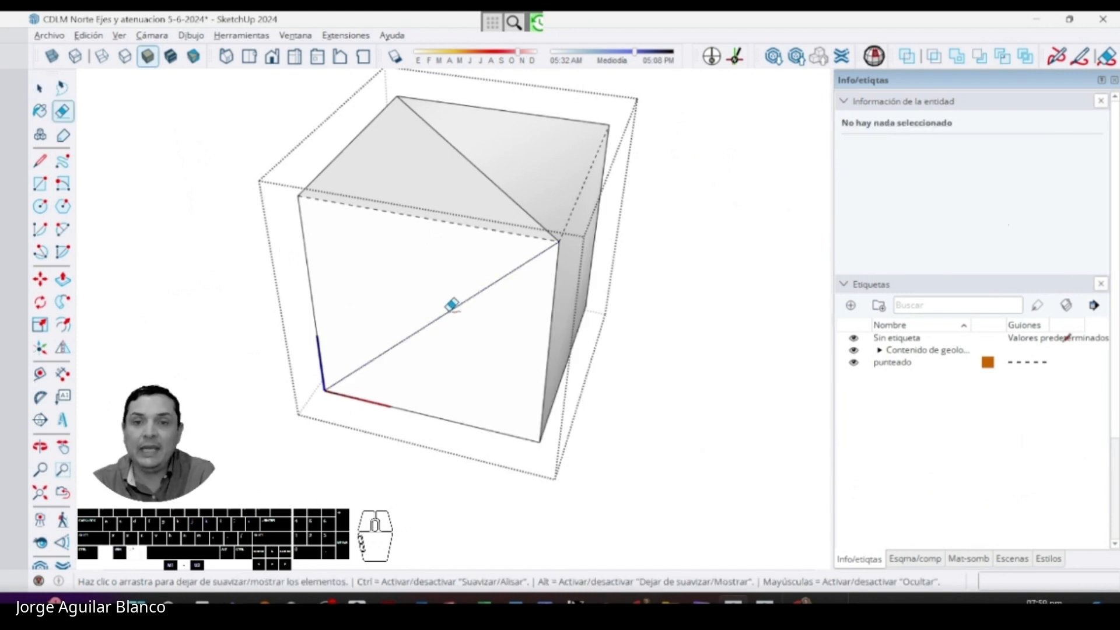
{"action": "left_click", "coordinate": [569, 215], "text": "alt"}
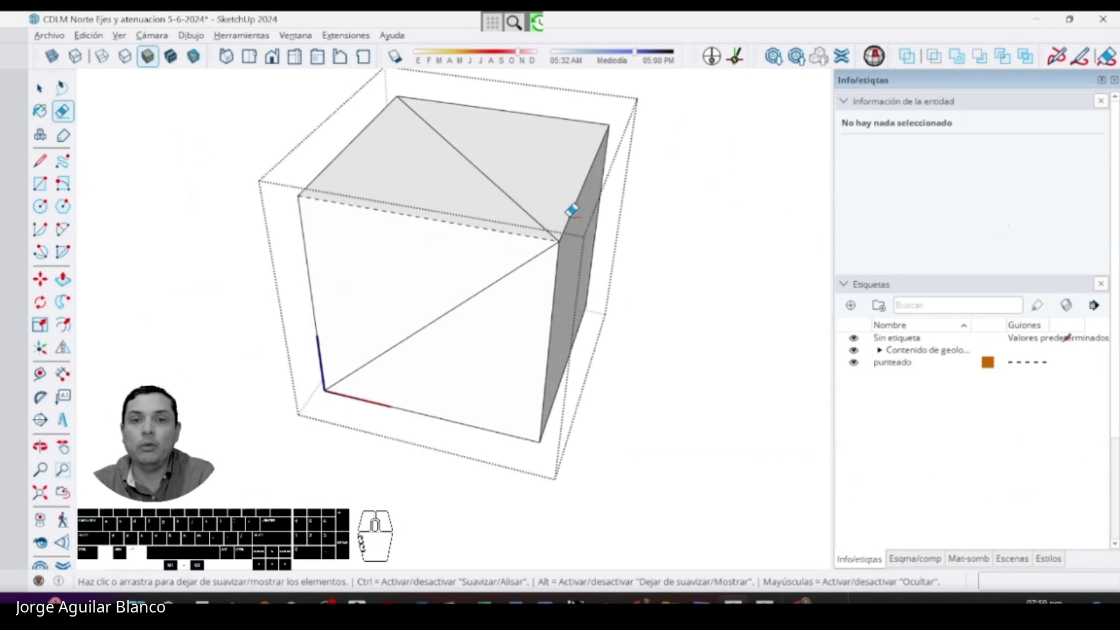
{"action": "mouse_move", "coordinate": [551, 238]}
{"action": "middle_mouse_down"}
{"action": "mouse_move", "coordinate": [367, 230]}
{"action": "mouse_move", "coordinate": [386, 264]}
{"action": "mouse_move", "coordinate": [352, 285]}
{"action": "mouse_move", "coordinate": [356, 138]}
{"action": "mouse_move", "coordinate": [380, 248]}
{"action": "mouse_move", "coordinate": [397, 205]}
{"action": "mouse_move", "coordinate": [387, 275]}
{"action": "middle_mouse_up"}
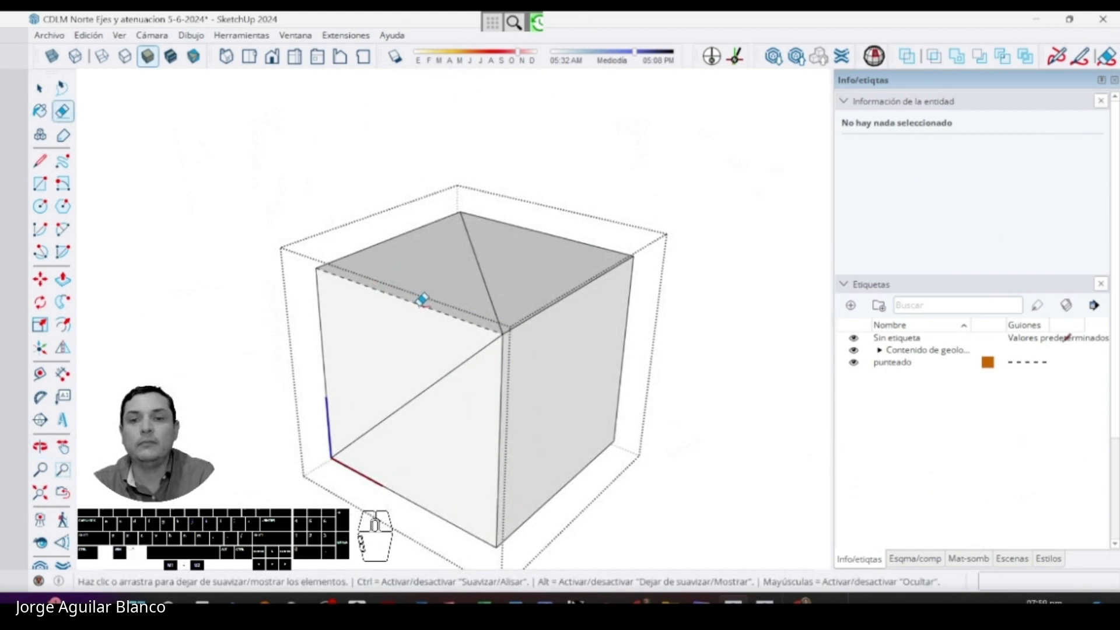
{"action": "key", "text": "space"}
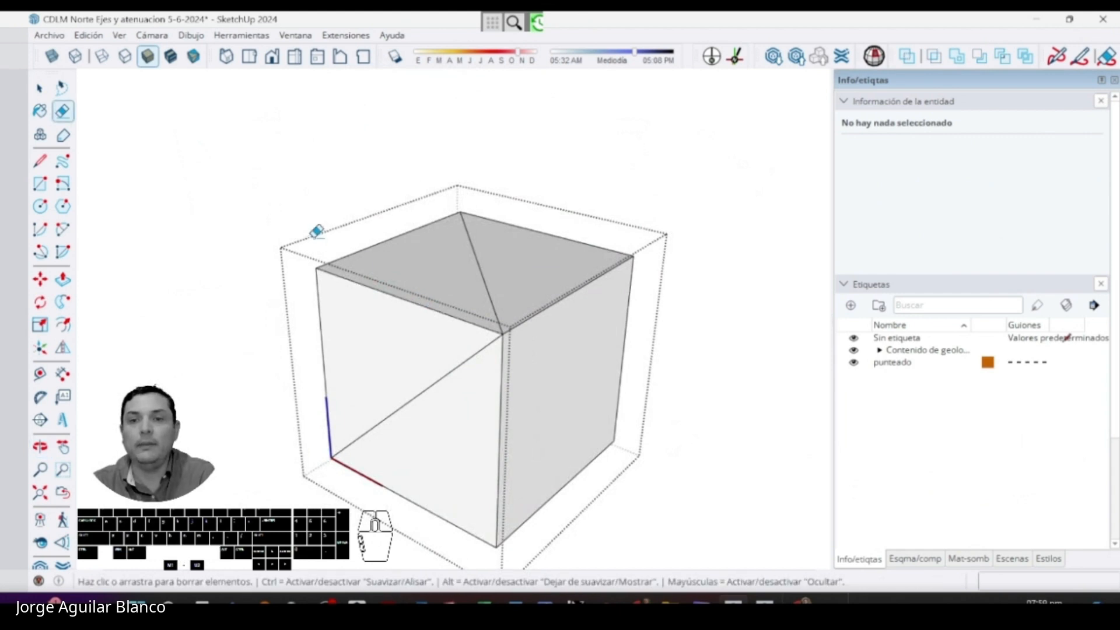
- Finish editing the cube component and view the whole group of boxes
{"action": "left_click", "coordinate": [317, 231]}
{"action": "mouse_move", "coordinate": [390, 239]}
{"action": "middle_mouse_down"}
{"action": "mouse_move", "coordinate": [348, 408]}
{"action": "mouse_move", "coordinate": [525, 280]}
{"action": "mouse_move", "coordinate": [588, 274]}
{"action": "middle_mouse_up"}
{"action": "scroll", "coordinate": [483, 318], "scroll_direction": "down", "scroll_amount": 3}
{"action": "scroll", "coordinate": [544, 306], "scroll_direction": "down", "scroll_amount": 4}
{"action": "middle_click_drag", "start_coordinate": [346, 262], "coordinate": [435, 355], "text": "shift"}
{"action": "middle_click_drag", "start_coordinate": [308, 340], "coordinate": [463, 352]}
- Switch to the topics slide, underline "Norte solar" in red, and return to SketchUp
{"action": "key", "text": "alt+Tab"}
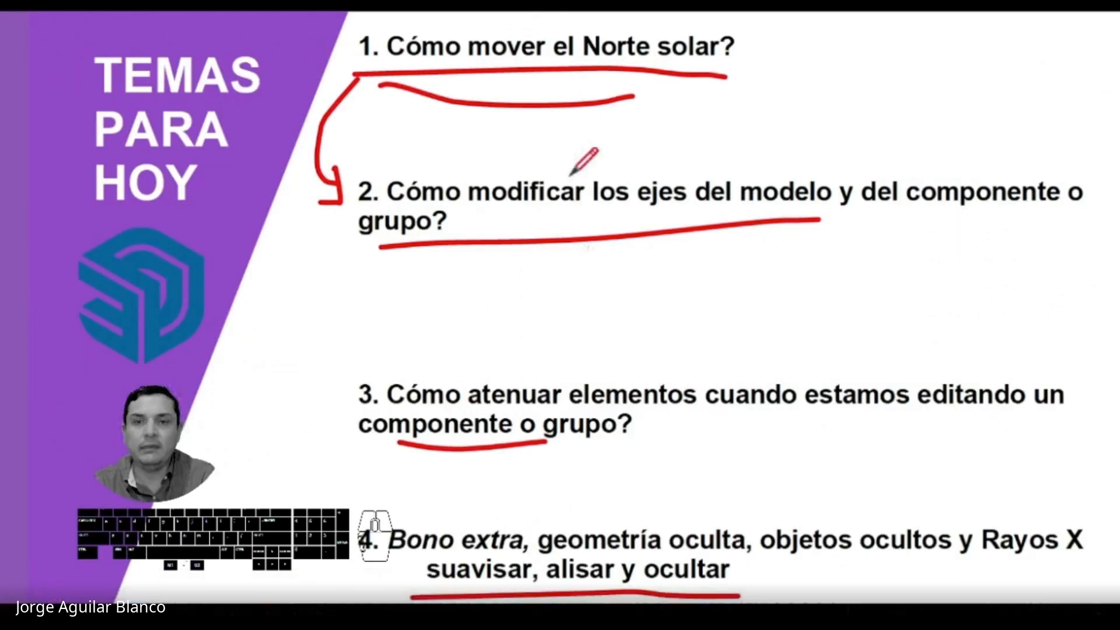
{"action": "left_click_drag", "start_coordinate": [579, 80], "coordinate": [737, 82]}
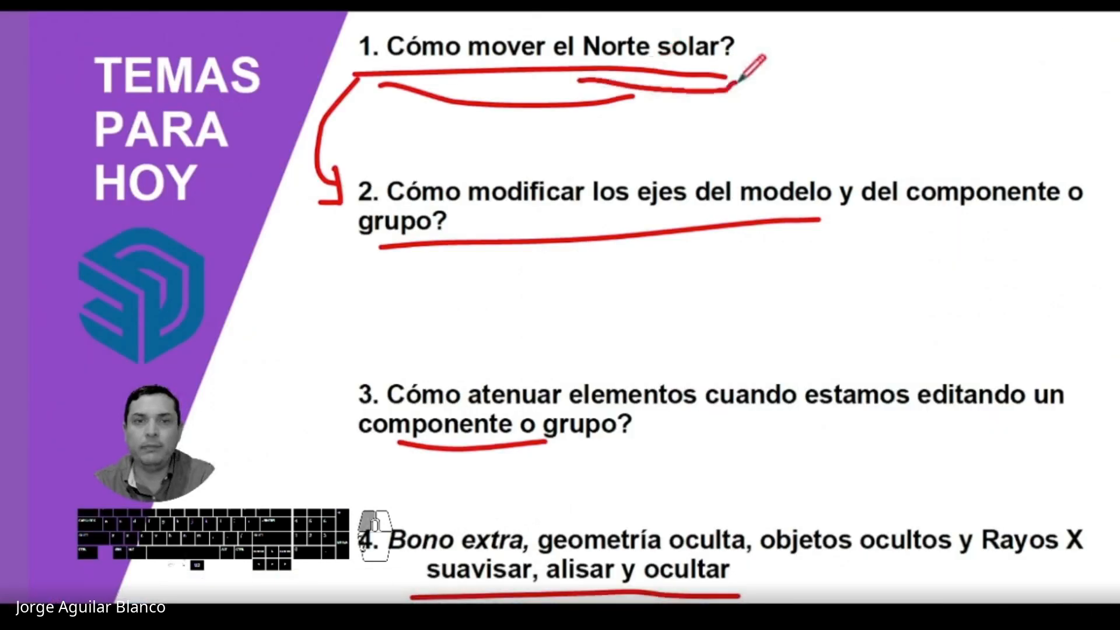
{"action": "key", "text": "alt+Tab"}
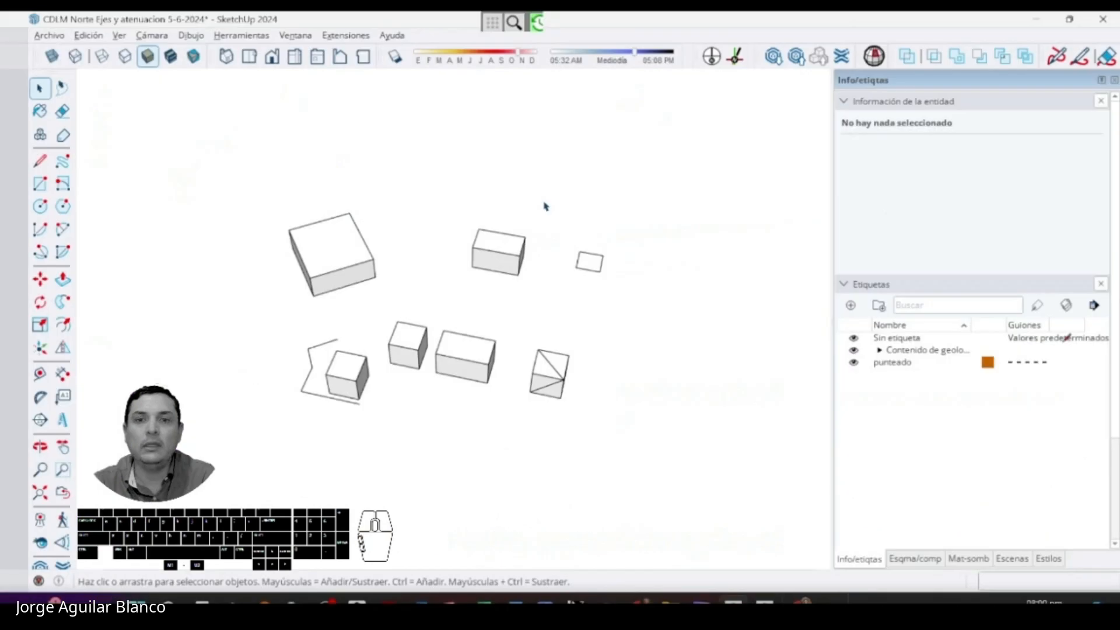
- Insert the RNPDIGITAL survey plan JPG from File Explorer beside the boxes, about 59 m wide and 78 m high
{"action": "scroll", "coordinate": [466, 304], "scroll_direction": "down", "scroll_amount": 3}
{"action": "middle_click_drag", "start_coordinate": [558, 325], "coordinate": [535, 320], "text": "shift"}
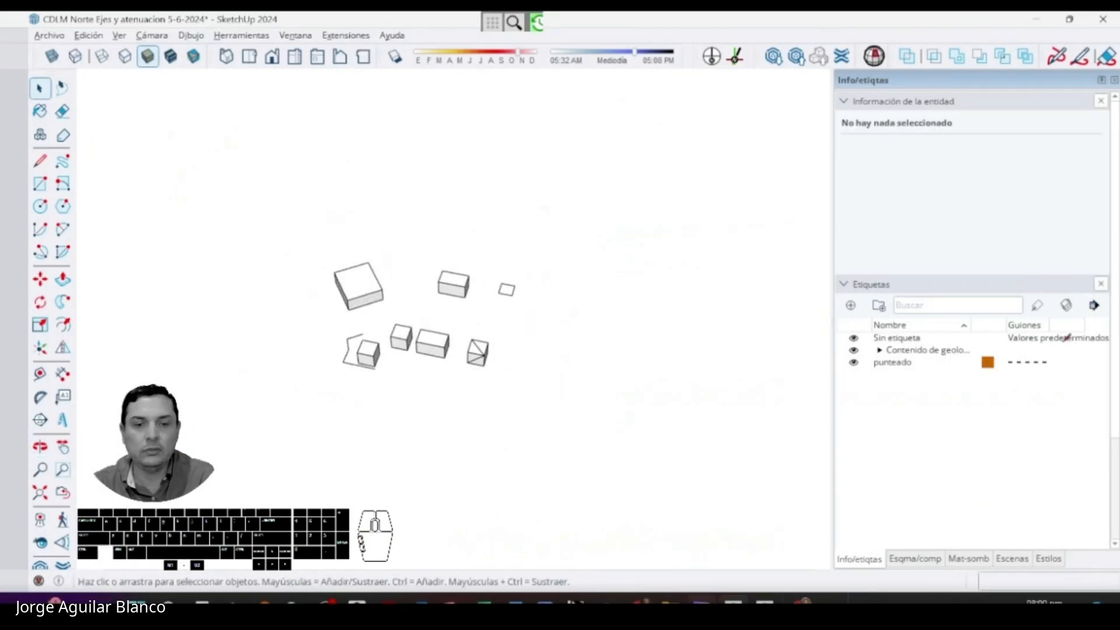
{"action": "left_click", "coordinate": [671, 601]}
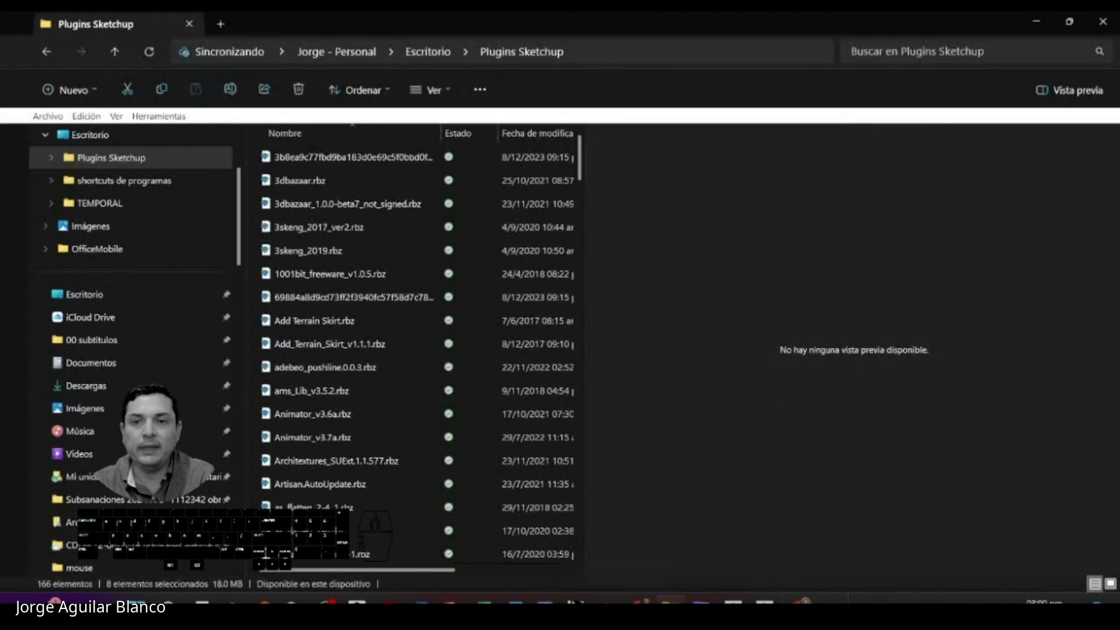
{"action": "mouse_move", "coordinate": [634, 17]}
{"action": "left_mouse_down"}
{"action": "mouse_move", "coordinate": [645, 16]}
{"action": "mouse_move", "coordinate": [0, 102]}
{"action": "left_mouse_up"}
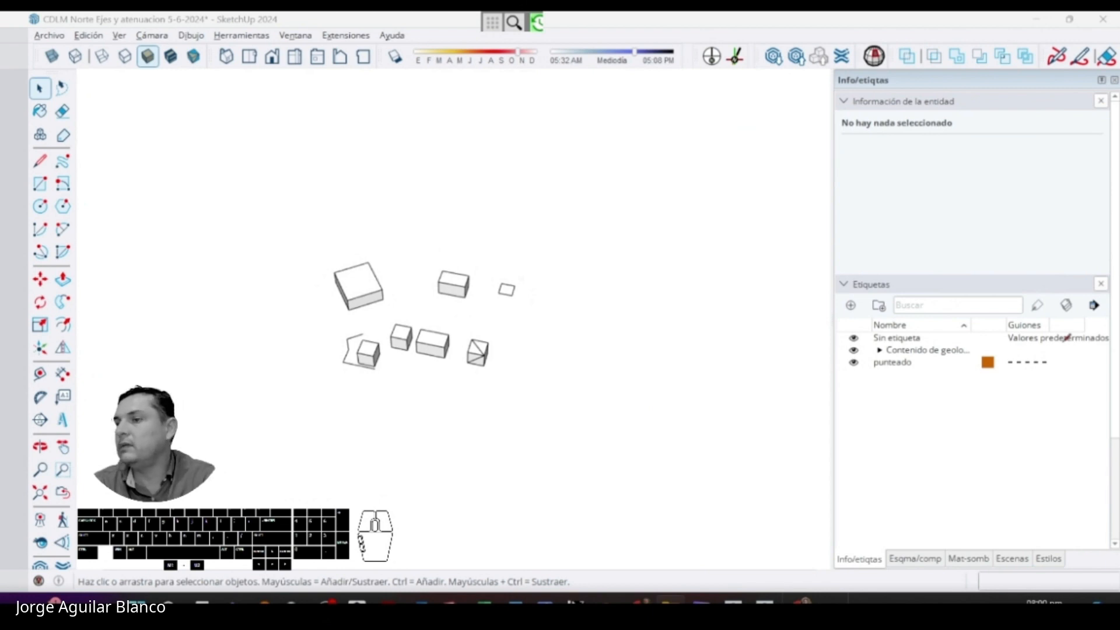
{"action": "mouse_move", "coordinate": [87, 315]}
{"action": "left_mouse_down"}
{"action": "mouse_move", "coordinate": [334, 349]}
{"action": "mouse_move", "coordinate": [541, 411]}
{"action": "mouse_move", "coordinate": [527, 418]}
{"action": "left_mouse_up"}
{"action": "left_click", "coordinate": [526, 419]}
{"action": "scroll", "coordinate": [636, 281], "scroll_direction": "down", "scroll_amount": 2}
{"action": "middle_click_drag", "start_coordinate": [636, 281], "coordinate": [432, 397]}
{"action": "scroll", "coordinate": [509, 340], "scroll_direction": "up", "scroll_amount": 5}
{"action": "key", "text": "space"}
{"action": "scroll", "coordinate": [485, 274], "scroll_direction": "down", "scroll_amount": 2}
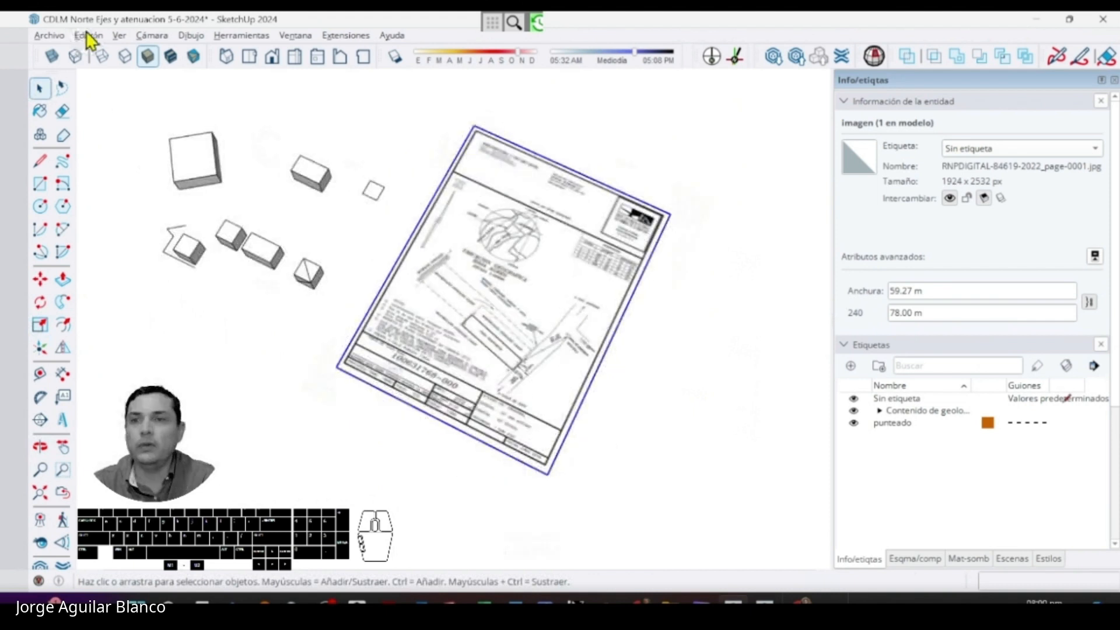
- Display the solar north direction line in the model
{"action": "left_click", "coordinate": [119, 36]}
{"action": "left_click", "coordinate": [152, 35]}
{"action": "left_click", "coordinate": [712, 56]}
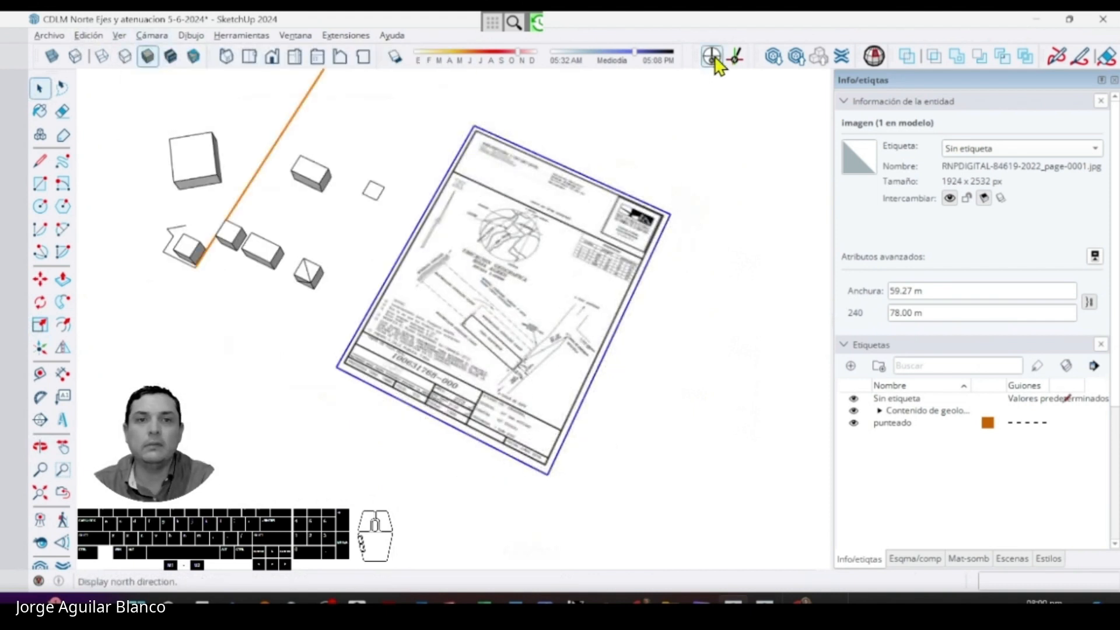
- Turn on the display of the drawing axes in the model
{"action": "left_click", "coordinate": [735, 56]}
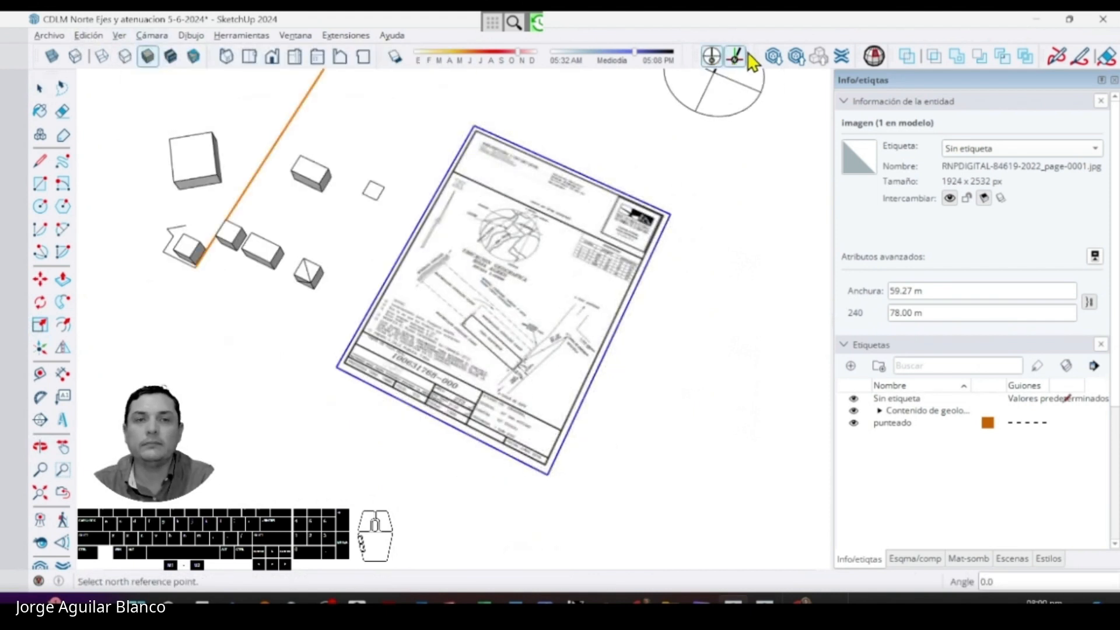
{"action": "left_click", "coordinate": [40, 89]}
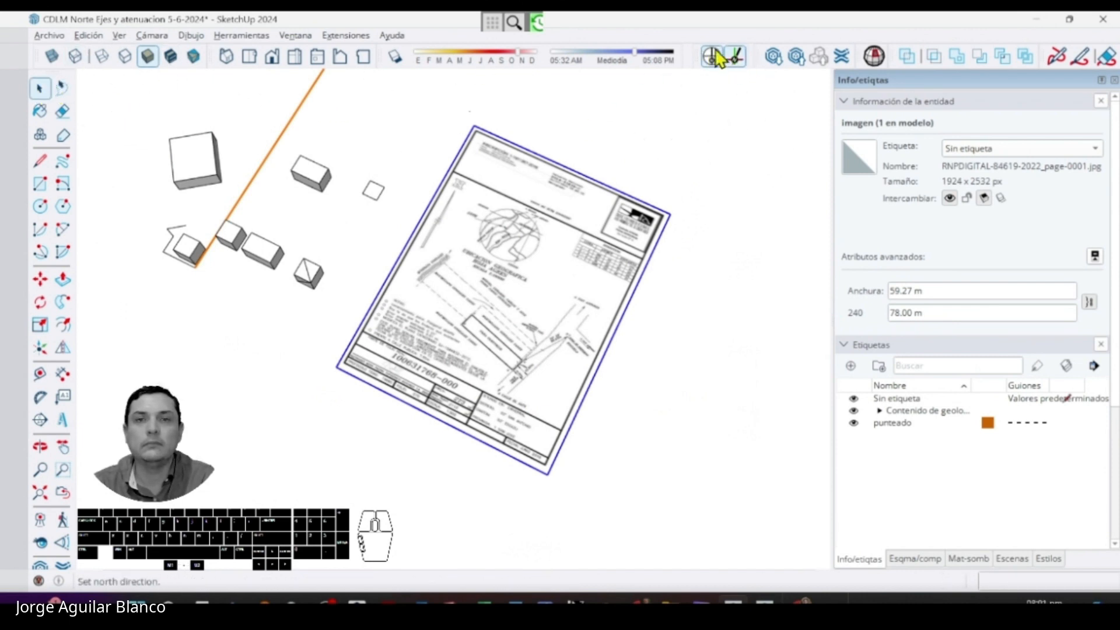
{"action": "left_click", "coordinate": [124, 38]}
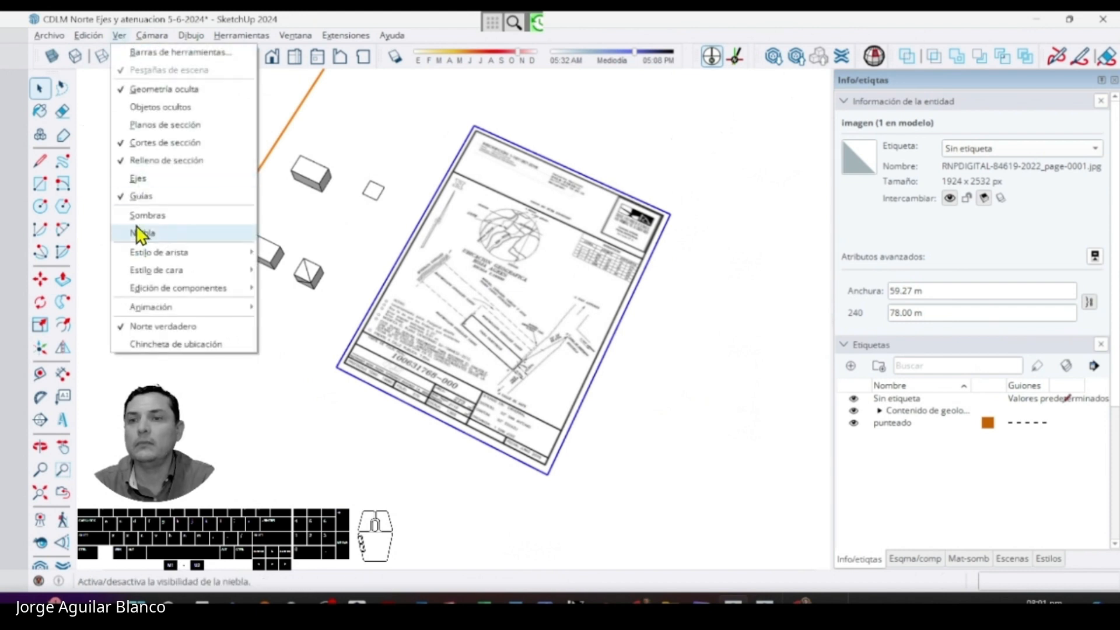
{"action": "left_click", "coordinate": [140, 180]}
{"action": "middle_click_drag", "start_coordinate": [433, 228], "coordinate": [527, 346]}
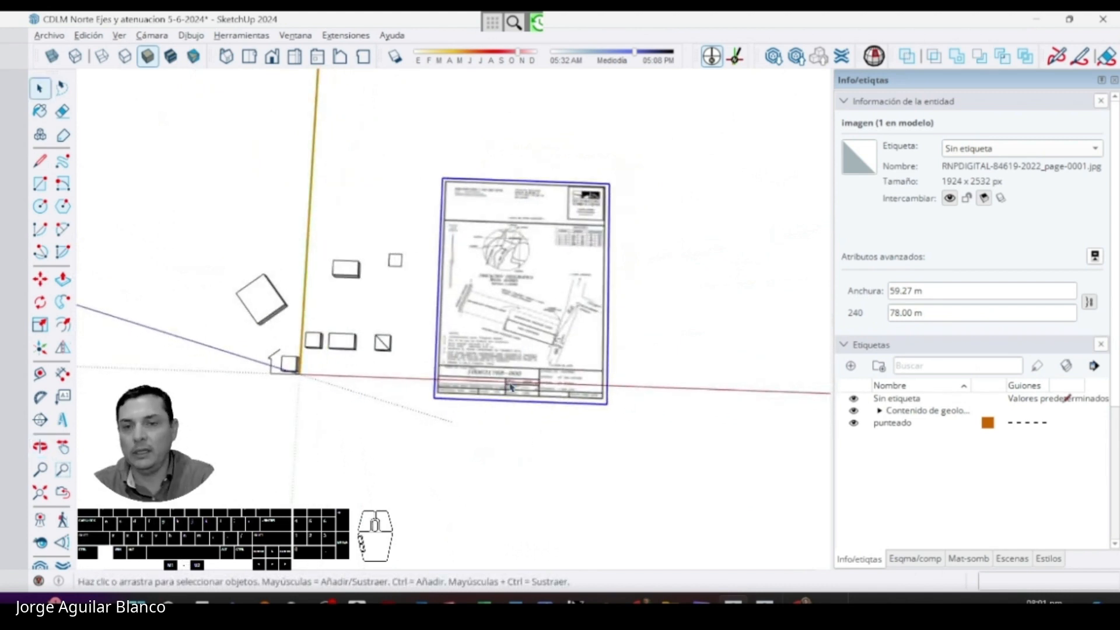
- Move all the boxes and the loose outlines away from the axes origin, to the side opposite the survey plan
{"action": "left_click_drag", "start_coordinate": [169, 239], "coordinate": [450, 468]}
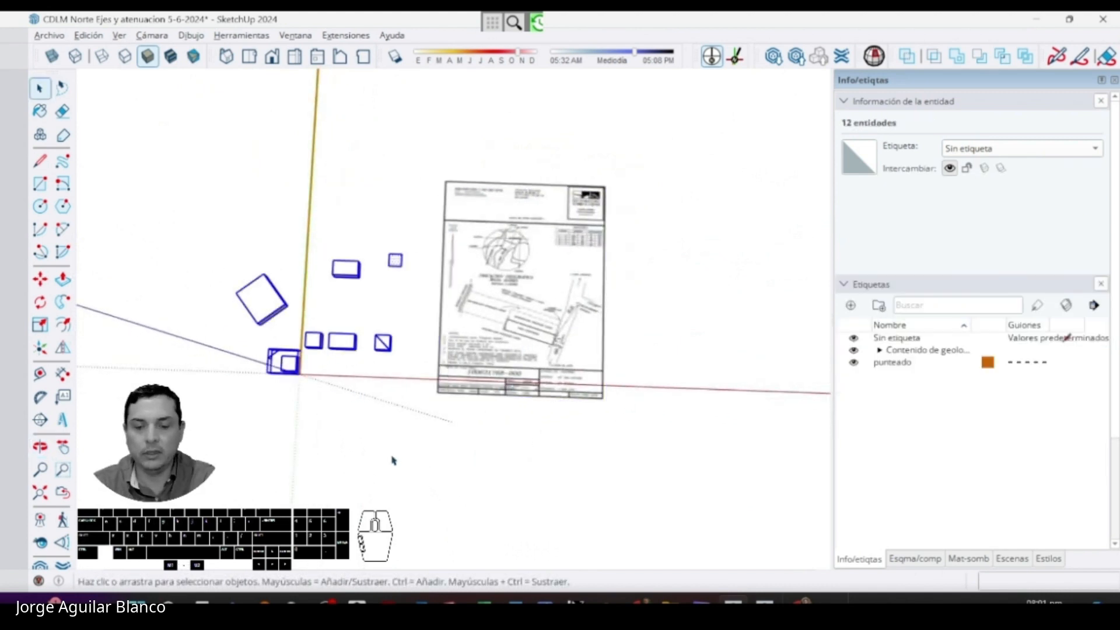
{"action": "key", "text": "m"}
{"action": "left_click", "coordinate": [428, 456]}
{"action": "left_click", "coordinate": [202, 450]}
{"action": "key", "text": "space"}
- Move the survey plan image toward the boxes so it lies over the axes origin
{"action": "left_click", "coordinate": [576, 376]}
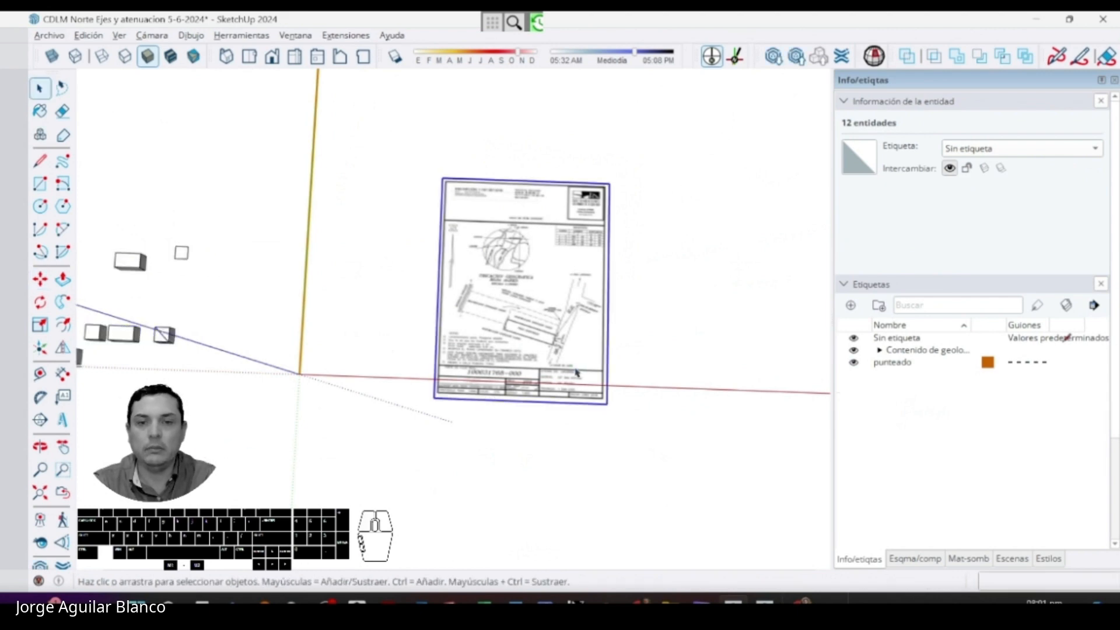
{"action": "key", "text": "m"}
{"action": "left_click", "coordinate": [565, 368]}
{"action": "left_click", "coordinate": [353, 371]}
{"action": "key", "text": "space"}
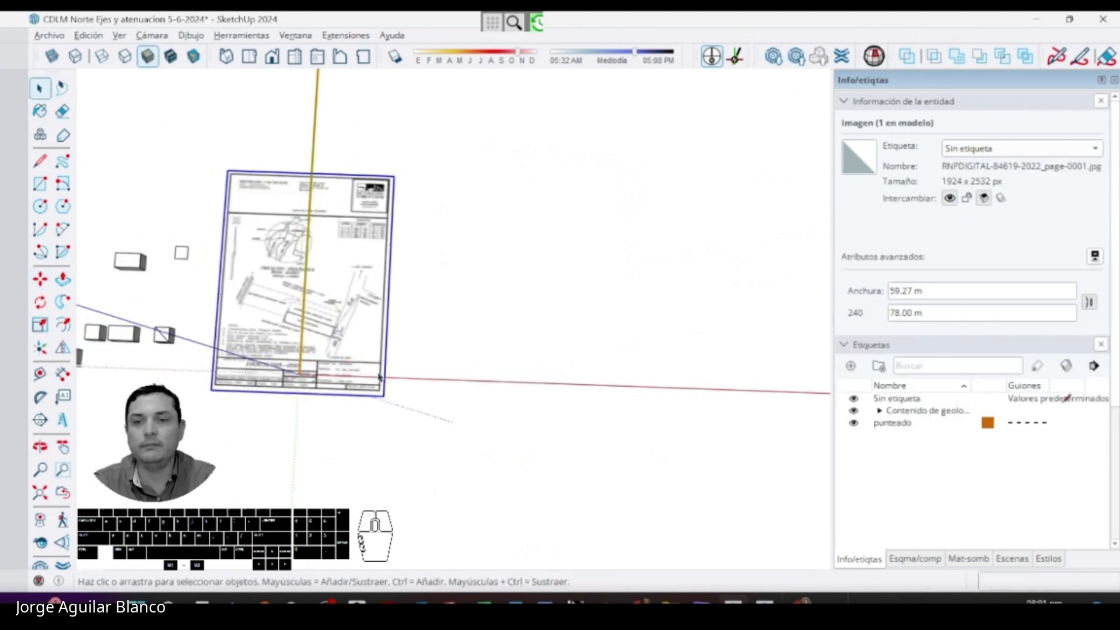
- Examine the lot drawing on the survey plan and its orientation relative to the axes and the north line
{"action": "scroll", "coordinate": [364, 345], "scroll_direction": "up", "scroll_amount": 2}
{"action": "middle_click_drag", "start_coordinate": [480, 295], "coordinate": [770, 230], "text": "shift"}
{"action": "scroll", "coordinate": [547, 271], "scroll_direction": "up", "scroll_amount": 5}
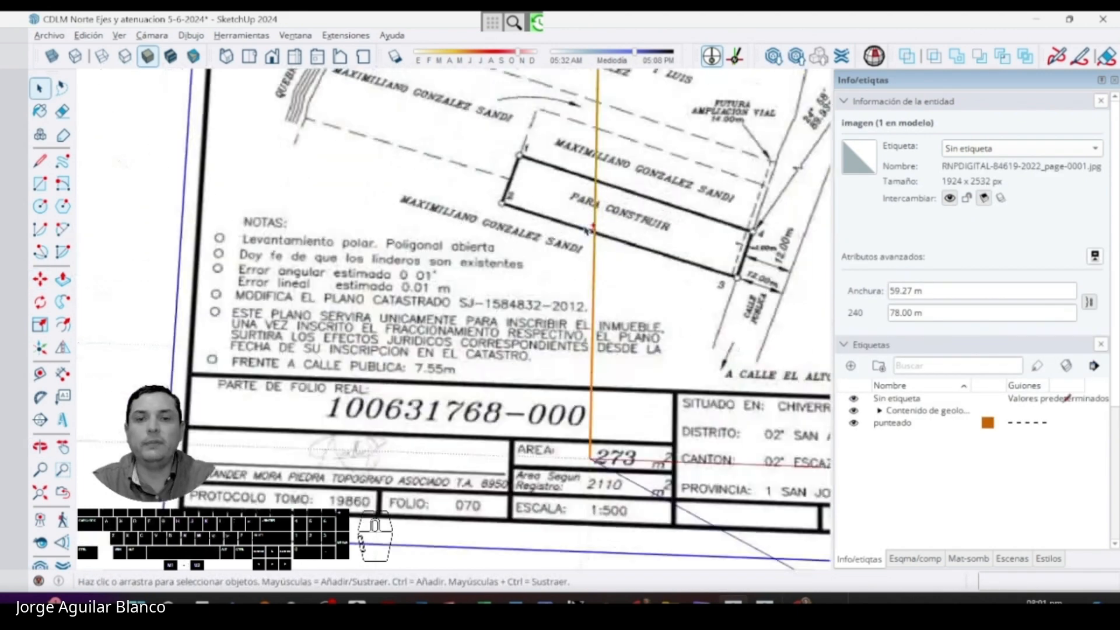
{"action": "middle_click_drag", "start_coordinate": [580, 302], "coordinate": [448, 366], "text": "shift"}
{"action": "scroll", "coordinate": [448, 367], "scroll_direction": "down", "scroll_amount": 1}
{"action": "key", "text": "space"}
{"action": "scroll", "coordinate": [516, 325], "scroll_direction": "down", "scroll_amount": 4}
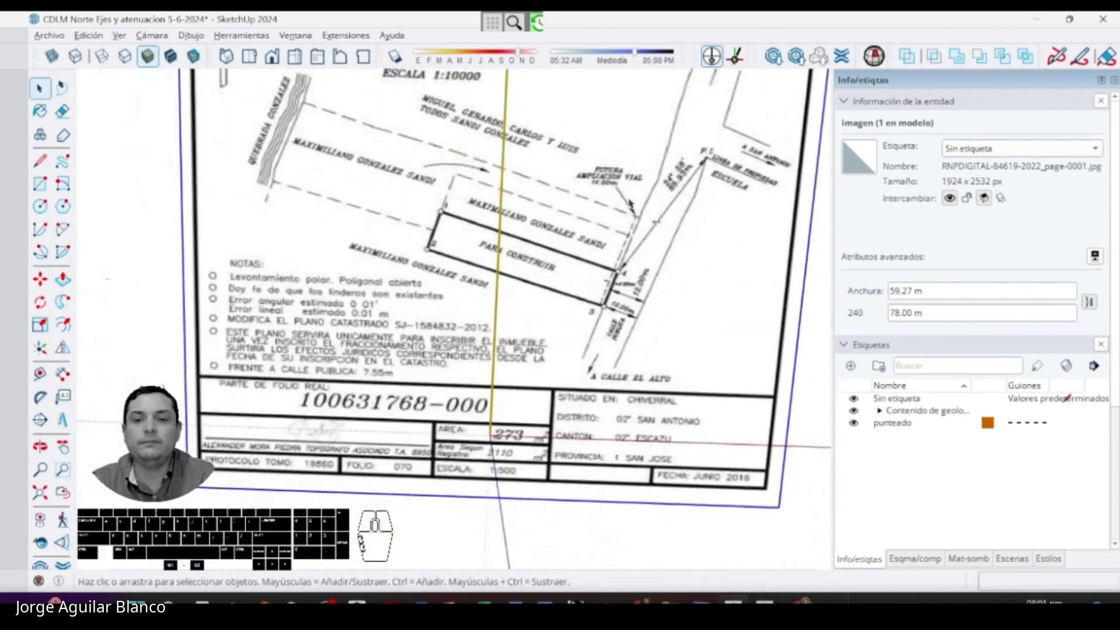
{"action": "middle_click_drag", "start_coordinate": [514, 324], "coordinate": [407, 180]}
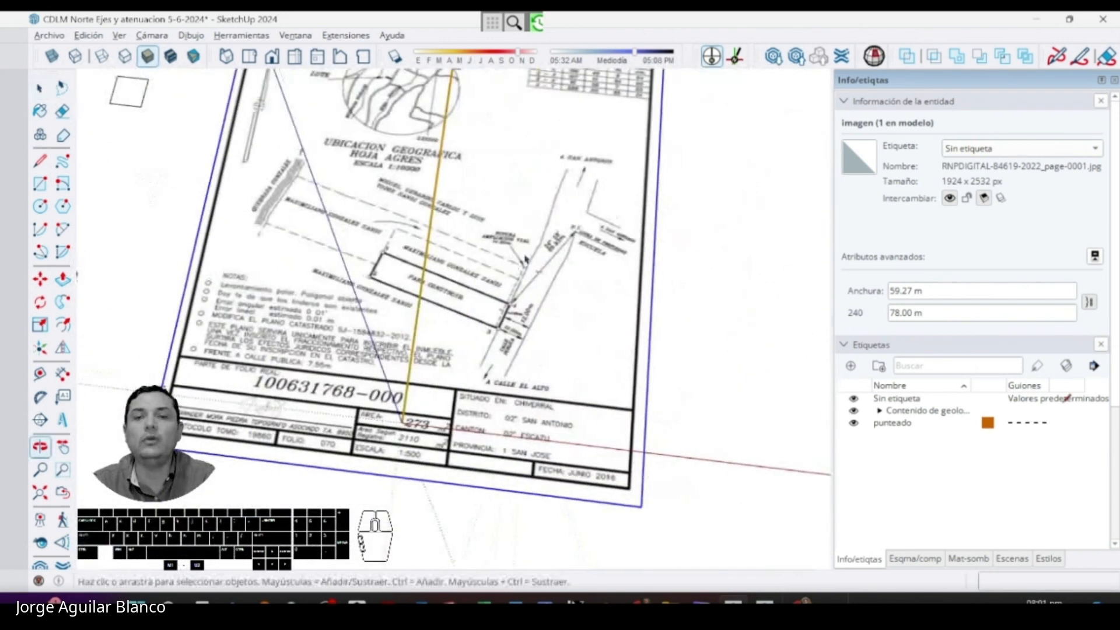
{"action": "scroll", "coordinate": [607, 214], "scroll_direction": "down", "scroll_amount": 2}
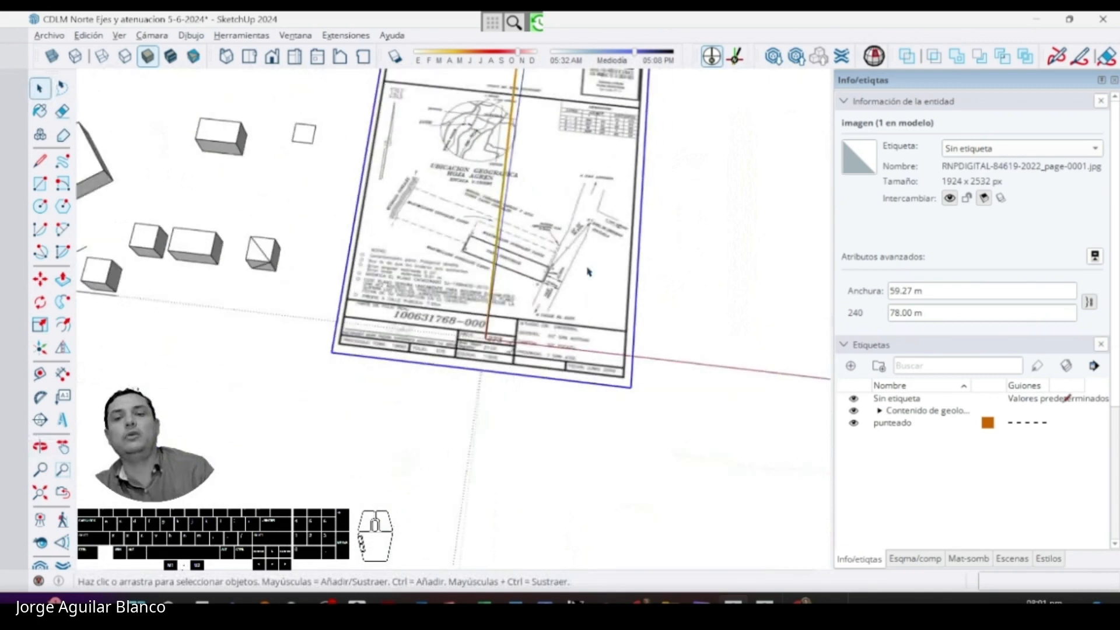
{"action": "middle_click_drag", "start_coordinate": [555, 305], "coordinate": [527, 334]}
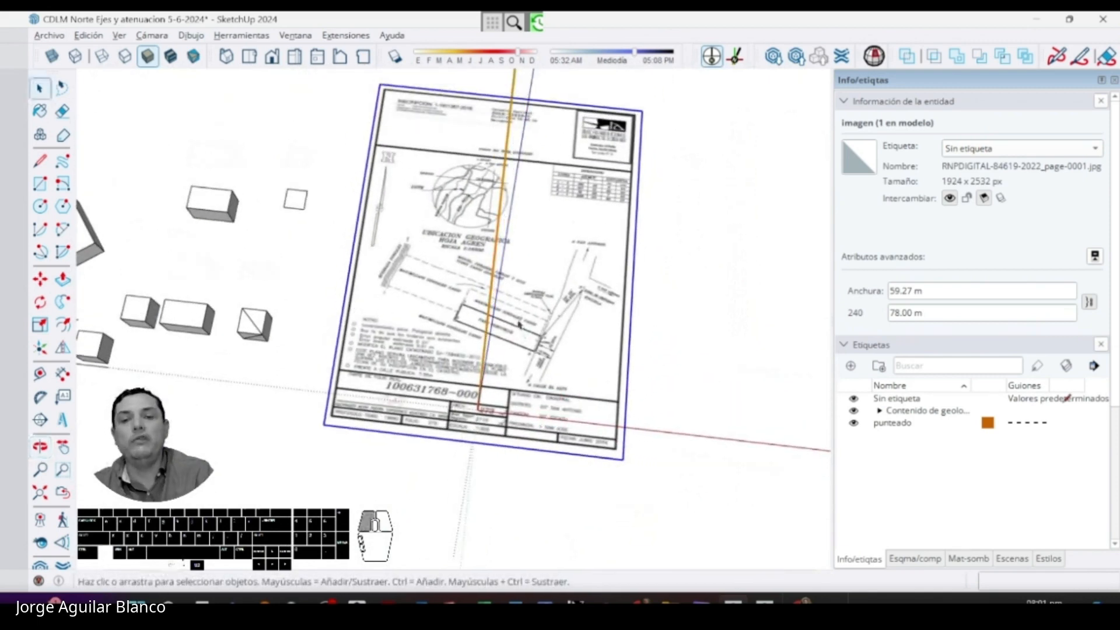
- Explode the survey plan image and turn it into a group
{"action": "right_click", "coordinate": [527, 335]}
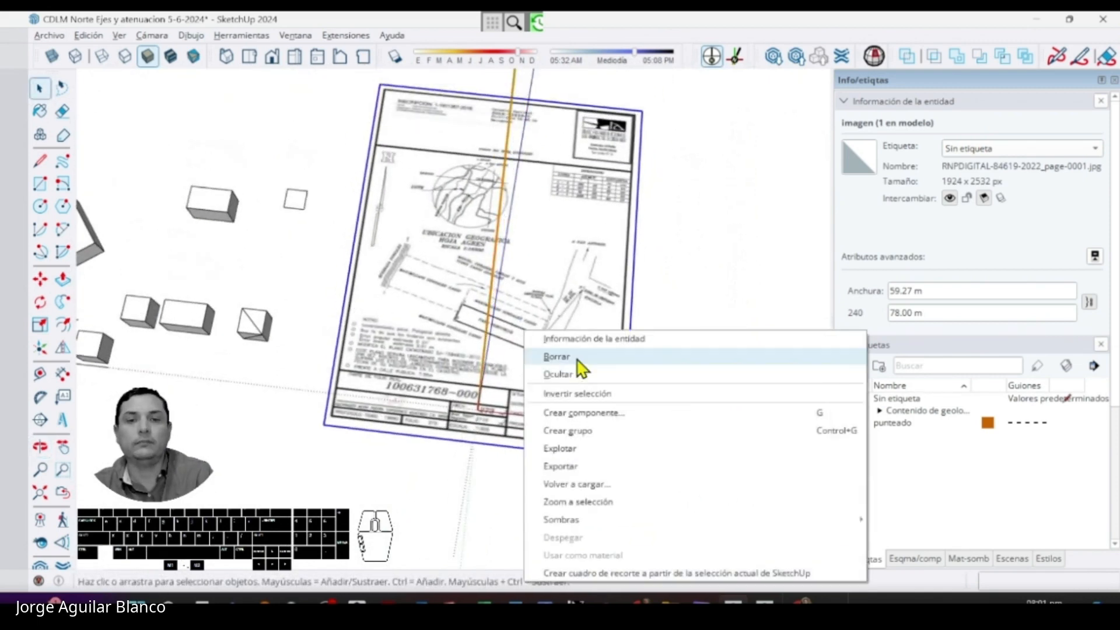
{"action": "left_click", "coordinate": [592, 449]}
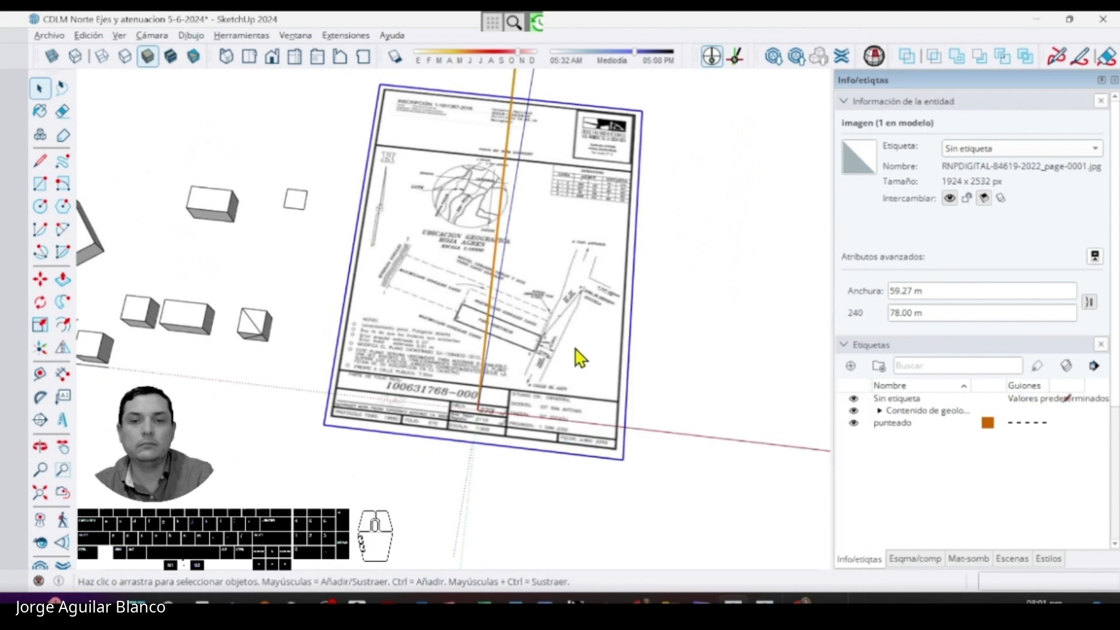
{"action": "key", "text": "g"}
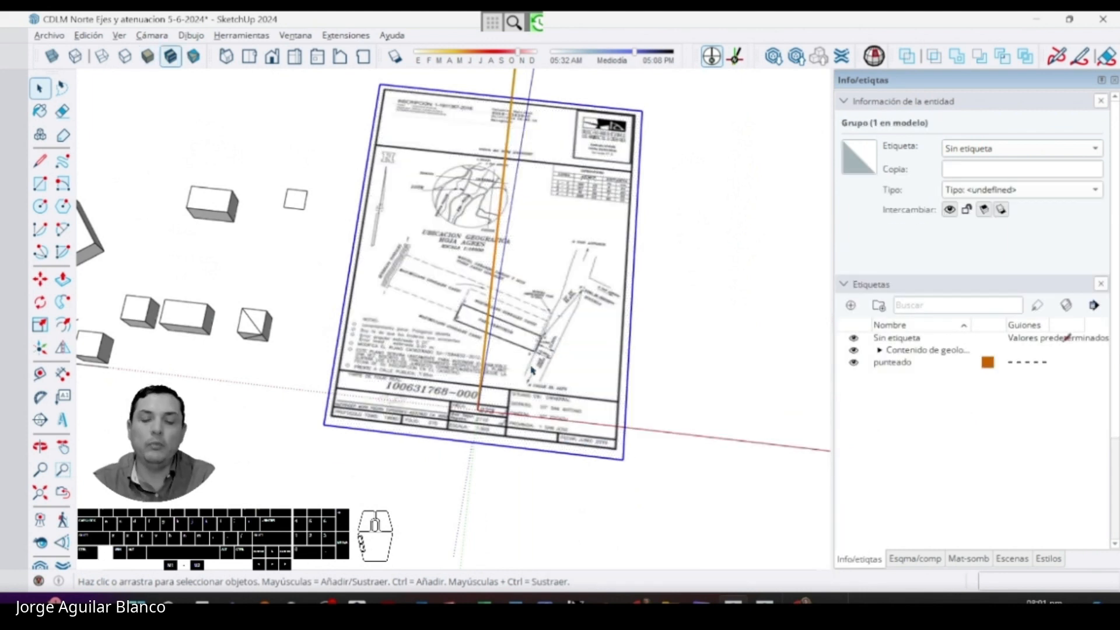
- Rotate the plan group about lot corner 3 so the edge between corners 3 and 2 follows the red axis
{"action": "key", "text": "m"}
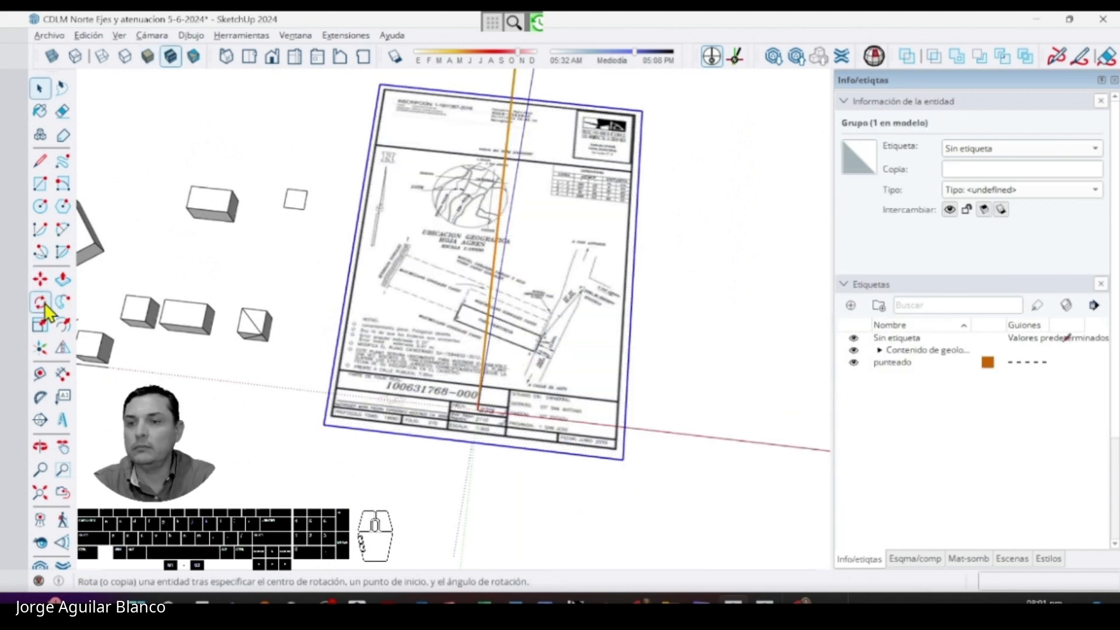
{"action": "left_click", "coordinate": [40, 302]}
{"action": "scroll", "coordinate": [566, 371], "scroll_direction": "up", "scroll_amount": 2}
{"action": "scroll", "coordinate": [566, 372], "scroll_direction": "up", "scroll_amount": 6}
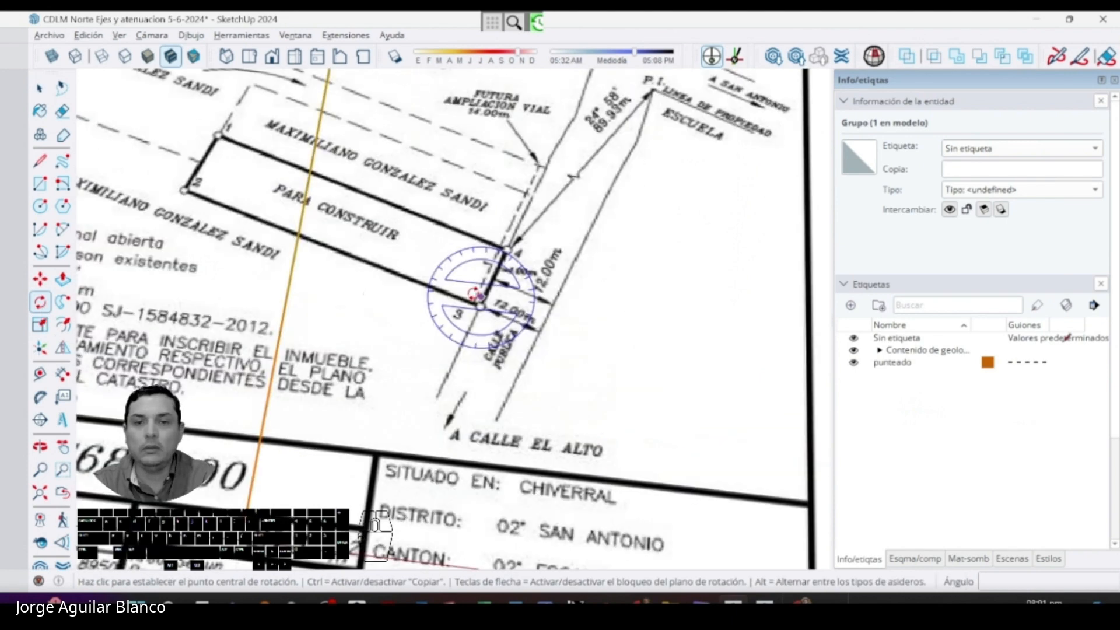
{"action": "left_click", "coordinate": [486, 323]}
{"action": "middle_click_drag", "start_coordinate": [572, 390], "coordinate": [812, 482], "text": "shift"}
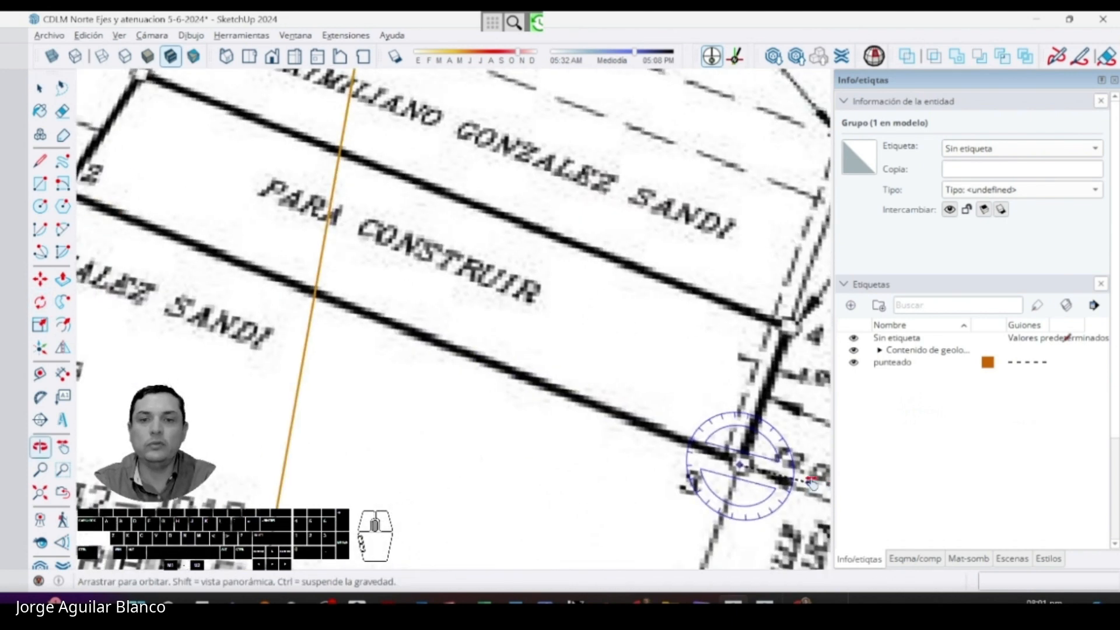
{"action": "middle_click_drag", "start_coordinate": [319, 247], "coordinate": [617, 339], "text": "shift"}
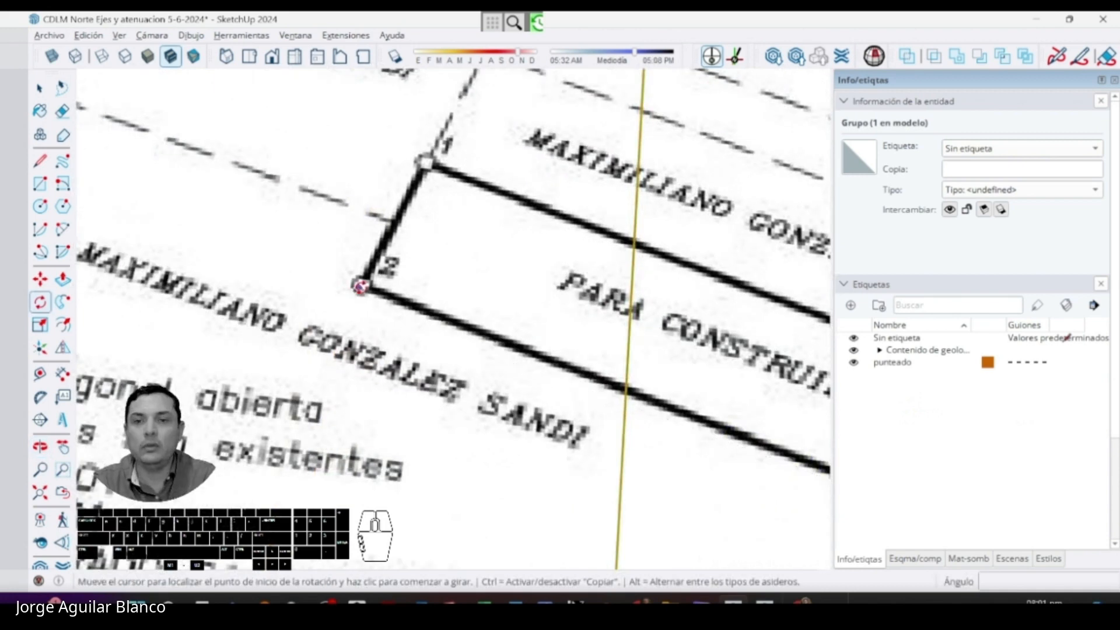
{"action": "left_click", "coordinate": [362, 283]}
{"action": "scroll", "coordinate": [350, 306], "scroll_direction": "down", "scroll_amount": 2}
{"action": "scroll", "coordinate": [334, 309], "scroll_direction": "down", "scroll_amount": 4}
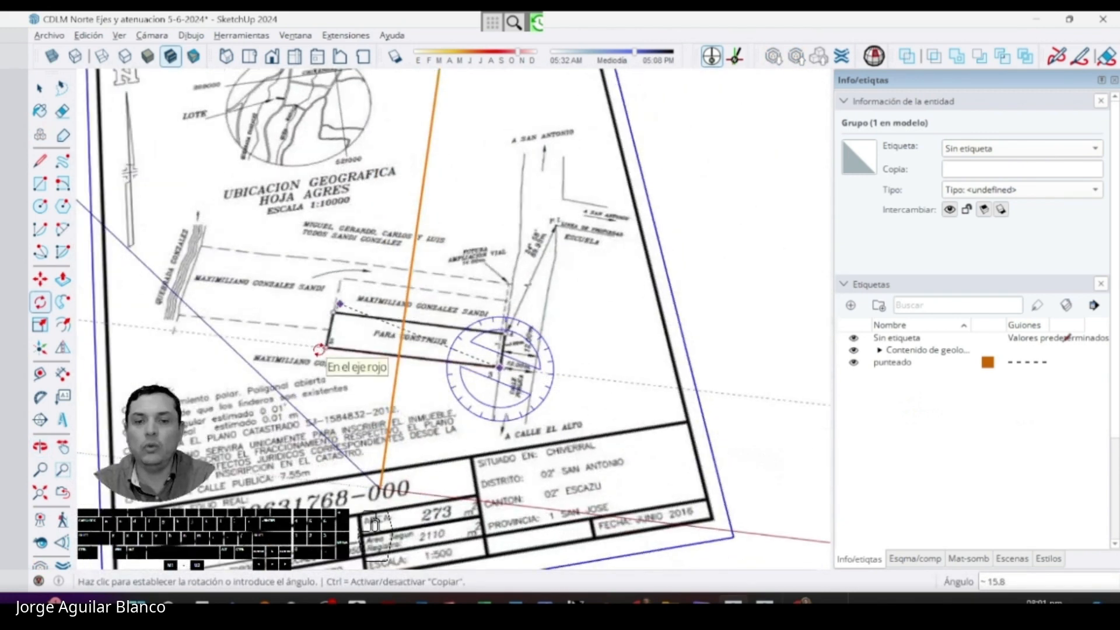
{"action": "left_click", "coordinate": [321, 351]}
{"action": "scroll", "coordinate": [532, 288], "scroll_direction": "down", "scroll_amount": 5}
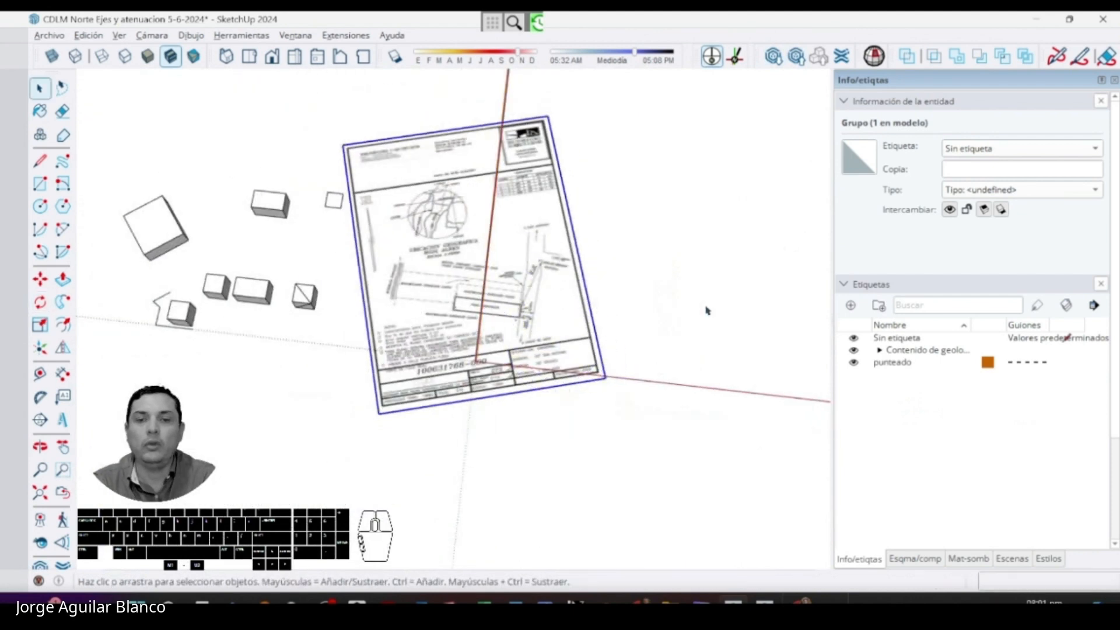
- Set the solar north direction from the base to the tip of the north arrow on the rotated survey plan
{"action": "mouse_move", "coordinate": [708, 310]}
{"action": "middle_mouse_down"}
{"action": "mouse_move", "coordinate": [405, 311]}
{"action": "mouse_move", "coordinate": [356, 345]}
{"action": "middle_mouse_up"}
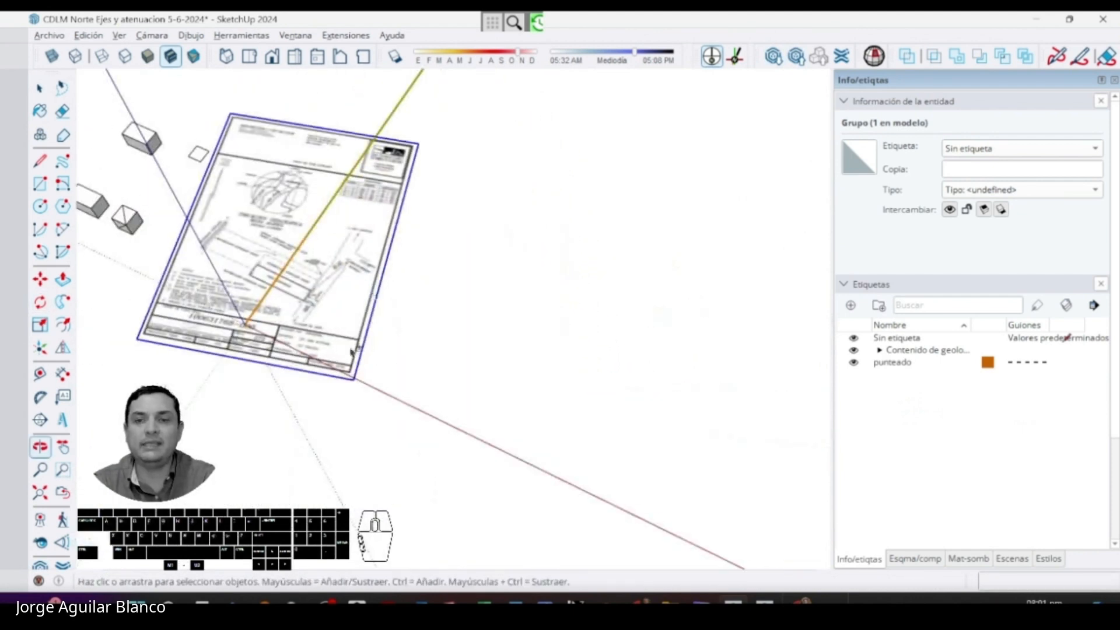
{"action": "middle_click_drag", "start_coordinate": [404, 396], "coordinate": [425, 400]}
{"action": "middle_click_drag", "start_coordinate": [328, 286], "coordinate": [426, 344], "text": "shift"}
{"action": "left_click", "coordinate": [736, 59]}
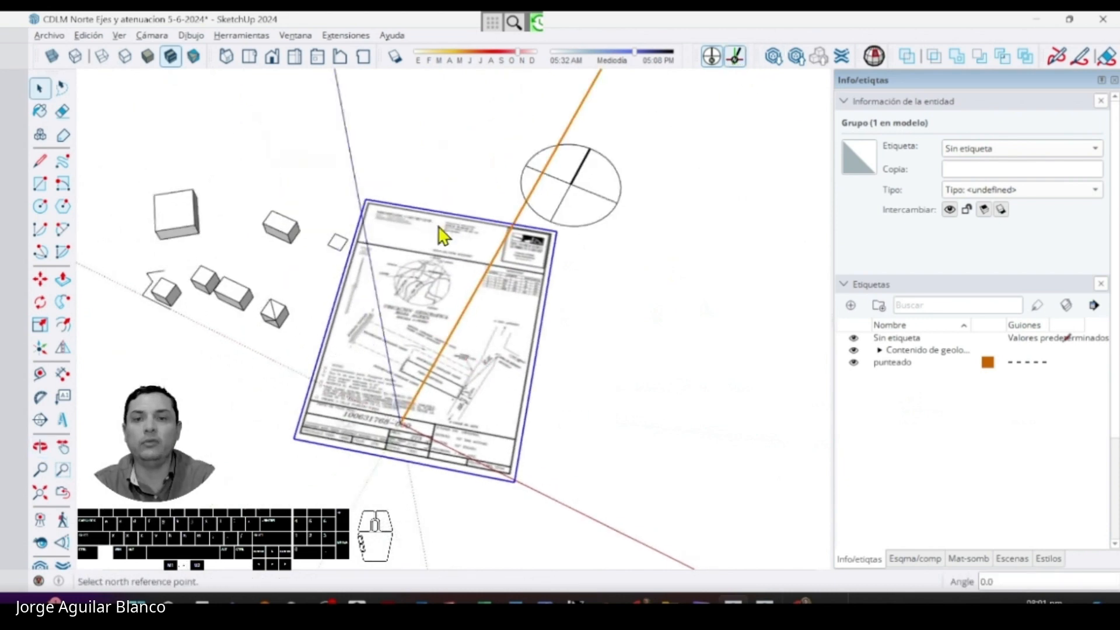
{"action": "scroll", "coordinate": [388, 305], "scroll_direction": "up", "scroll_amount": 10}
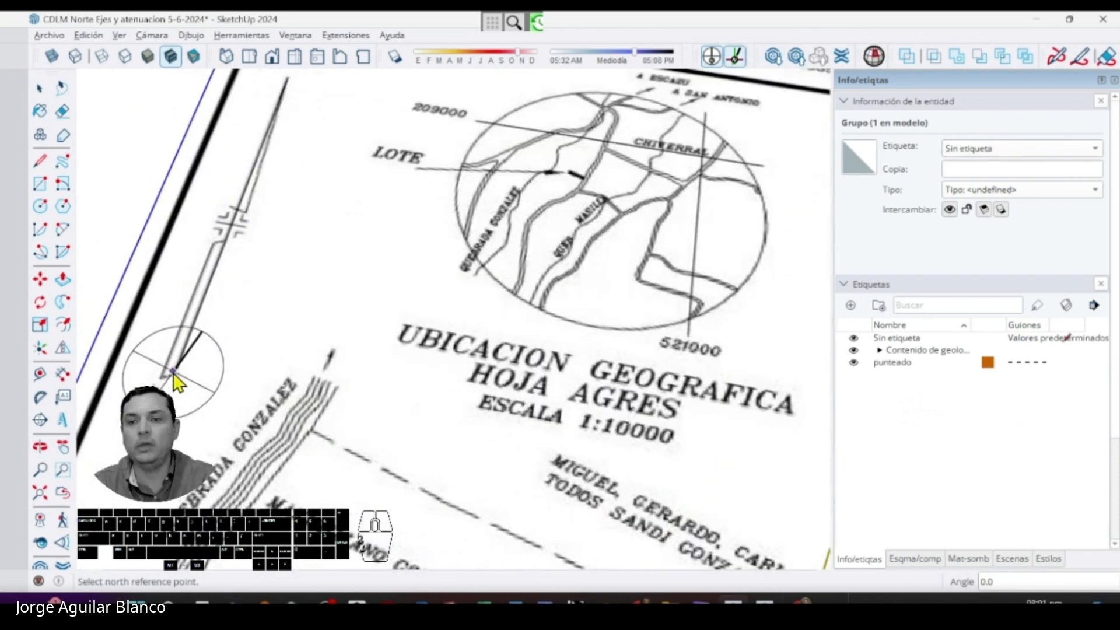
{"action": "left_click", "coordinate": [173, 375]}
{"action": "middle_click_drag", "start_coordinate": [176, 379], "coordinate": [177, 380], "text": "shift"}
{"action": "middle_click_drag", "start_coordinate": [289, 178], "coordinate": [723, 409], "text": "shift"}
{"action": "scroll", "coordinate": [736, 309], "scroll_direction": "up", "scroll_amount": 2}
{"action": "left_click", "coordinate": [657, 291]}
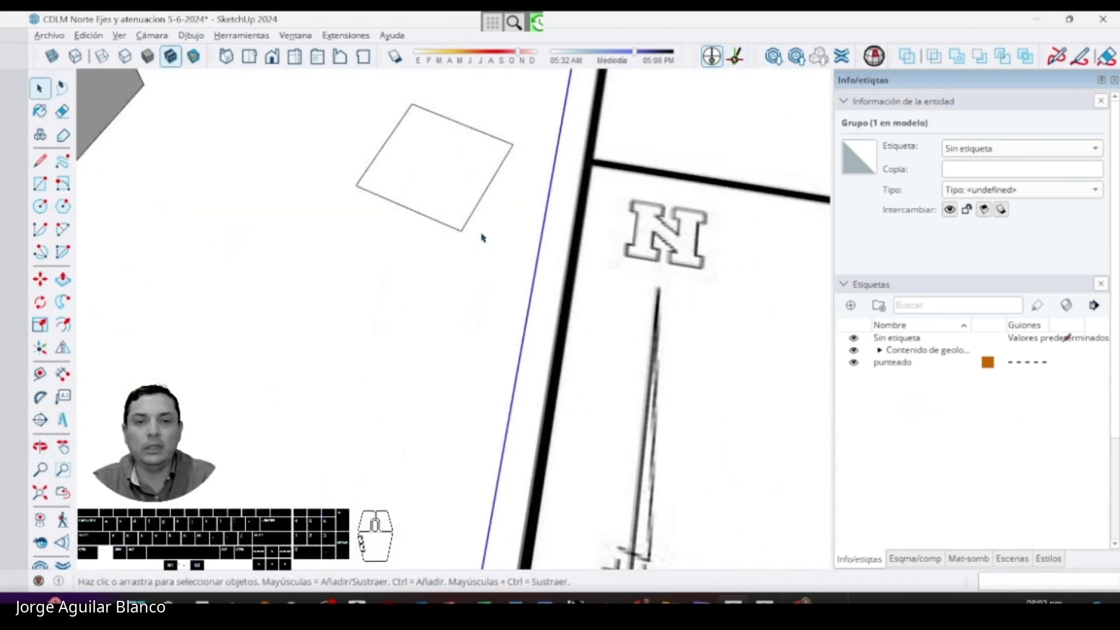
{"action": "scroll", "coordinate": [479, 226], "scroll_direction": "down", "scroll_amount": 8}
{"action": "middle_click_drag", "start_coordinate": [498, 265], "coordinate": [528, 237], "text": "shift"}
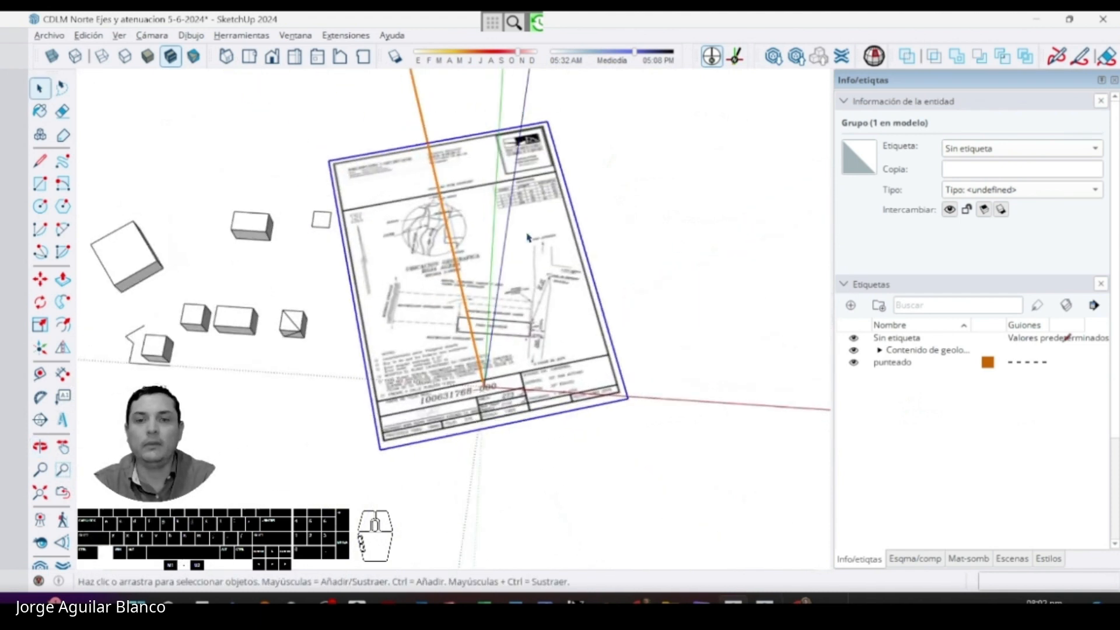
- Undo the survey plan's rotation and set solar north from the origin back along the green axis
{"action": "left_click_drag", "start_coordinate": [295, 194], "coordinate": [84, 347]}
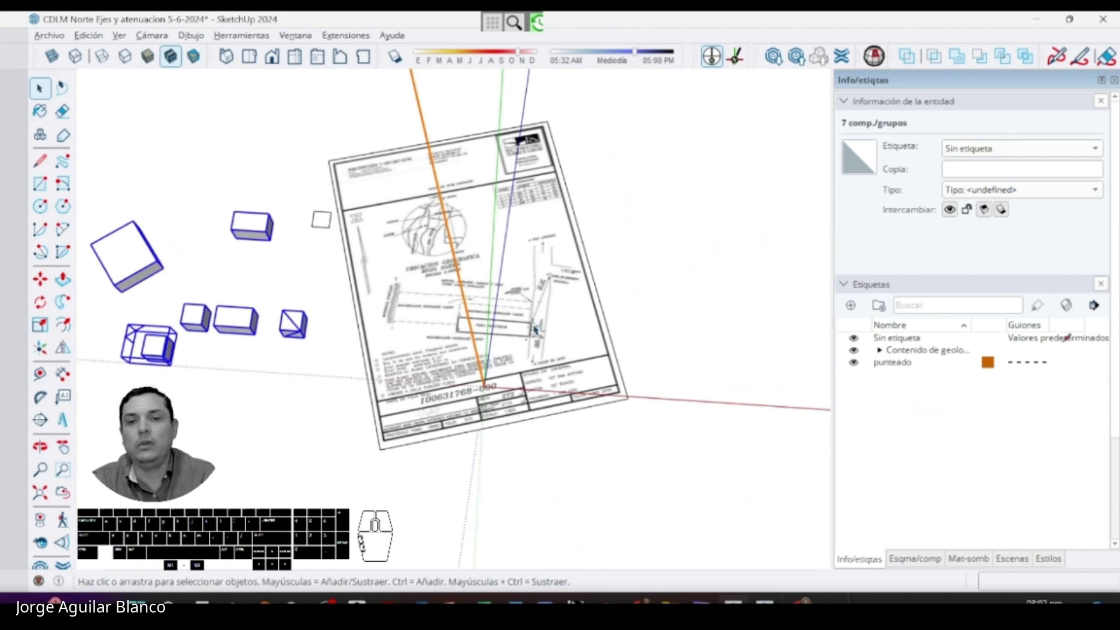
{"action": "key", "text": "ctrl+z"}
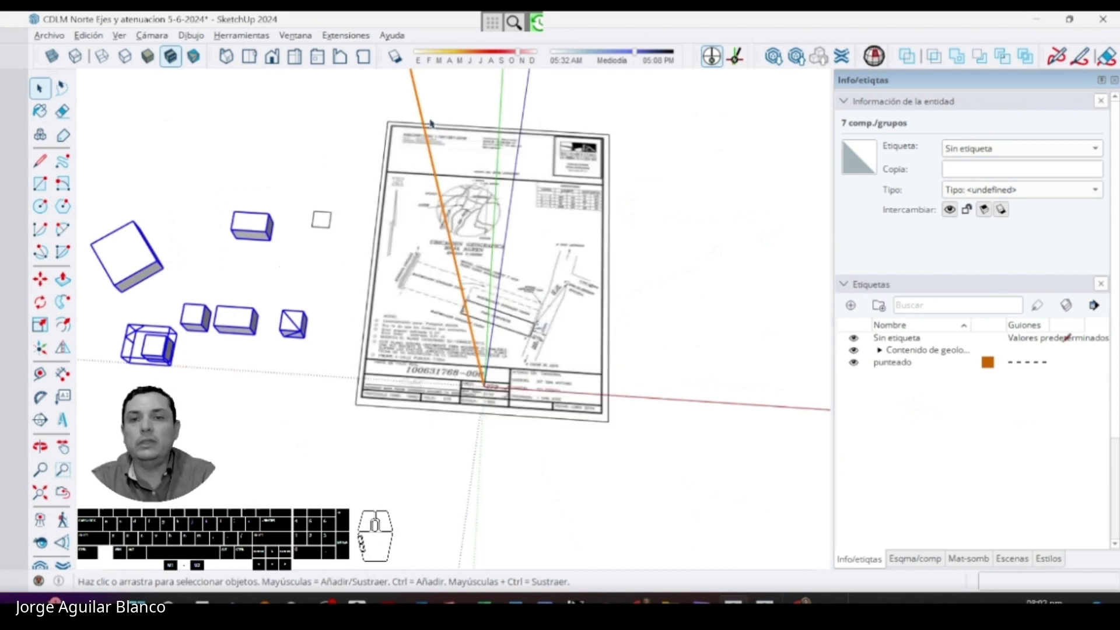
{"action": "left_click", "coordinate": [735, 56]}
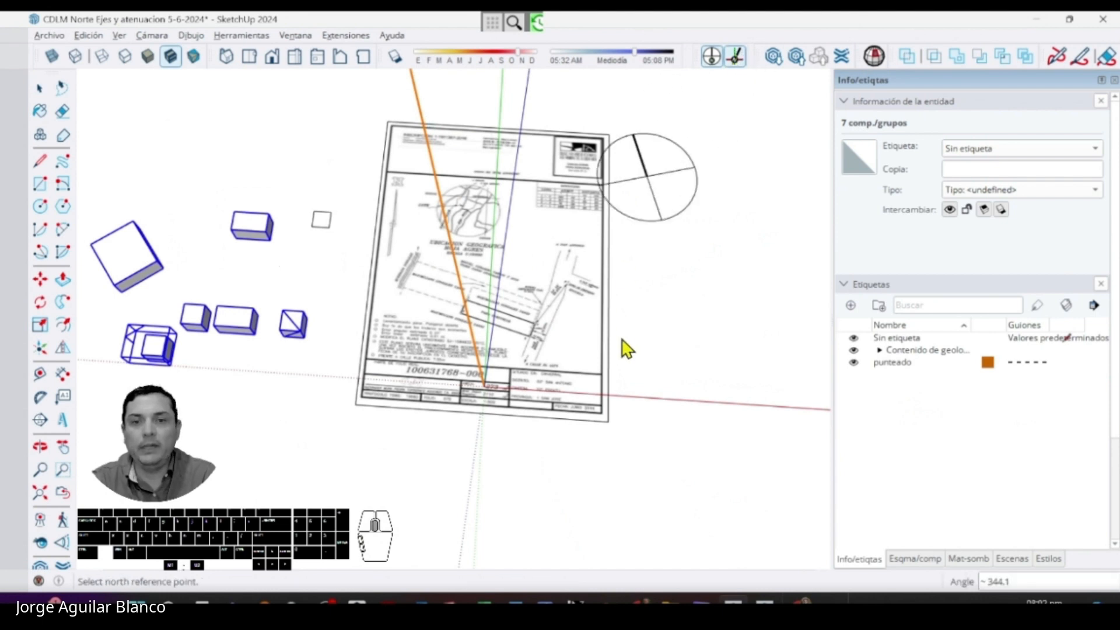
{"action": "middle_click_drag", "start_coordinate": [623, 348], "coordinate": [423, 375]}
{"action": "left_click", "coordinate": [435, 398]}
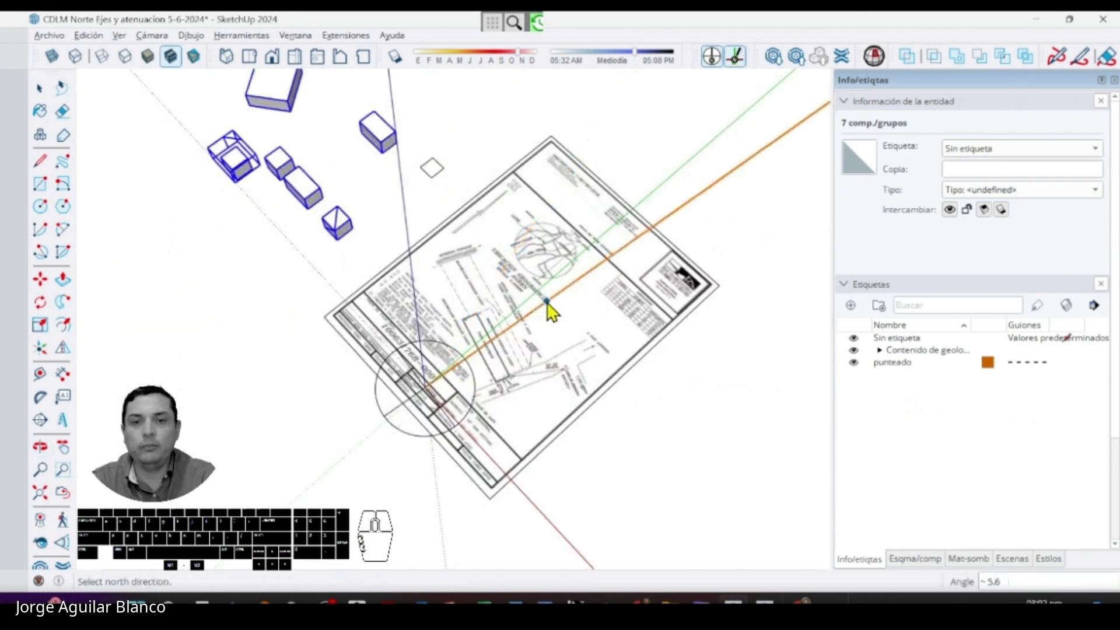
{"action": "left_click", "coordinate": [545, 306]}
{"action": "left_click", "coordinate": [735, 56]}
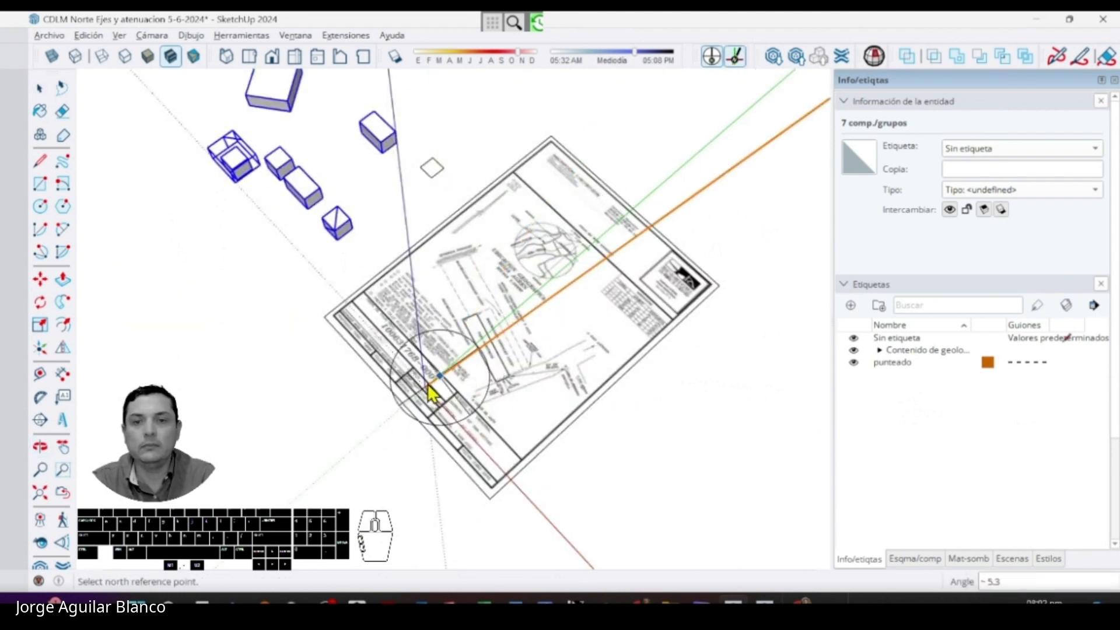
{"action": "left_click", "coordinate": [426, 386]}
{"action": "left_click", "coordinate": [539, 306]}
- Relocate the model axes to lot corner 2, with the red axis toward corner 3 and the green axis toward corner 1
{"action": "middle_click_drag", "start_coordinate": [409, 315], "coordinate": [548, 303]}
{"action": "scroll", "coordinate": [537, 318], "scroll_direction": "up", "scroll_amount": 5}
{"action": "middle_click_drag", "start_coordinate": [343, 317], "coordinate": [311, 369]}
{"action": "left_click", "coordinate": [39, 350]}
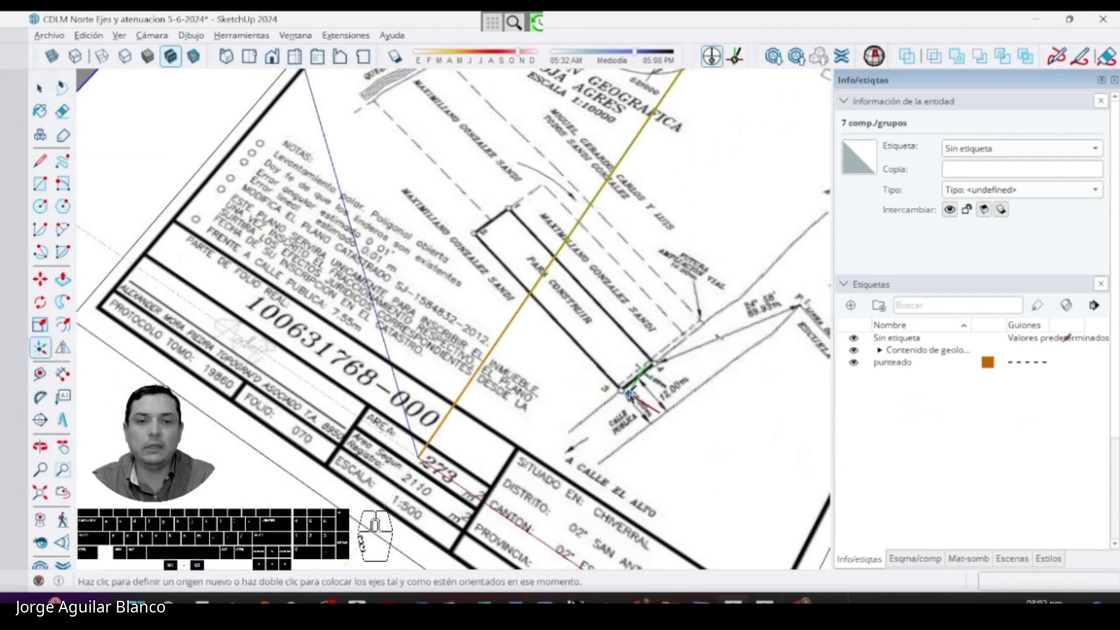
{"action": "scroll", "coordinate": [623, 390], "scroll_direction": "up", "scroll_amount": 1}
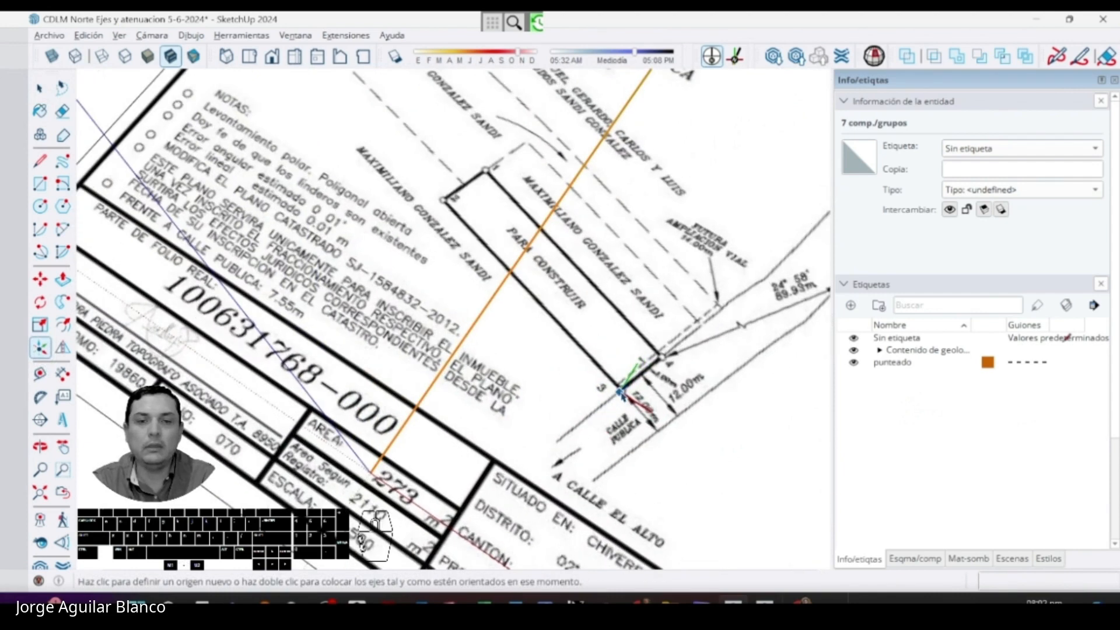
{"action": "scroll", "coordinate": [512, 325], "scroll_direction": "up", "scroll_amount": 2}
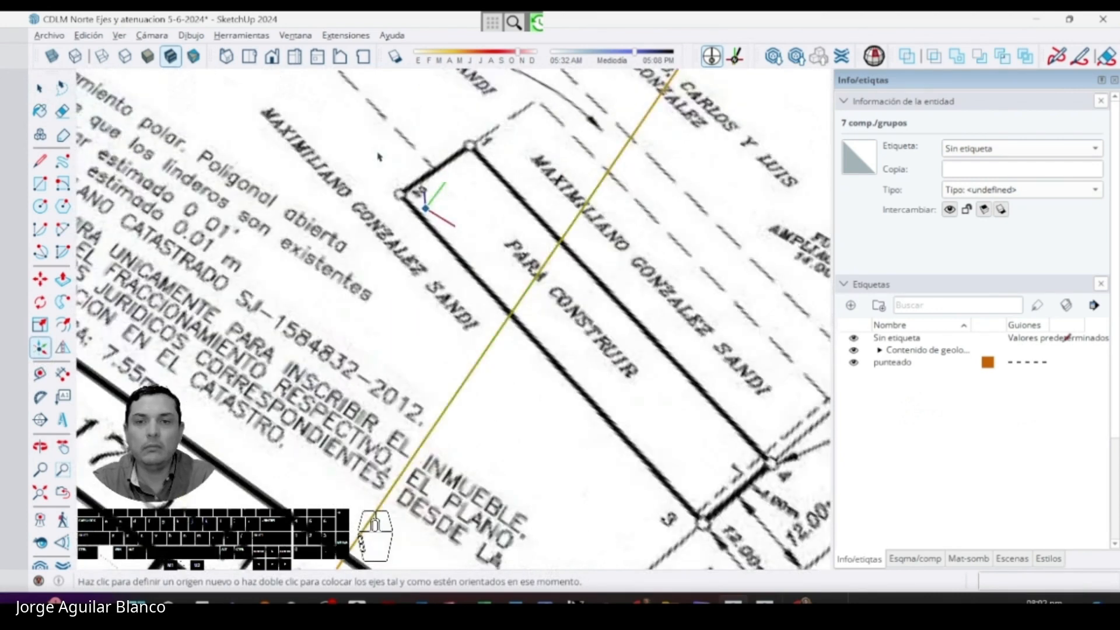
{"action": "scroll", "coordinate": [425, 208], "scroll_direction": "up", "scroll_amount": 1}
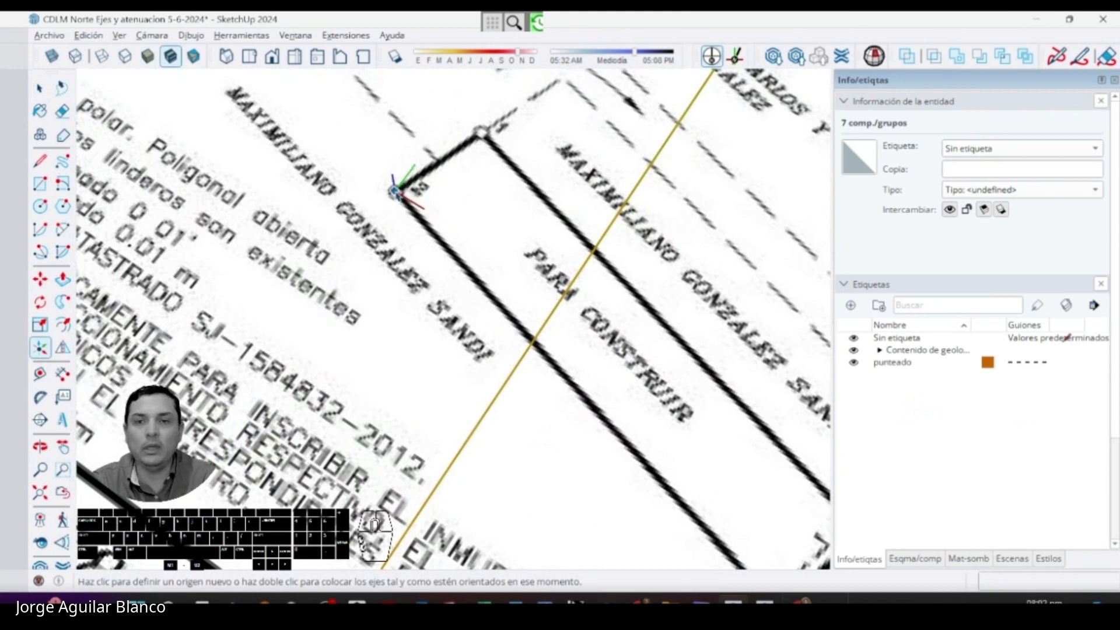
{"action": "left_click", "coordinate": [395, 190]}
{"action": "scroll", "coordinate": [343, 167], "scroll_direction": "down", "scroll_amount": 1}
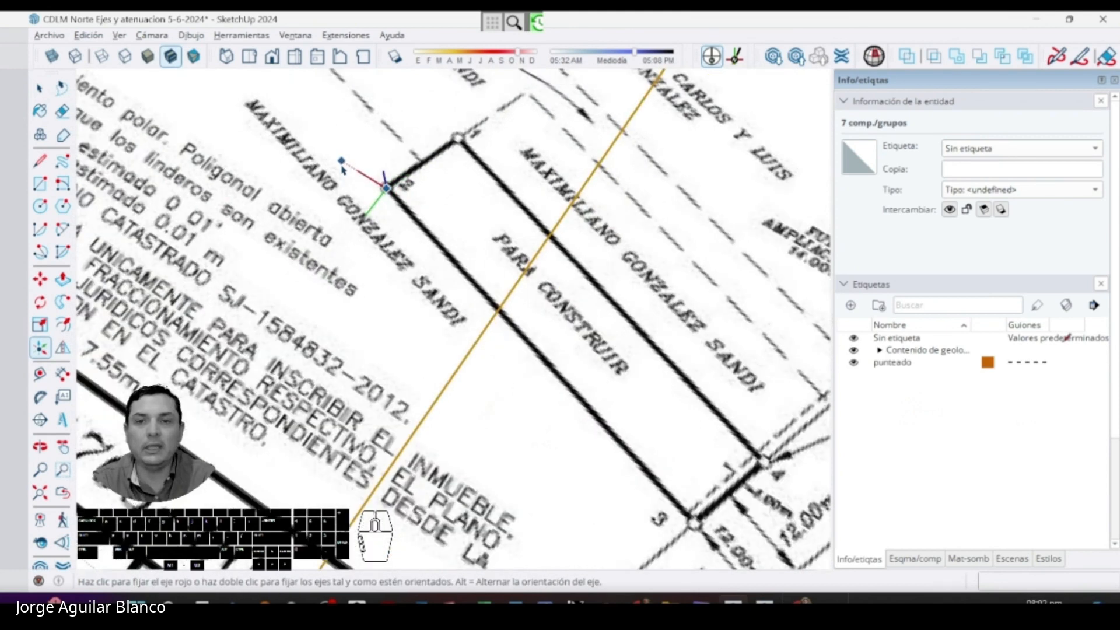
{"action": "left_click", "coordinate": [697, 526]}
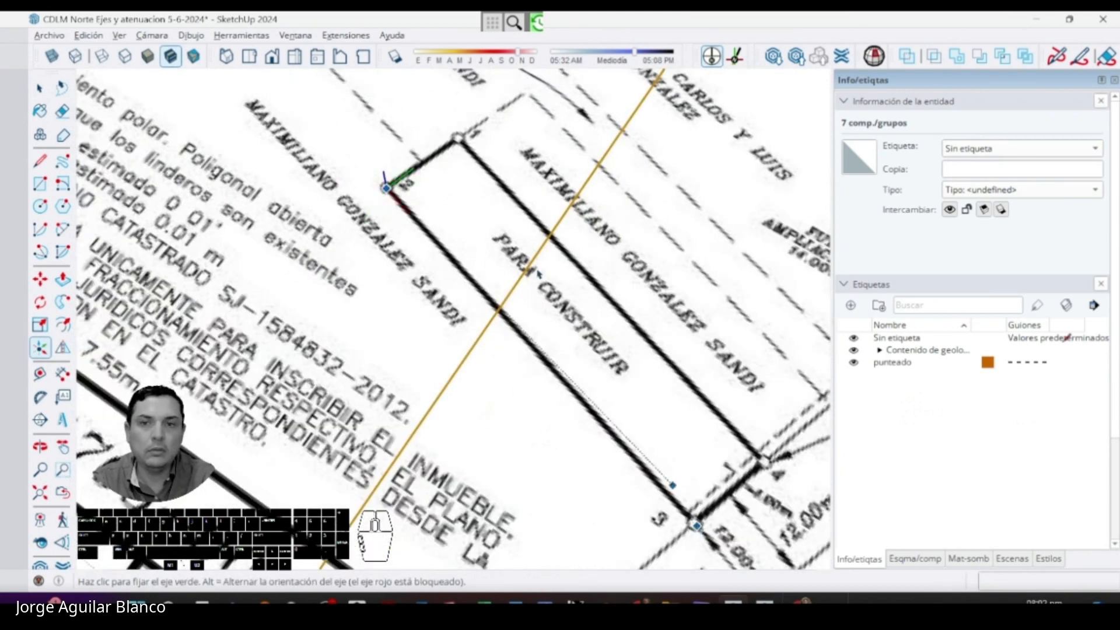
{"action": "left_click", "coordinate": [458, 138]}
- Examine how the relocated axes follow the lot boundaries and how the solar north line crosses the survey plan
{"action": "scroll", "coordinate": [397, 140], "scroll_direction": "down", "scroll_amount": 6}
{"action": "middle_click_drag", "start_coordinate": [373, 175], "coordinate": [416, 252]}
{"action": "middle_click_drag", "start_coordinate": [521, 331], "coordinate": [552, 338]}
{"action": "scroll", "coordinate": [560, 348], "scroll_direction": "up", "scroll_amount": 5}
{"action": "scroll", "coordinate": [560, 348], "scroll_direction": "up", "scroll_amount": 6}
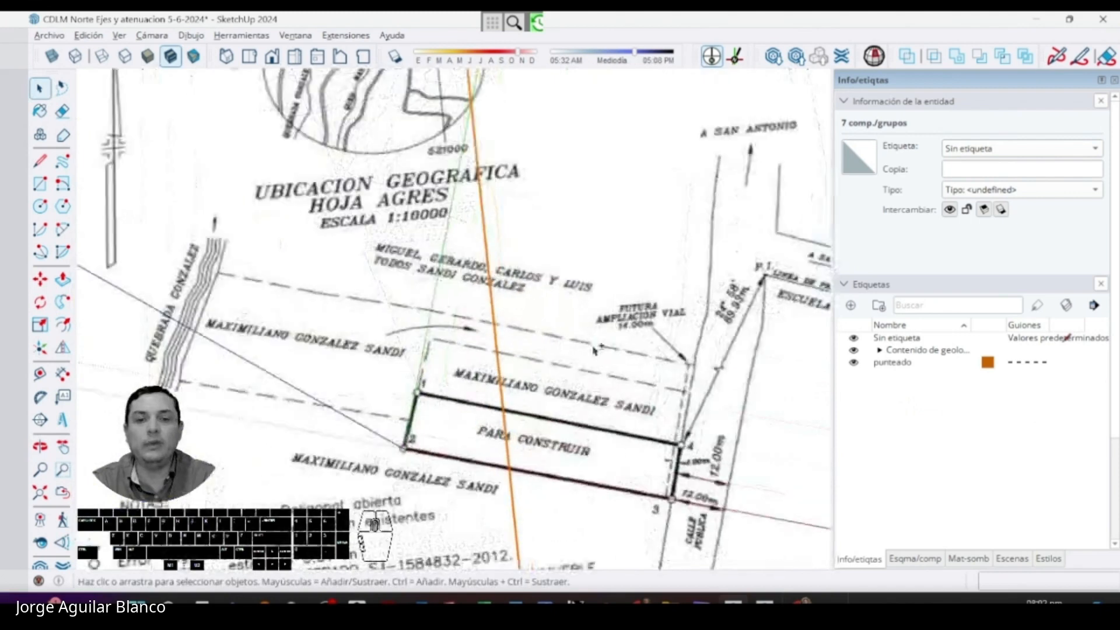
{"action": "scroll", "coordinate": [572, 284], "scroll_direction": "down", "scroll_amount": 3}
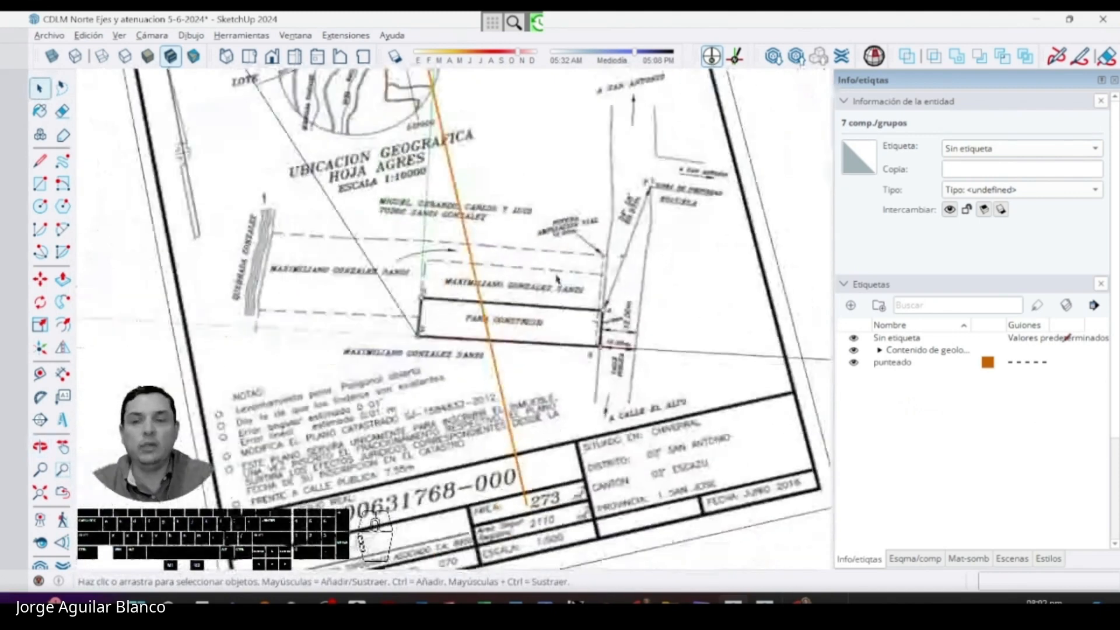
{"action": "scroll", "coordinate": [557, 279], "scroll_direction": "down", "scroll_amount": 3}
{"action": "scroll", "coordinate": [545, 315], "scroll_direction": "down", "scroll_amount": 2}
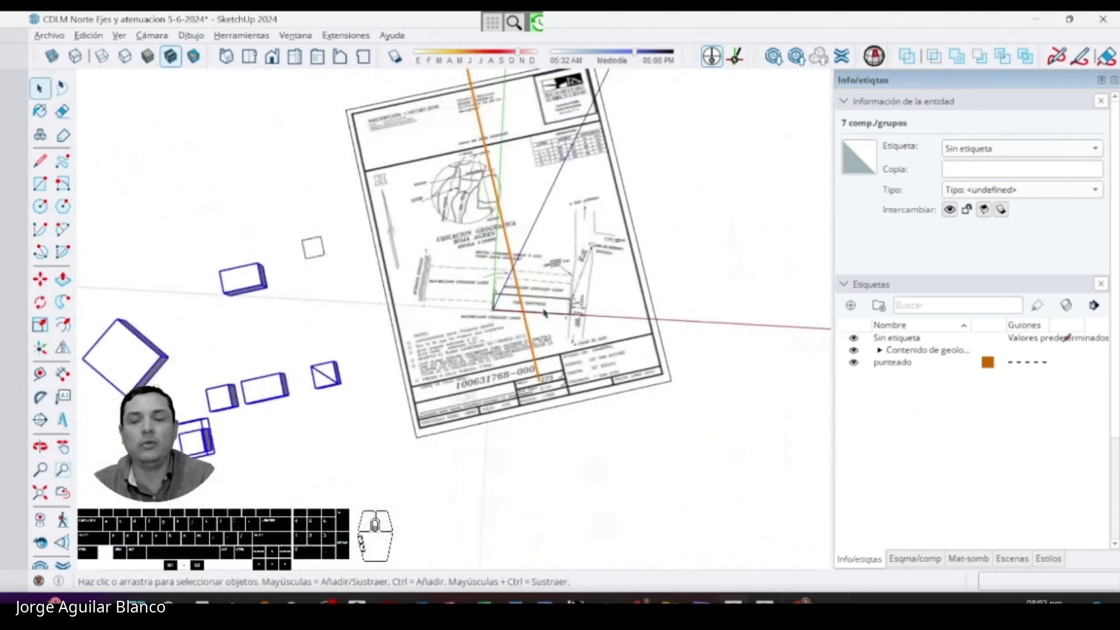
- Select all the block groups and the loose square beside the survey plan
{"action": "middle_click_drag", "start_coordinate": [545, 313], "coordinate": [600, 276], "text": "shift"}
{"action": "left_click_drag", "start_coordinate": [449, 192], "coordinate": [205, 426]}
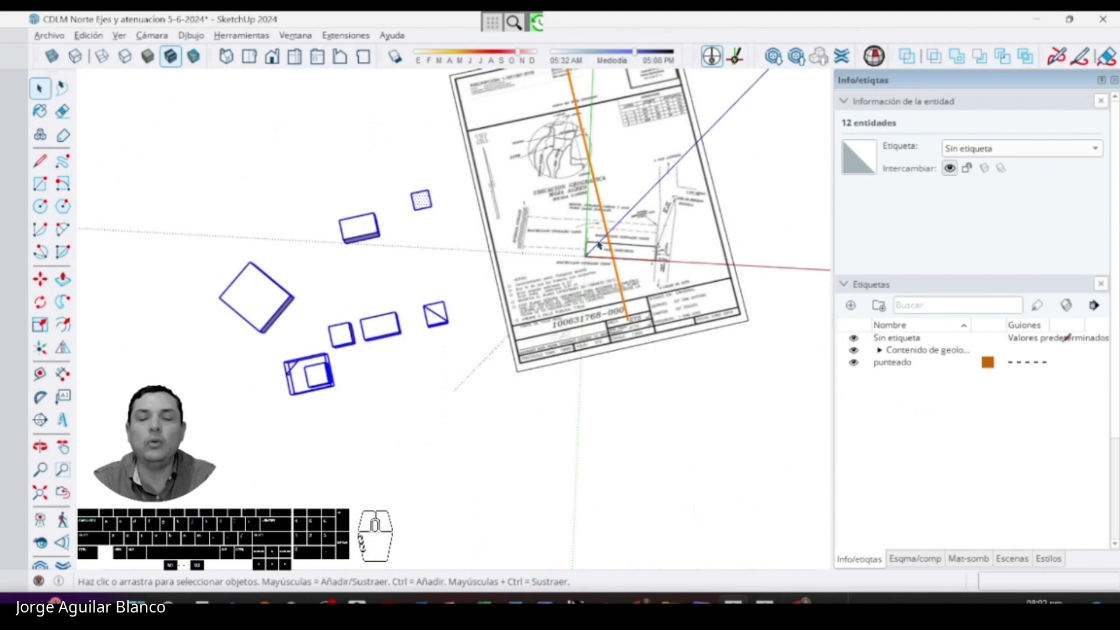
{"action": "middle_click_drag", "start_coordinate": [642, 233], "coordinate": [244, 236]}
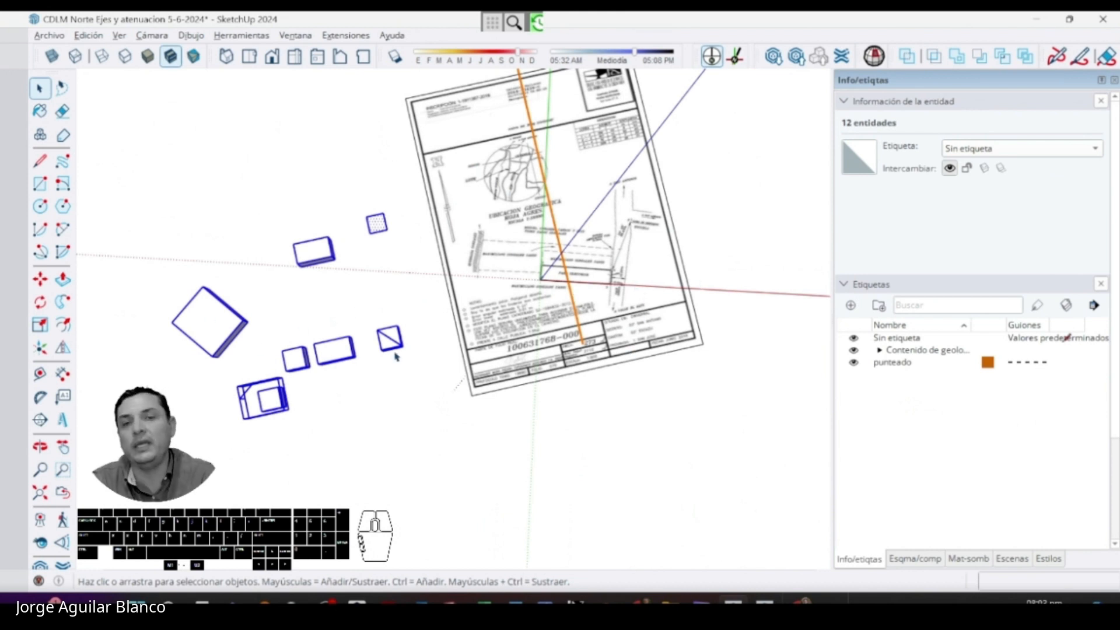
{"action": "middle_click_drag", "start_coordinate": [530, 232], "coordinate": [506, 380]}
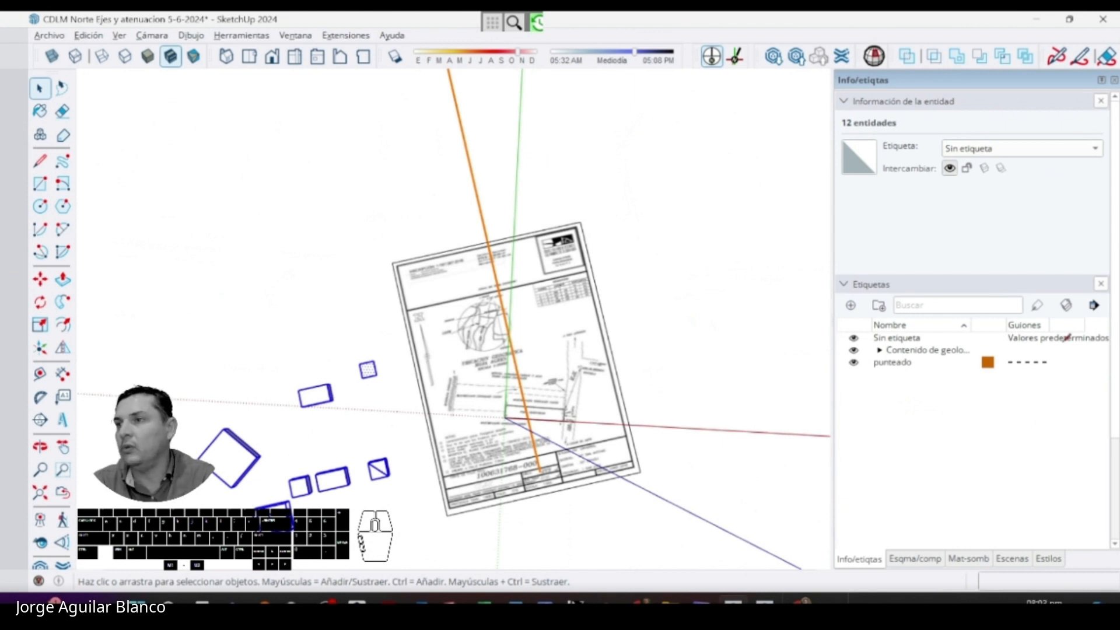
{"action": "key", "text": "alt+Tab"}
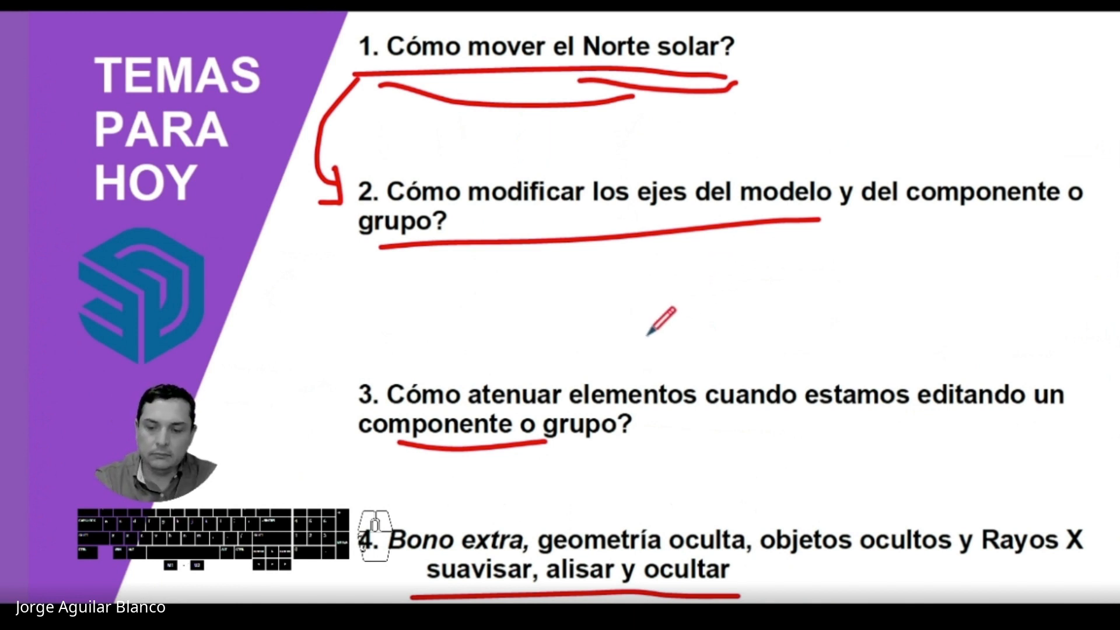
{"action": "left_click_drag", "start_coordinate": [648, 335], "coordinate": [648, 319]}
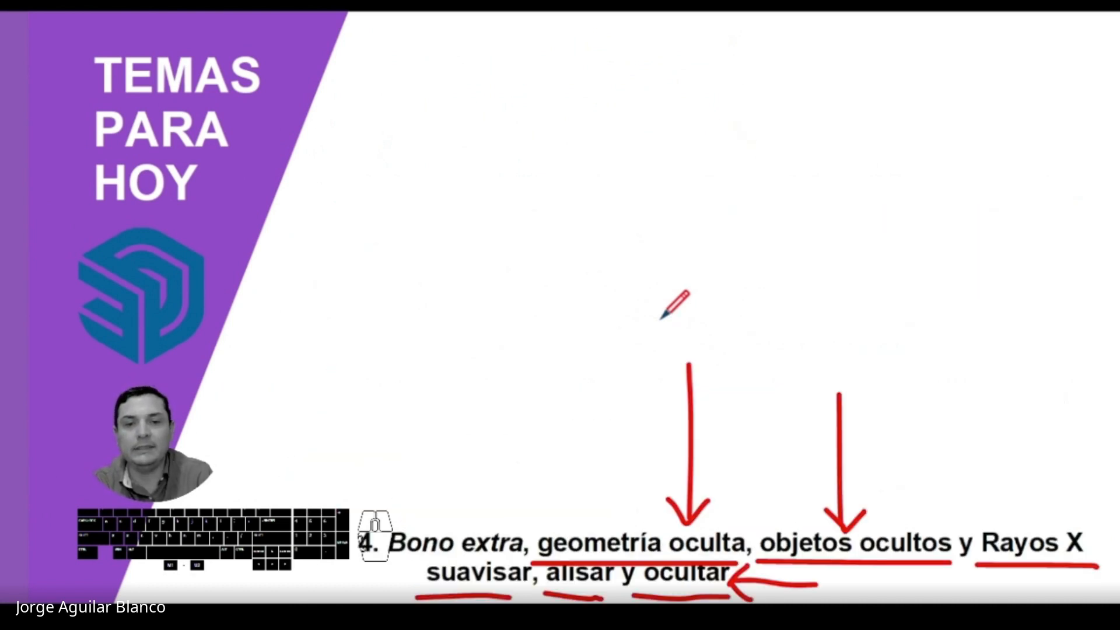
{"action": "key", "text": "Right"}
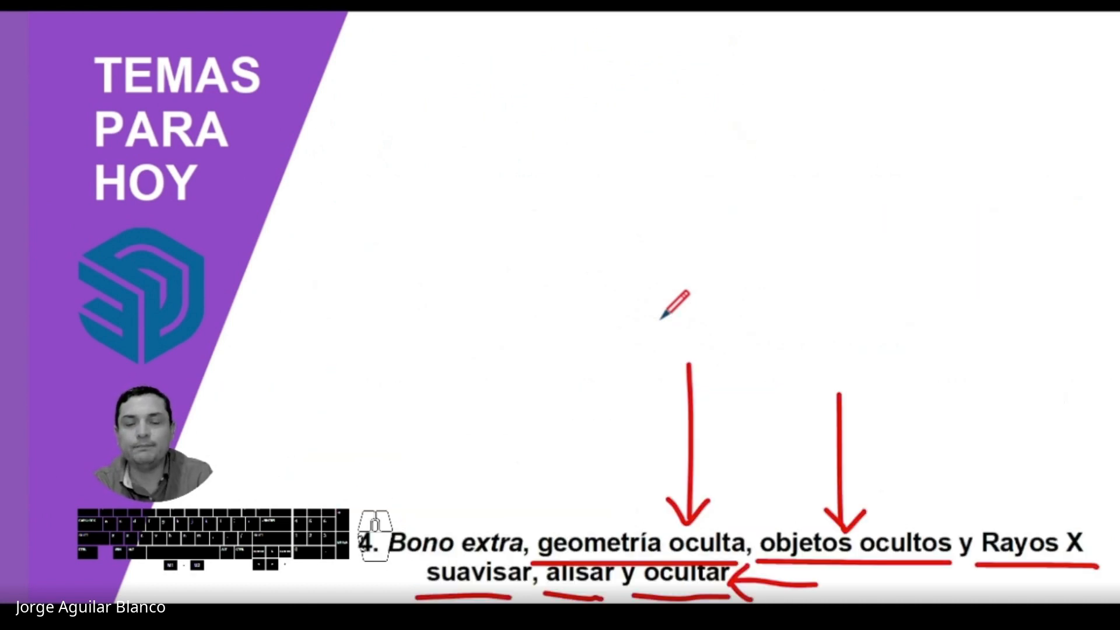